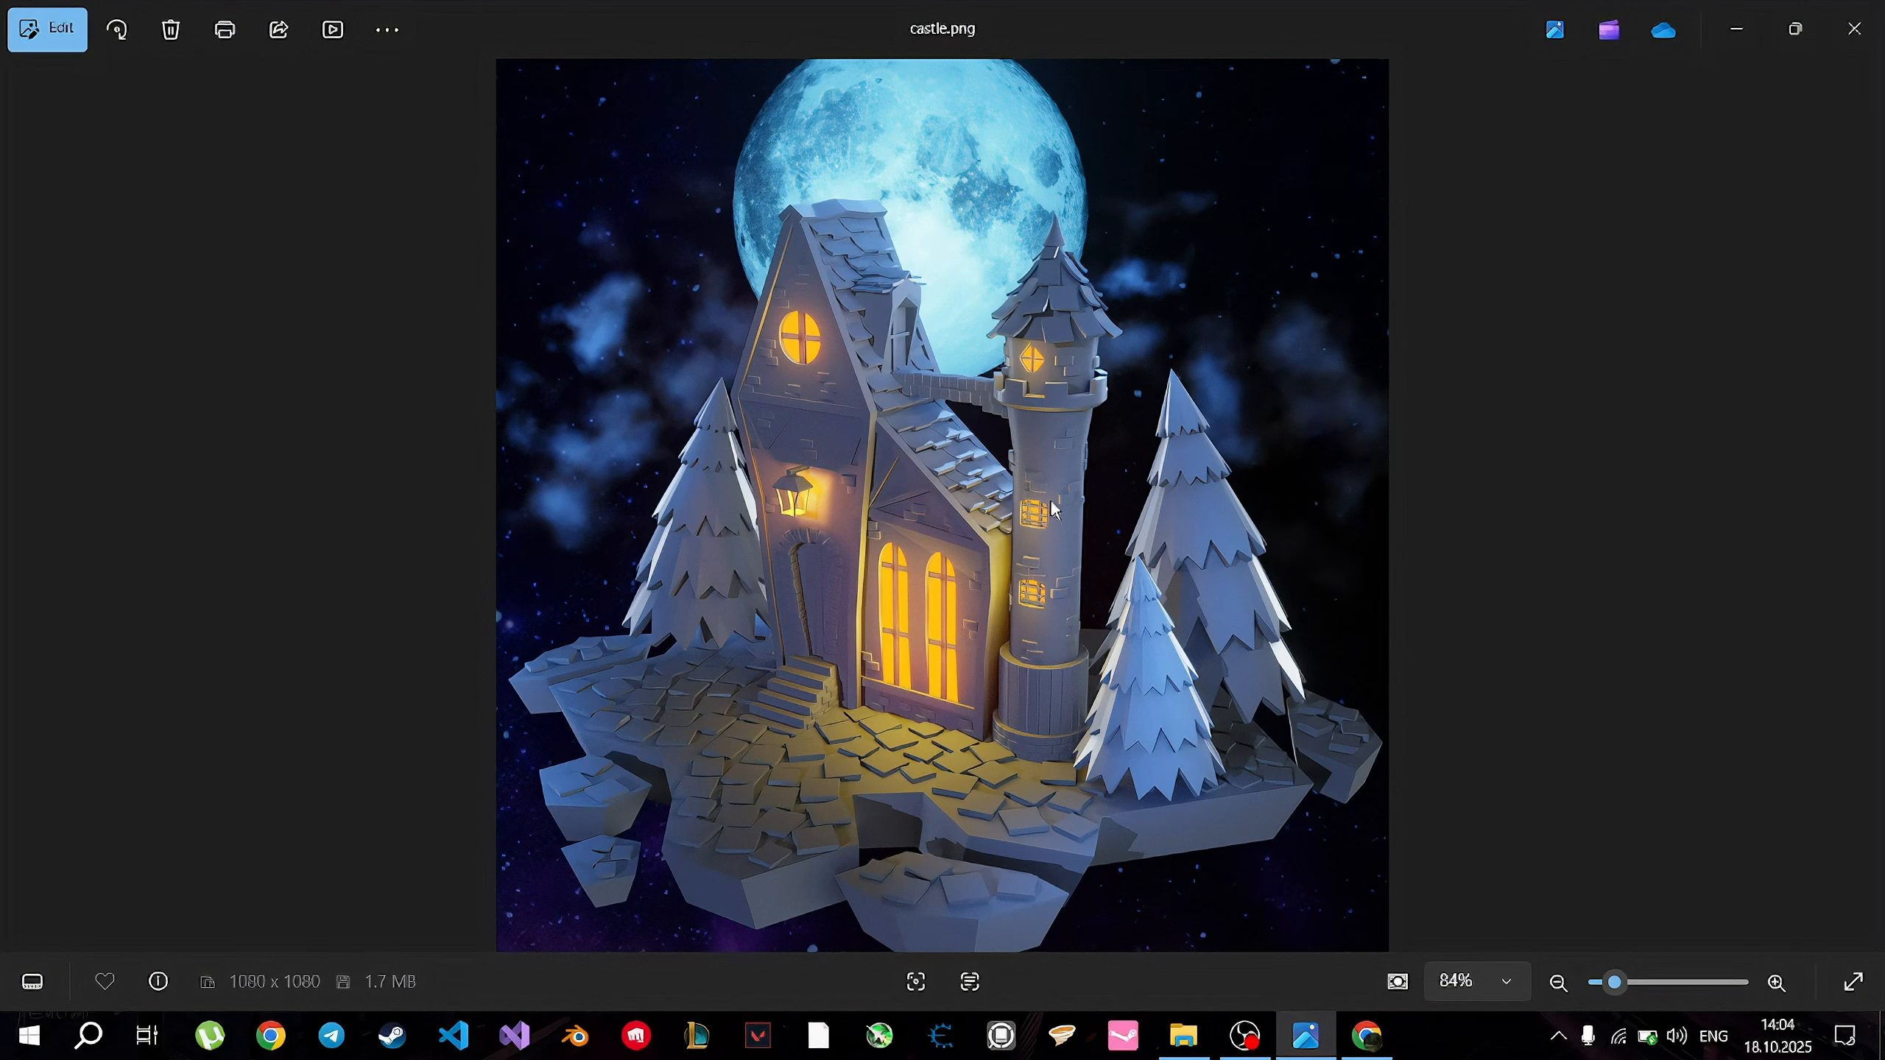
# Switch to the browser and look through the Blender download page, including the What's New and Go Experimental sections.
pyautogui.click(1368, 1036)
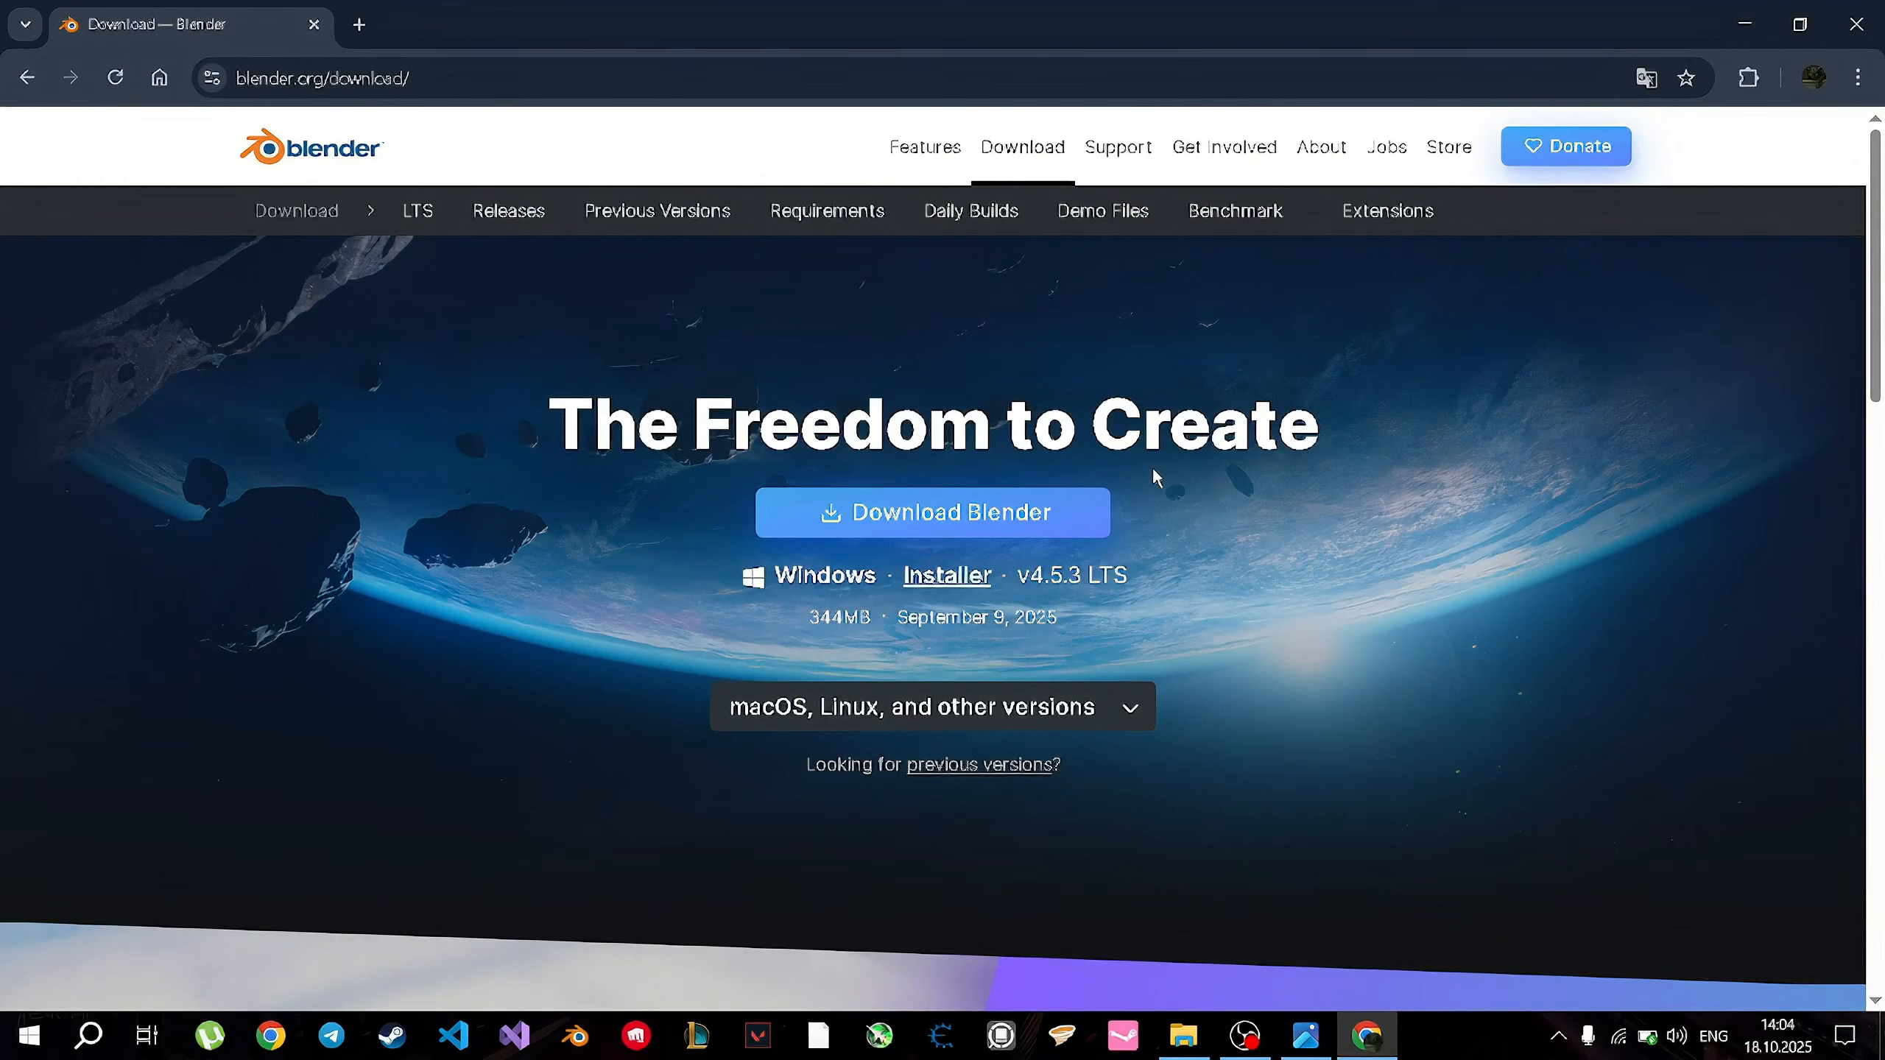
pyautogui.scroll(-3, 1153, 471)
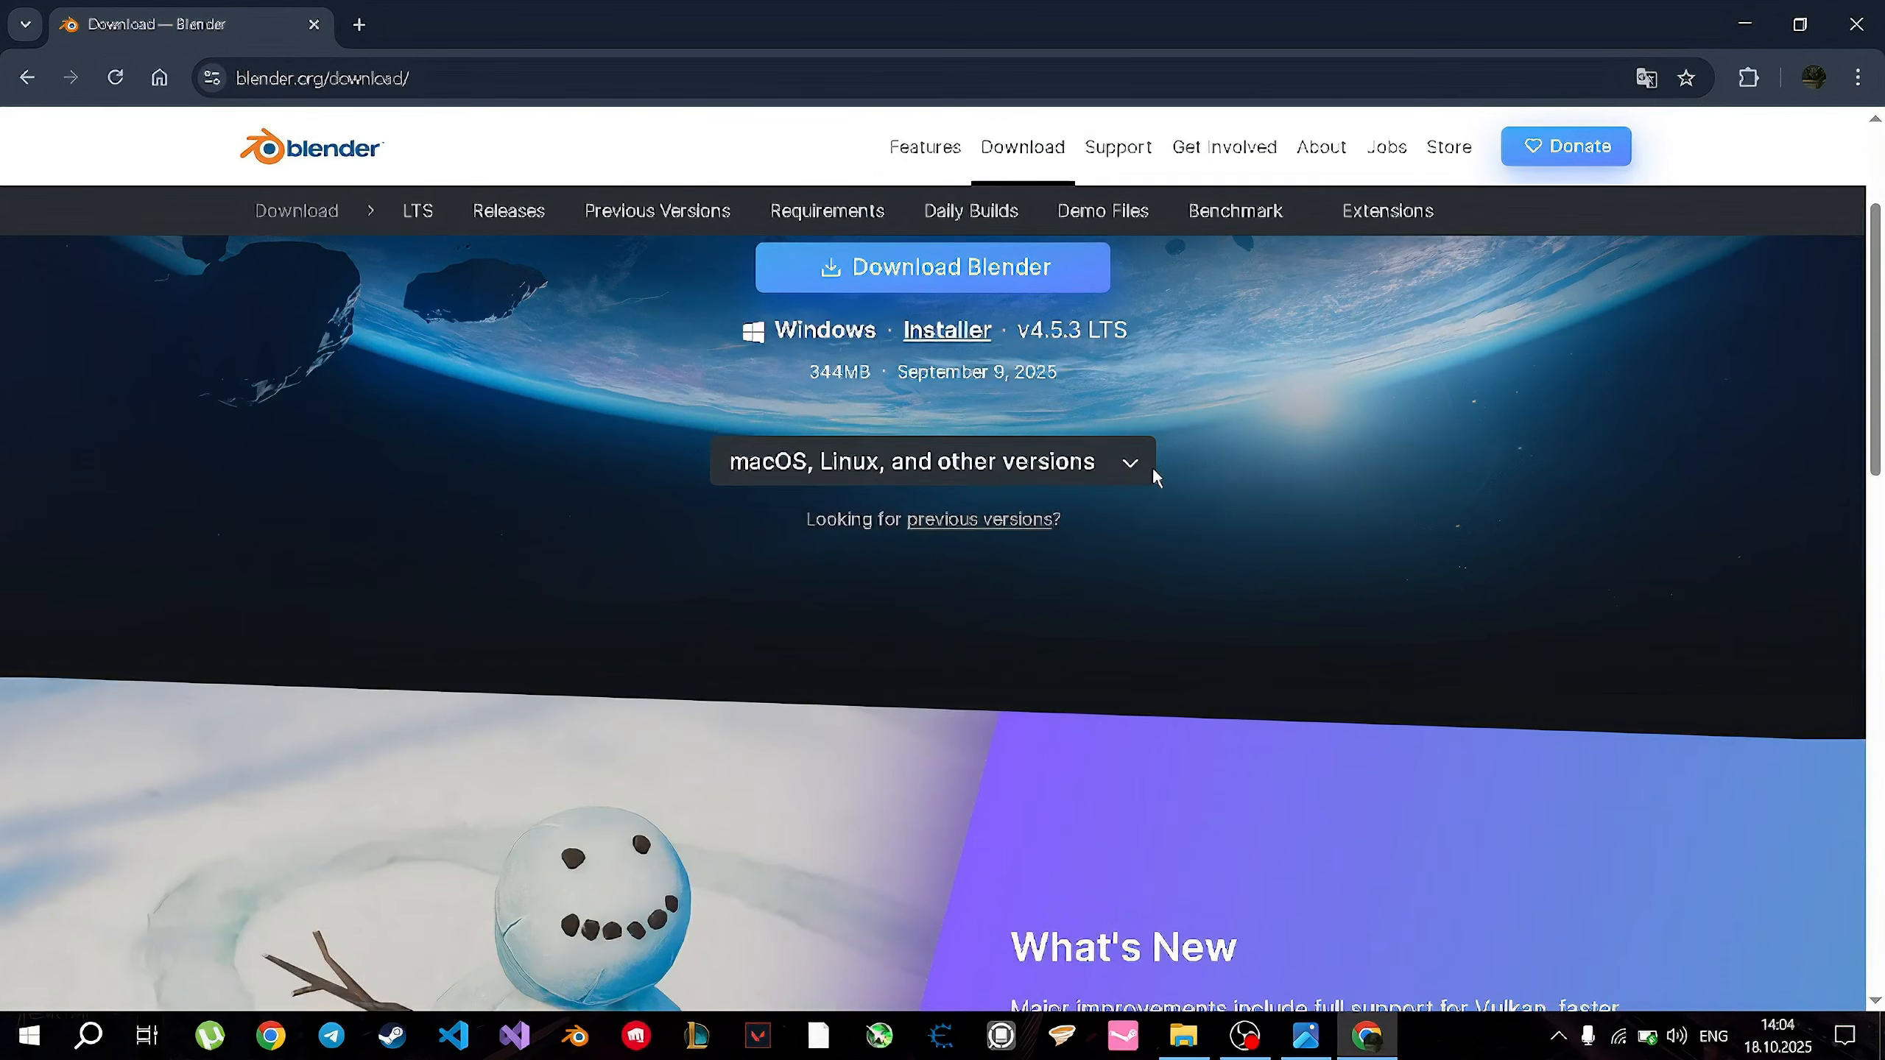
pyautogui.scroll(-5, 1155, 477)
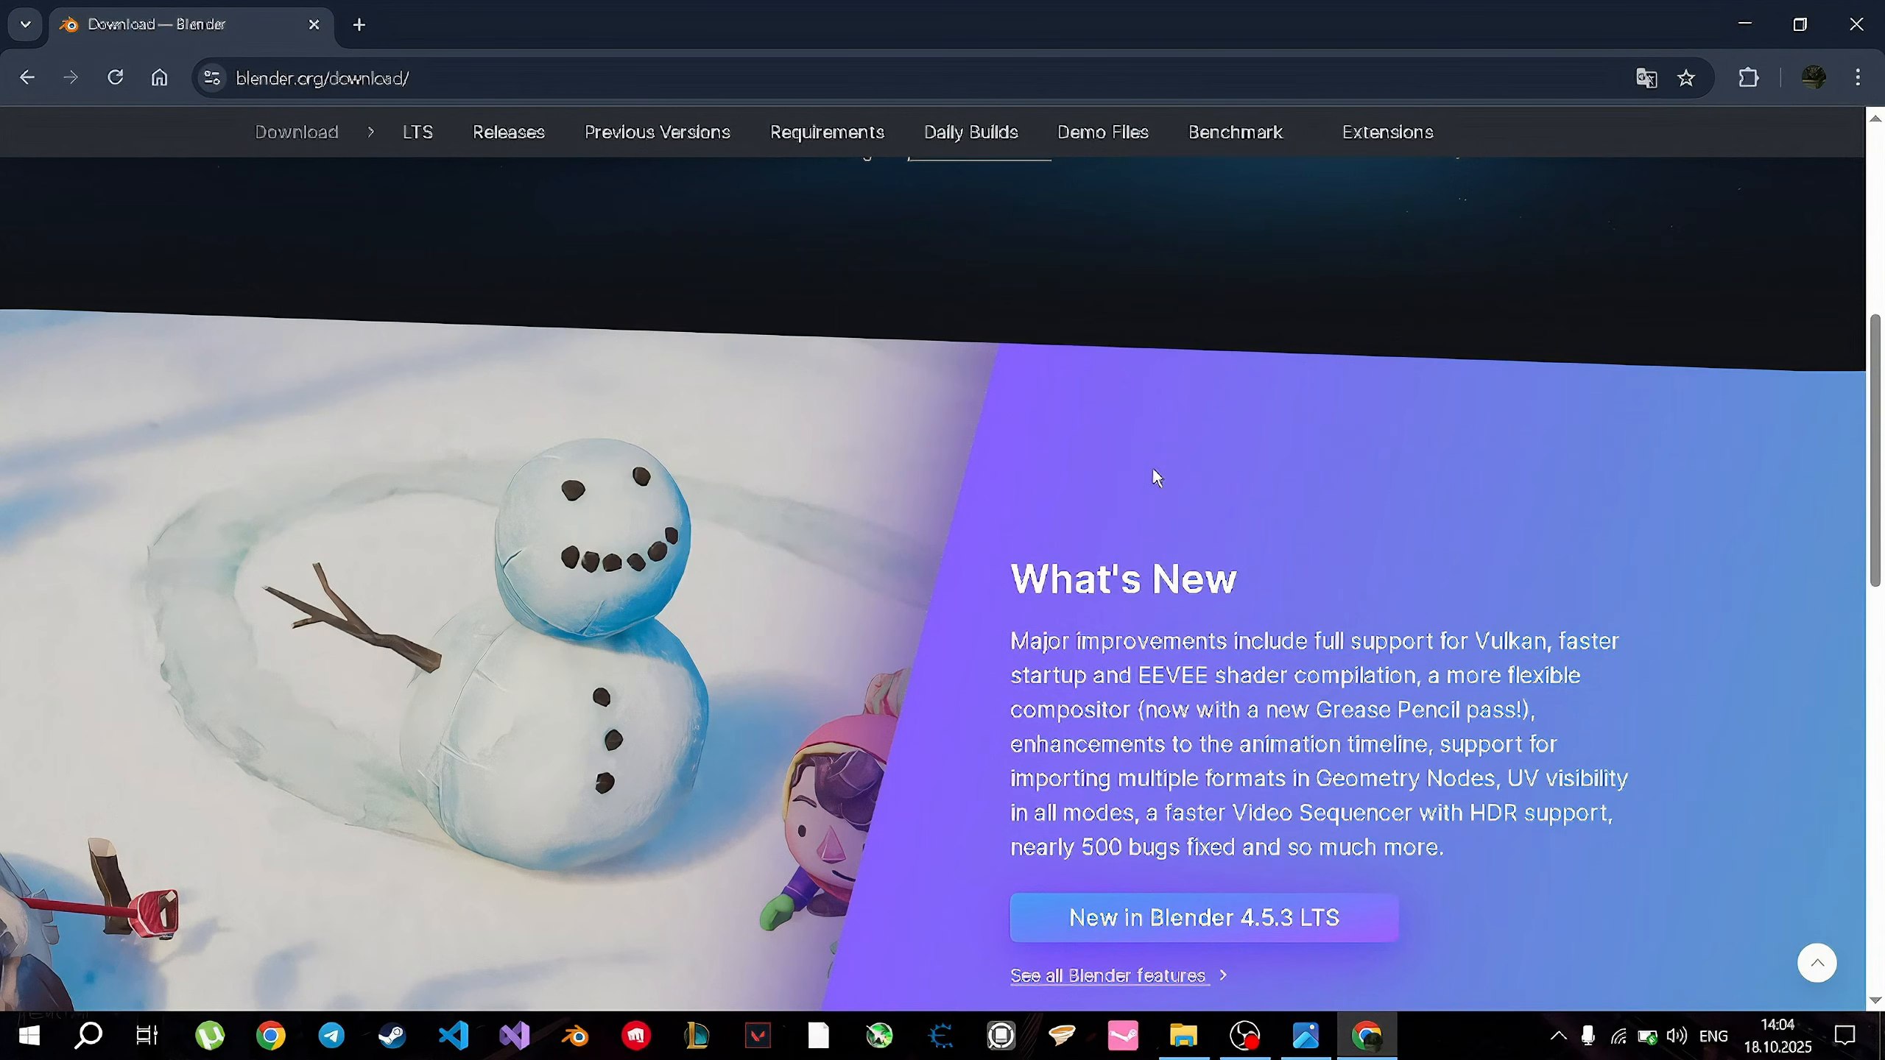
pyautogui.scroll(-3, 1154, 472)
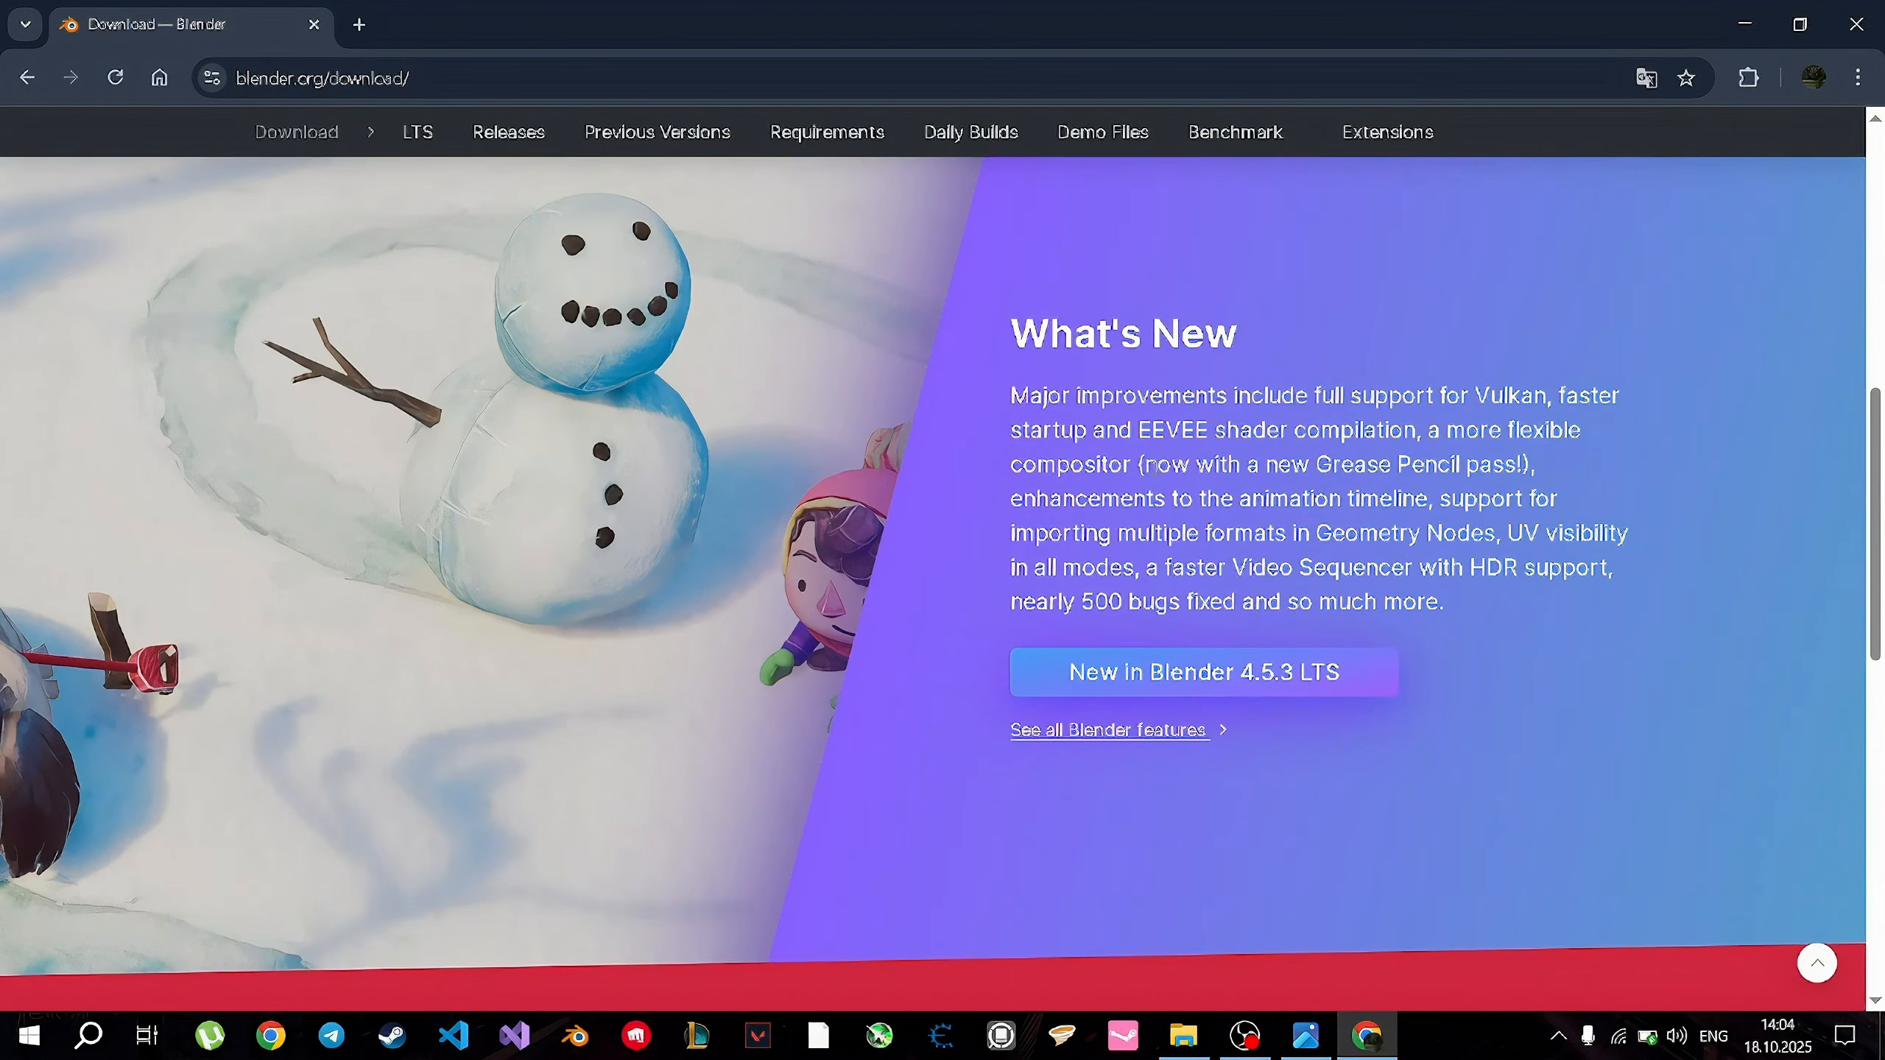
pyautogui.scroll(-2, 1156, 468)
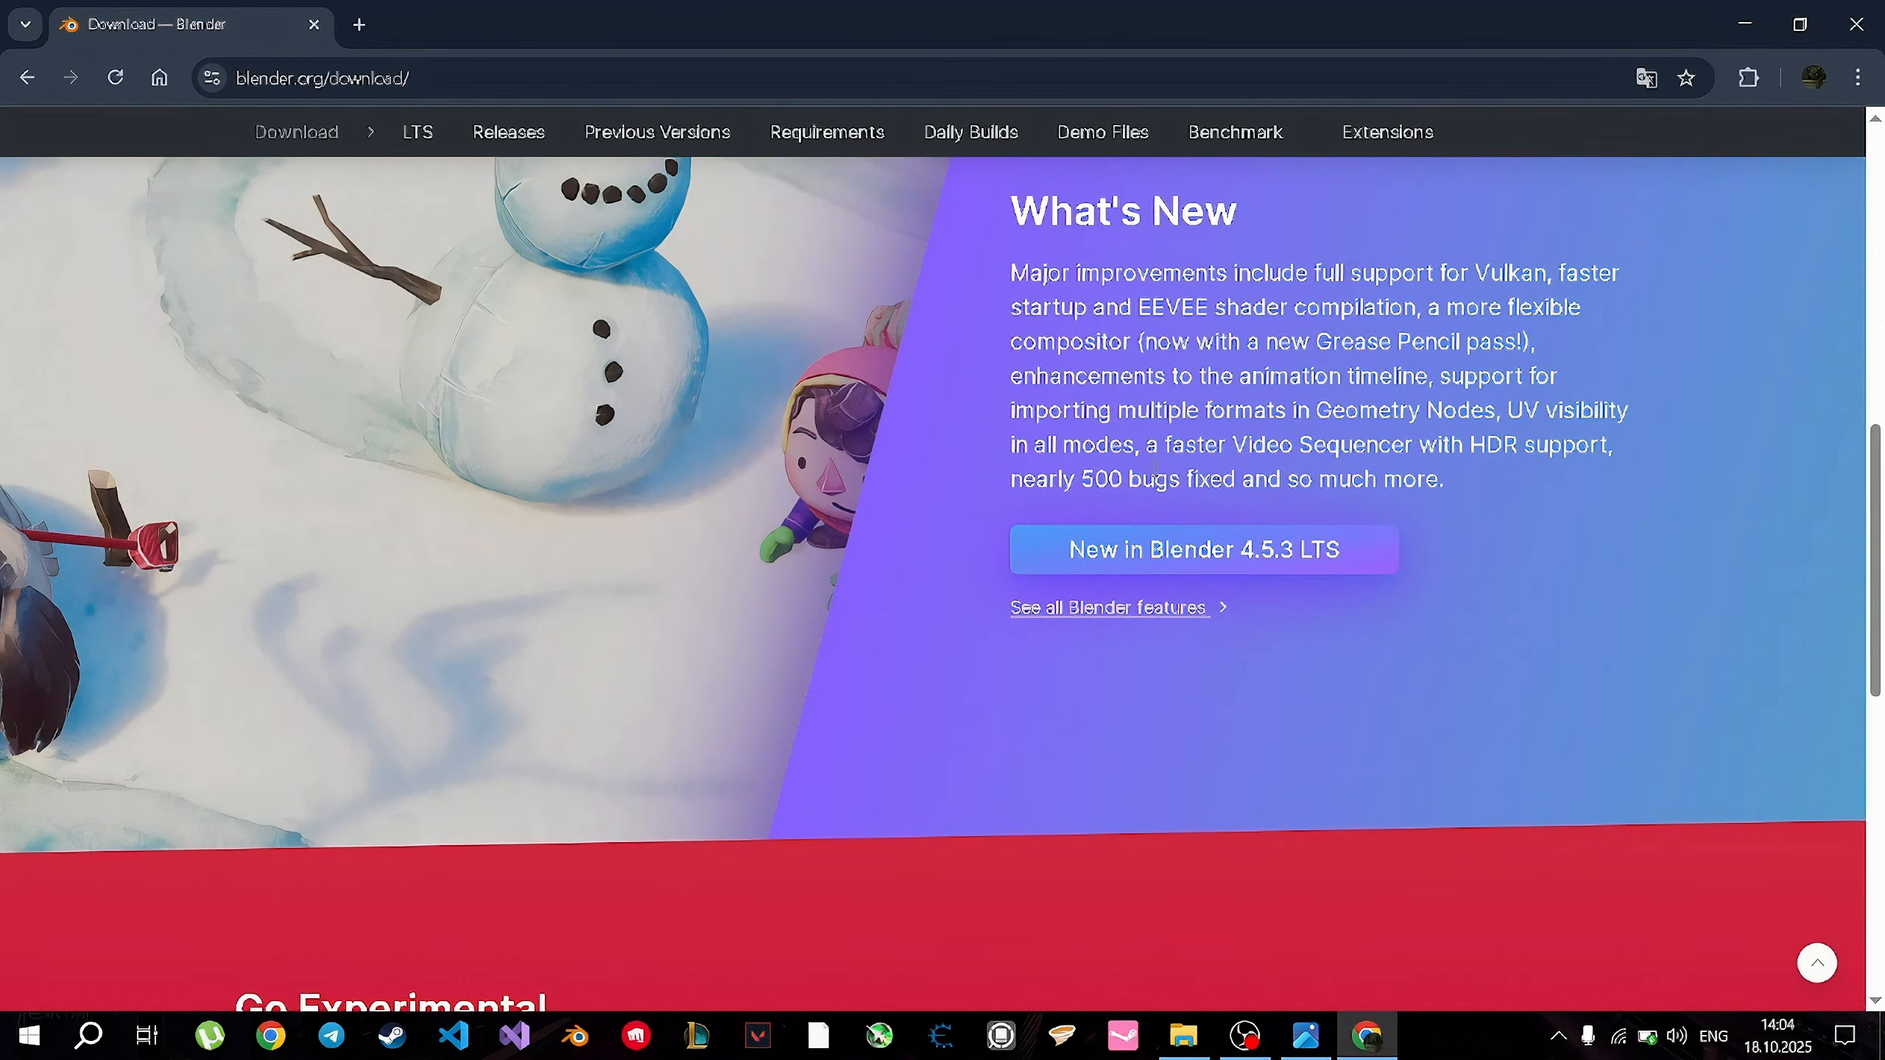
pyautogui.scroll(-10, 1154, 472)
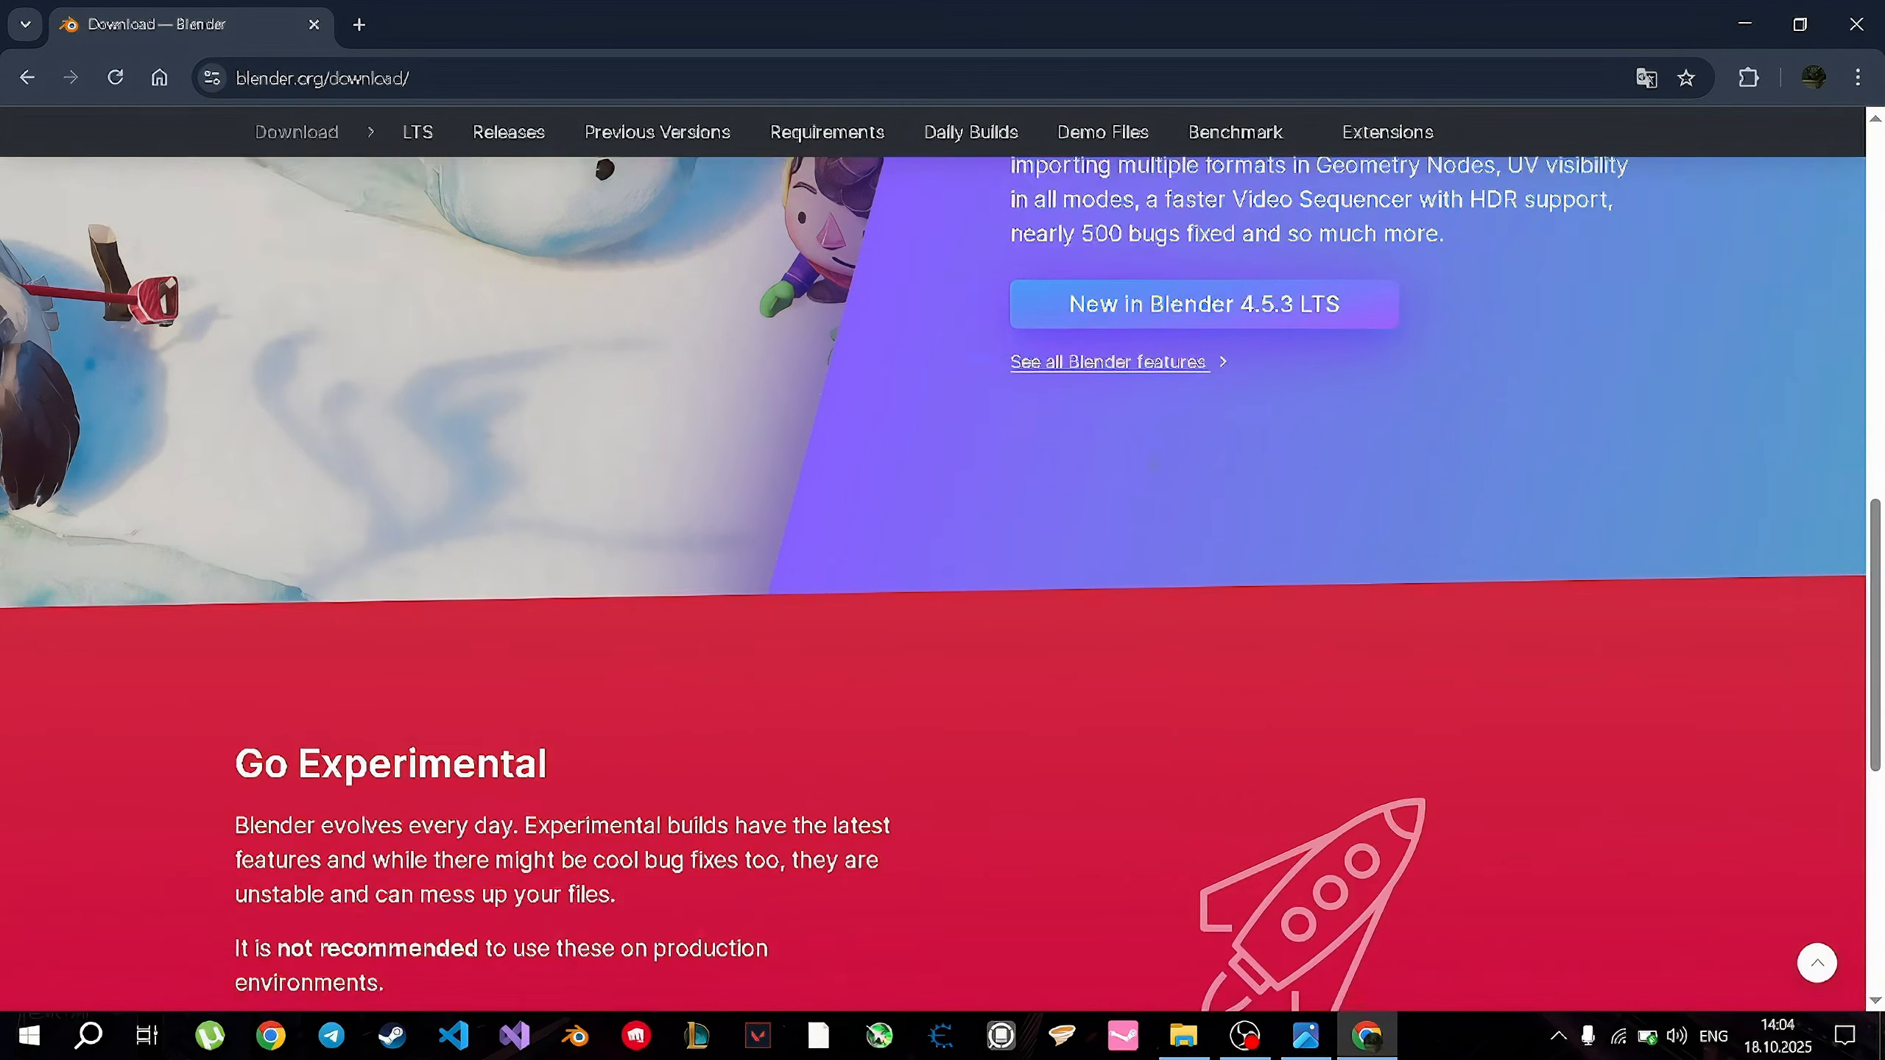
pyautogui.scroll(15, 1154, 476)
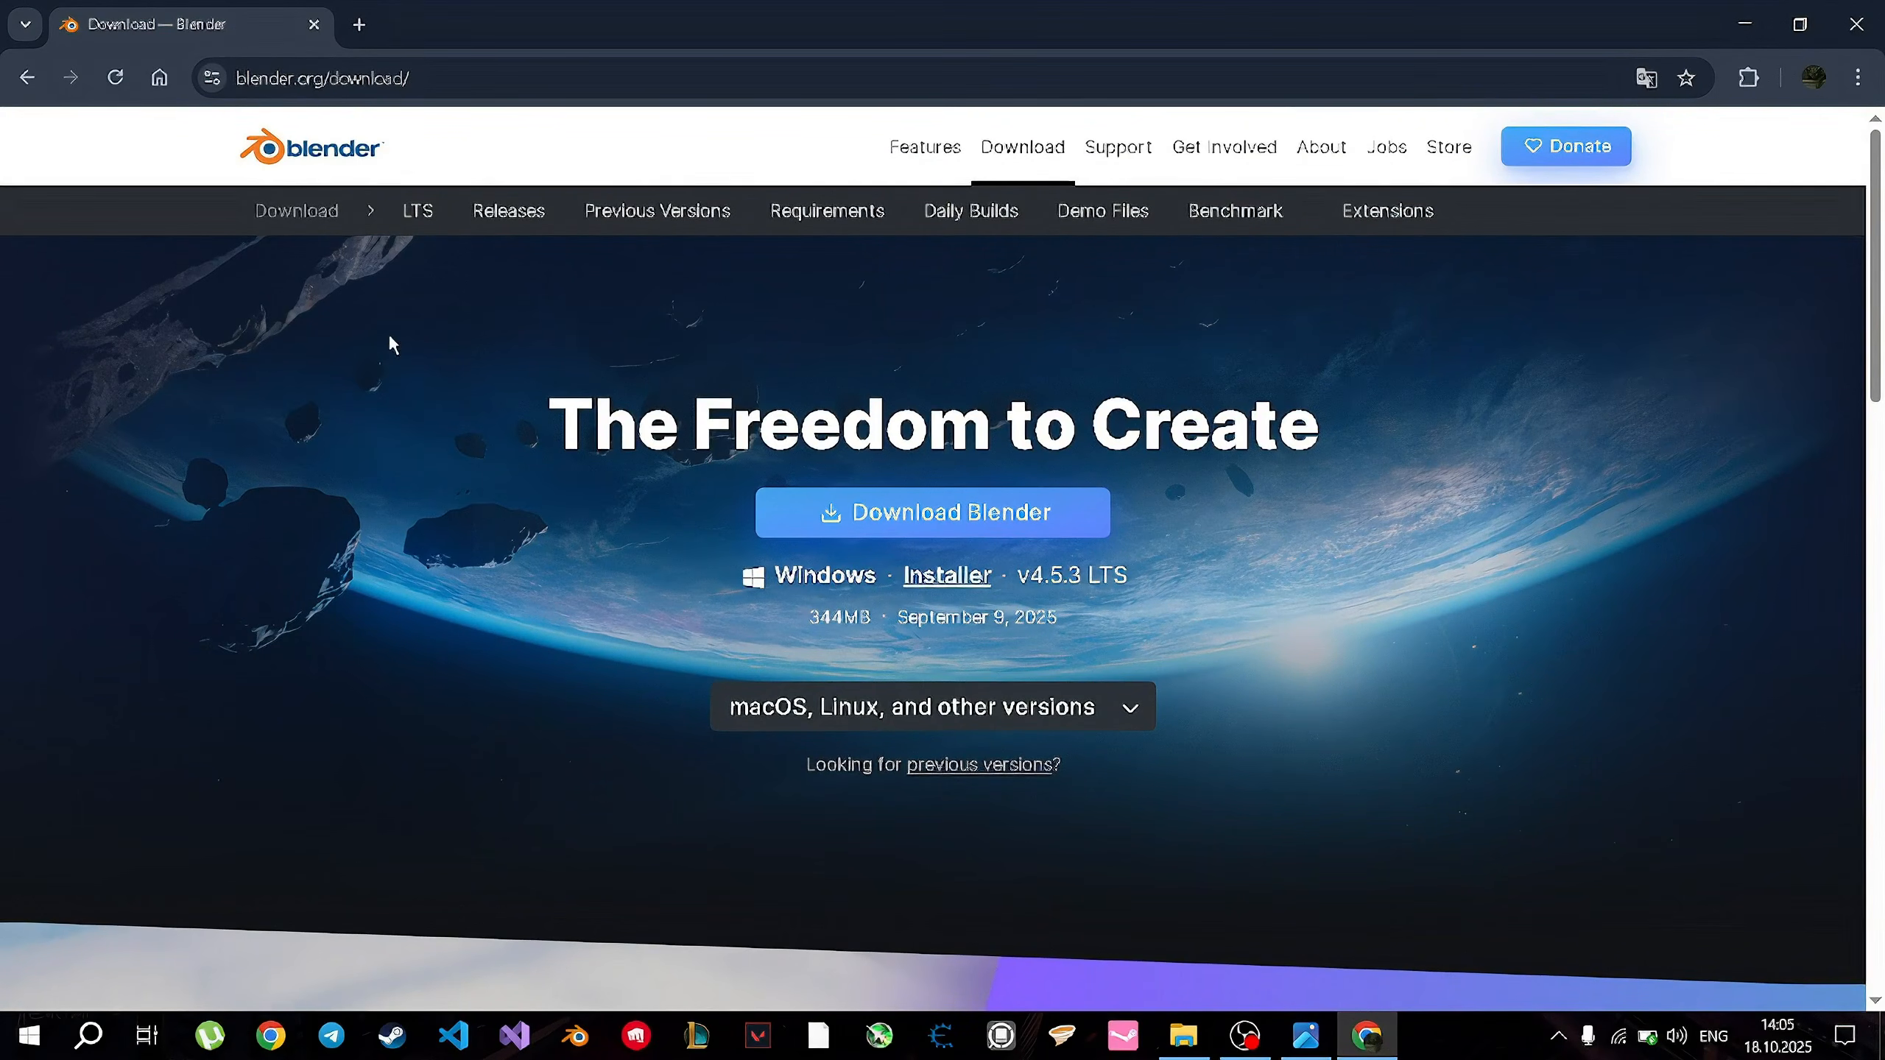
# Check the download page's address and view the Blender versions offered for macOS, Linux and other platforms.
pyautogui.click(471, 80)
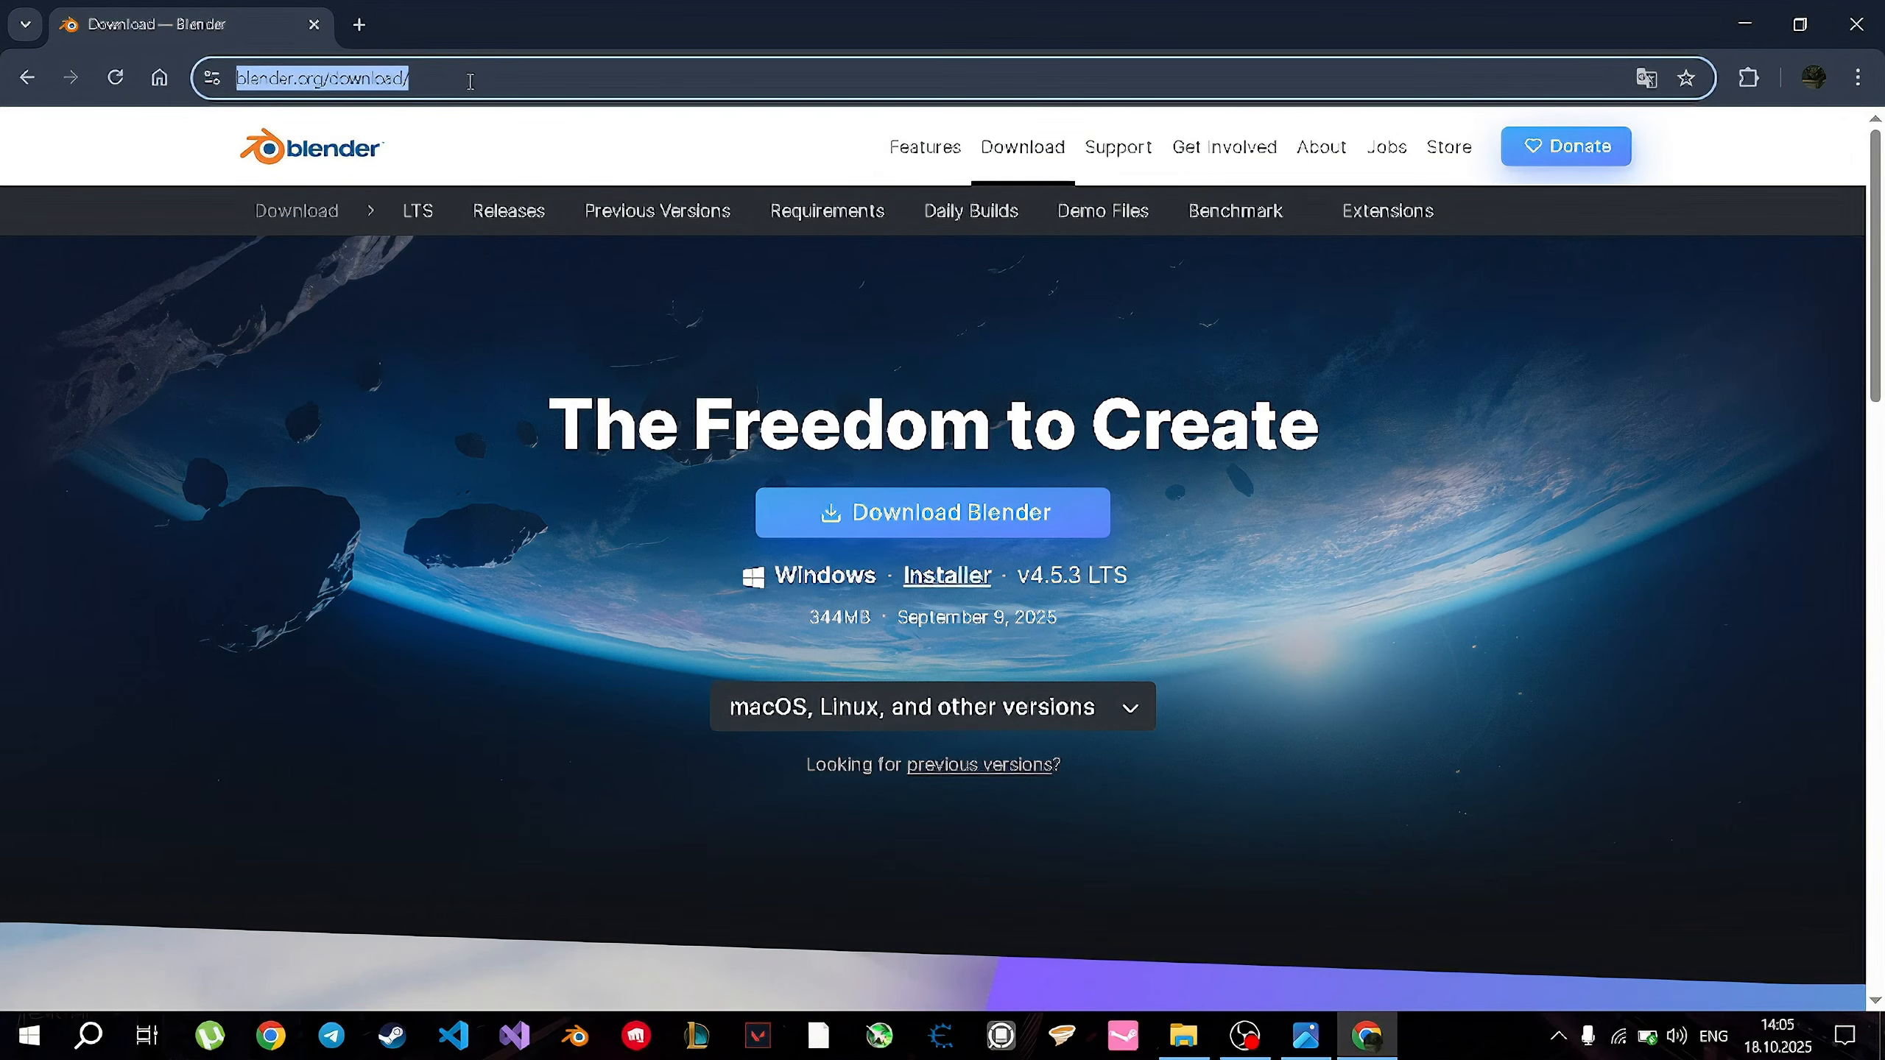
pyautogui.click(362, 428)
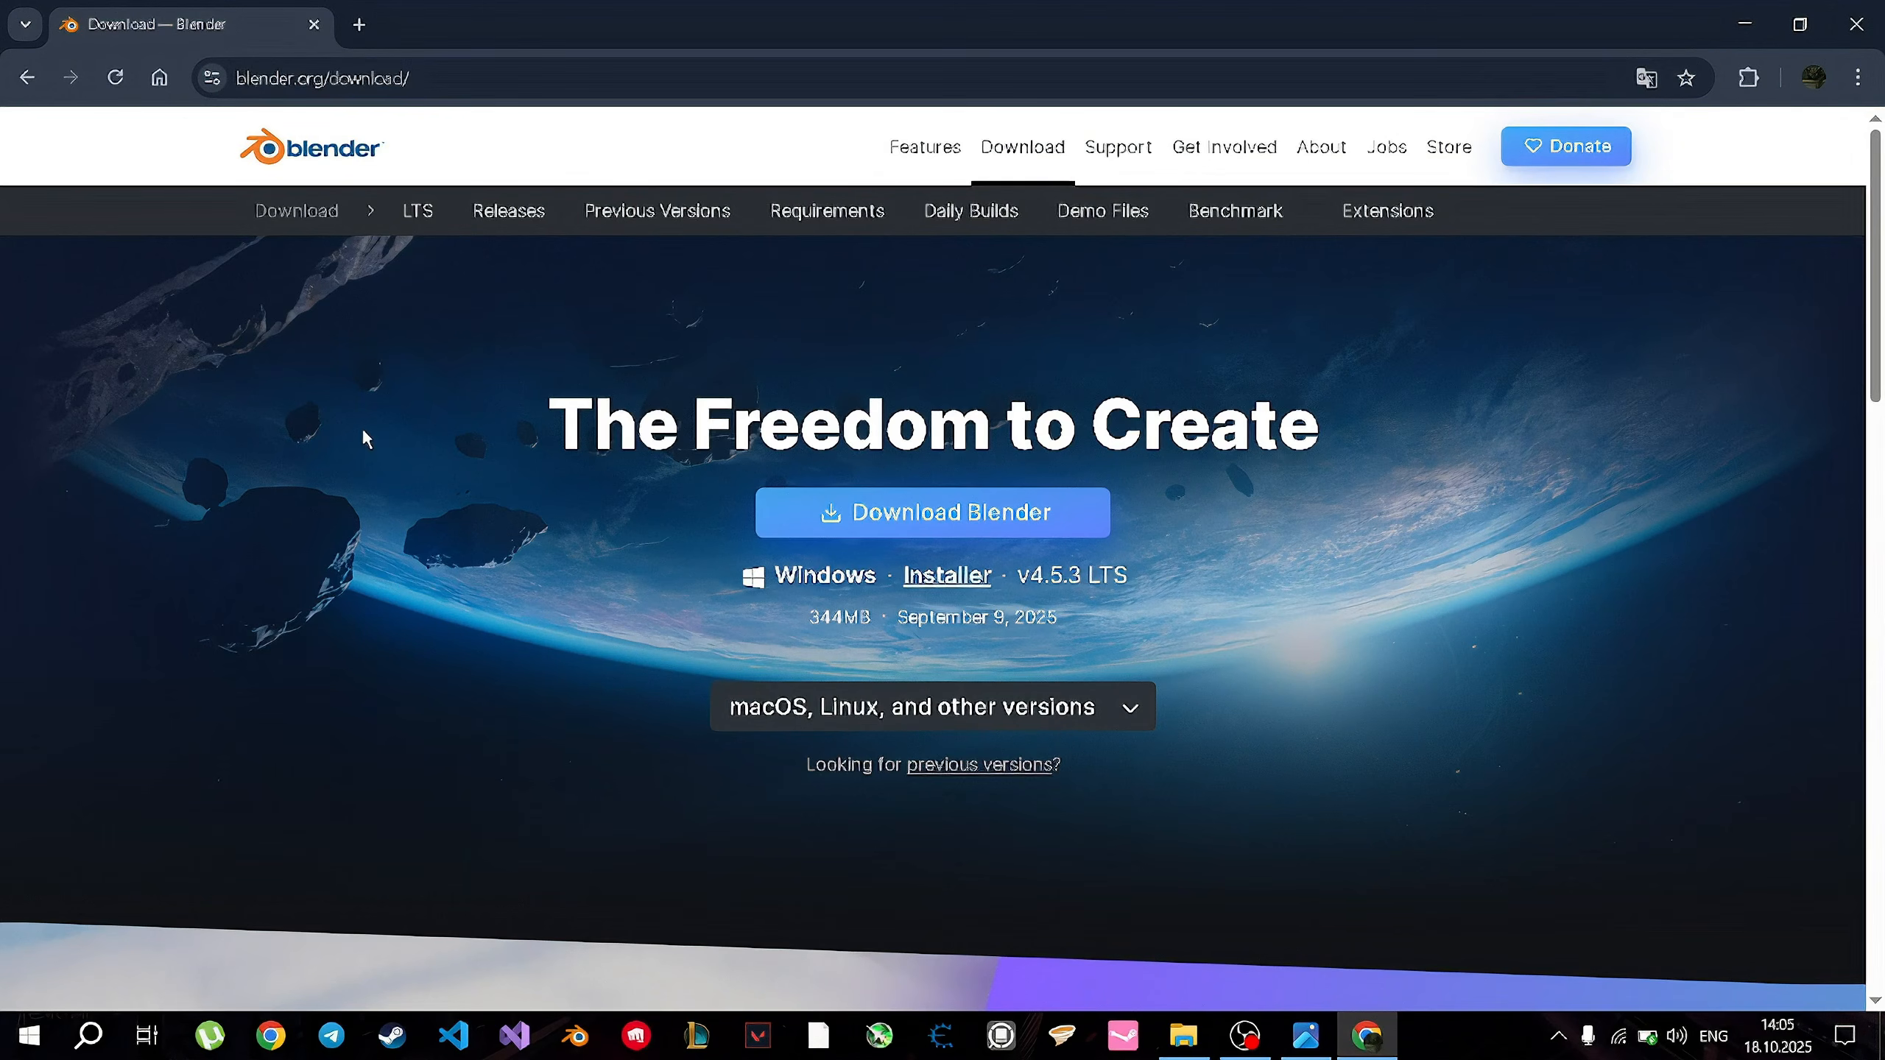
pyautogui.click(965, 720)
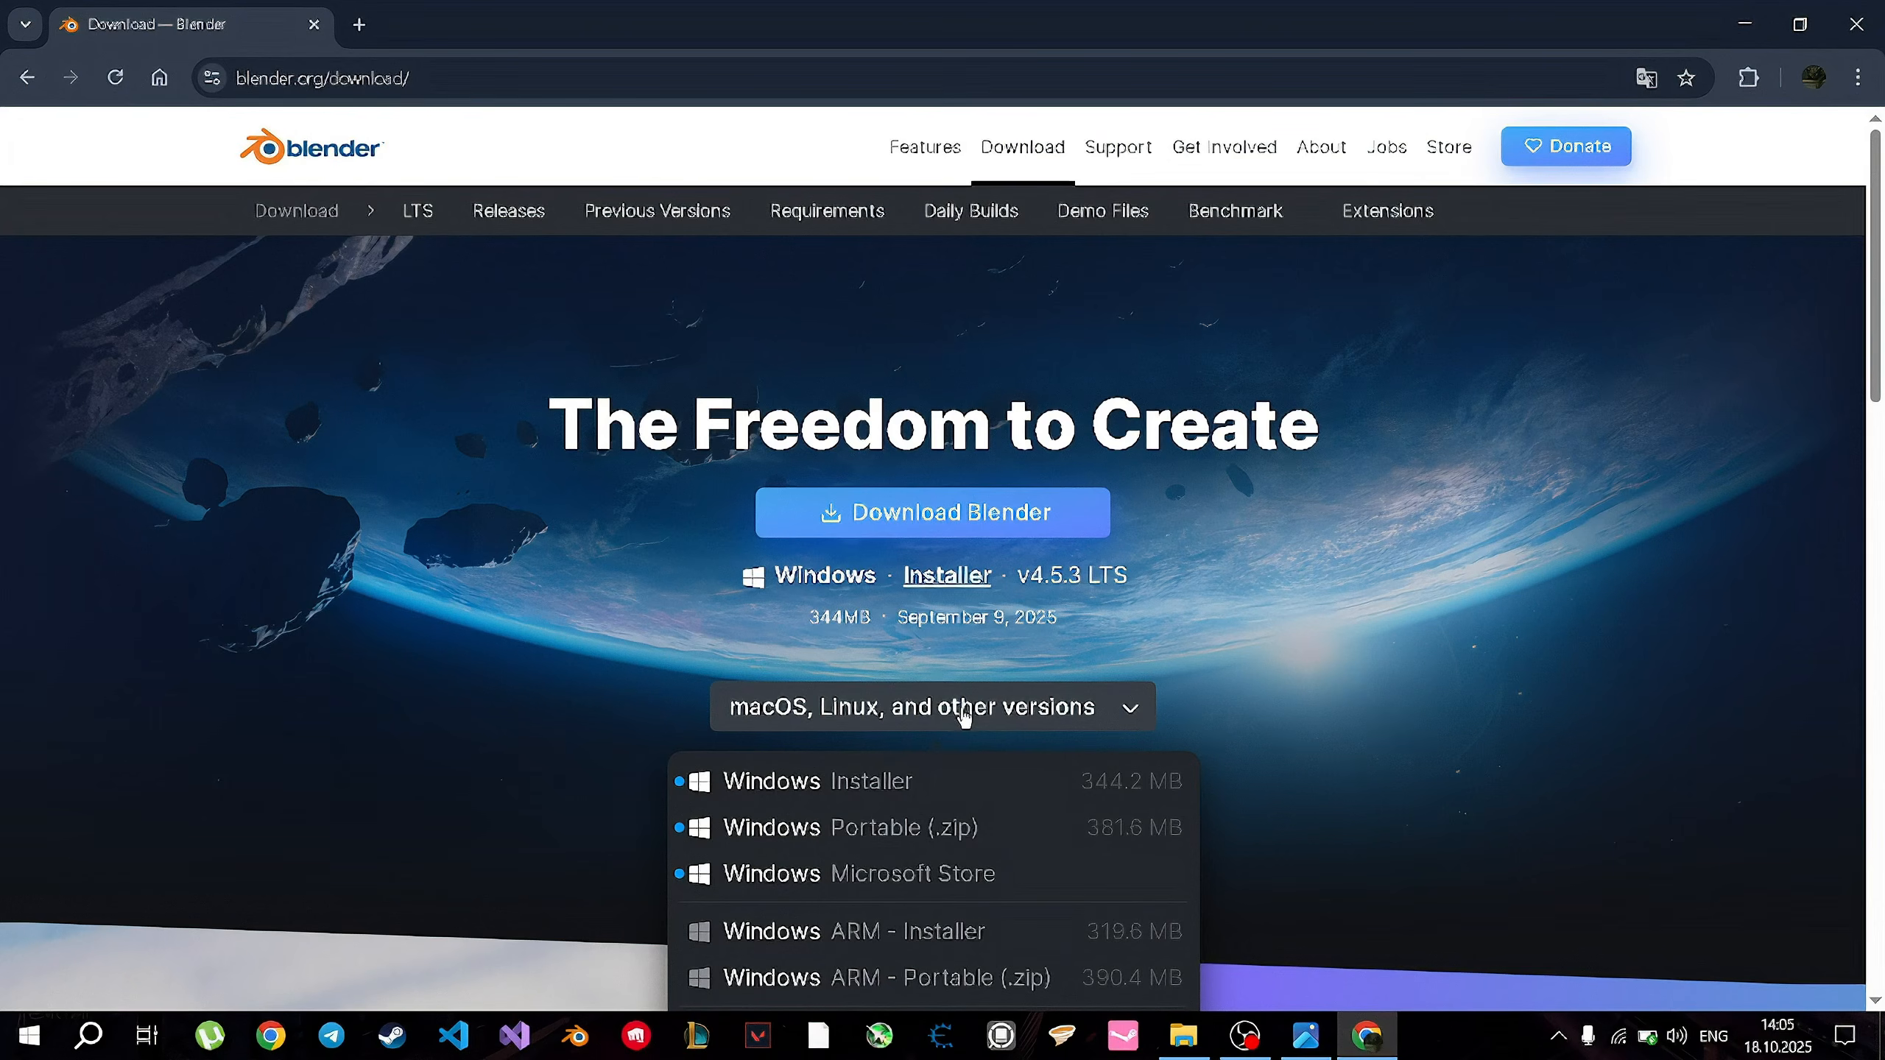
pyautogui.click(570, 559)
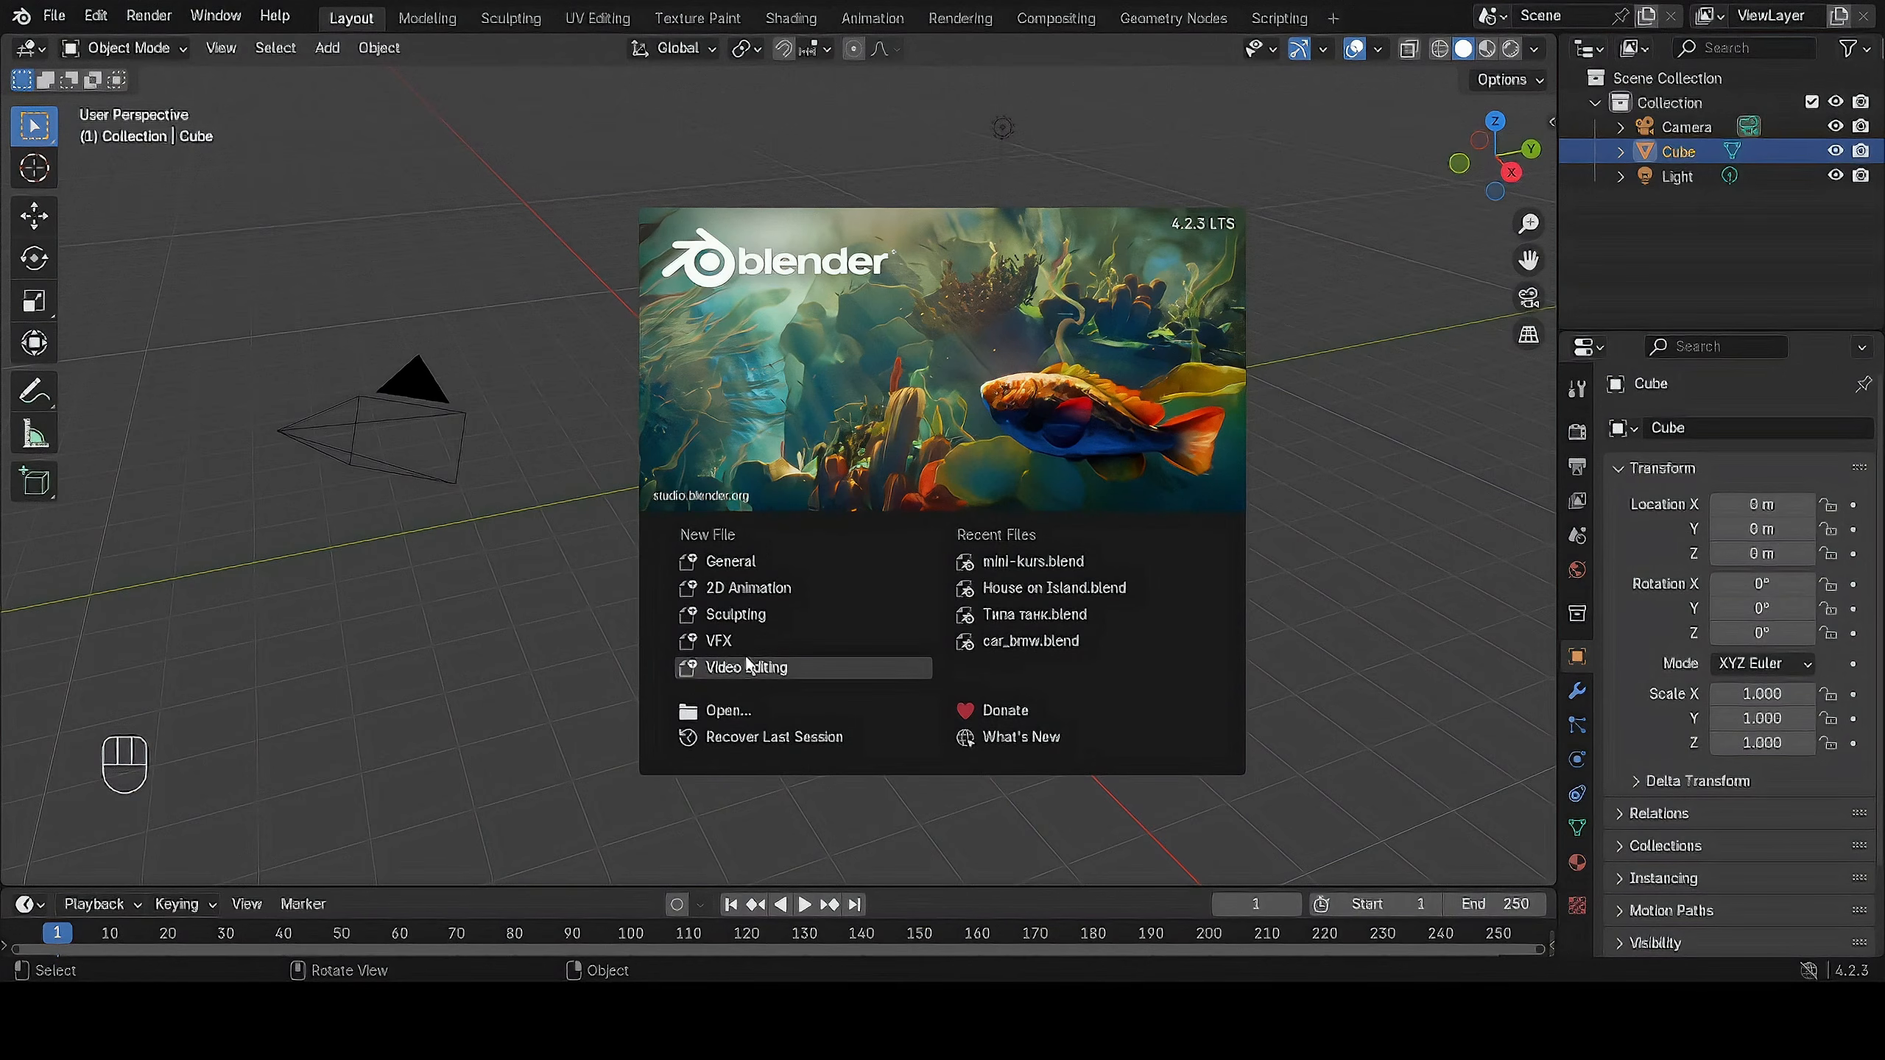
# Switch to Blender, start a new General project and review the file commands for creating, opening, recovering, importing and exporting.
pyautogui.click(723, 564)
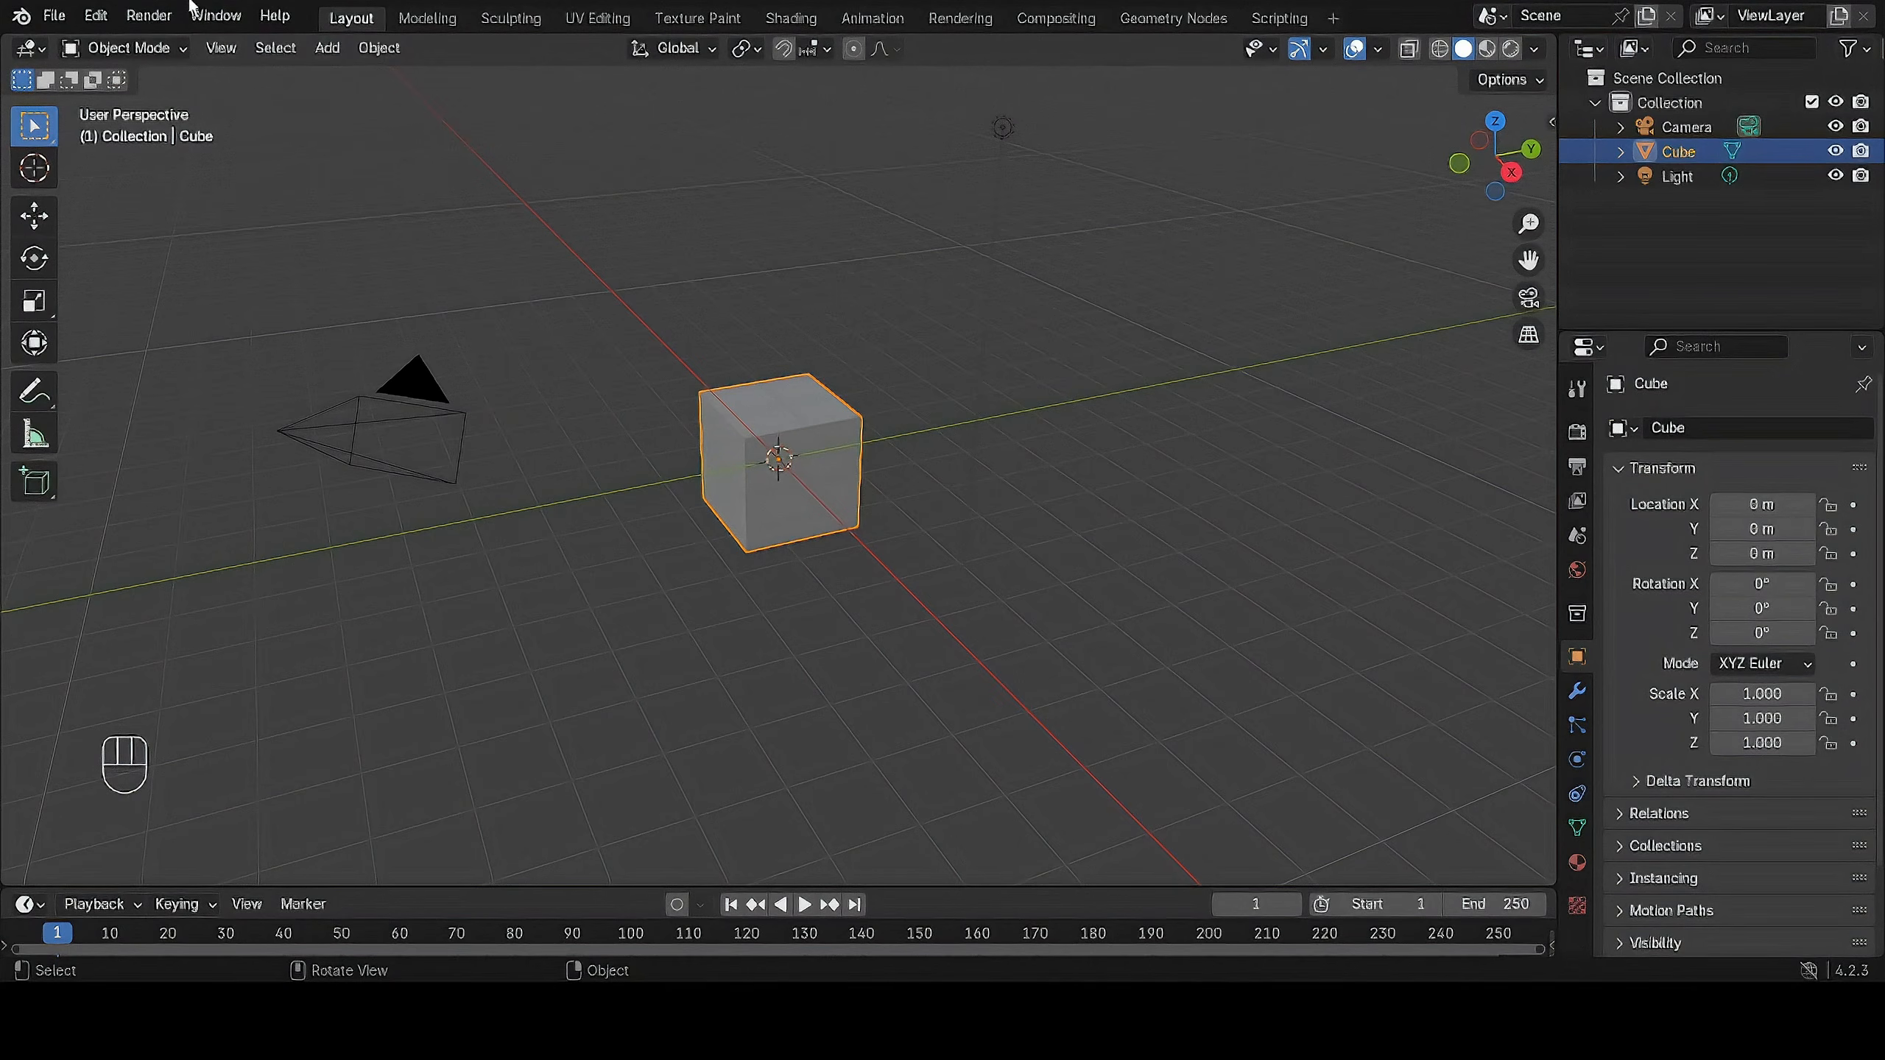
pyautogui.click(58, 16)
pyautogui.moveTo(125, 45)
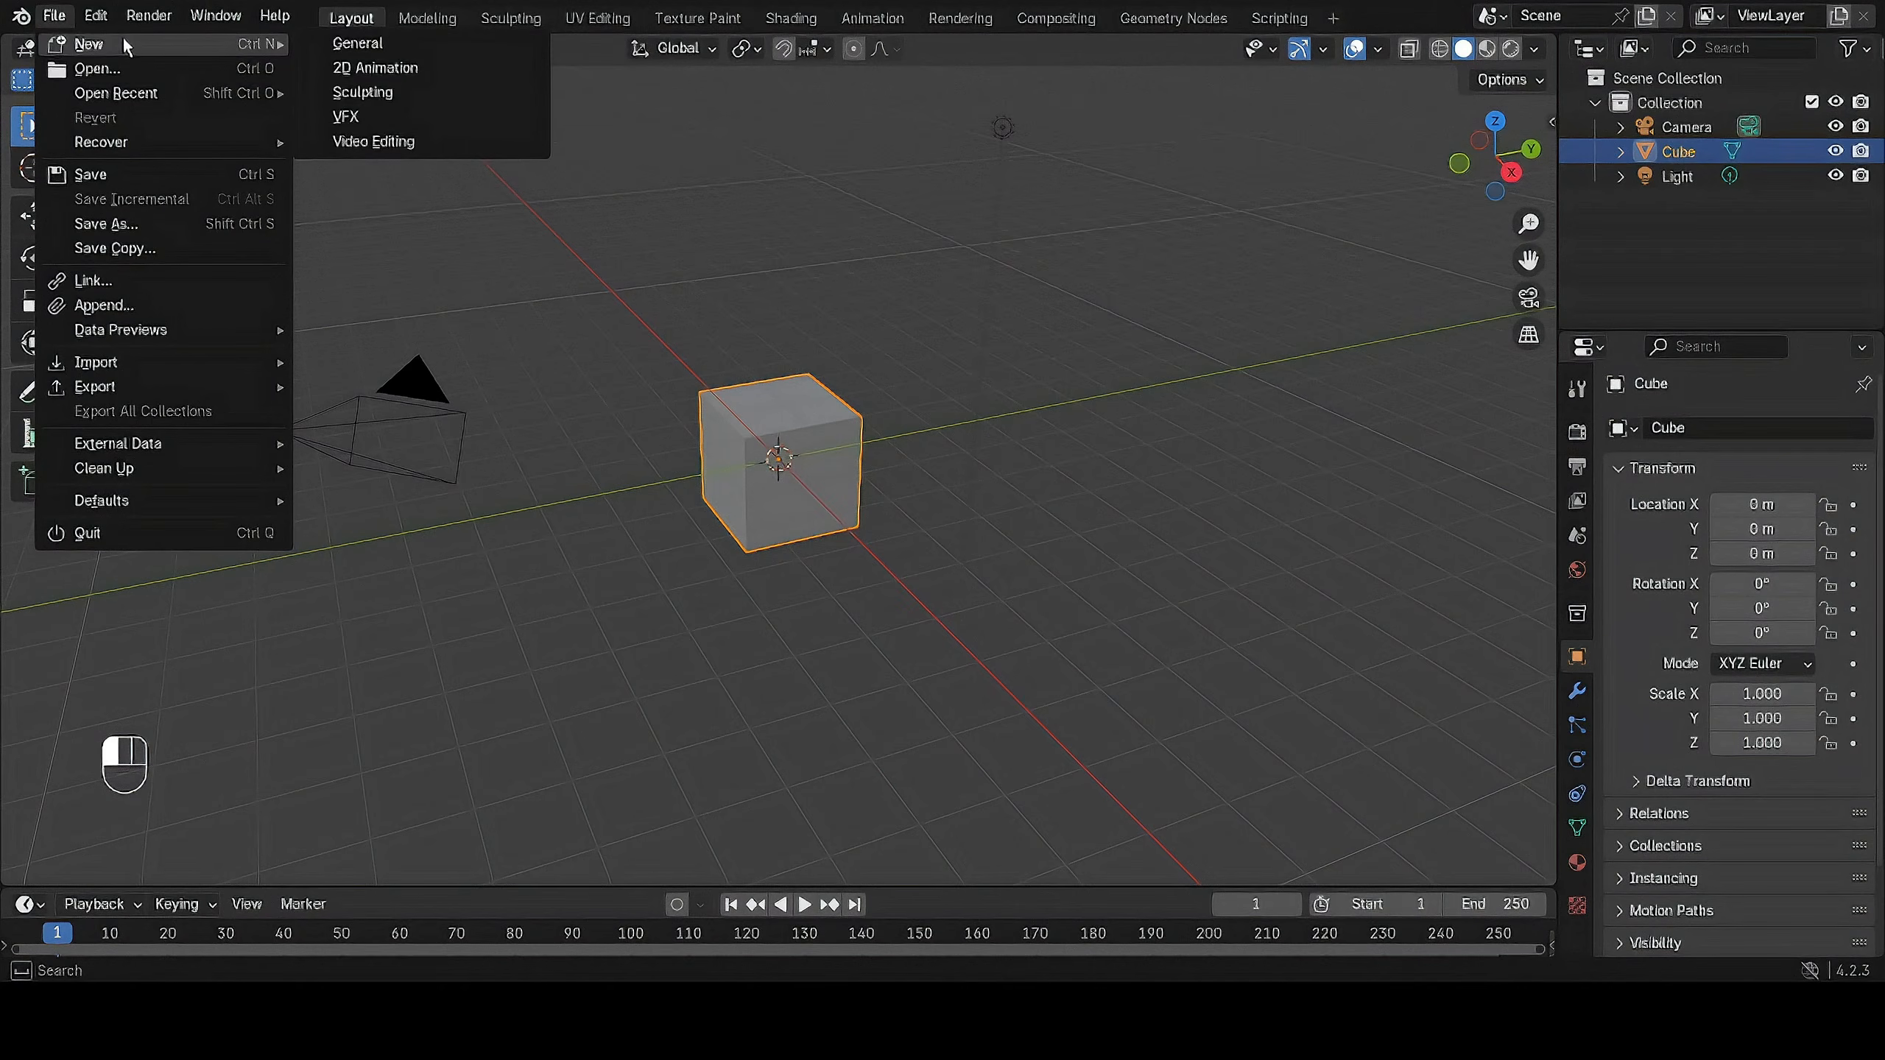
pyautogui.moveTo(103, 141)
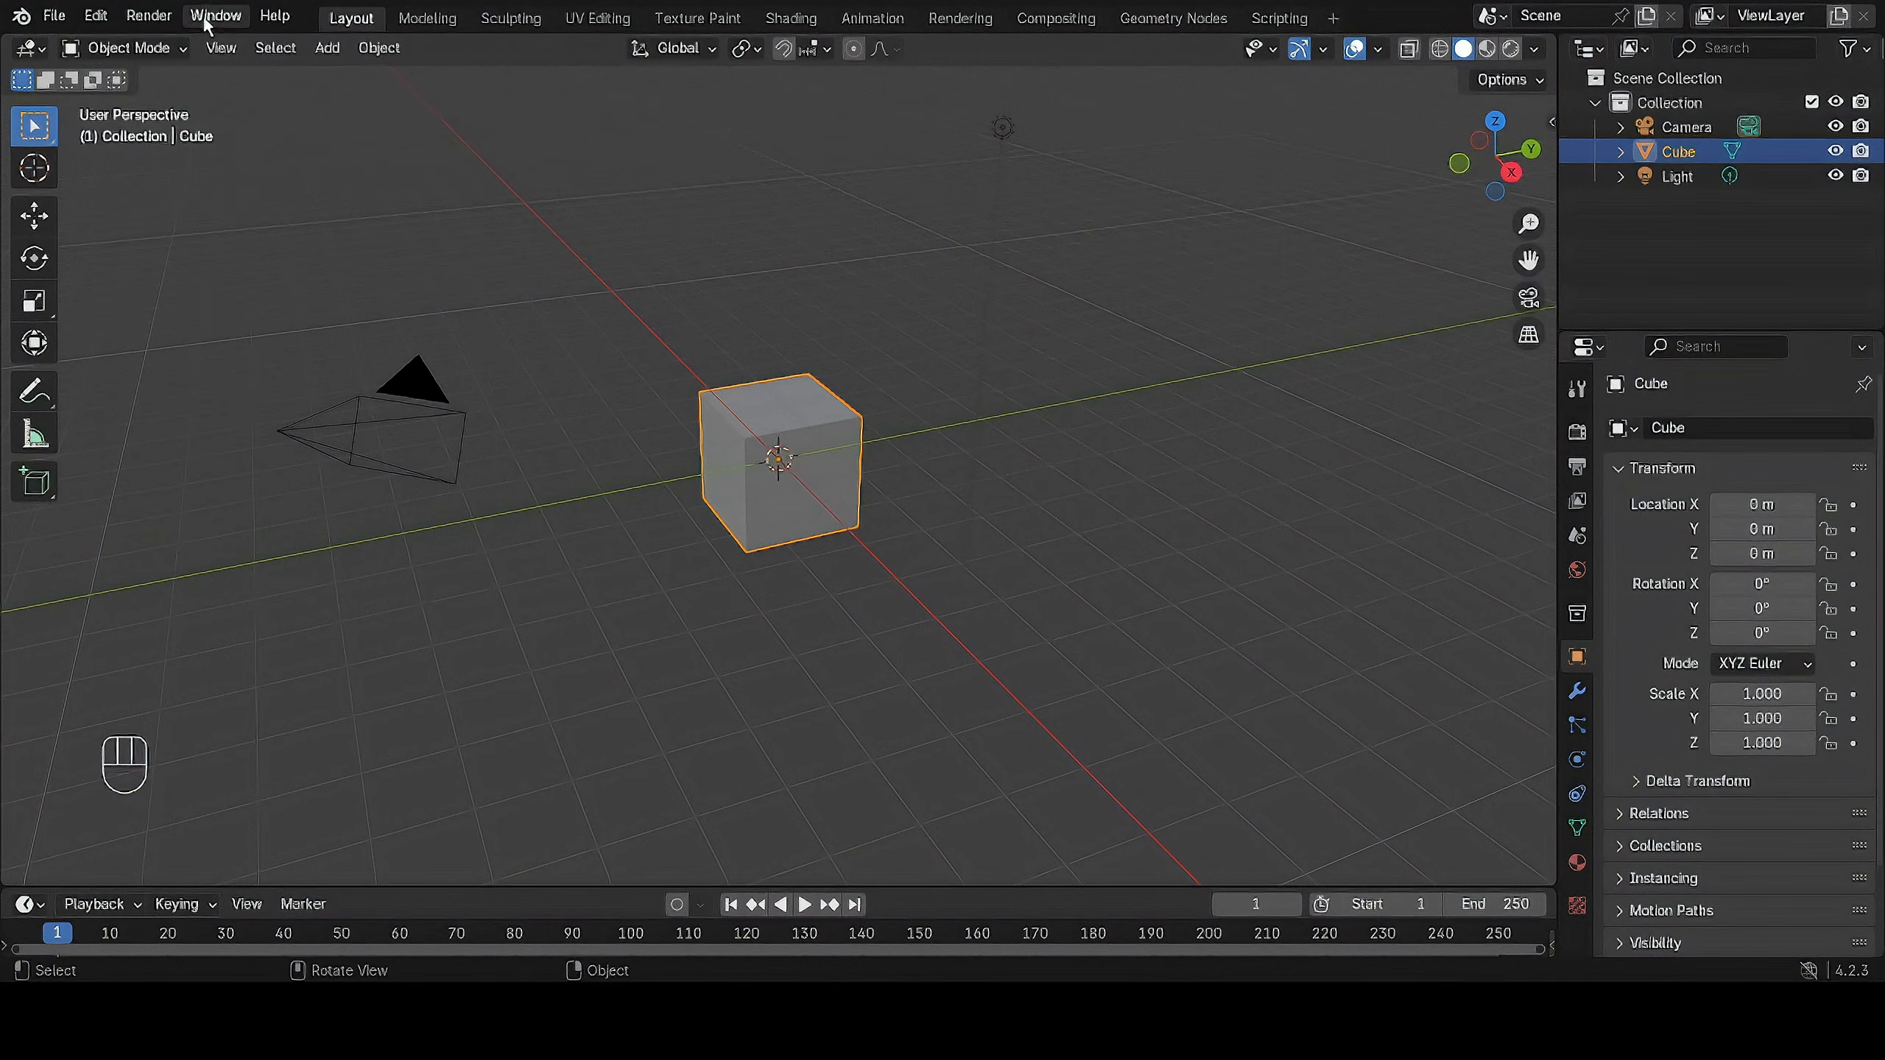
pyautogui.click(57, 18)
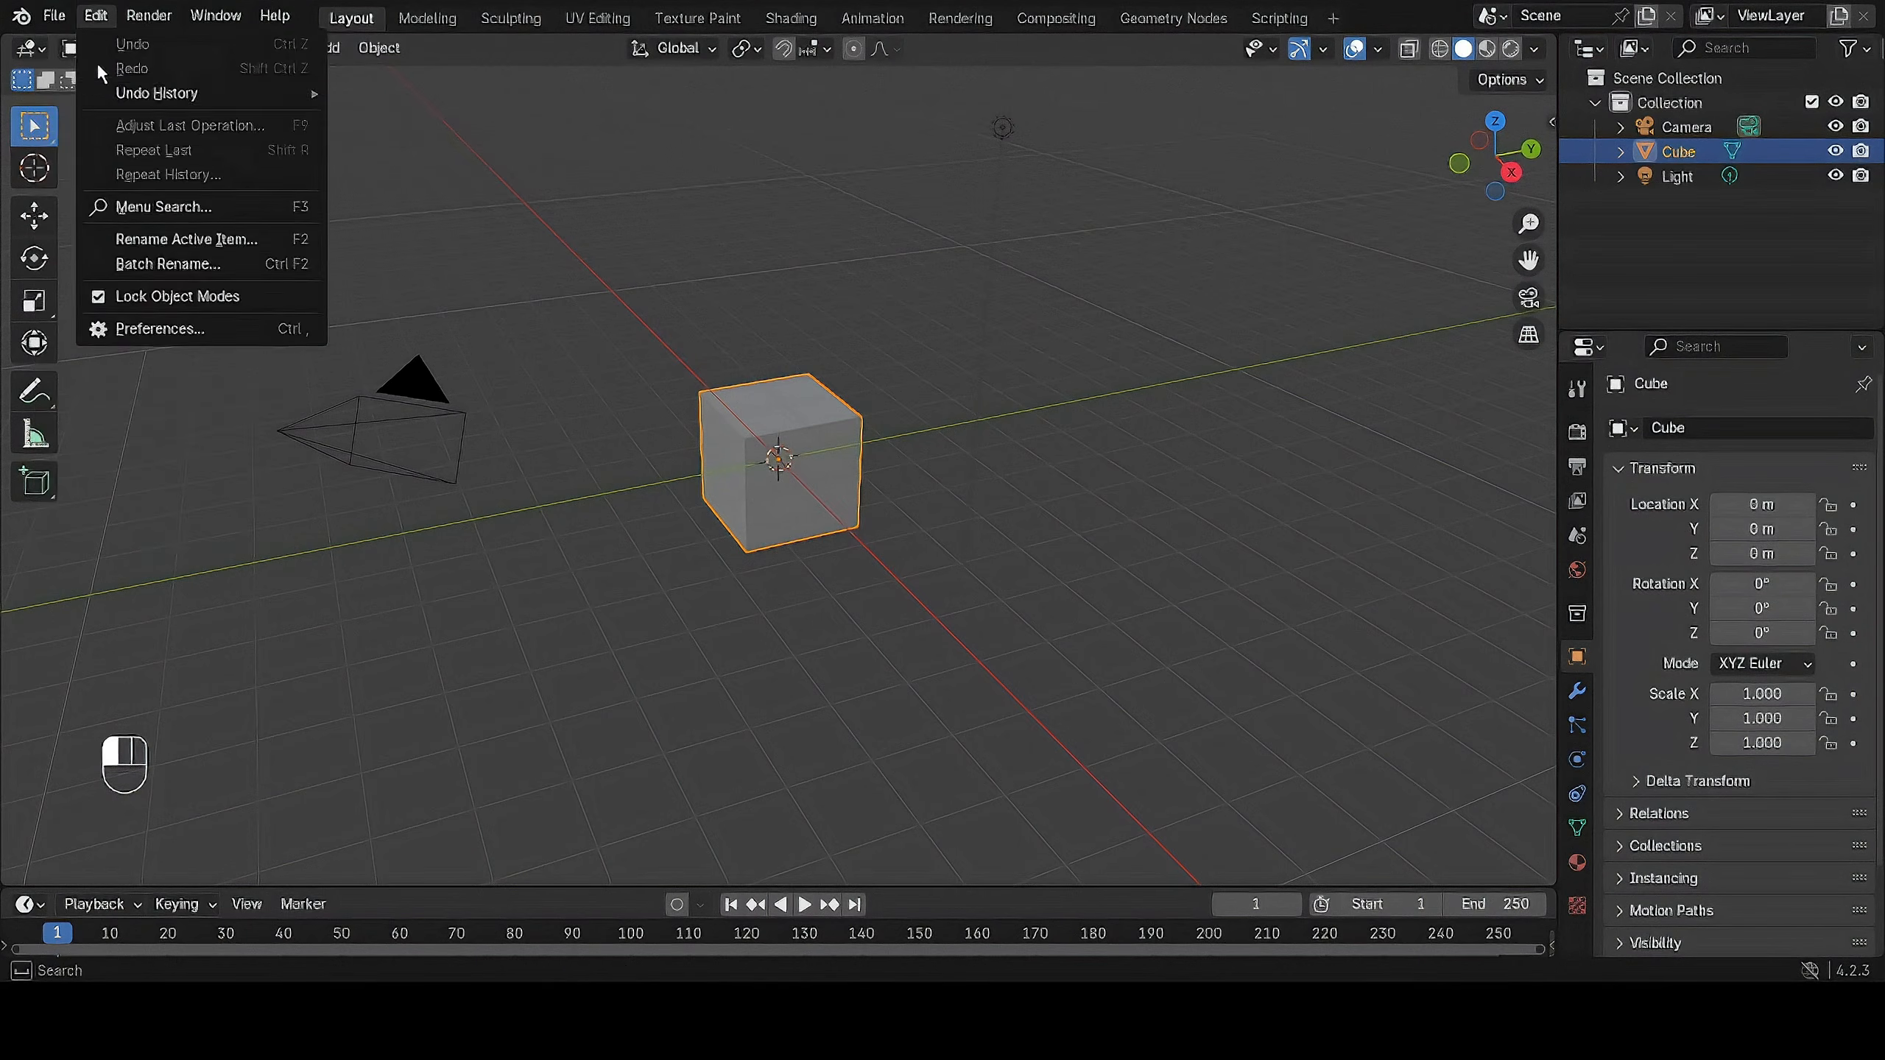
pyautogui.click(51, 20)
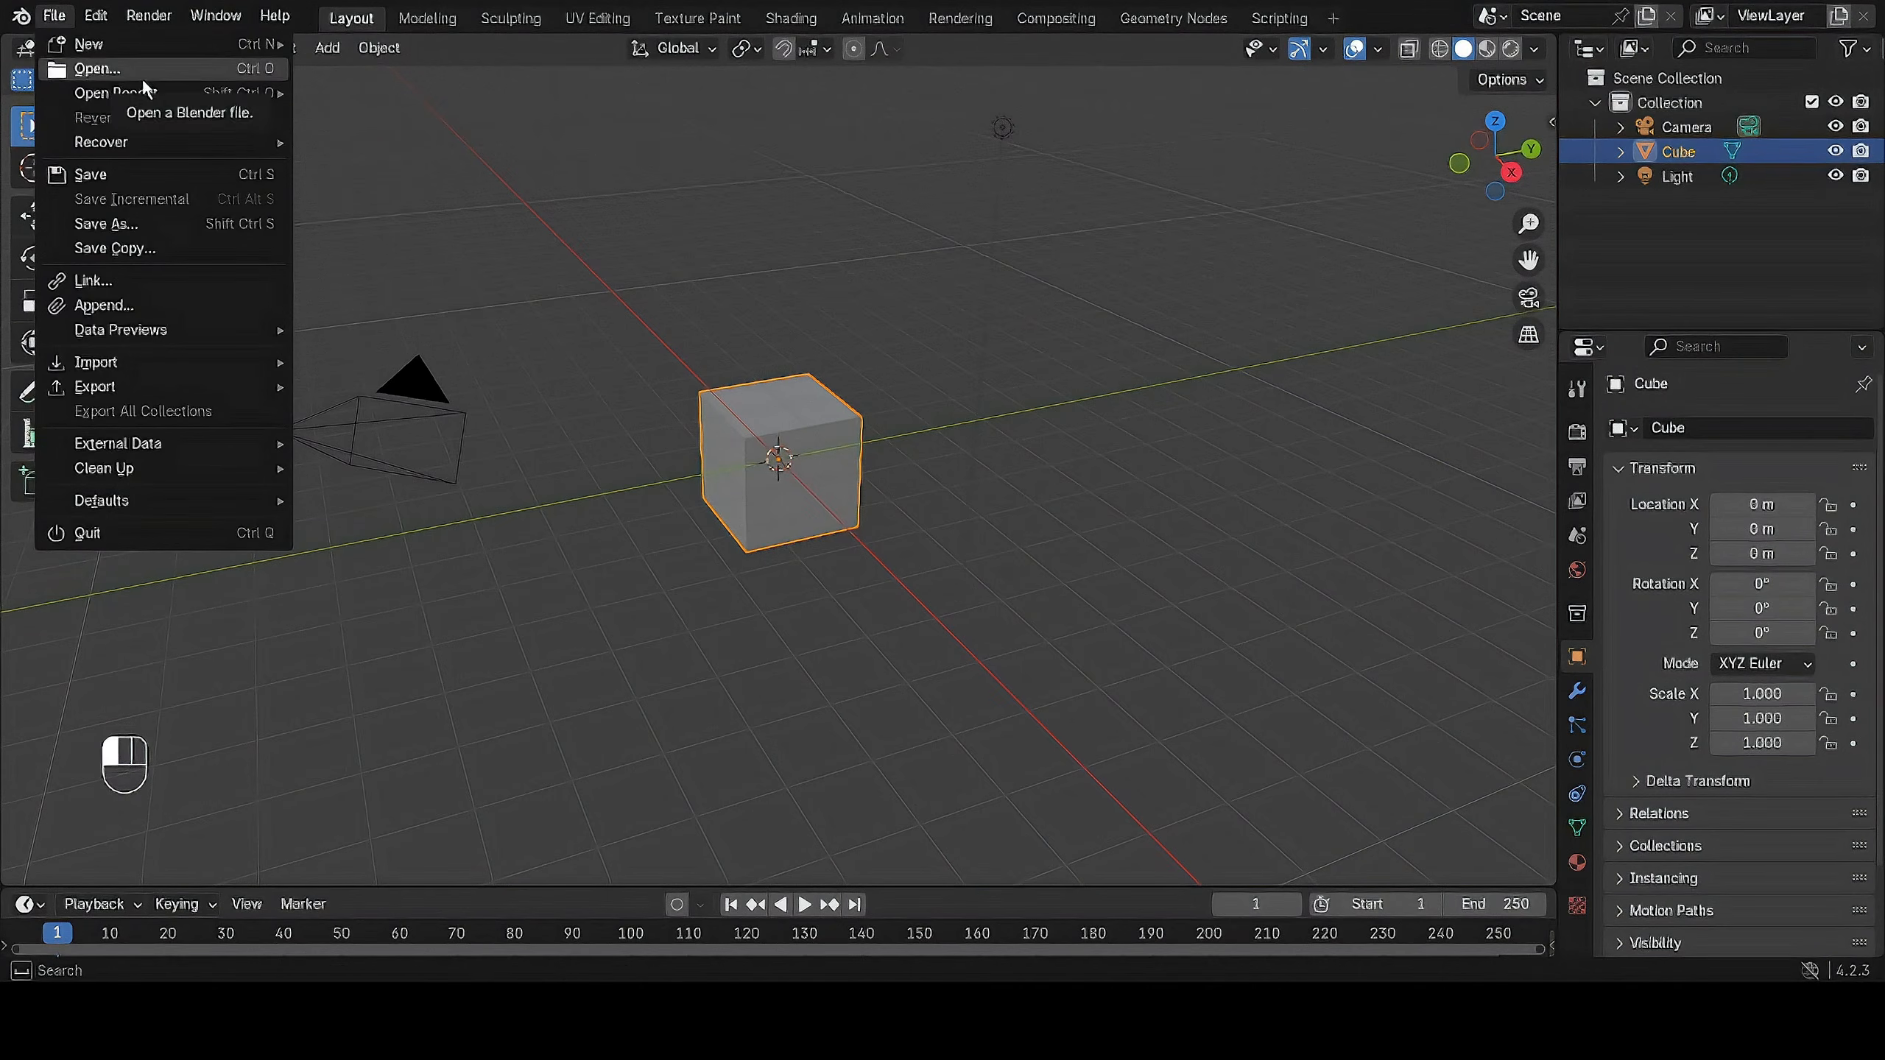
pyautogui.moveTo(154, 91)
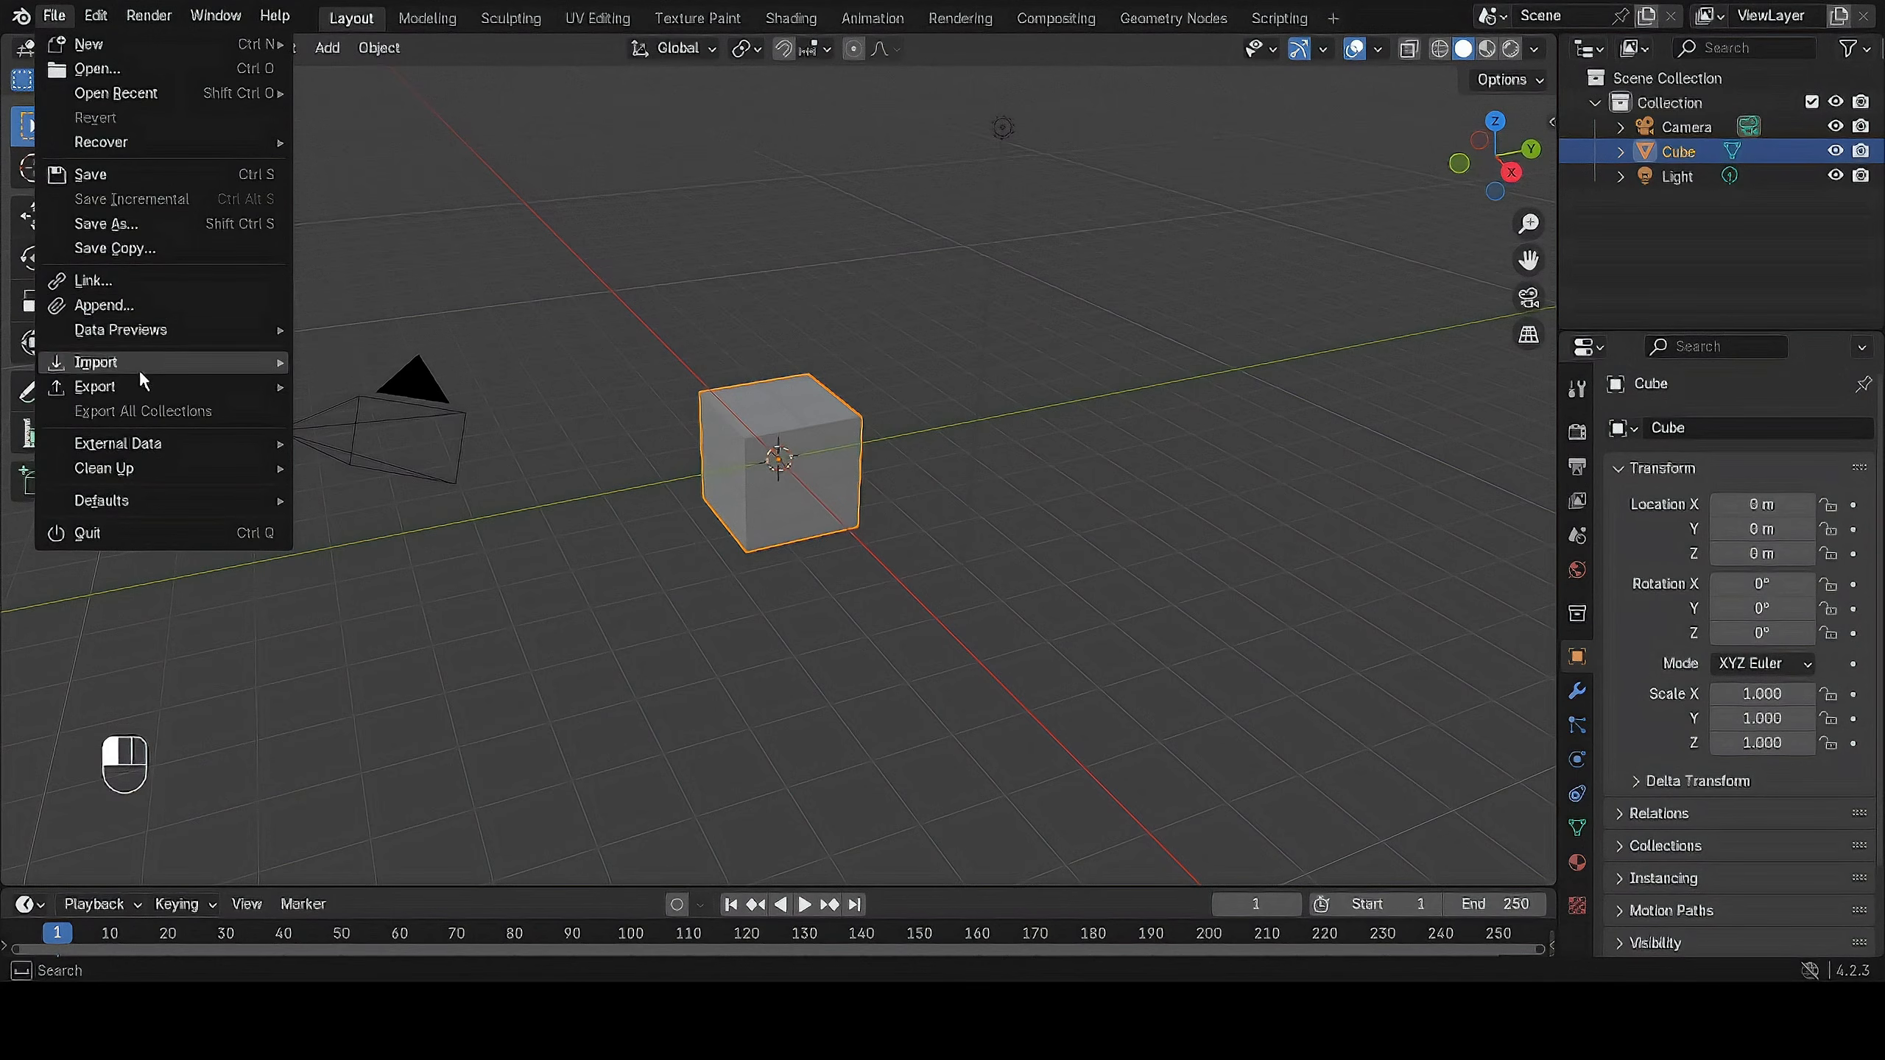
pyautogui.moveTo(134, 382)
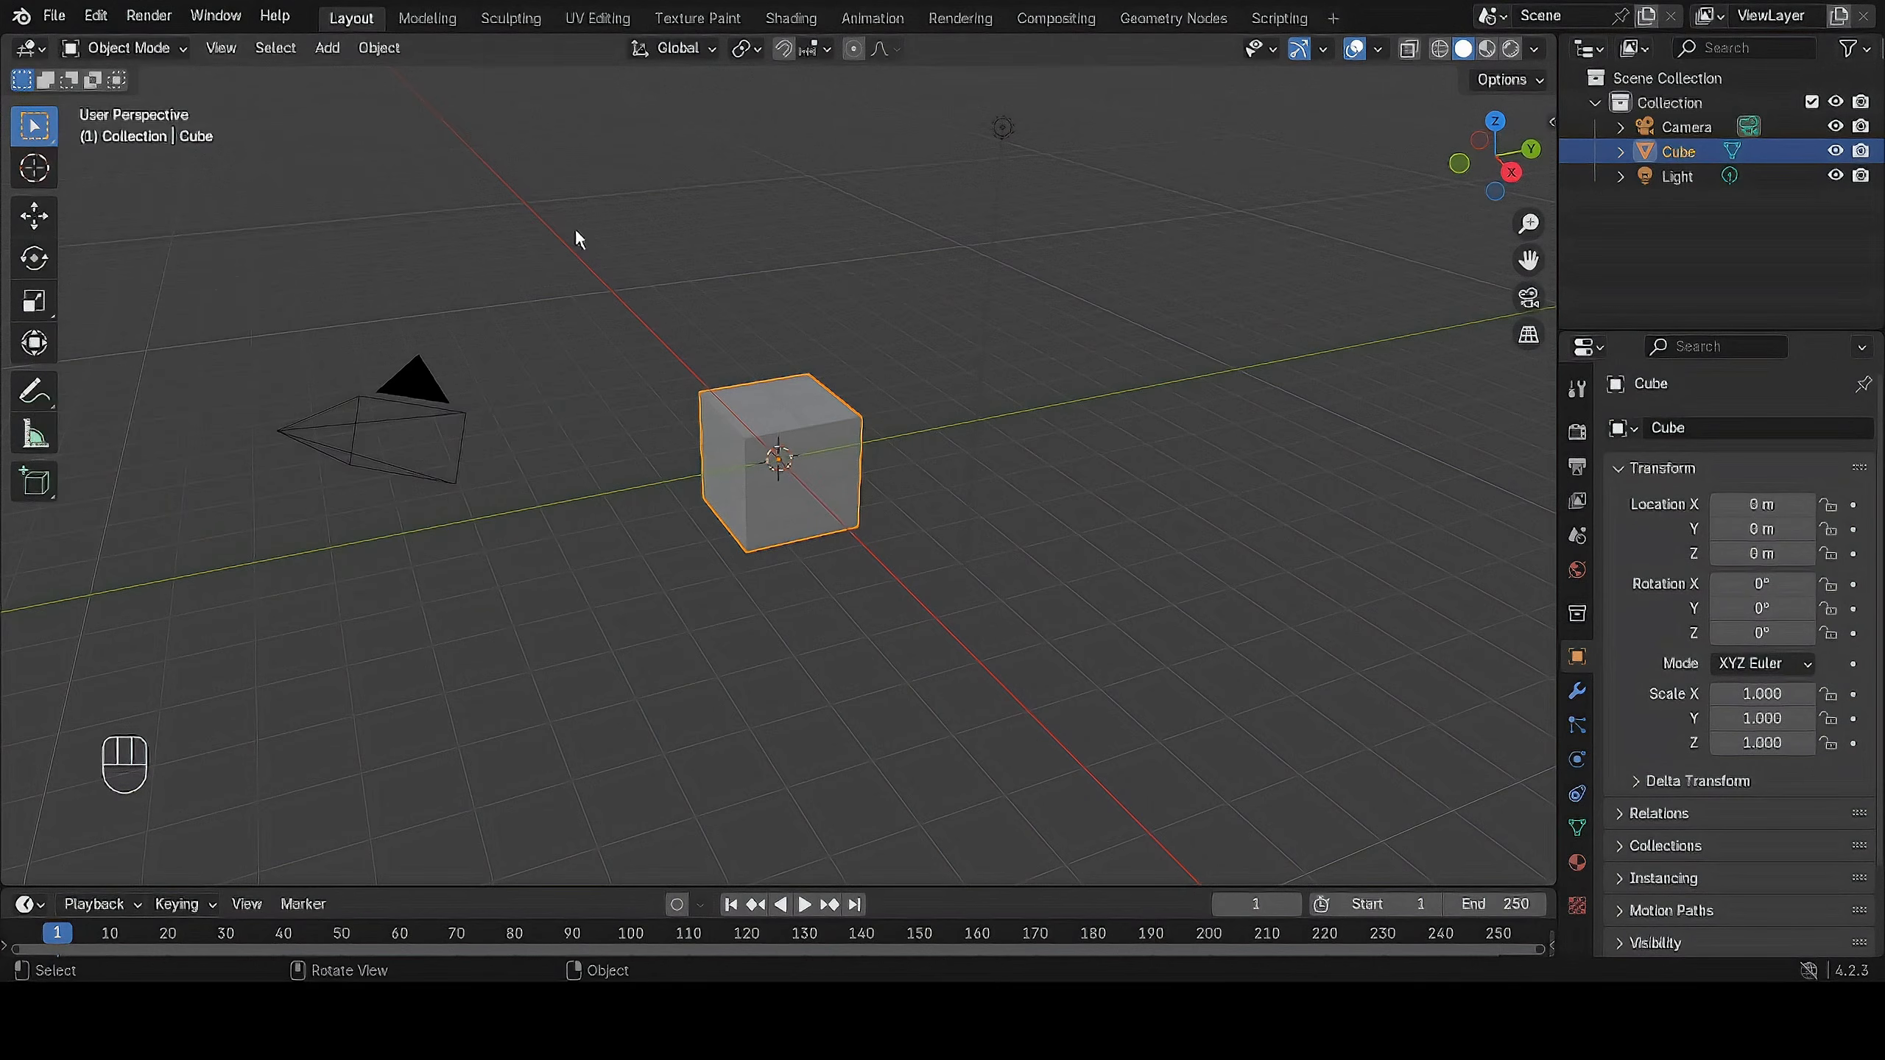
# Review the available editing, rendering, window and help commands without running any of them.
pyautogui.click(101, 16)
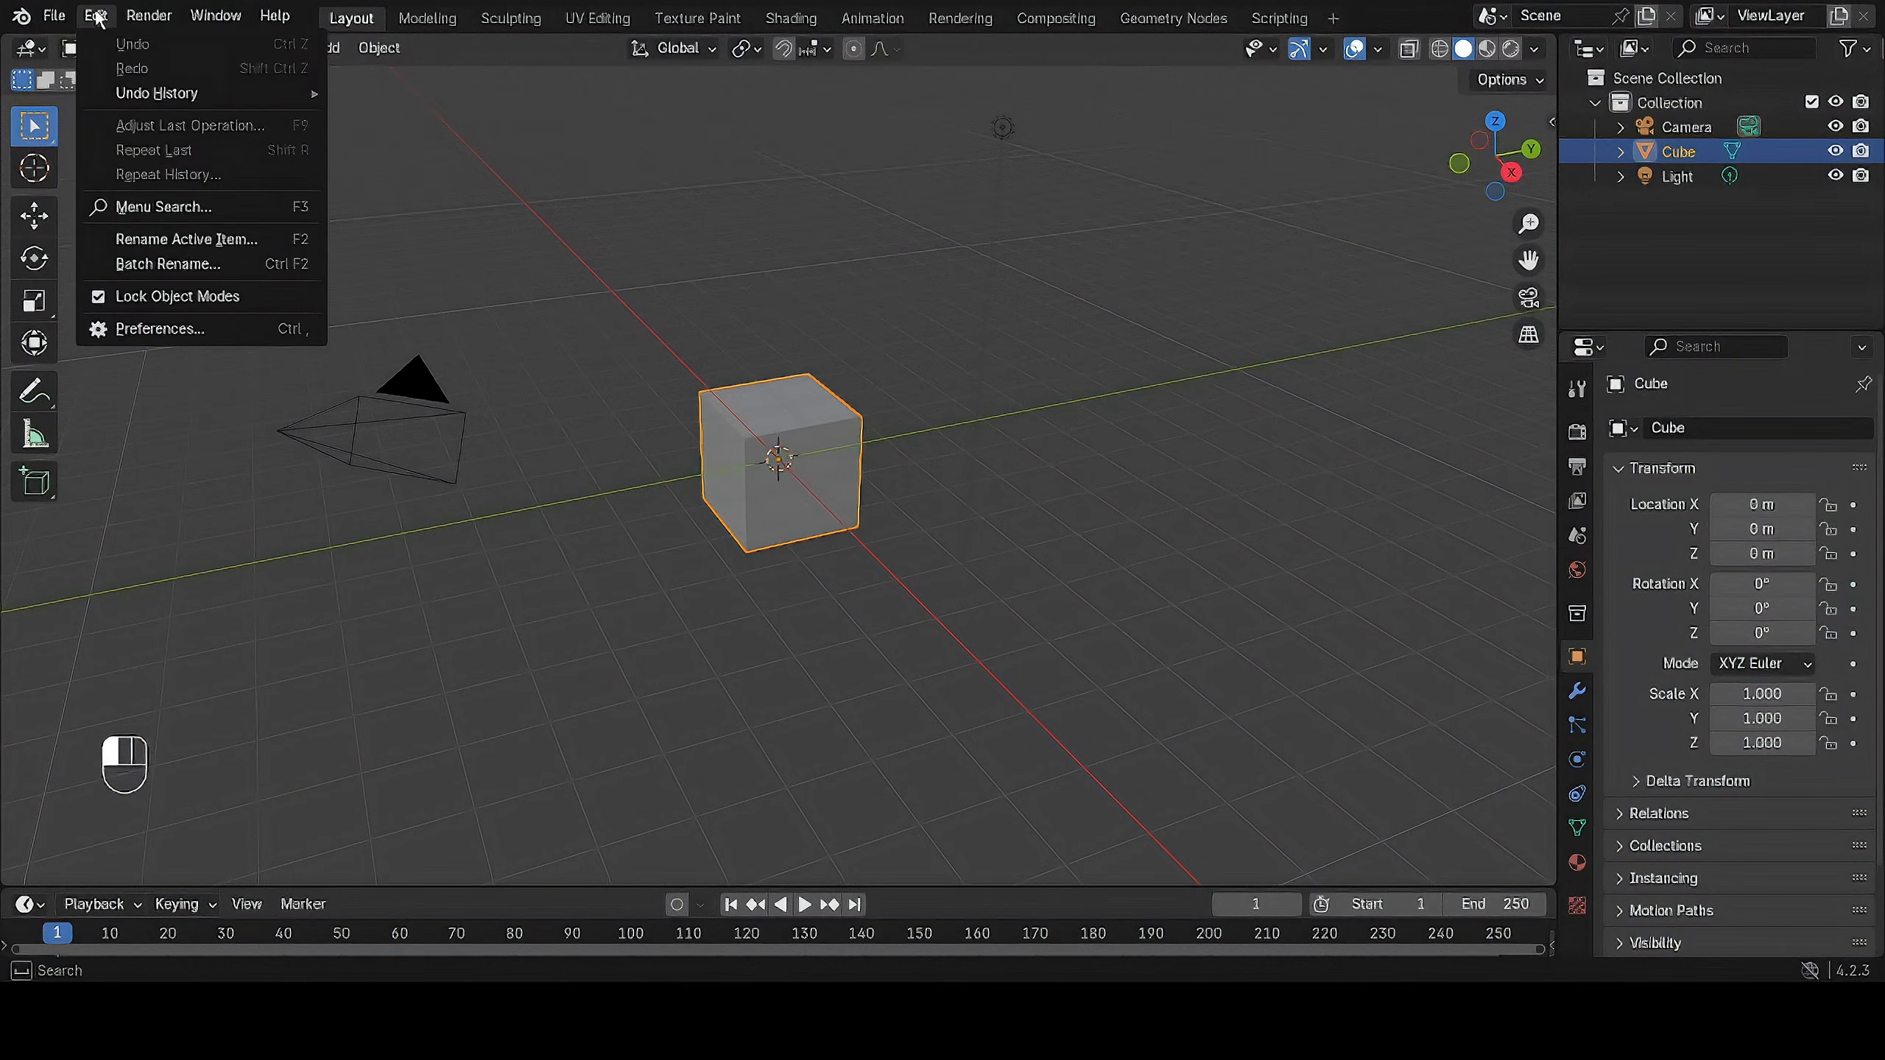
pyautogui.click(98, 17)
pyautogui.click(96, 16)
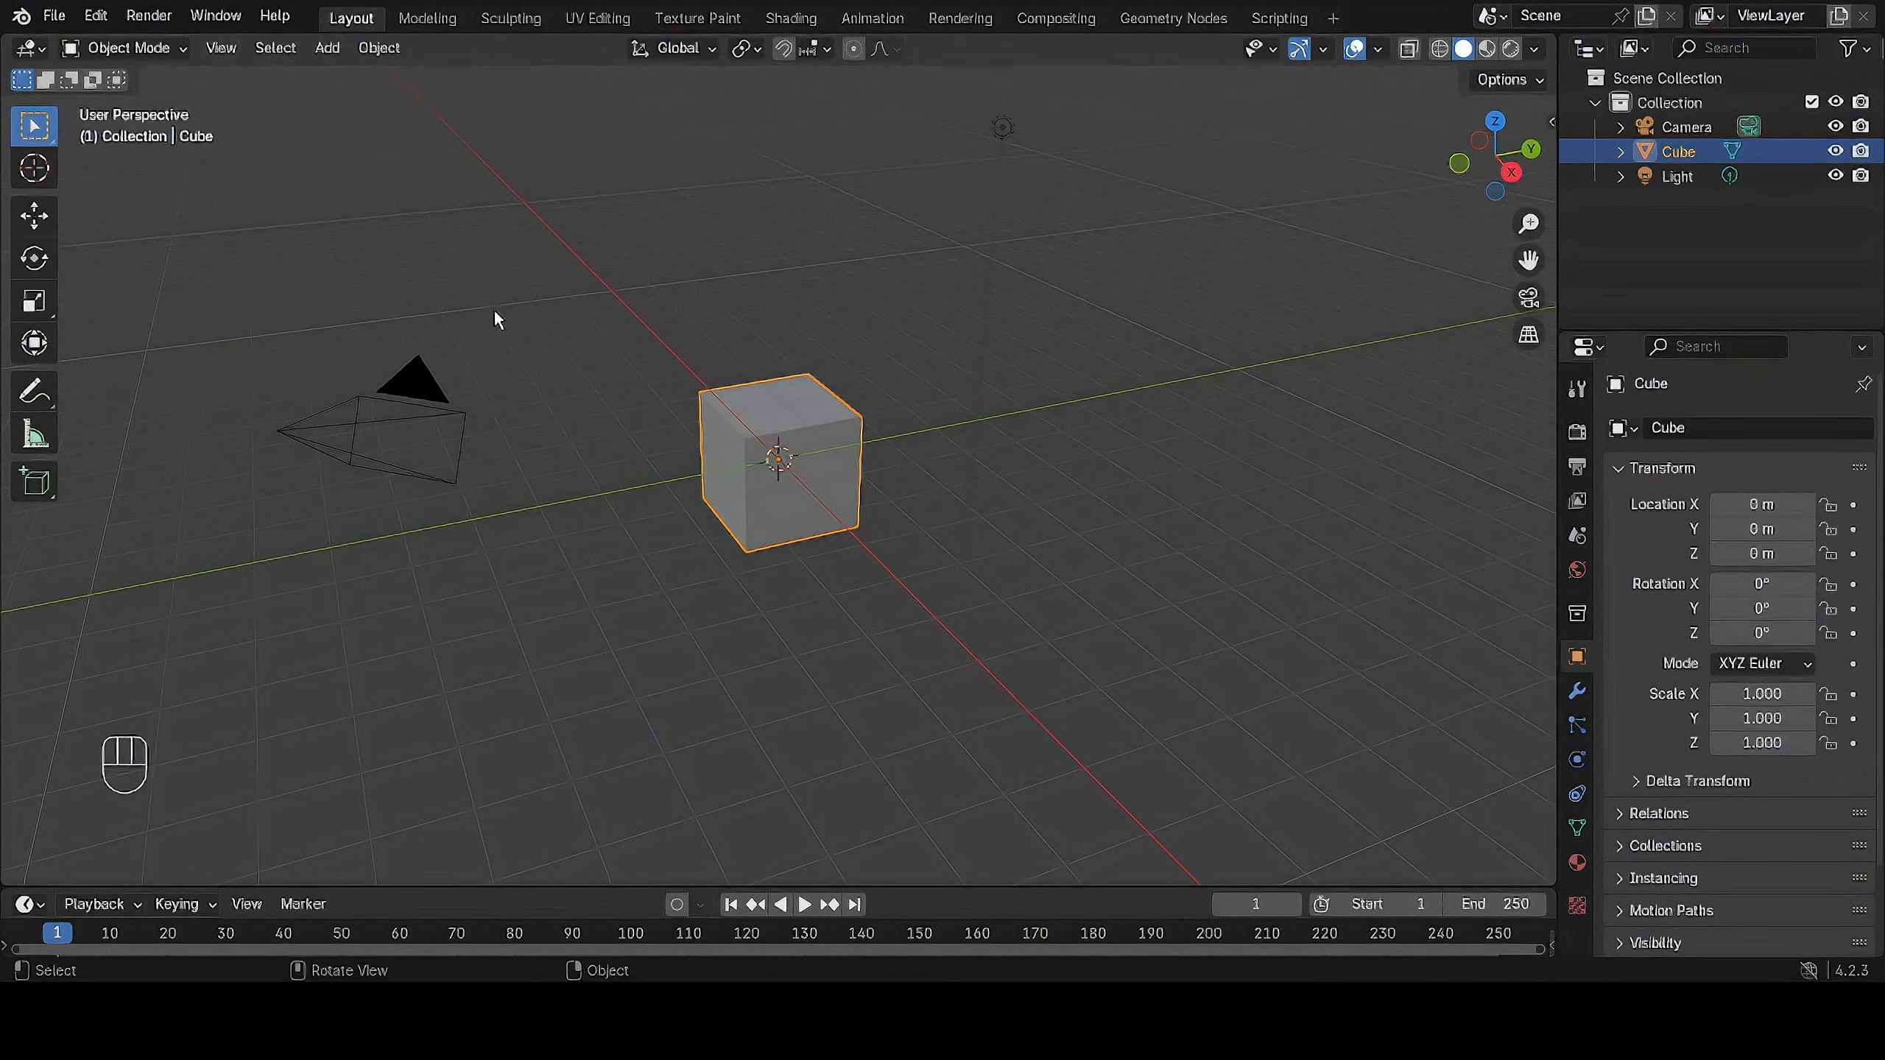
pyautogui.click(147, 16)
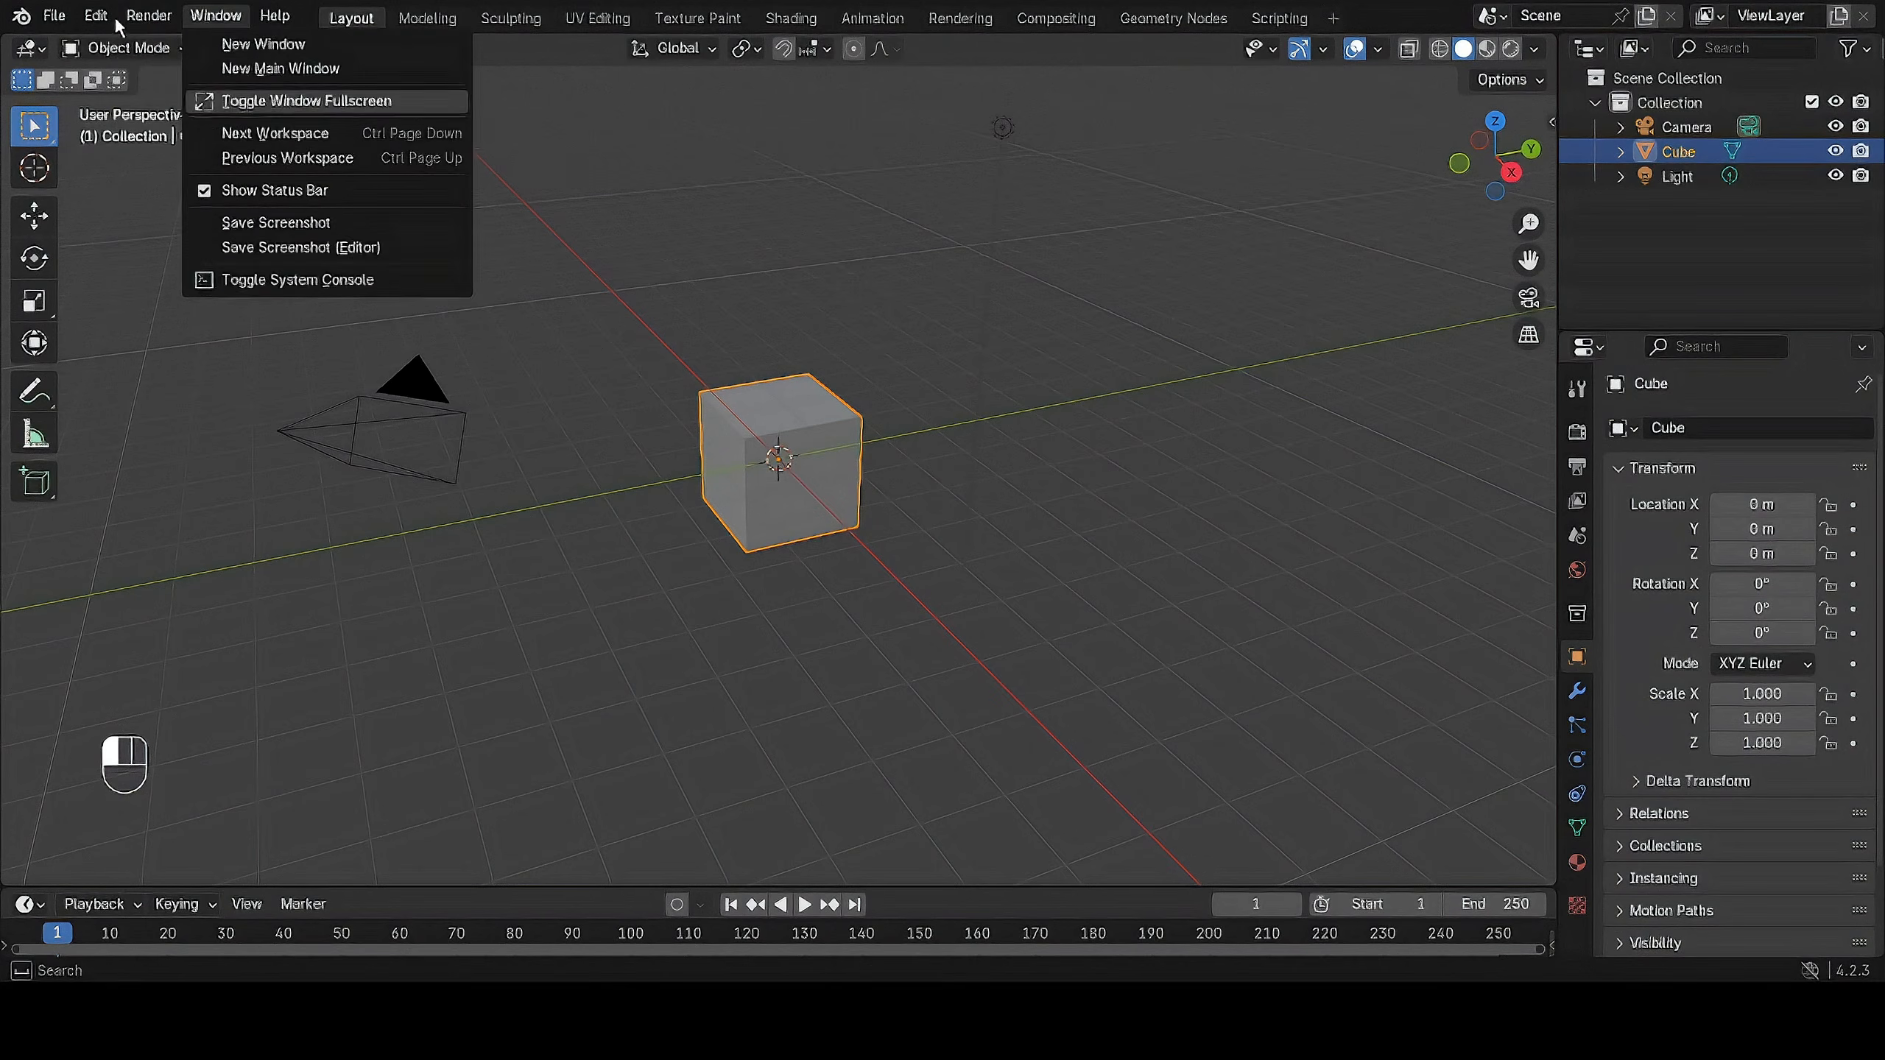
pyautogui.click(148, 16)
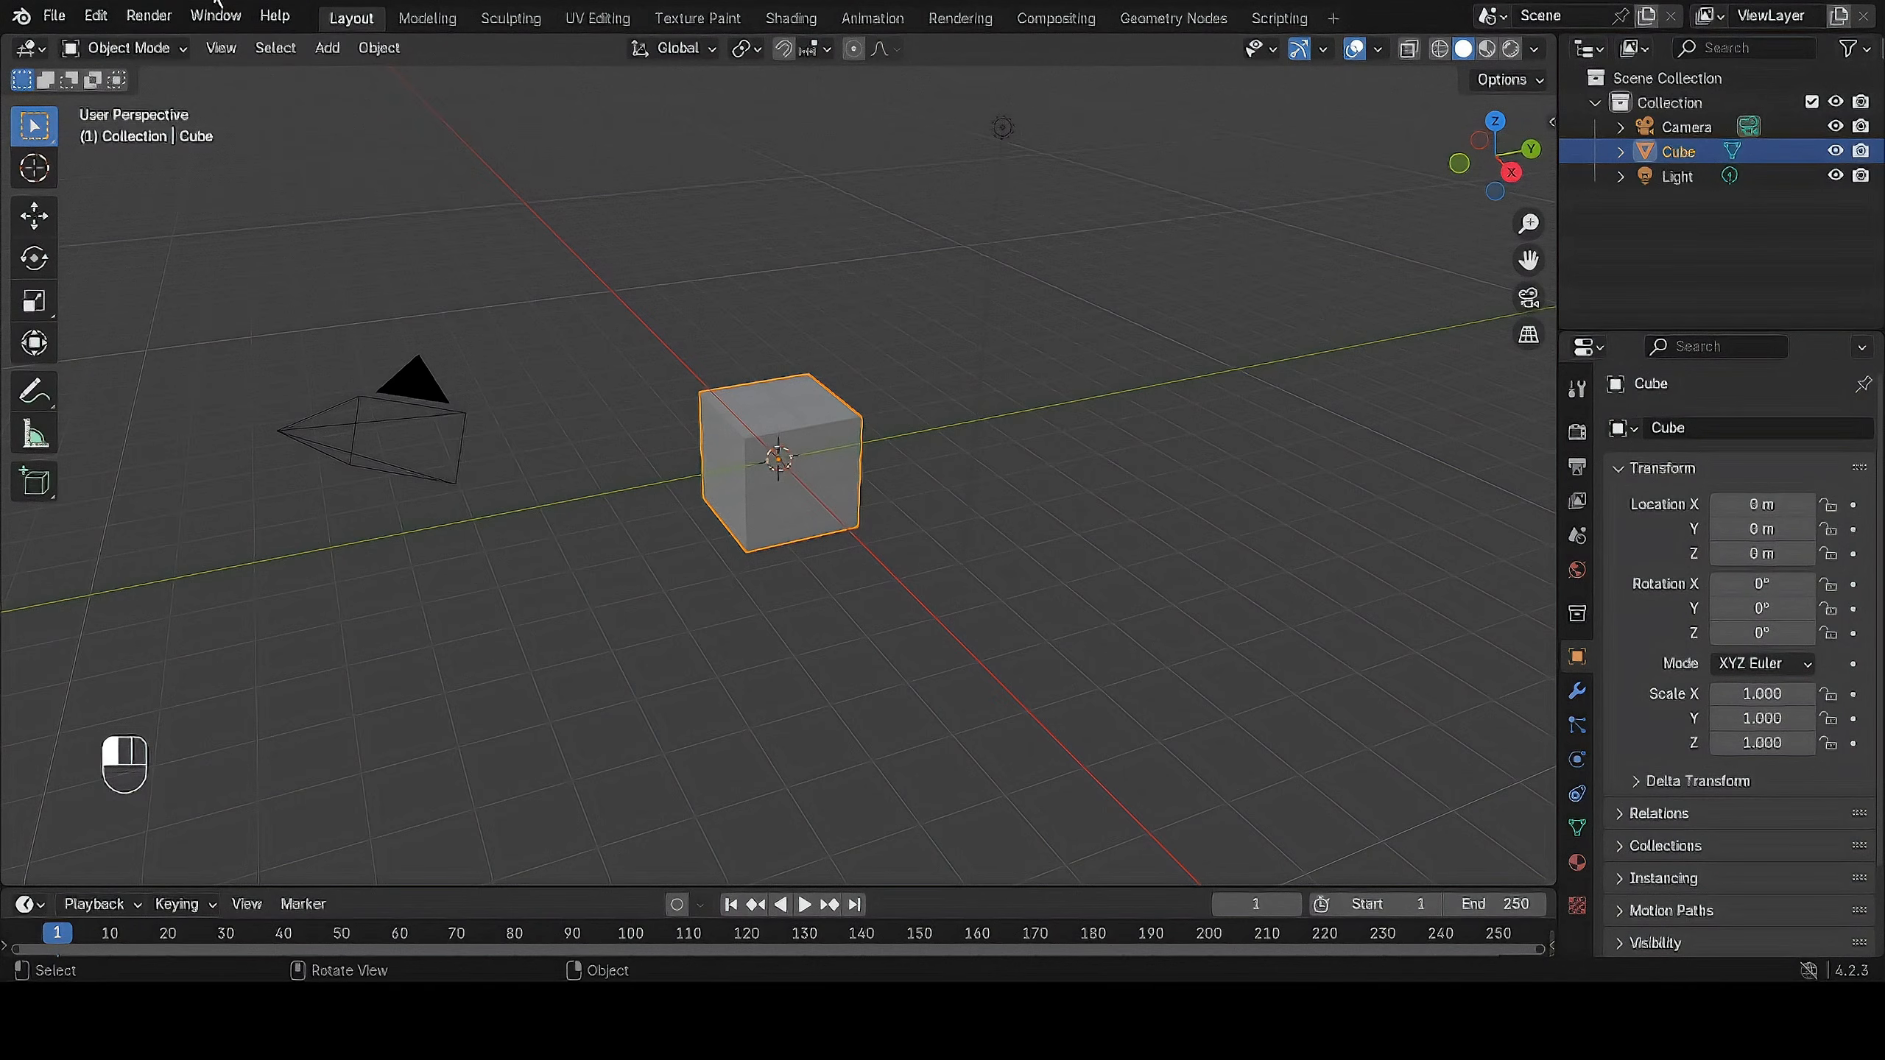
pyautogui.click(216, 16)
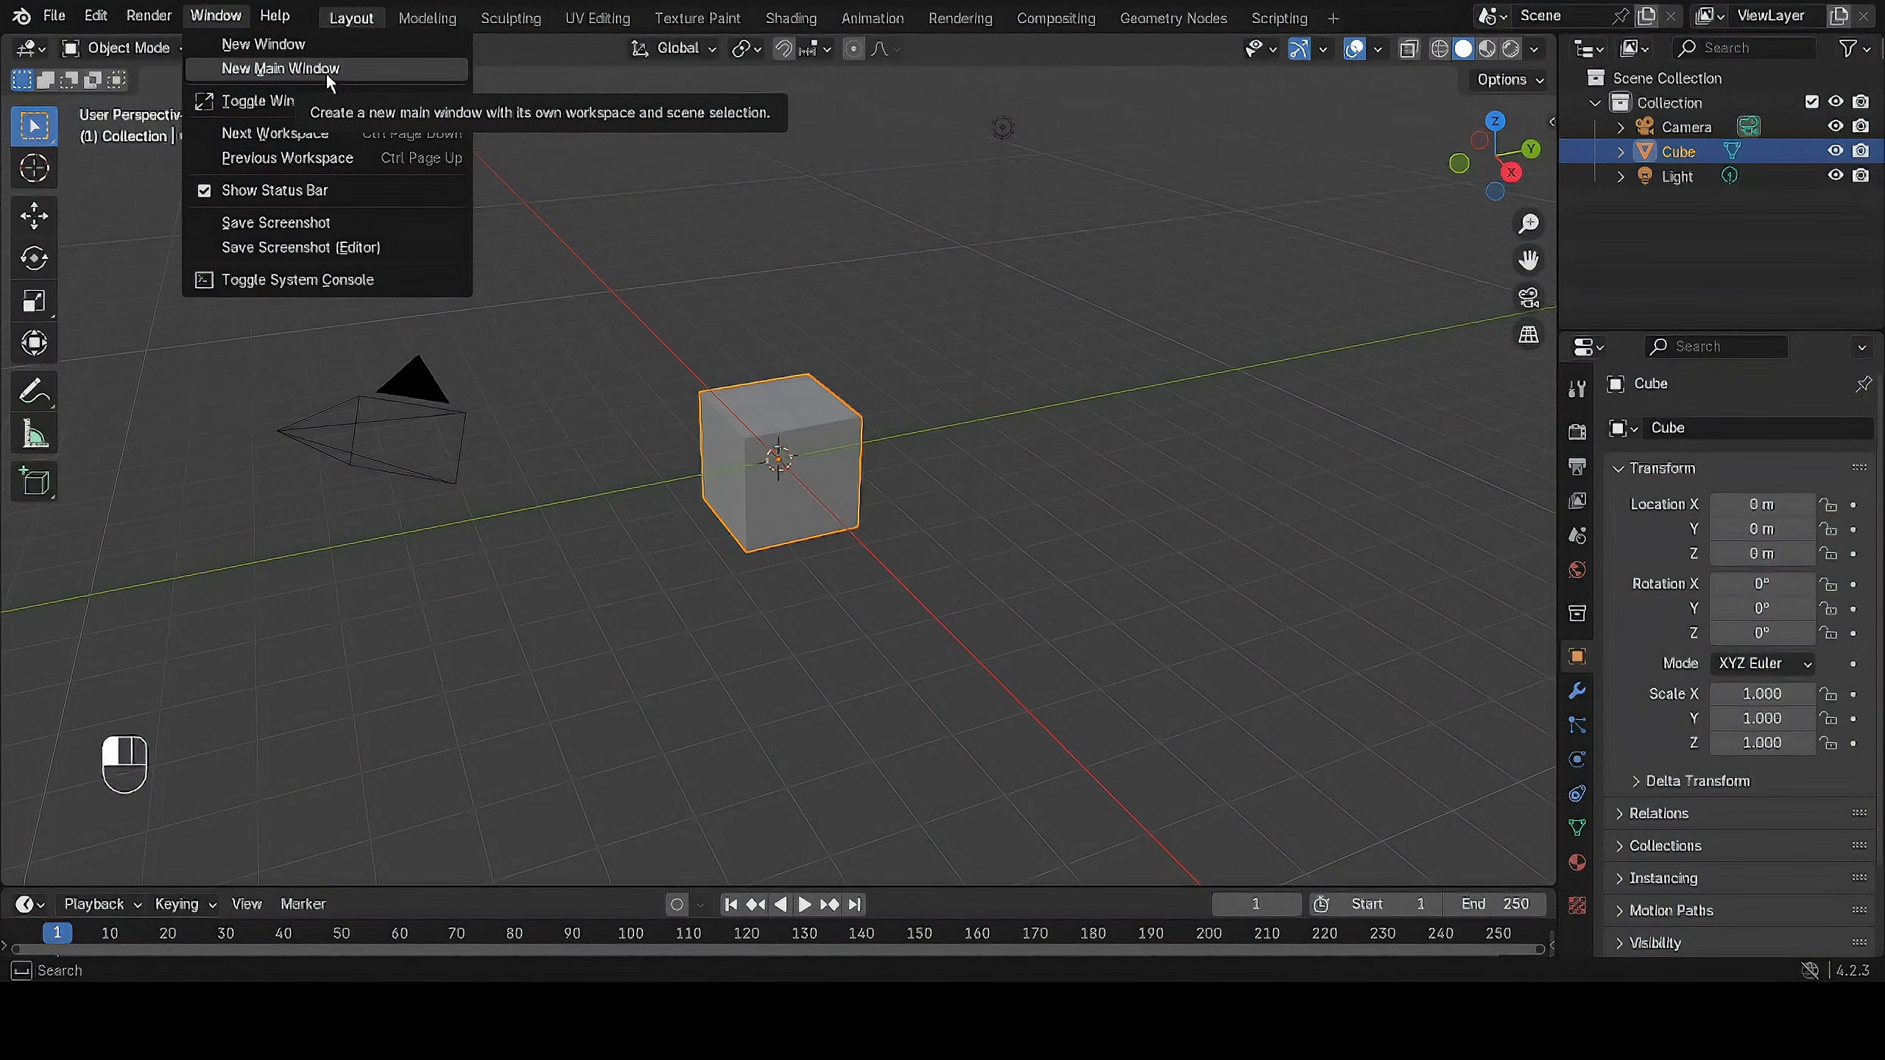
pyautogui.click(275, 16)
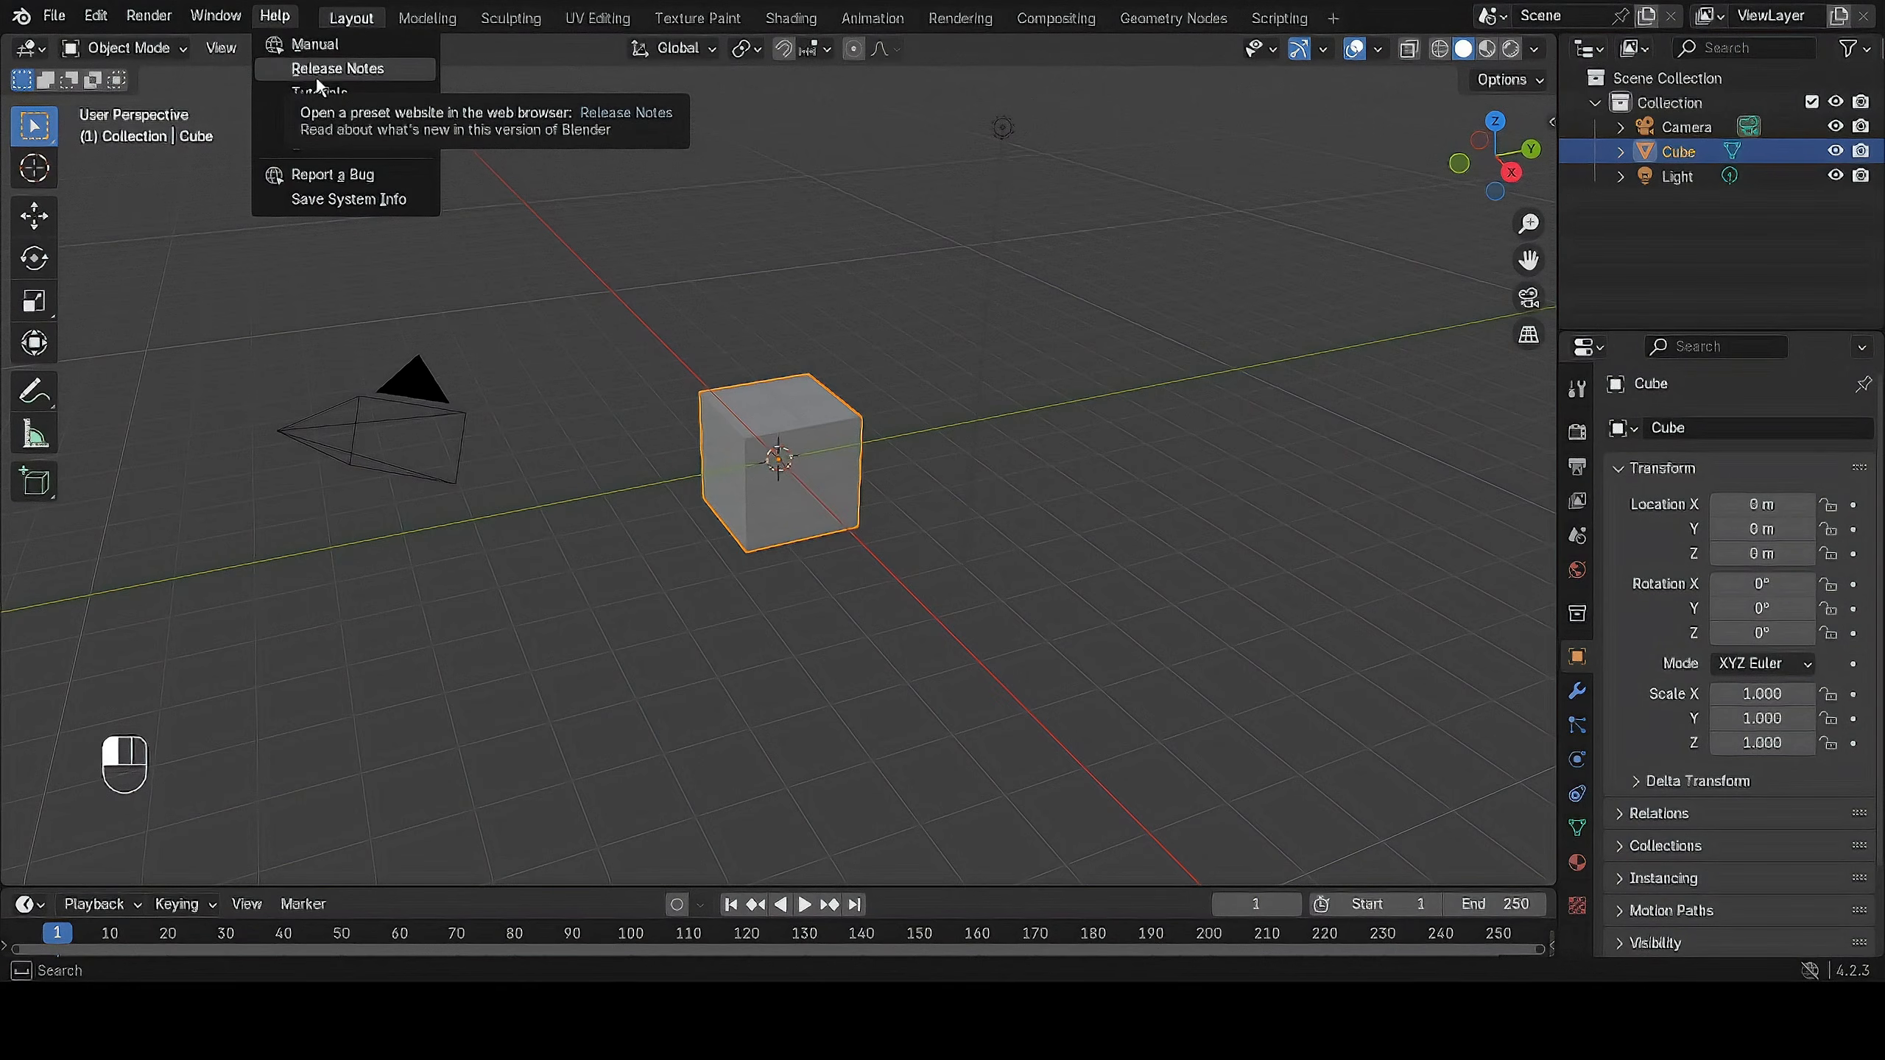
pyautogui.click(532, 358)
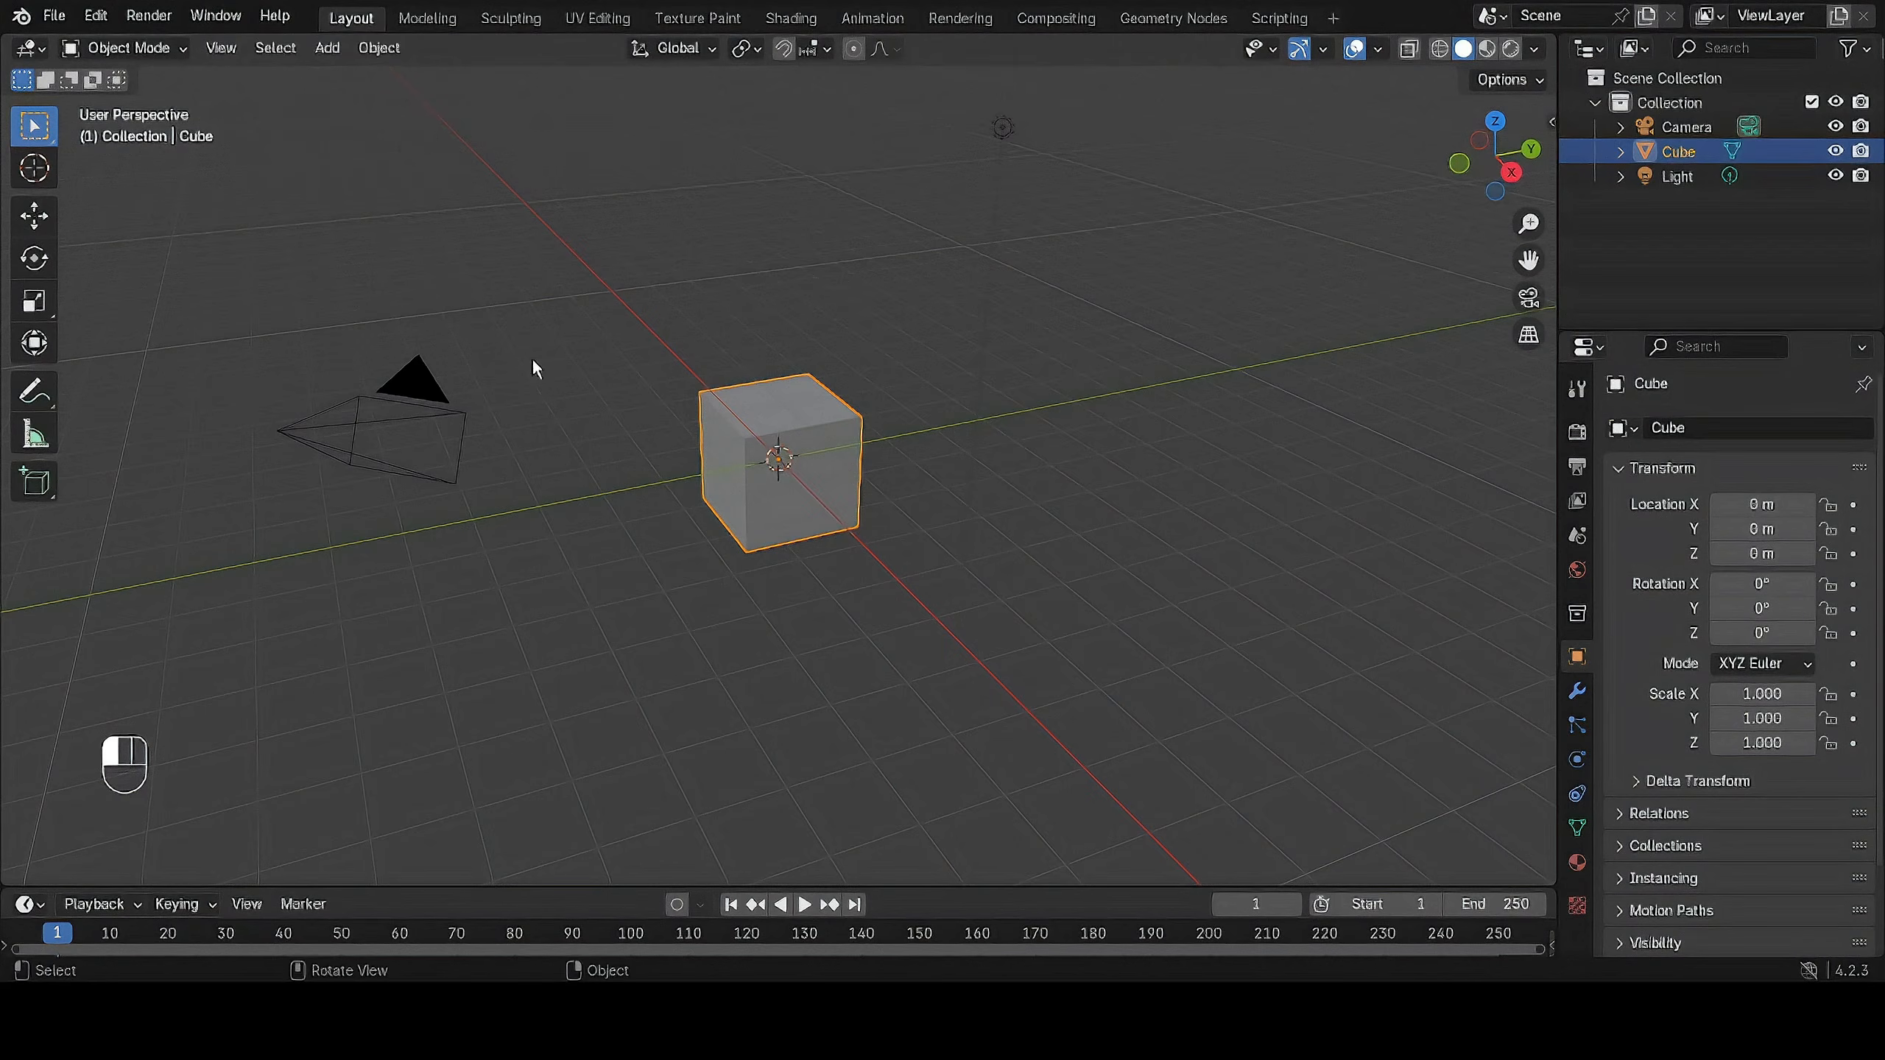
# Deselect the cube and identify the default scene's camera and light by selecting each in the viewport.
pyautogui.moveTo(539, 346); pyautogui.dragTo(624, 524, button='middle')
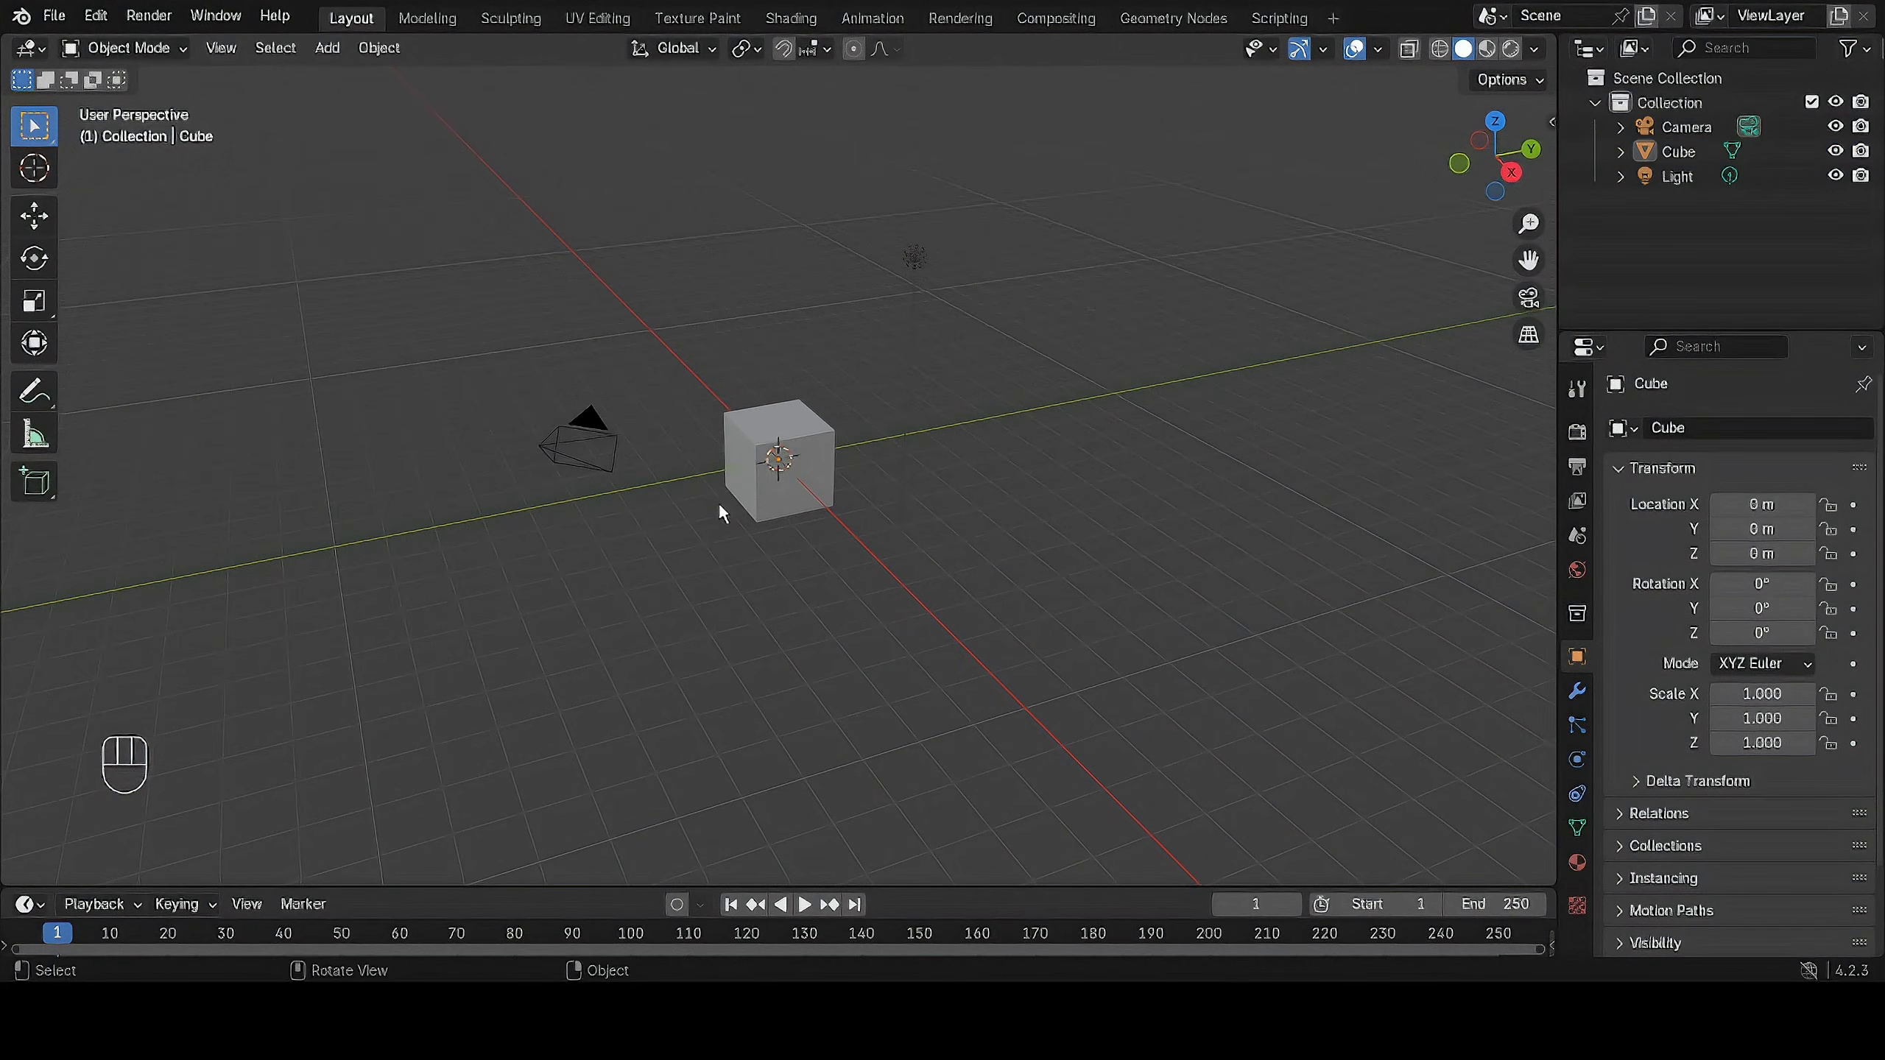
pyautogui.moveTo(642, 578); pyautogui.dragTo(741, 565)
pyautogui.scroll(-1, 828, 546)
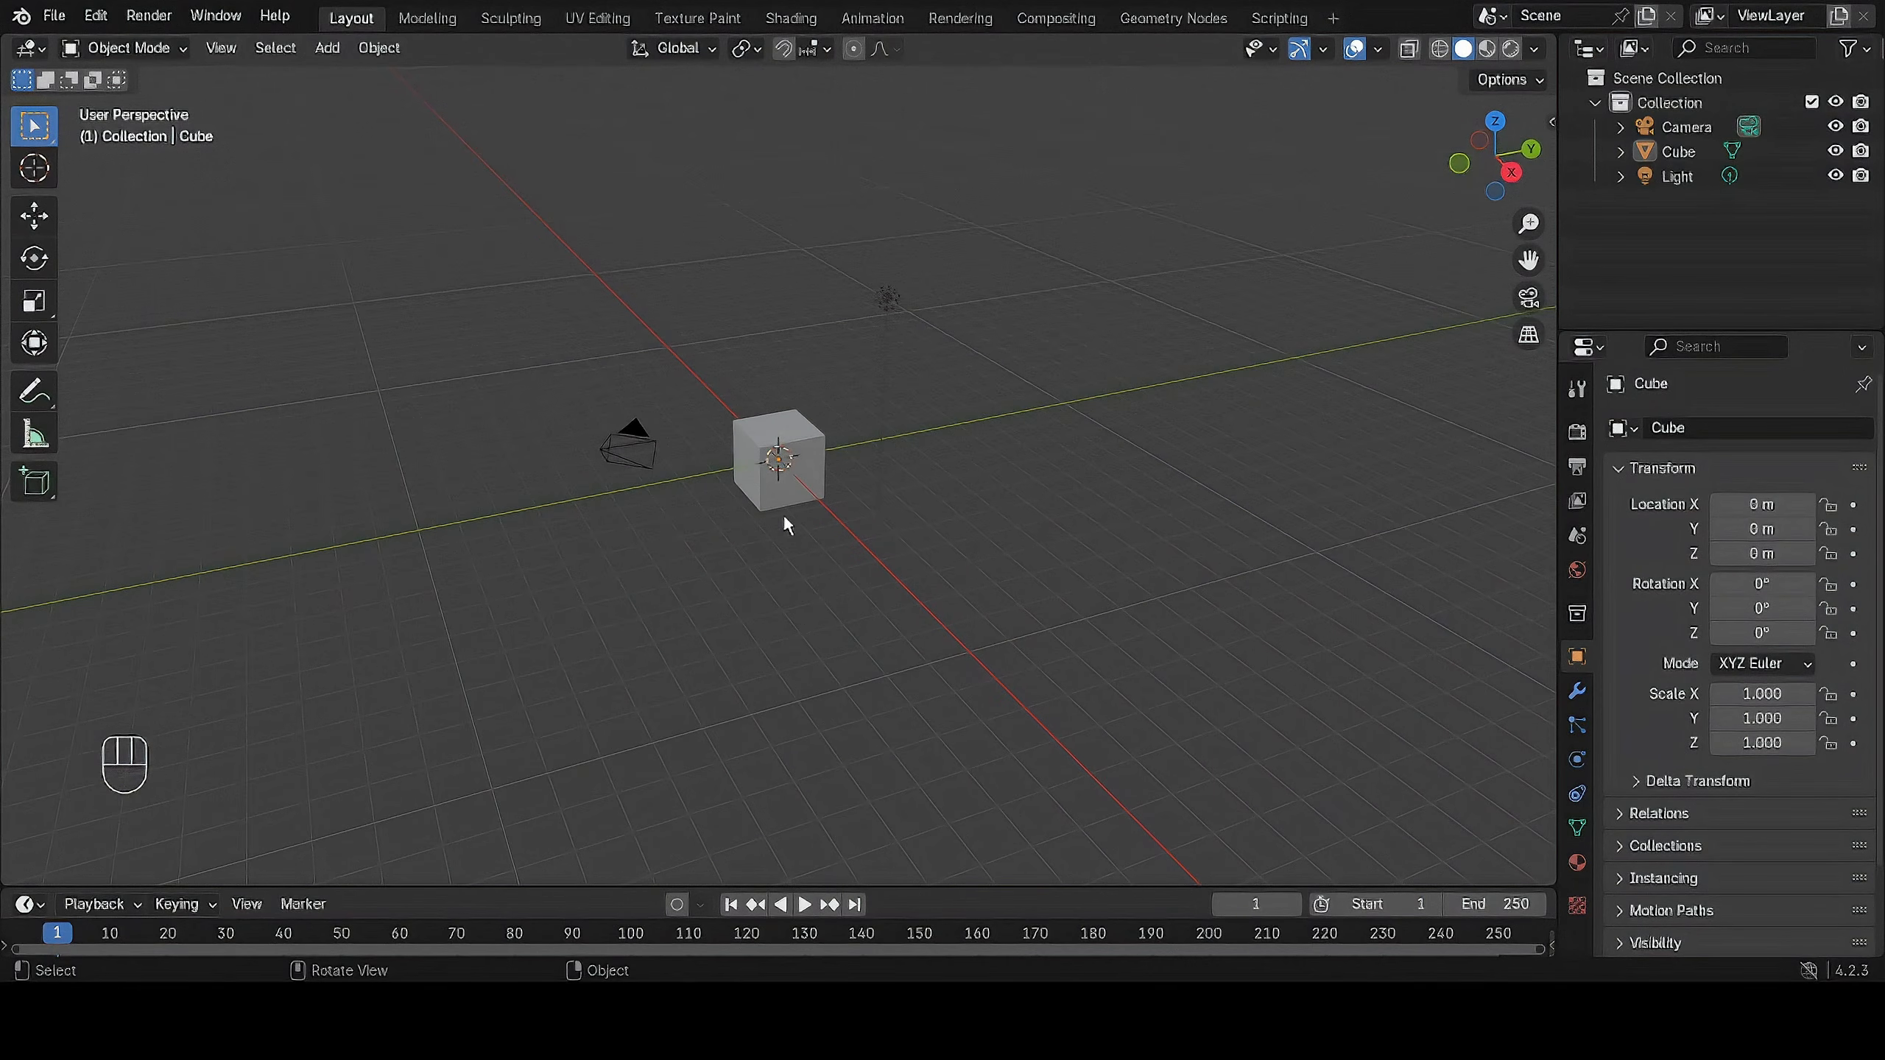
pyautogui.click(630, 449)
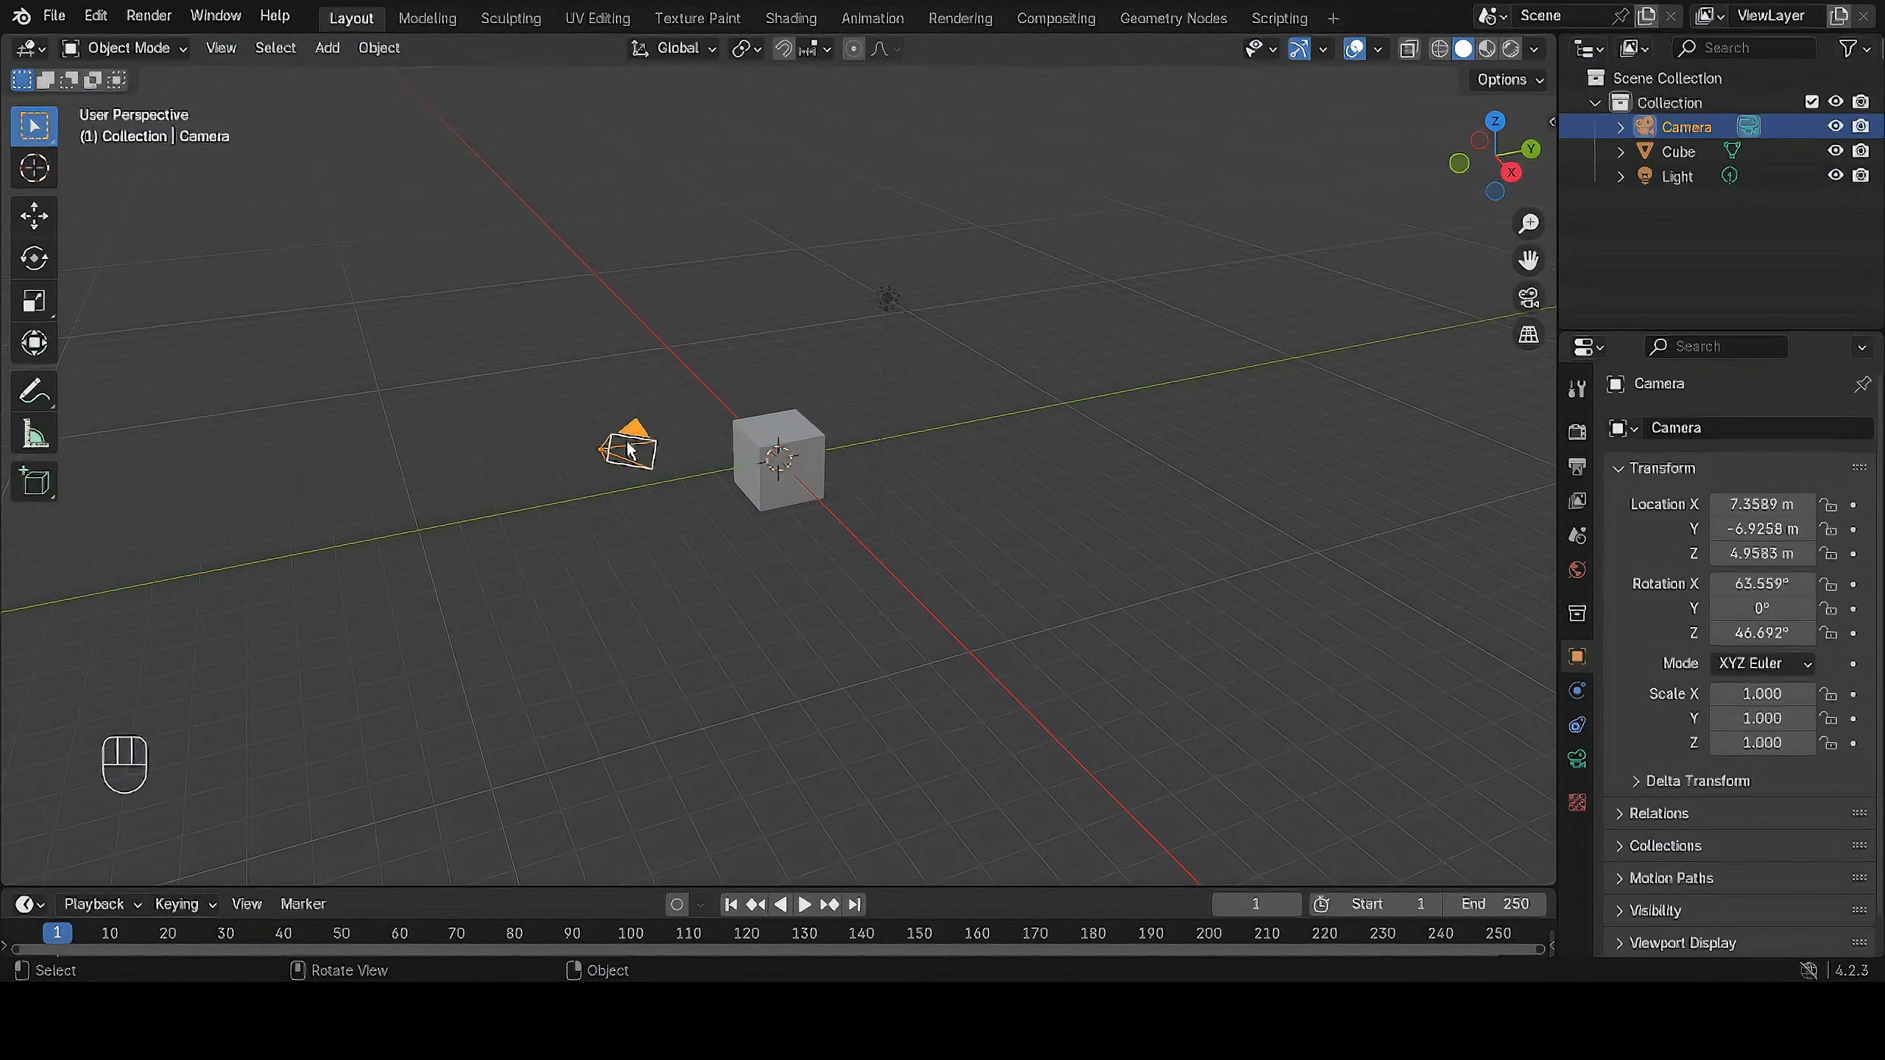
pyautogui.click(885, 299)
# Select the cube and move it freely to about X -0.46 m, Y 0.76 m, Z 1.47 m.
pyautogui.click(757, 438)
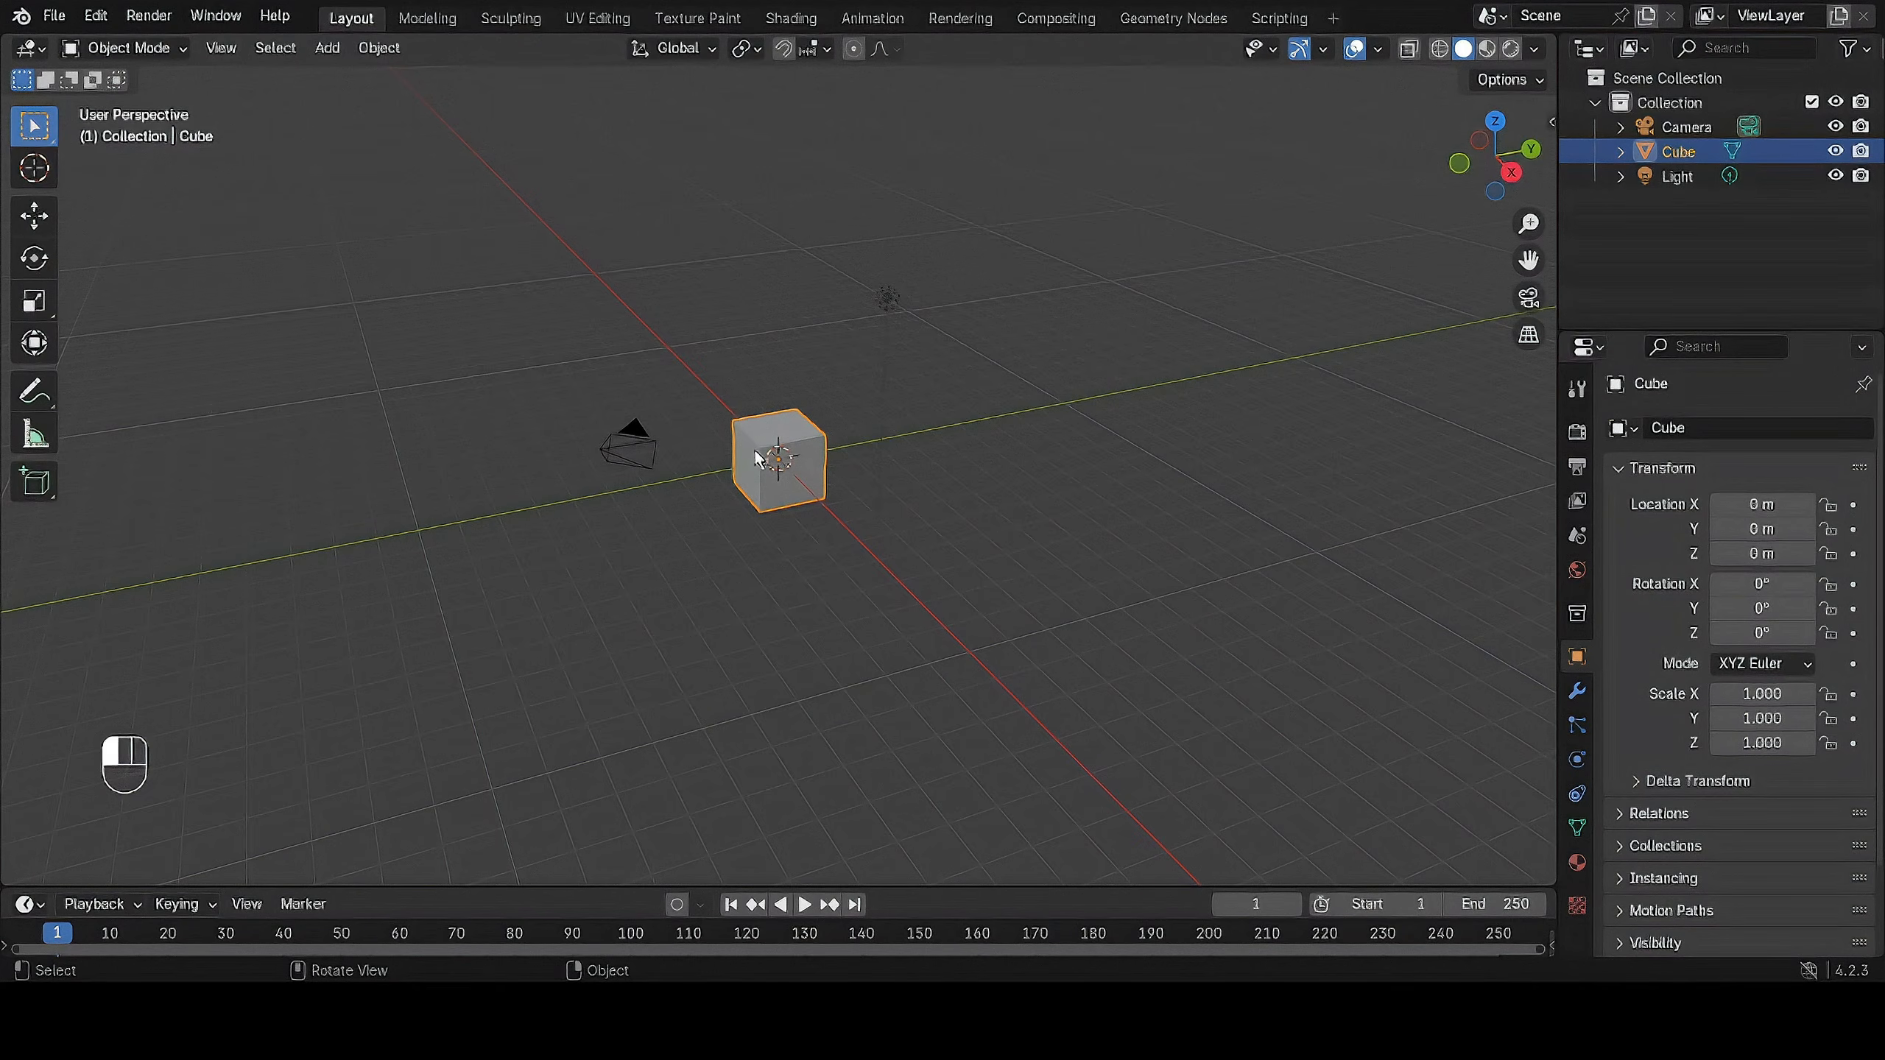
pyautogui.click(37, 216)
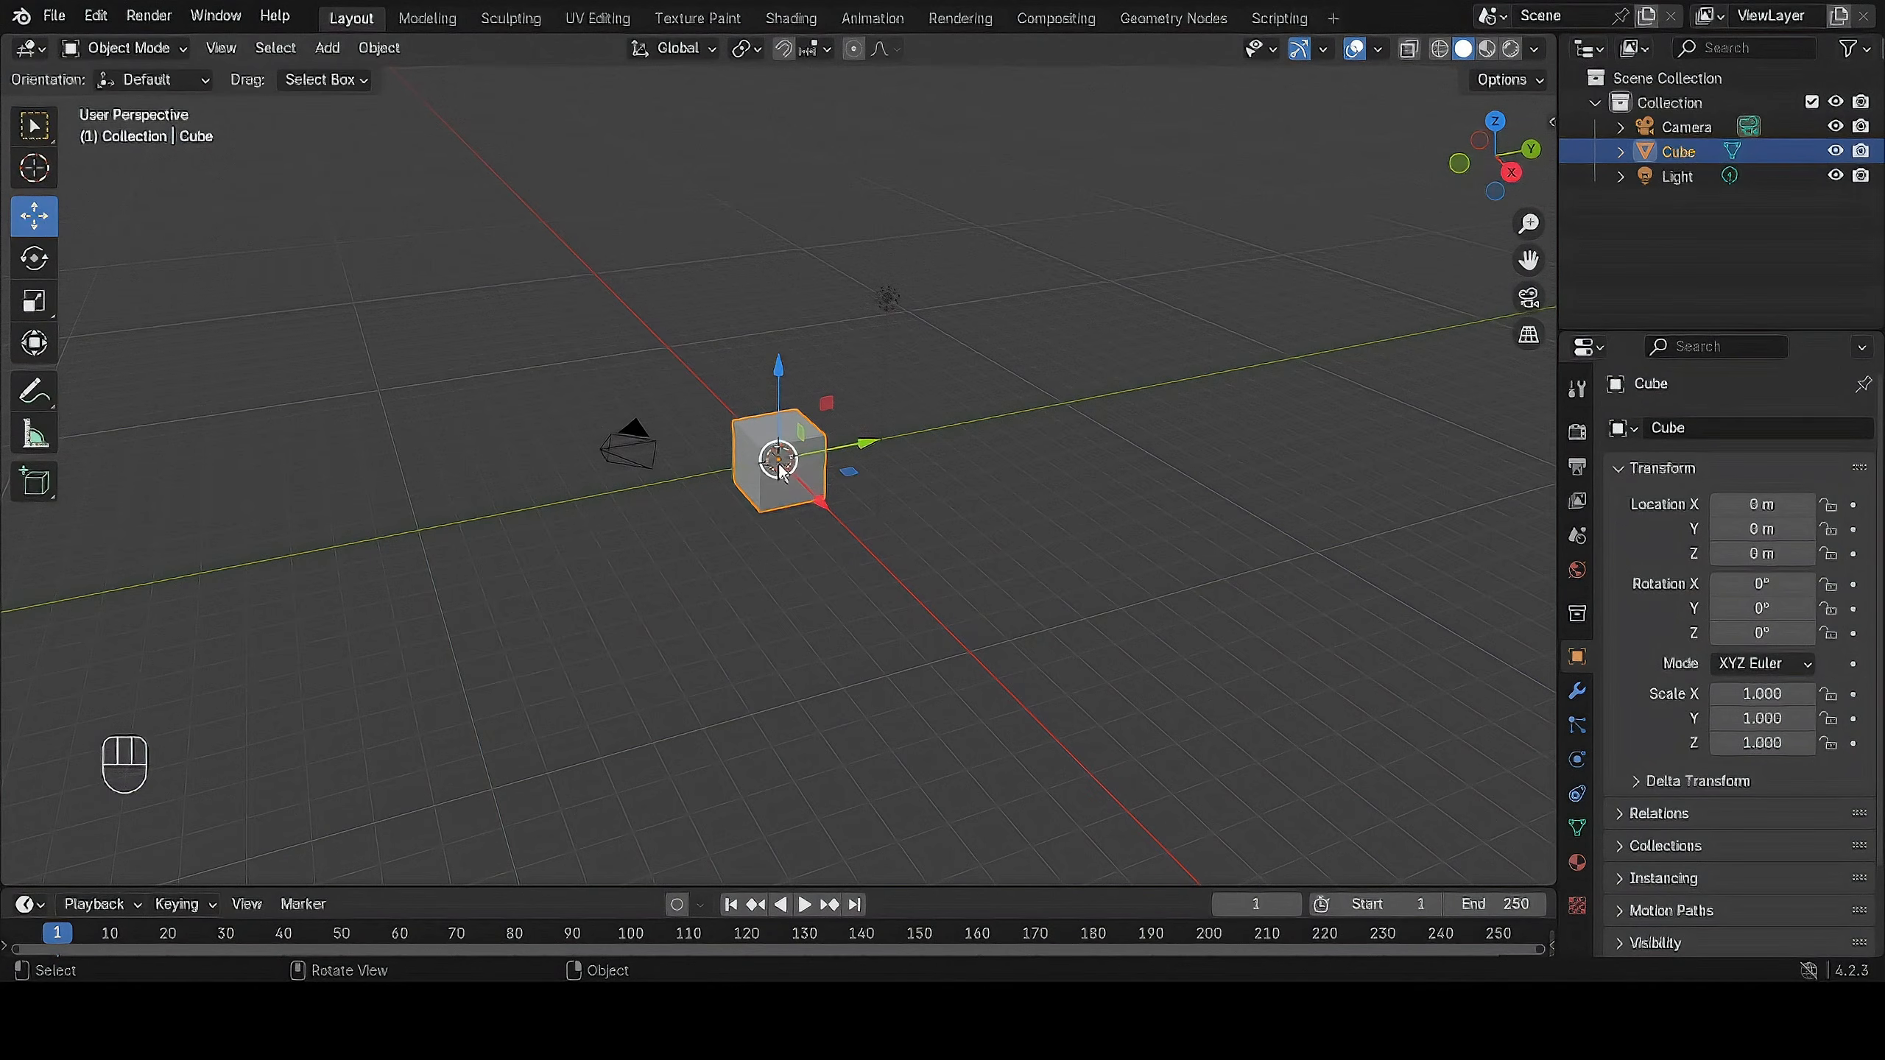
pyautogui.moveTo(782, 468); pyautogui.dragTo(791, 402)
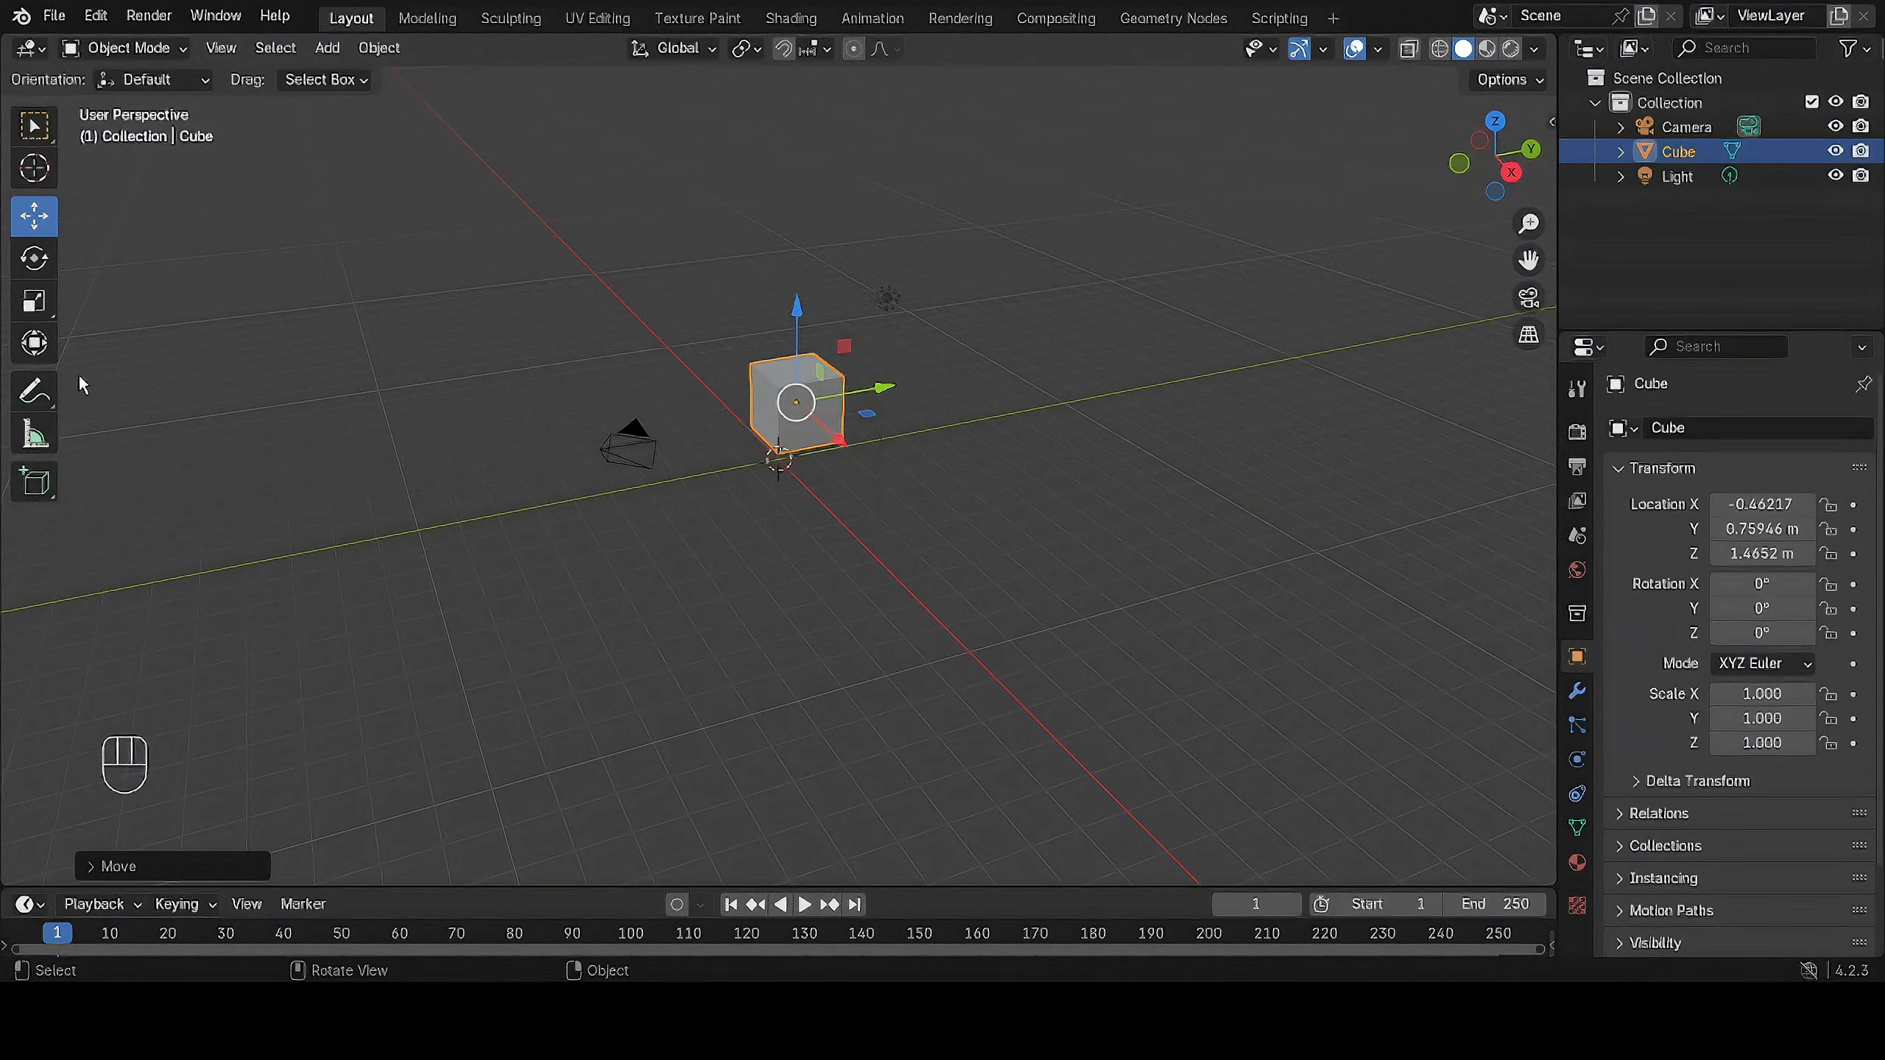
# Rotate the cube freely to about -291.7° on Y and -41.3° on Z.
pyautogui.click(33, 257)
pyautogui.moveTo(785, 318); pyautogui.dragTo(847, 356)
pyautogui.moveTo(745, 427); pyautogui.dragTo(642, 394)
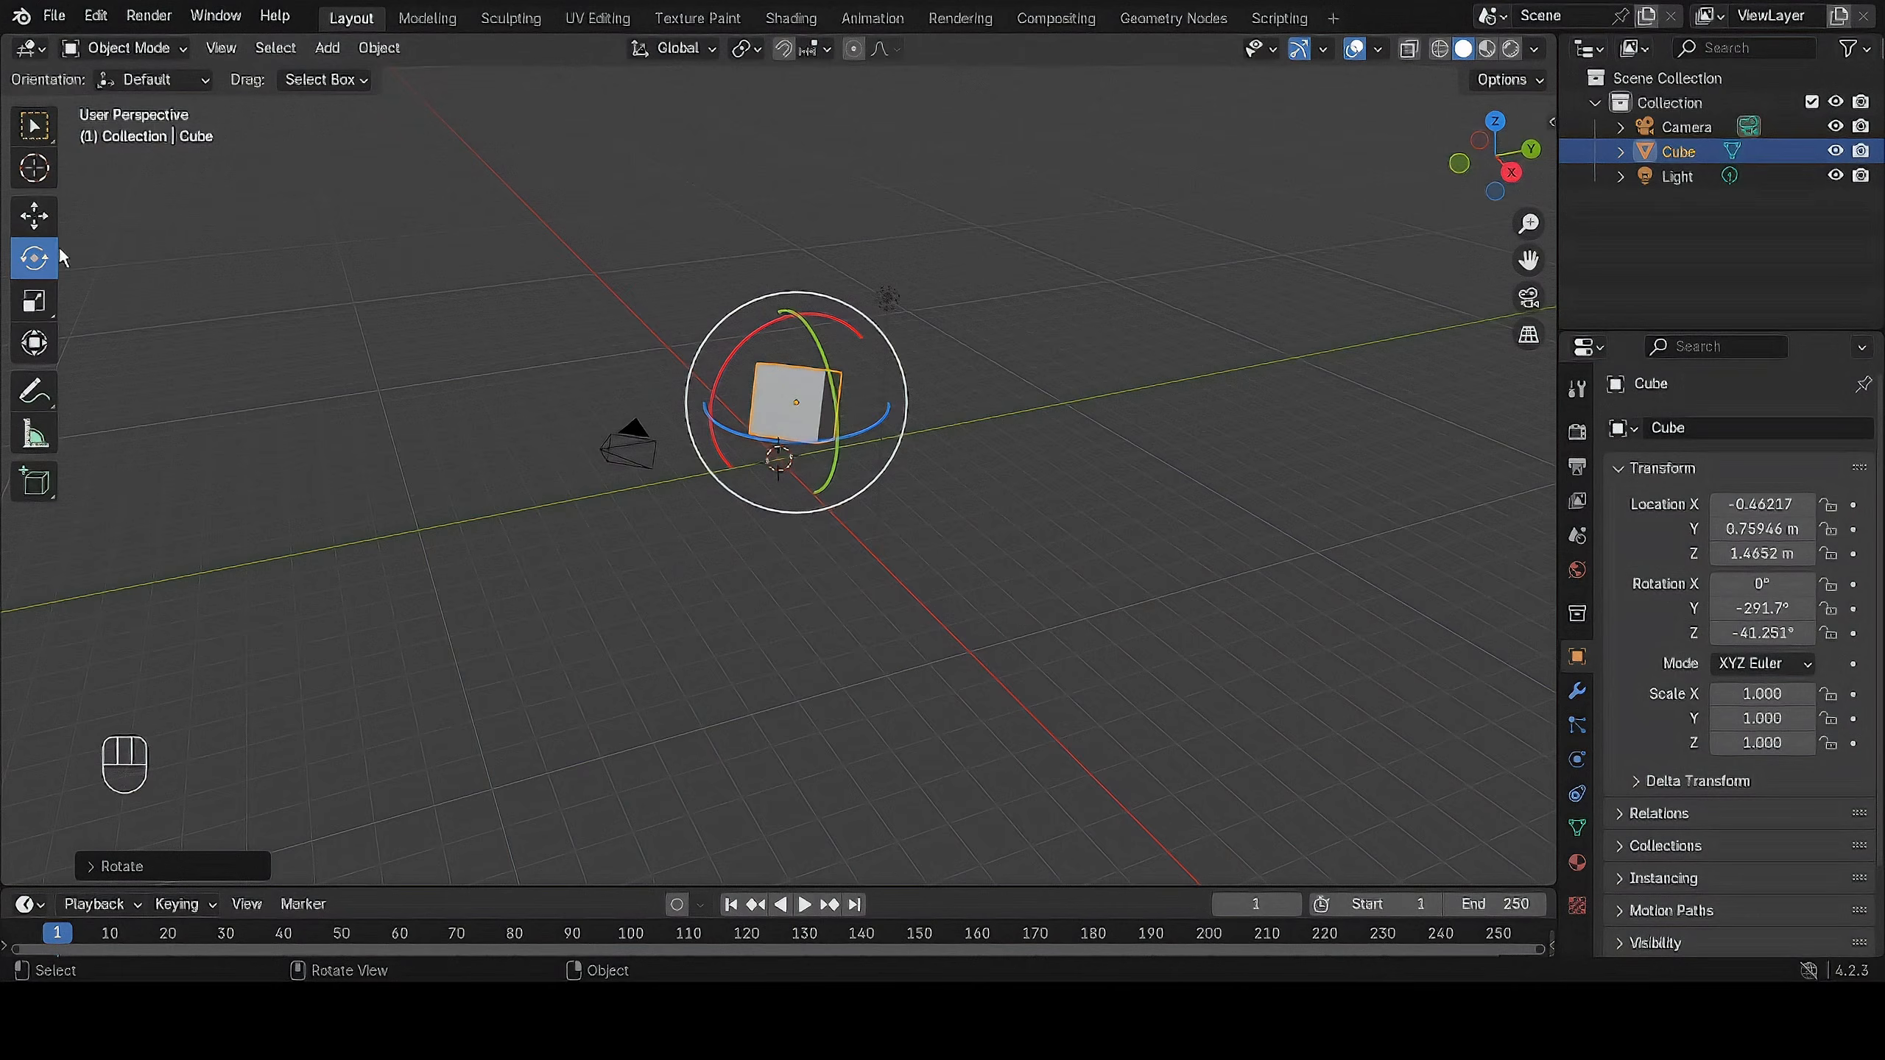
# Scale the cube up to about 2.31 on X, 2.15 on Y and 2.22 on Z, and deselect it.
pyautogui.click(33, 300)
pyautogui.moveTo(791, 297); pyautogui.dragTo(799, 224)
pyautogui.moveTo(888, 401); pyautogui.dragTo(1040, 380)
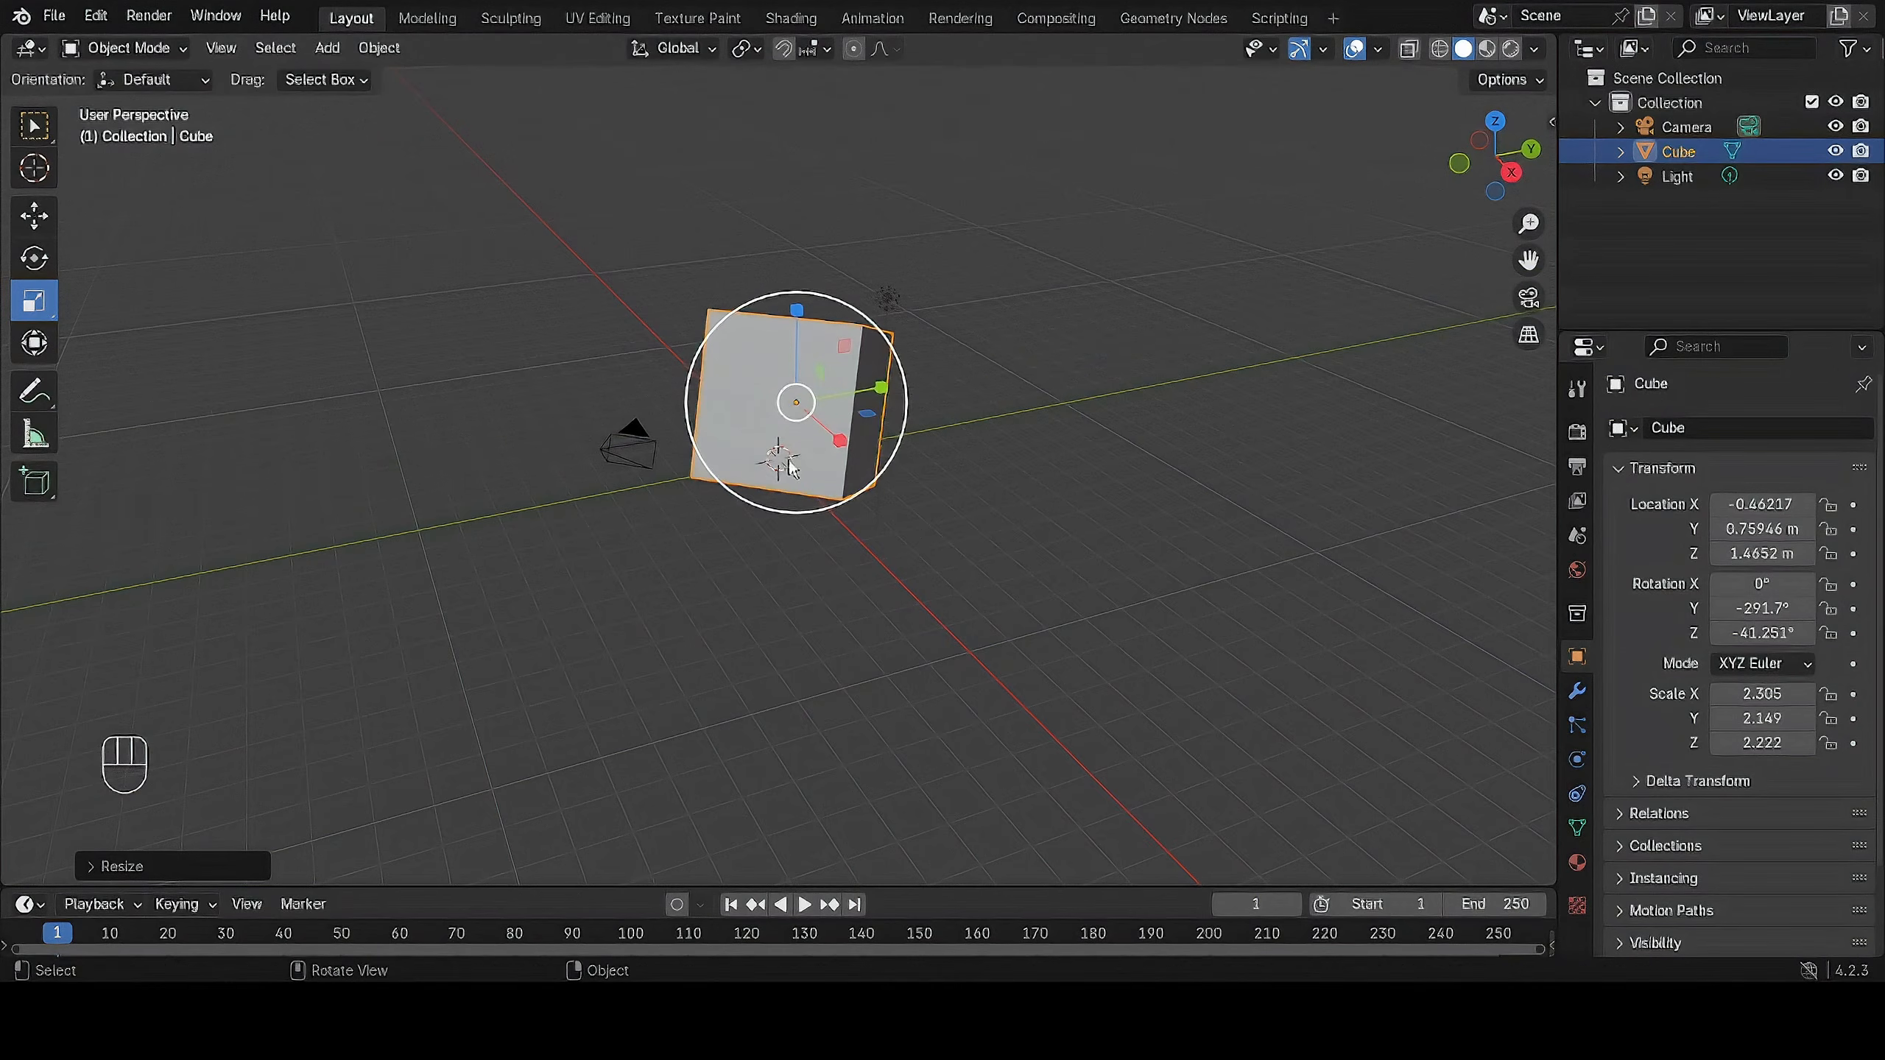
pyautogui.click(1224, 438)
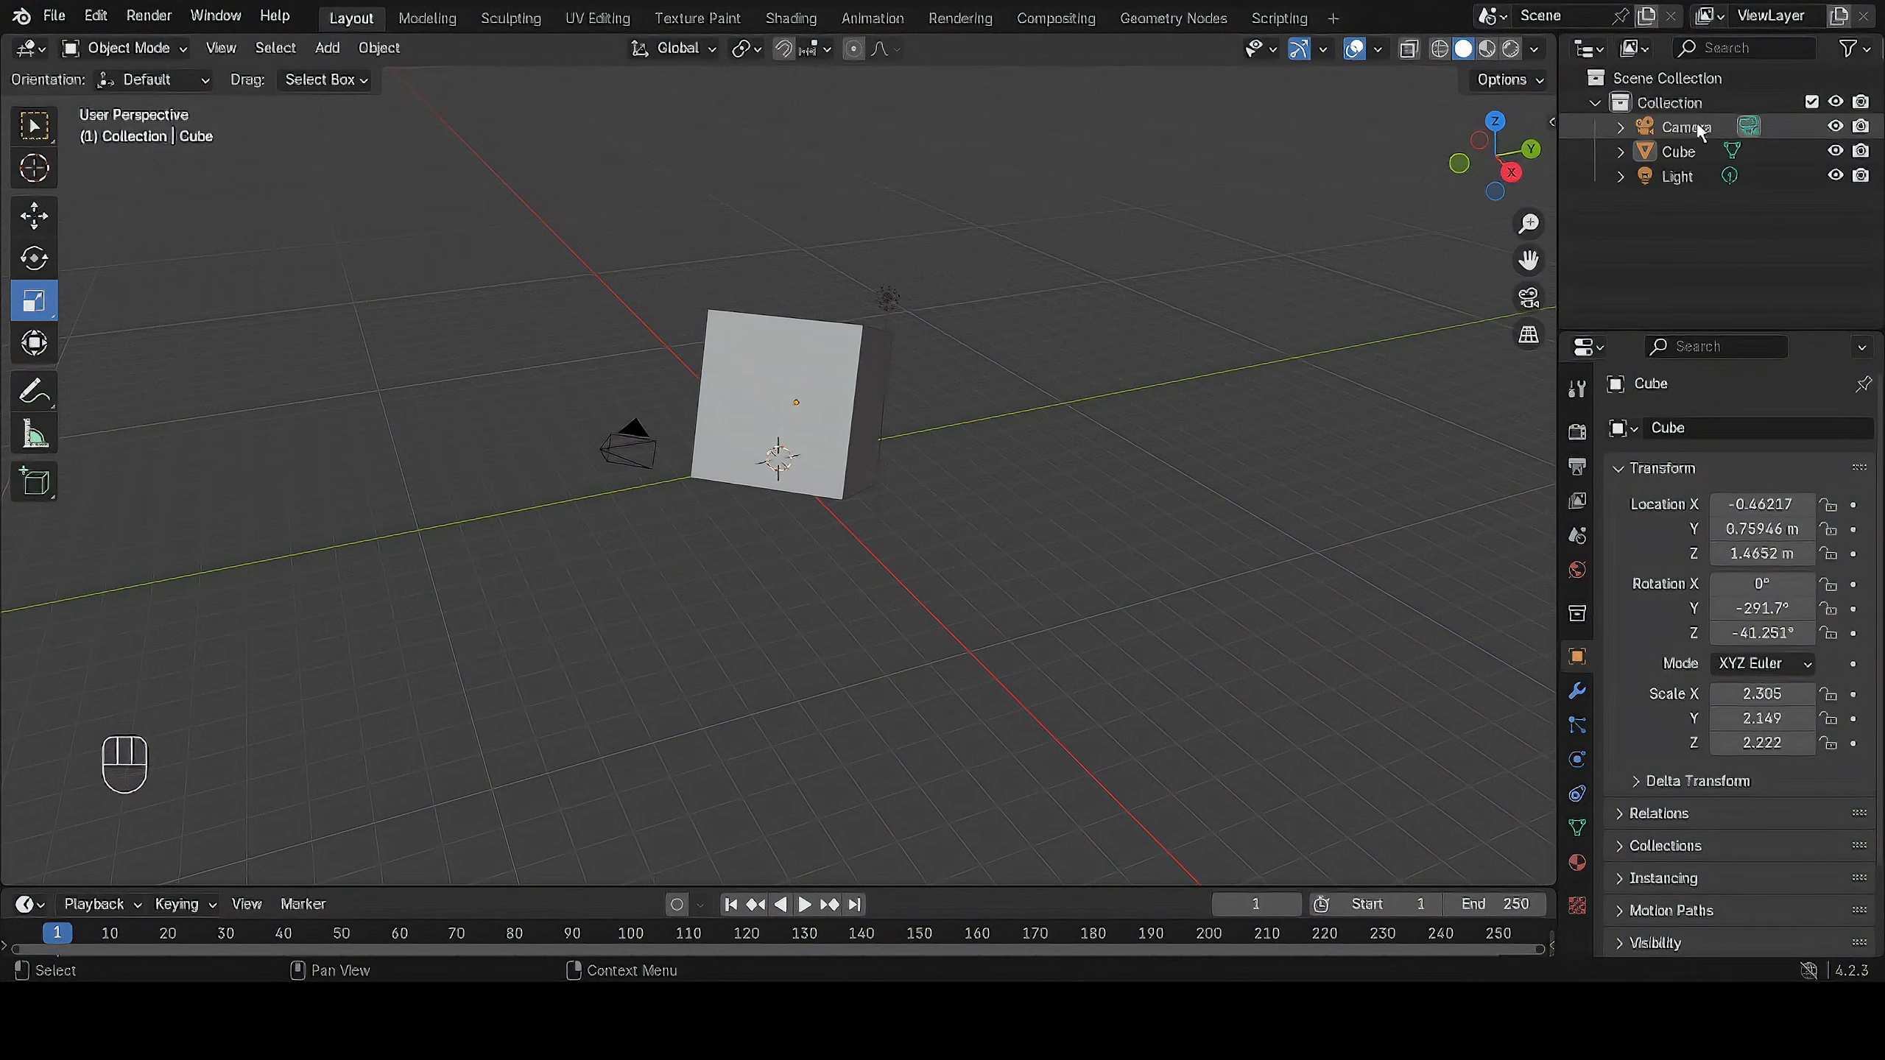
# Select the light, the cube and the camera one after another from the scene's object list.
pyautogui.click(1667, 176)
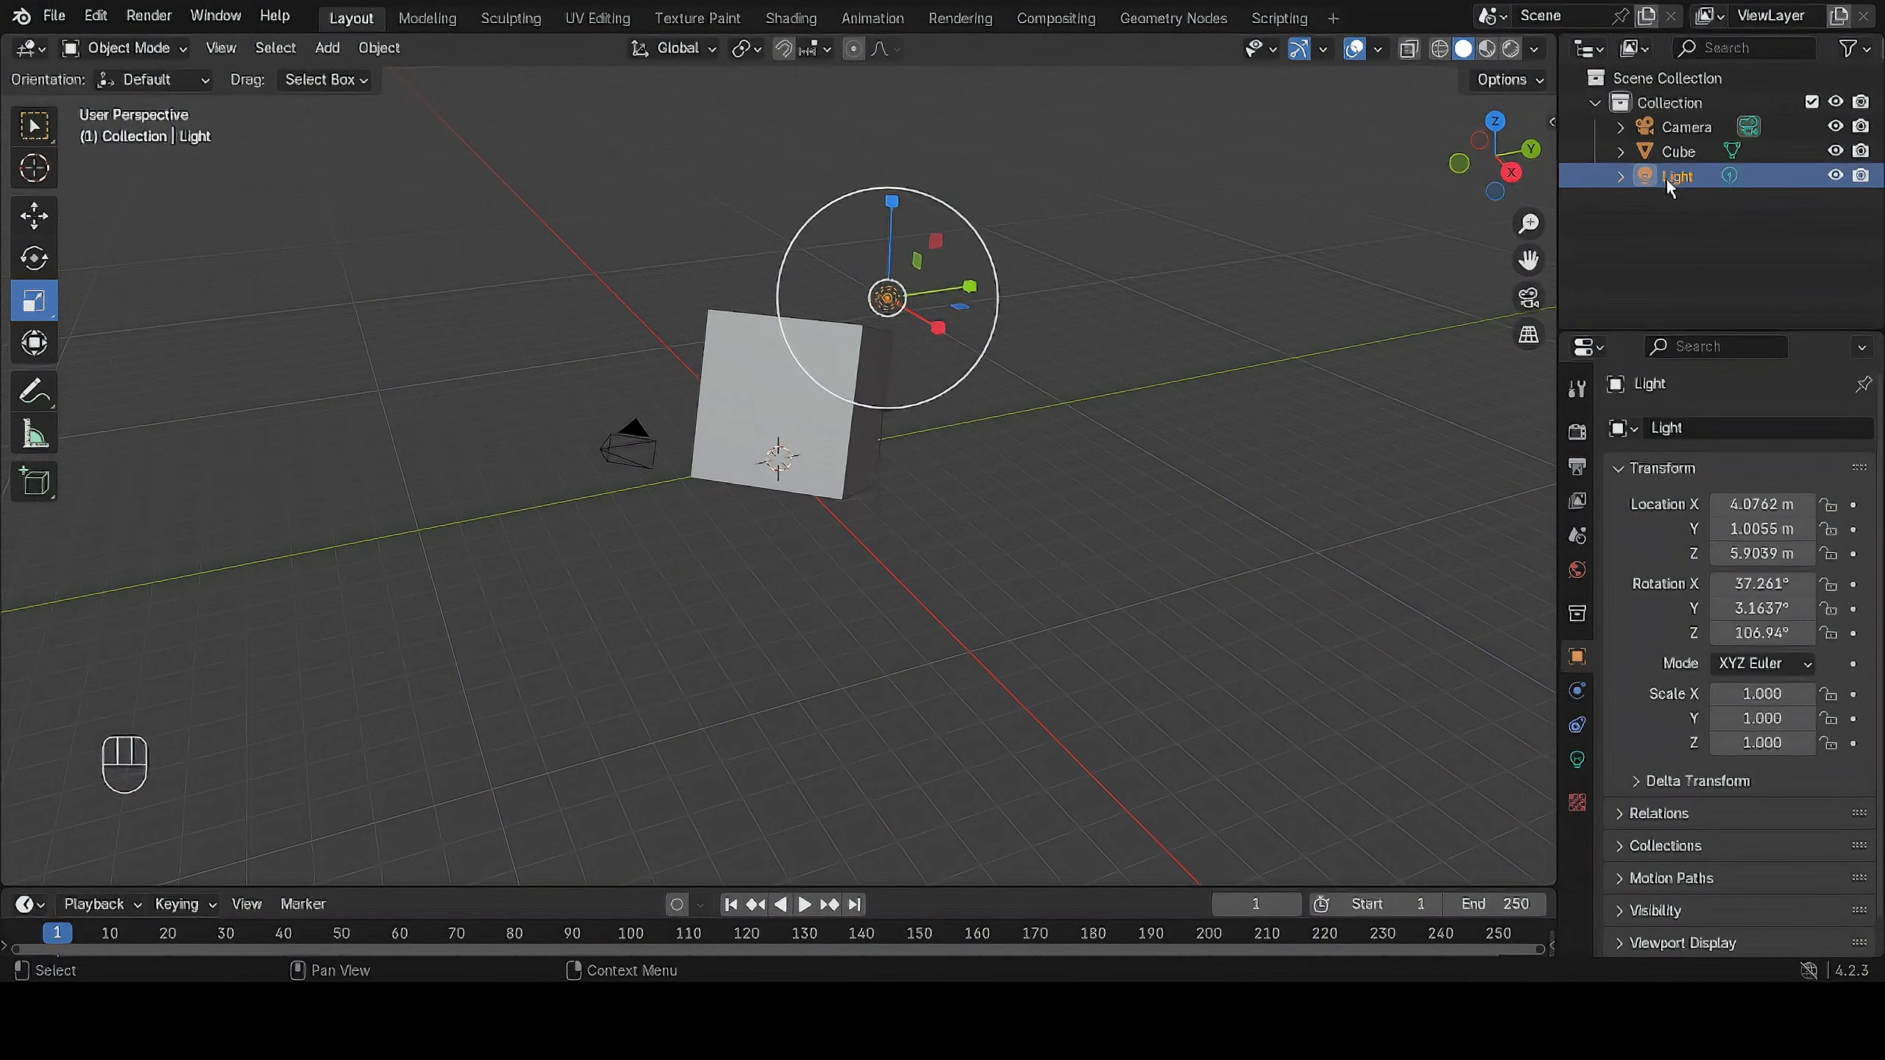
pyautogui.click(1684, 152)
pyautogui.click(1691, 129)
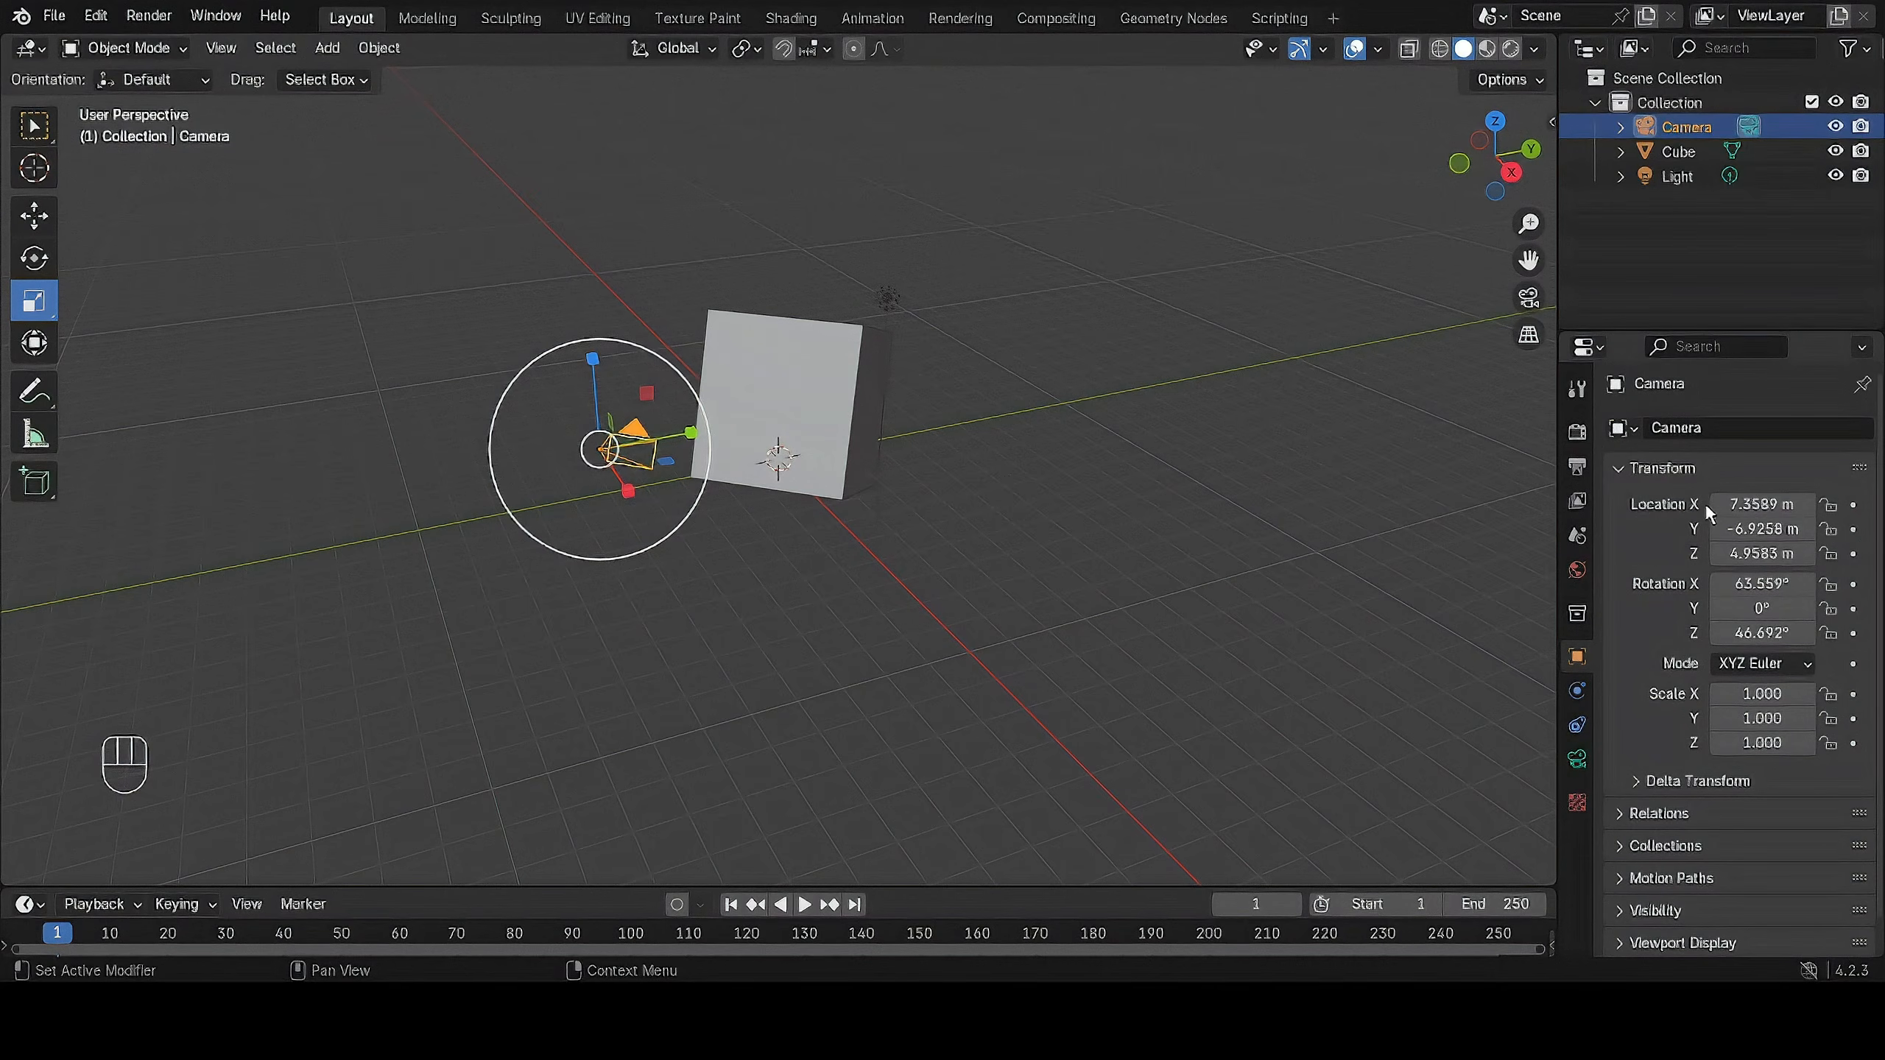
# Select the cube in the scene to show its transform properties, and deselect it.
pyautogui.click(820, 364)
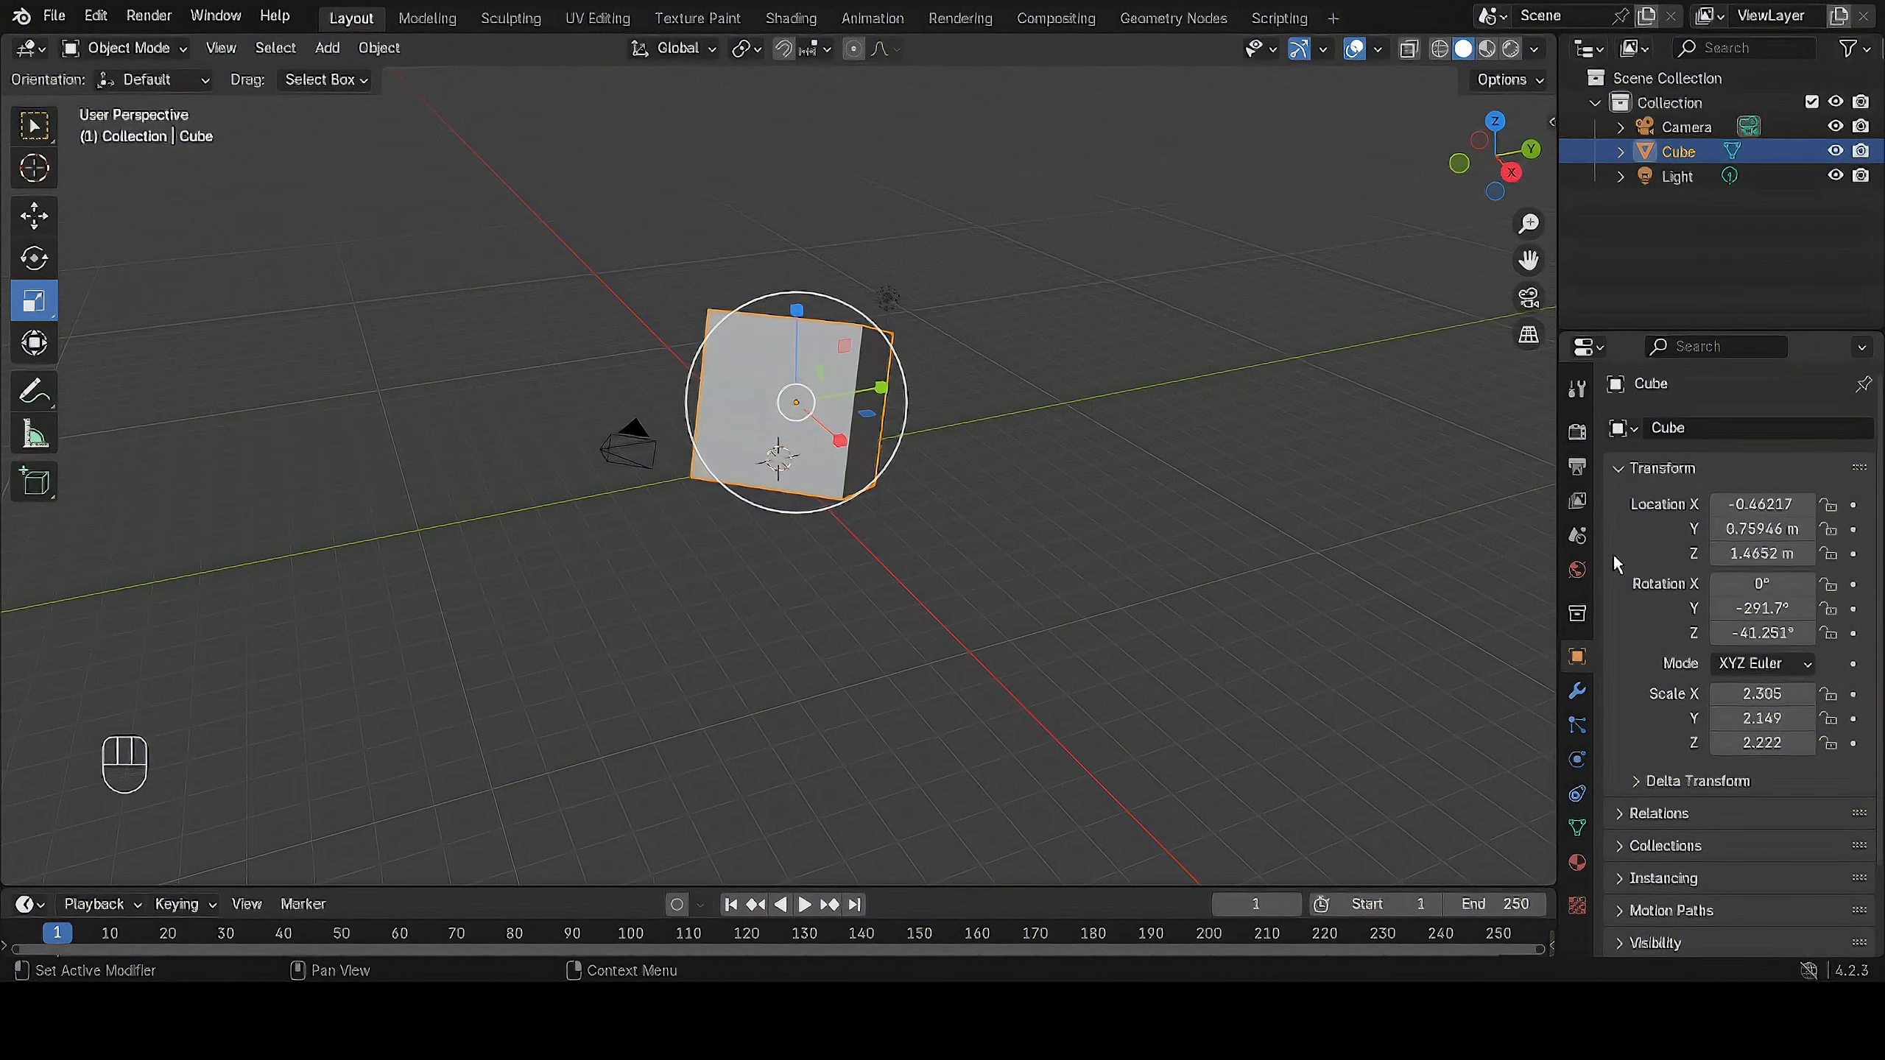
pyautogui.click(1003, 639)
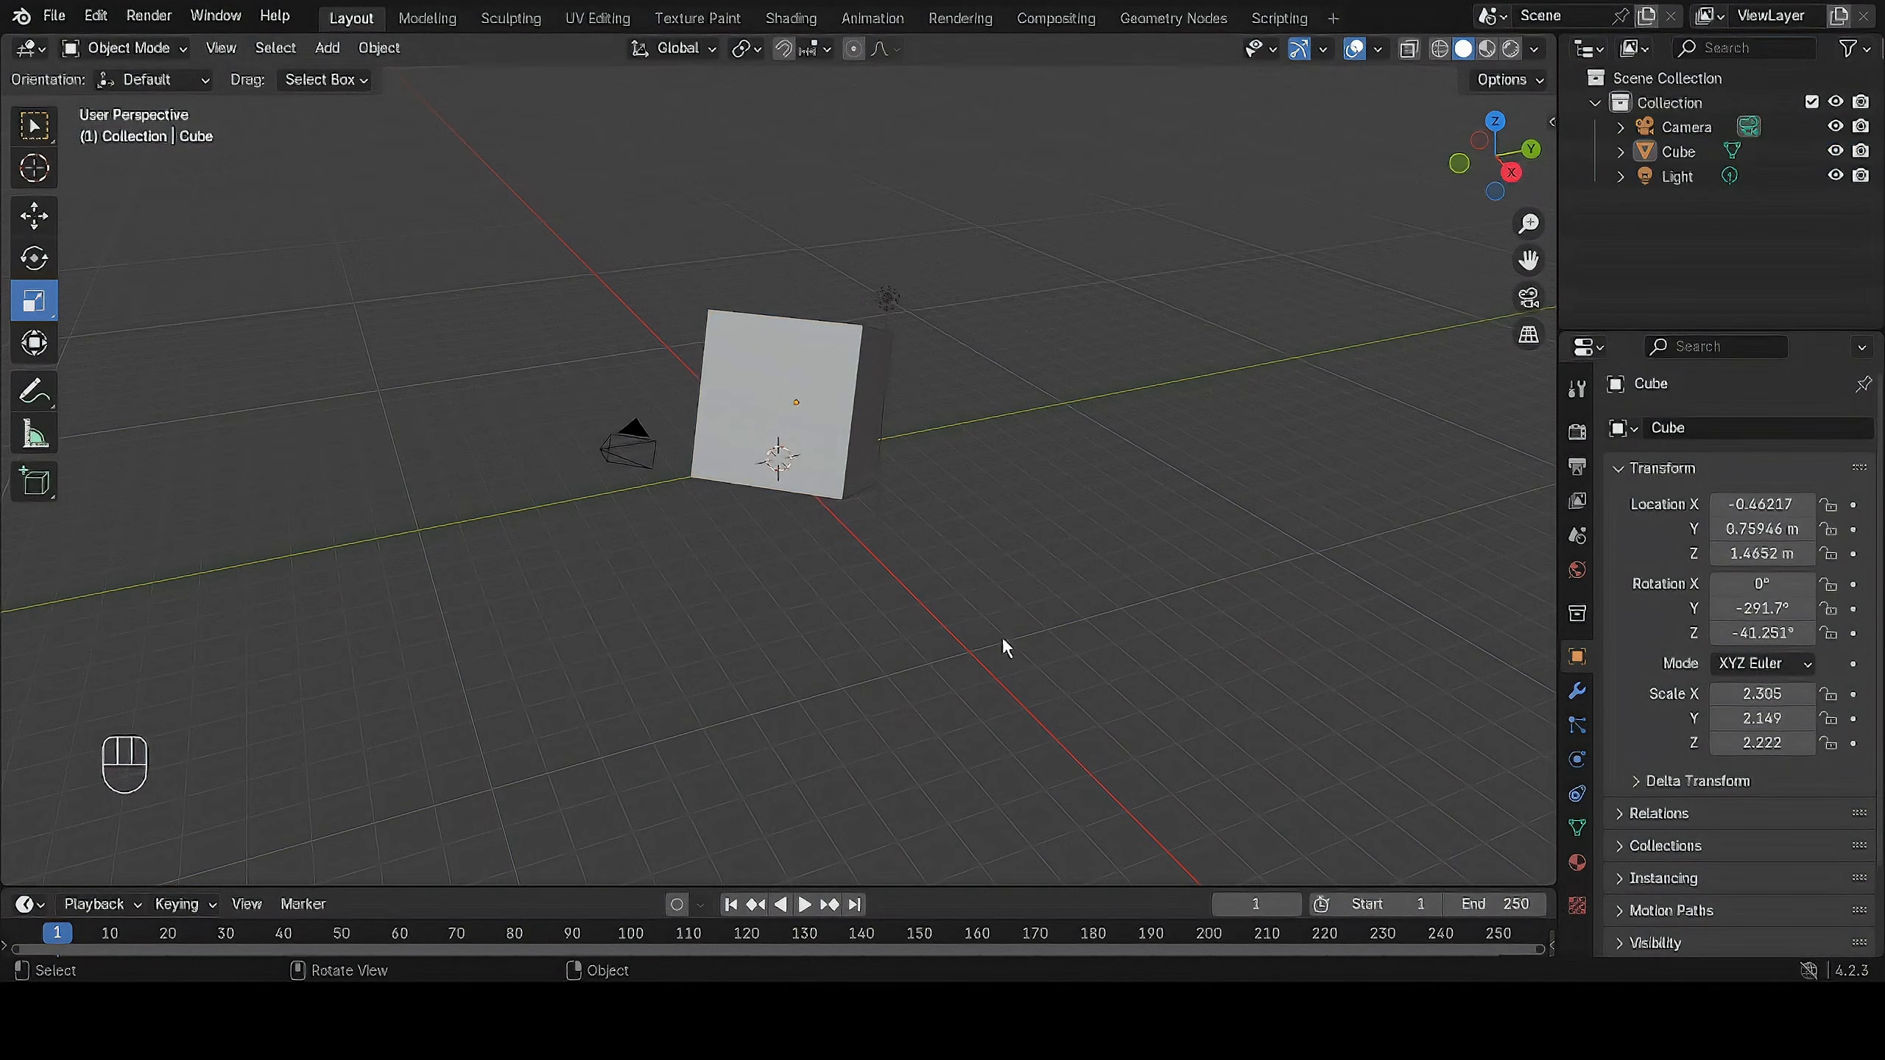
# Enlarge the timeline area to about a third of the window height and shrink it back to a narrow strip.
pyautogui.moveTo(969, 885); pyautogui.dragTo(986, 592)
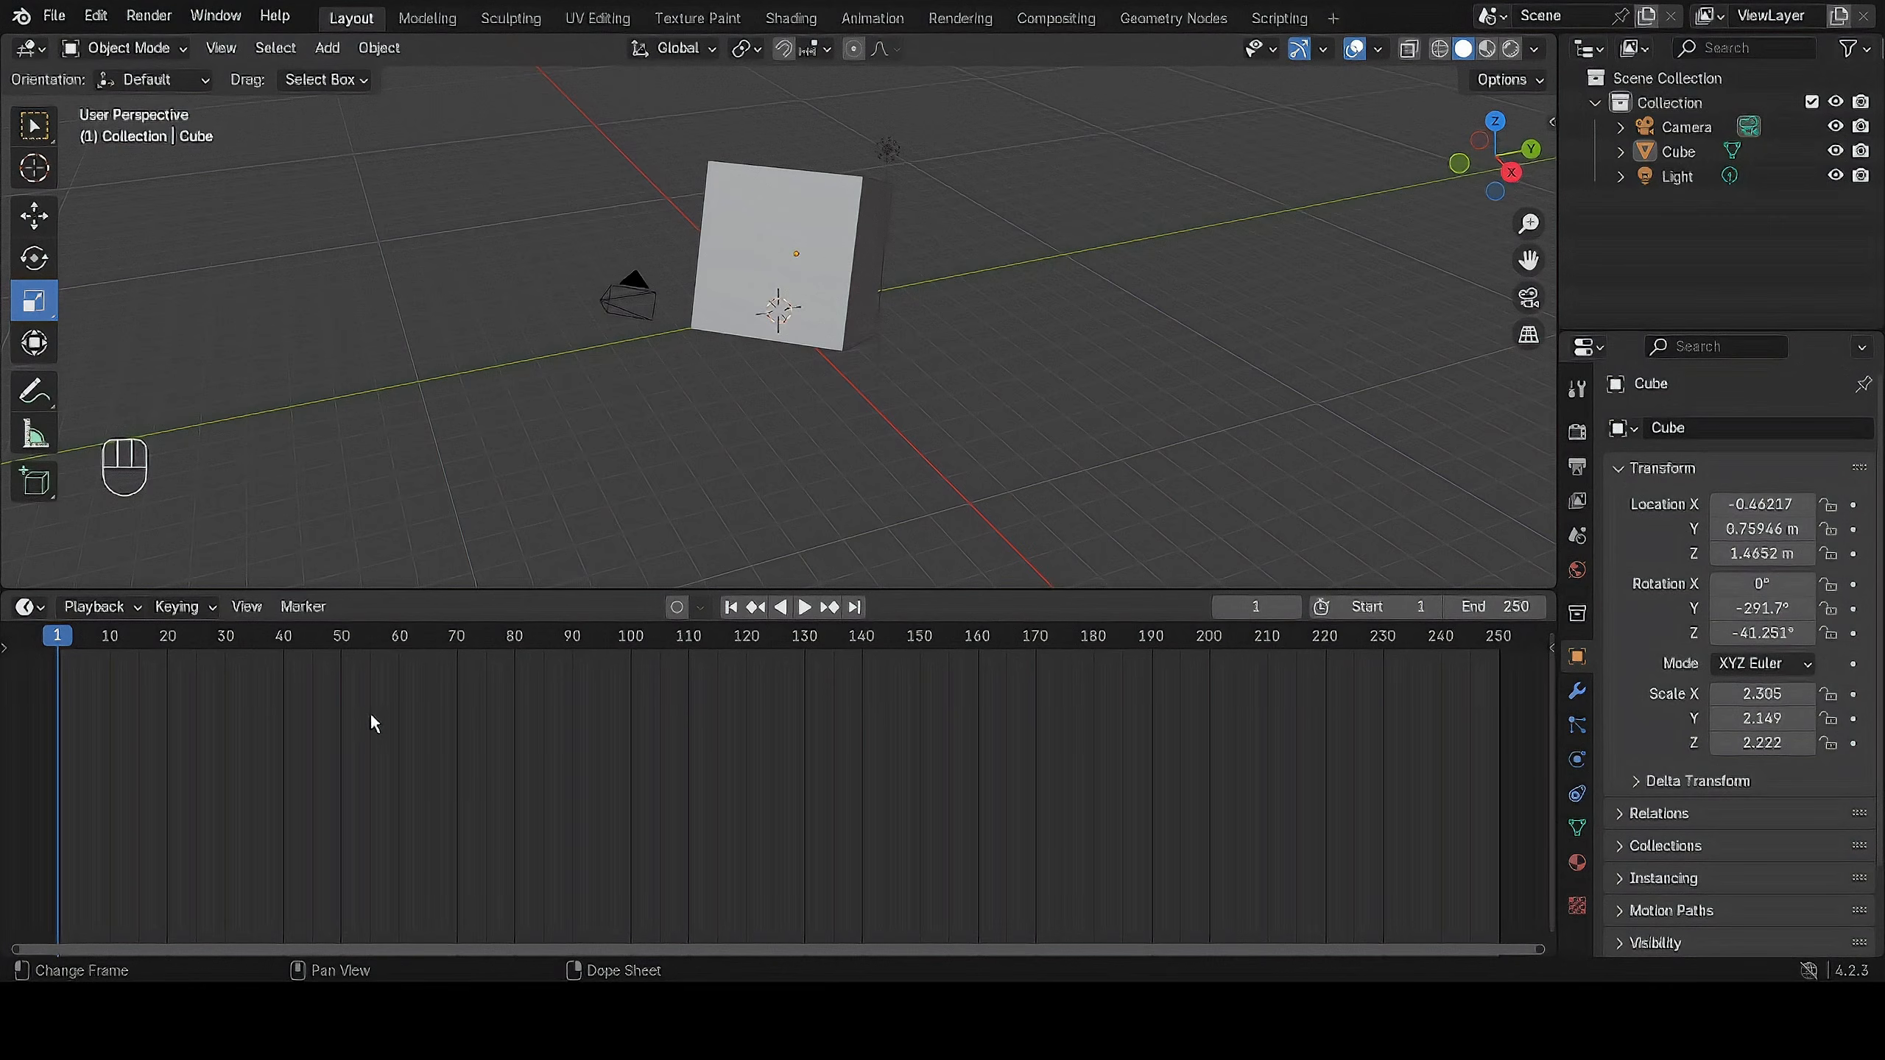
pyautogui.moveTo(964, 591); pyautogui.dragTo(937, 835)
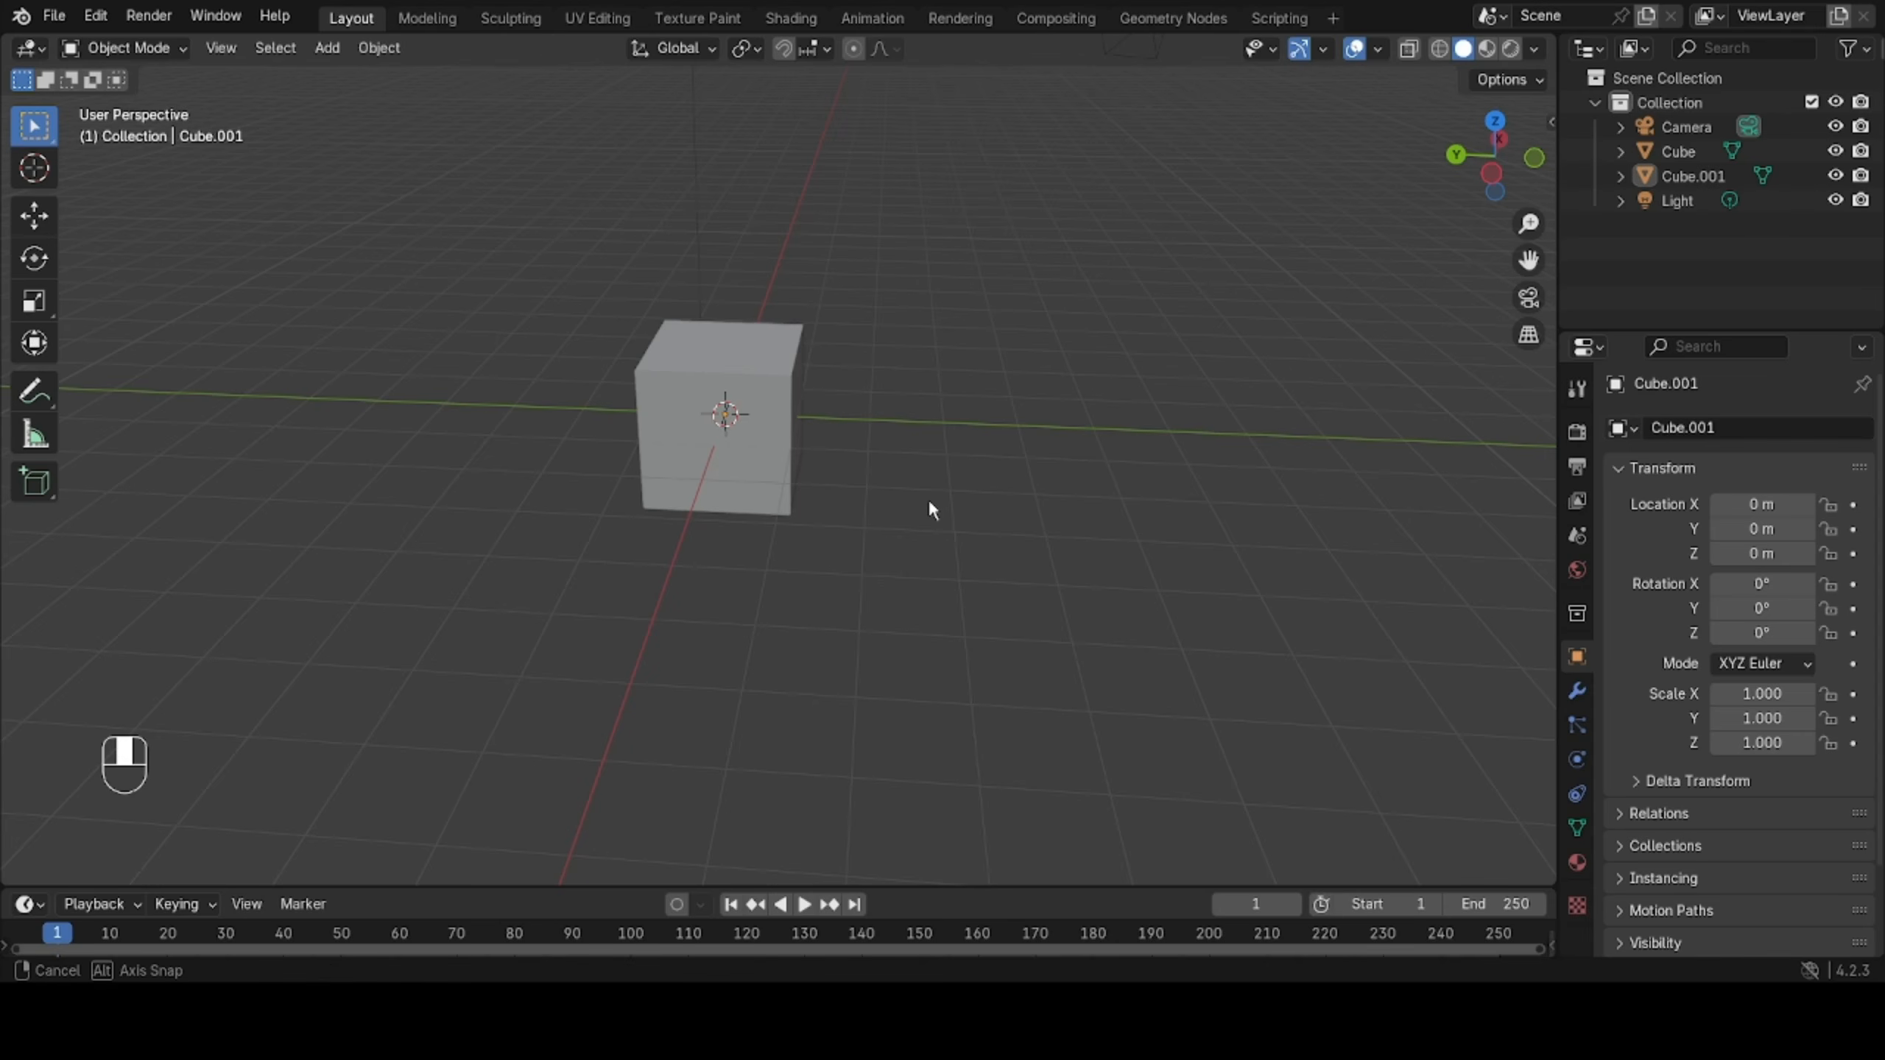
# Examine the cube at the world origin from different angles and distances by orbiting, zooming and panning the view.
pyautogui.moveTo(931, 510); pyautogui.dragTo(1085, 503, button='middle')
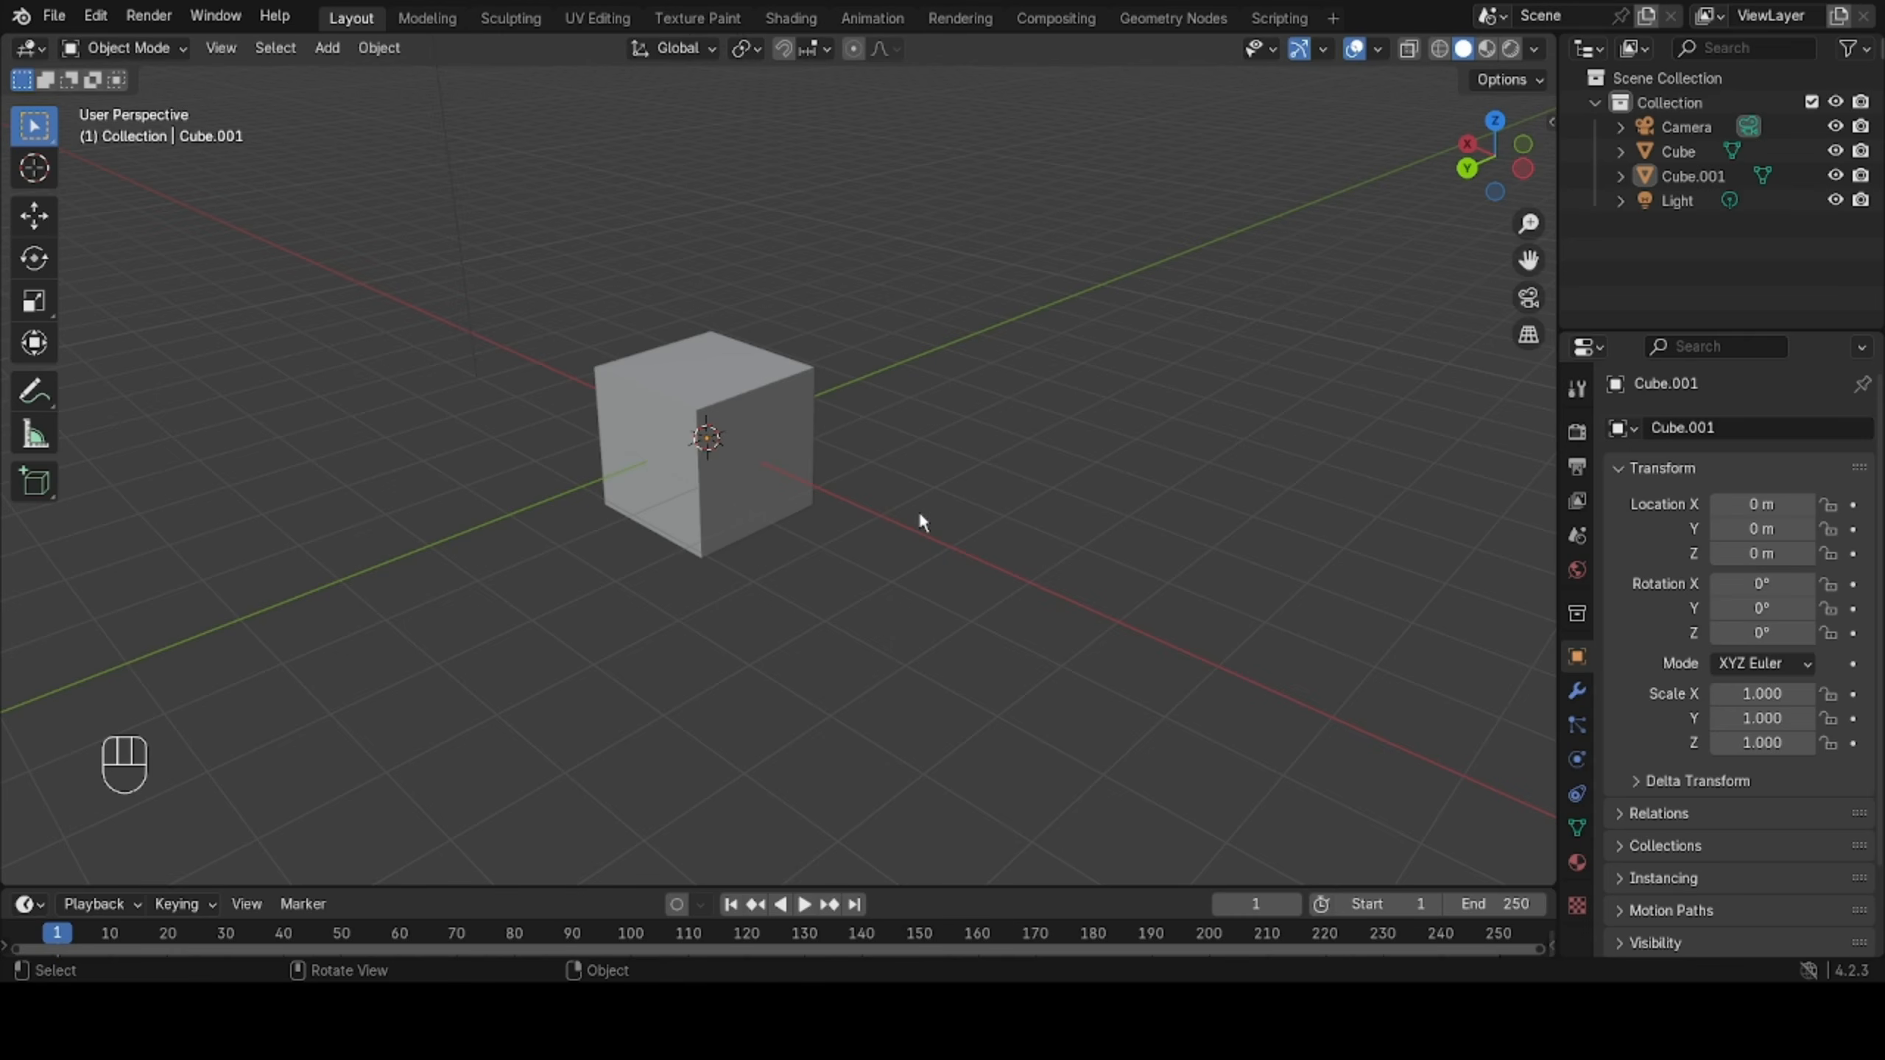
pyautogui.scroll(-4, 890, 519)
pyautogui.scroll(6, 890, 519)
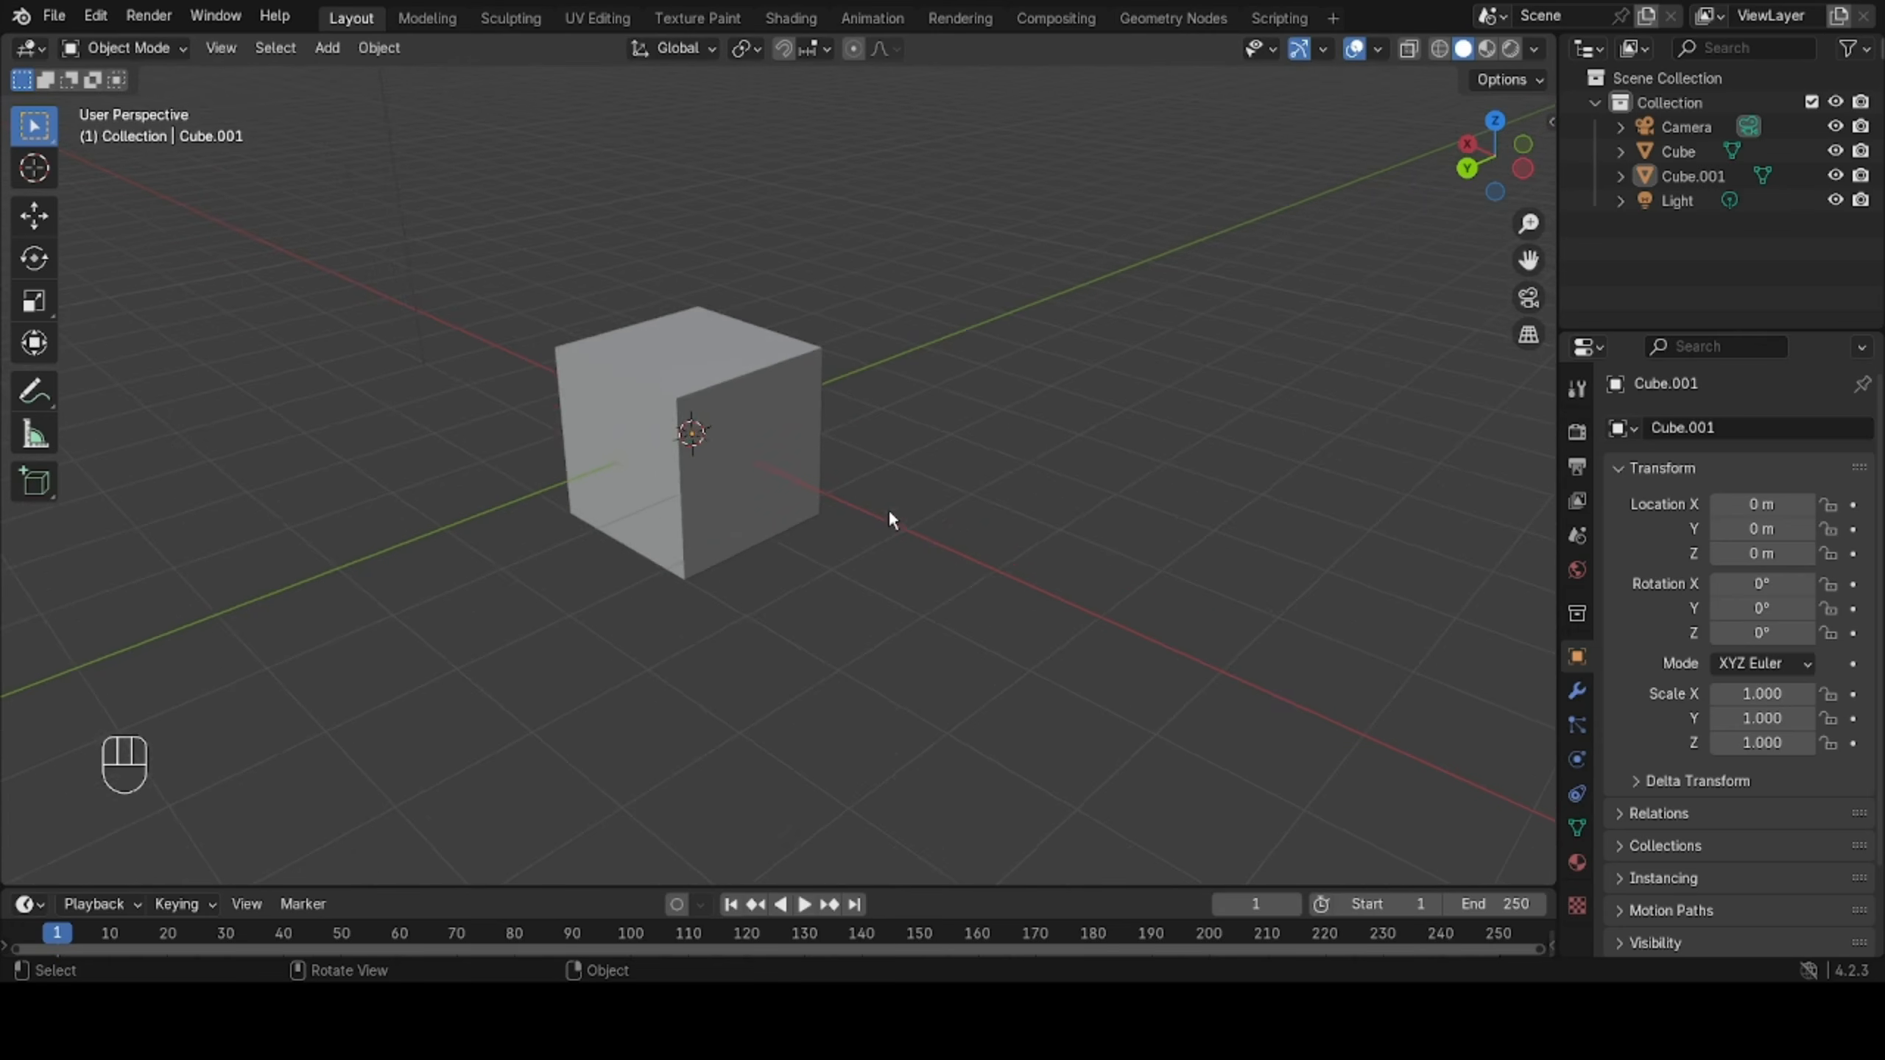
pyautogui.scroll(-3, 890, 515)
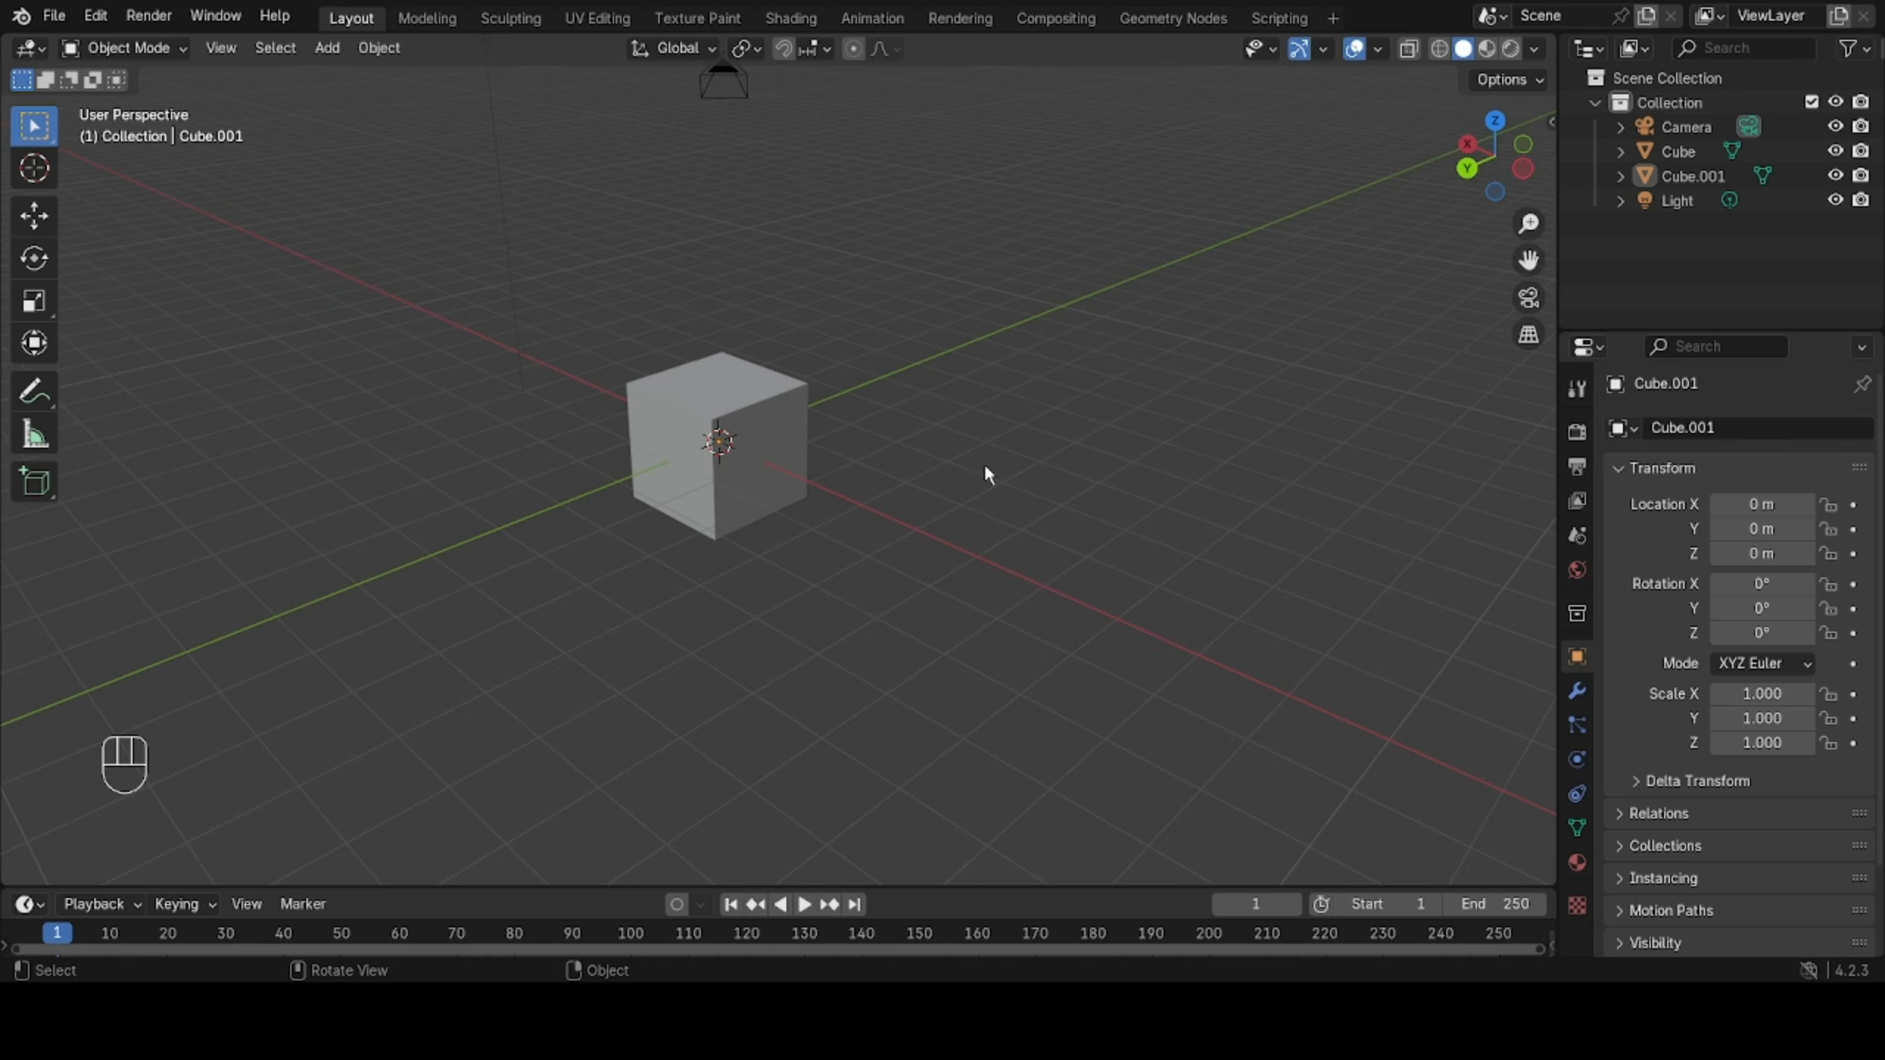
pyautogui.keyDown('ctrl'); pyautogui.moveTo(987, 475); pyautogui.dragTo(981, 373, button='middle'); pyautogui.keyUp('ctrl')
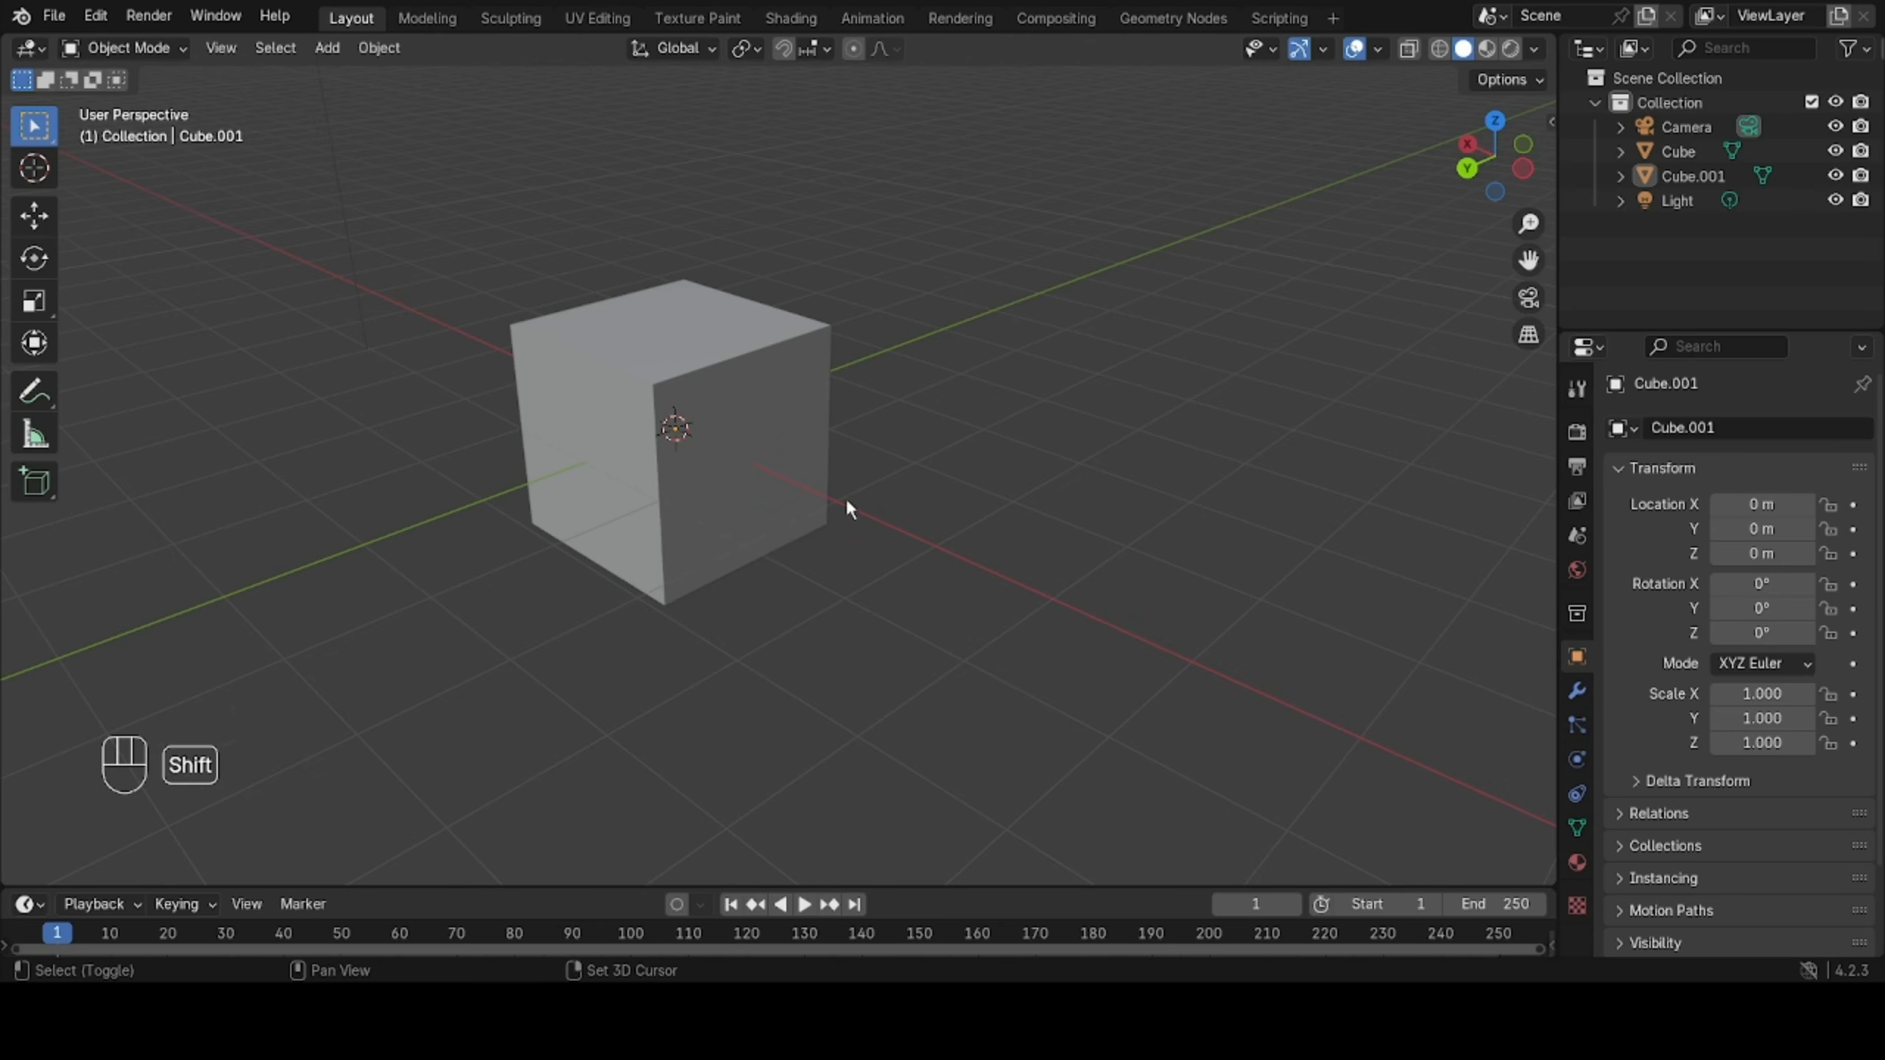
pyautogui.keyDown('shift'); pyautogui.moveTo(846, 510); pyautogui.dragTo(931, 503, button='middle'); pyautogui.keyUp('shift')
pyautogui.scroll(-3, 920, 492)
pyautogui.scroll(3, 917, 490)
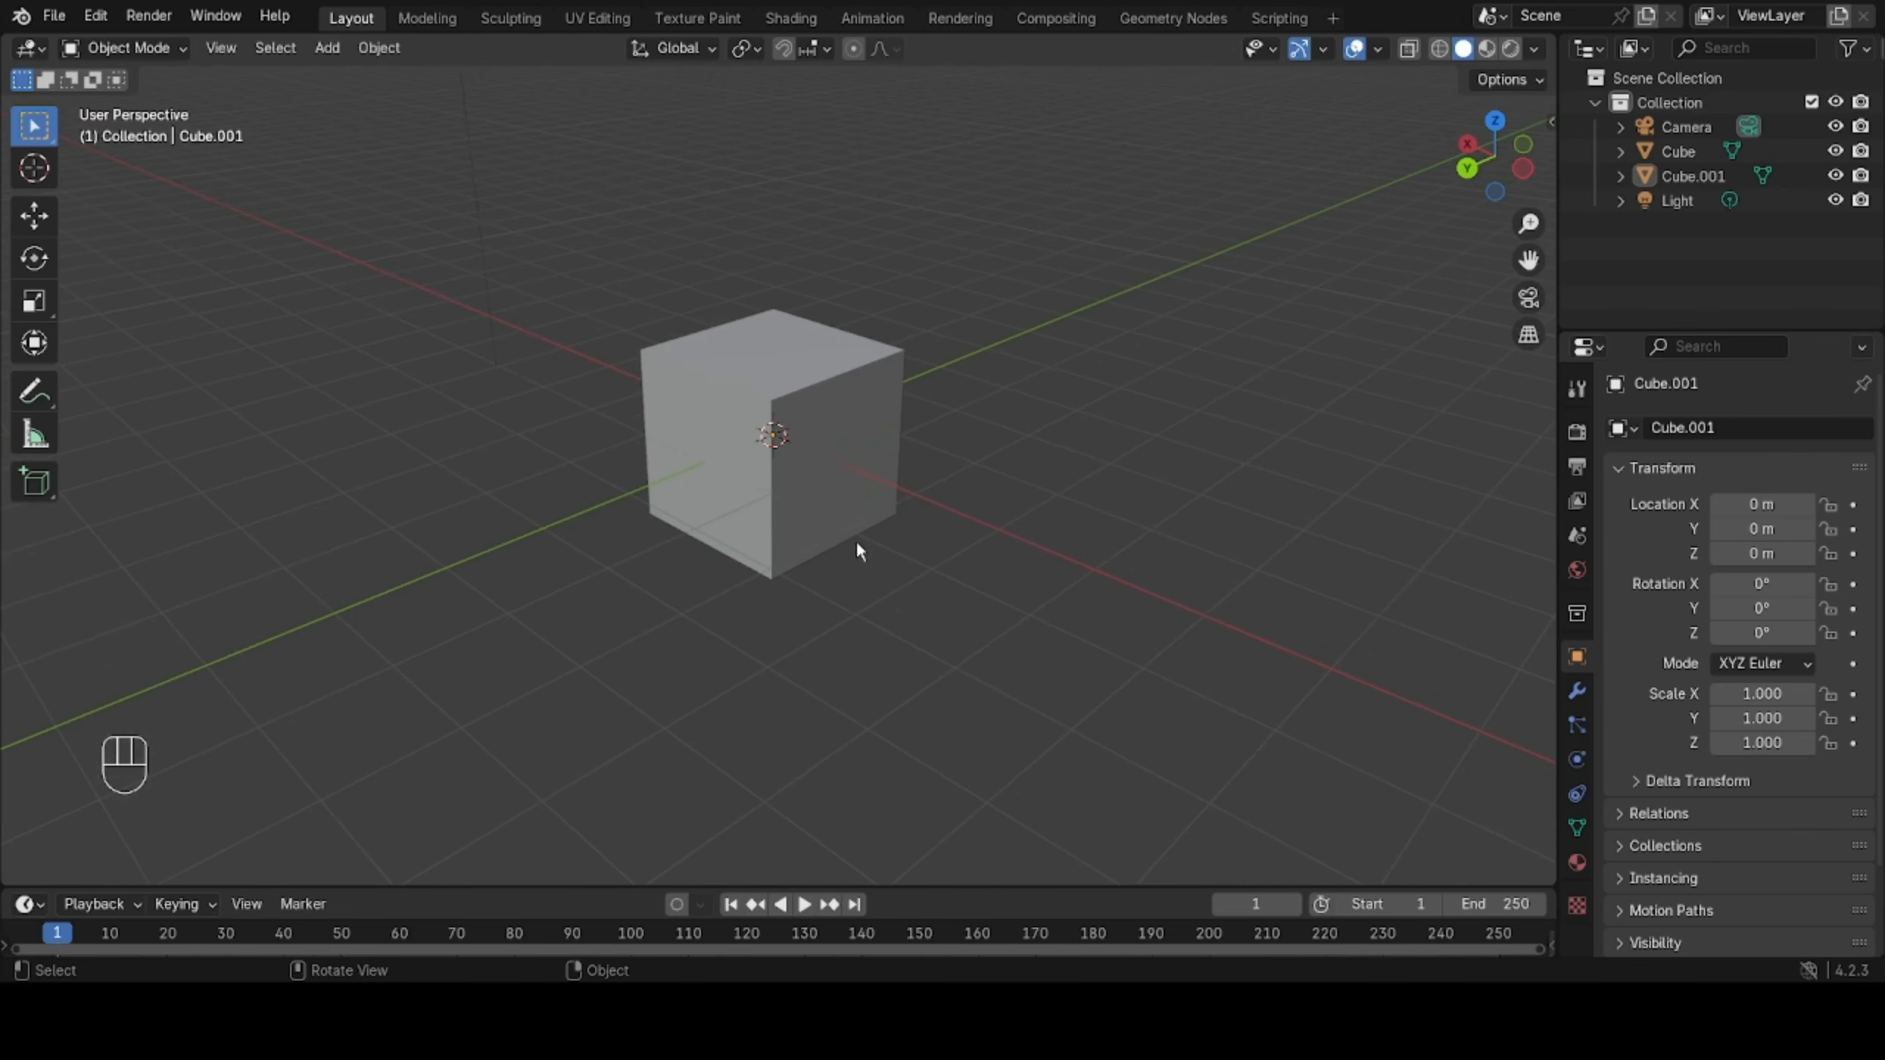
pyautogui.keyDown('shift'); pyautogui.moveTo(857, 531); pyautogui.dragTo(775, 490, button='middle'); pyautogui.keyUp('shift')
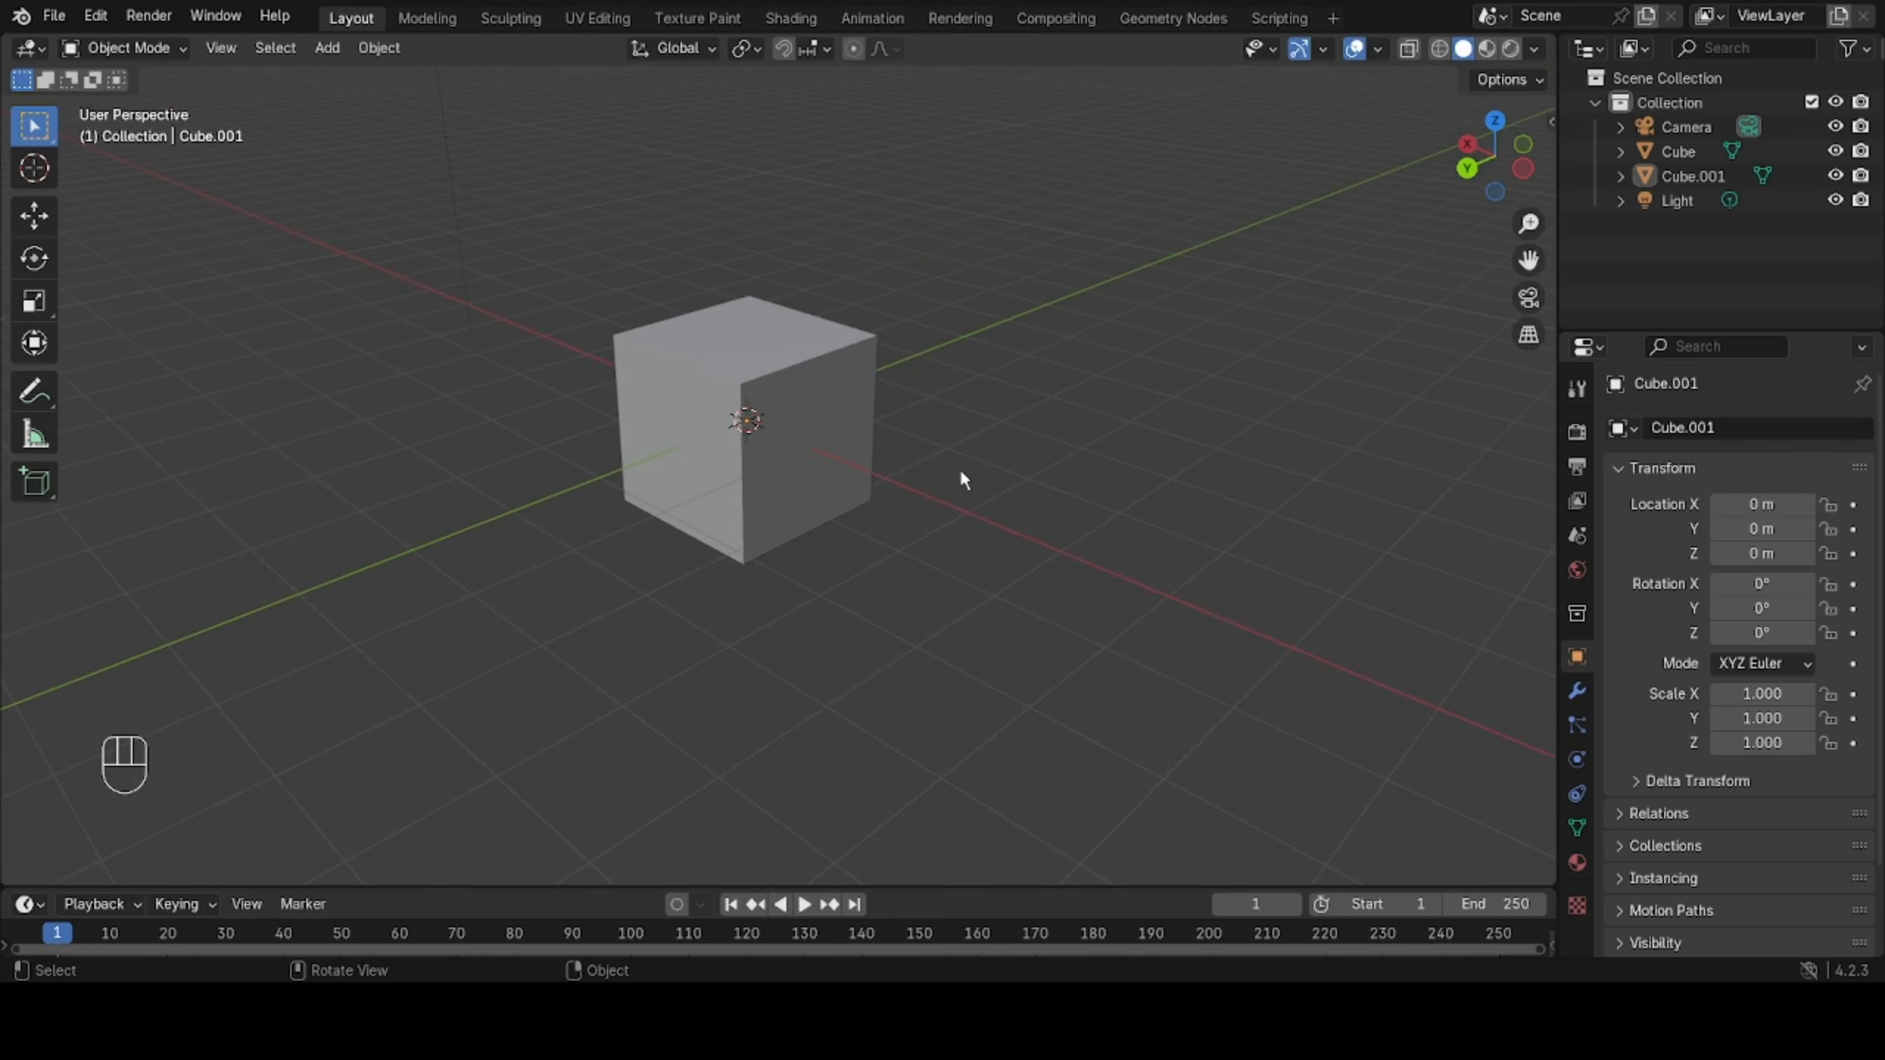
pyautogui.scroll(-3, 961, 463)
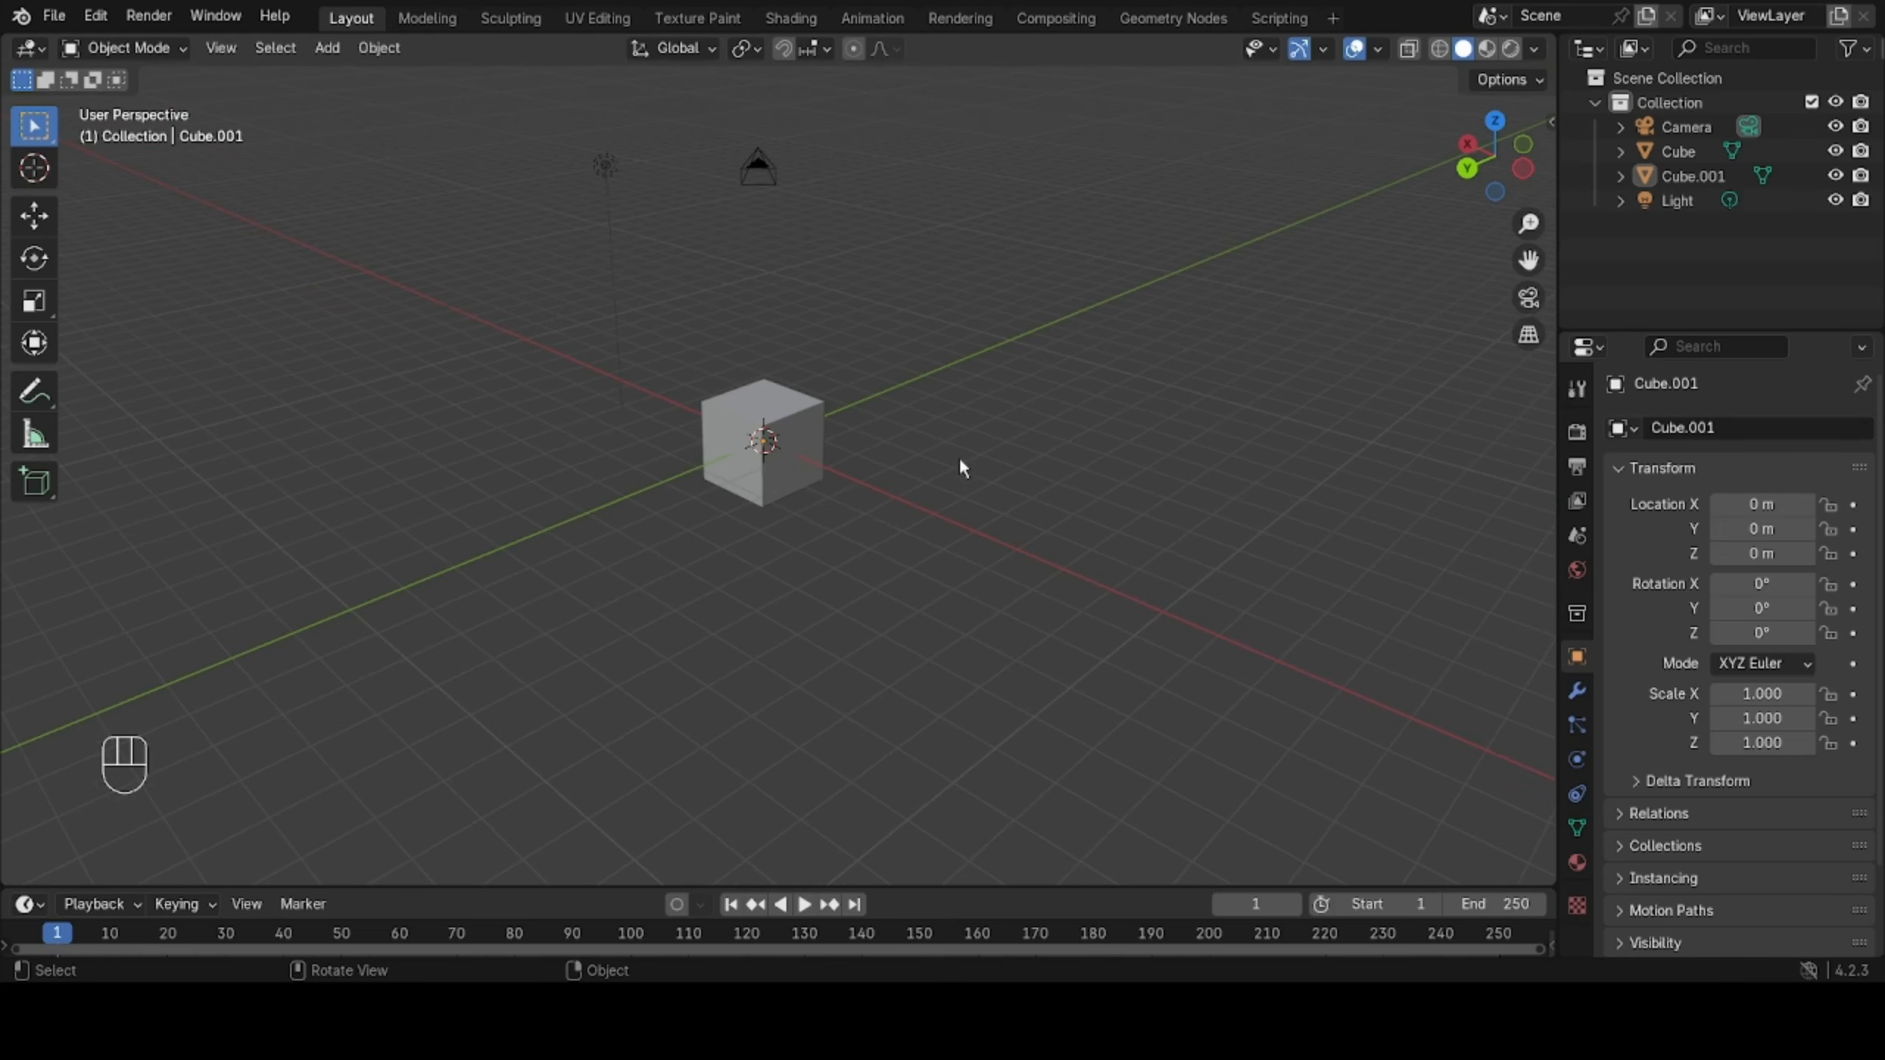
pyautogui.scroll(1, 960, 462)
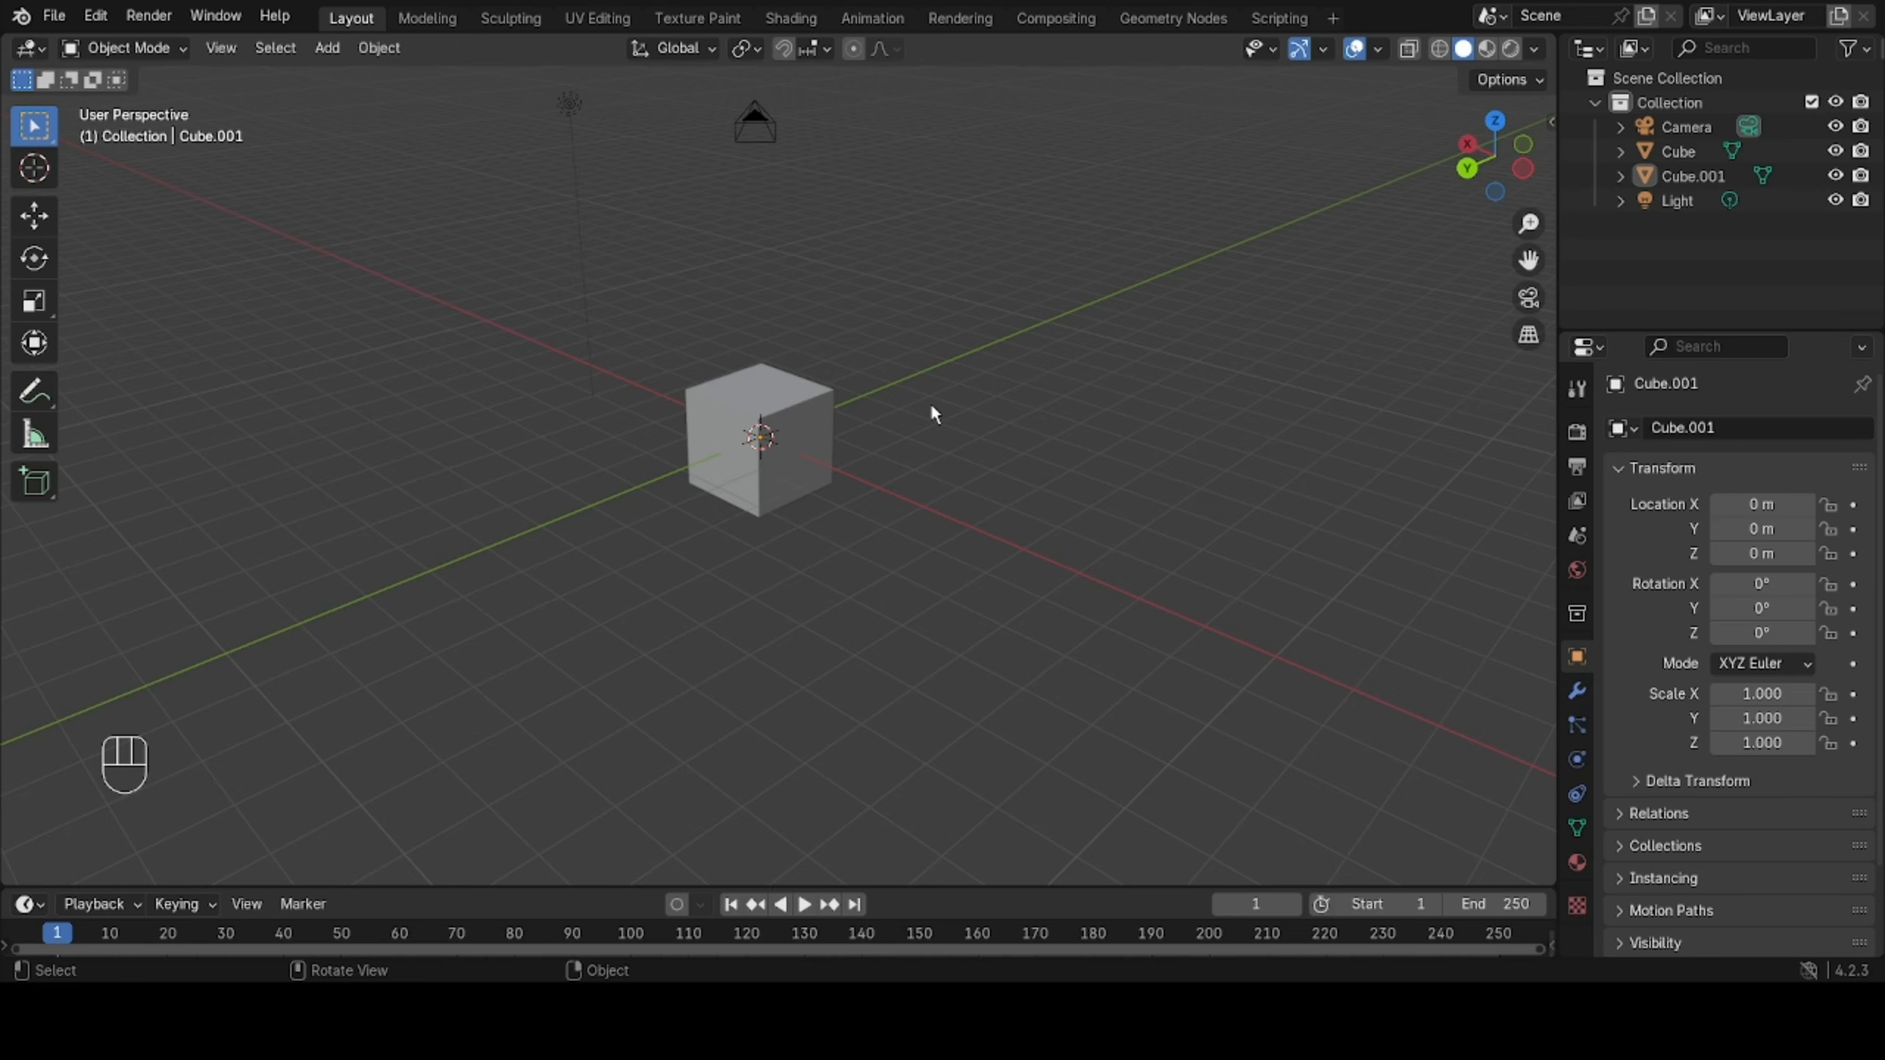
# Copy and paste the cube at the origin, and move the copy along the X axis to about -6.66 m.
pyautogui.click(806, 417)
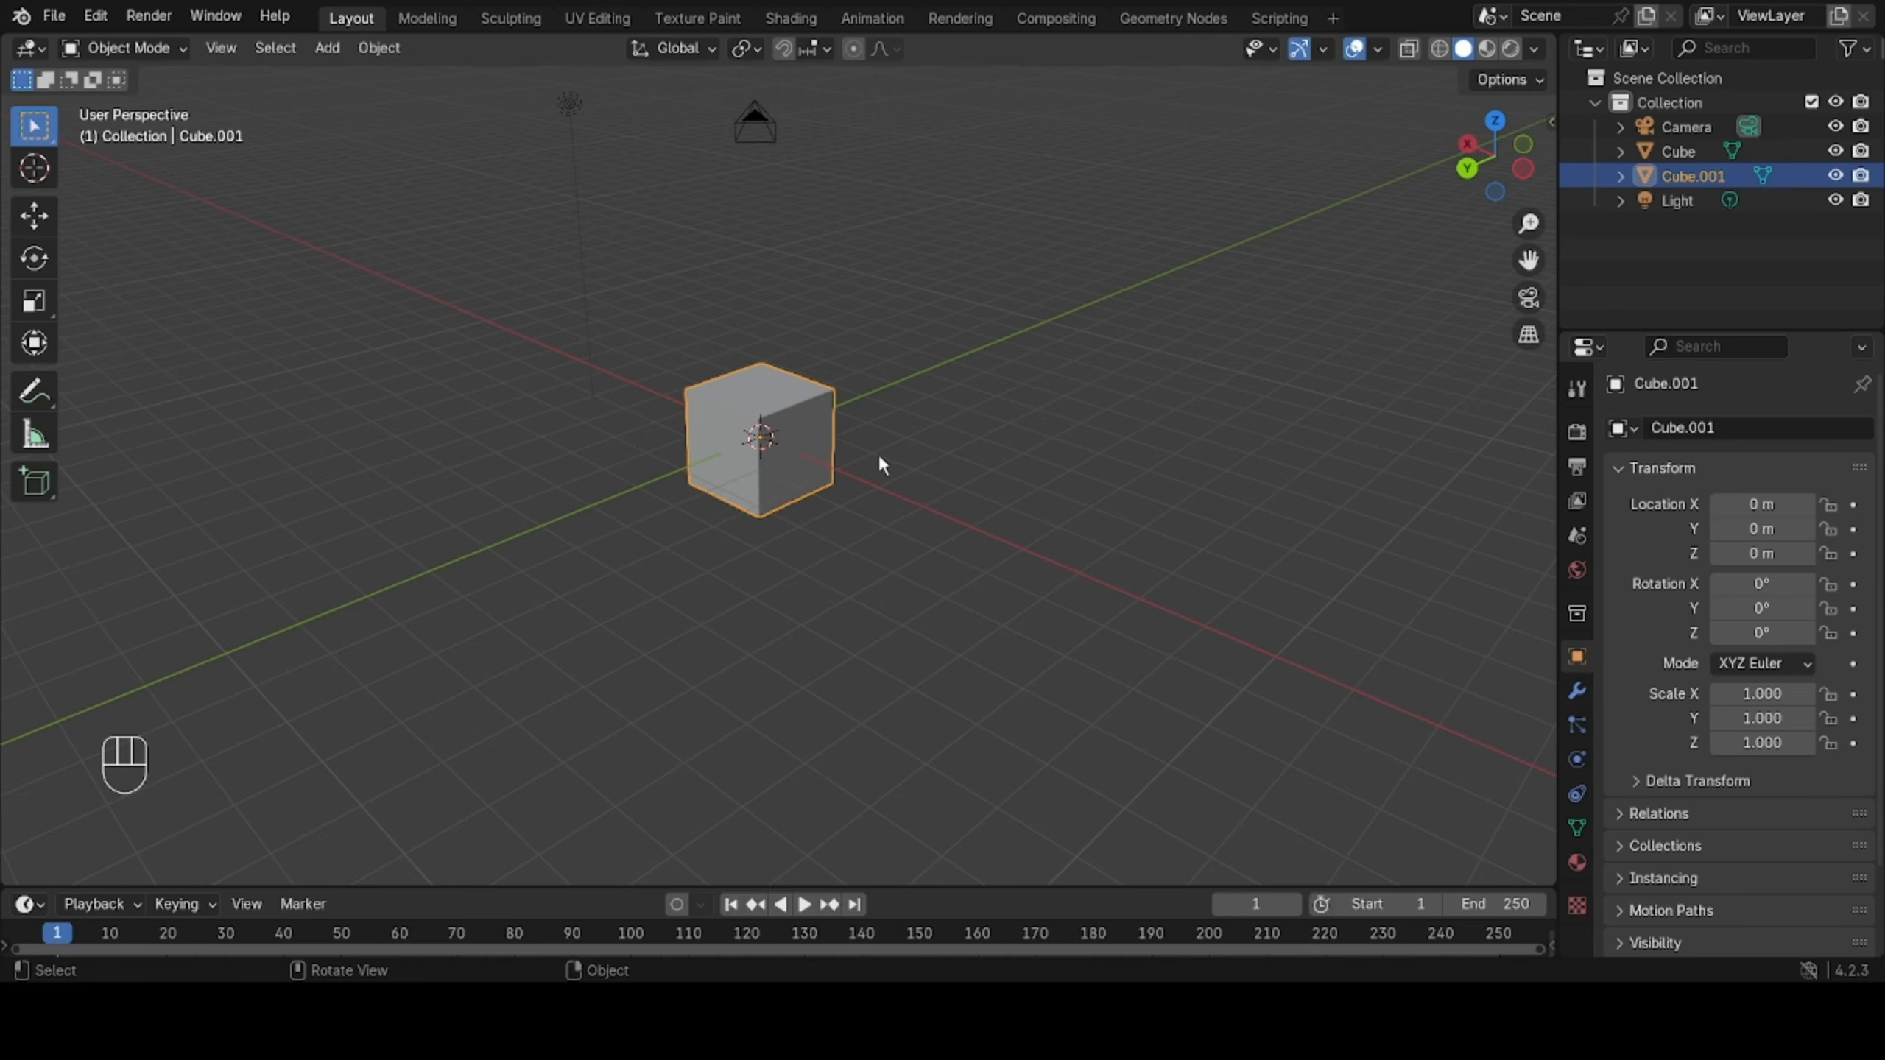
pyautogui.hotkey('ctrl', 'c')
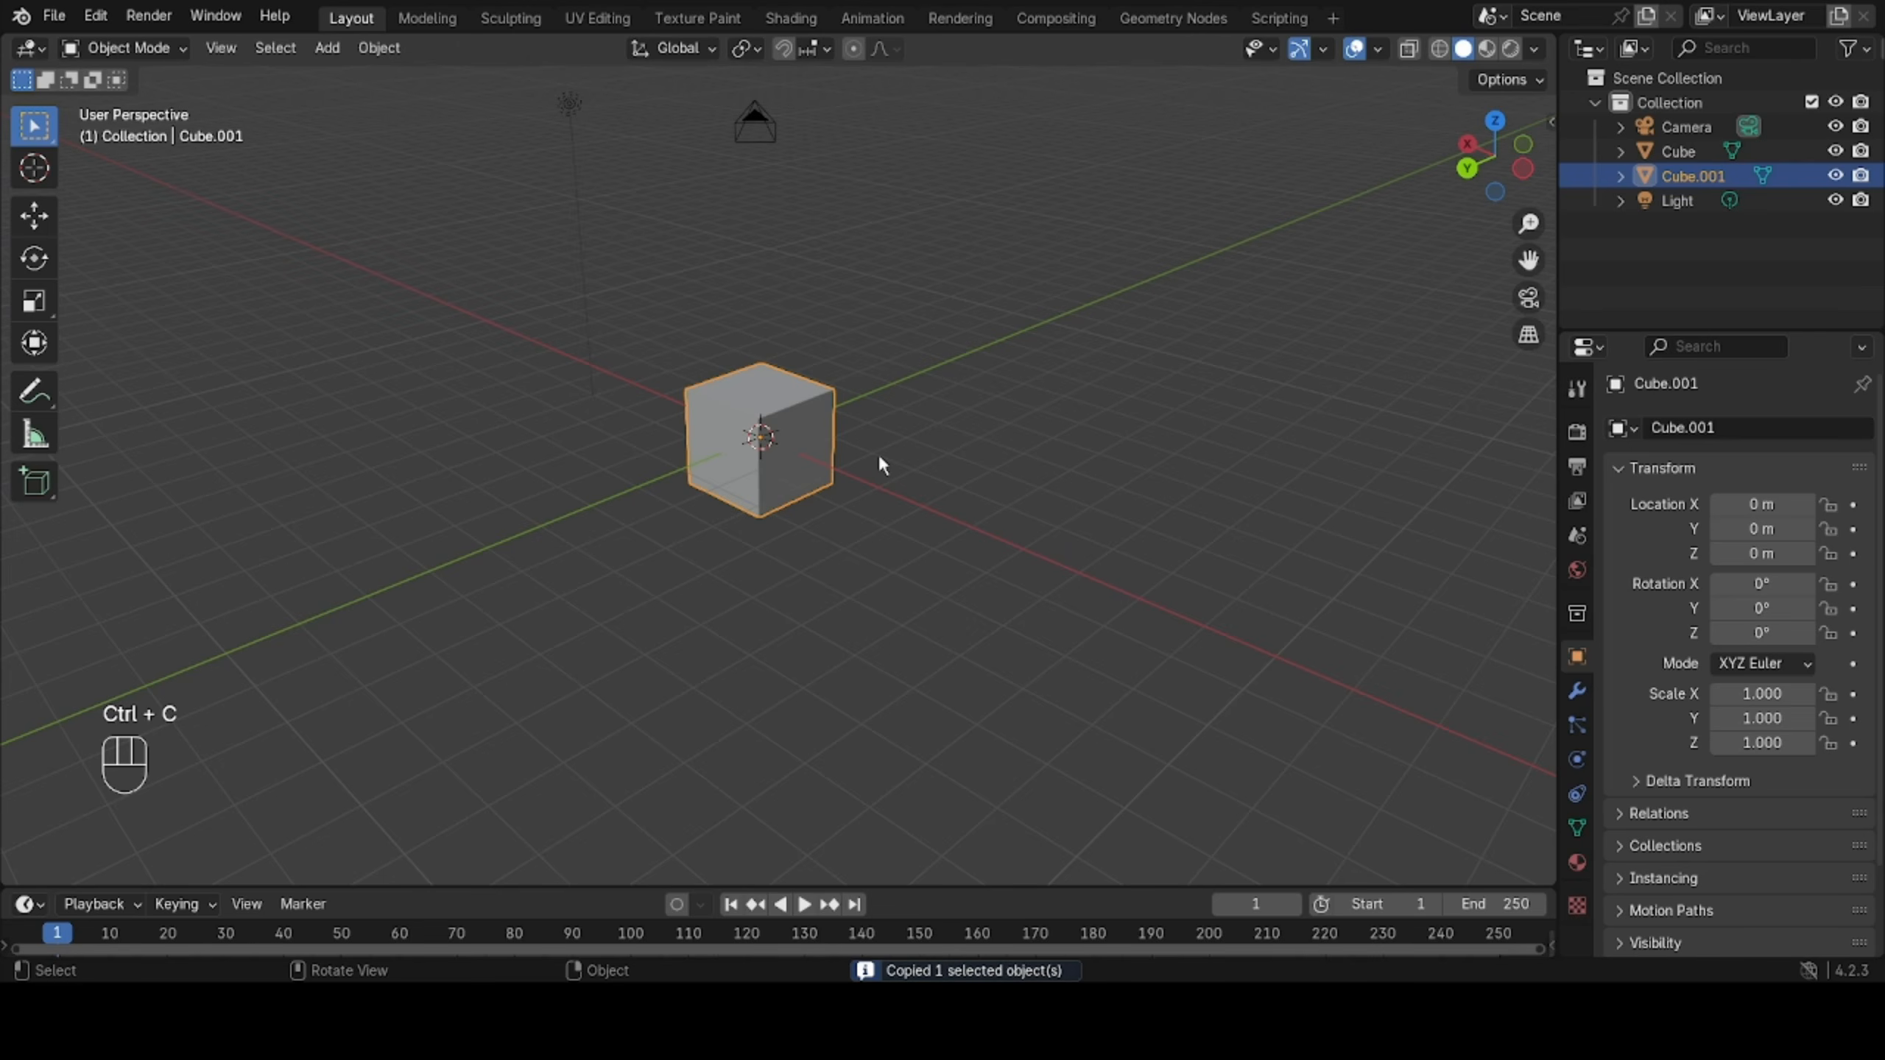
pyautogui.hotkey('ctrl', 'v')
pyautogui.press('g')
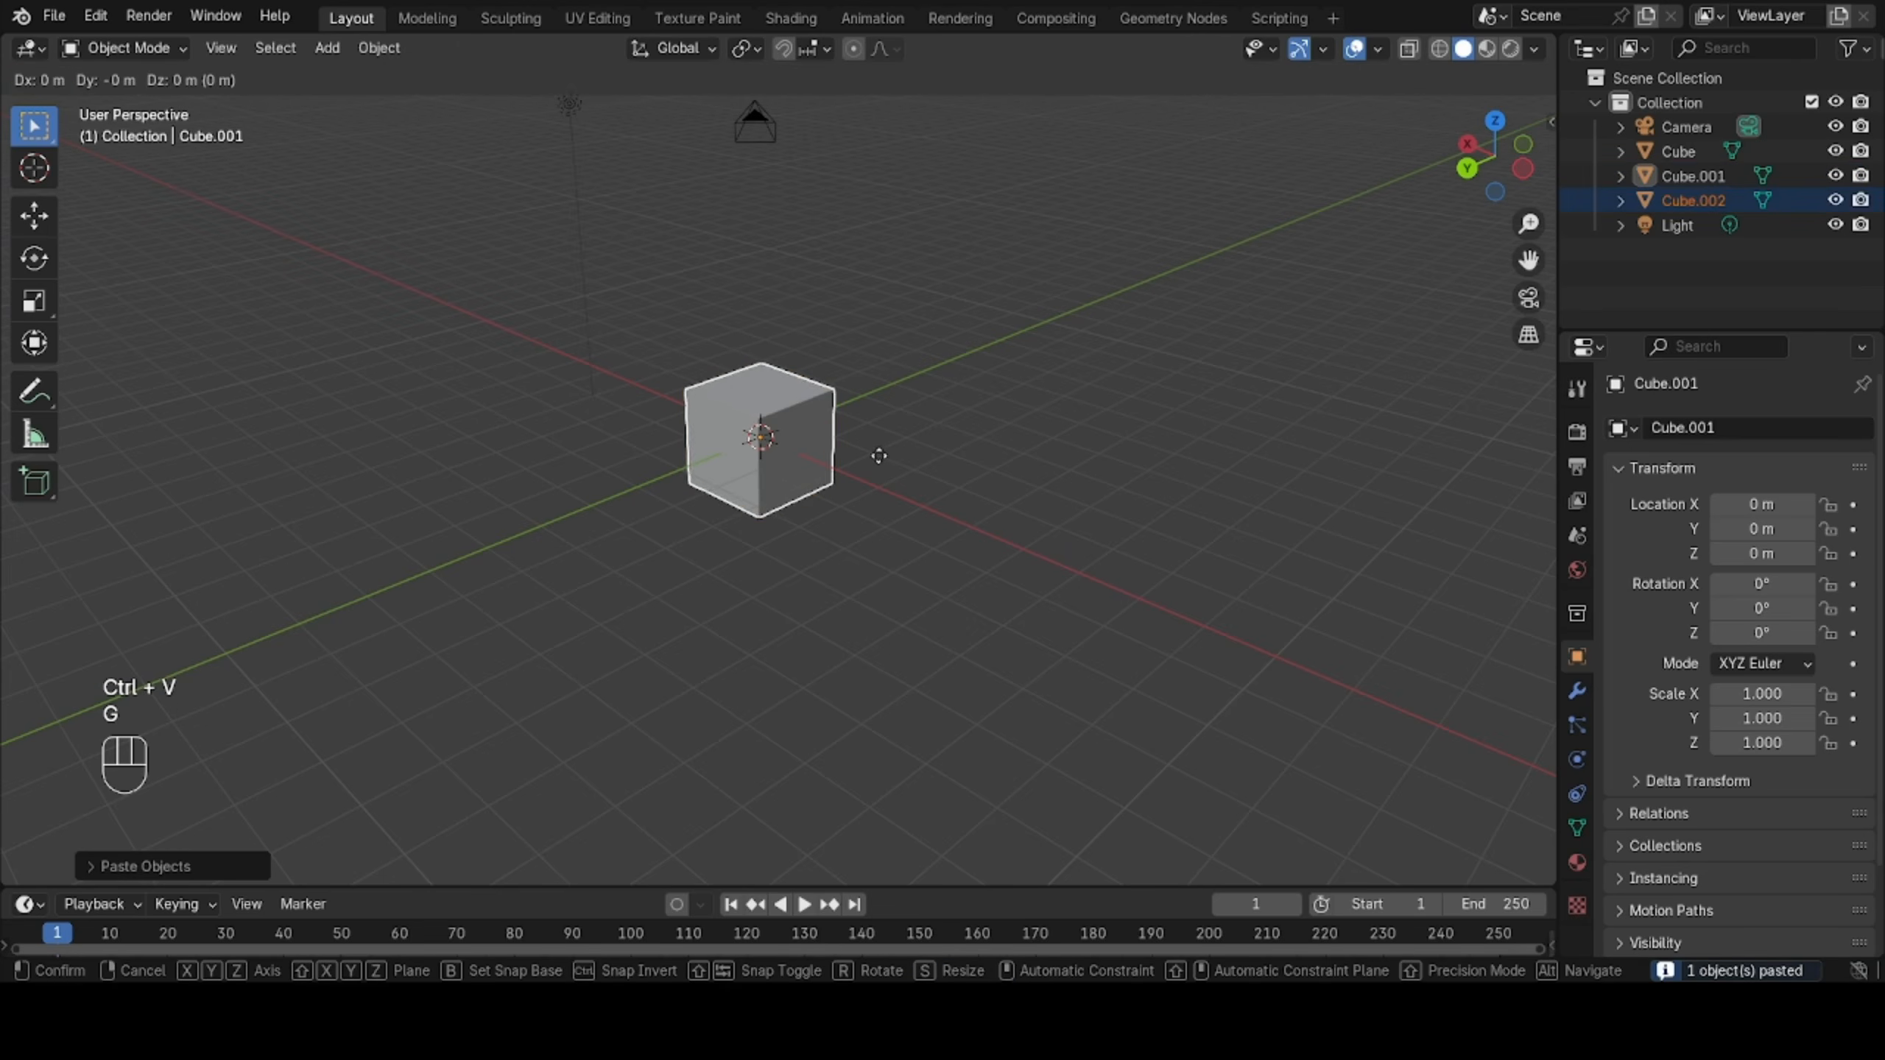
pyautogui.press('x')
pyautogui.click(1254, 417)
# Move the copied cube along the Y axis to about -19.57 m.
pyautogui.moveTo(1254, 417); pyautogui.dragTo(1363, 400, button='middle')
pyautogui.press('g')
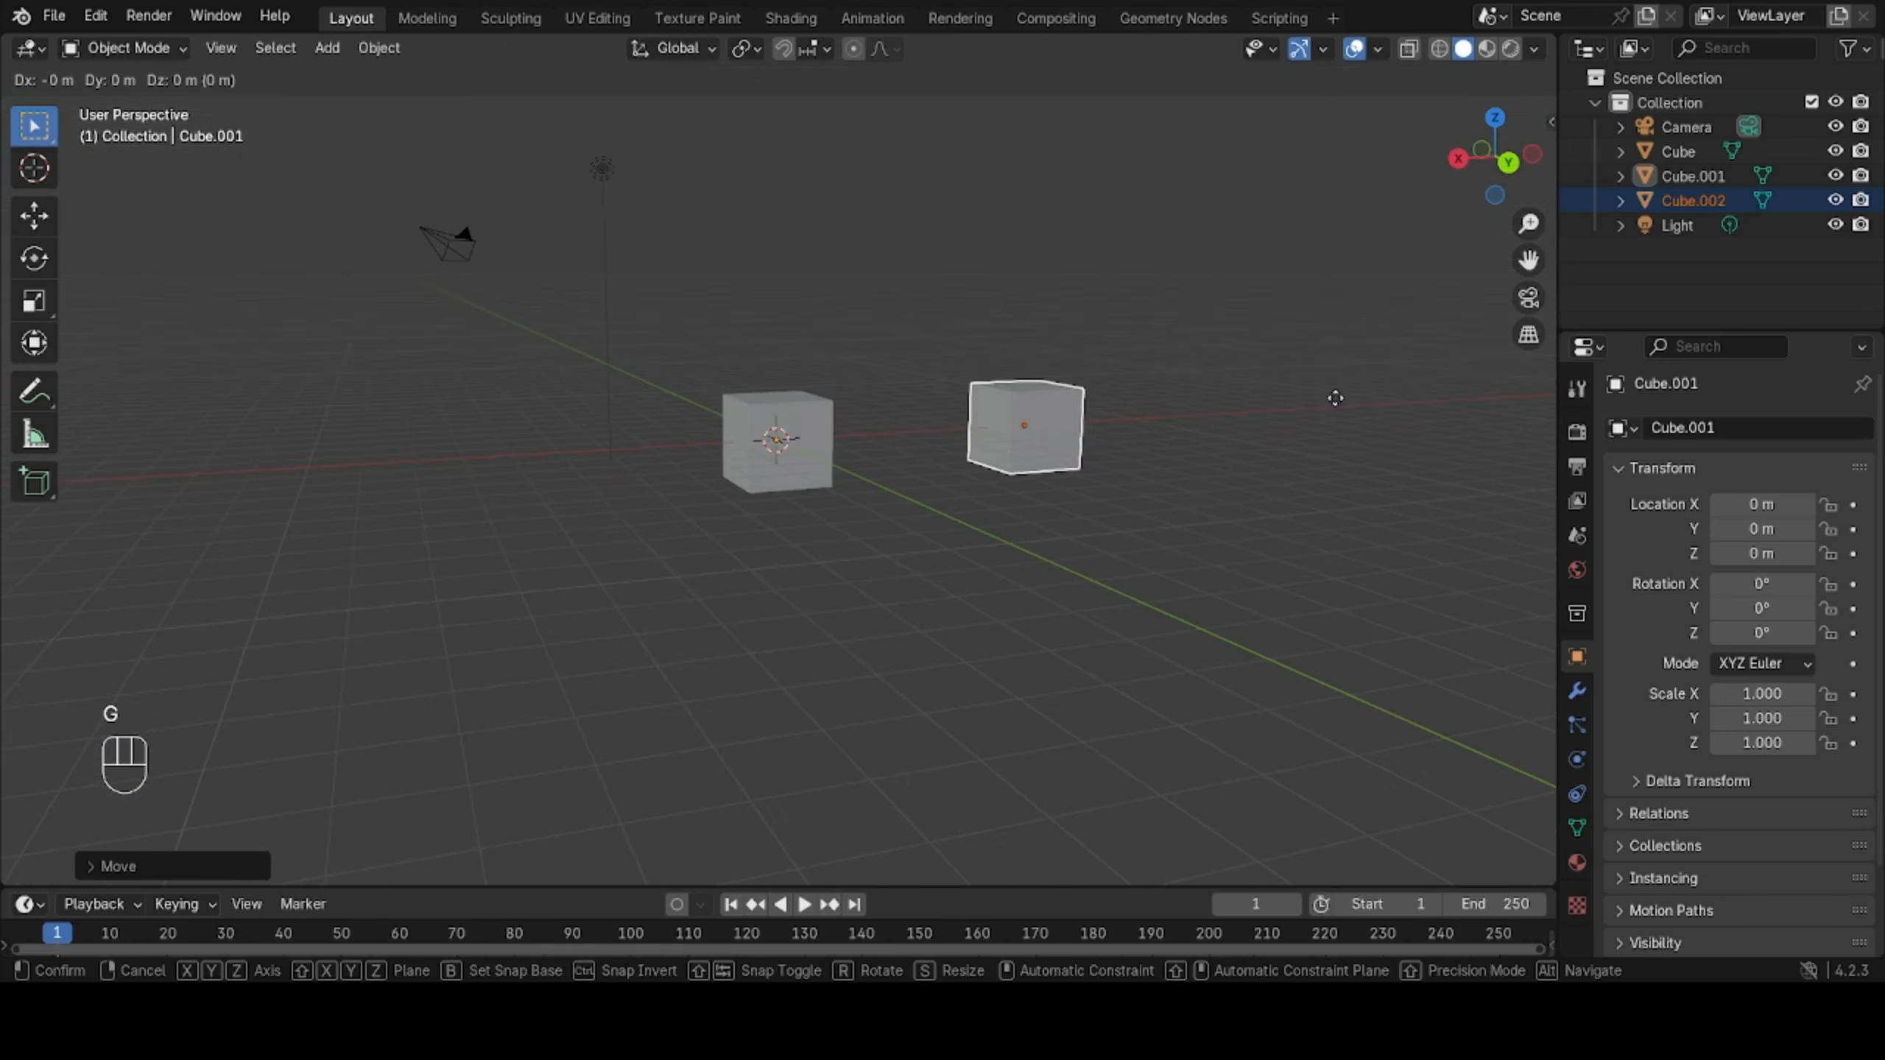
pyautogui.press('y')
pyautogui.click(1093, 284)
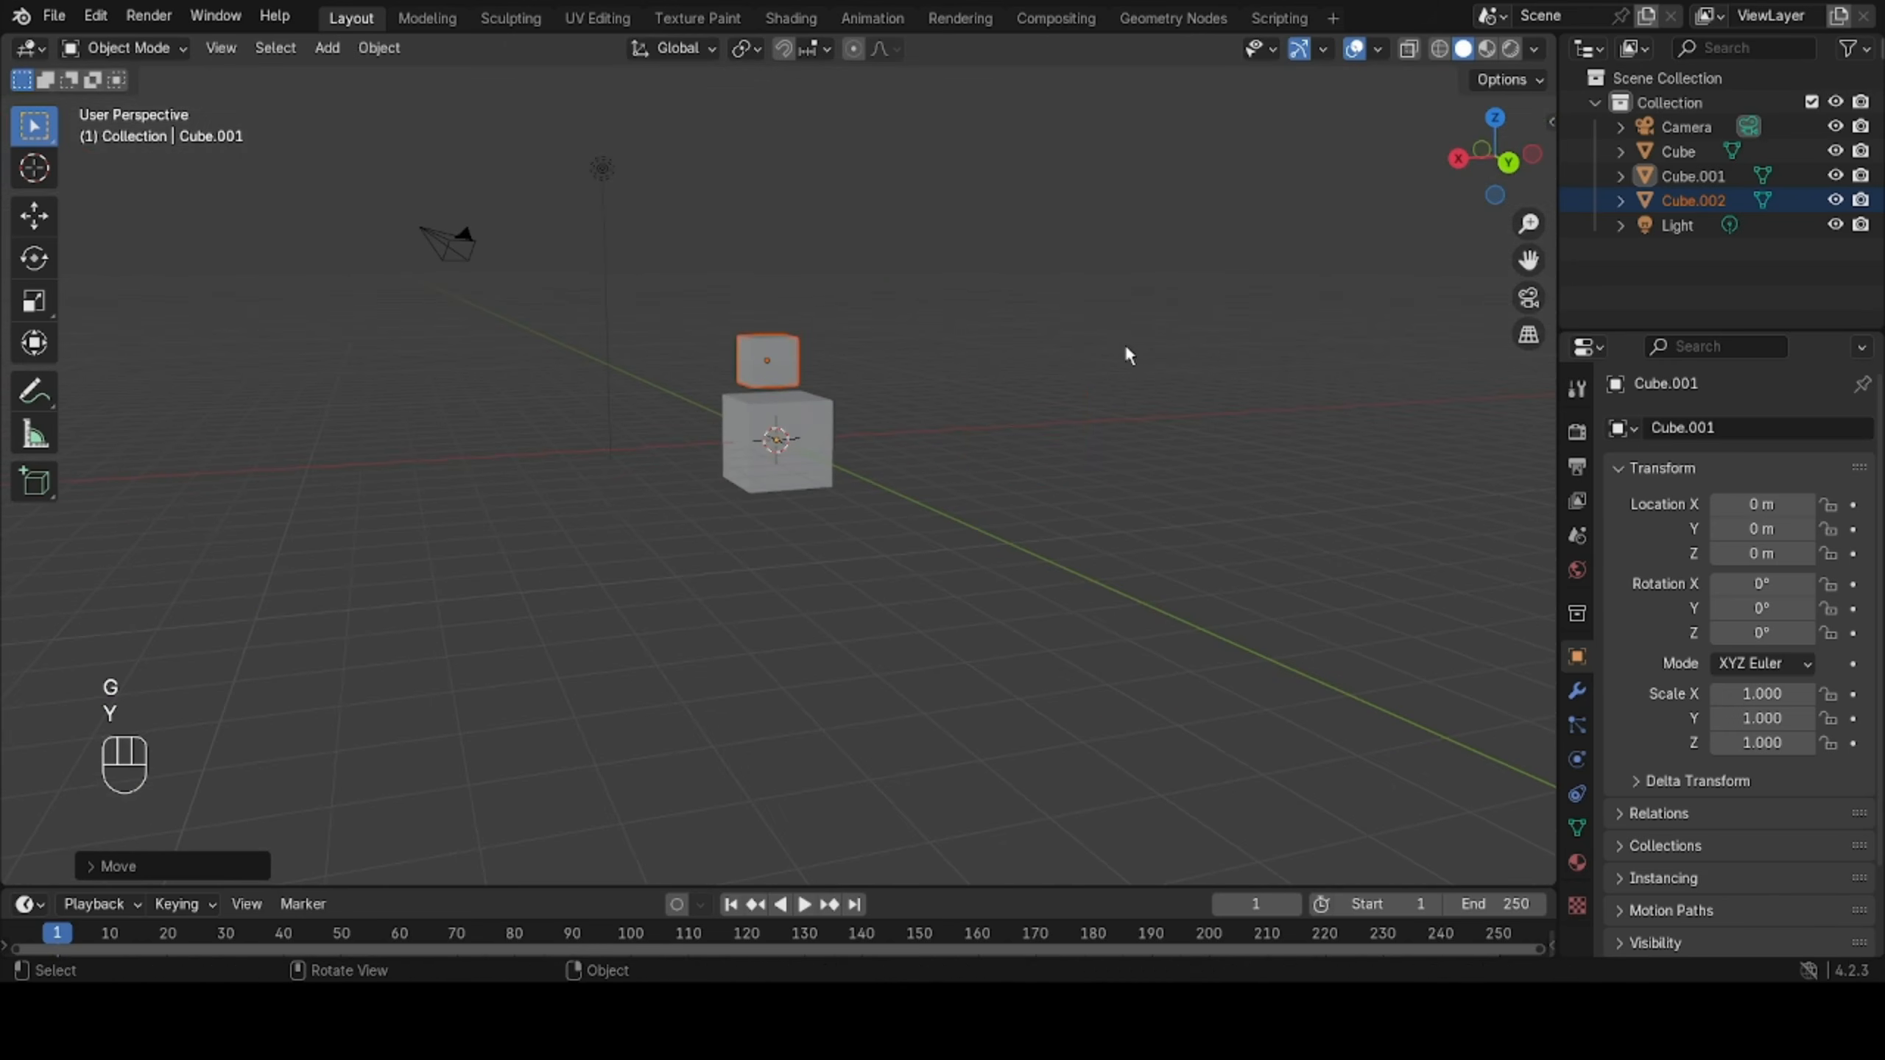
# Compare the apparent sizes of the original cube and its distant copy in perspective view, selecting them in turn.
pyautogui.moveTo(1125, 349); pyautogui.dragTo(779, 380, button='middle')
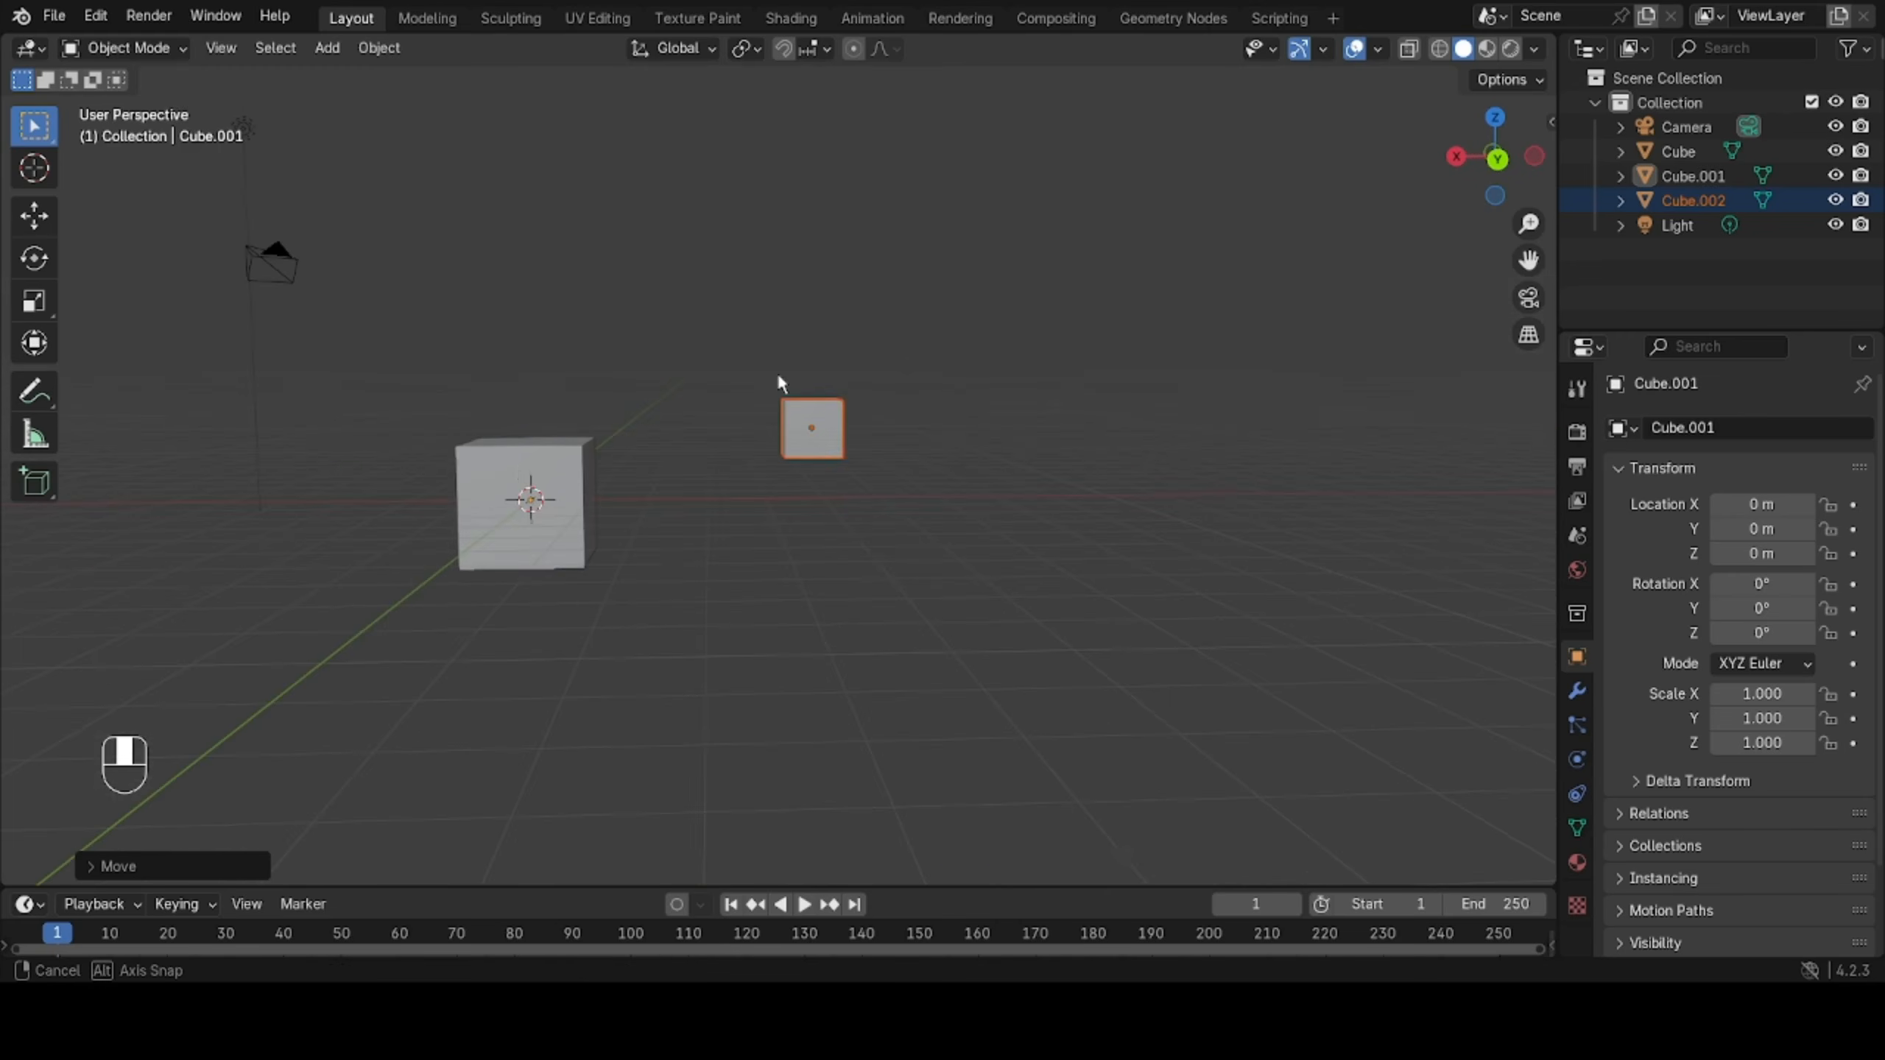
pyautogui.click(518, 461)
pyautogui.moveTo(821, 505); pyautogui.dragTo(854, 482, button='middle')
pyautogui.click(678, 481)
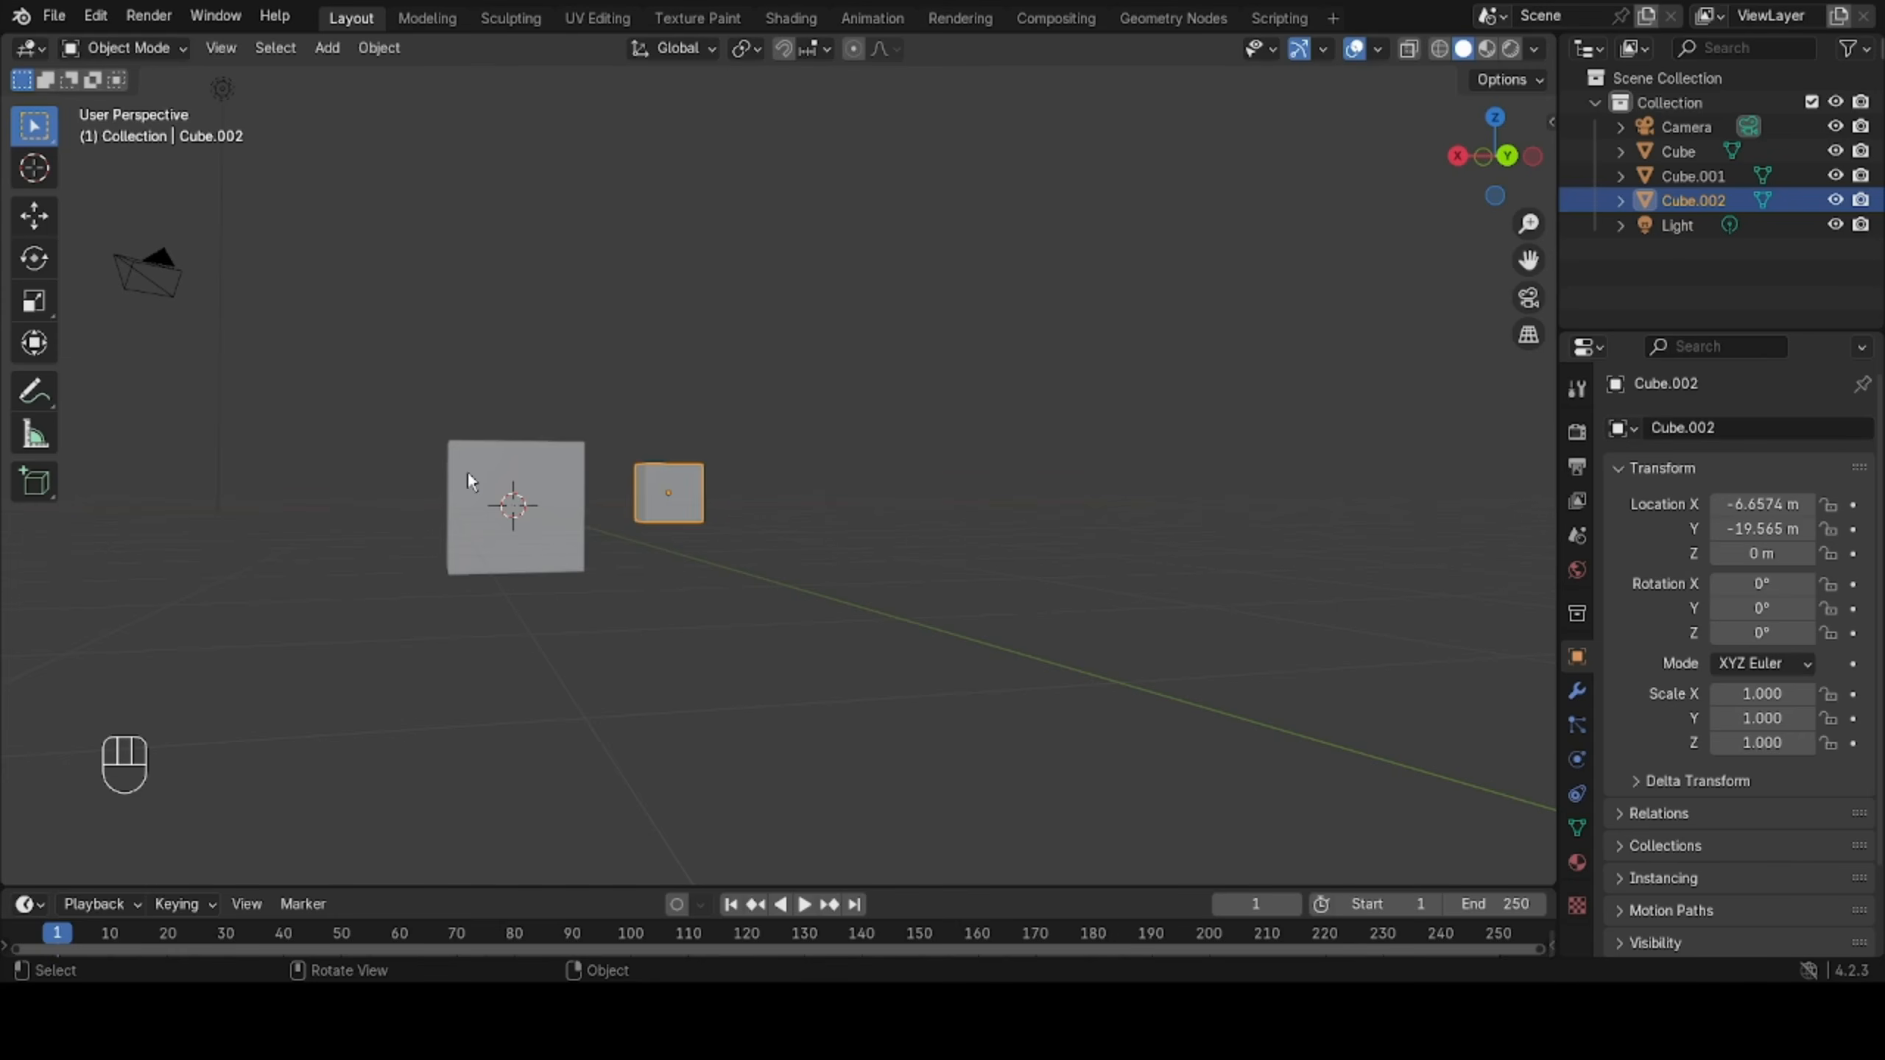
pyautogui.hotkey('ctrl', 'z')
pyautogui.click(706, 501)
# Switch between orthographic and perspective projection, compare both cubes side by side in orthographic view, and select the original cube.
pyautogui.press('KP_5')
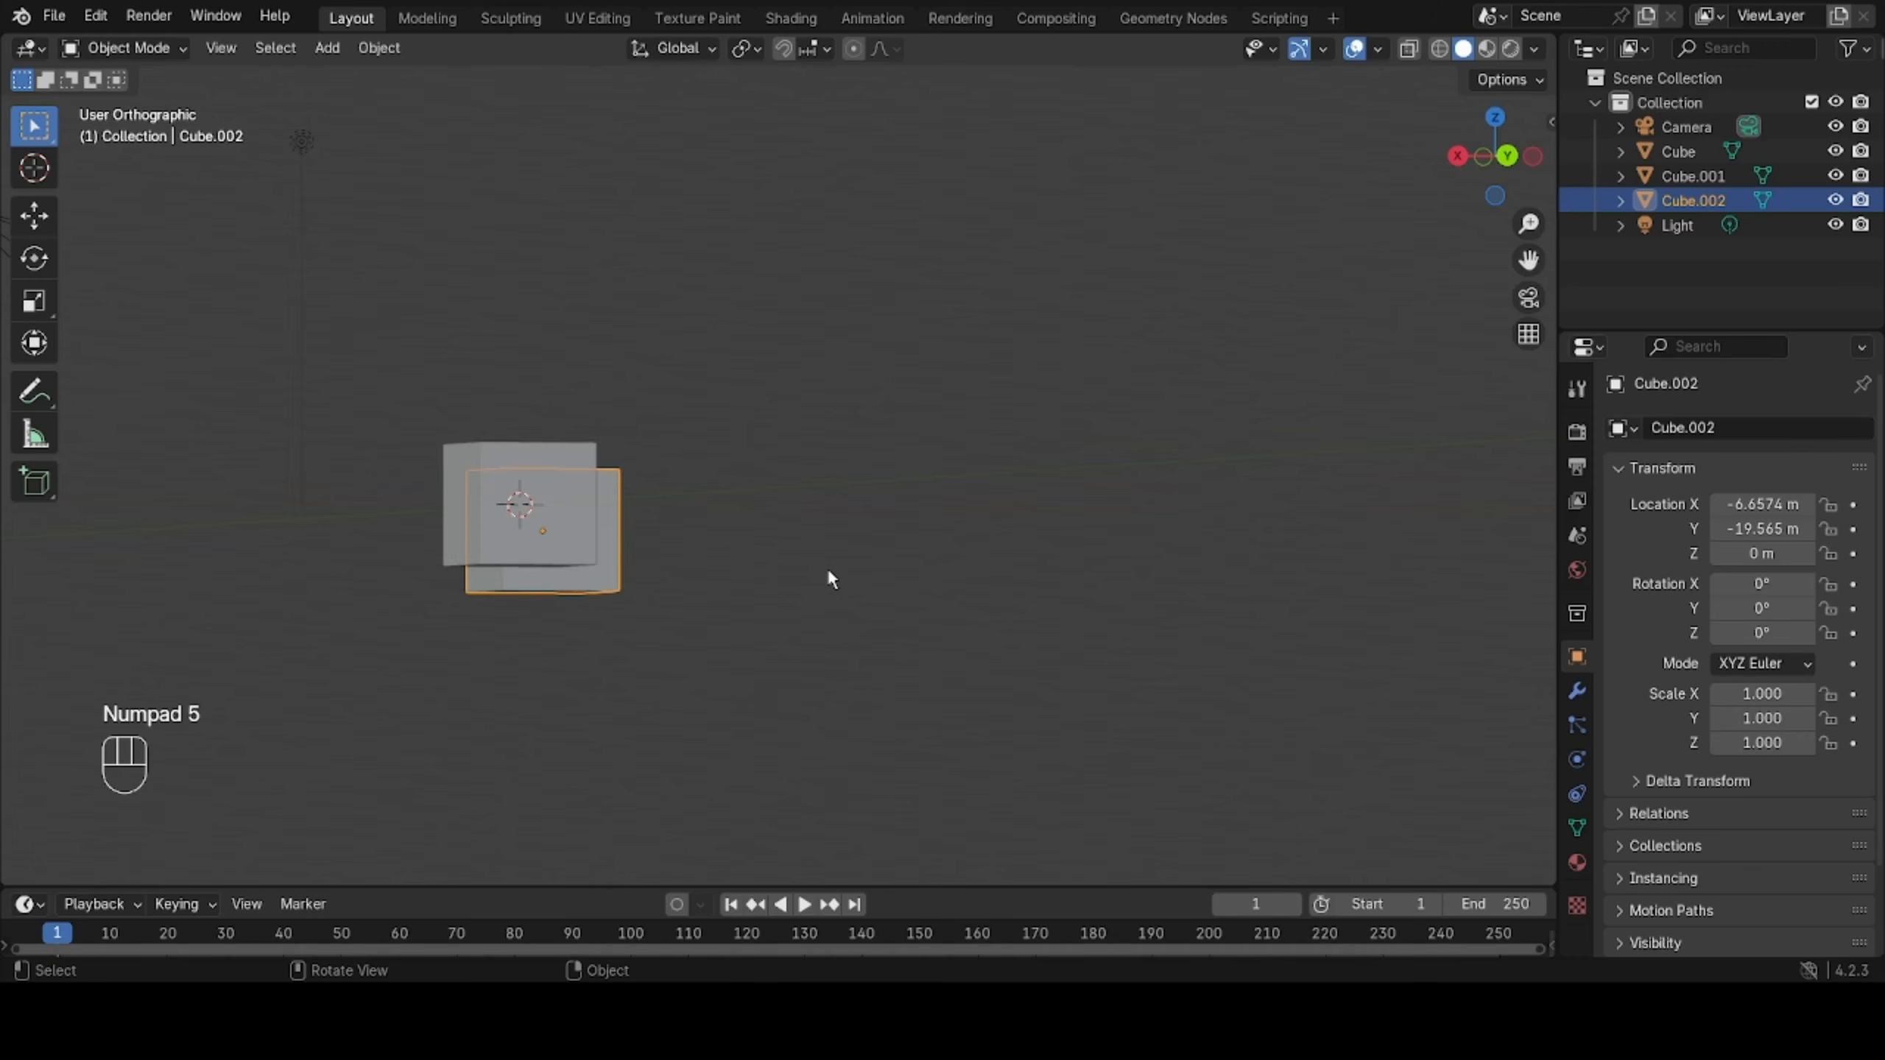
pyautogui.click(1525, 331)
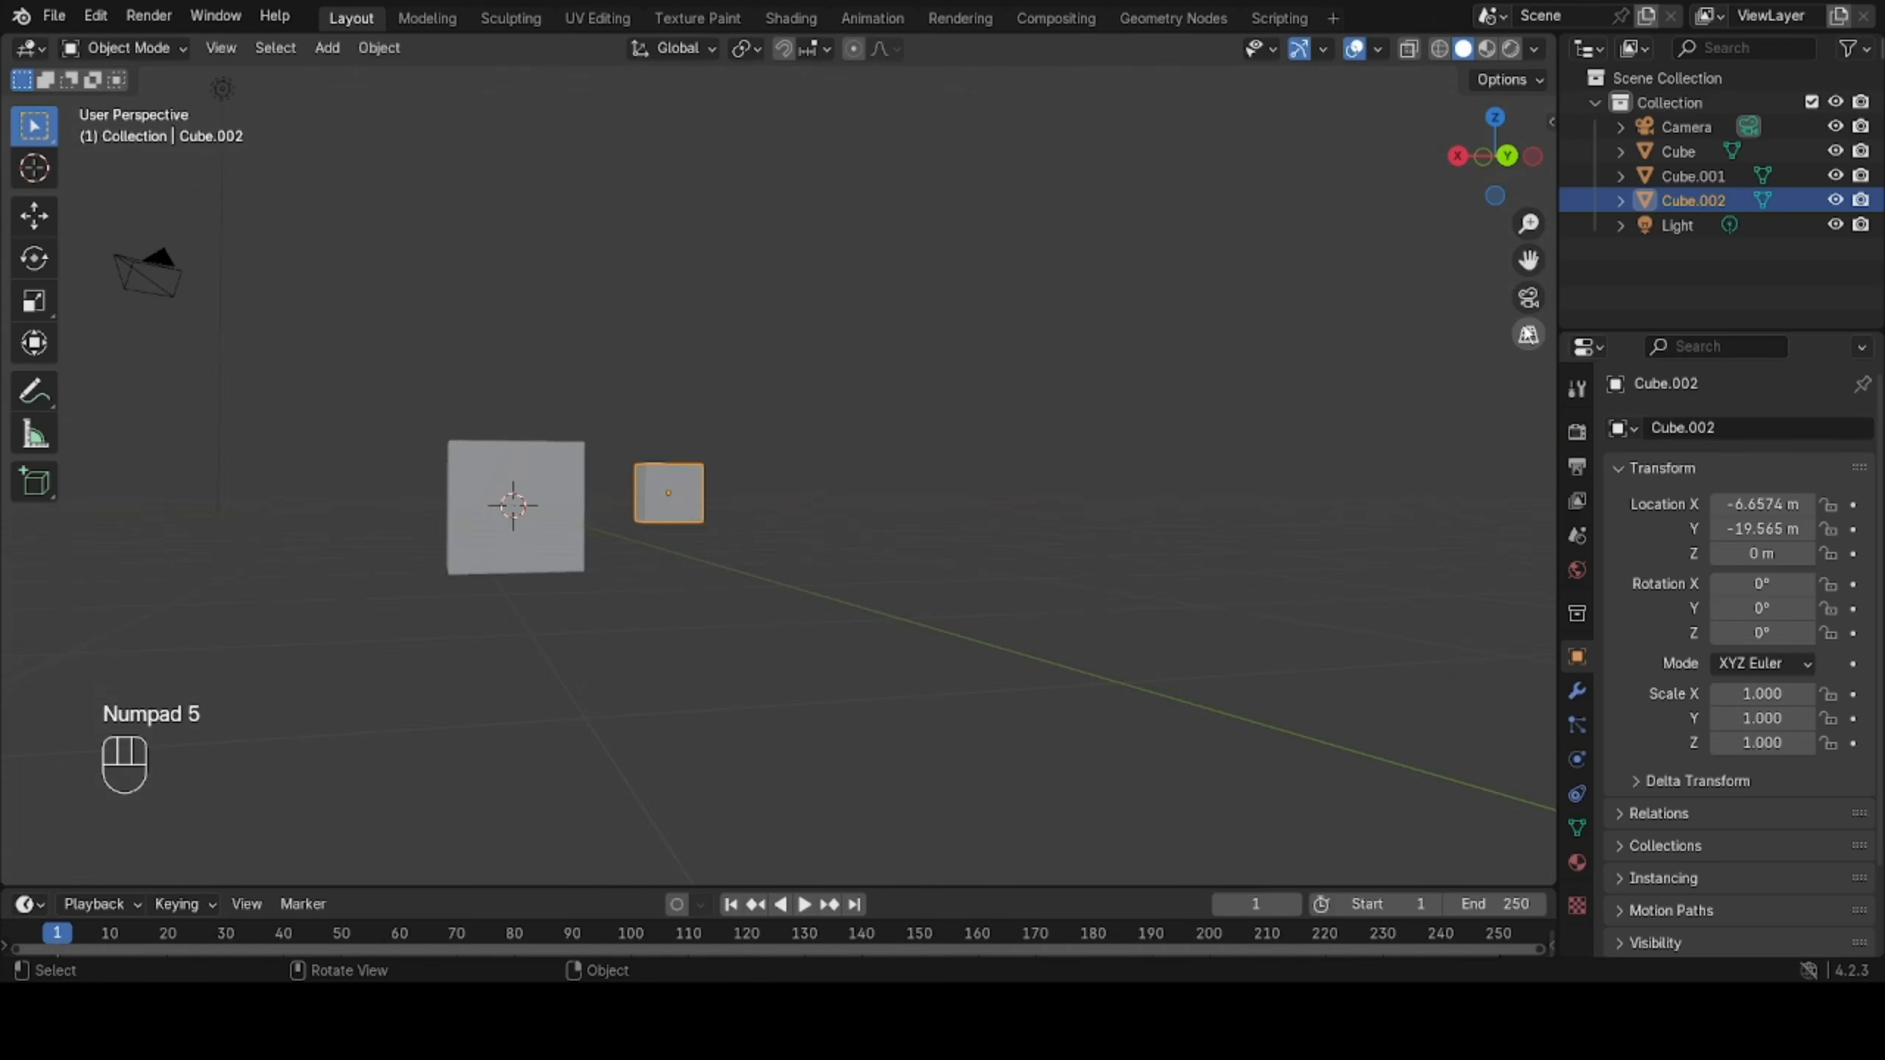
pyautogui.click(1527, 335)
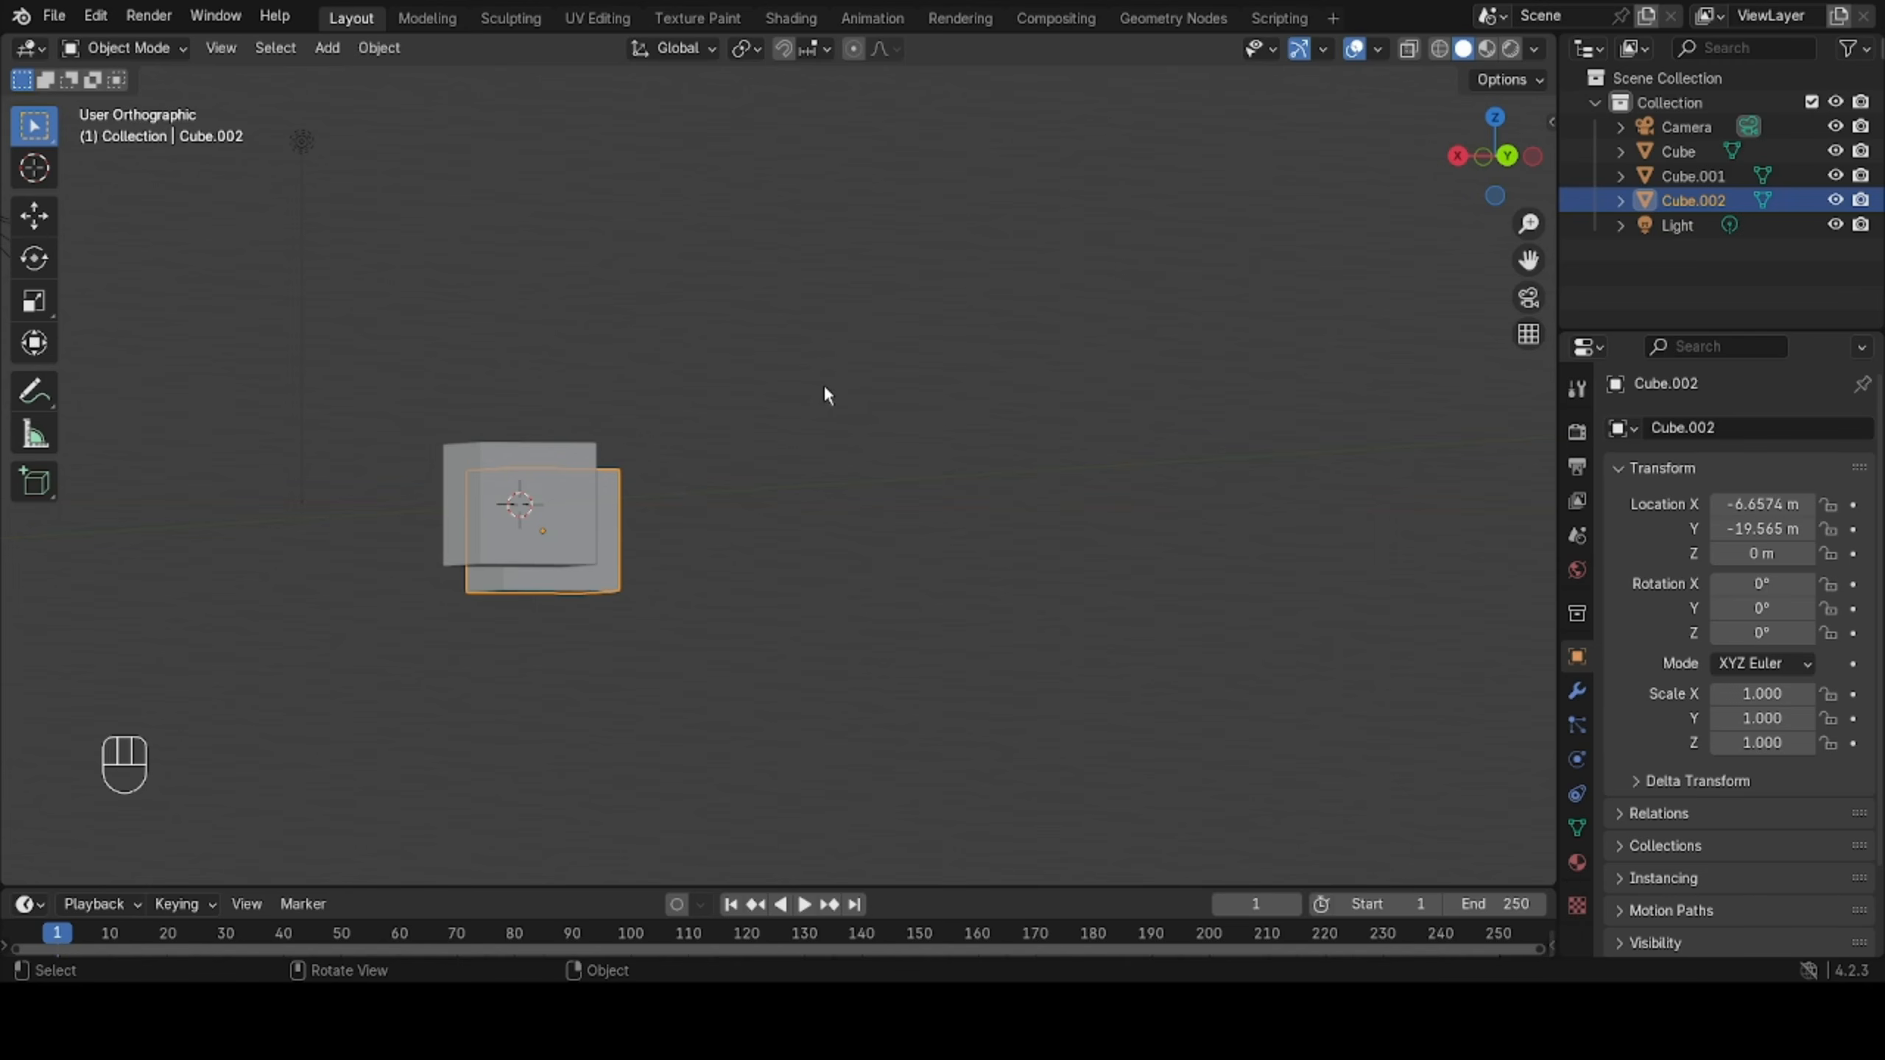
pyautogui.moveTo(825, 389); pyautogui.dragTo(899, 564, button='middle')
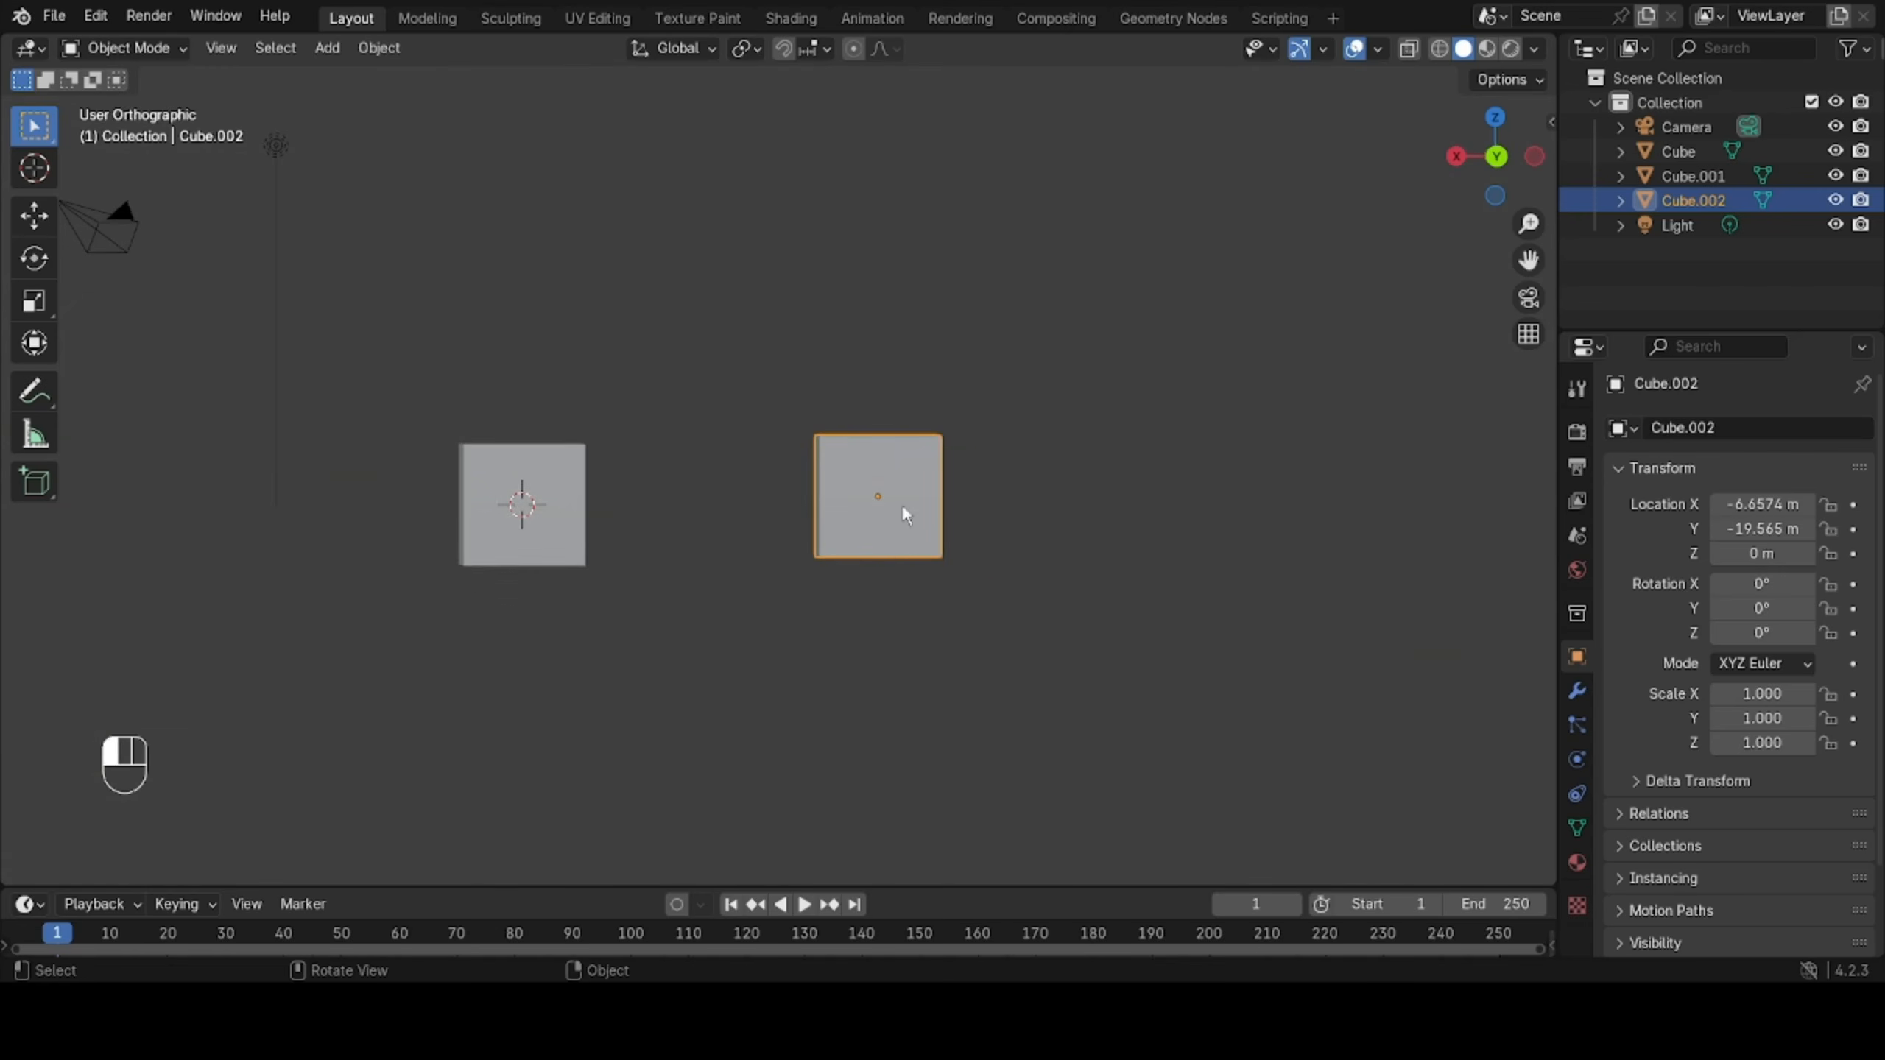
pyautogui.click(493, 469)
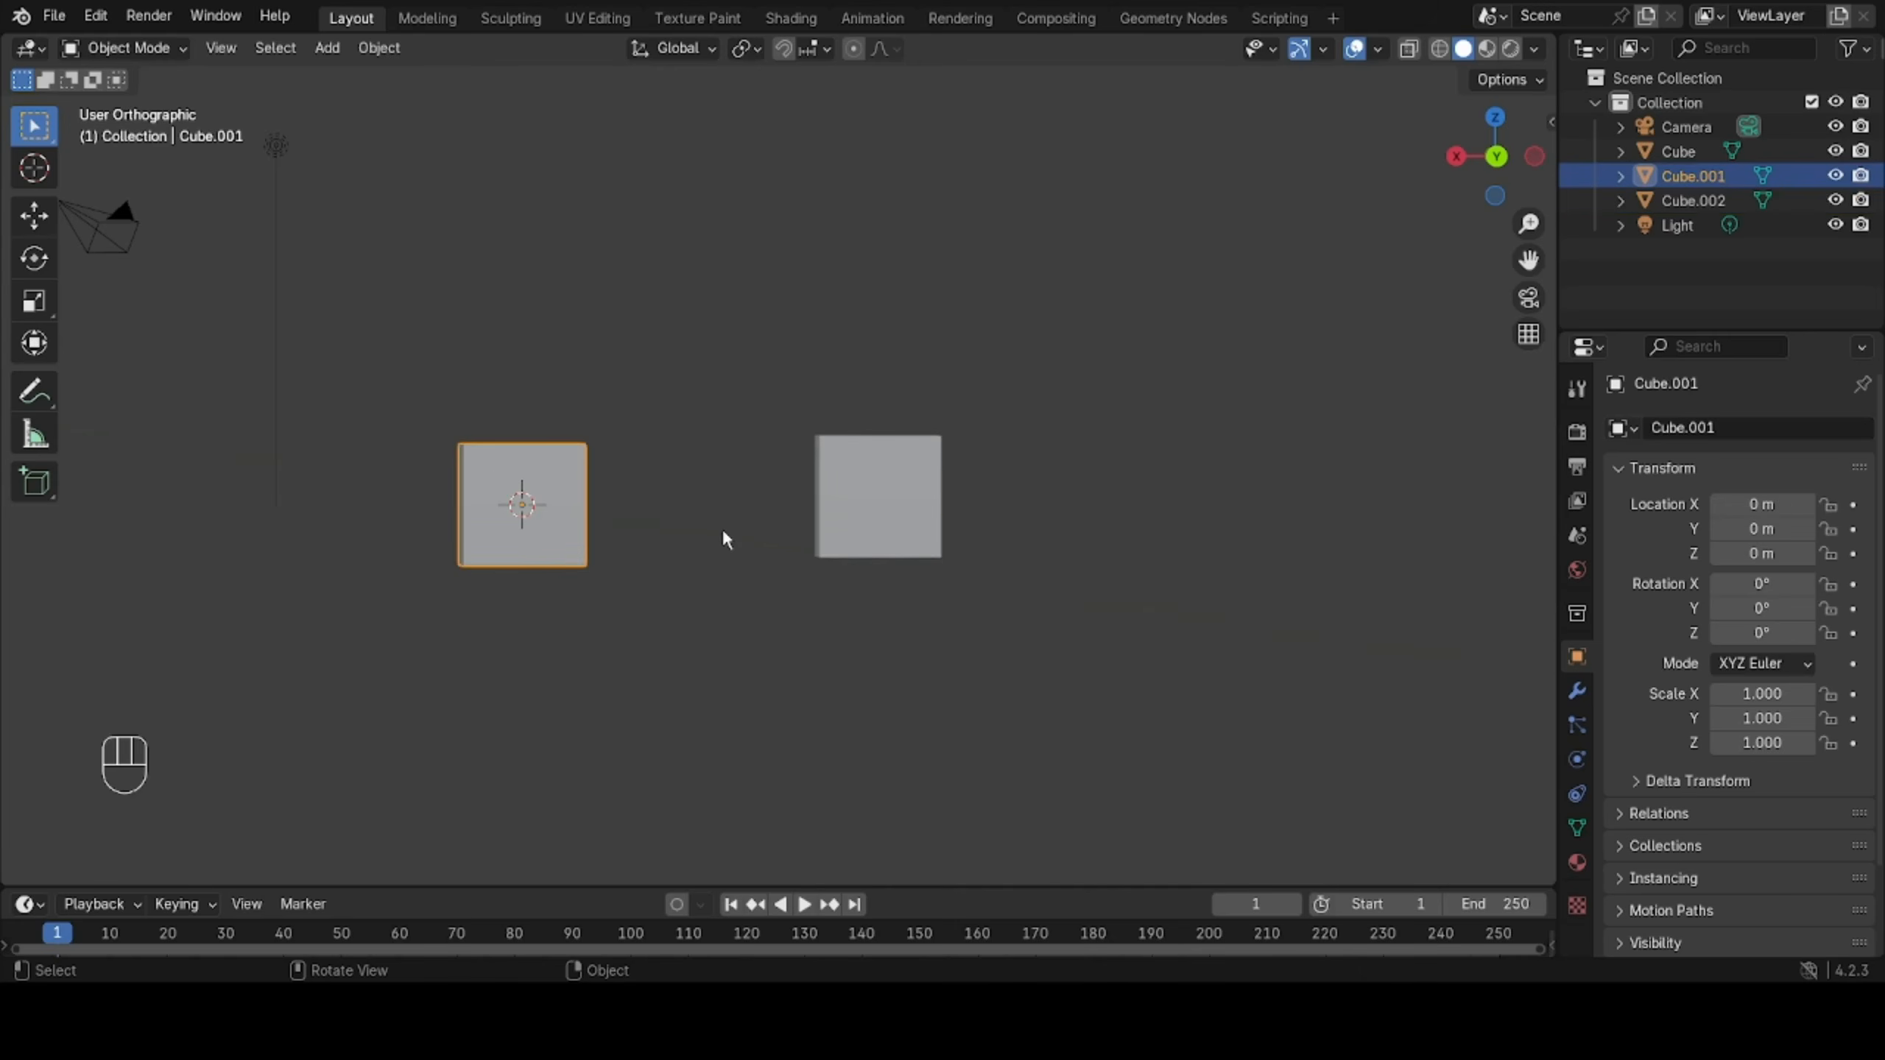
pyautogui.moveTo(725, 534); pyautogui.dragTo(763, 523, button='middle')
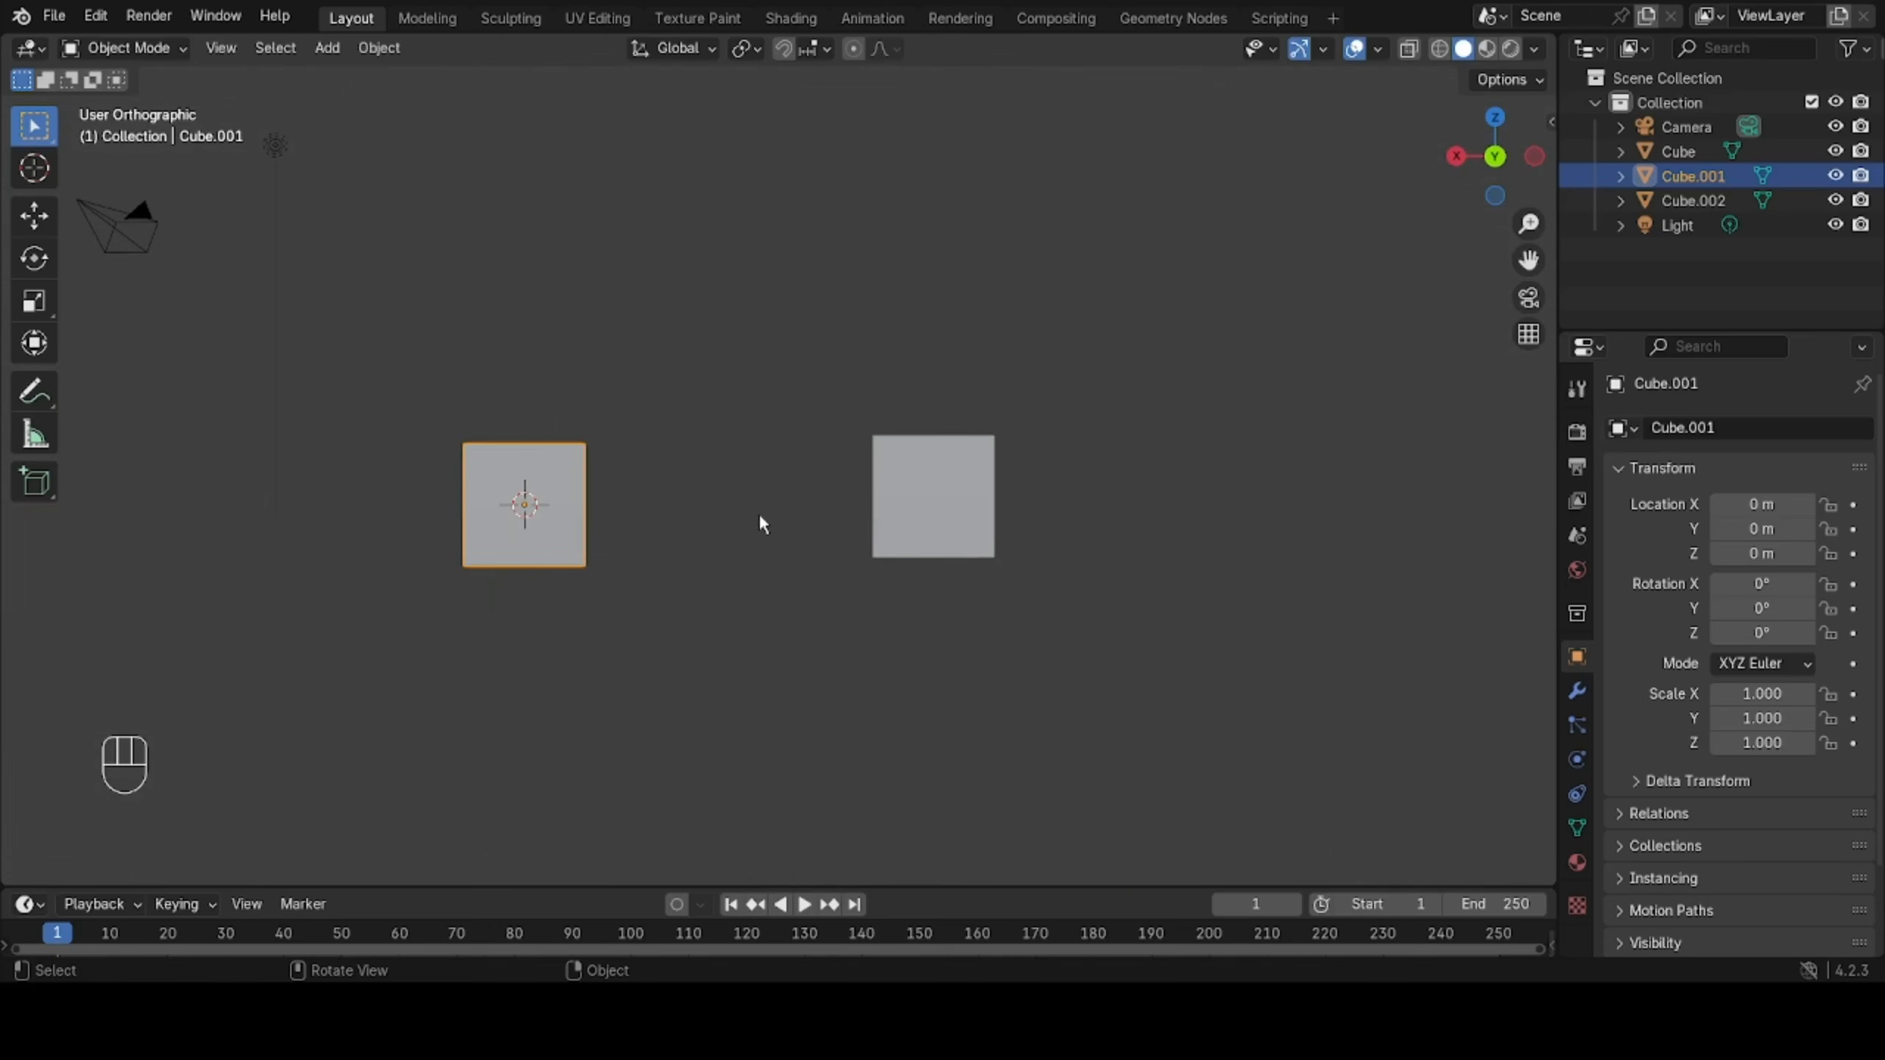
# Return to perspective projection to view both cubes from slightly above, and switch back to orthographic for comparison.
pyautogui.press('KP_5')
pyautogui.moveTo(754, 534); pyautogui.dragTo(719, 584, button='middle')
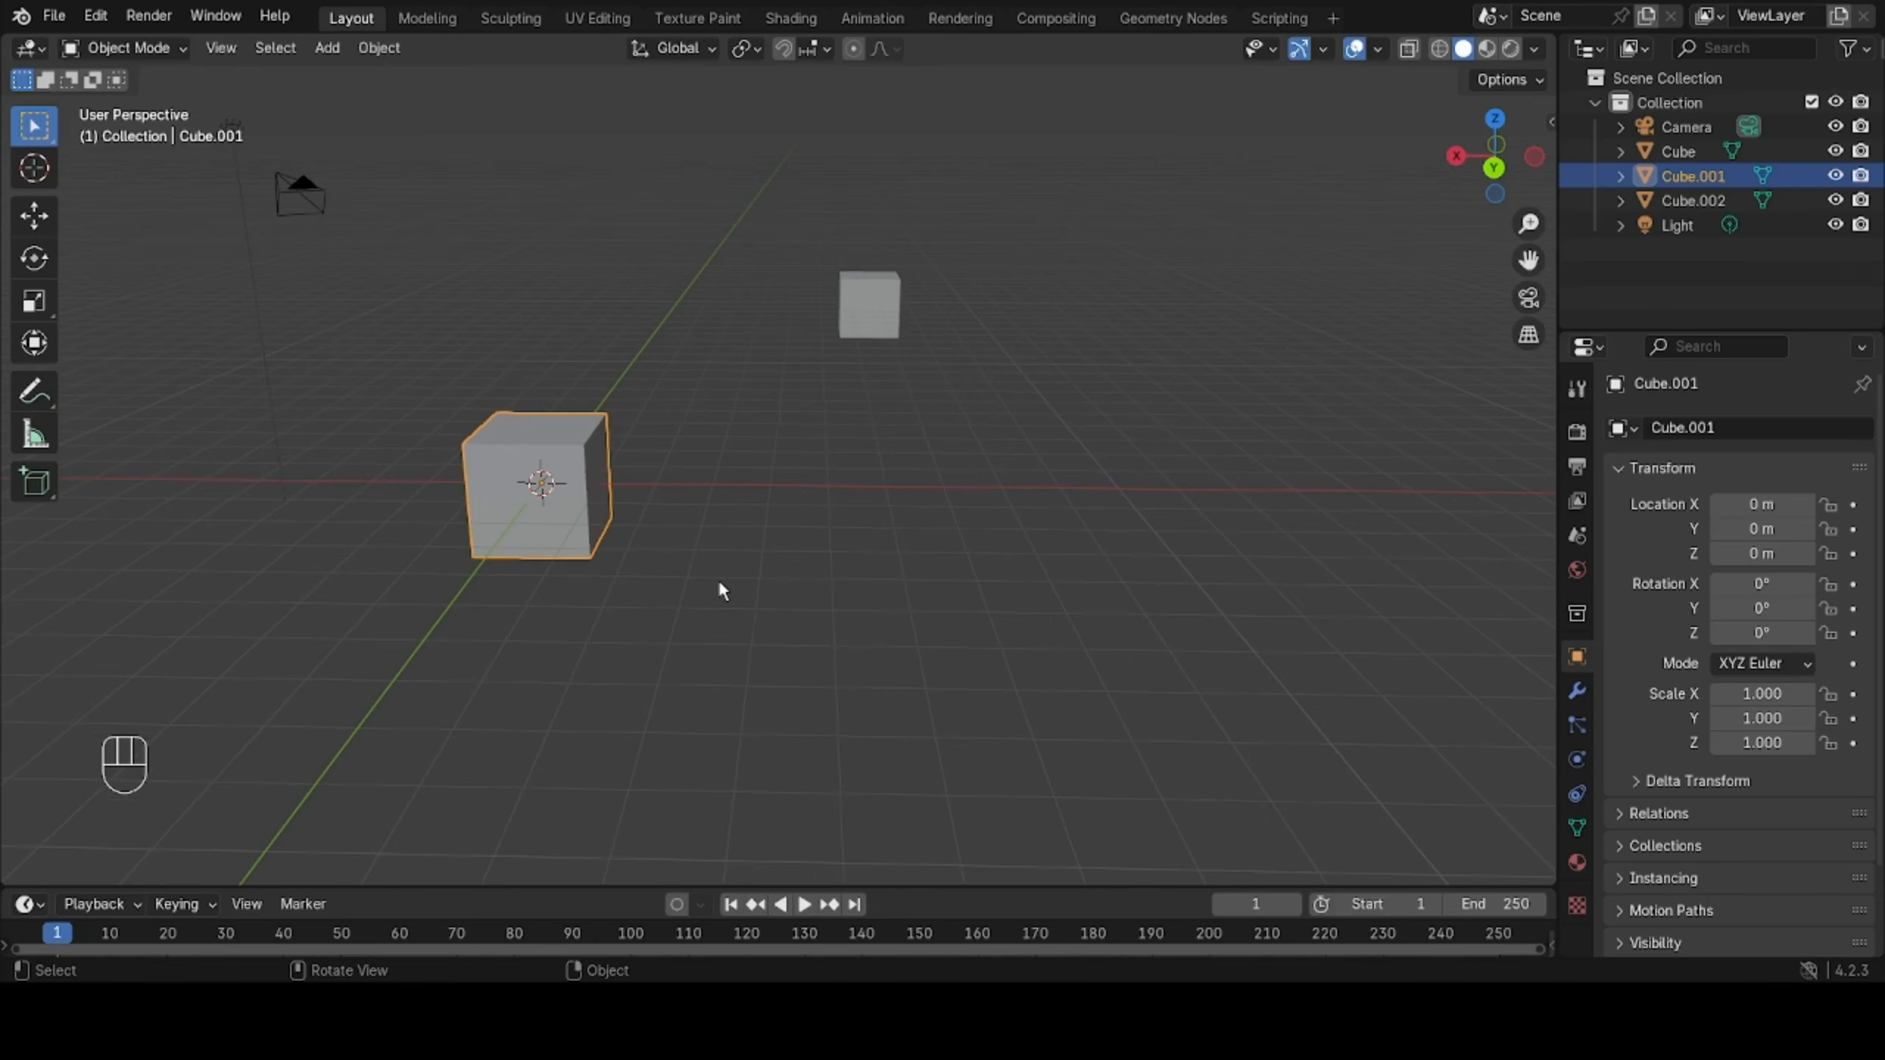
pyautogui.press('KP_5')
pyautogui.moveTo(720, 585); pyautogui.dragTo(758, 503, button='middle')
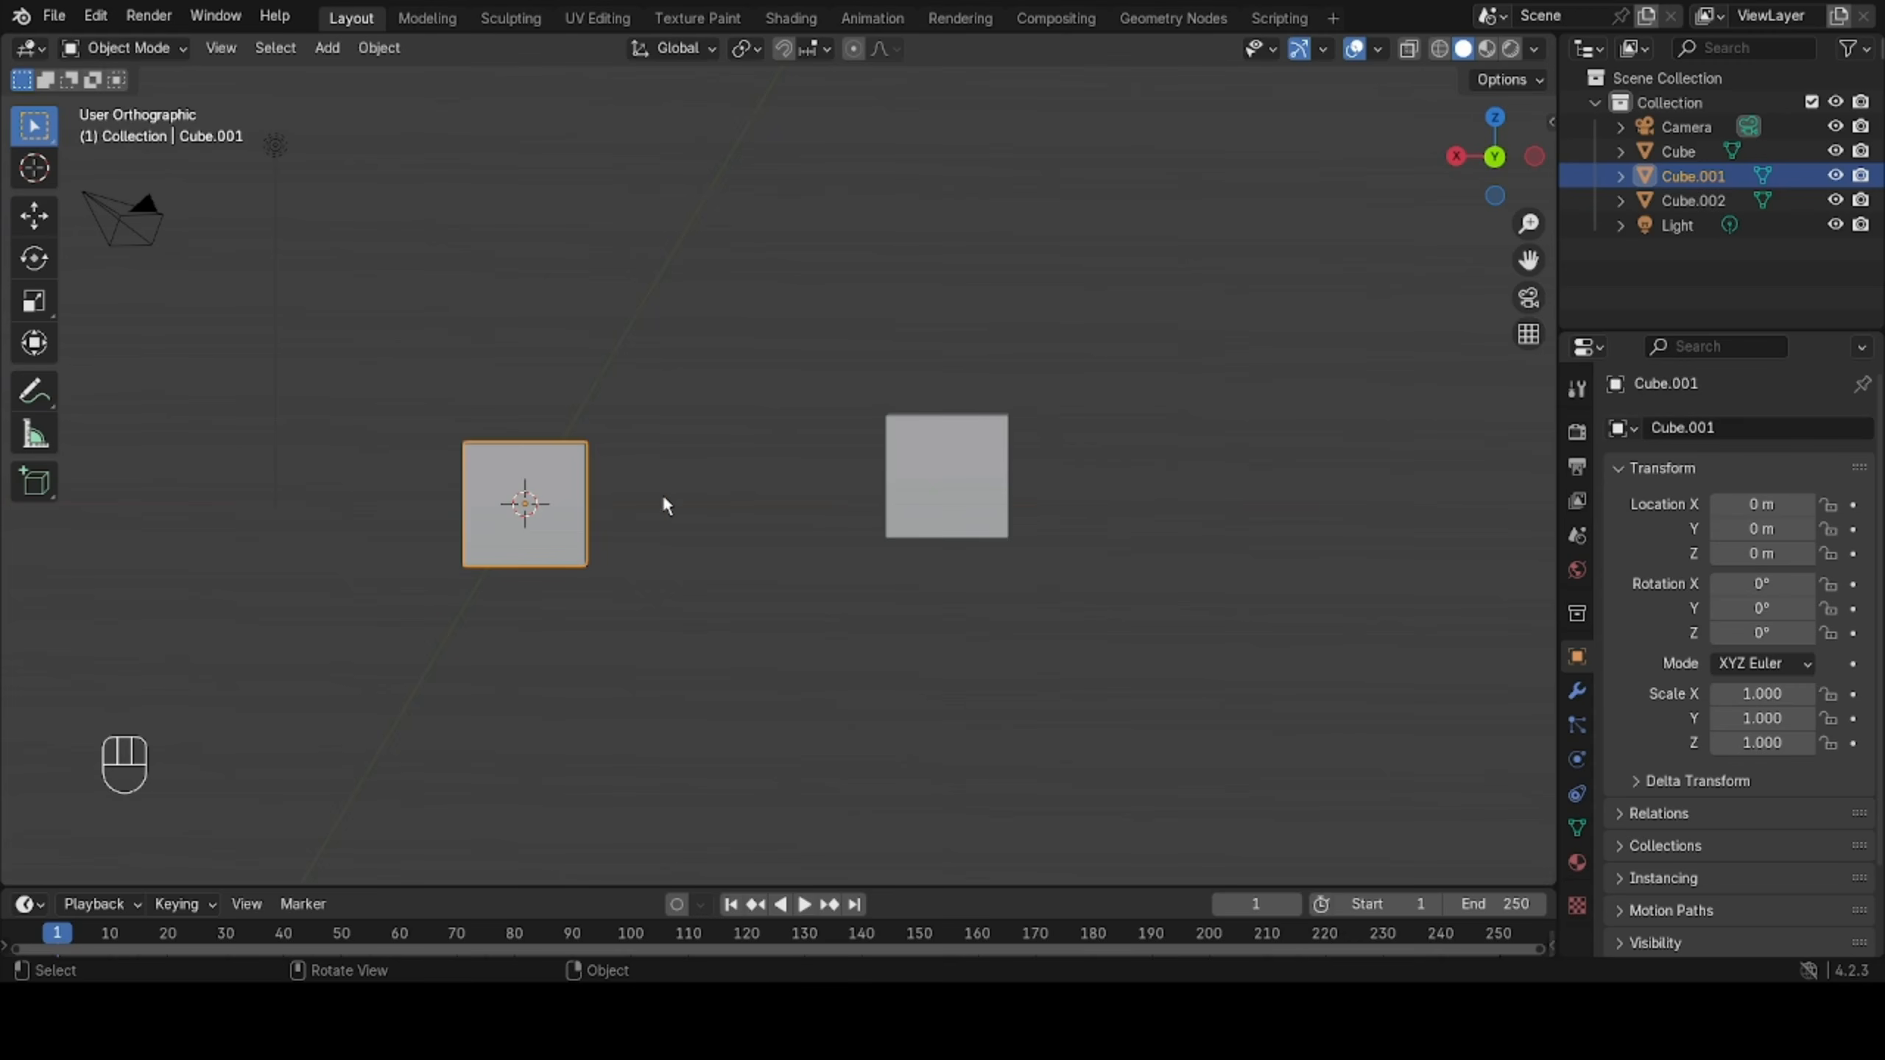
pyautogui.keyDown('shift'); pyautogui.moveTo(748, 524); pyautogui.dragTo(873, 512, button='middle'); pyautogui.keyUp('shift')
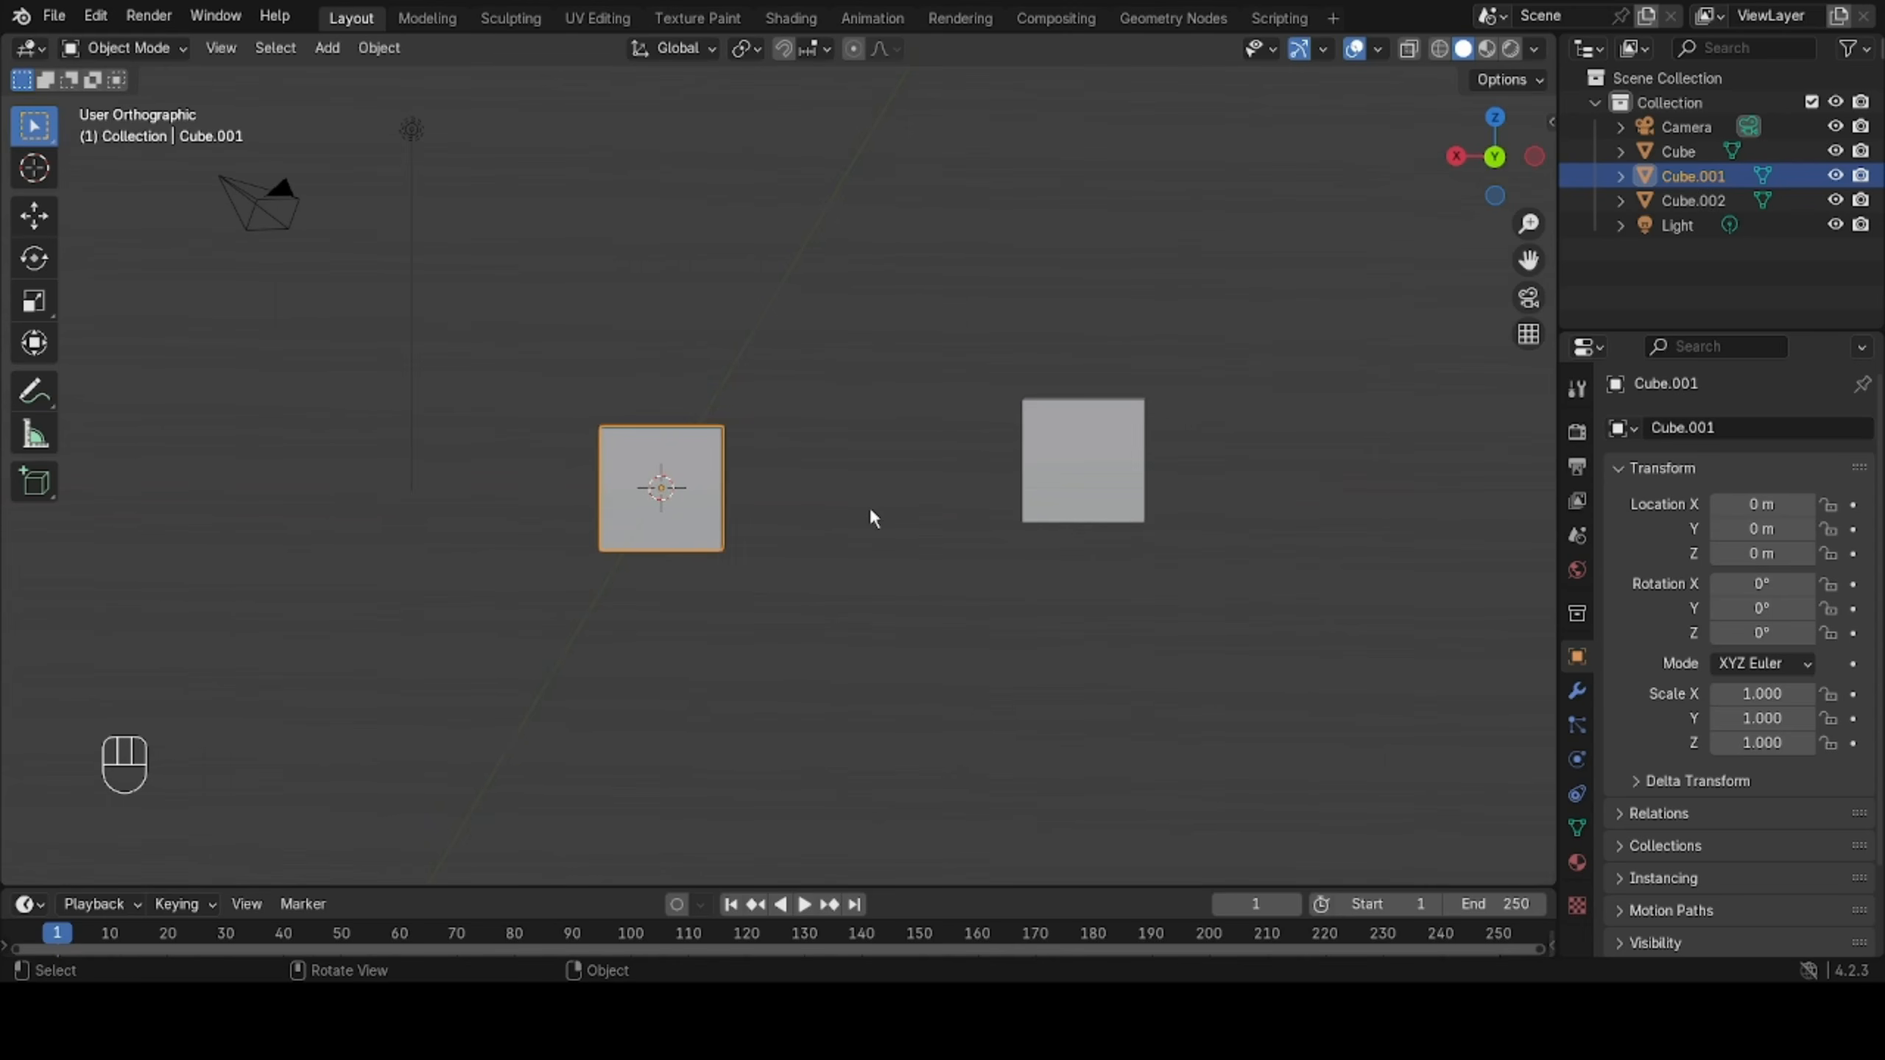
# Box-select the overlapping cubes at the origin and view them from the front in orthographic and in perspective projection.
pyautogui.moveTo(498, 633); pyautogui.dragTo(813, 346)
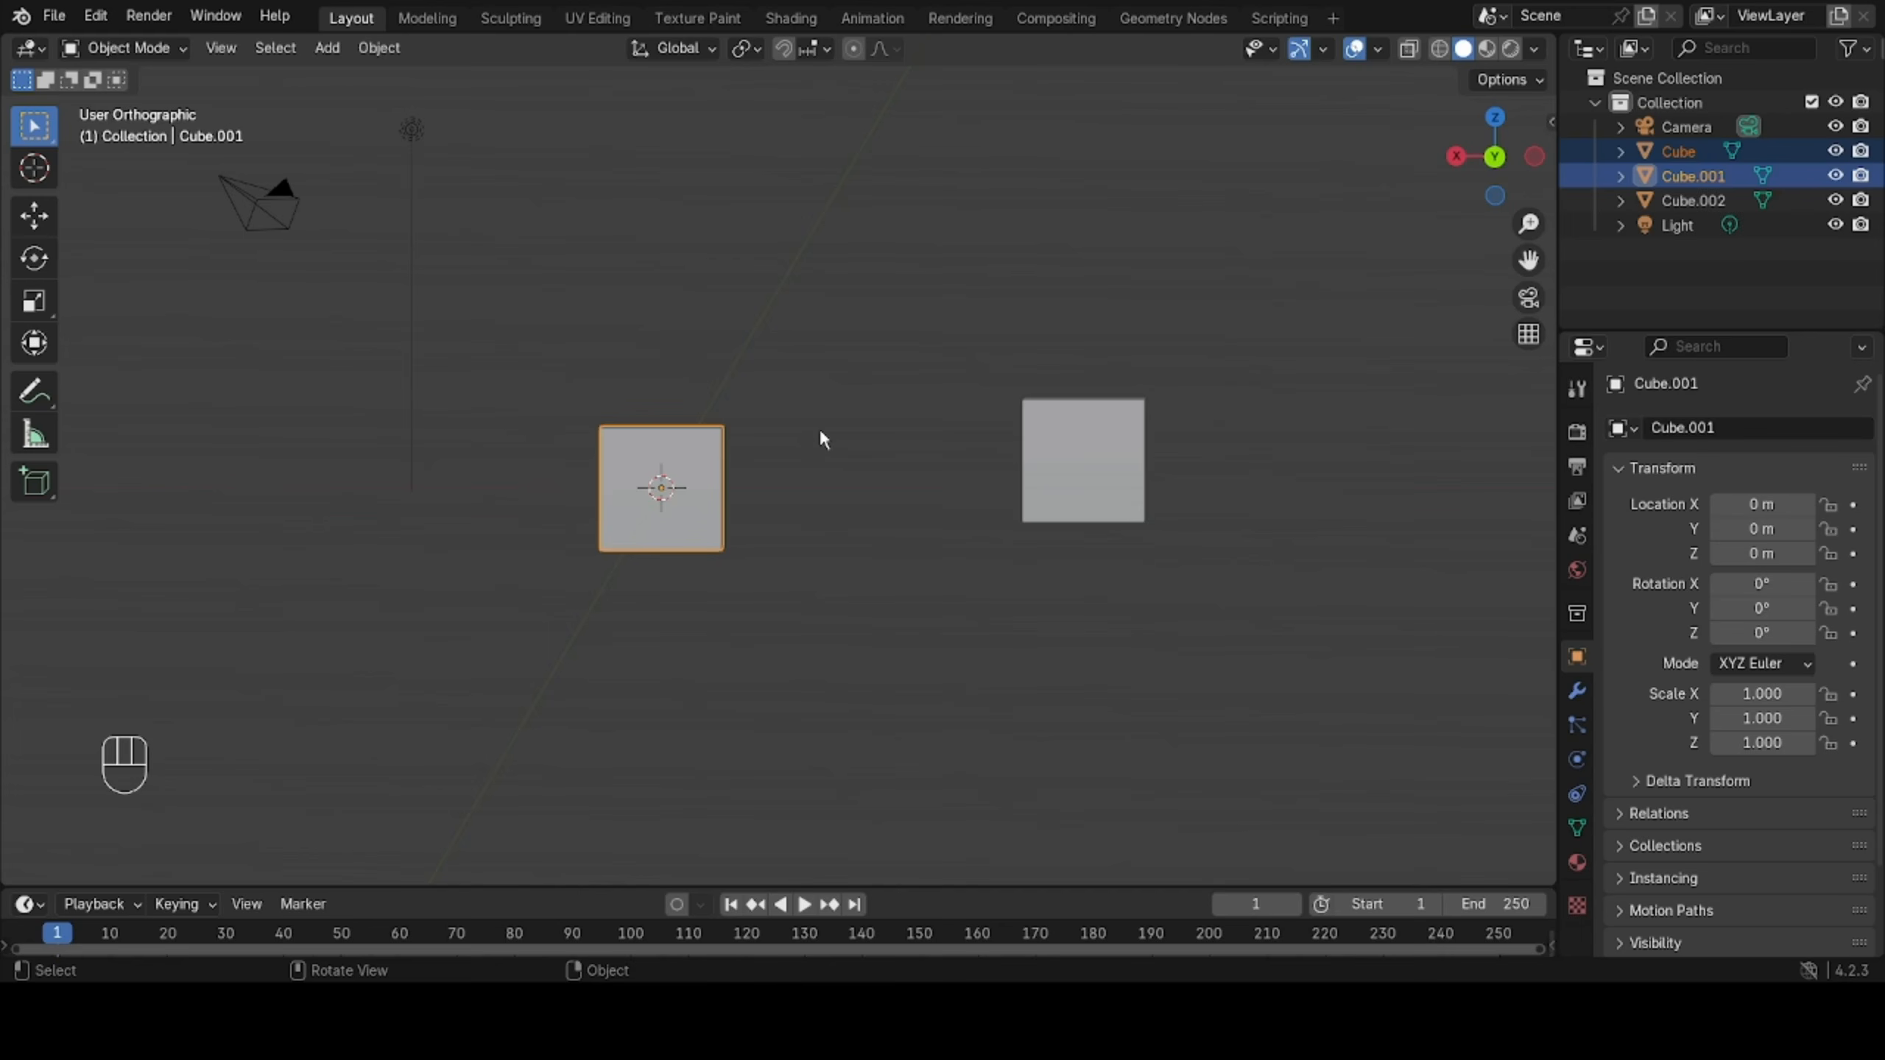
pyautogui.press('KP_1')
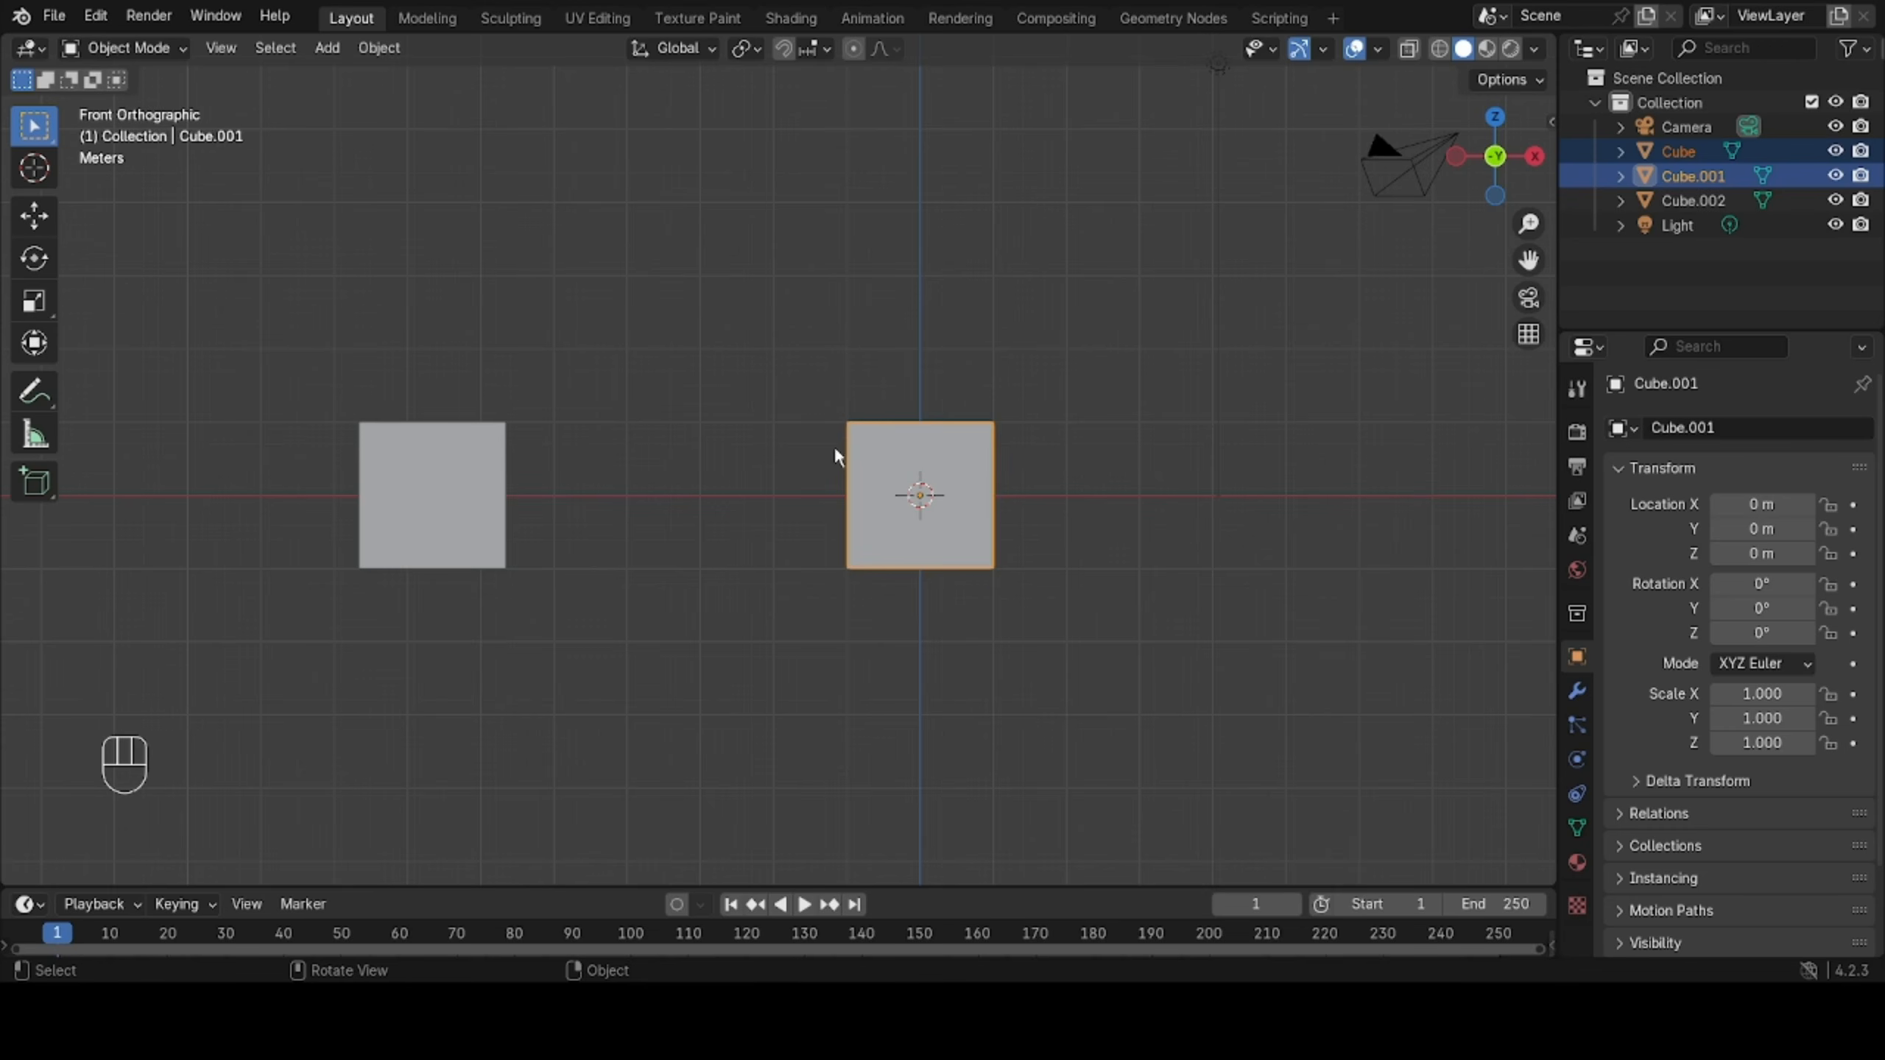
pyautogui.press('KP_5')
pyautogui.moveTo(1036, 484); pyautogui.dragTo(840, 494, button='middle')
pyautogui.press('KP_1')
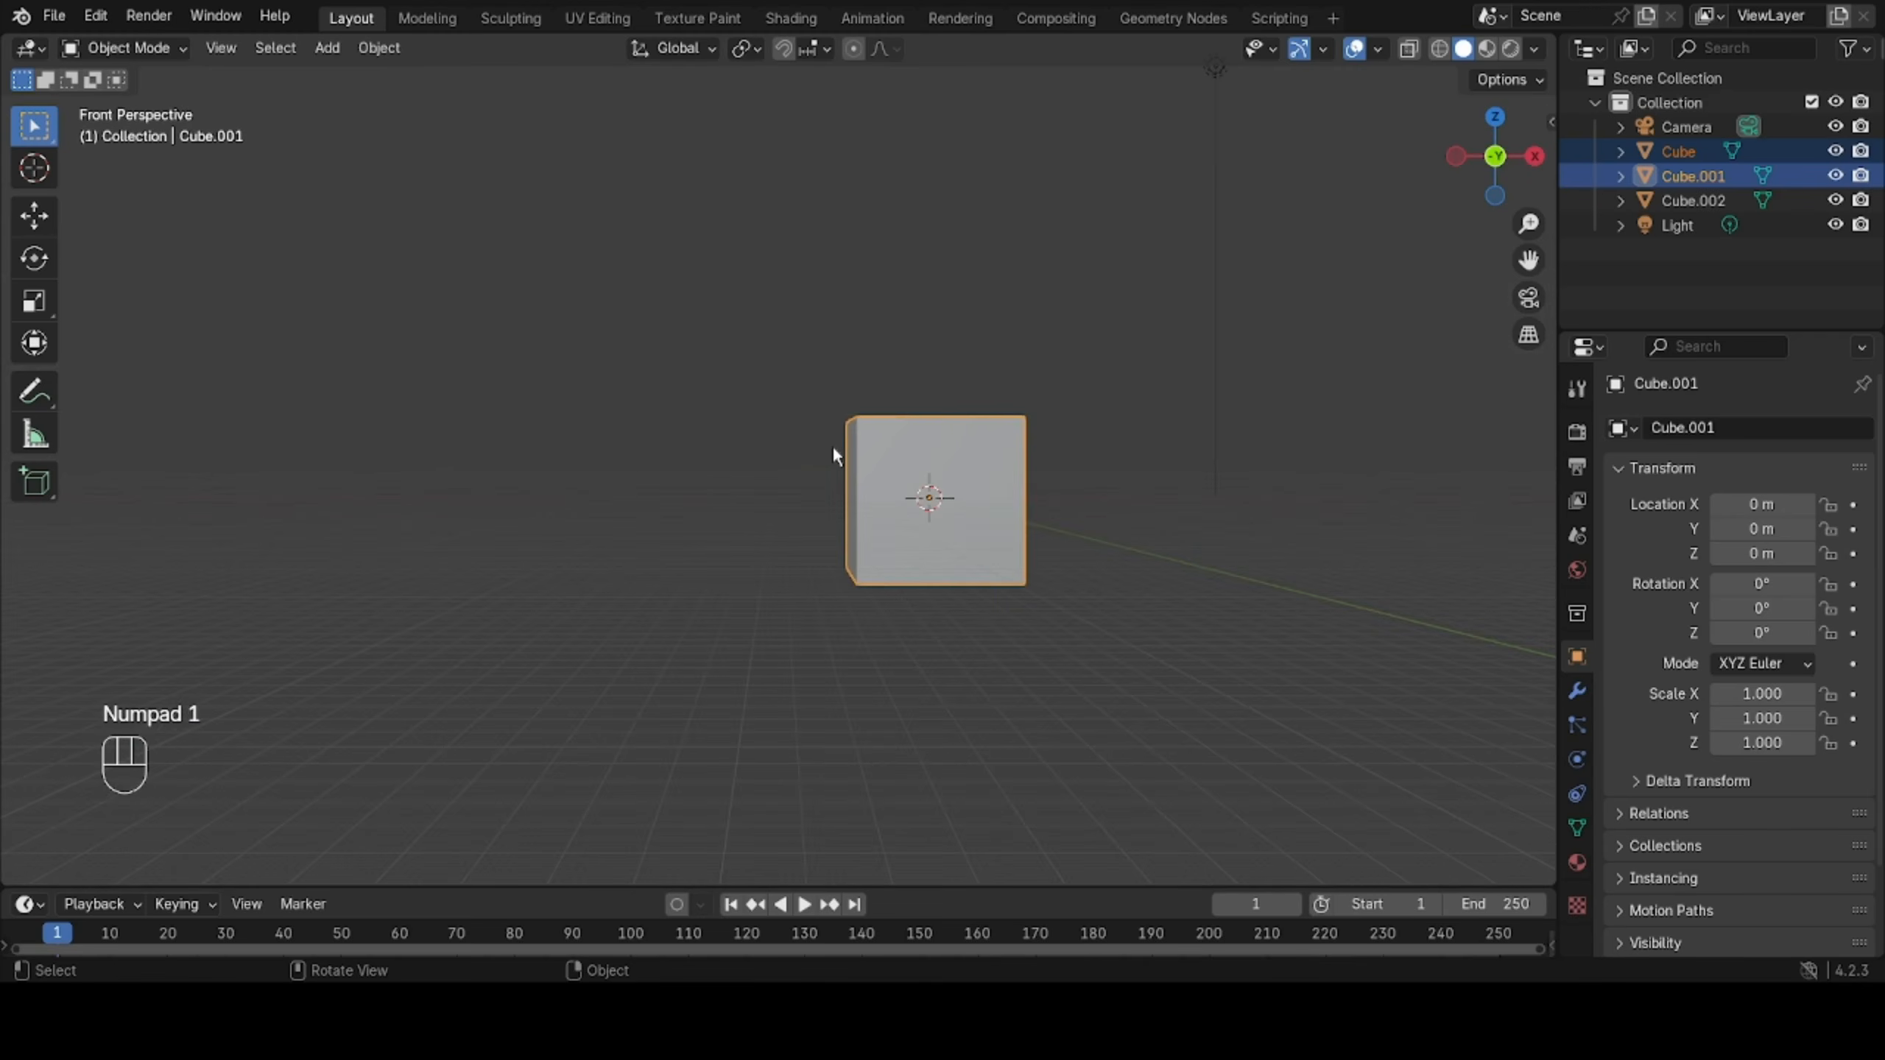
# View the selected cubes from the right, top and bottom standard viewpoints, and leave the bottom view.
pyautogui.press('KP_3')
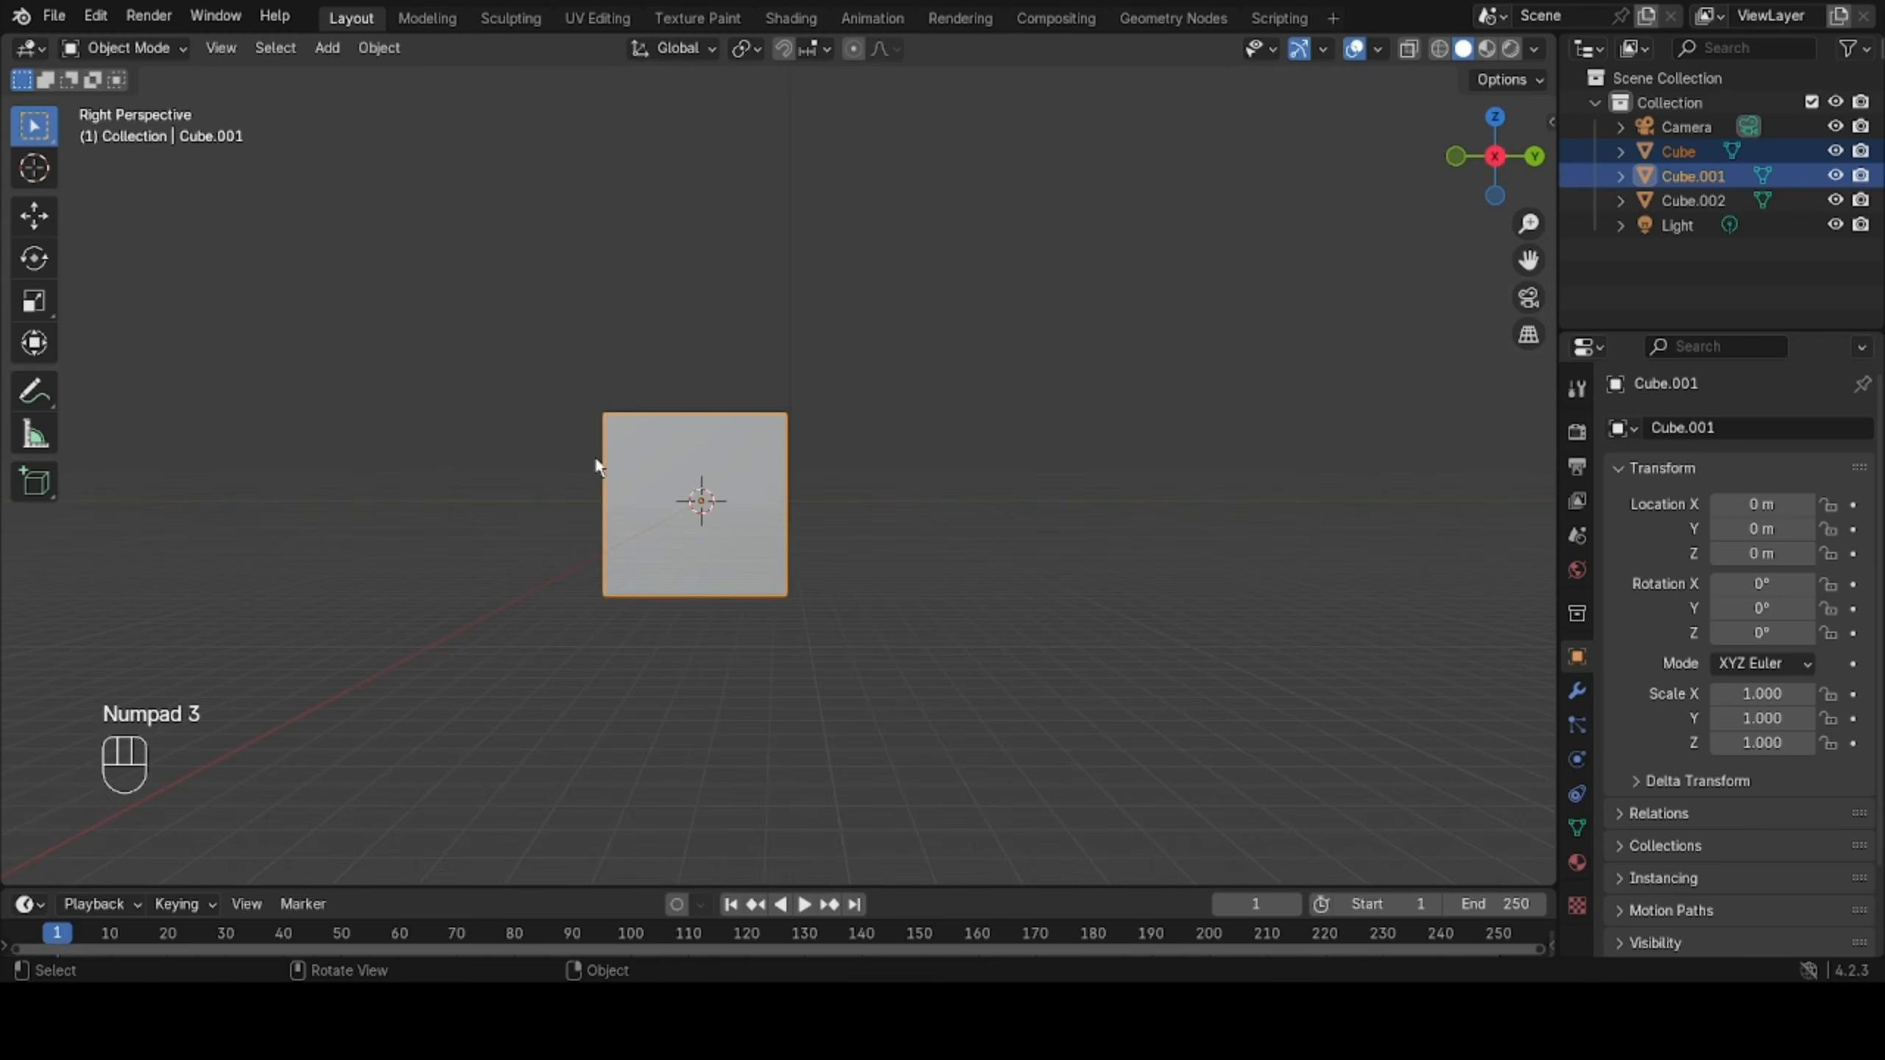
pyautogui.press('KP_7')
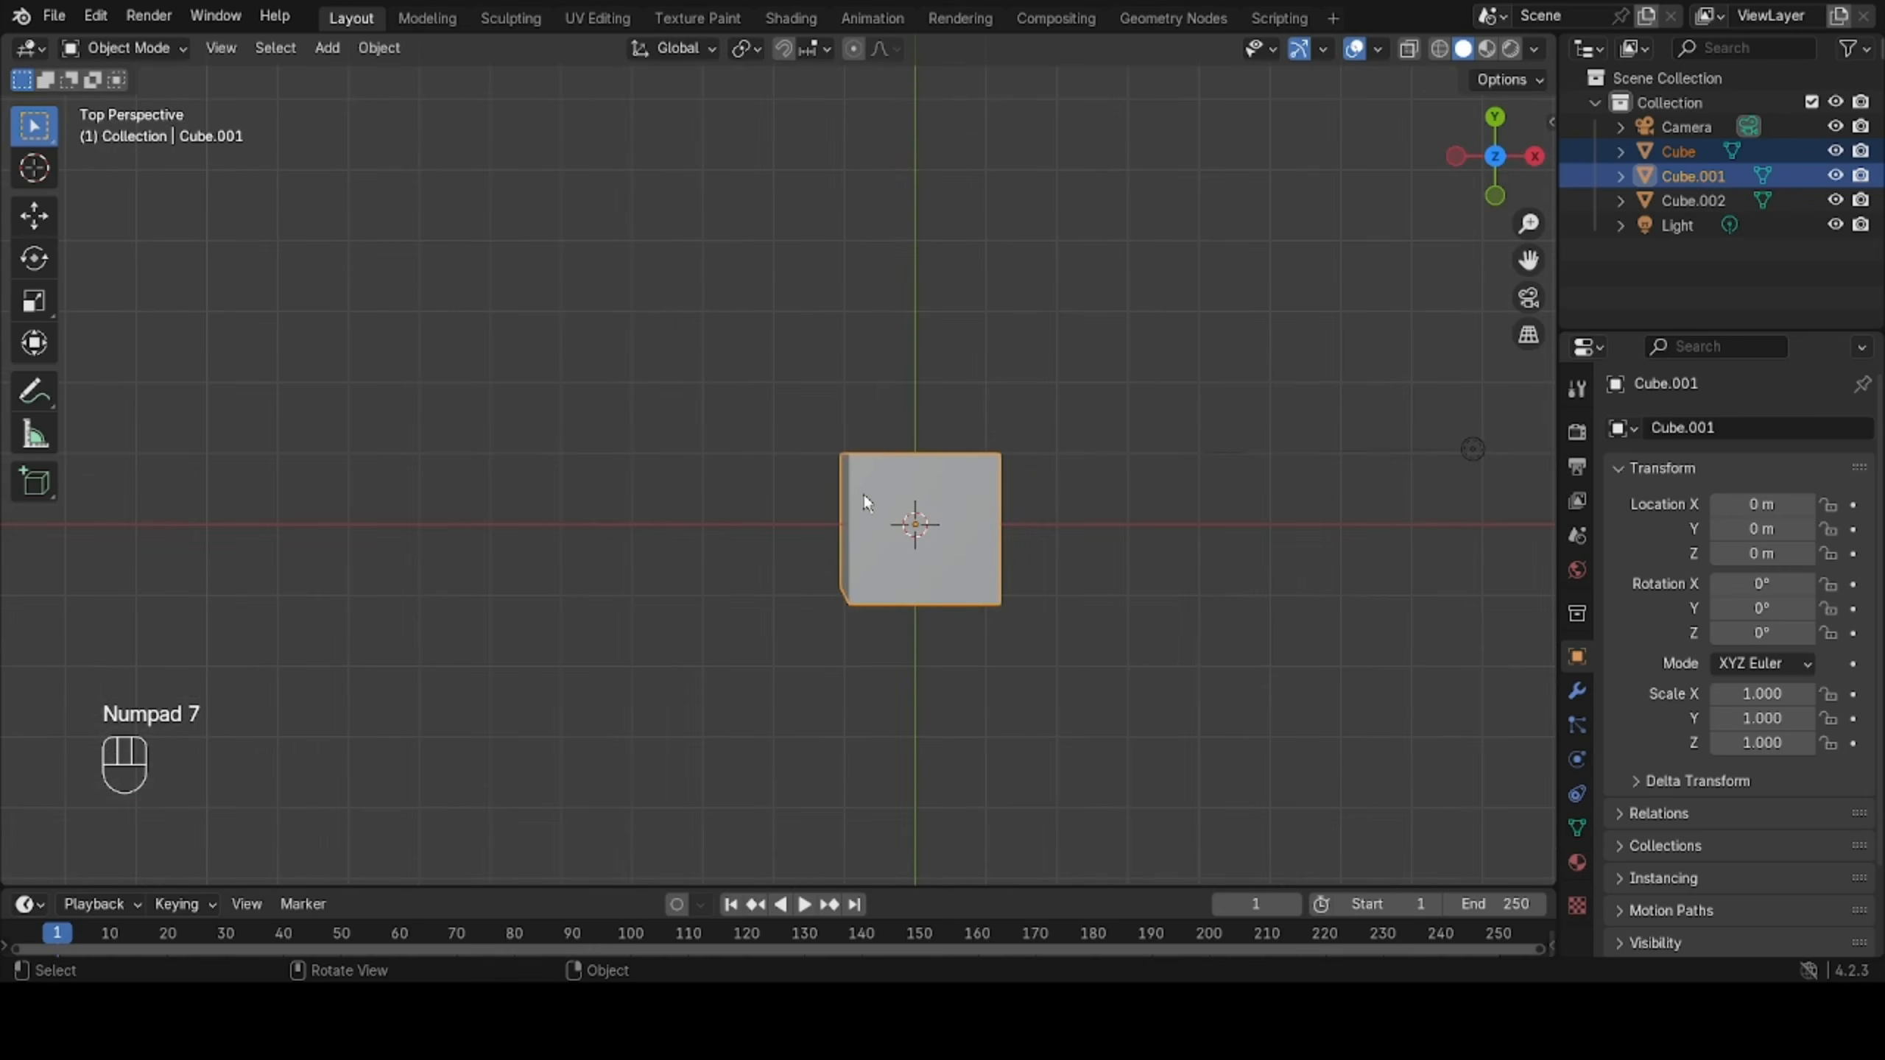
pyautogui.press('KP_9')
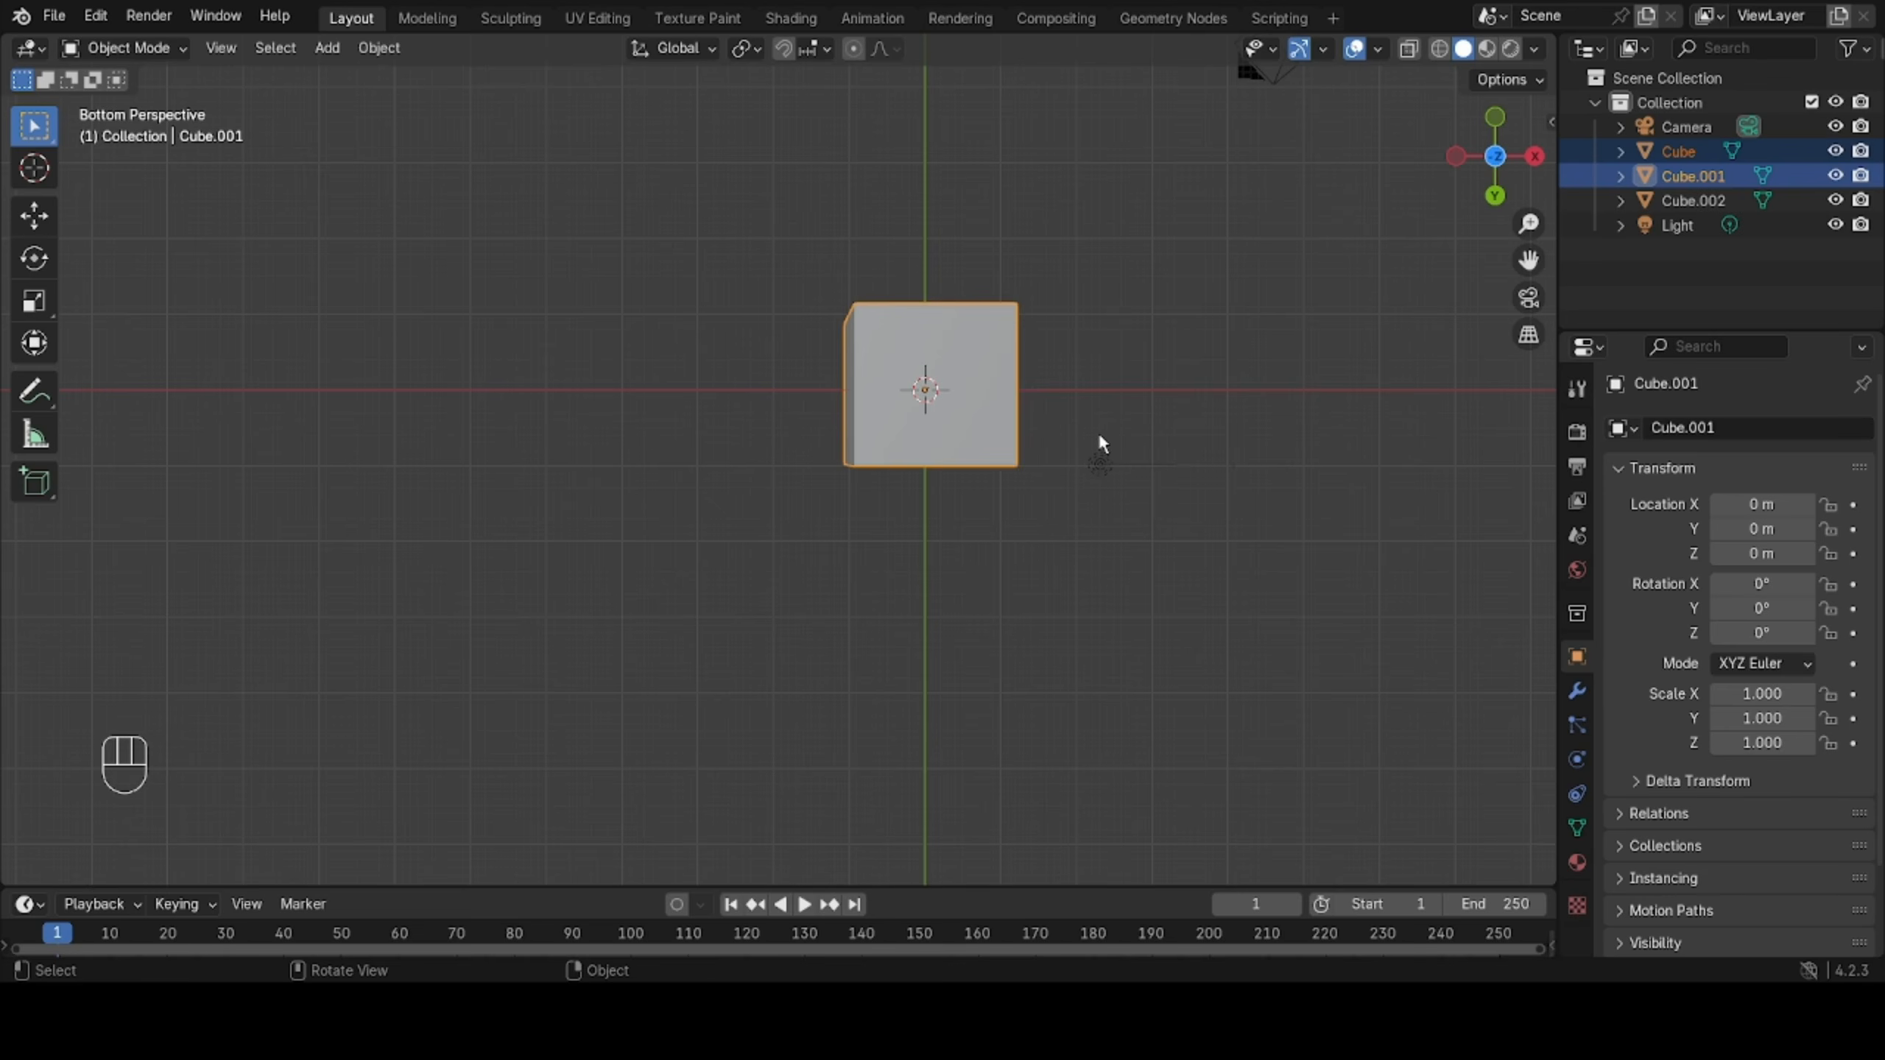
pyautogui.scroll(-4, 1032, 503)
pyautogui.moveTo(1033, 503); pyautogui.dragTo(1090, 479, button='middle')
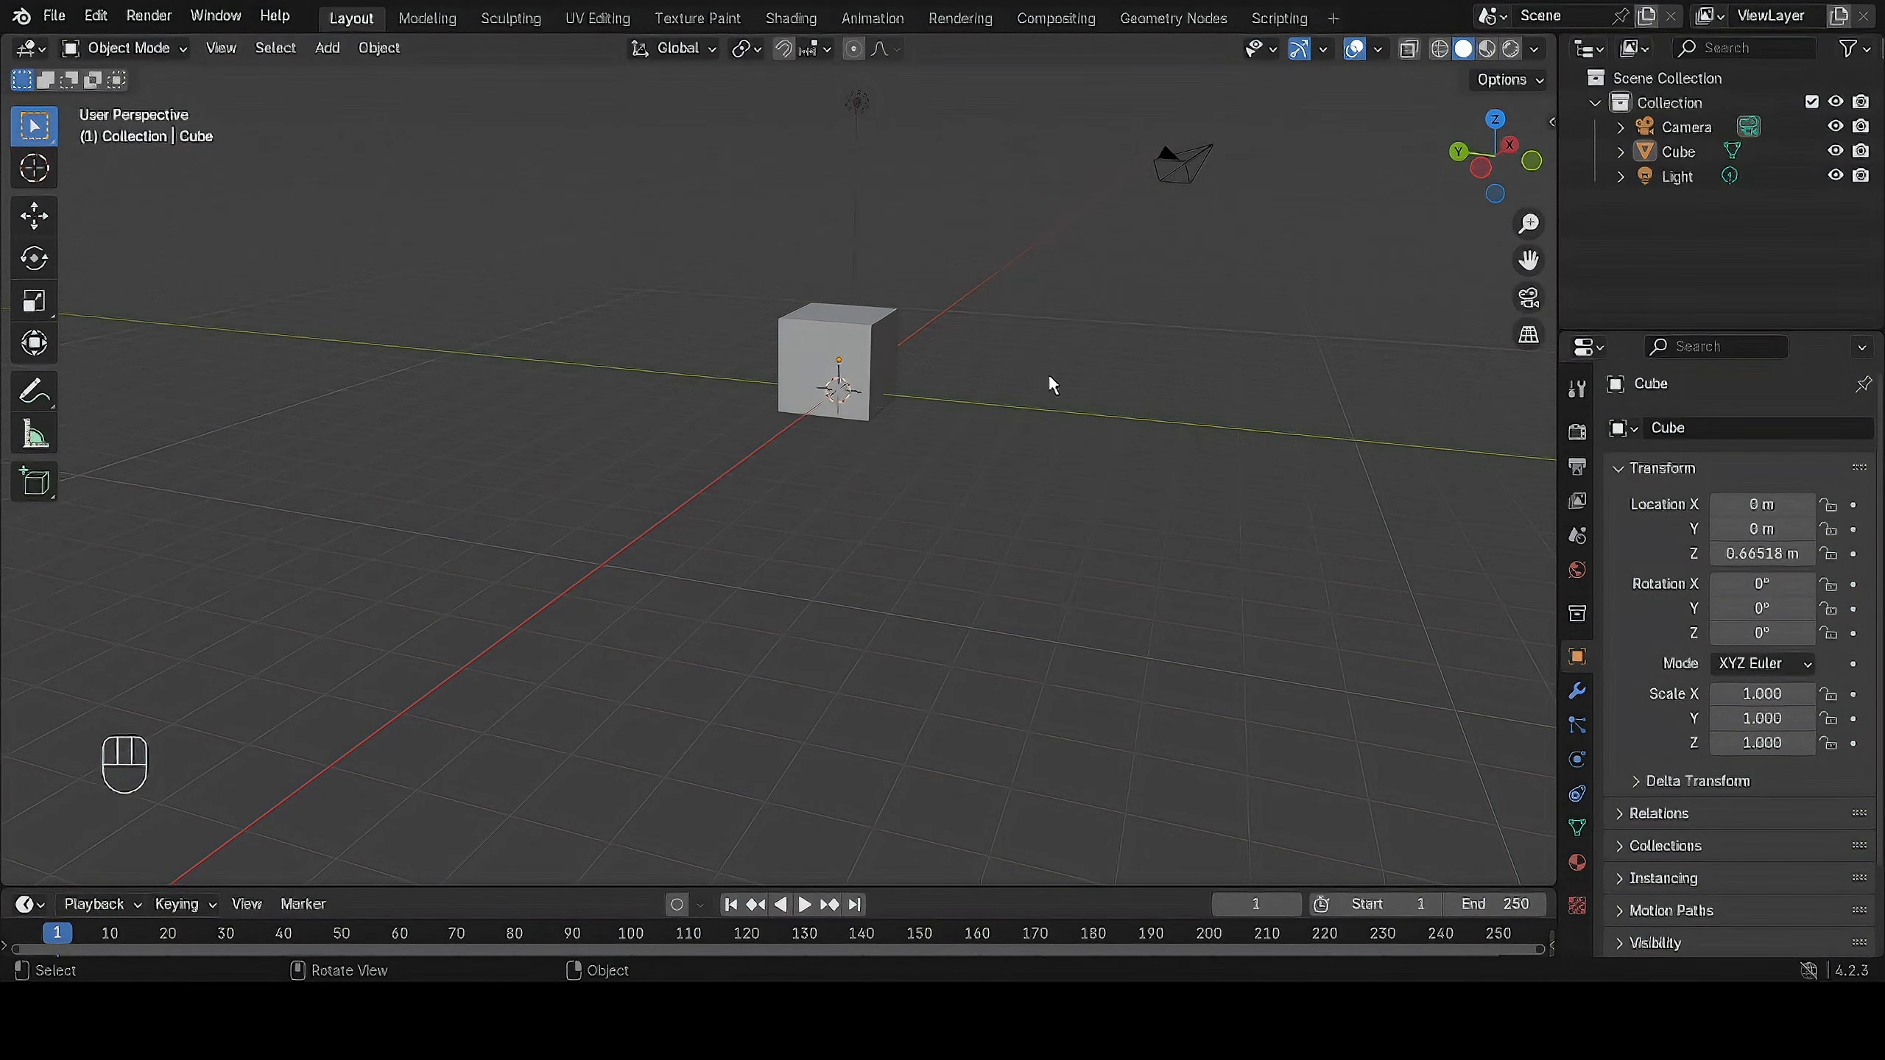
pyautogui.moveTo(1063, 364); pyautogui.dragTo(910, 429, button='middle')
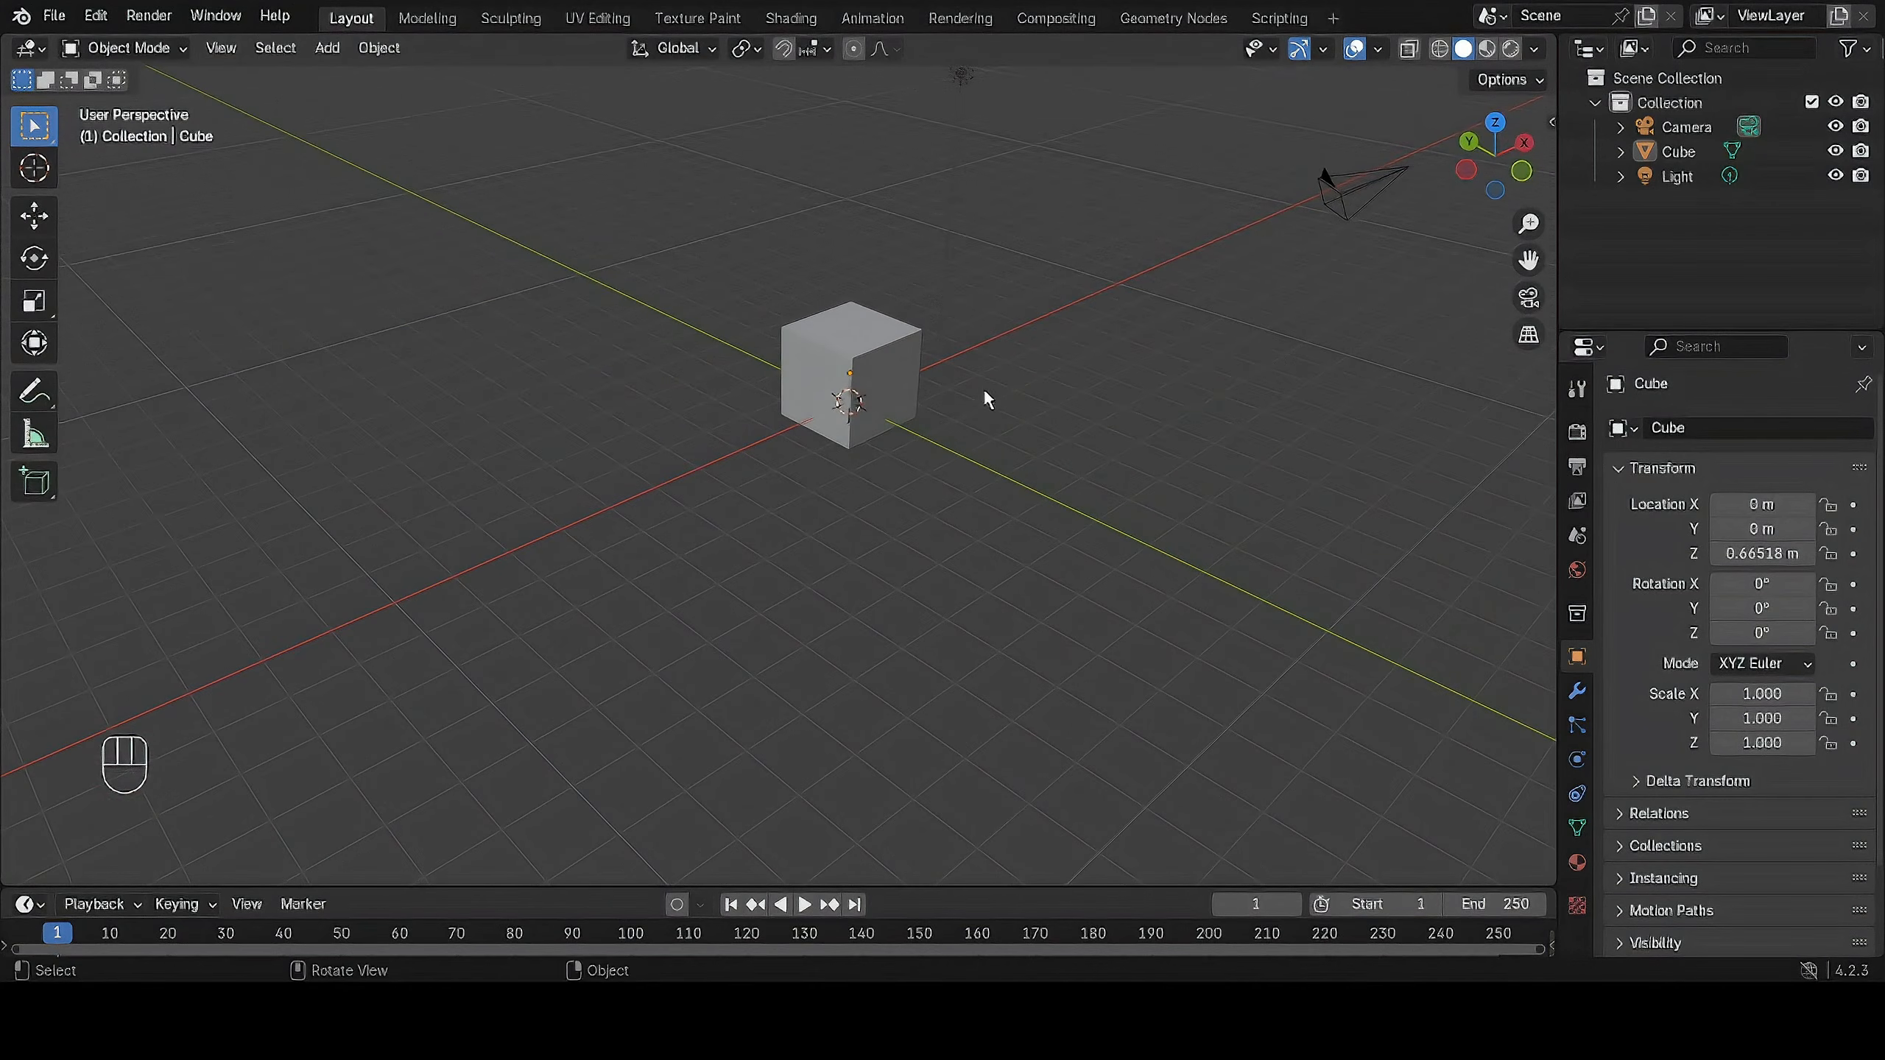
# Select the cube at the origin, view it up close and from another side, and deselect it.
pyautogui.moveTo(976, 515); pyautogui.dragTo(617, 261)
pyautogui.click(1028, 435)
pyautogui.moveTo(977, 463); pyautogui.dragTo(1045, 529, button='middle')
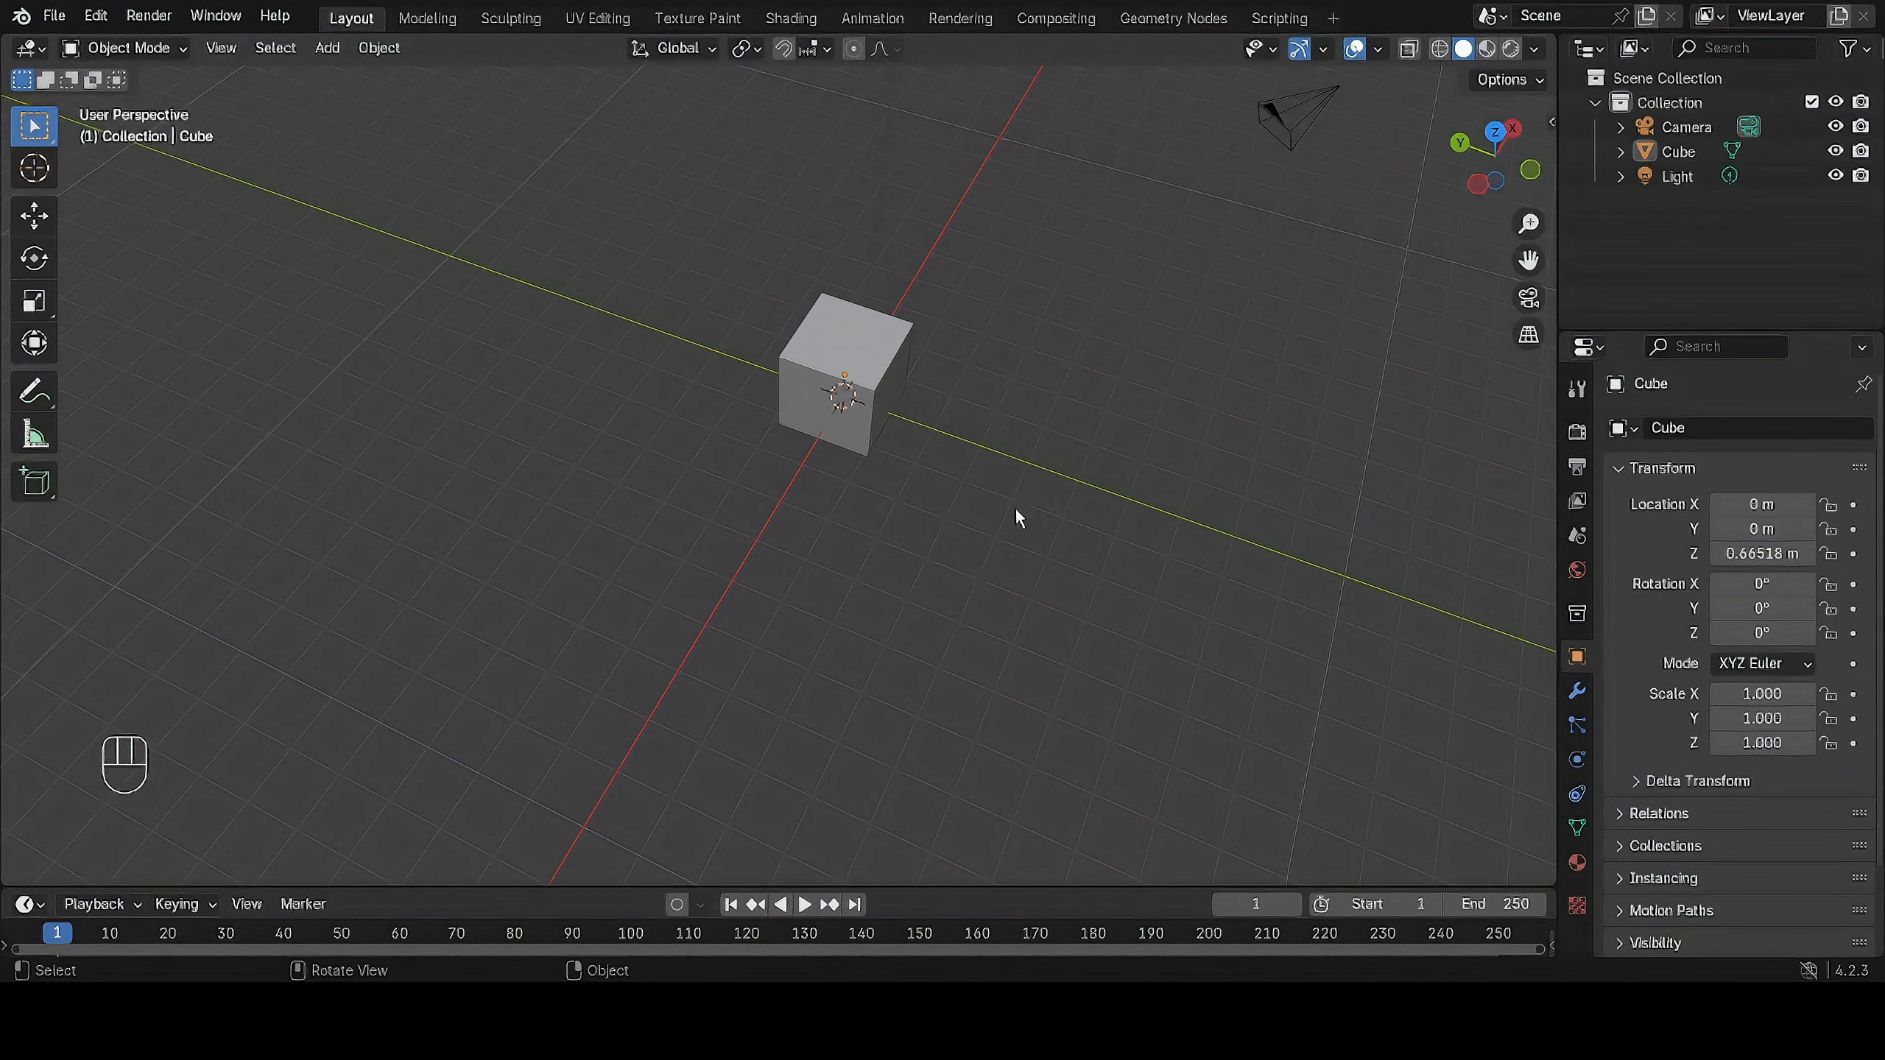
pyautogui.moveTo(1007, 531); pyautogui.dragTo(951, 472)
pyautogui.moveTo(885, 349)
pyautogui.mouseDown(button='middle')
pyautogui.moveTo(976, 362)
pyautogui.moveTo(892, 349)
pyautogui.mouseUp(button='middle')
pyautogui.click(841, 338)
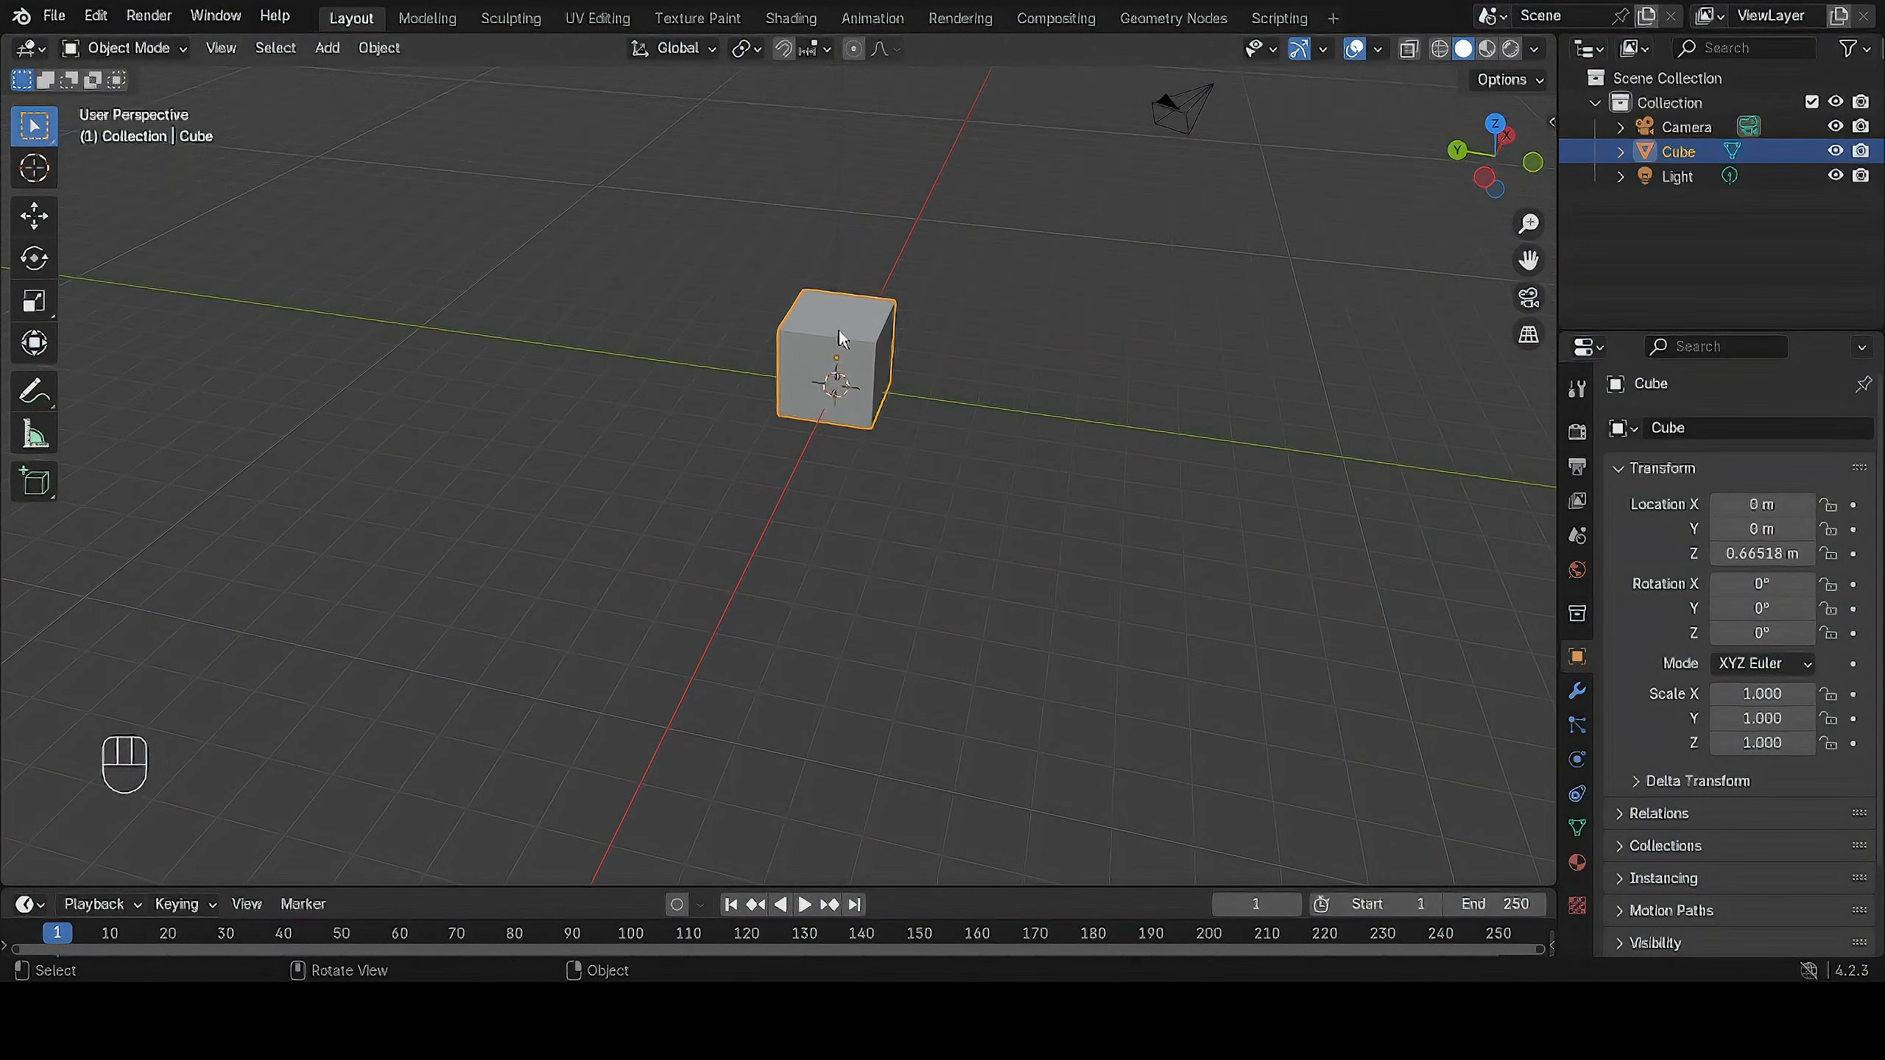
pyautogui.scroll(3, 835, 341)
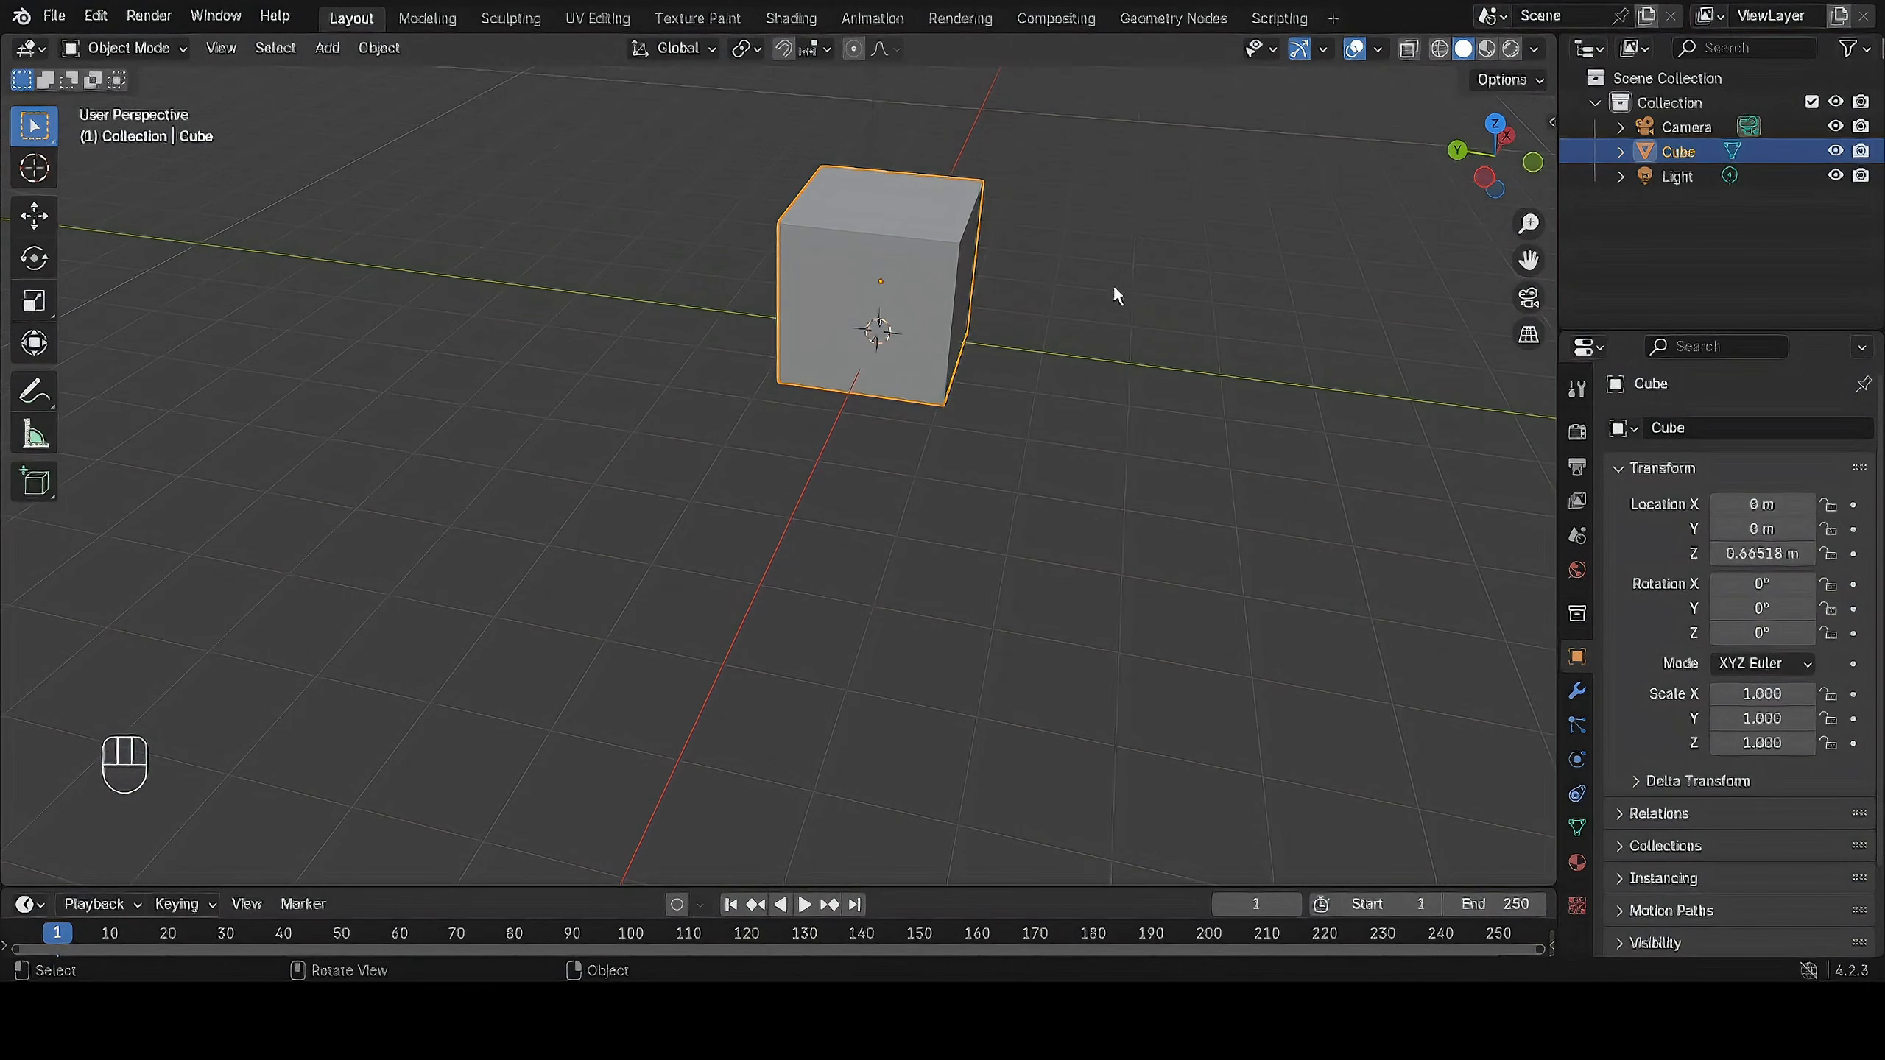
pyautogui.moveTo(1129, 290)
pyautogui.keyDown('shift'); pyautogui.mouseDown(button='middle')
pyautogui.moveTo(1081, 379)
pyautogui.moveTo(963, 370)
pyautogui.moveTo(1111, 298)
pyautogui.moveTo(1187, 296)
pyautogui.moveTo(1133, 319)
pyautogui.mouseUp(button='middle'); pyautogui.keyUp('shift')
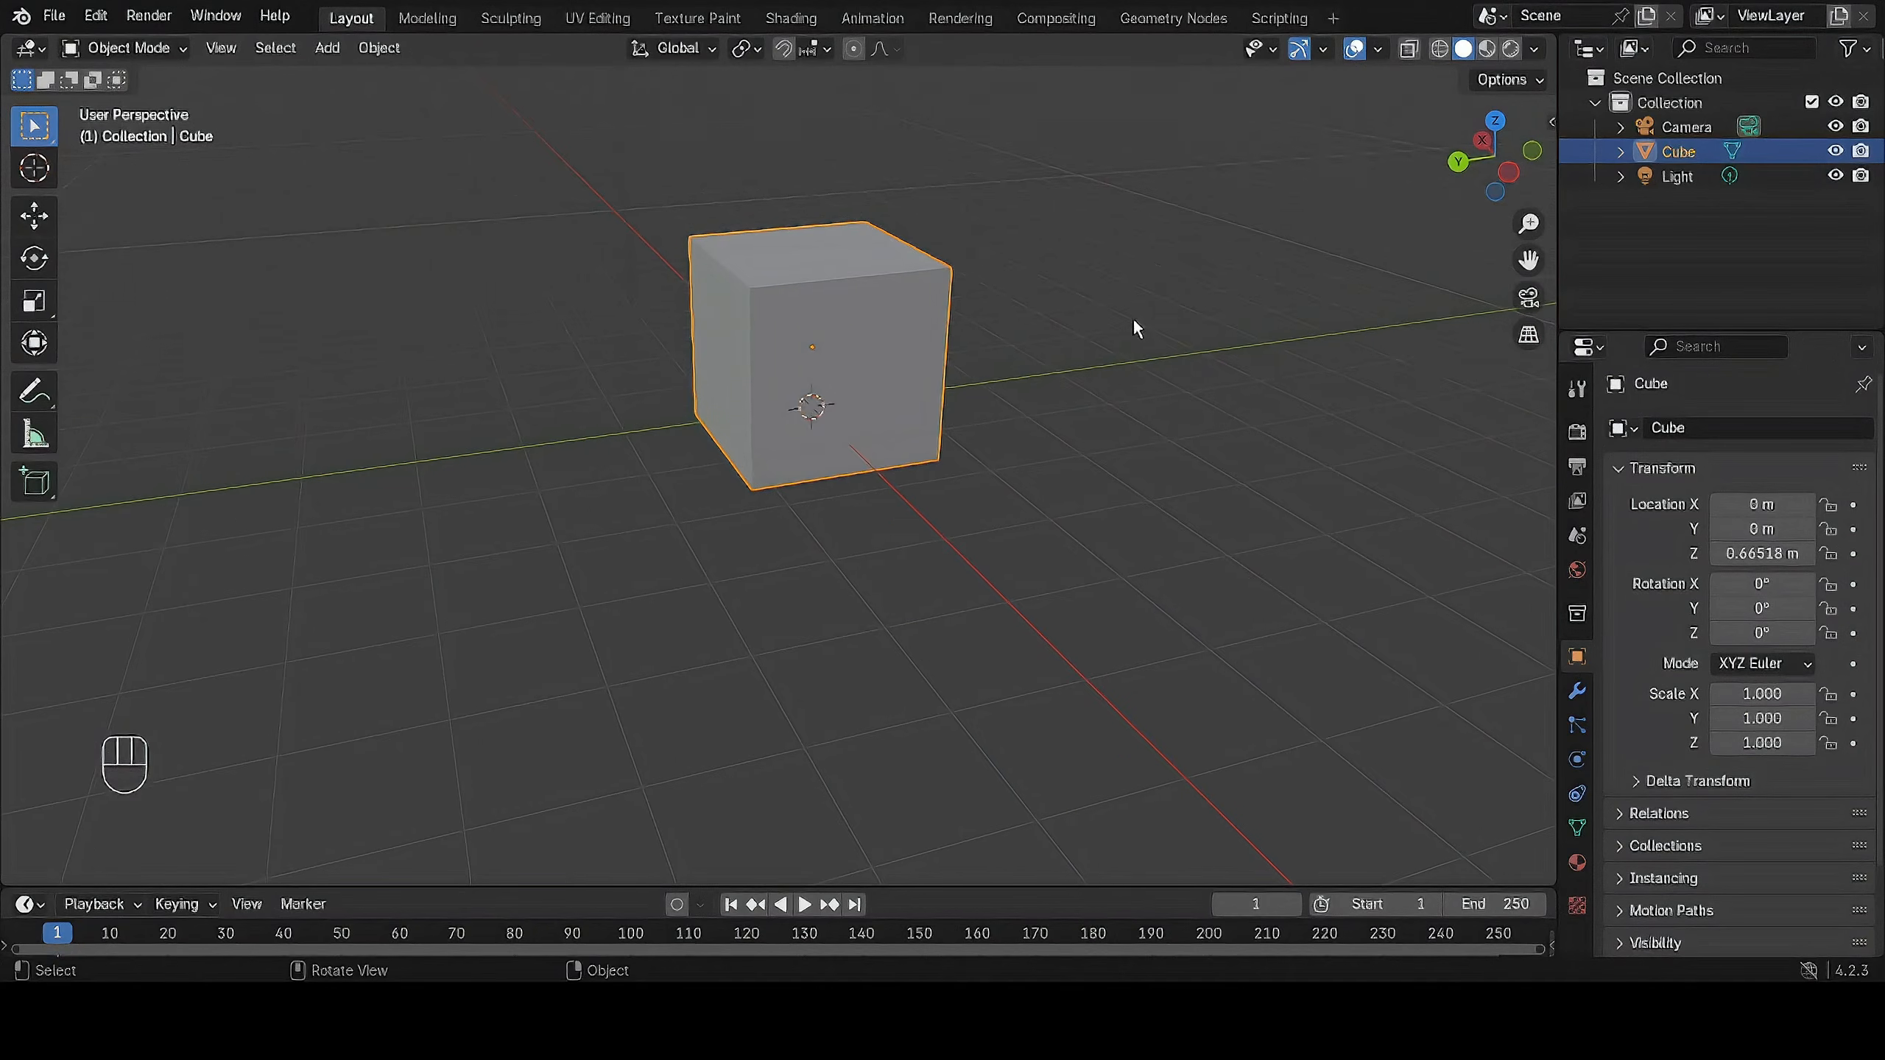
pyautogui.scroll(-3, 1134, 330)
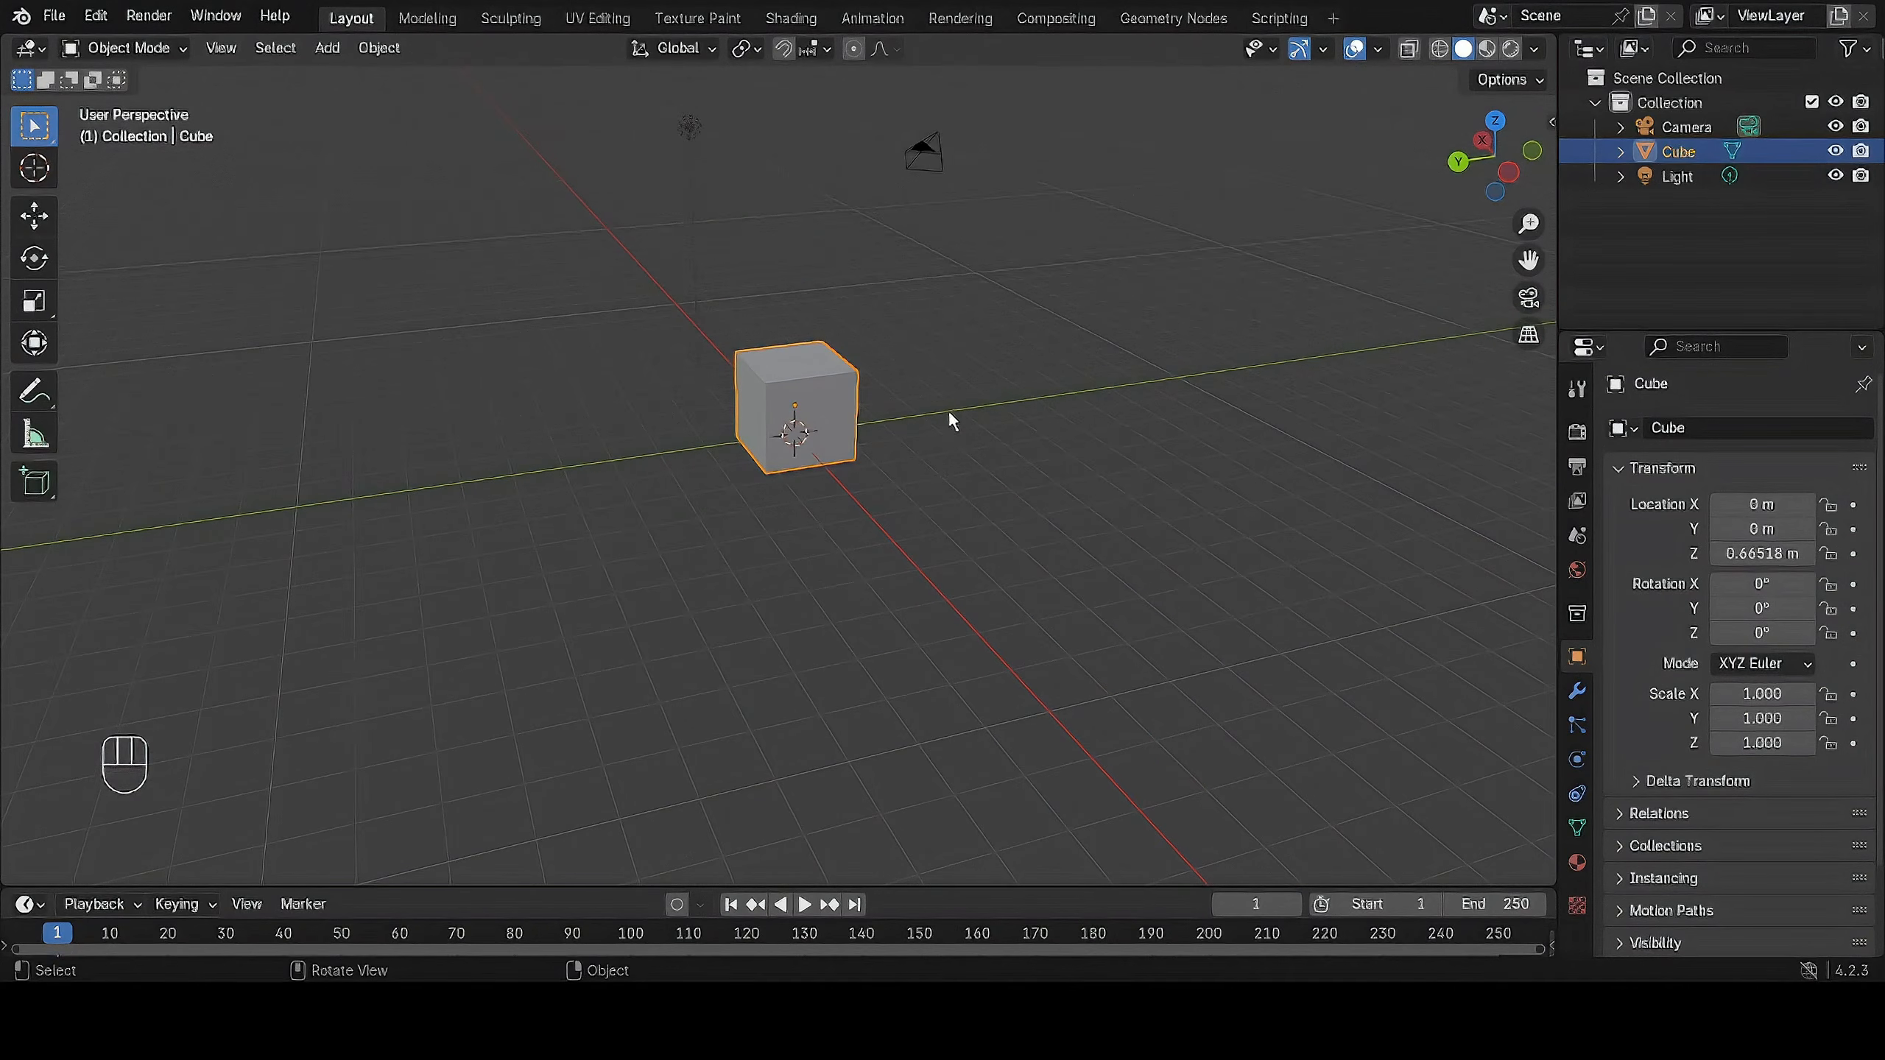
pyautogui.click(1014, 425)
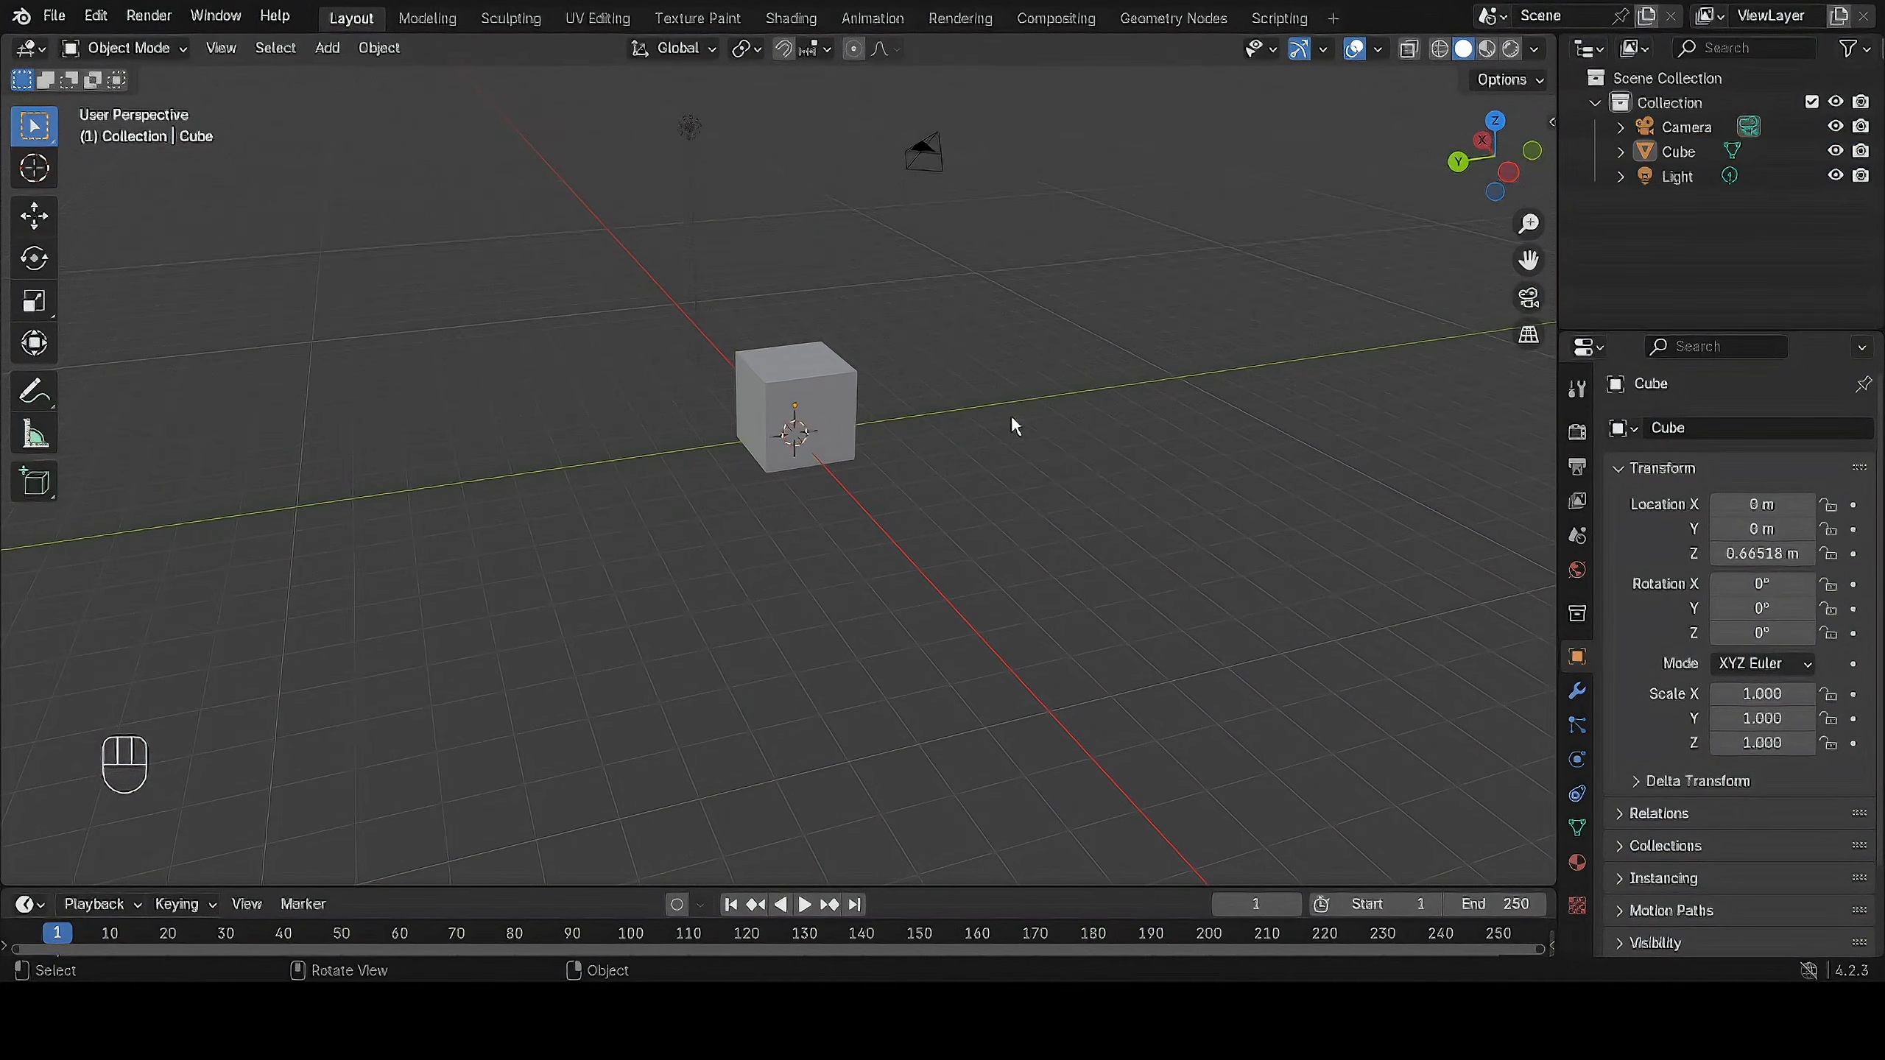
# Add a second cube and move it away from the first to about X 2.05, Y 4.05, Z 1.17 m.
pyautogui.hotkey('shift', 'a')
pyautogui.moveTo(980, 446)
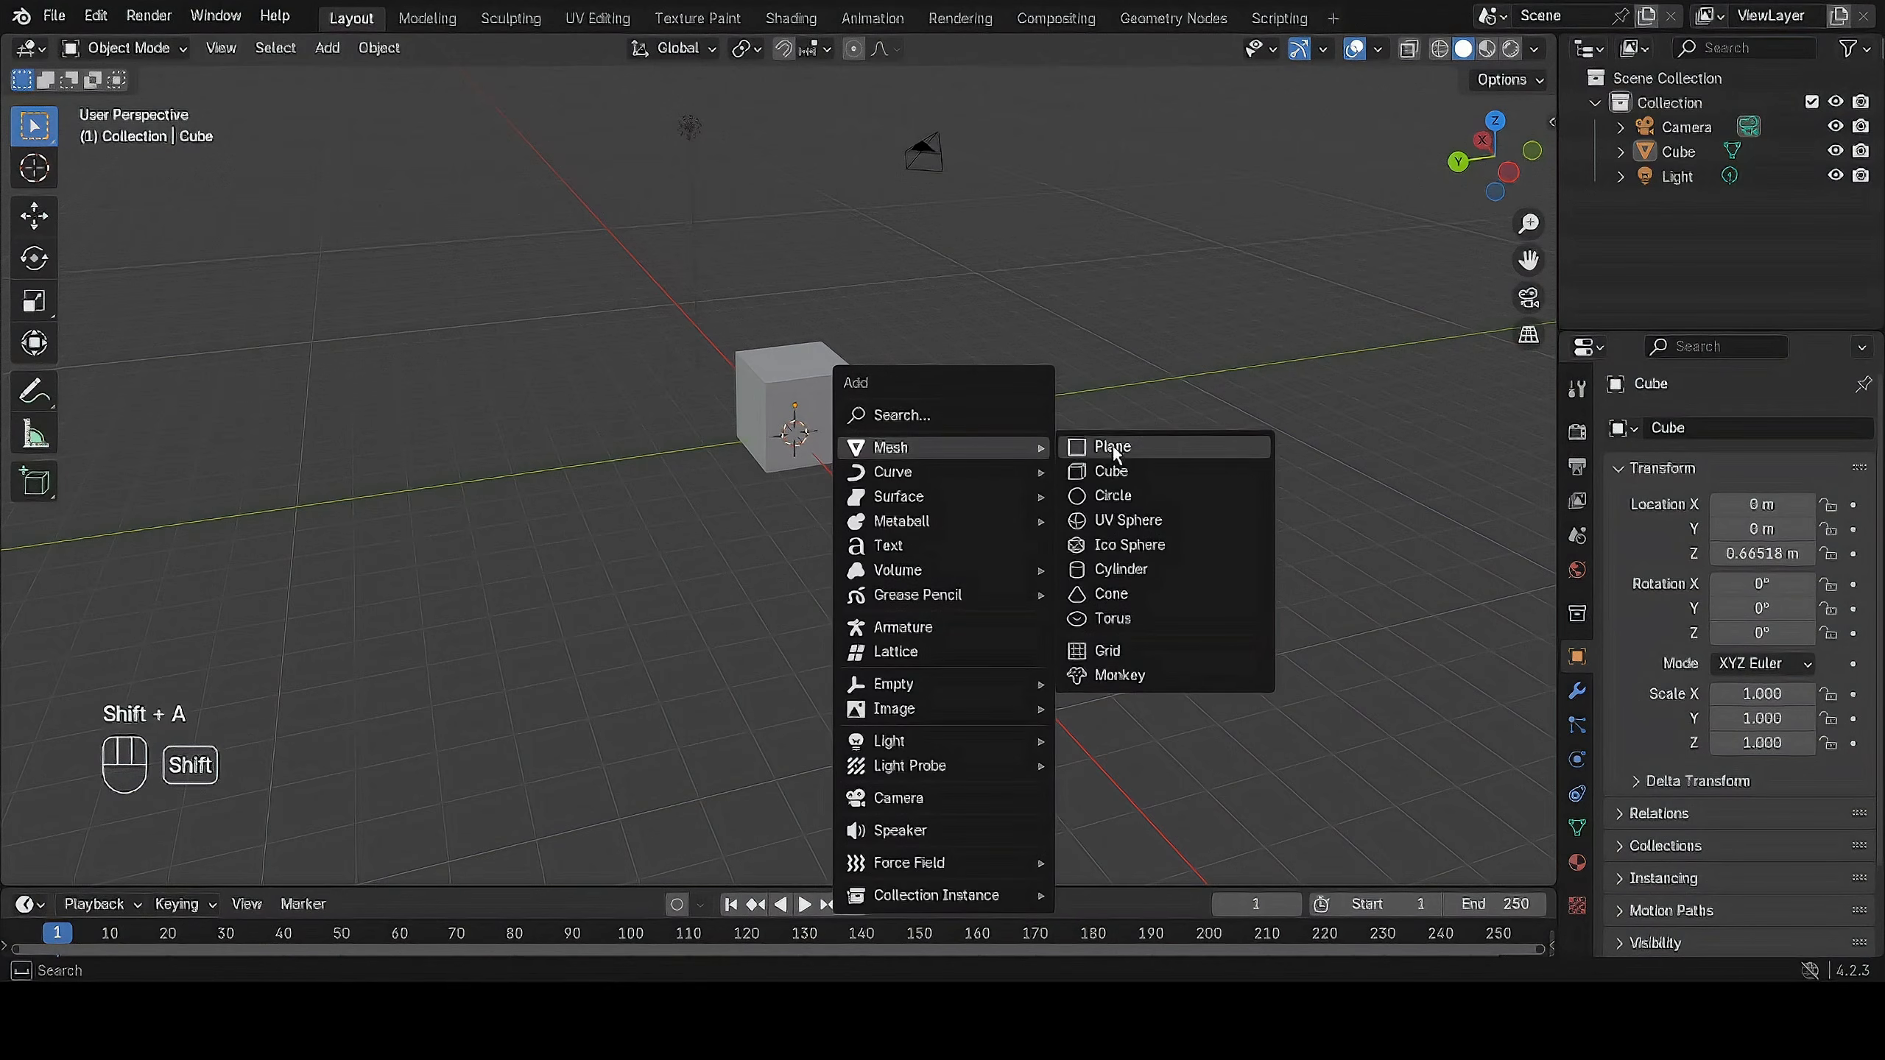
pyautogui.click(1114, 472)
pyautogui.press('g')
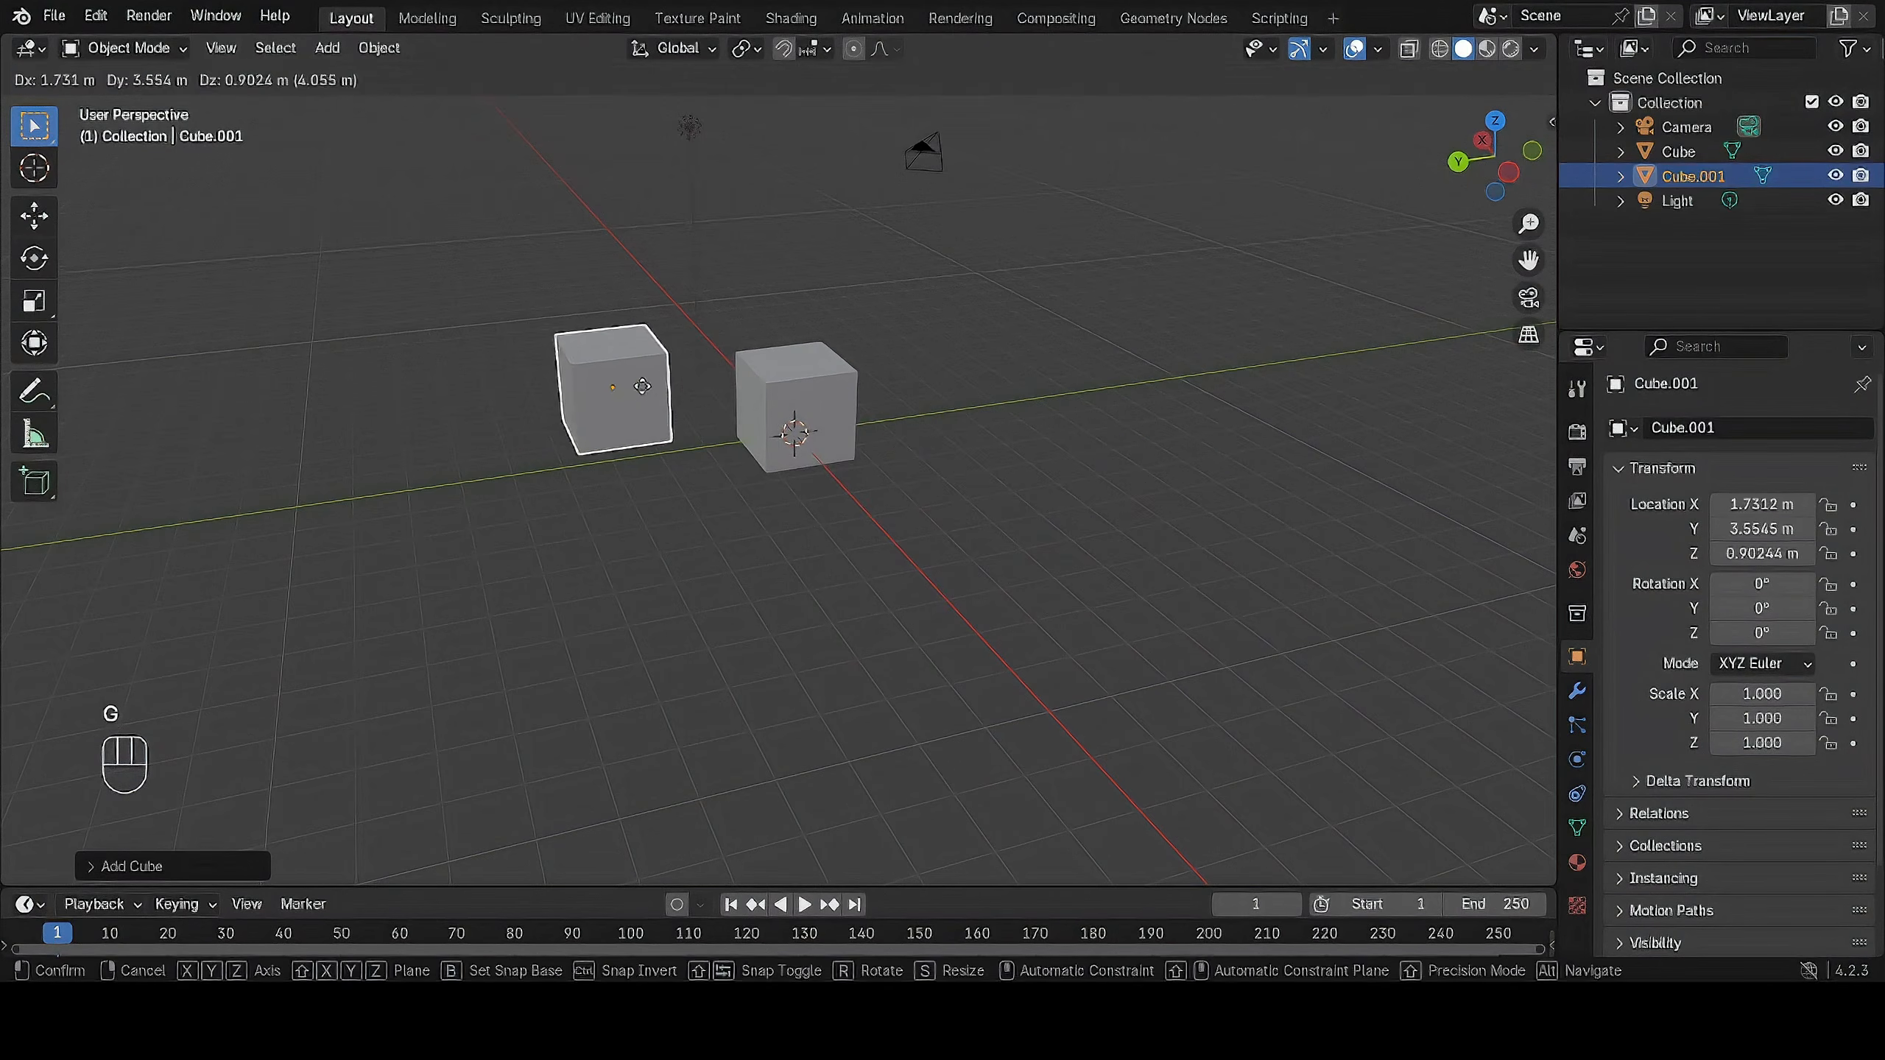
pyautogui.click(617, 372)
# Add a cylinder and move it to the other side of the original cube, at about X 0.43, Y -2.68, Z 2.76 m.
pyautogui.hotkey('shift', 'a')
pyautogui.moveTo(933, 392)
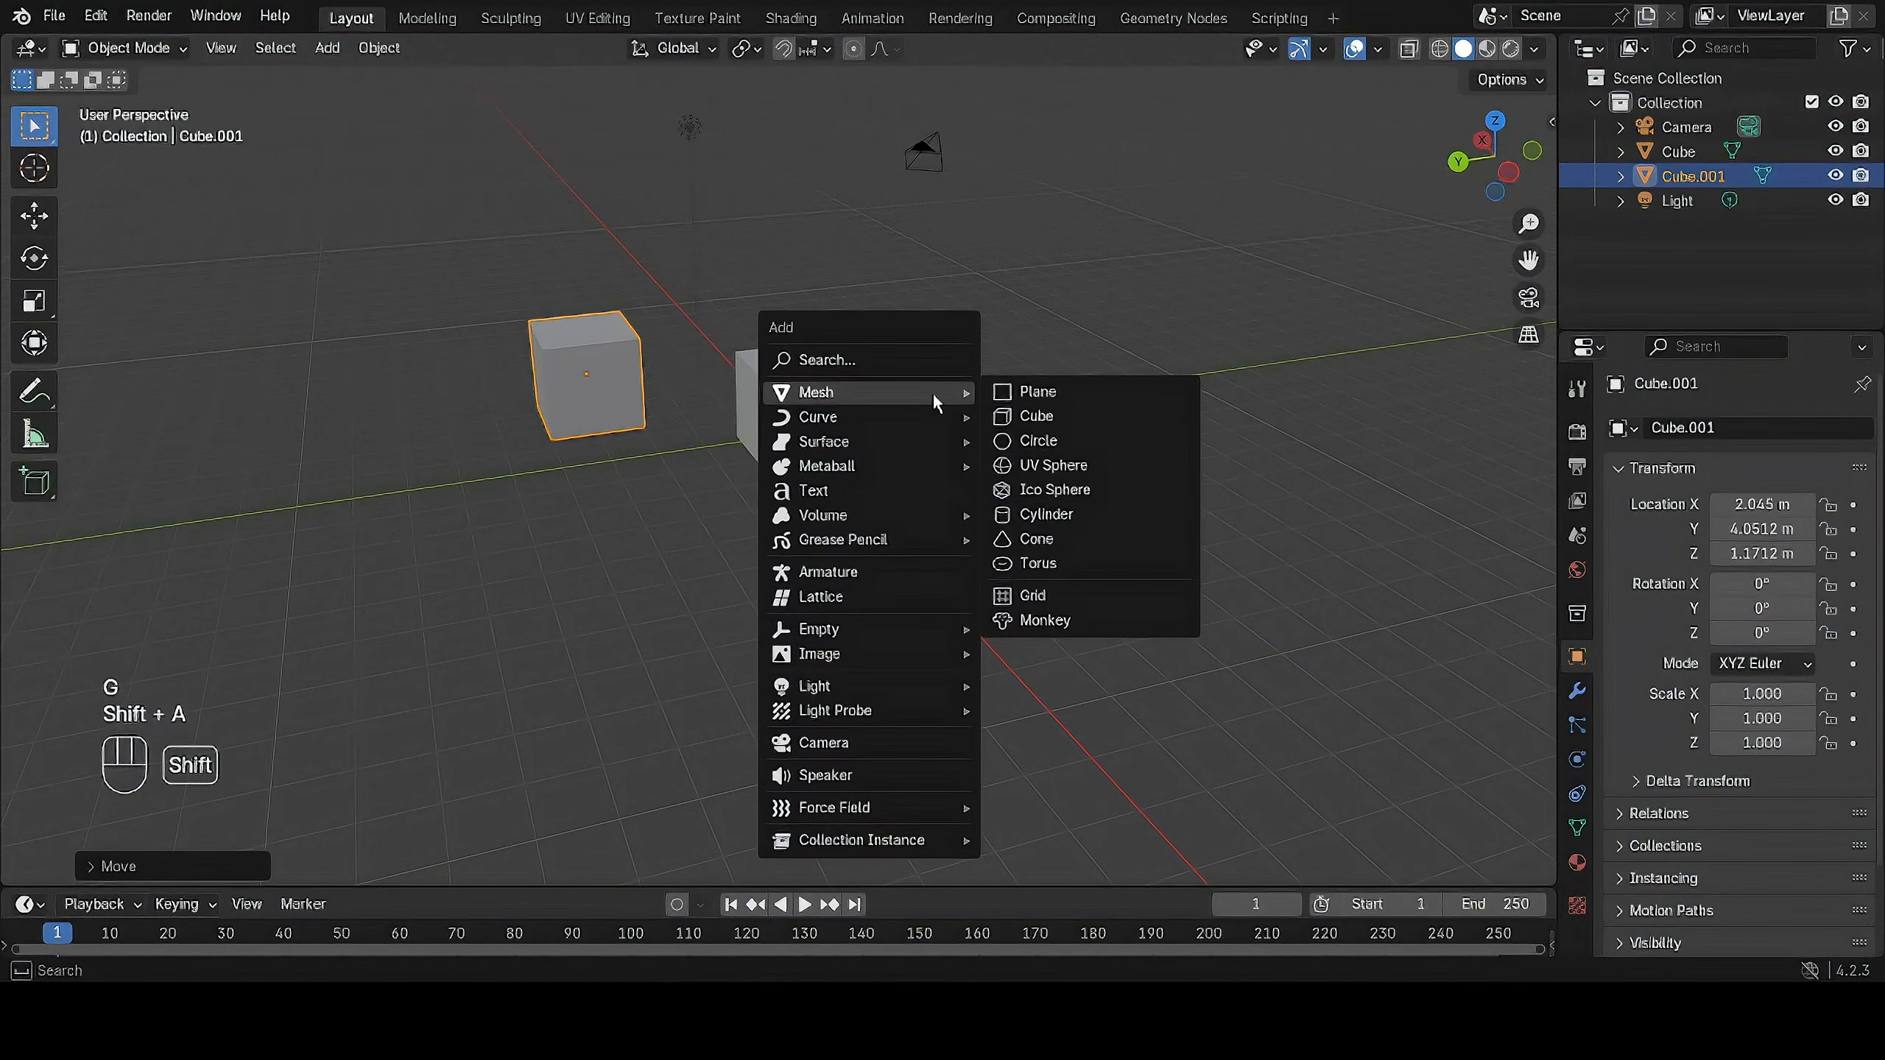
pyautogui.click(1062, 511)
pyautogui.press('g')
pyautogui.click(995, 330)
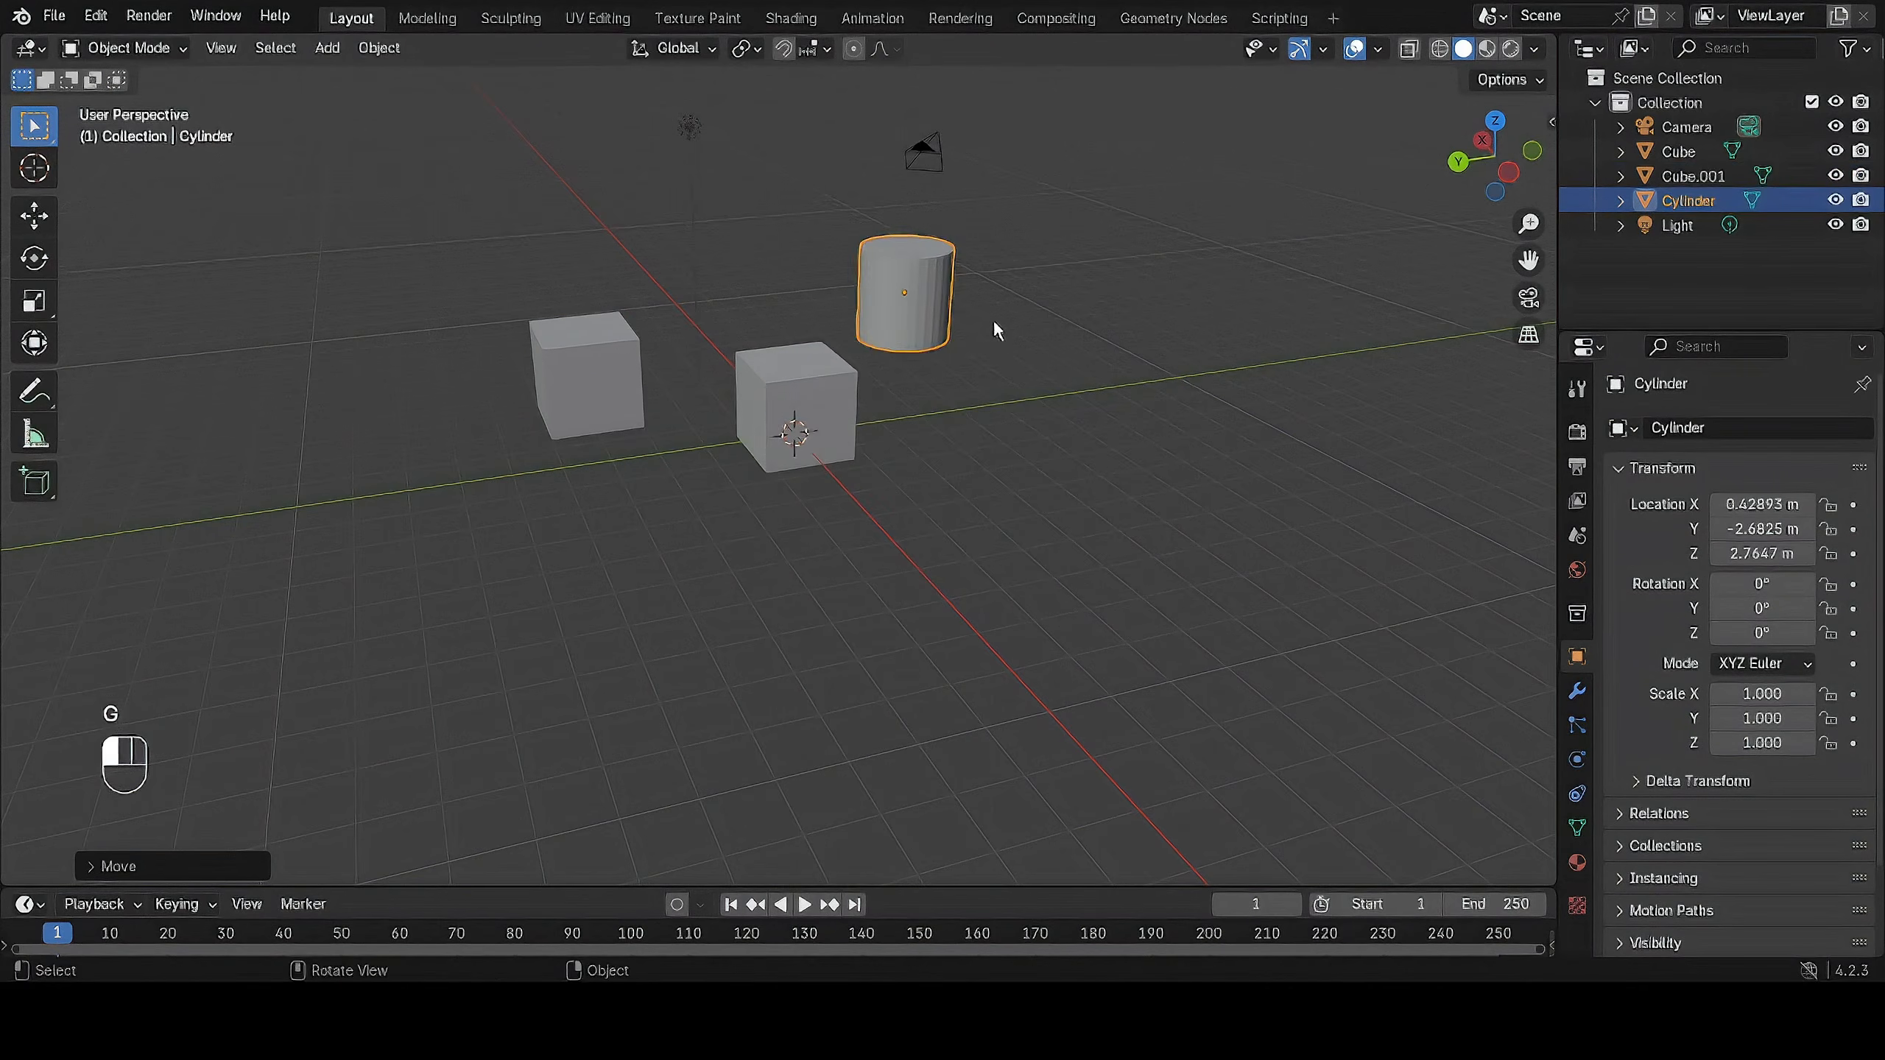
# Select every object in the scene, including camera and light, and deselect them all.
pyautogui.moveTo(995, 331)
pyautogui.mouseDown(button='middle')
pyautogui.moveTo(1083, 328)
pyautogui.moveTo(934, 366)
pyautogui.moveTo(964, 344)
pyautogui.mouseUp(button='middle')
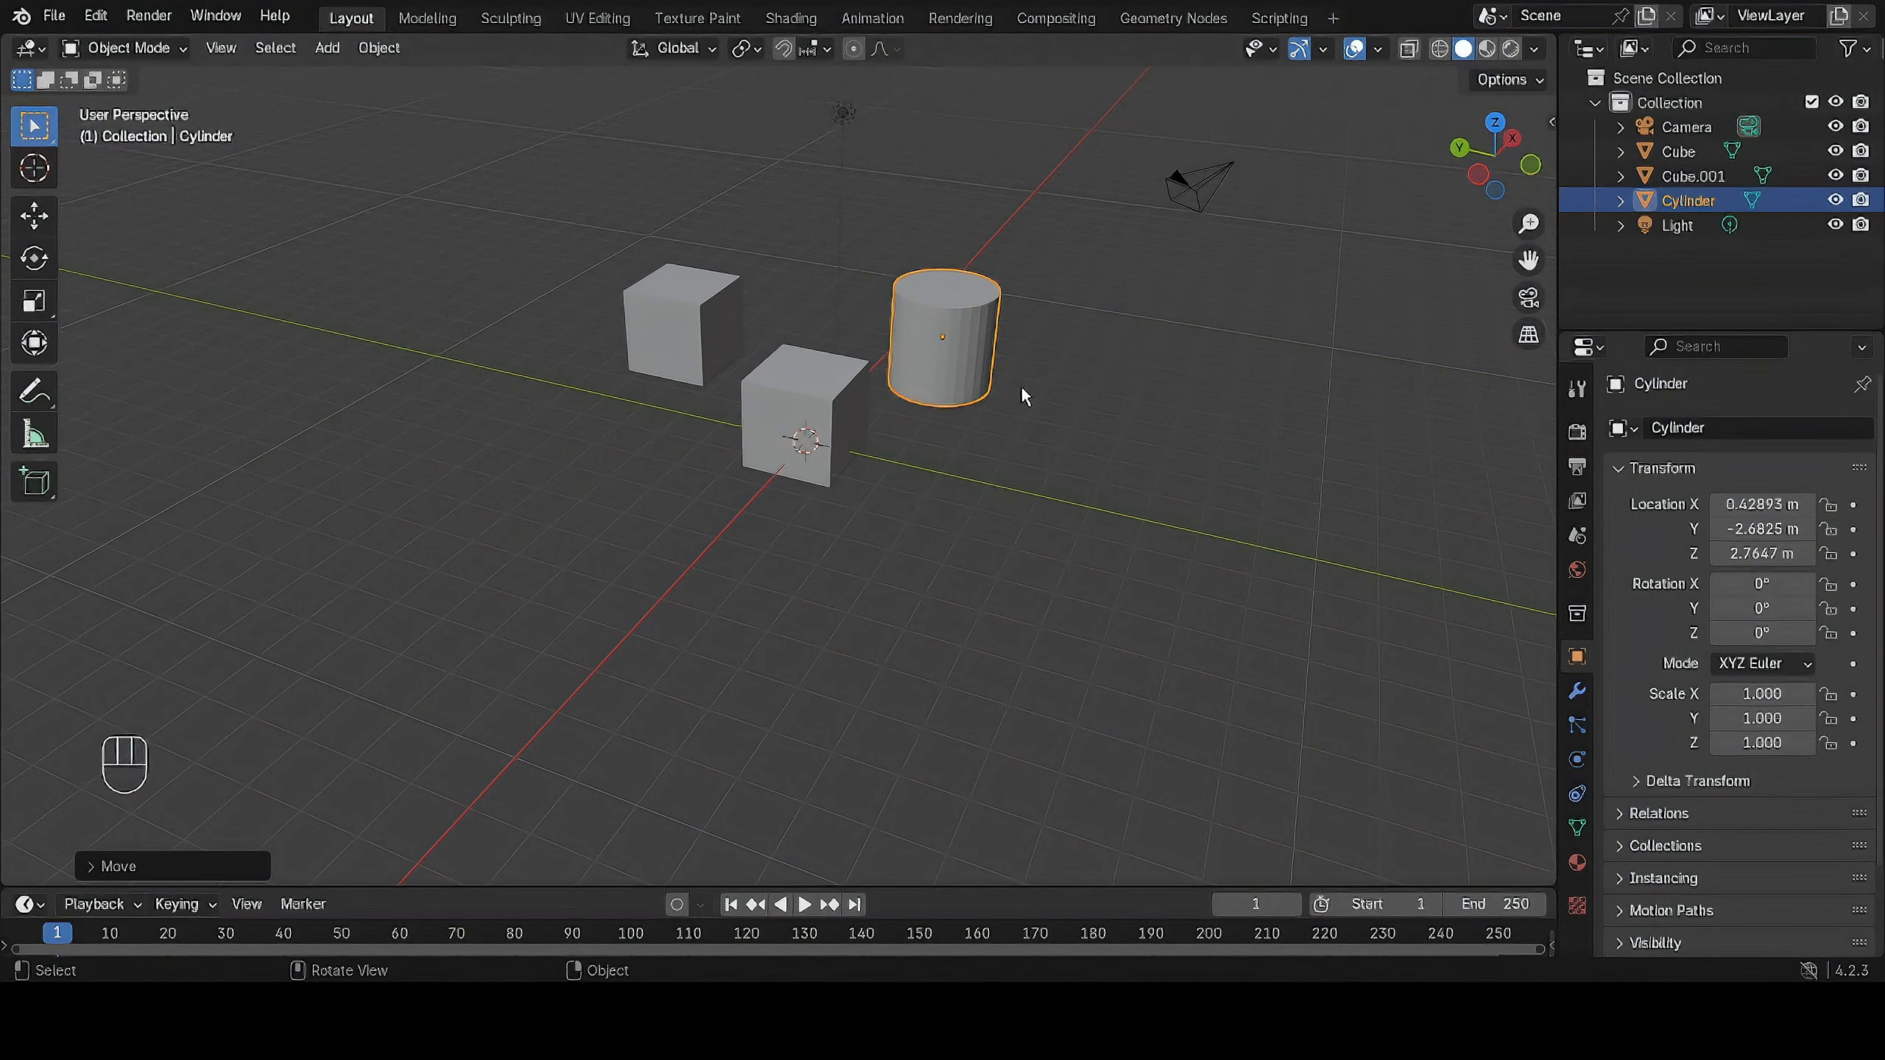
pyautogui.press('a')
pyautogui.moveTo(1064, 382); pyautogui.dragTo(1069, 424, button='middle')
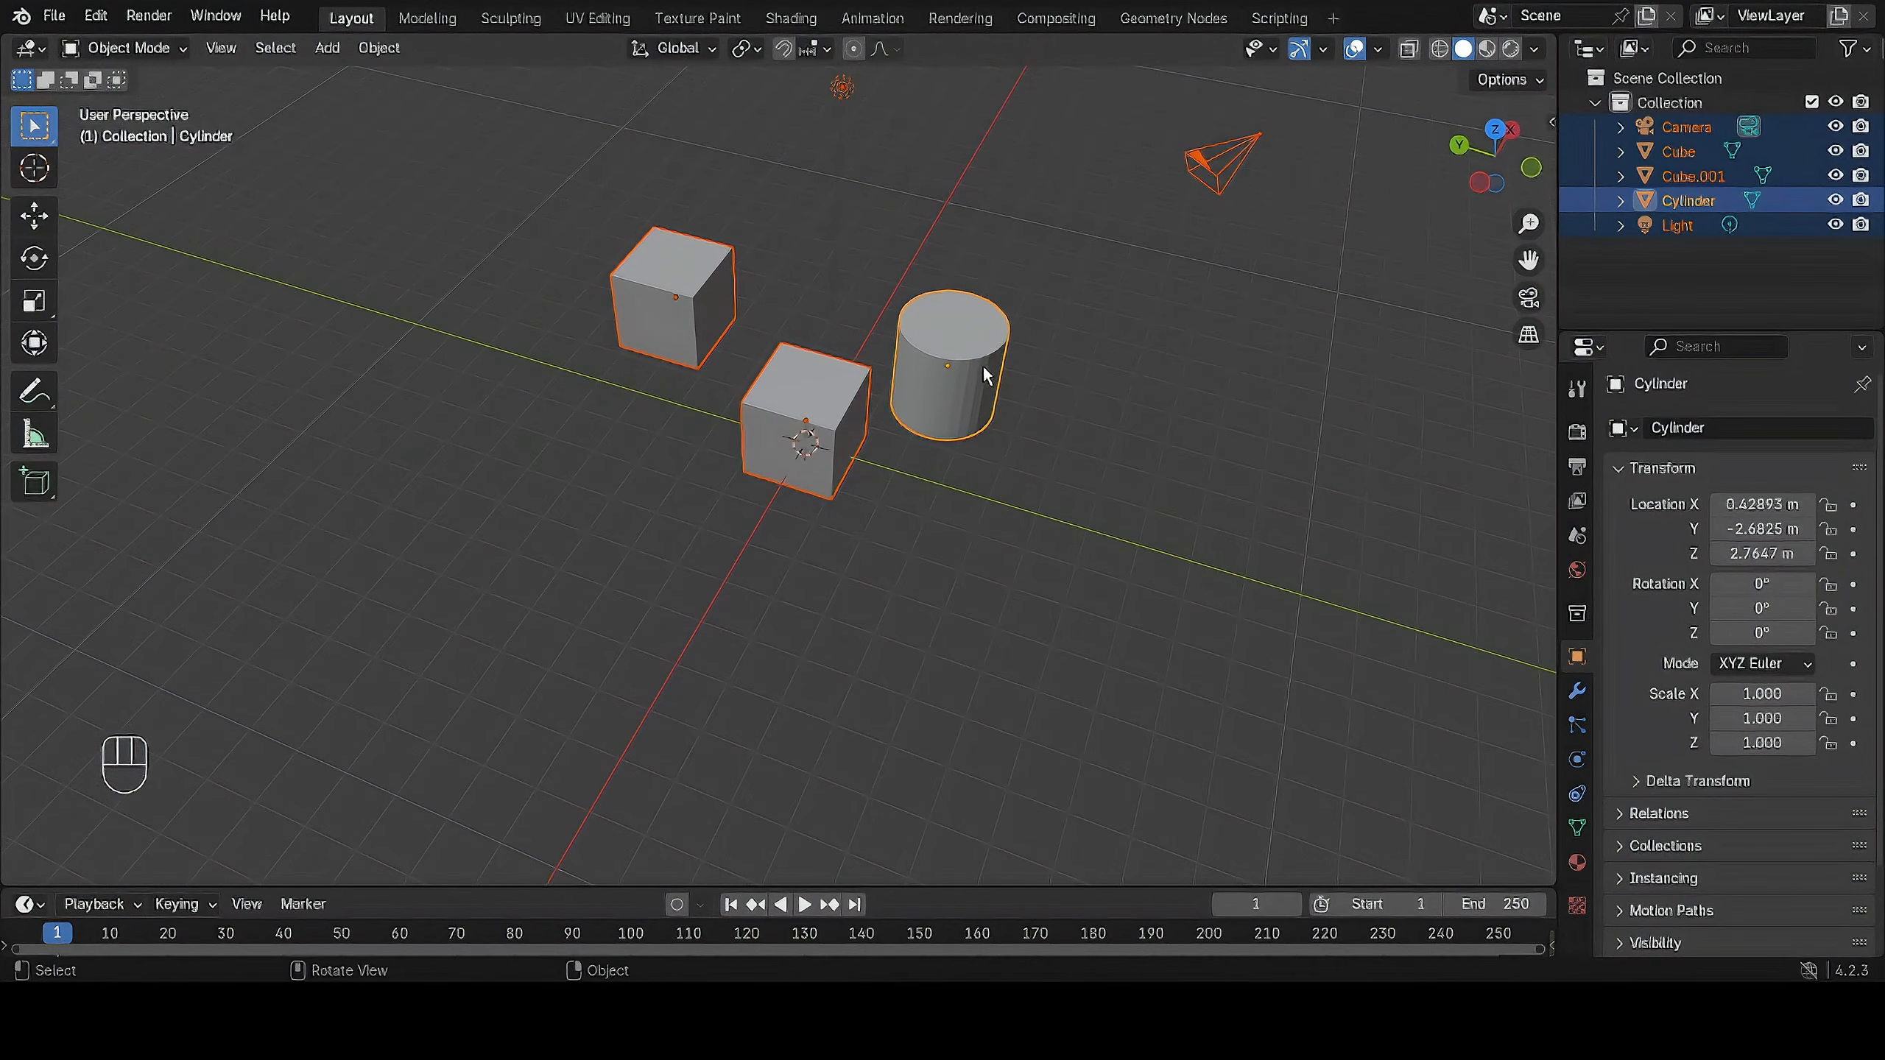
pyautogui.press('alt')
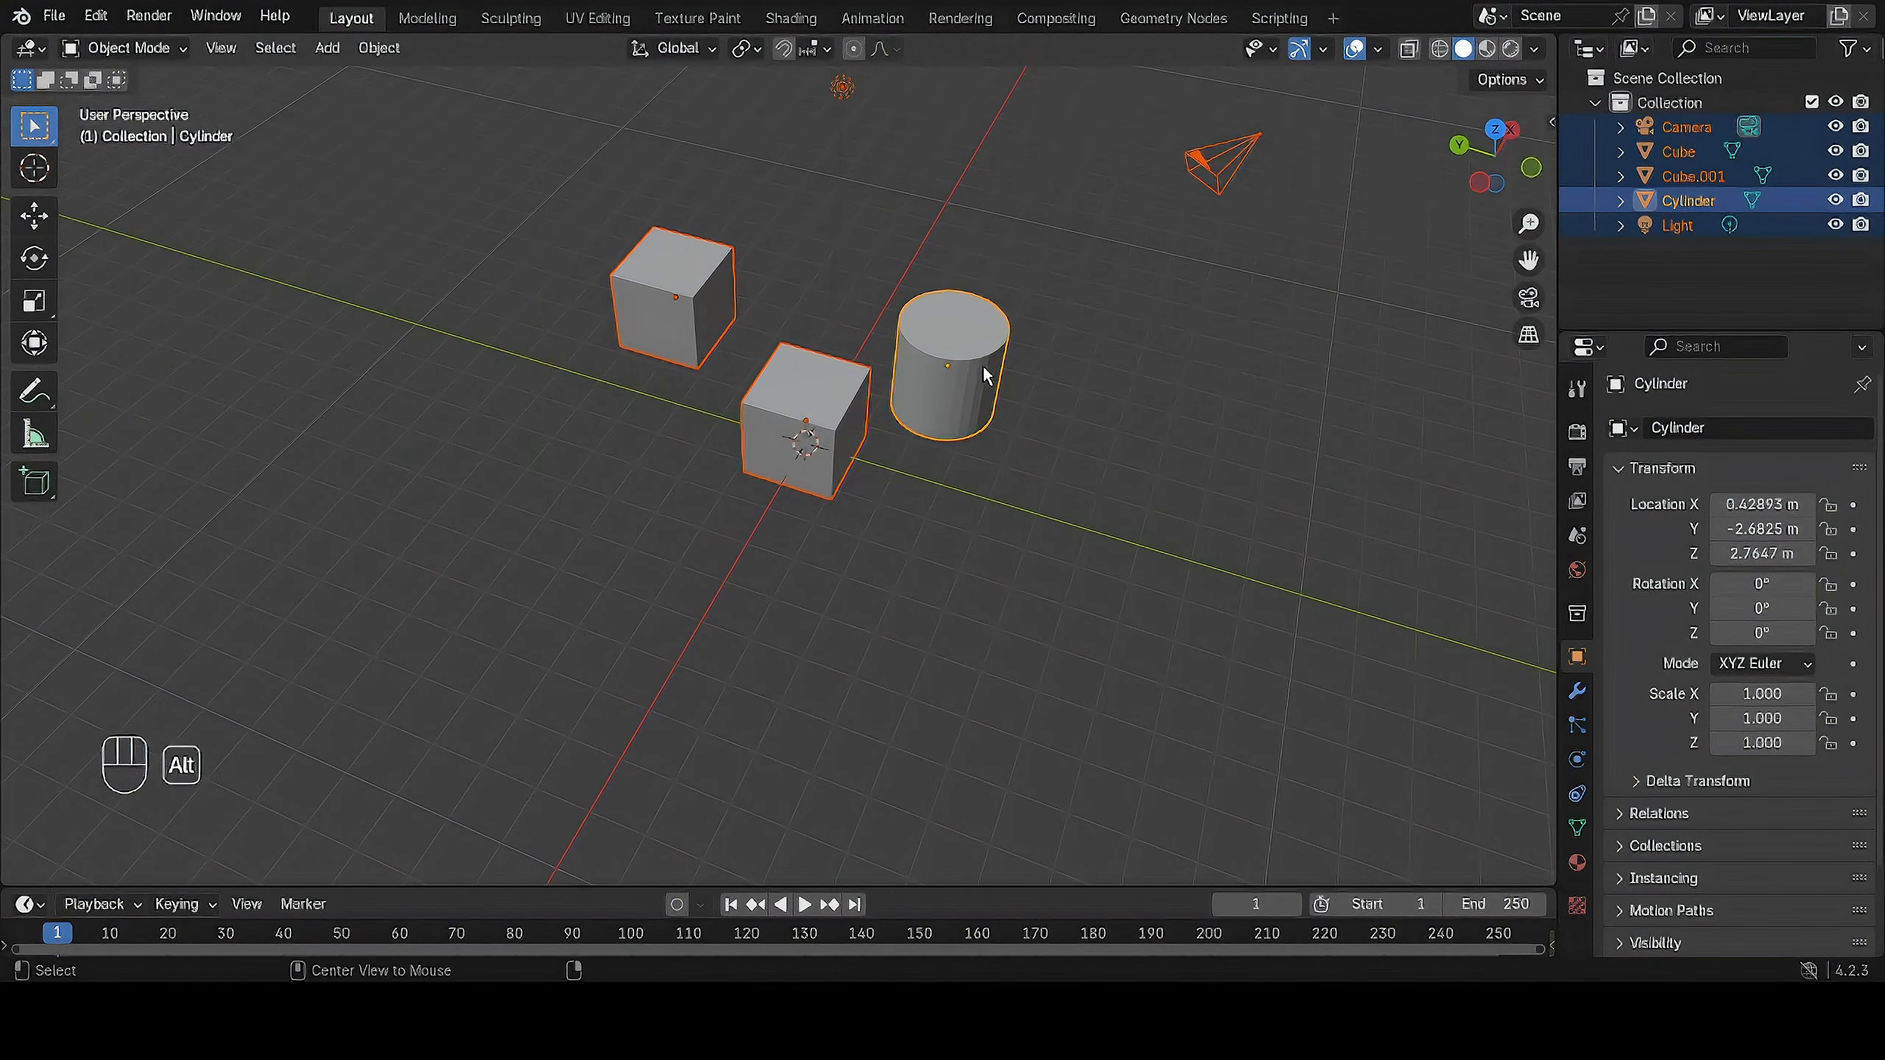
pyautogui.hotkey('alt', 'a')
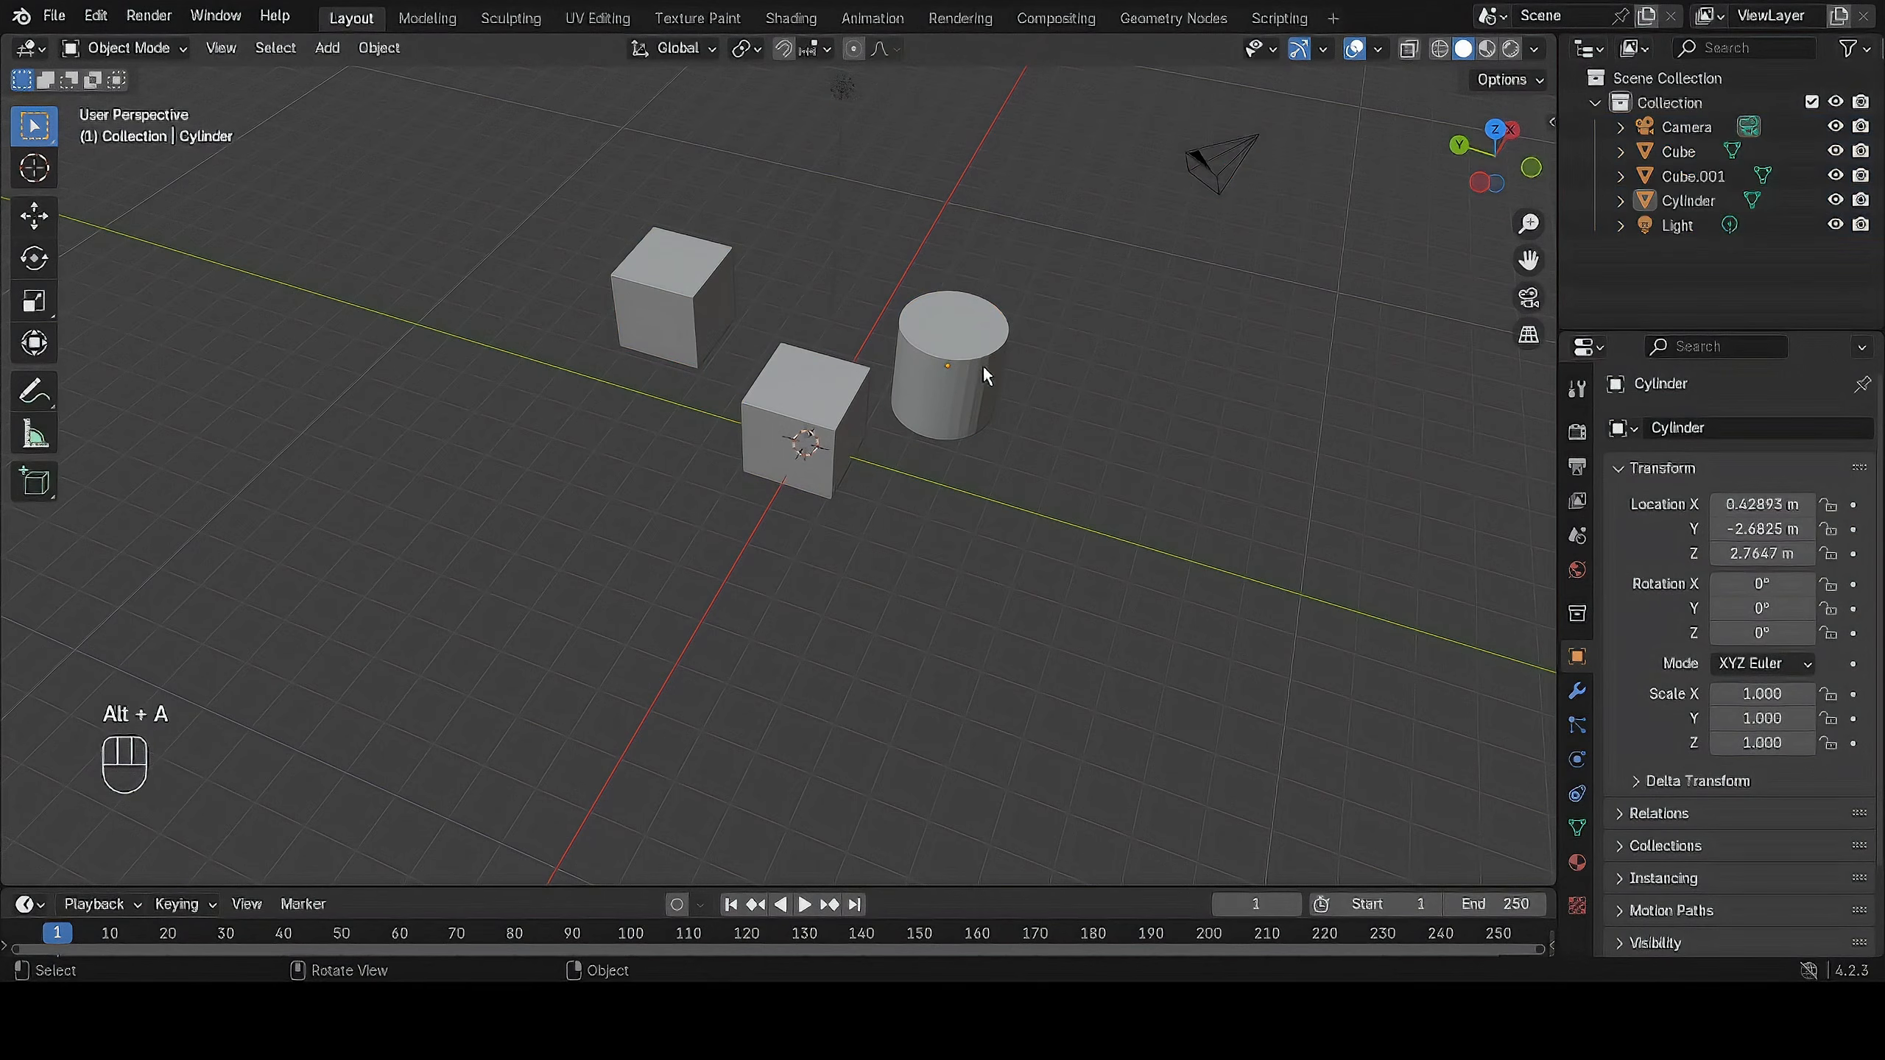
# Select the cylinder and move it freely away from the cubes to about X 2.15, Y -4.56, Z 2.96 m.
pyautogui.moveTo(1010, 455); pyautogui.dragTo(1070, 390, button='middle')
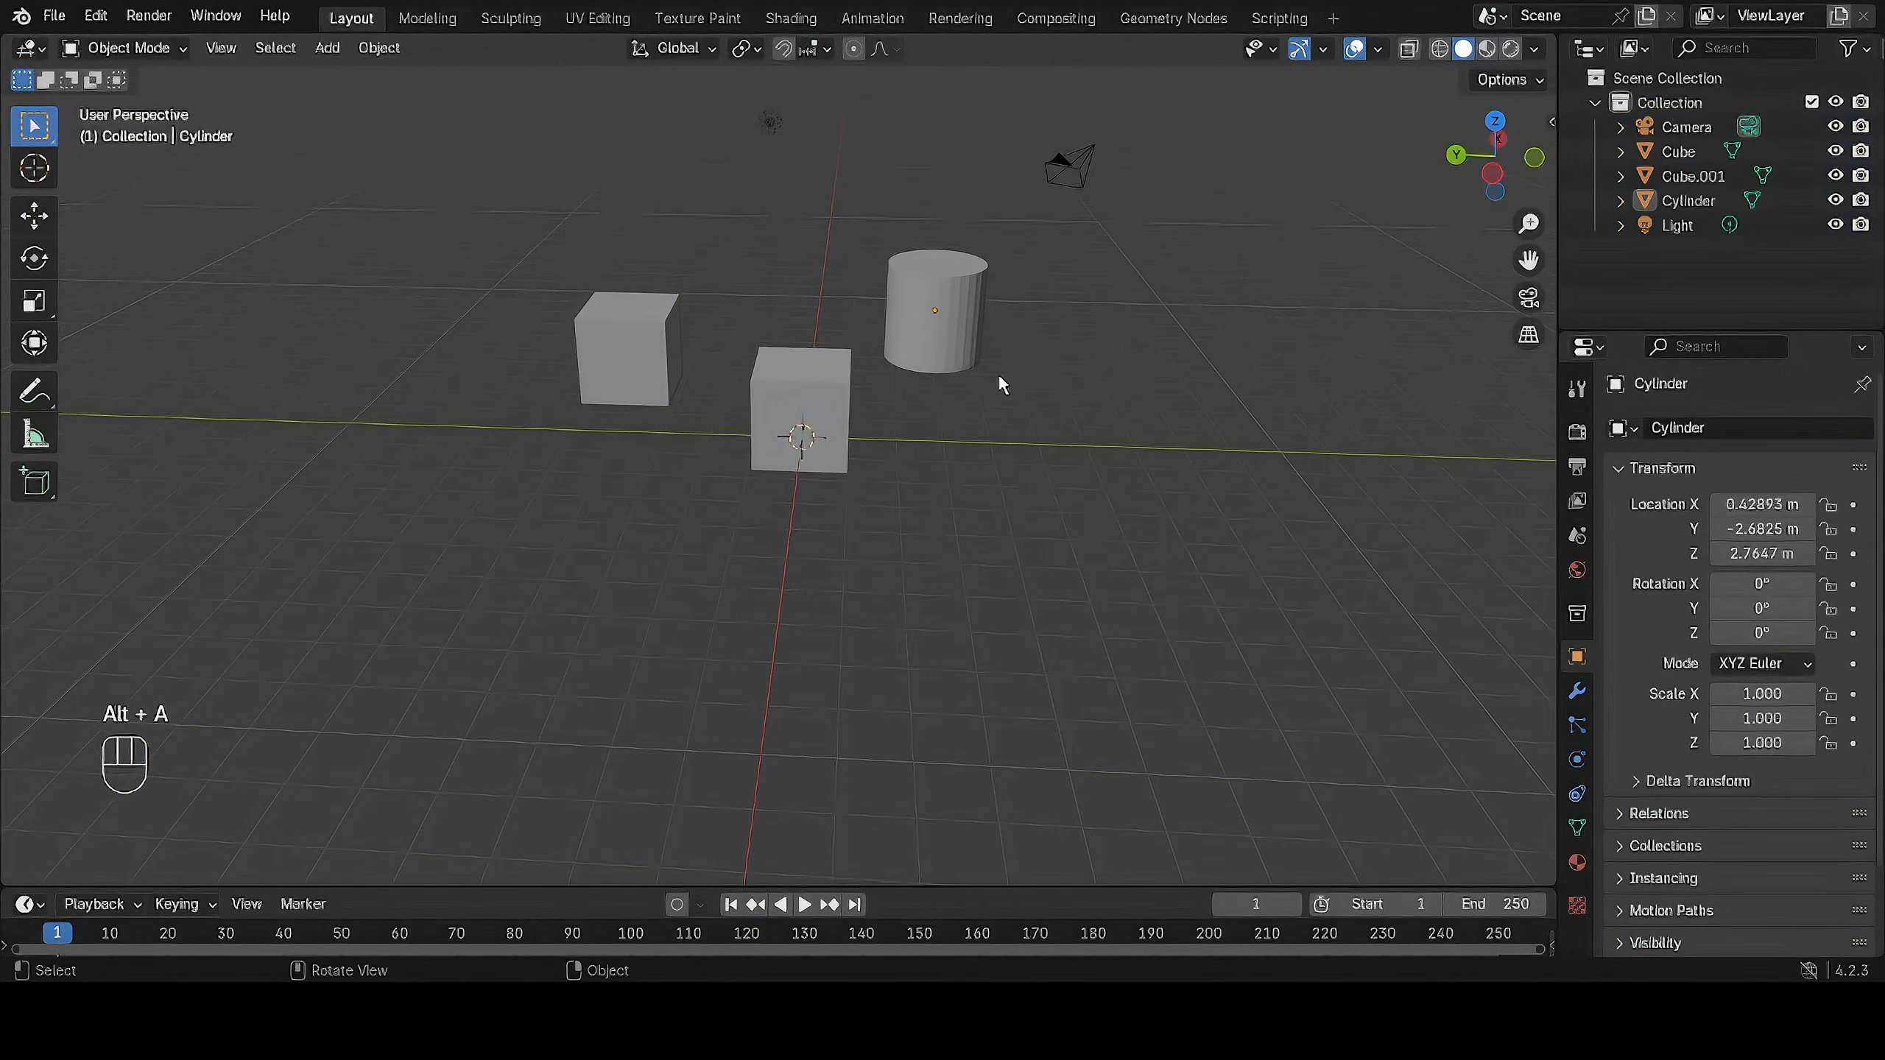
pyautogui.scroll(2, 1009, 363)
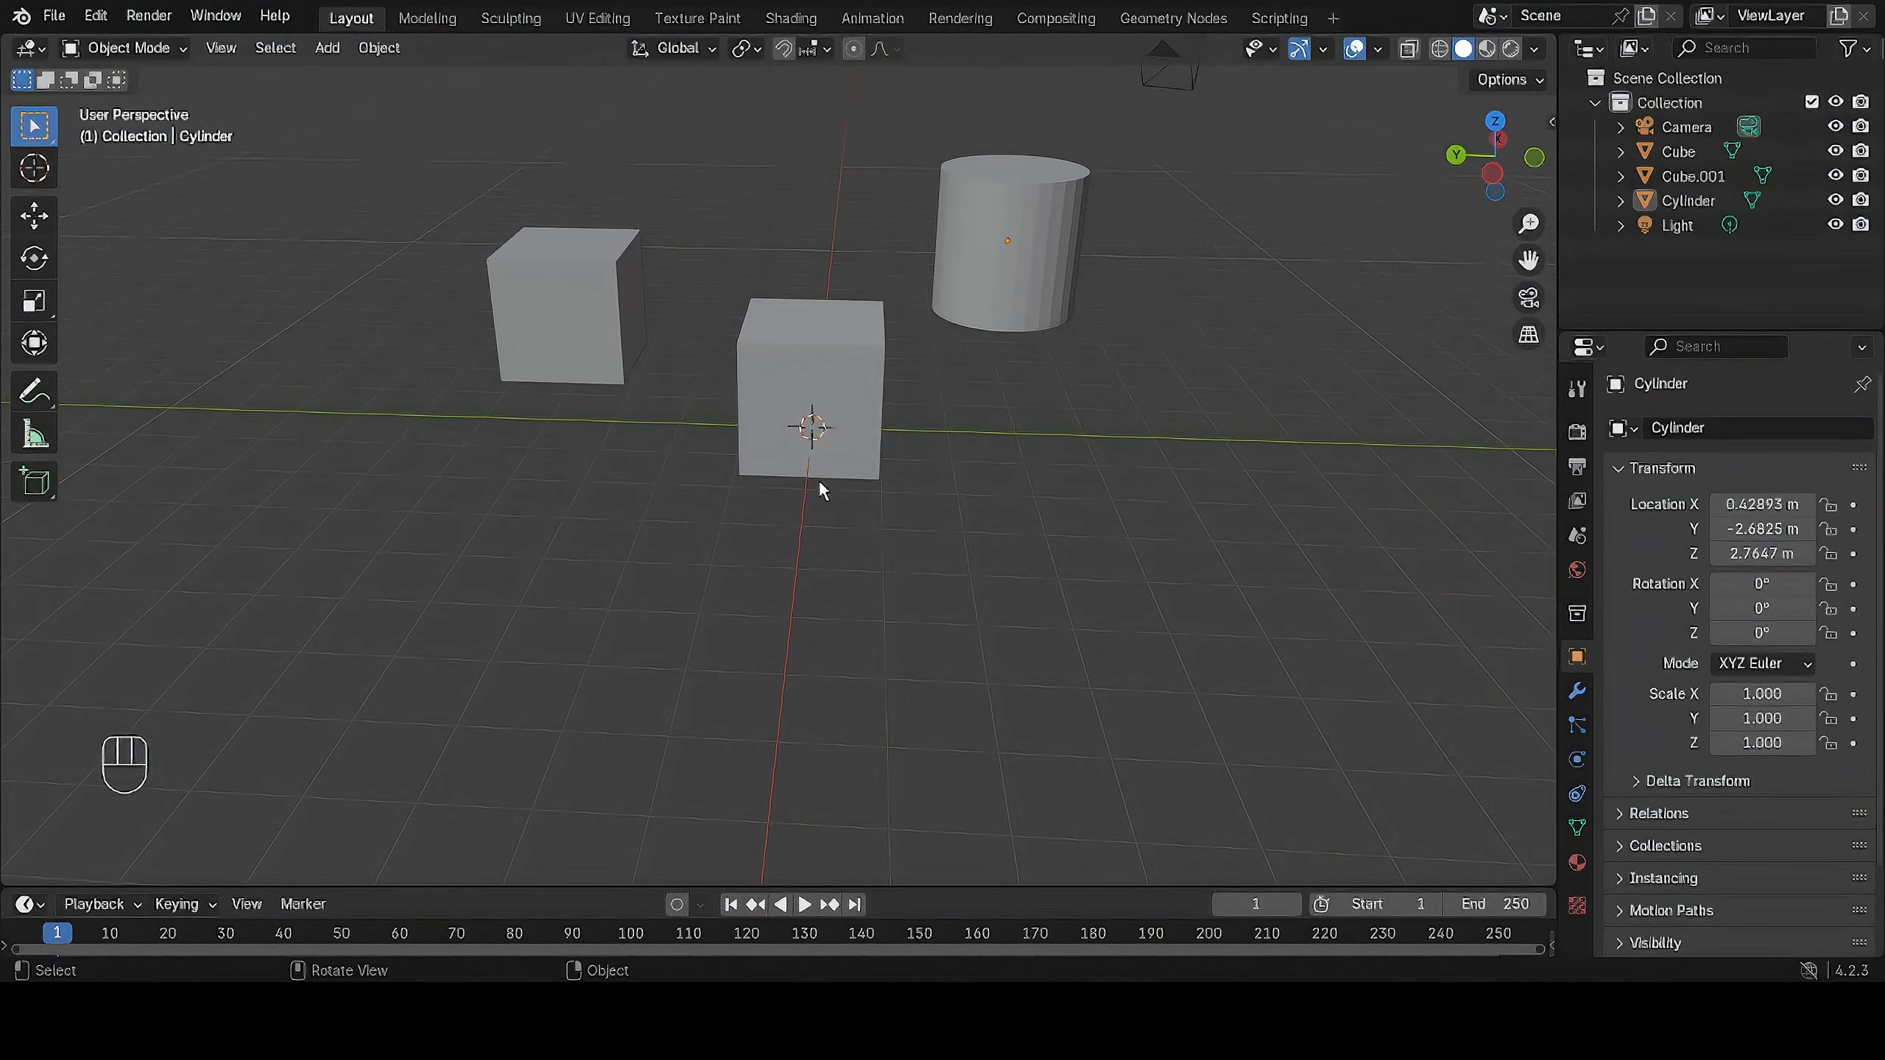
pyautogui.click(852, 360)
pyautogui.moveTo(852, 360); pyautogui.dragTo(901, 386, button='middle')
pyautogui.click(1032, 371)
pyautogui.keyDown('shift'); pyautogui.moveTo(1175, 376); pyautogui.dragTo(1121, 273, button='middle'); pyautogui.keyUp('shift')
pyautogui.scroll(-2, 1084, 293)
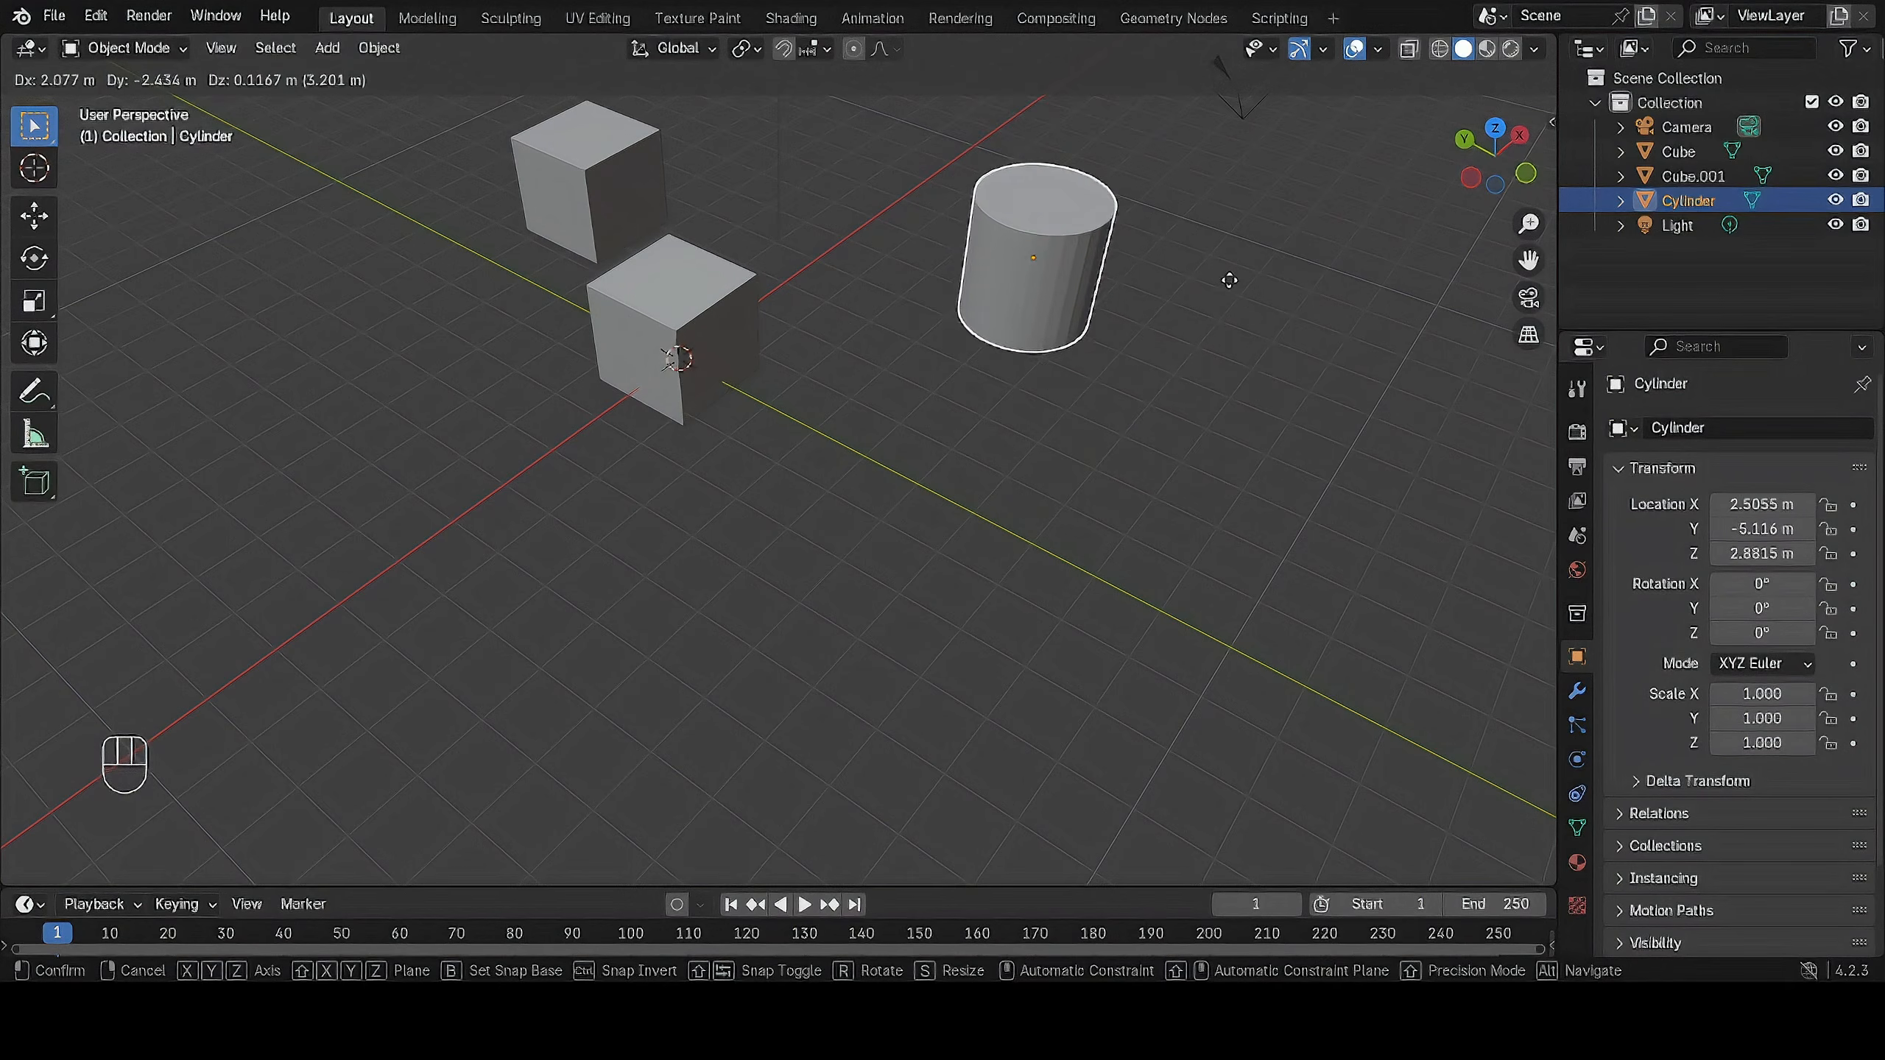
pyautogui.click(1185, 277)
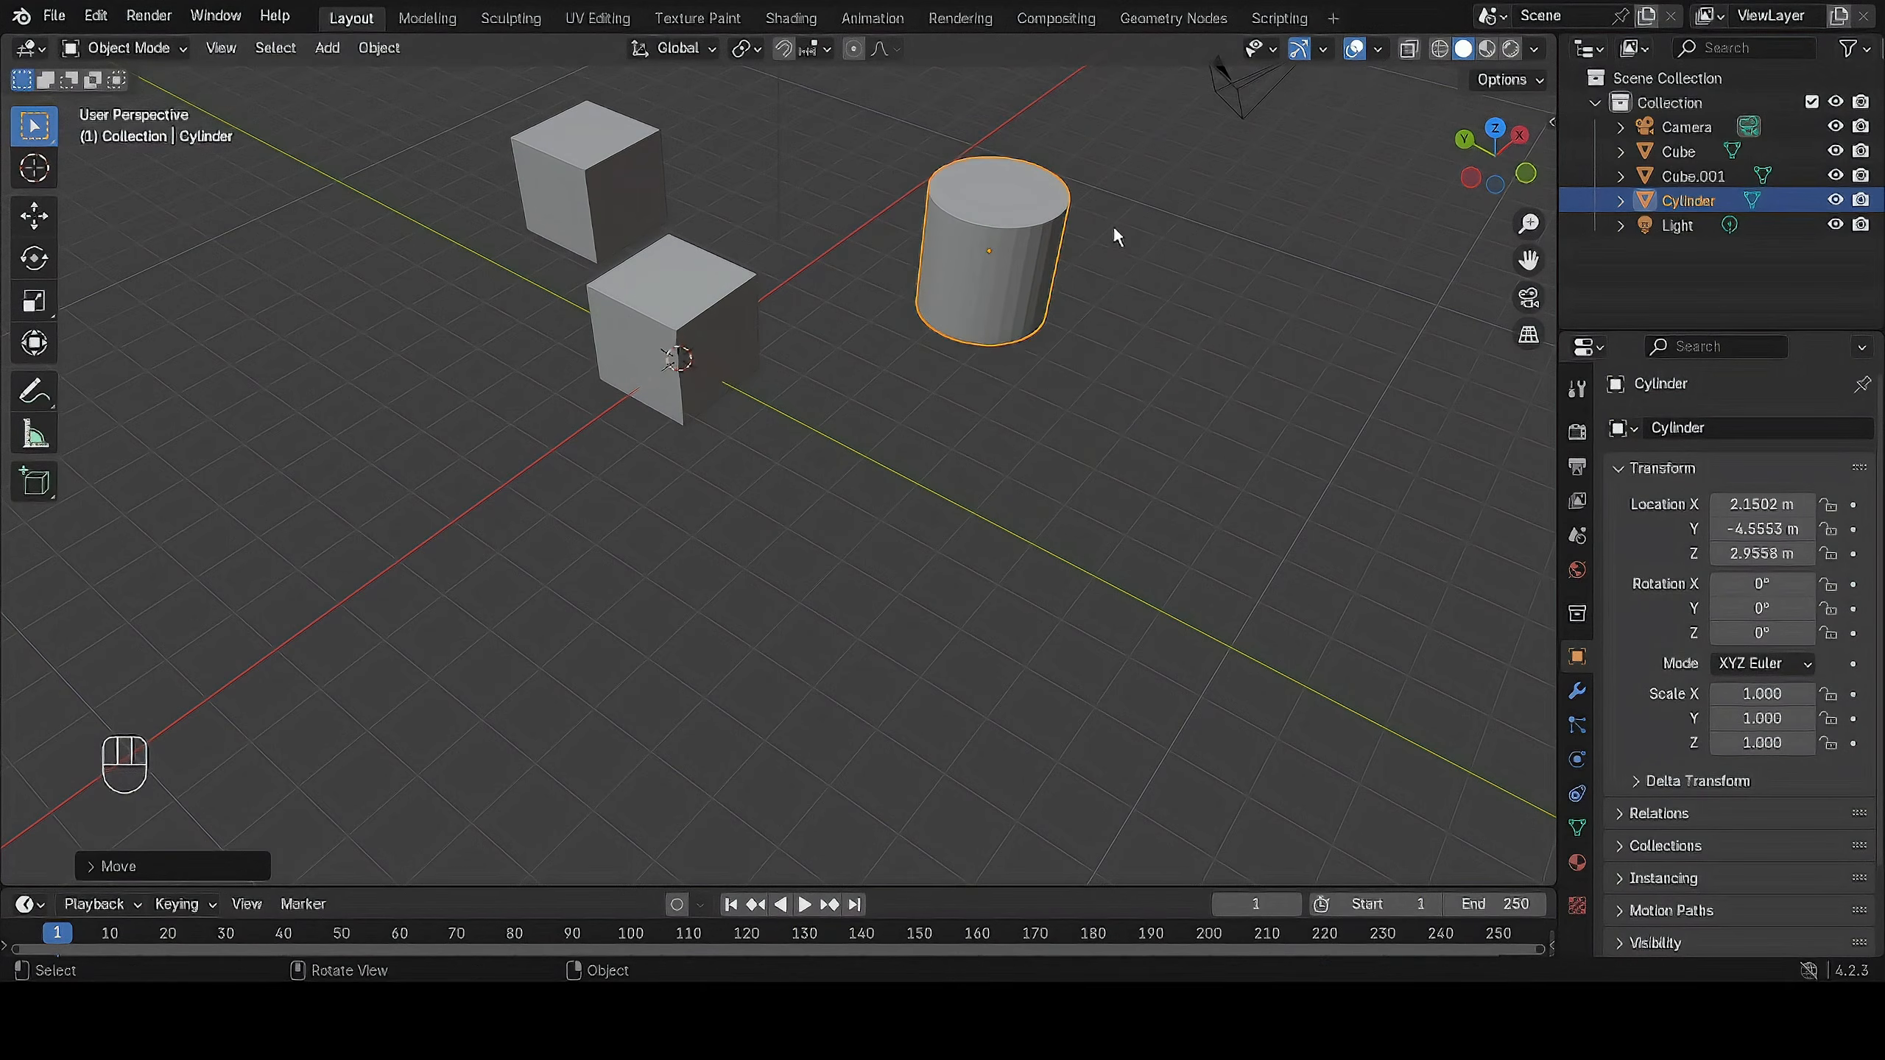
# Try to move the cylinder along the global X axis only.
pyautogui.moveTo(1113, 236); pyautogui.dragTo(938, 300, button='middle')
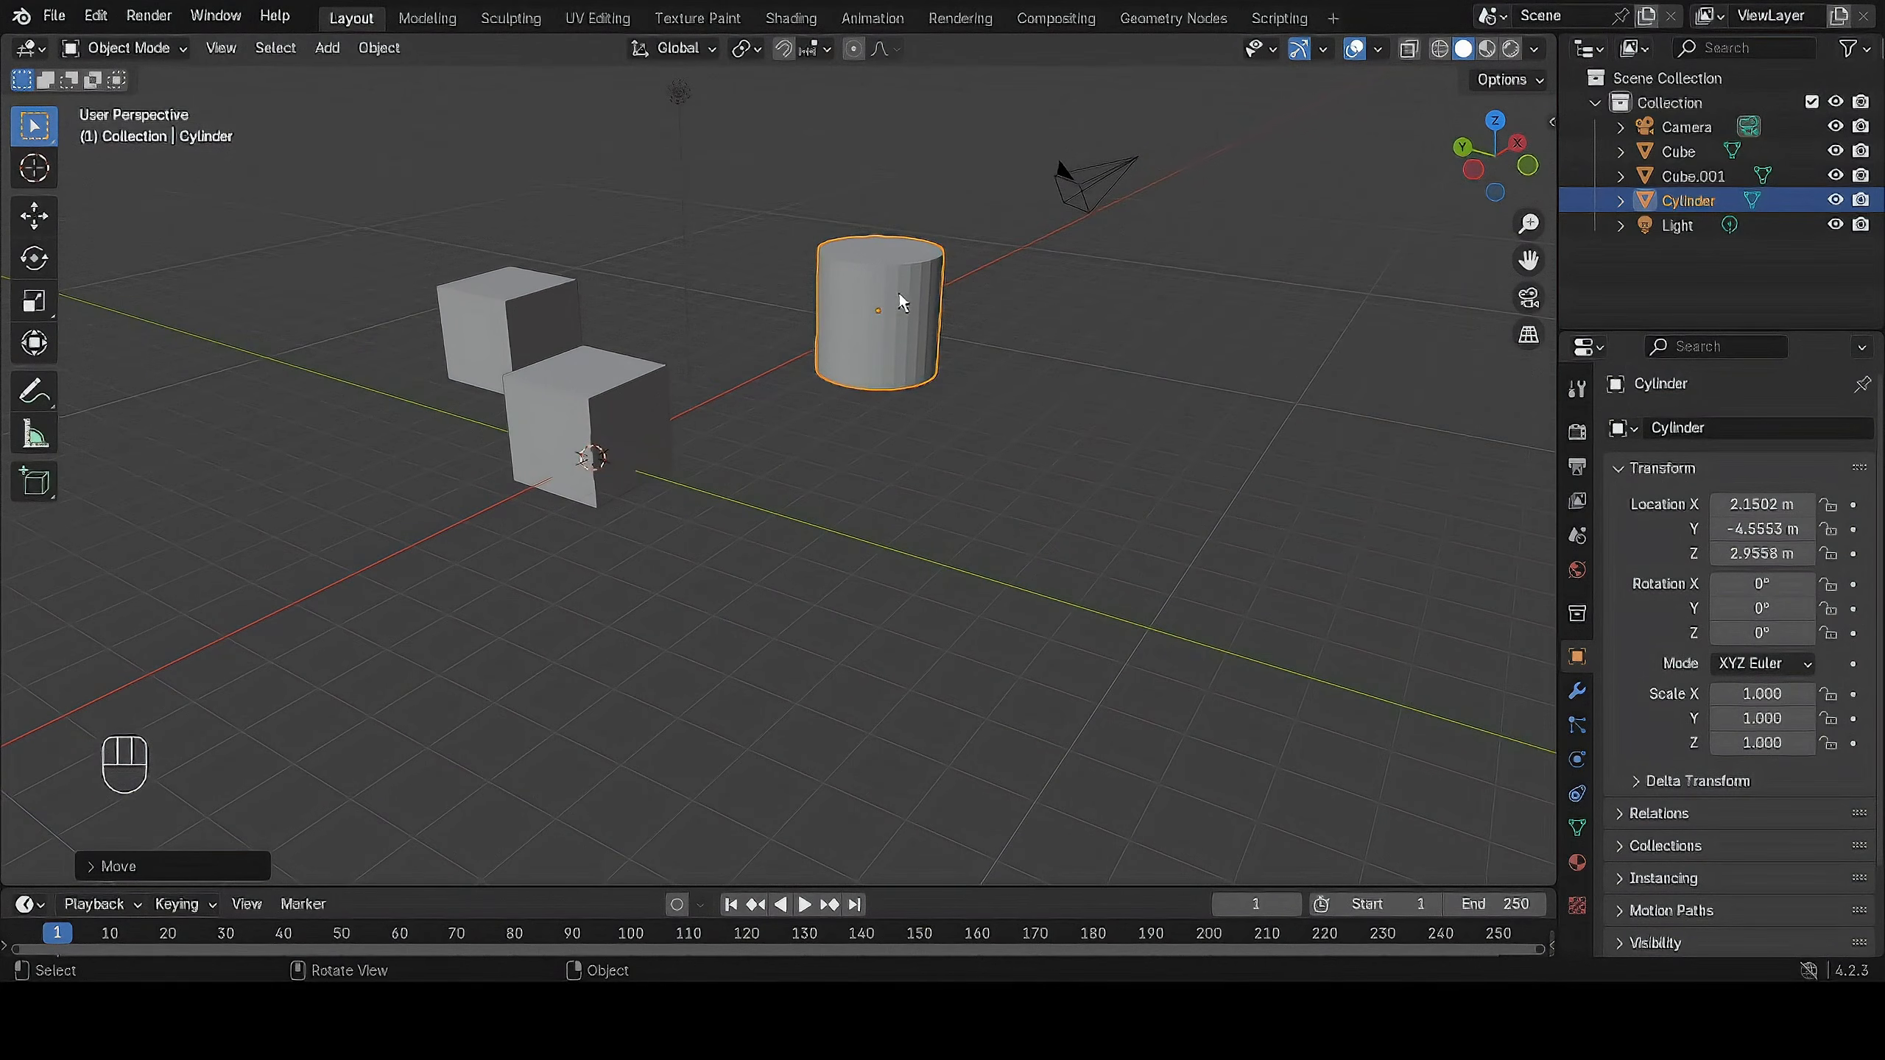
pyautogui.press('g')
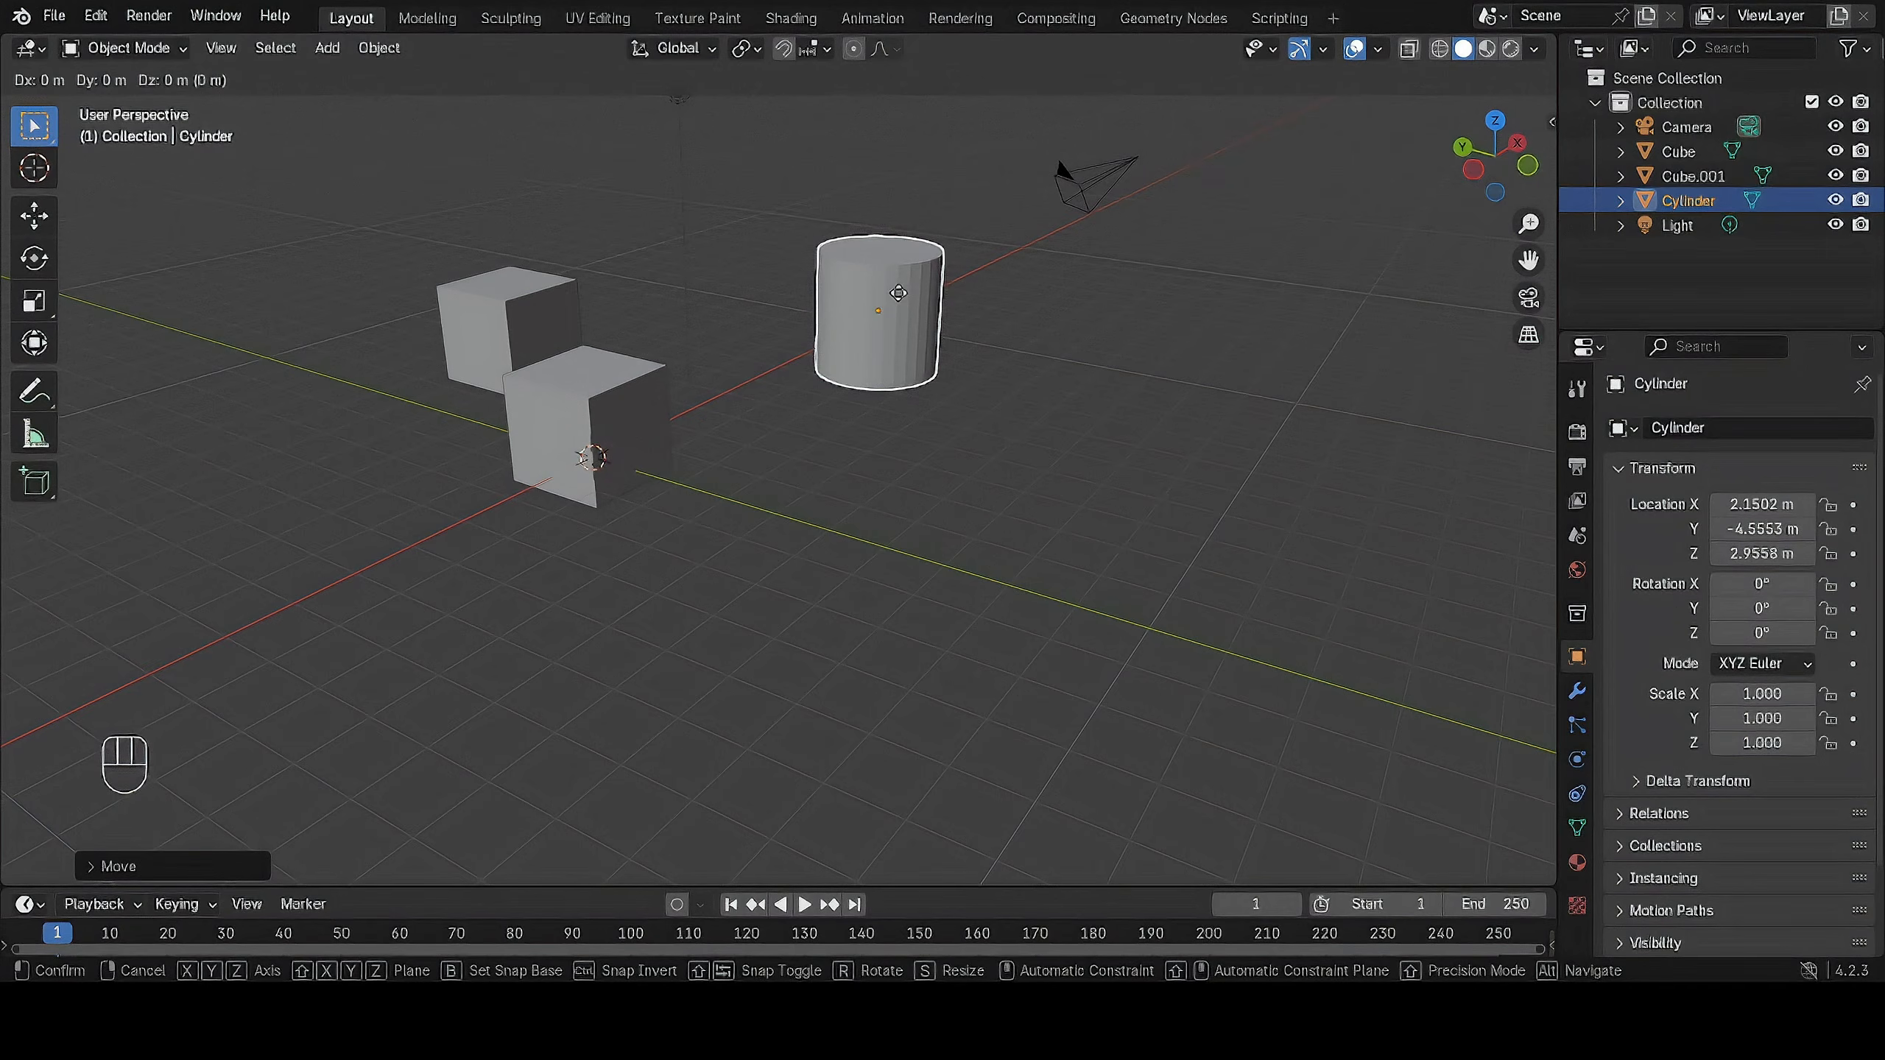
pyautogui.press('x')
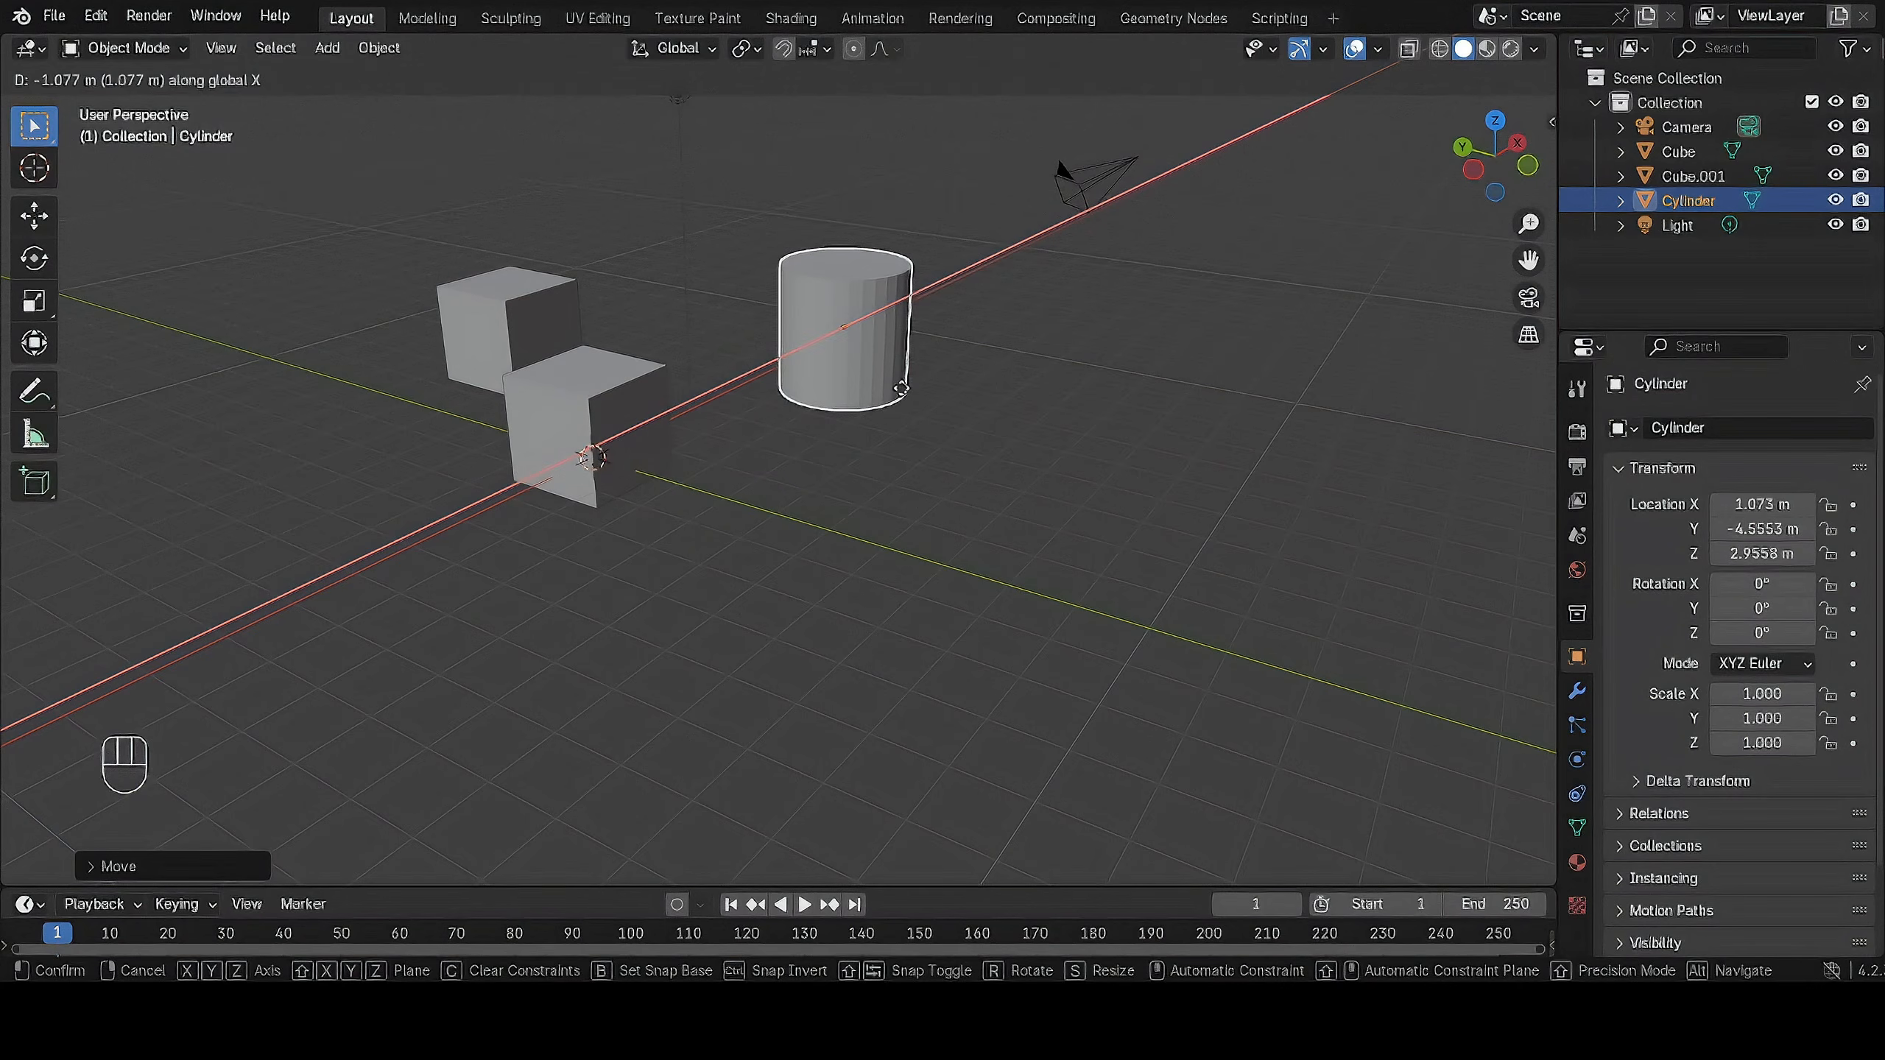
pyautogui.click(904, 390)
# Try a move along the global Y axis, and raise the cylinder along global Z to about 3.88 m.
pyautogui.press('g')
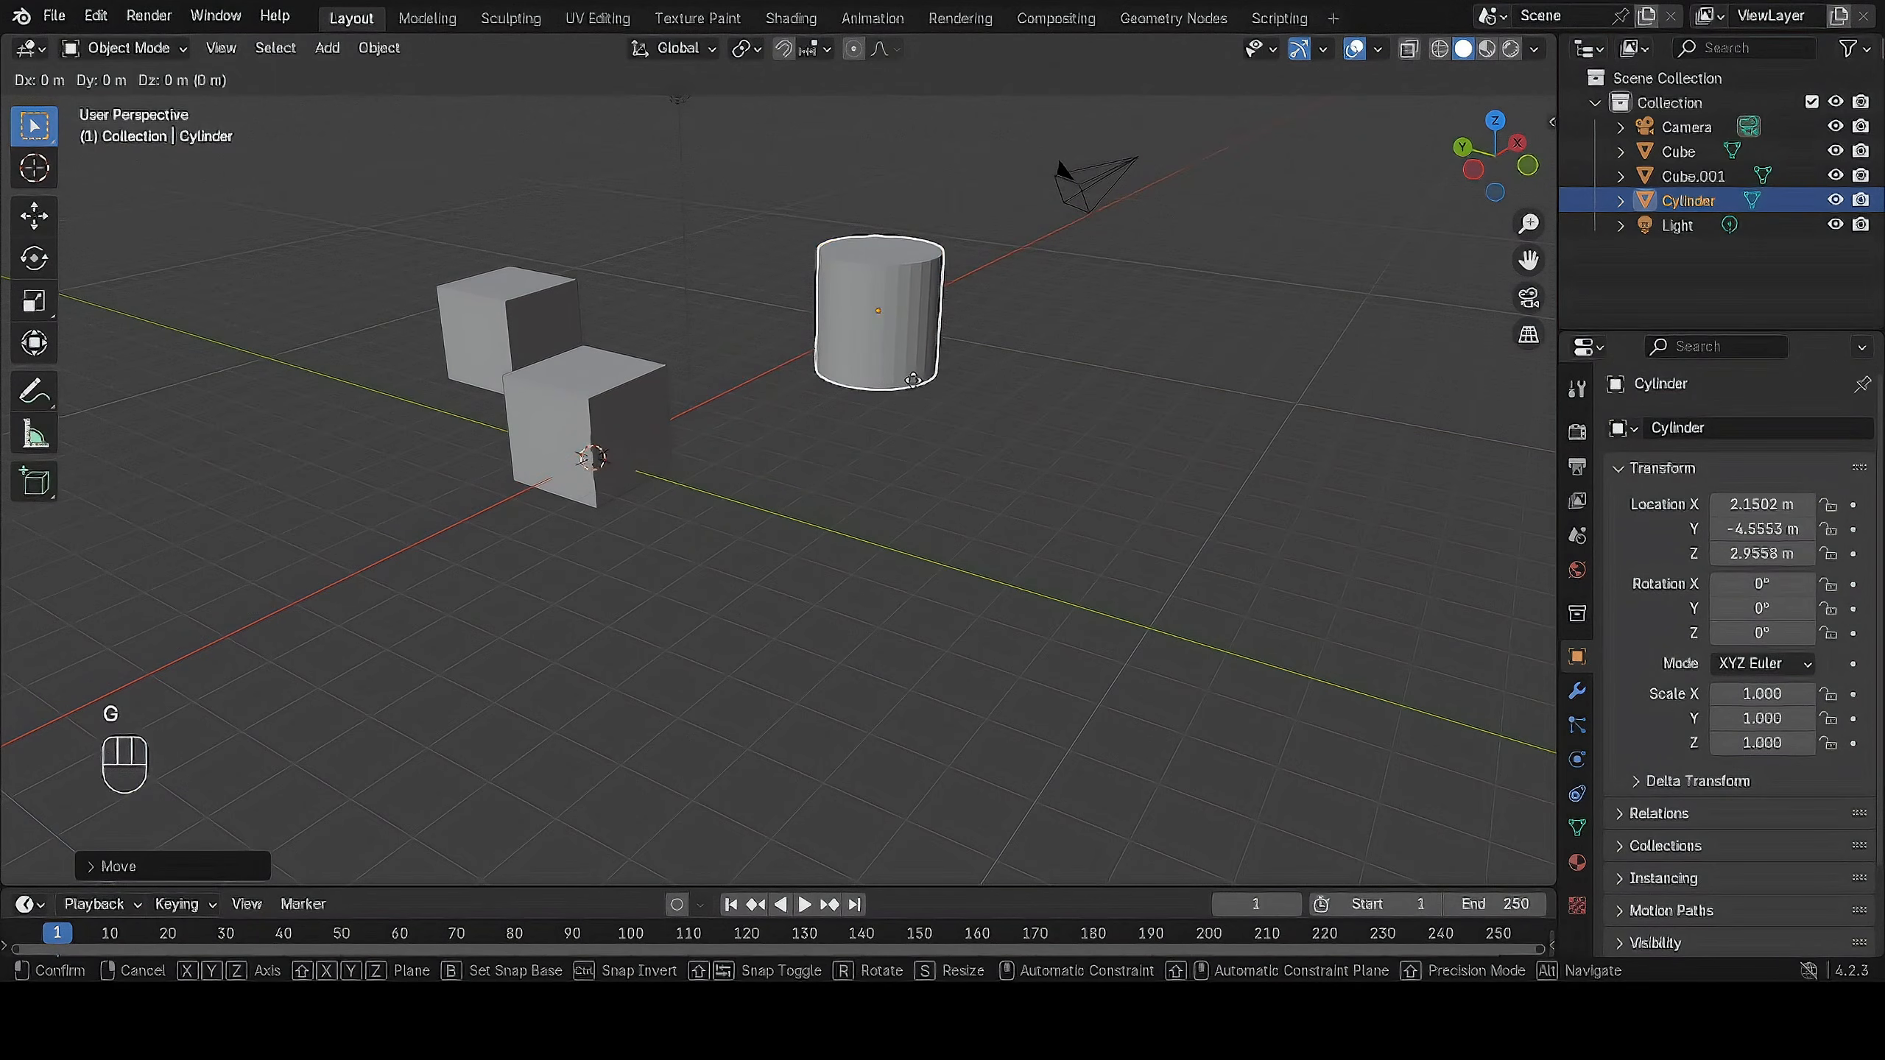
pyautogui.press('y')
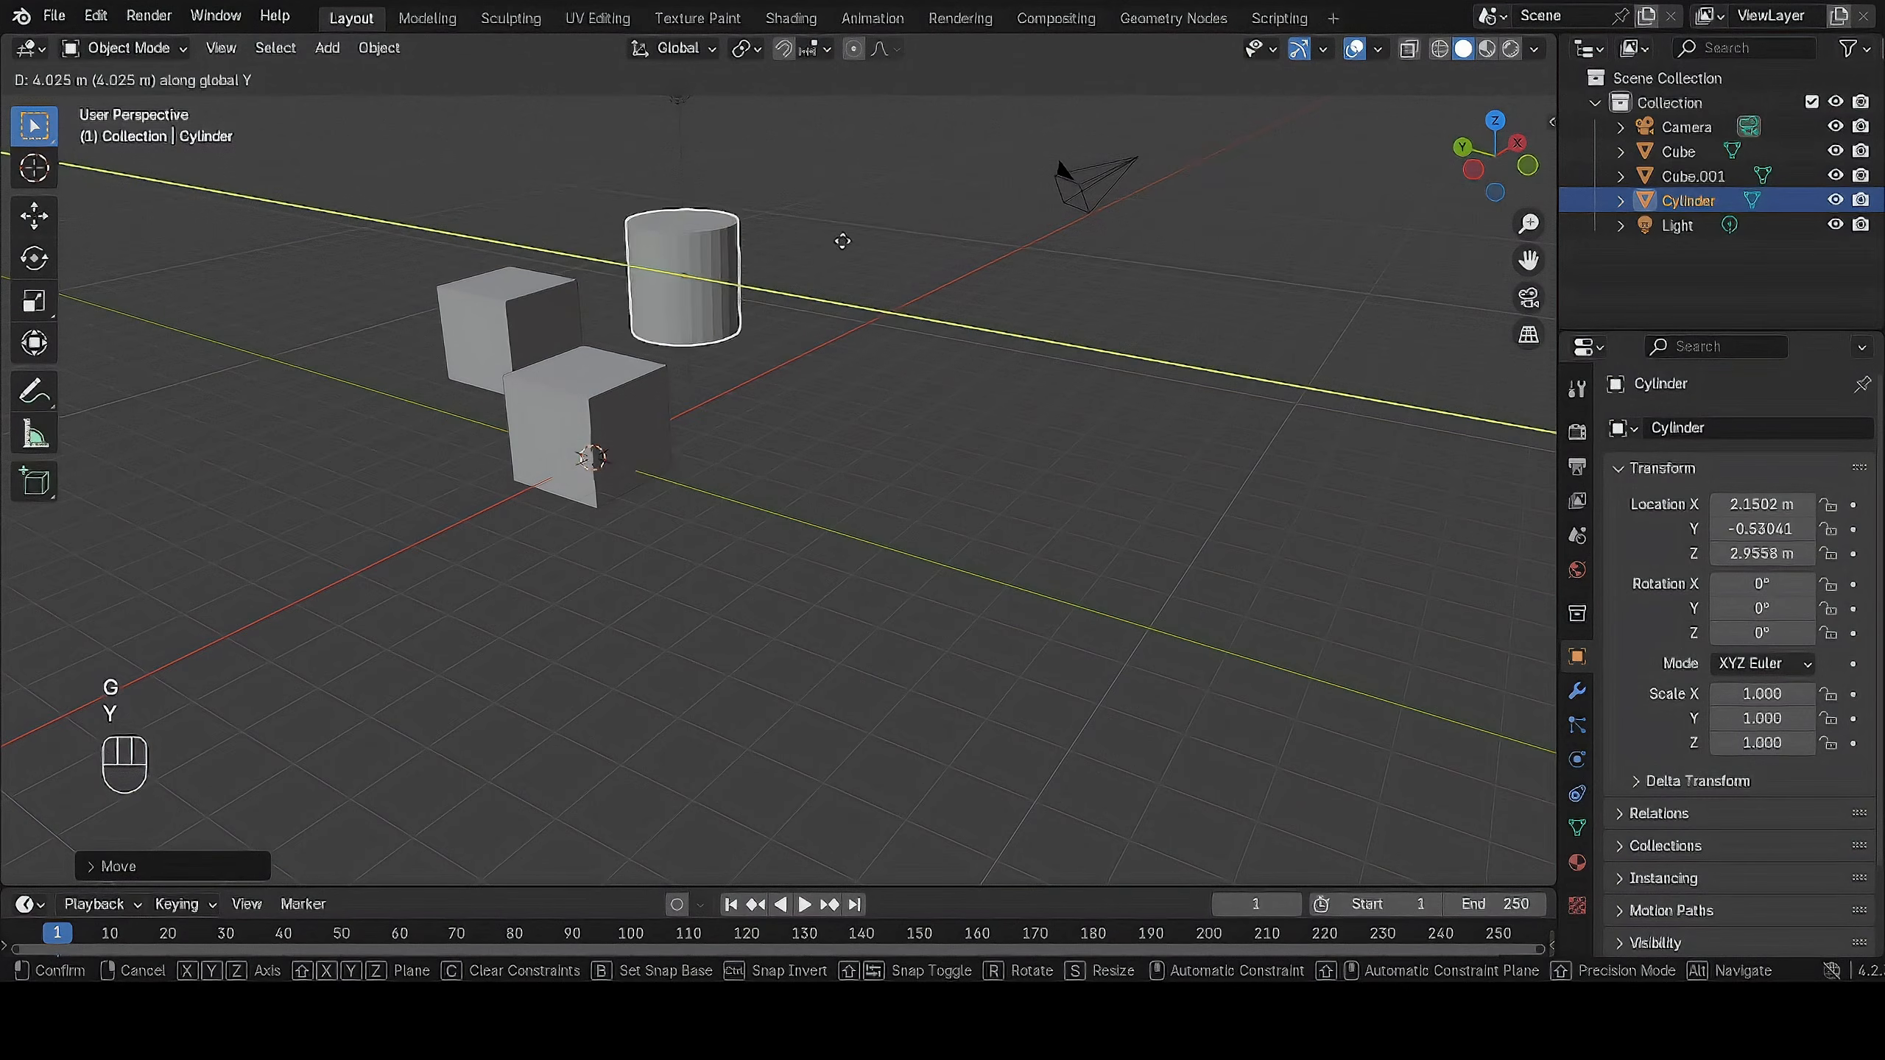
pyautogui.press('z')
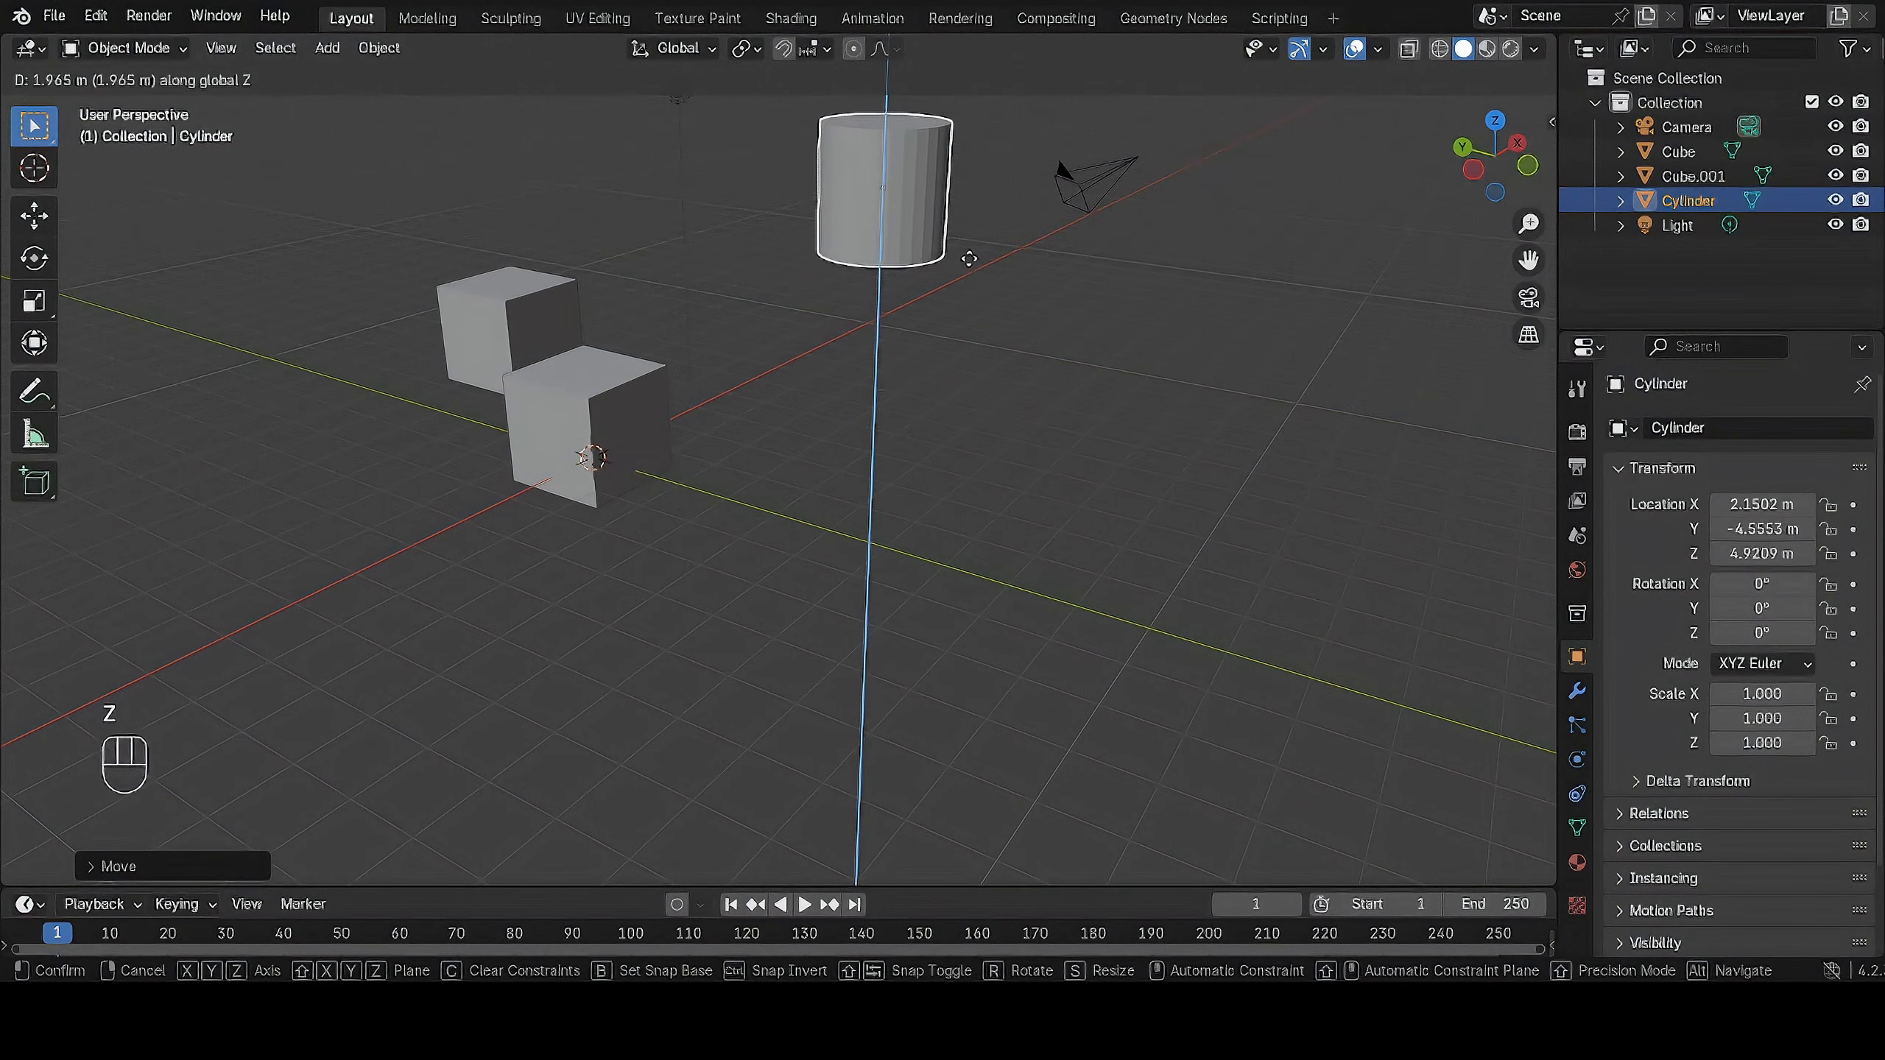
pyautogui.click(966, 335)
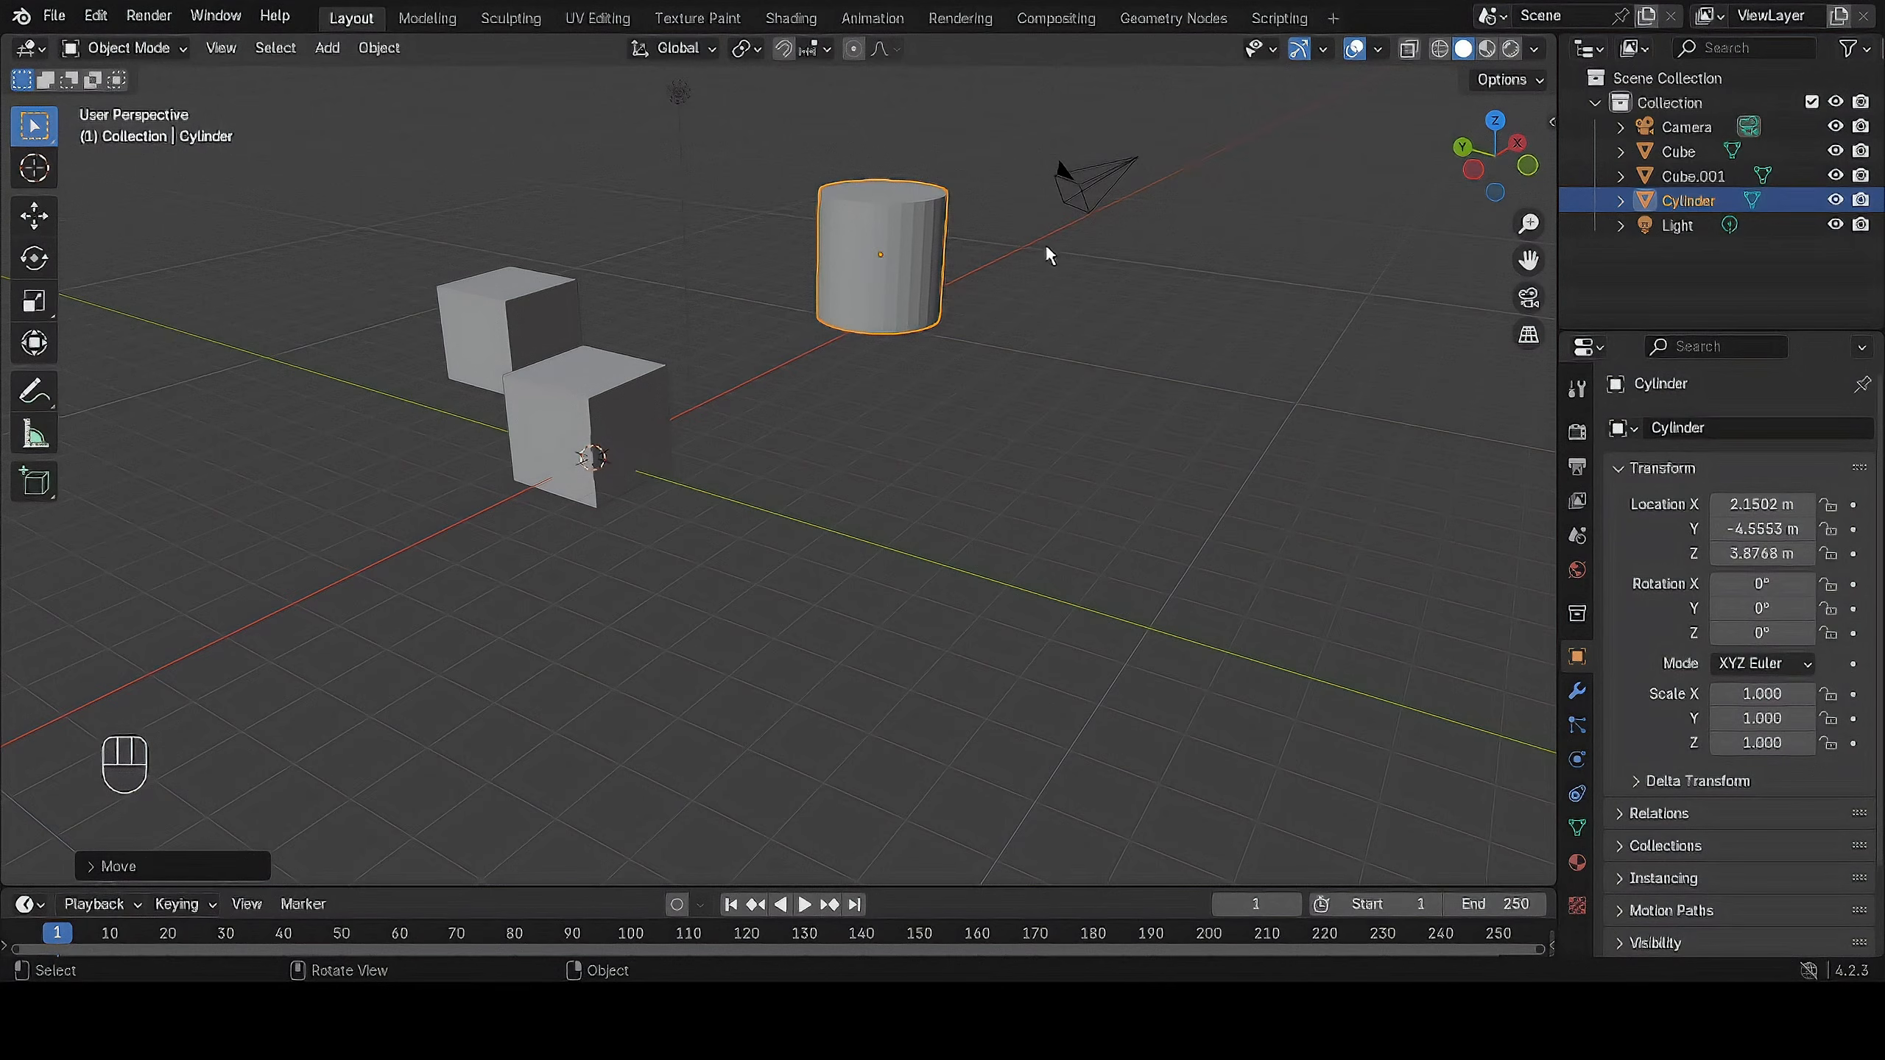
# Try rotating the cylinder freely and moving it without an axis constraint.
pyautogui.keyDown('shift'); pyautogui.moveTo(1046, 248); pyautogui.dragTo(941, 425, button='middle'); pyautogui.keyUp('shift')
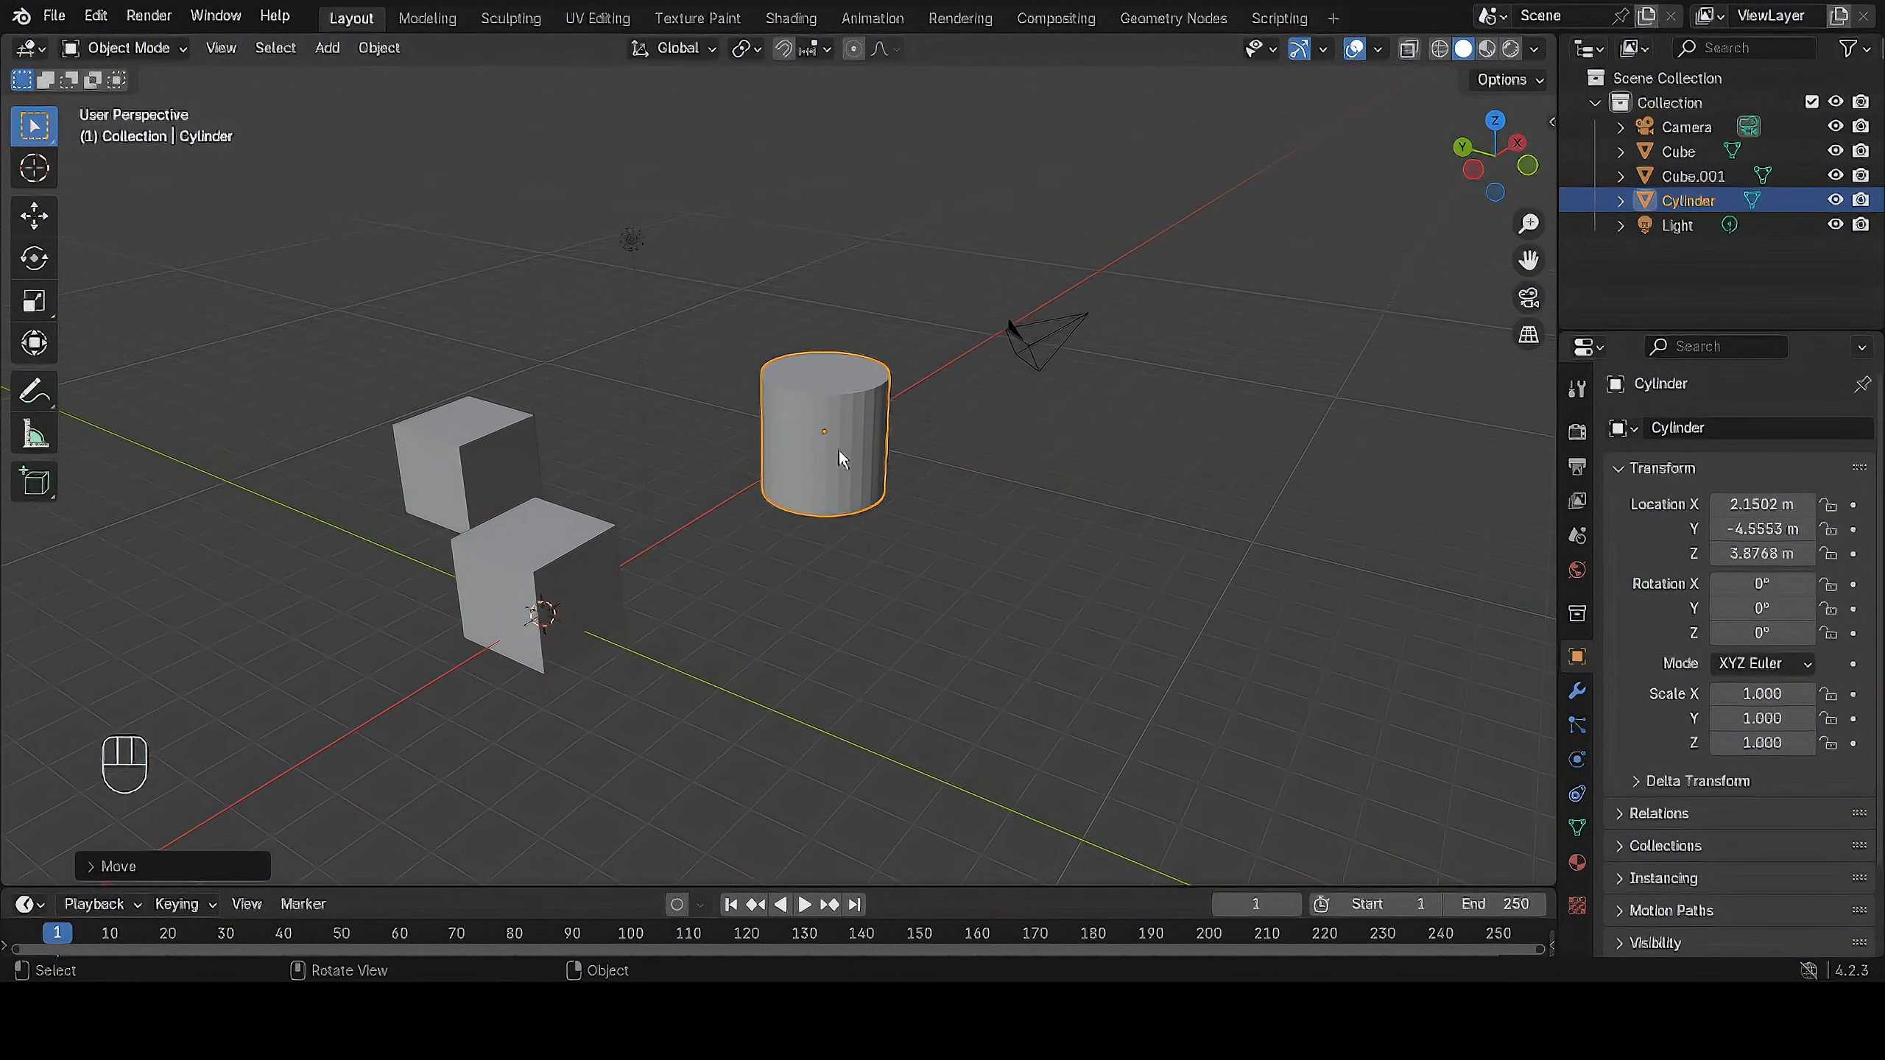
pyautogui.press('r')
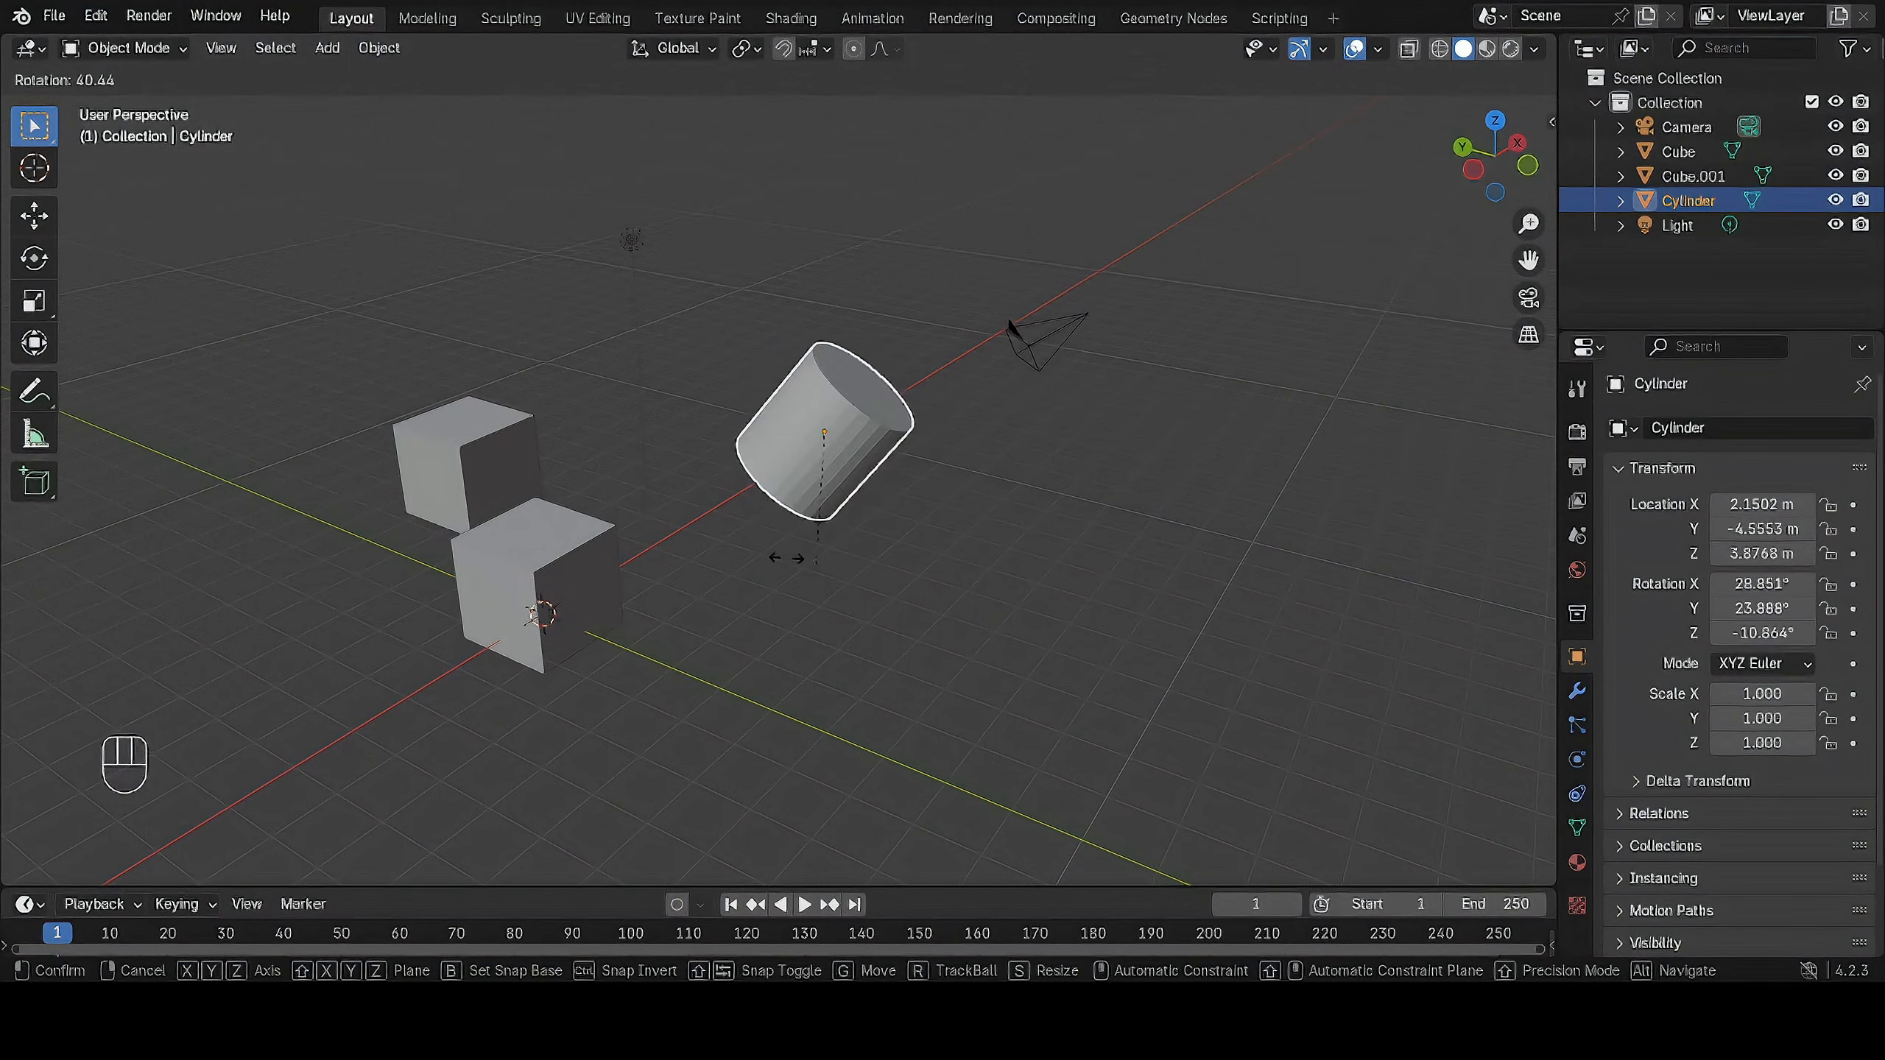
pyautogui.press('g')
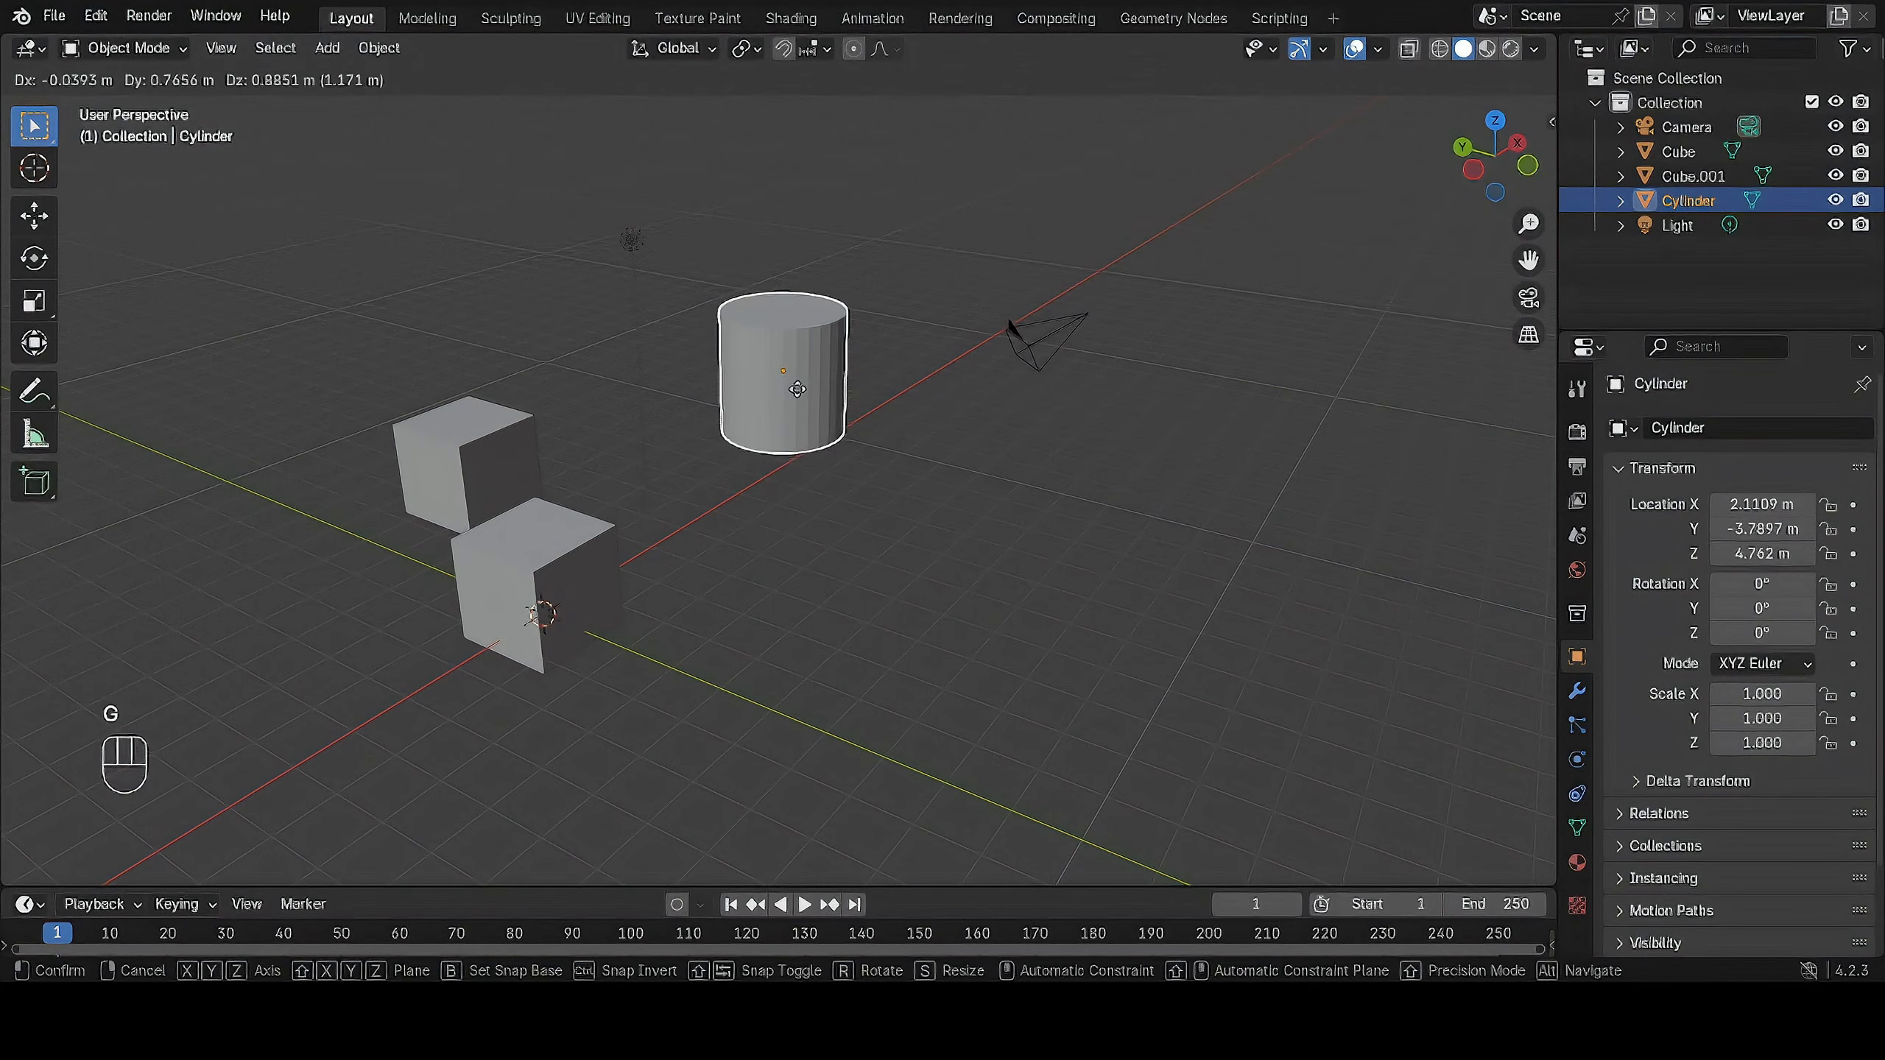
# Try rotating the cylinder about the global X and Y axes, and rotate it about global Z to a Z rotation of about -156°.
pyautogui.press('r')
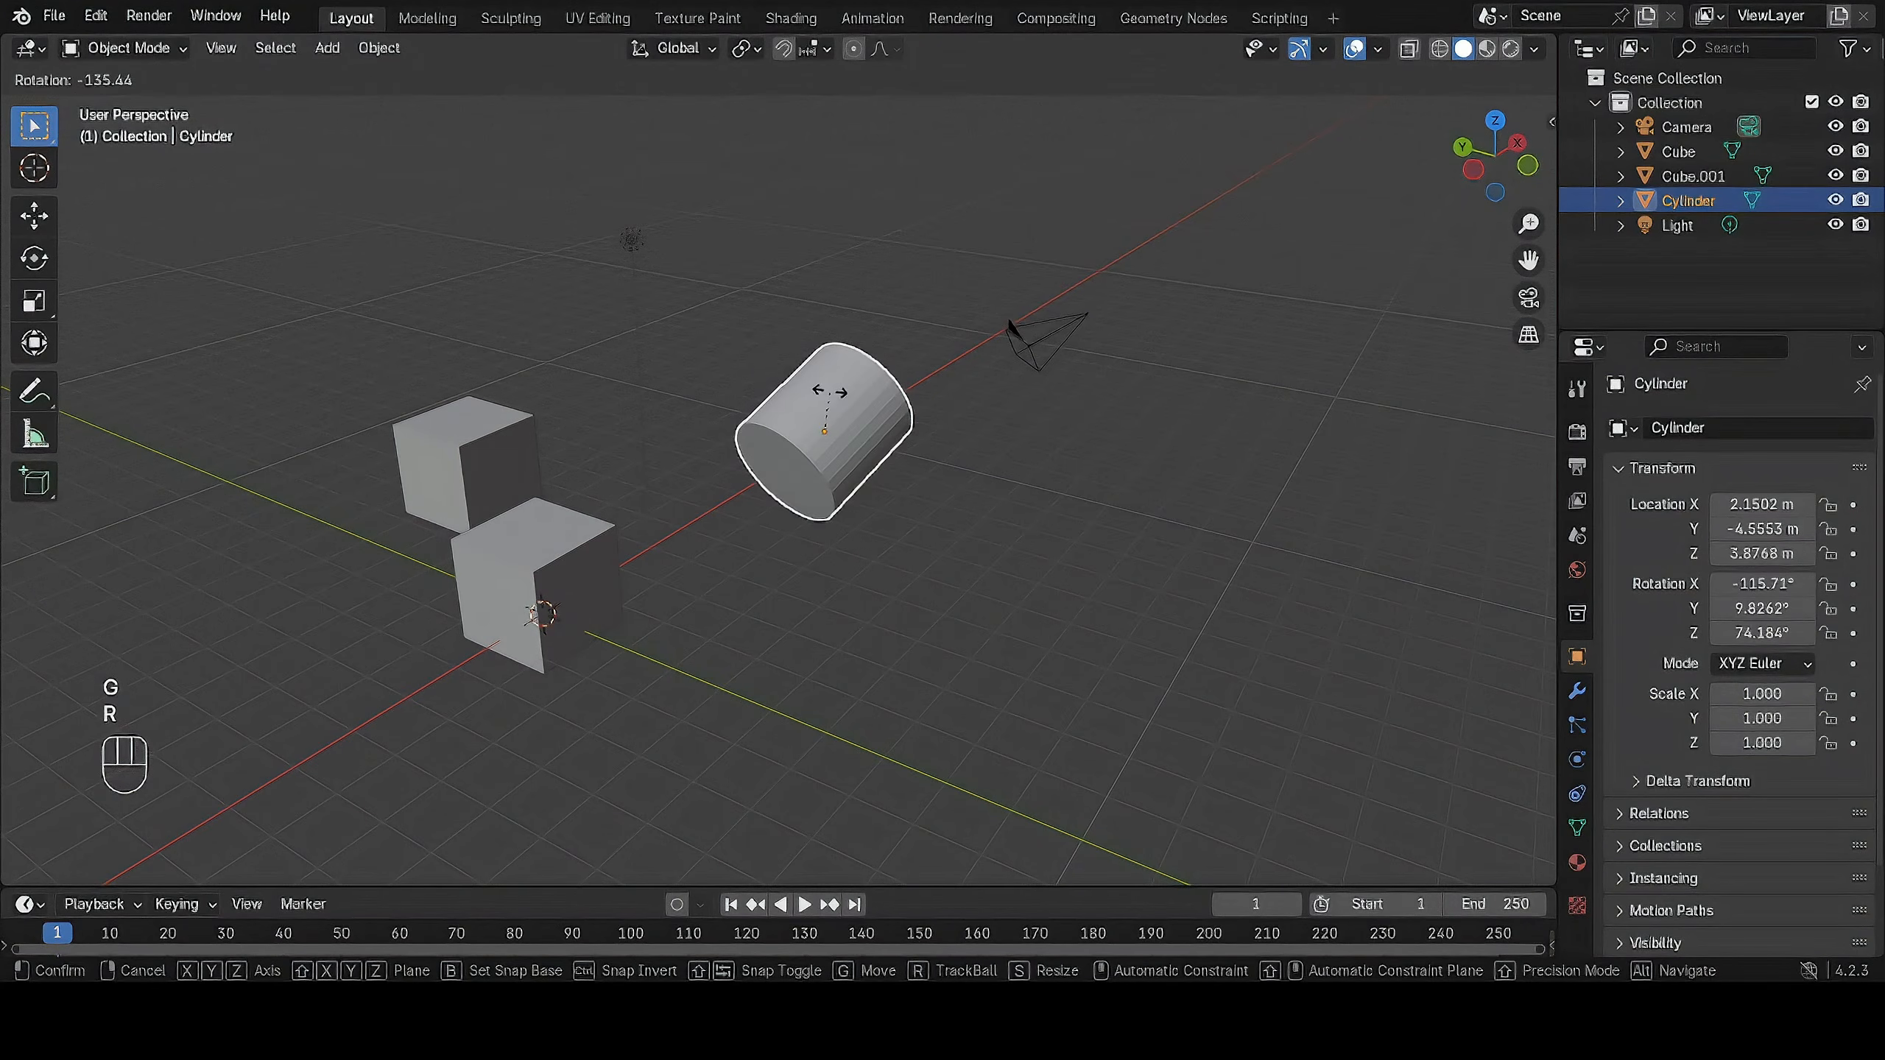
pyautogui.press('x')
pyautogui.press('y')
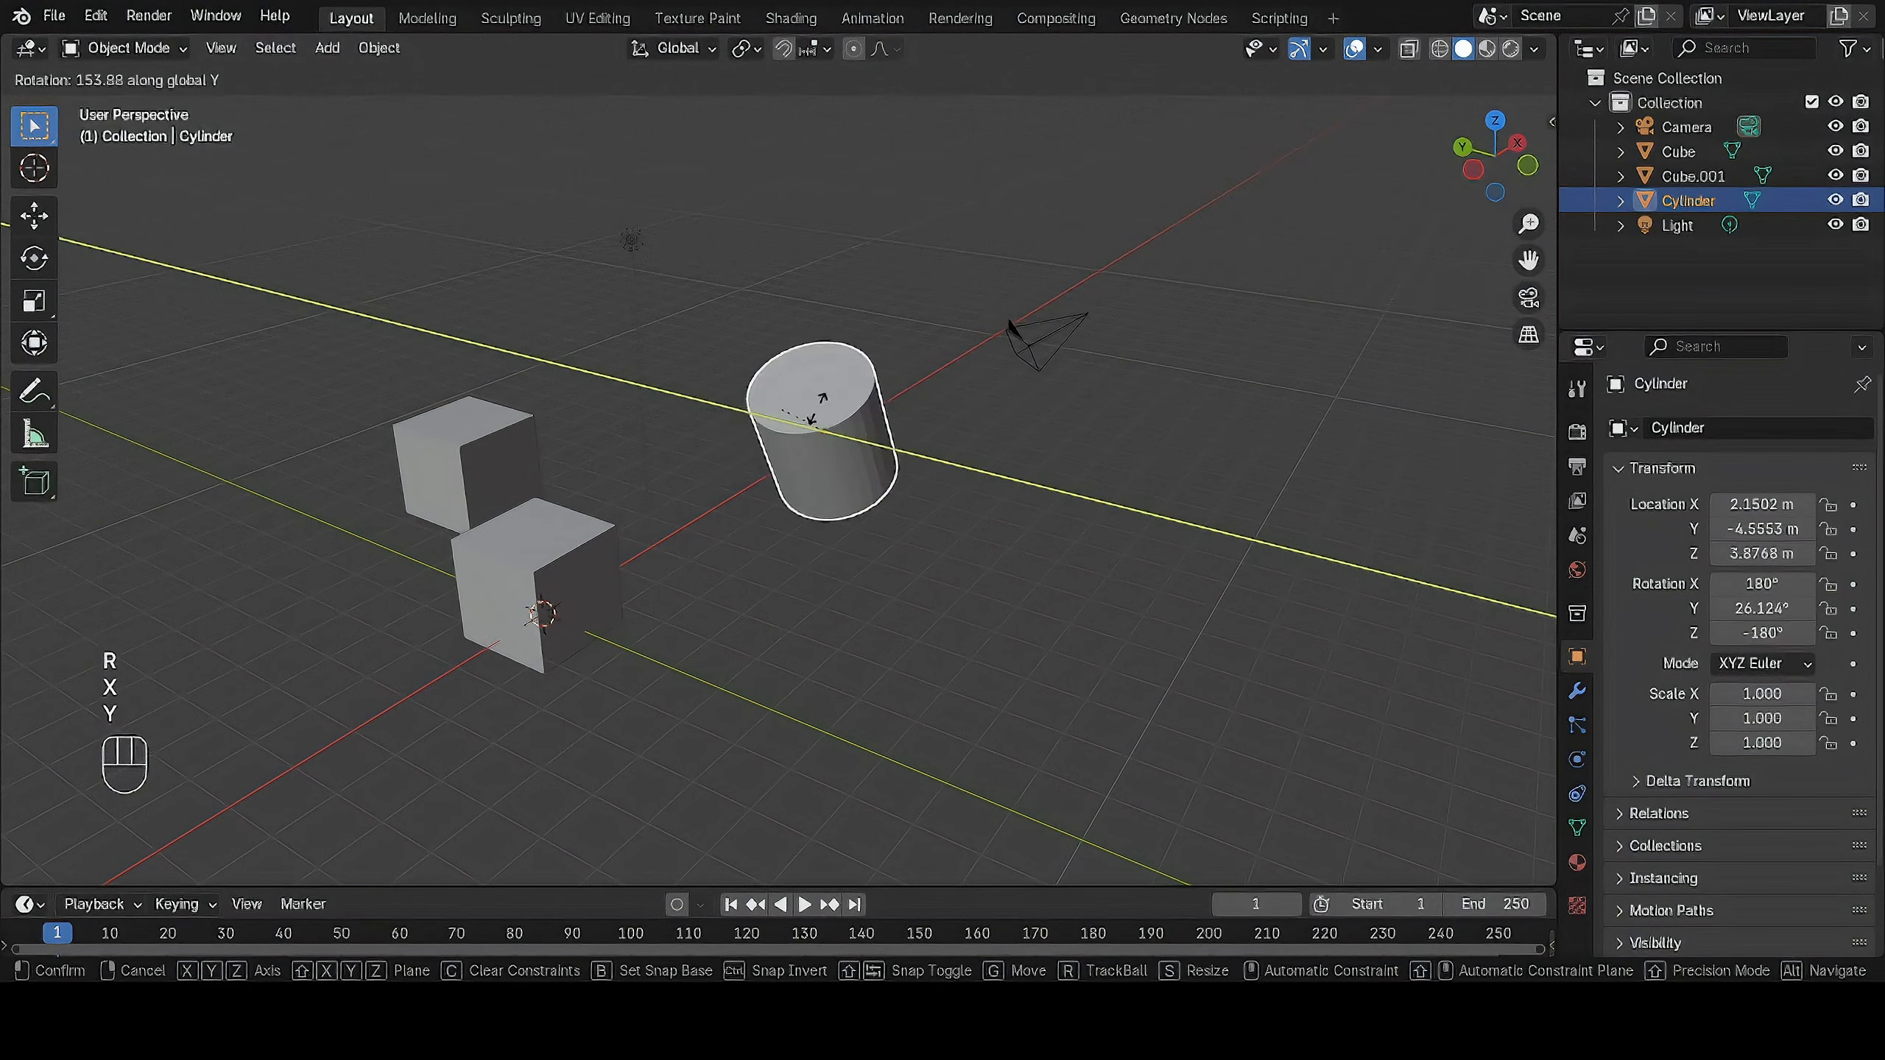
pyautogui.press('z')
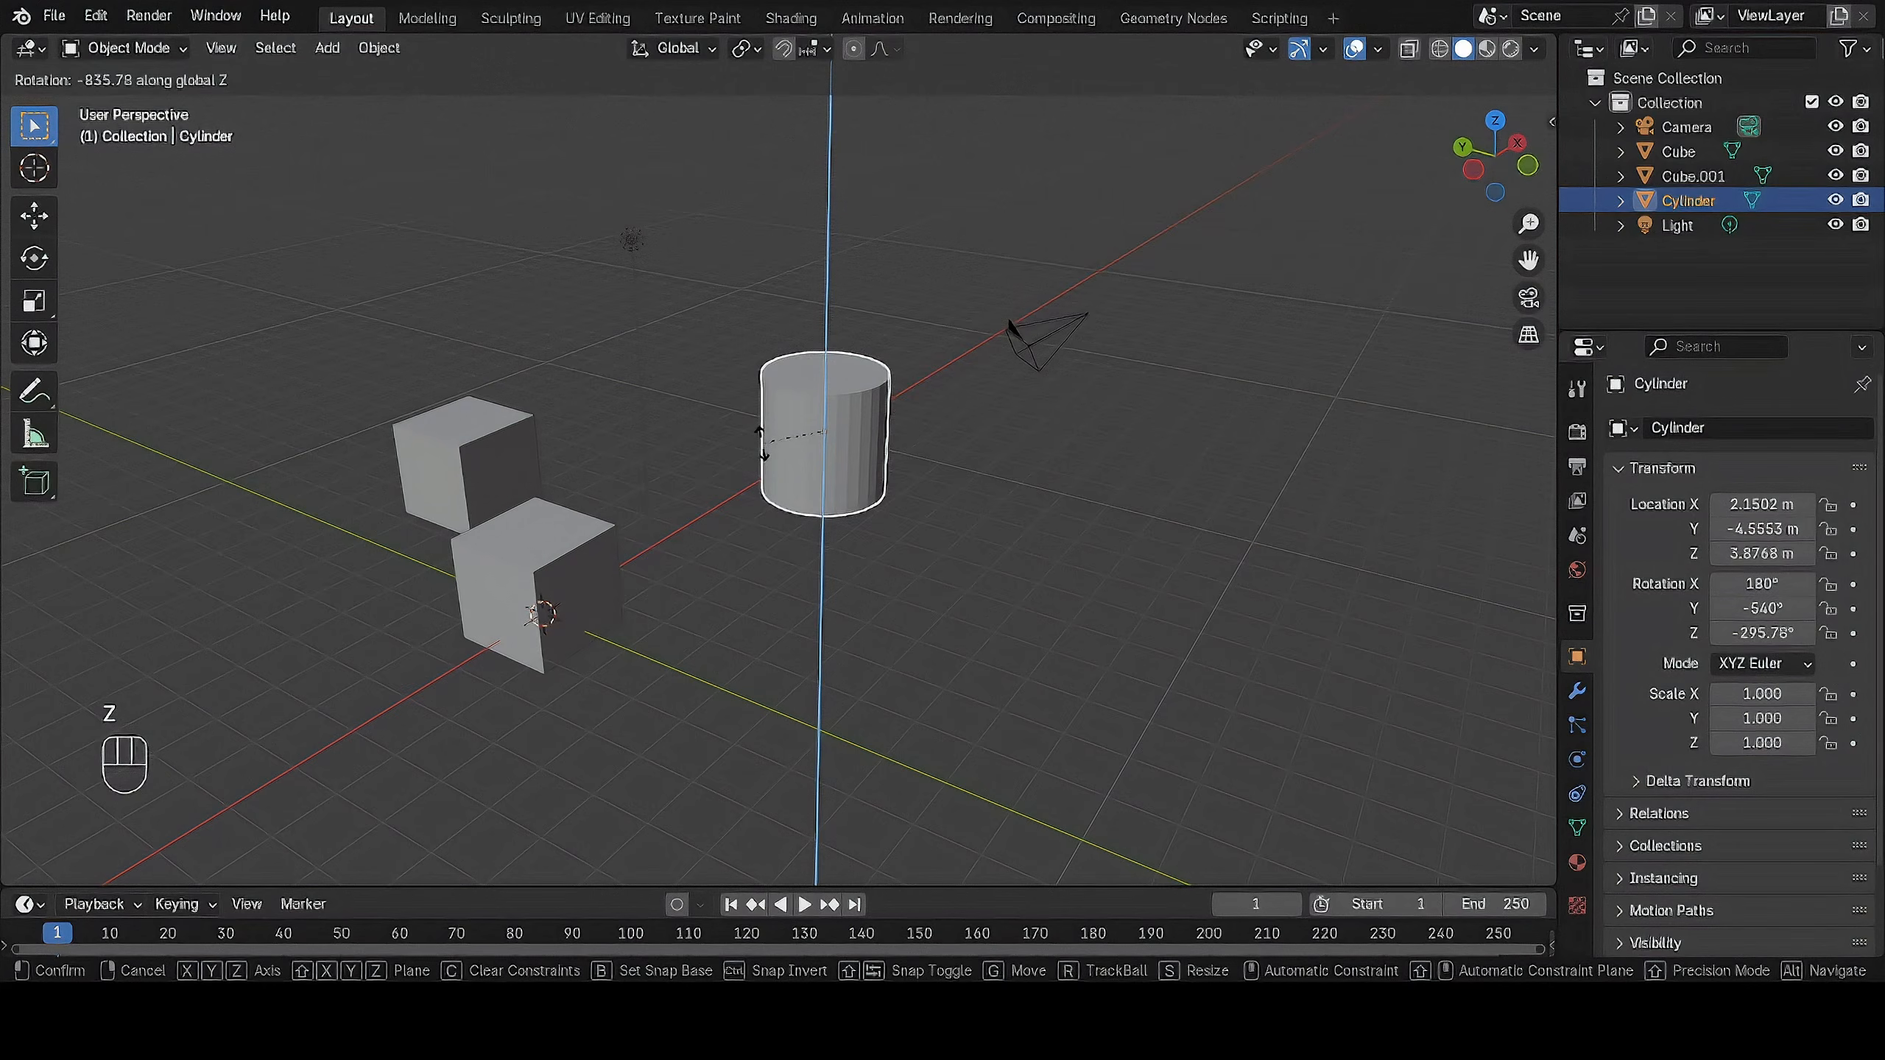
pyautogui.click(911, 487)
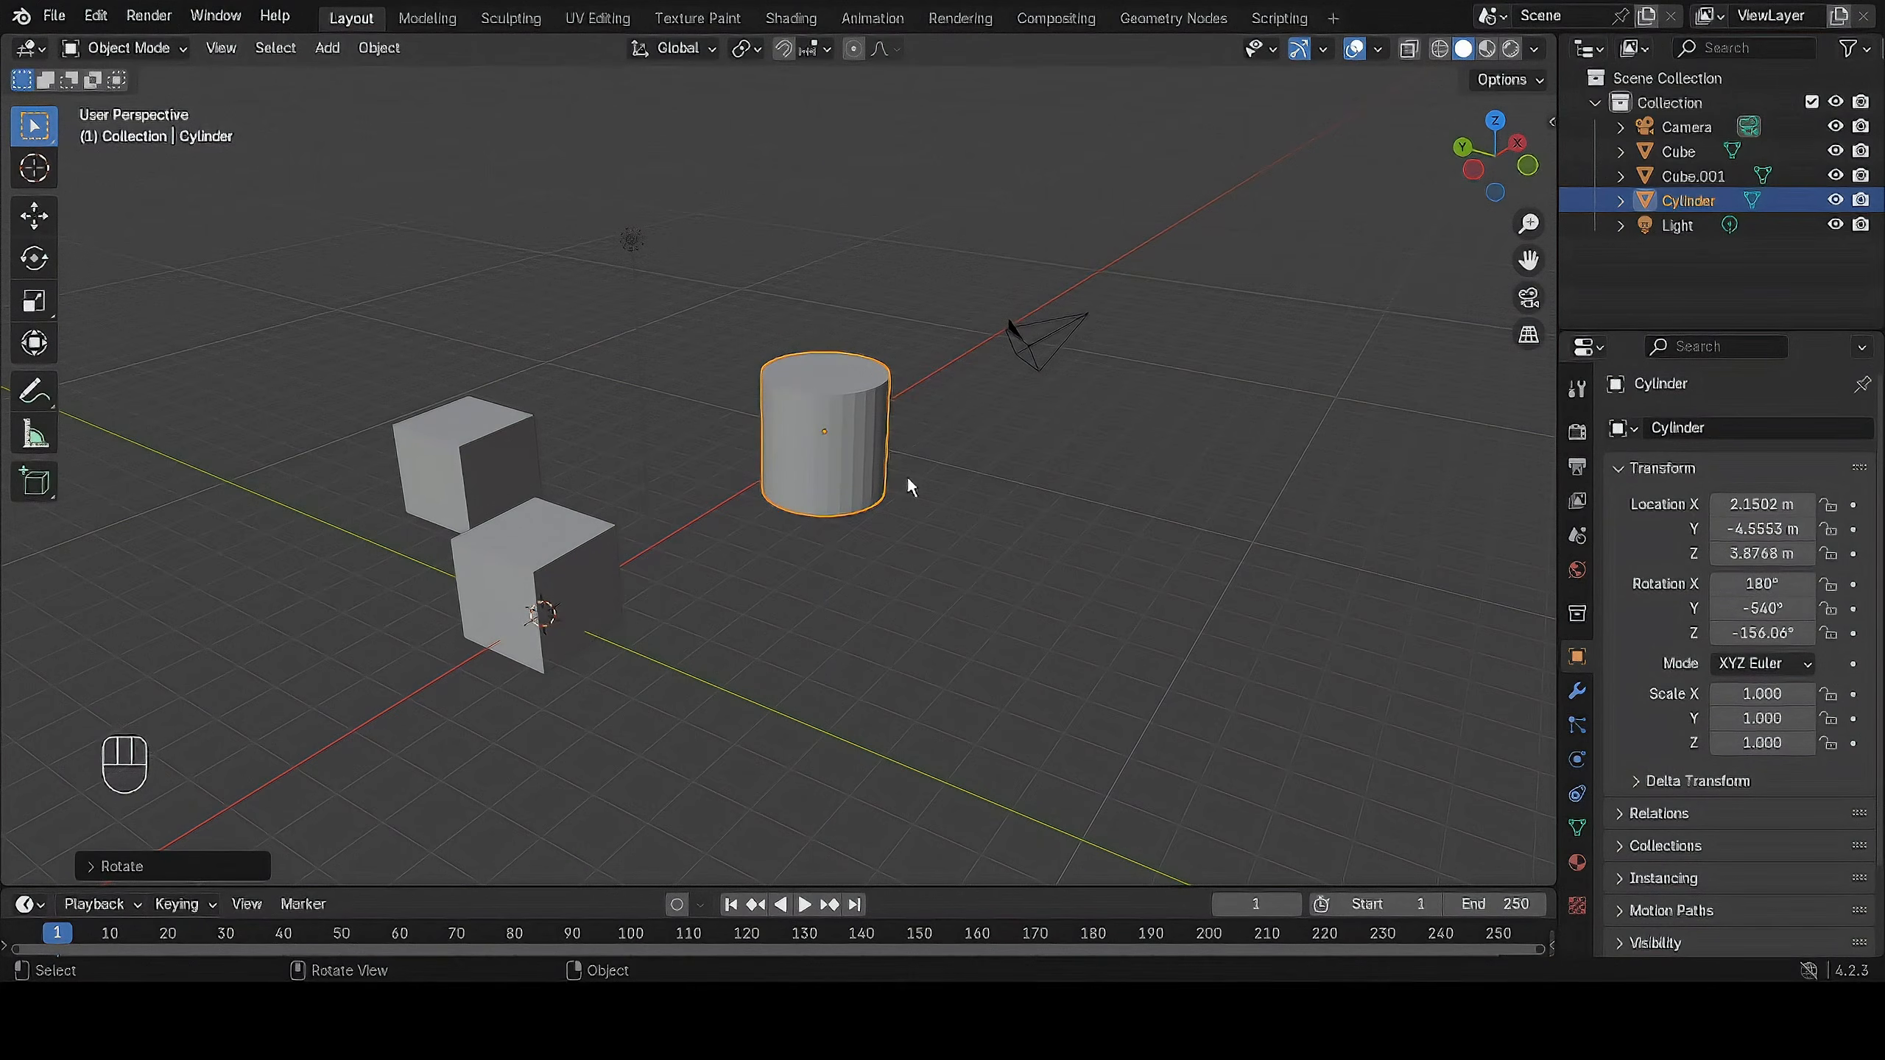
# Try scaling the cylinder uniformly and along global X and Y, and stretch it along global Z to a scale of about 3.
pyautogui.scroll(1, 911, 487)
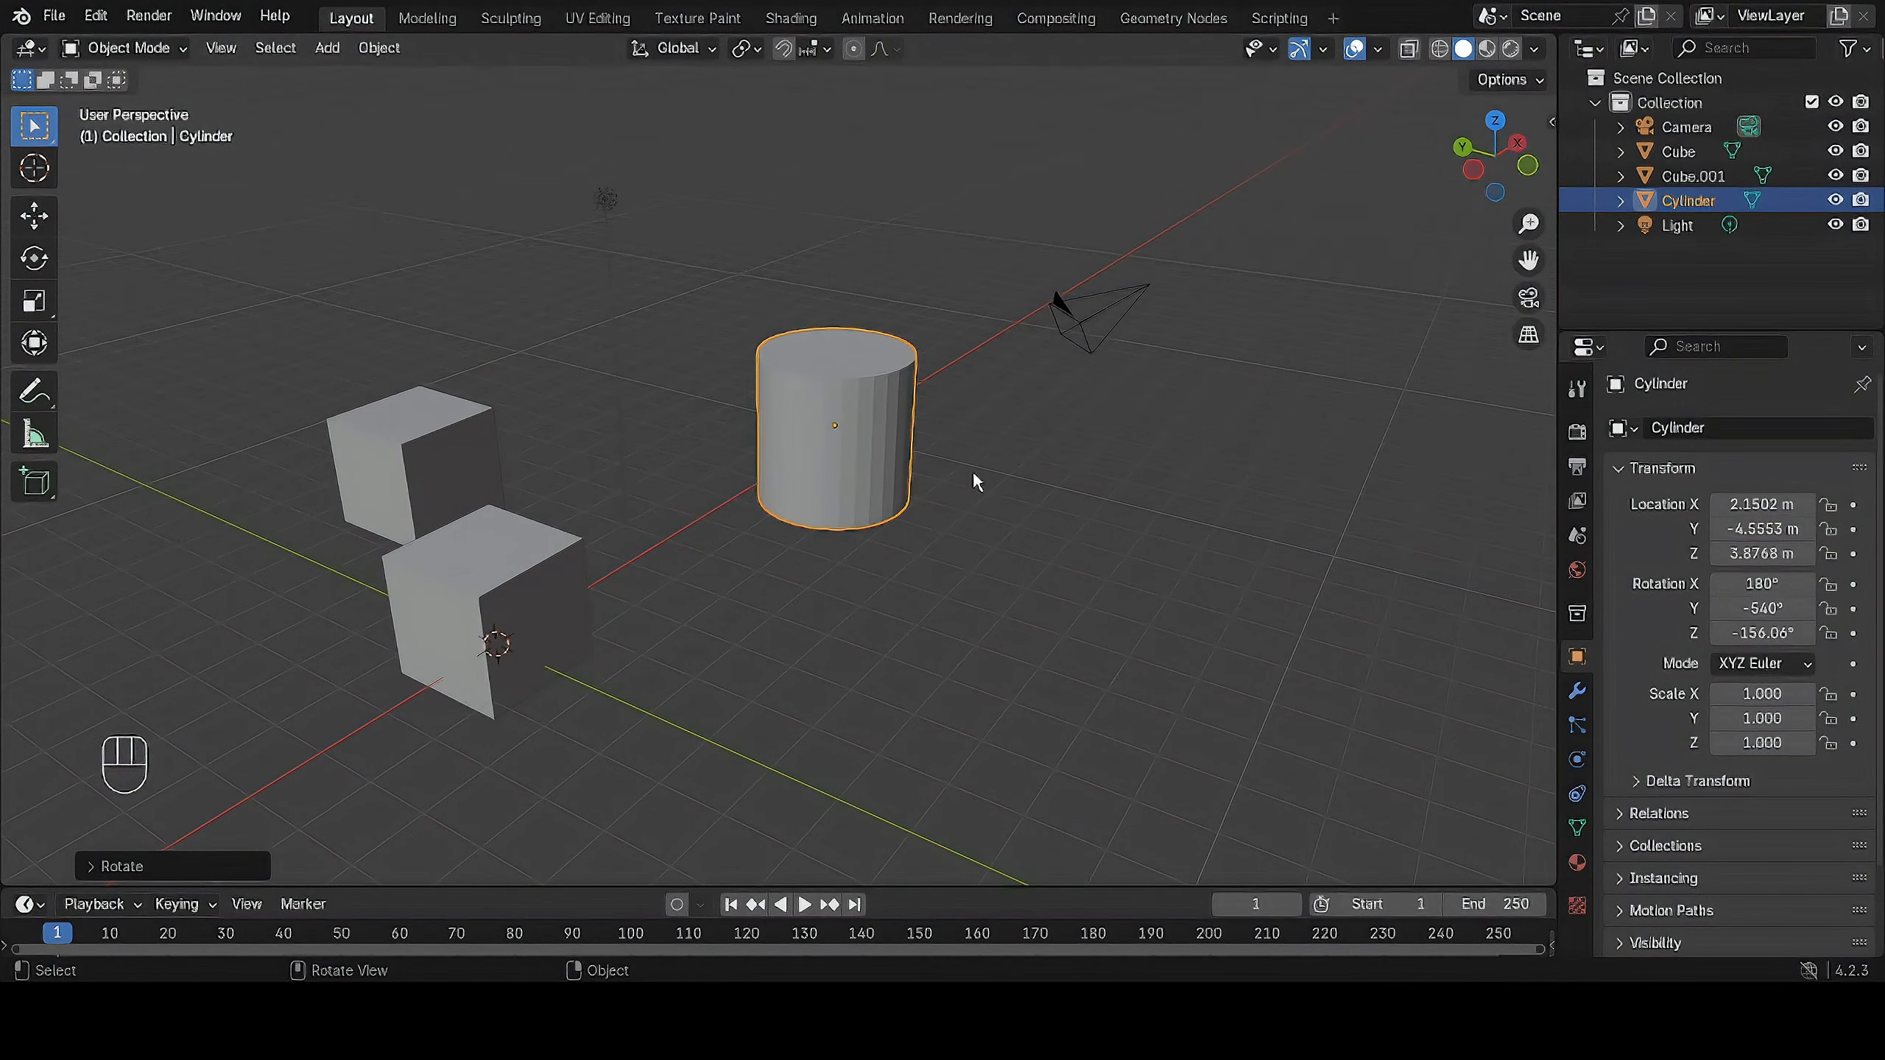
pyautogui.keyDown('shift'); pyautogui.moveTo(962, 455); pyautogui.dragTo(1103, 436, button='middle'); pyautogui.keyUp('shift')
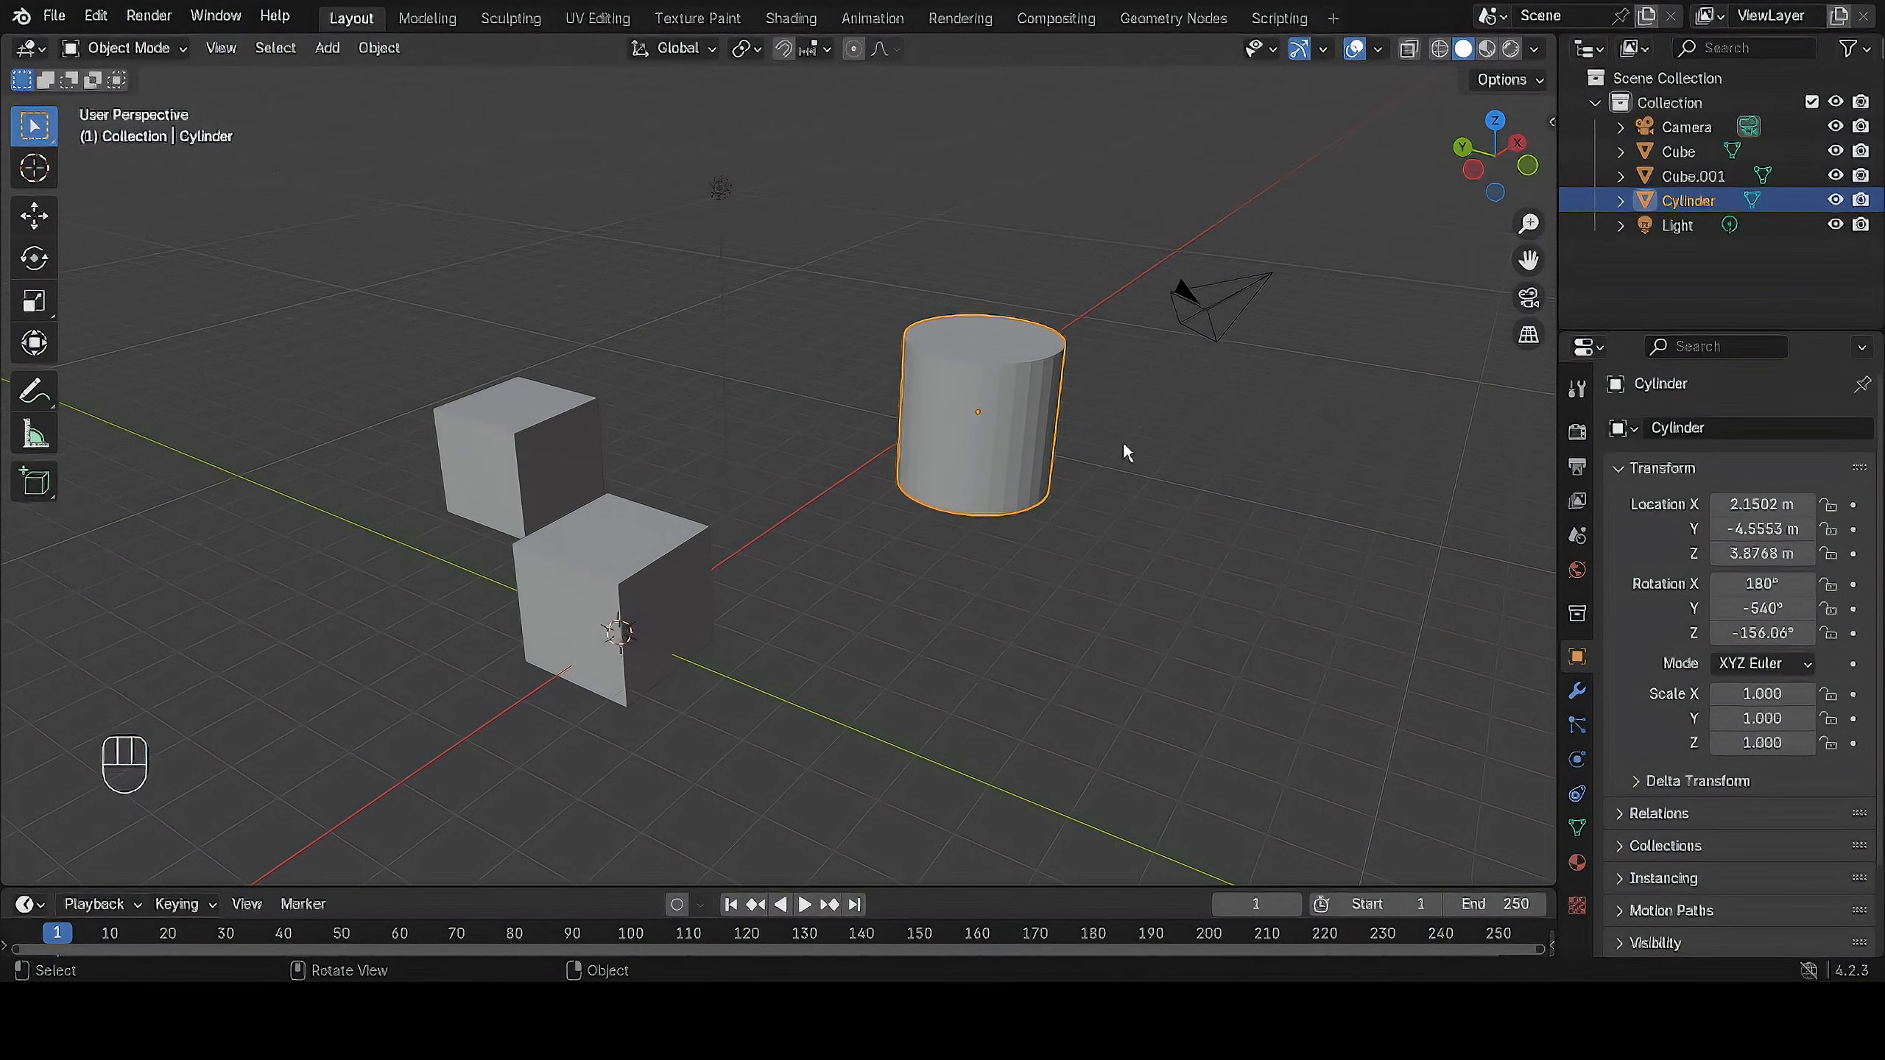
pyautogui.press('s')
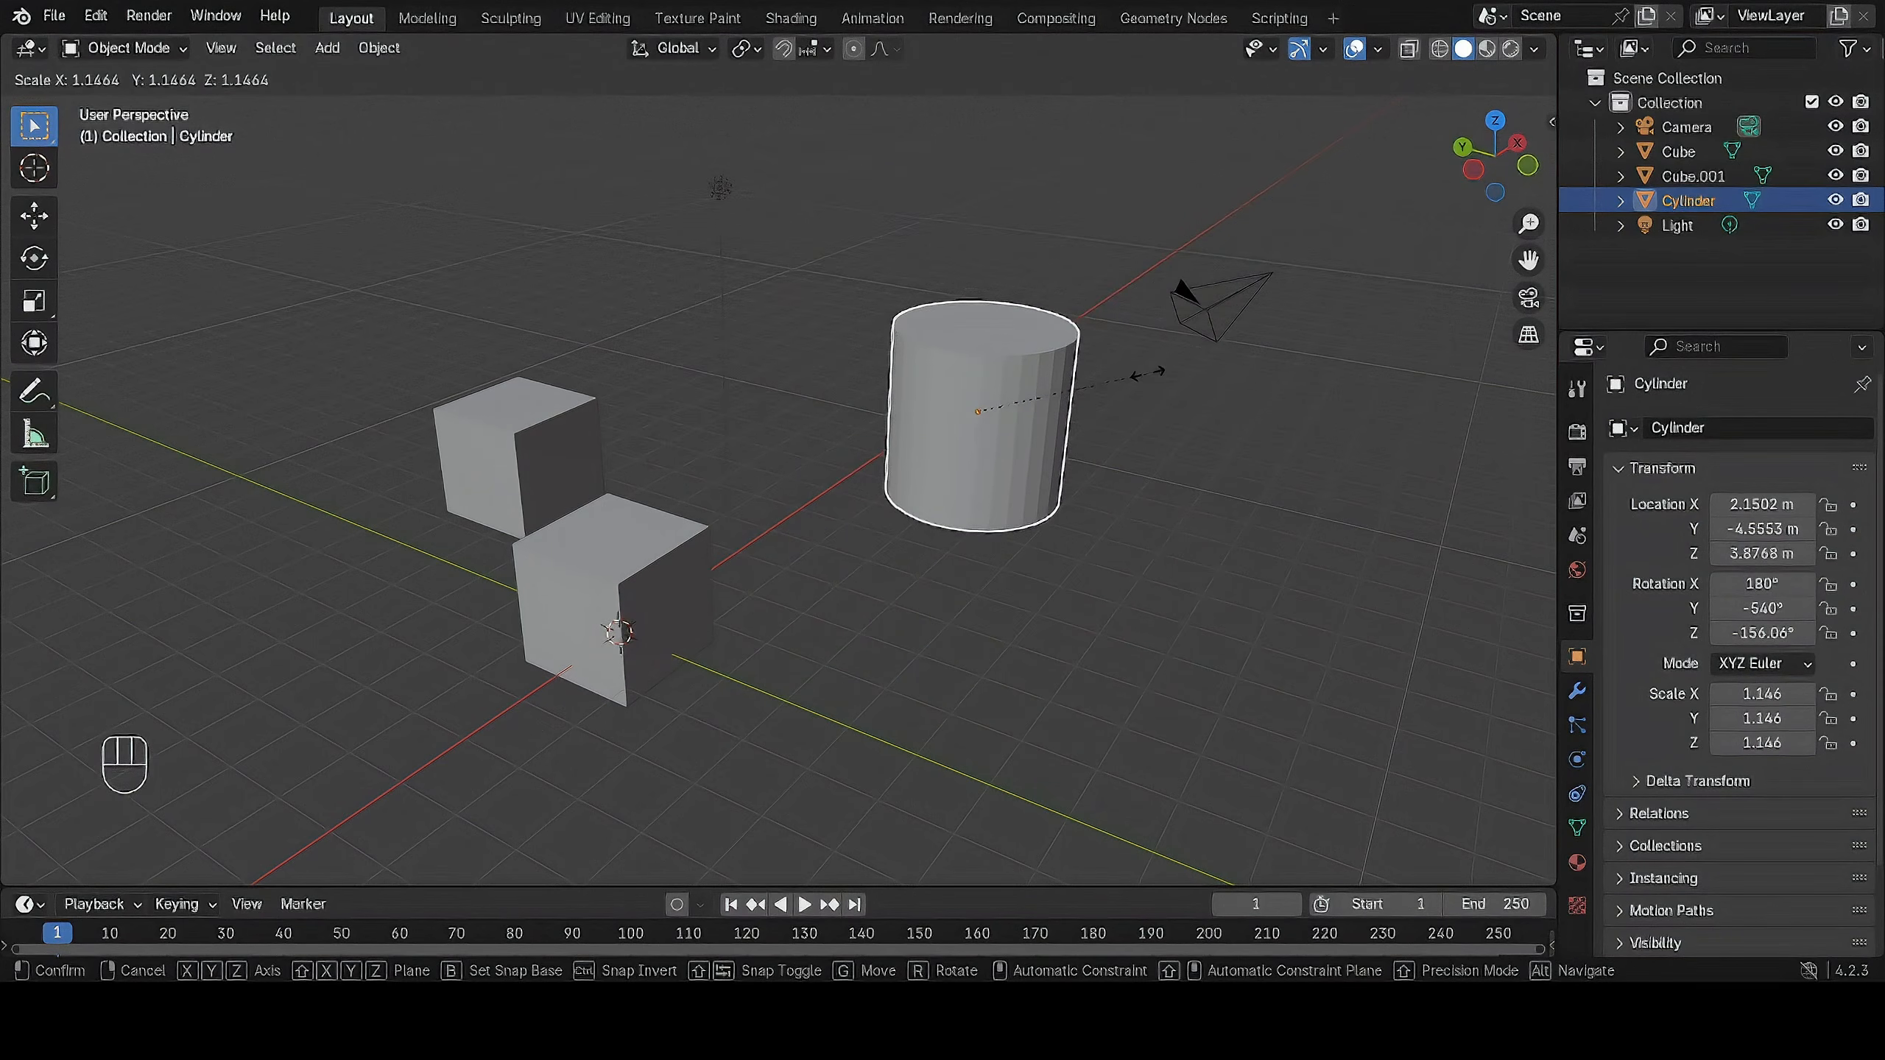
pyautogui.press('x')
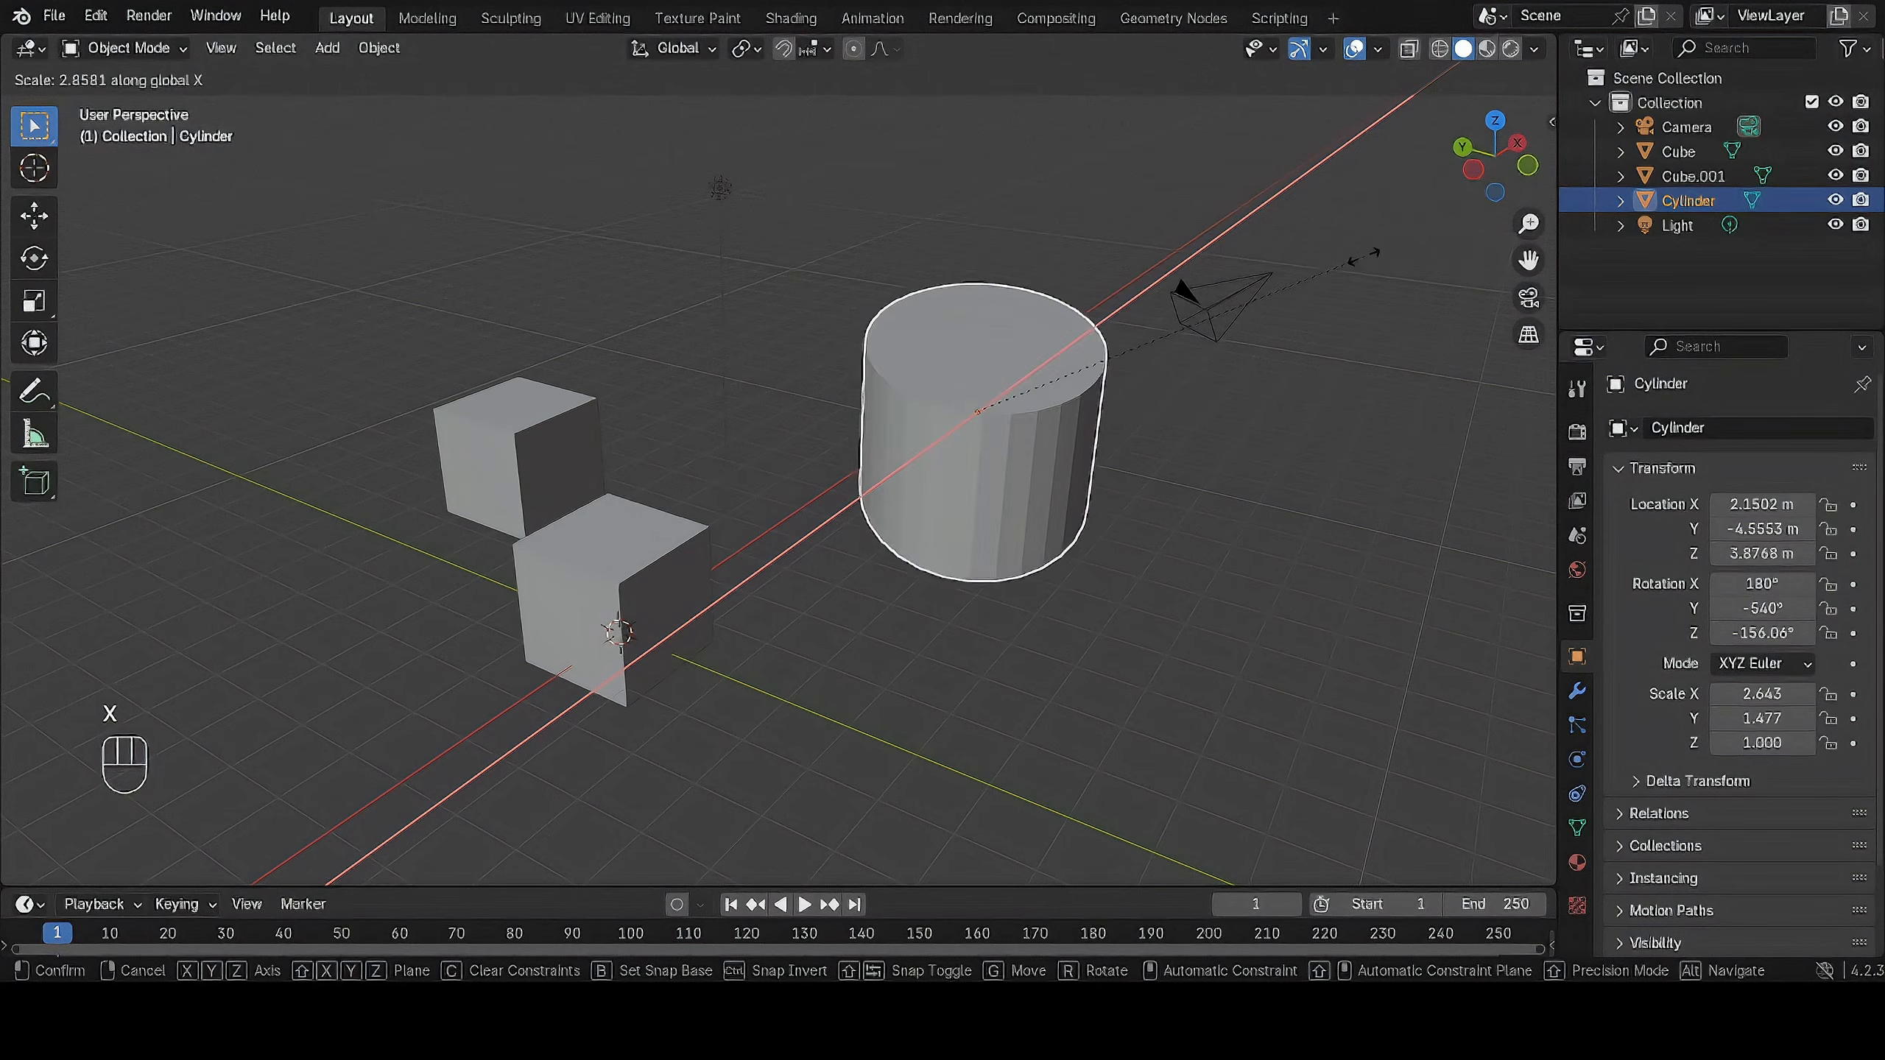
pyautogui.press('y')
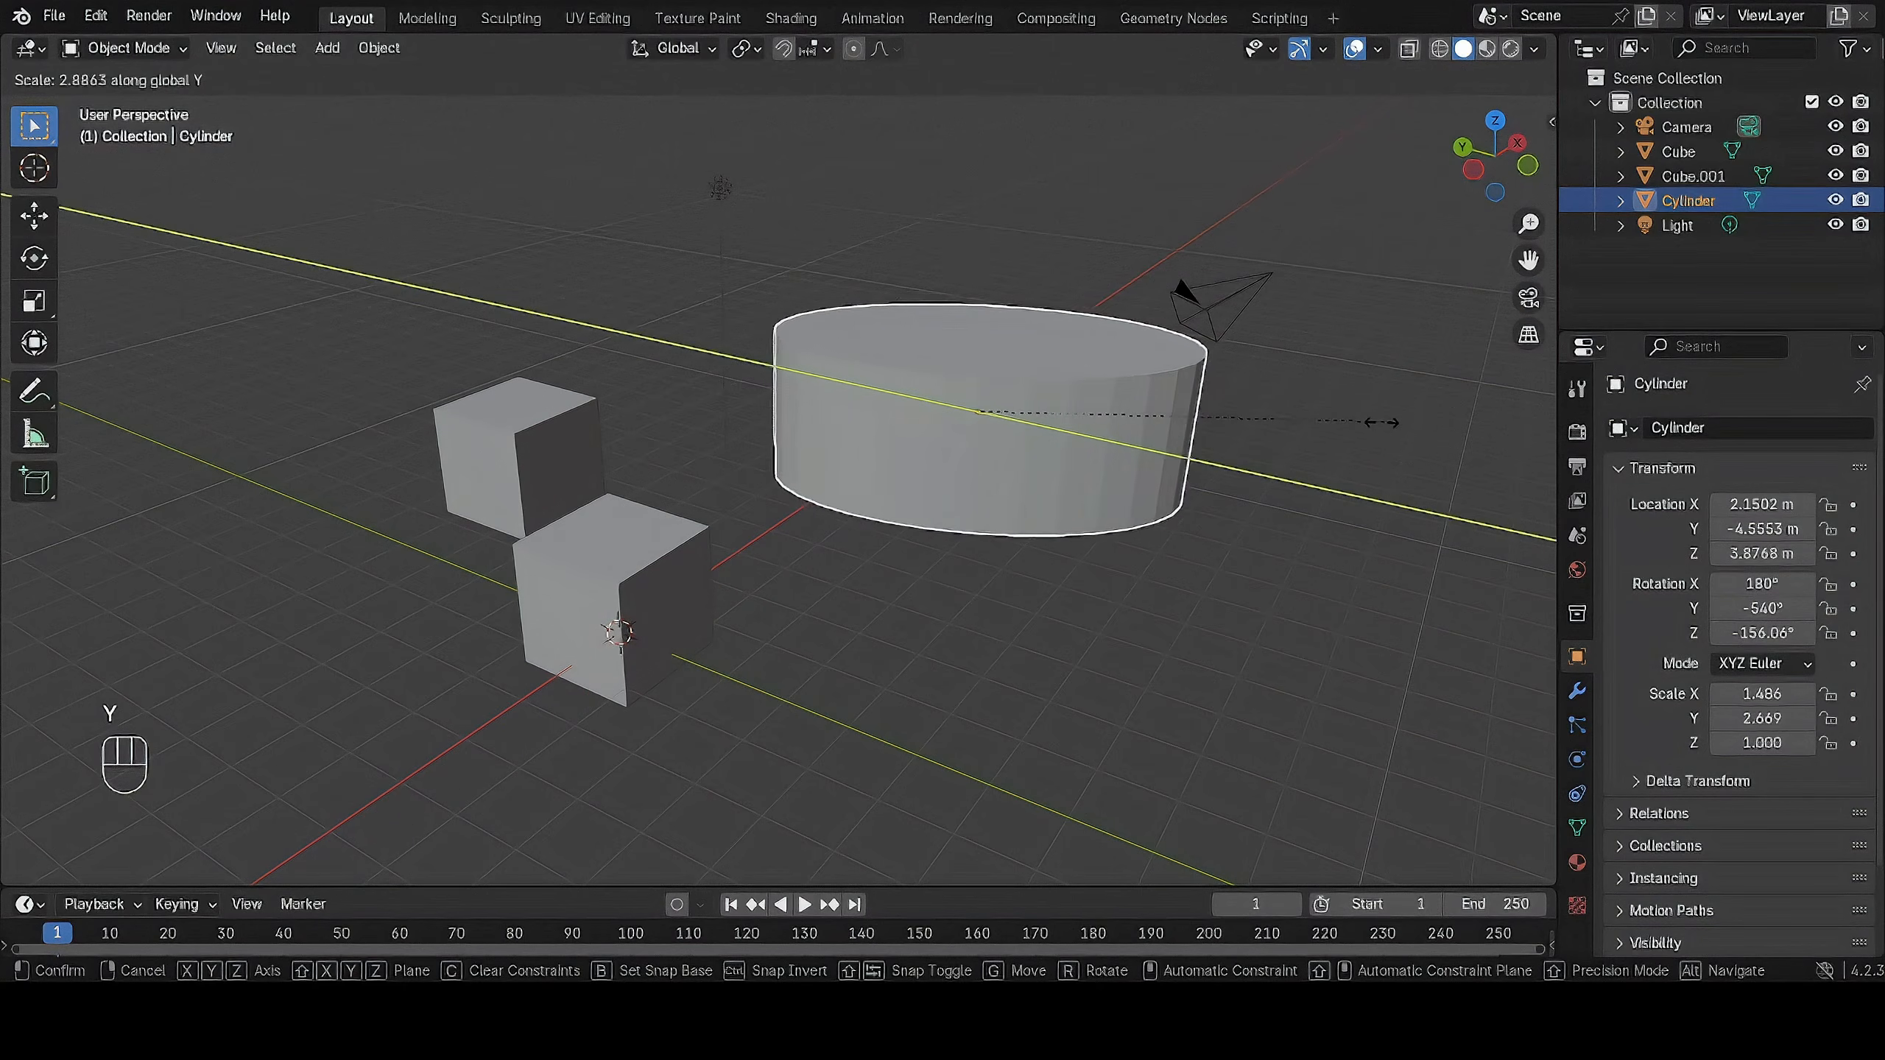
pyautogui.press('z')
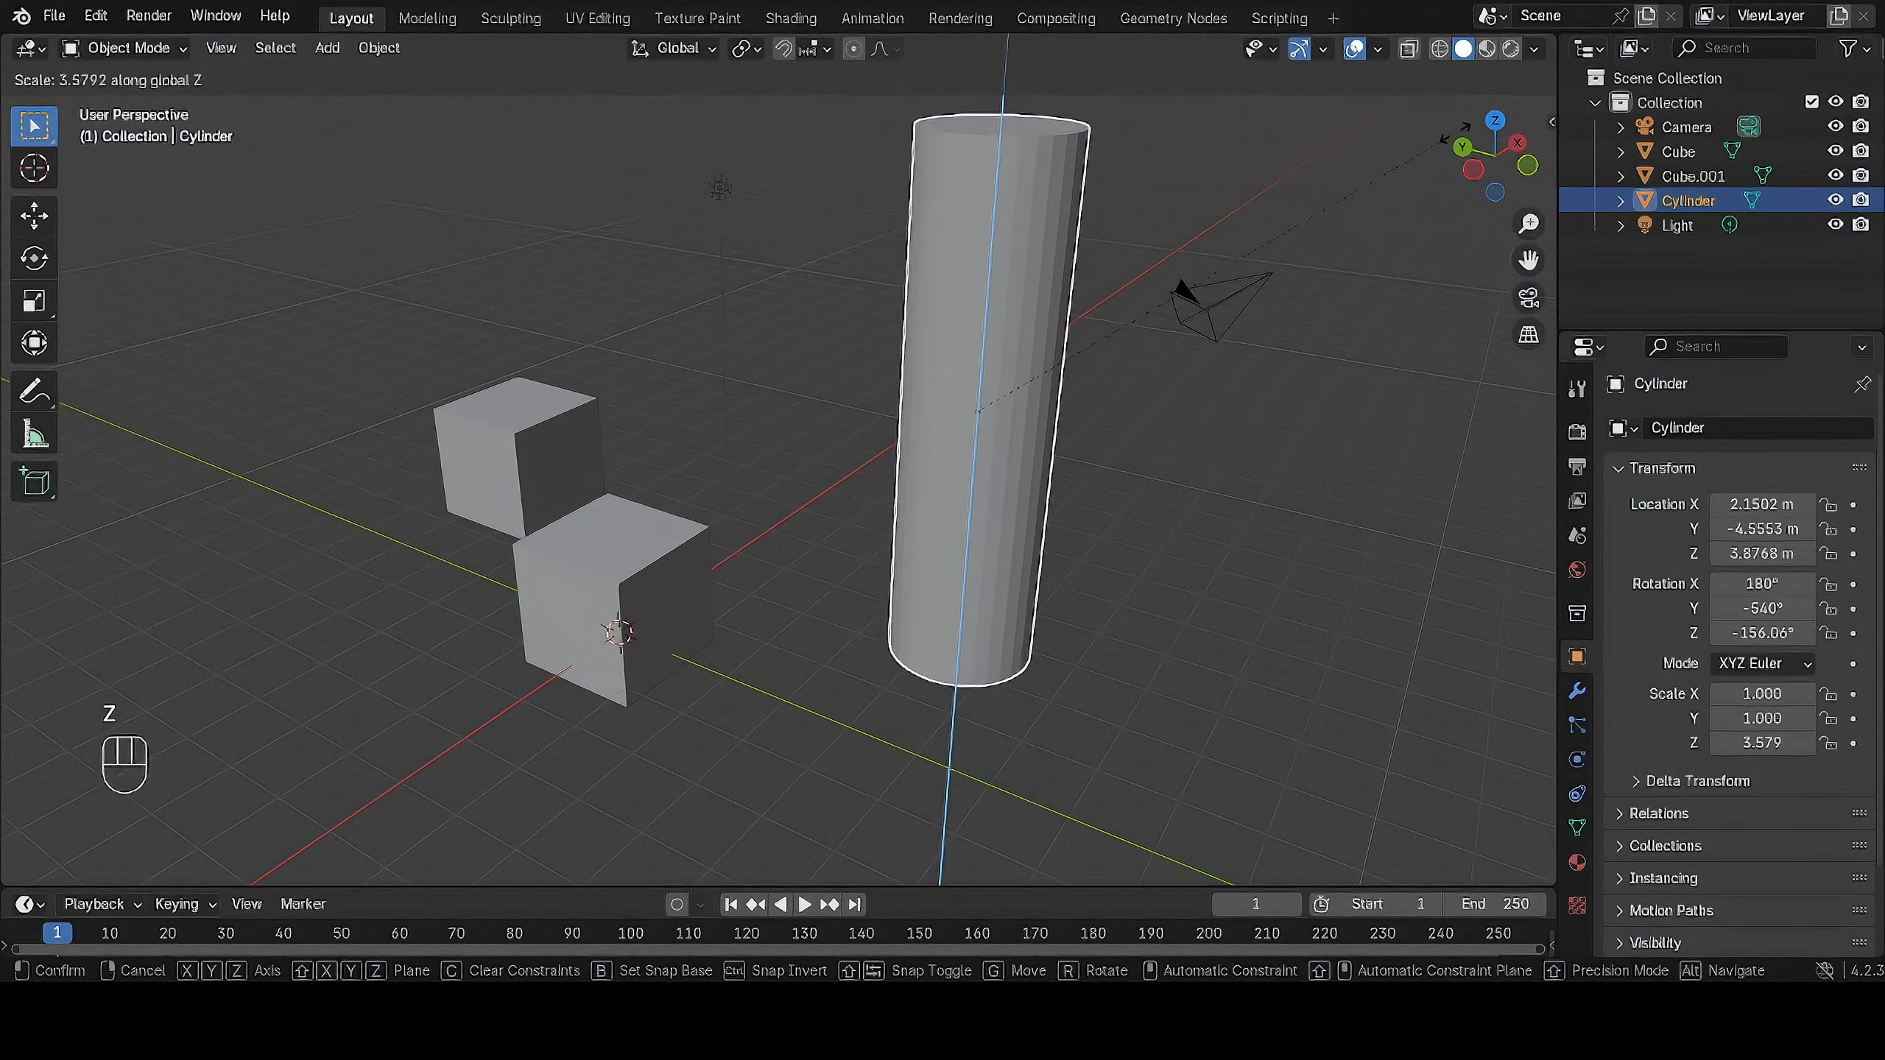
pyautogui.click(1375, 223)
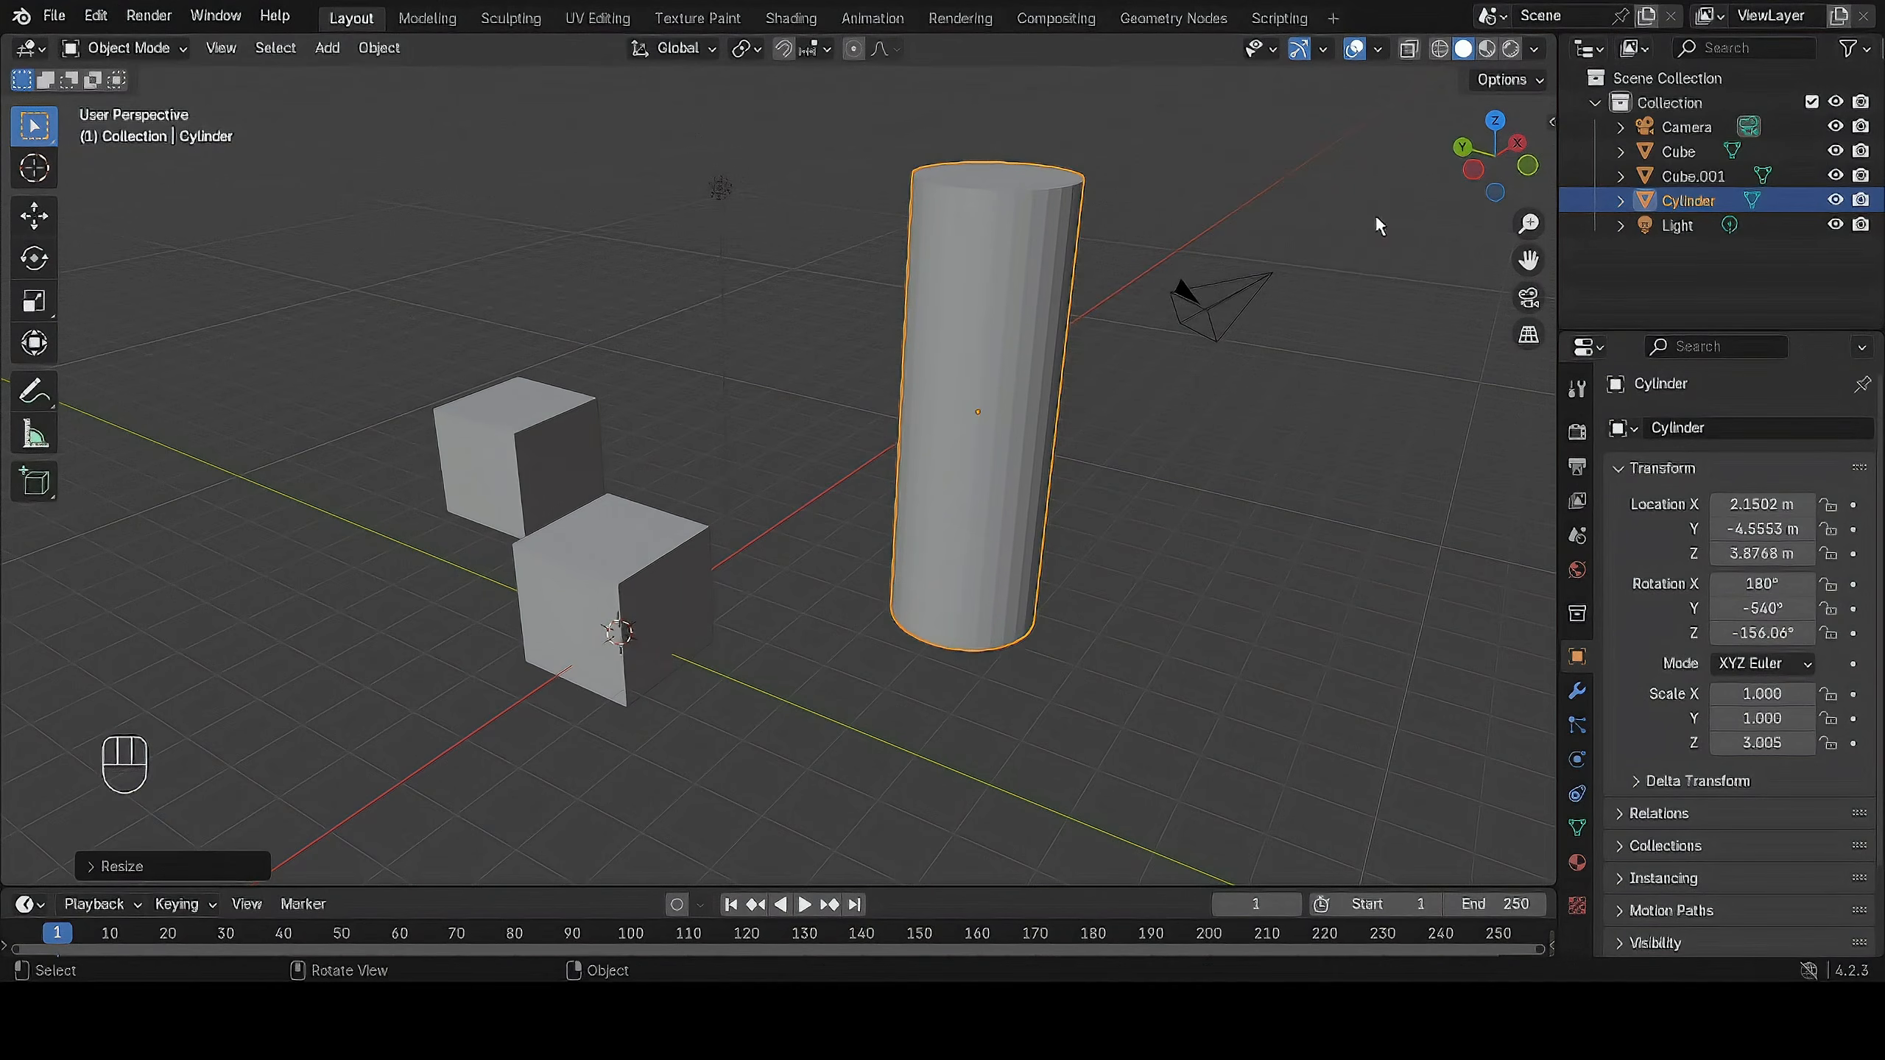
# Inspect the stretched cylinder from a lower angle and undo its scaling along global Z.
pyautogui.moveTo(1266, 354); pyautogui.dragTo(1204, 305, button='middle')
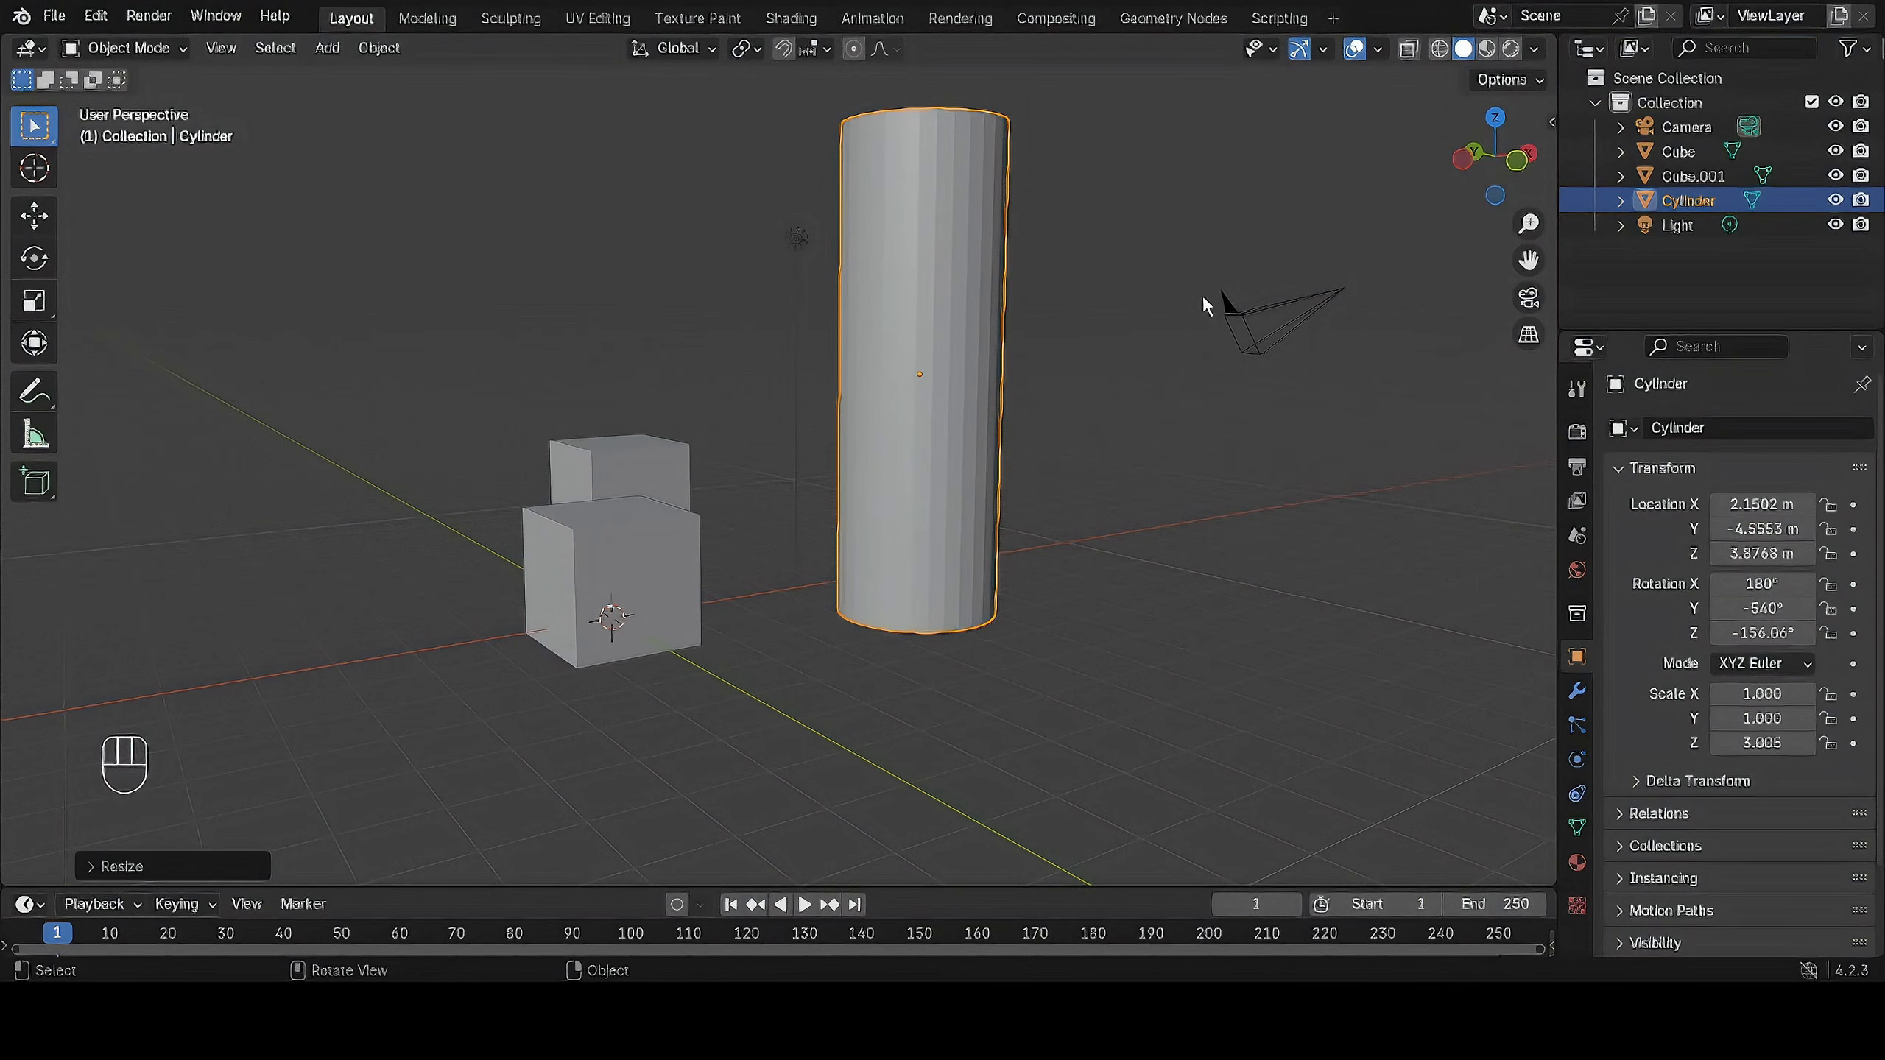
pyautogui.press('ctrl')
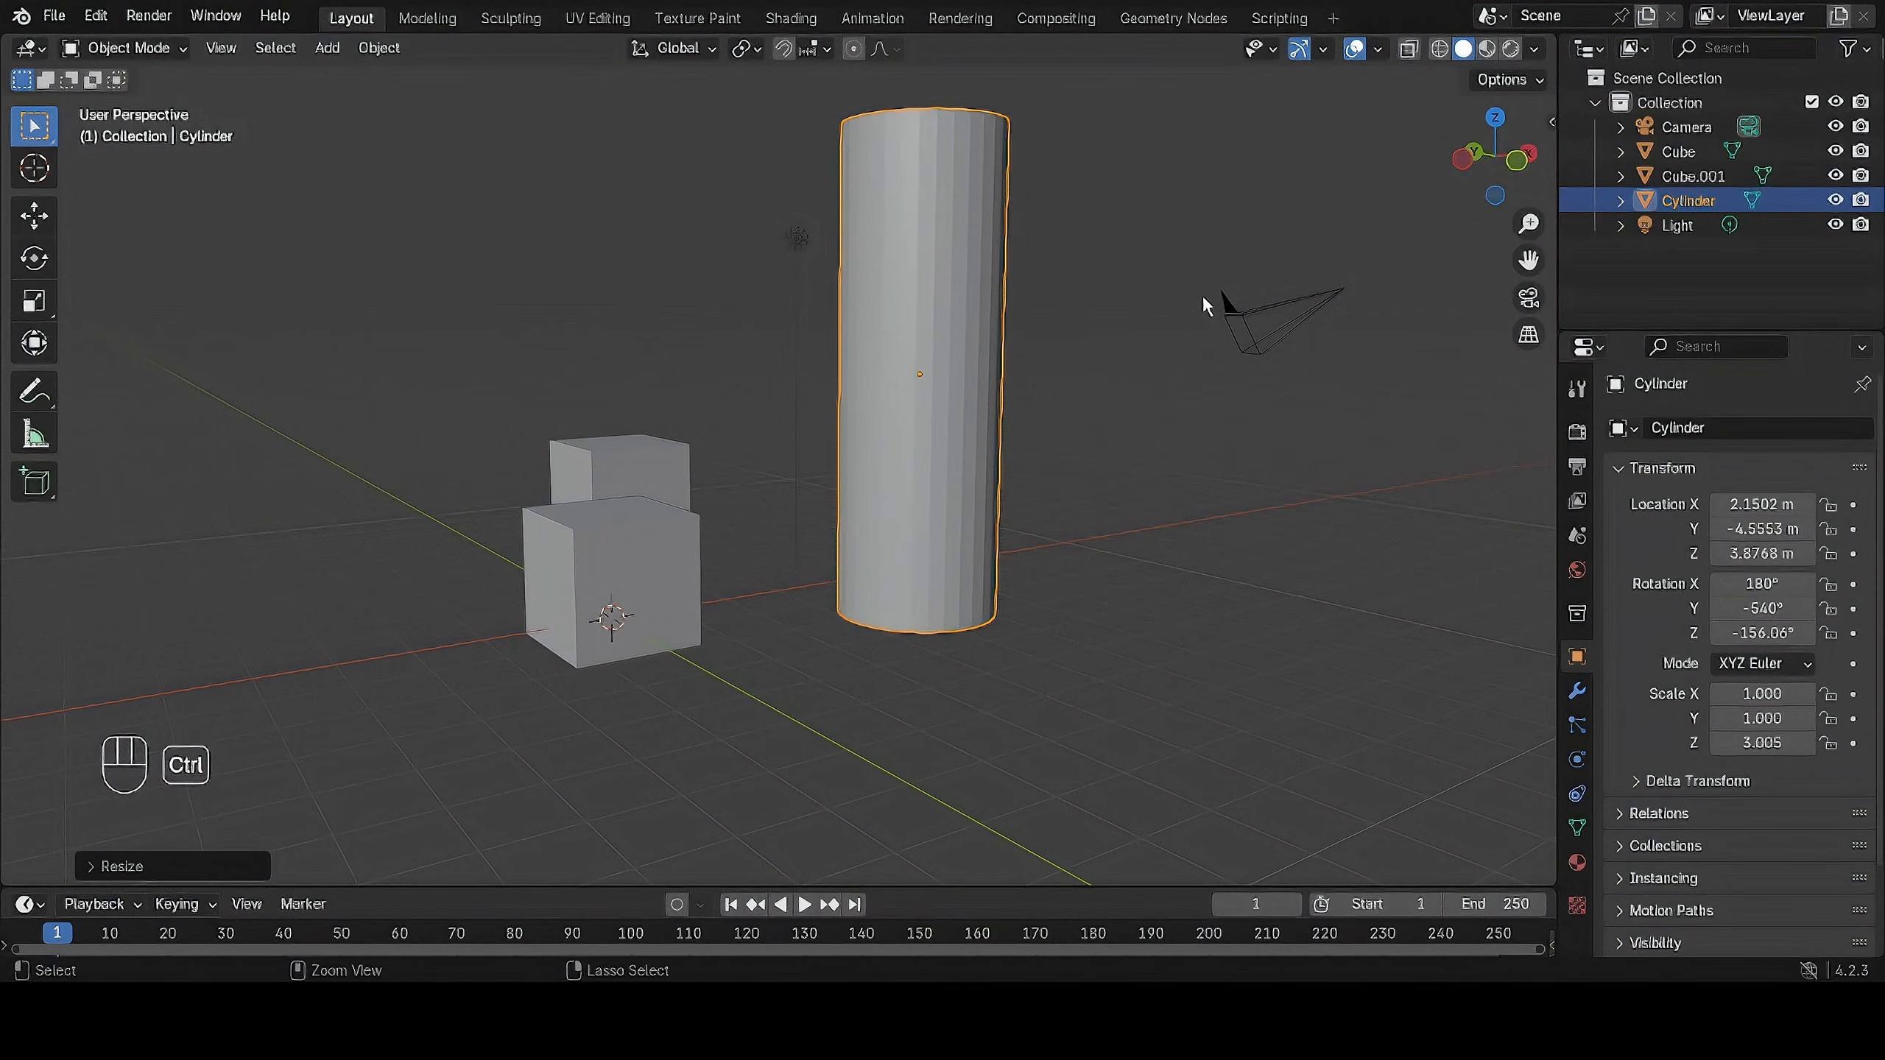
pyautogui.hotkey('ctrl', 'z')
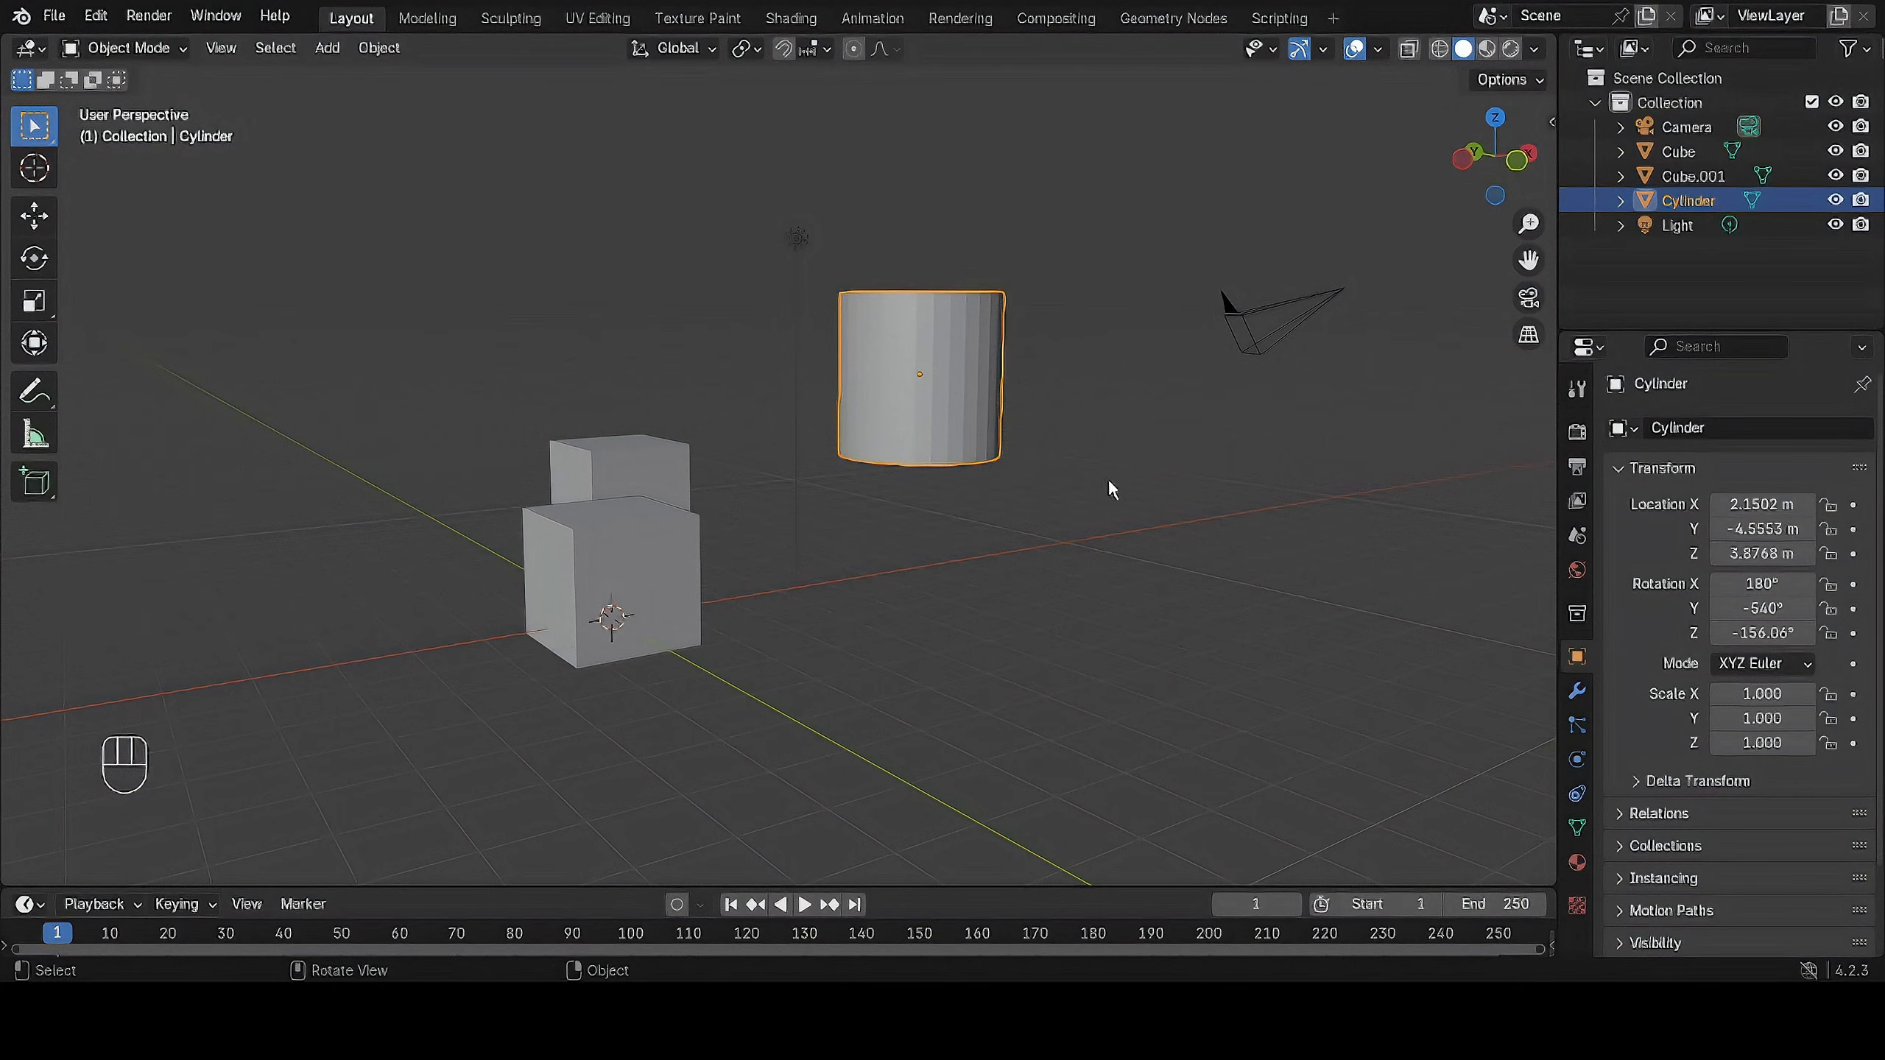
# Set the viewport's interaction mode to Object Mode.
pyautogui.moveTo(994, 471); pyautogui.dragTo(1243, 464, button='middle')
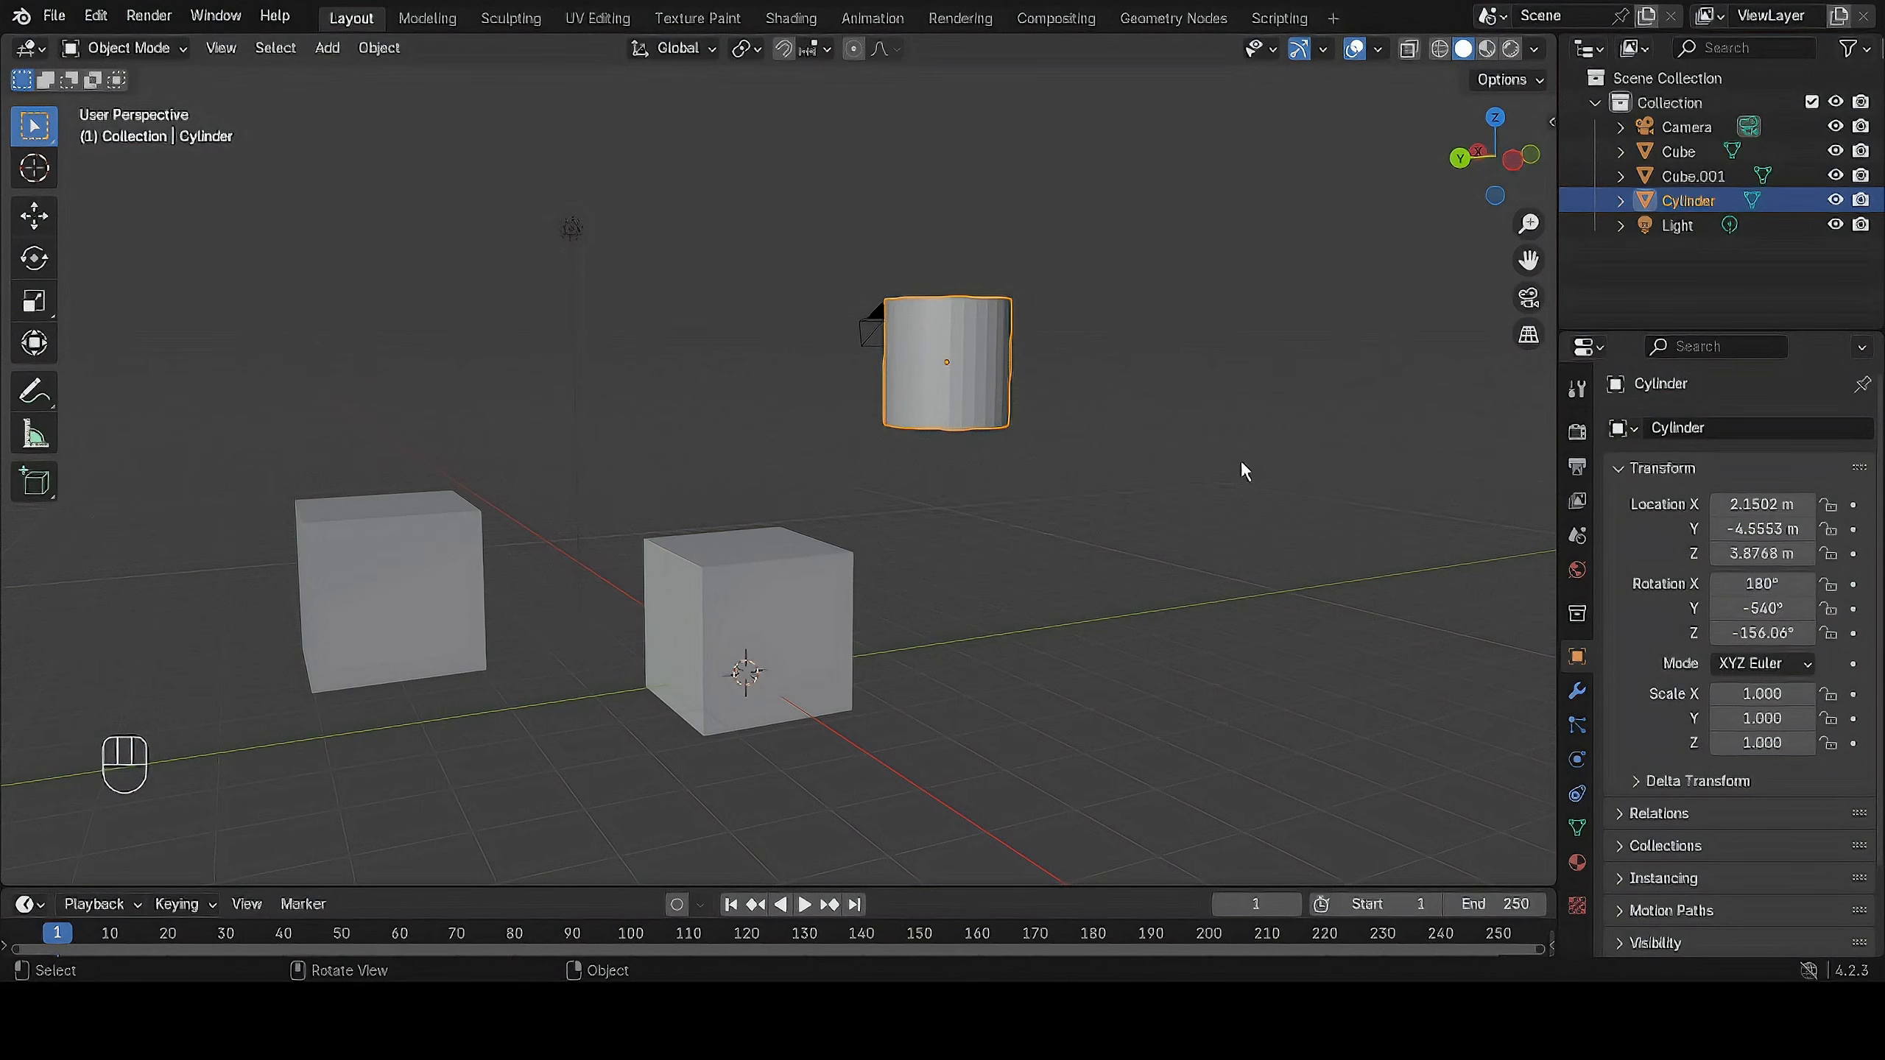
pyautogui.moveTo(1243, 464); pyautogui.dragTo(1205, 503, button='middle')
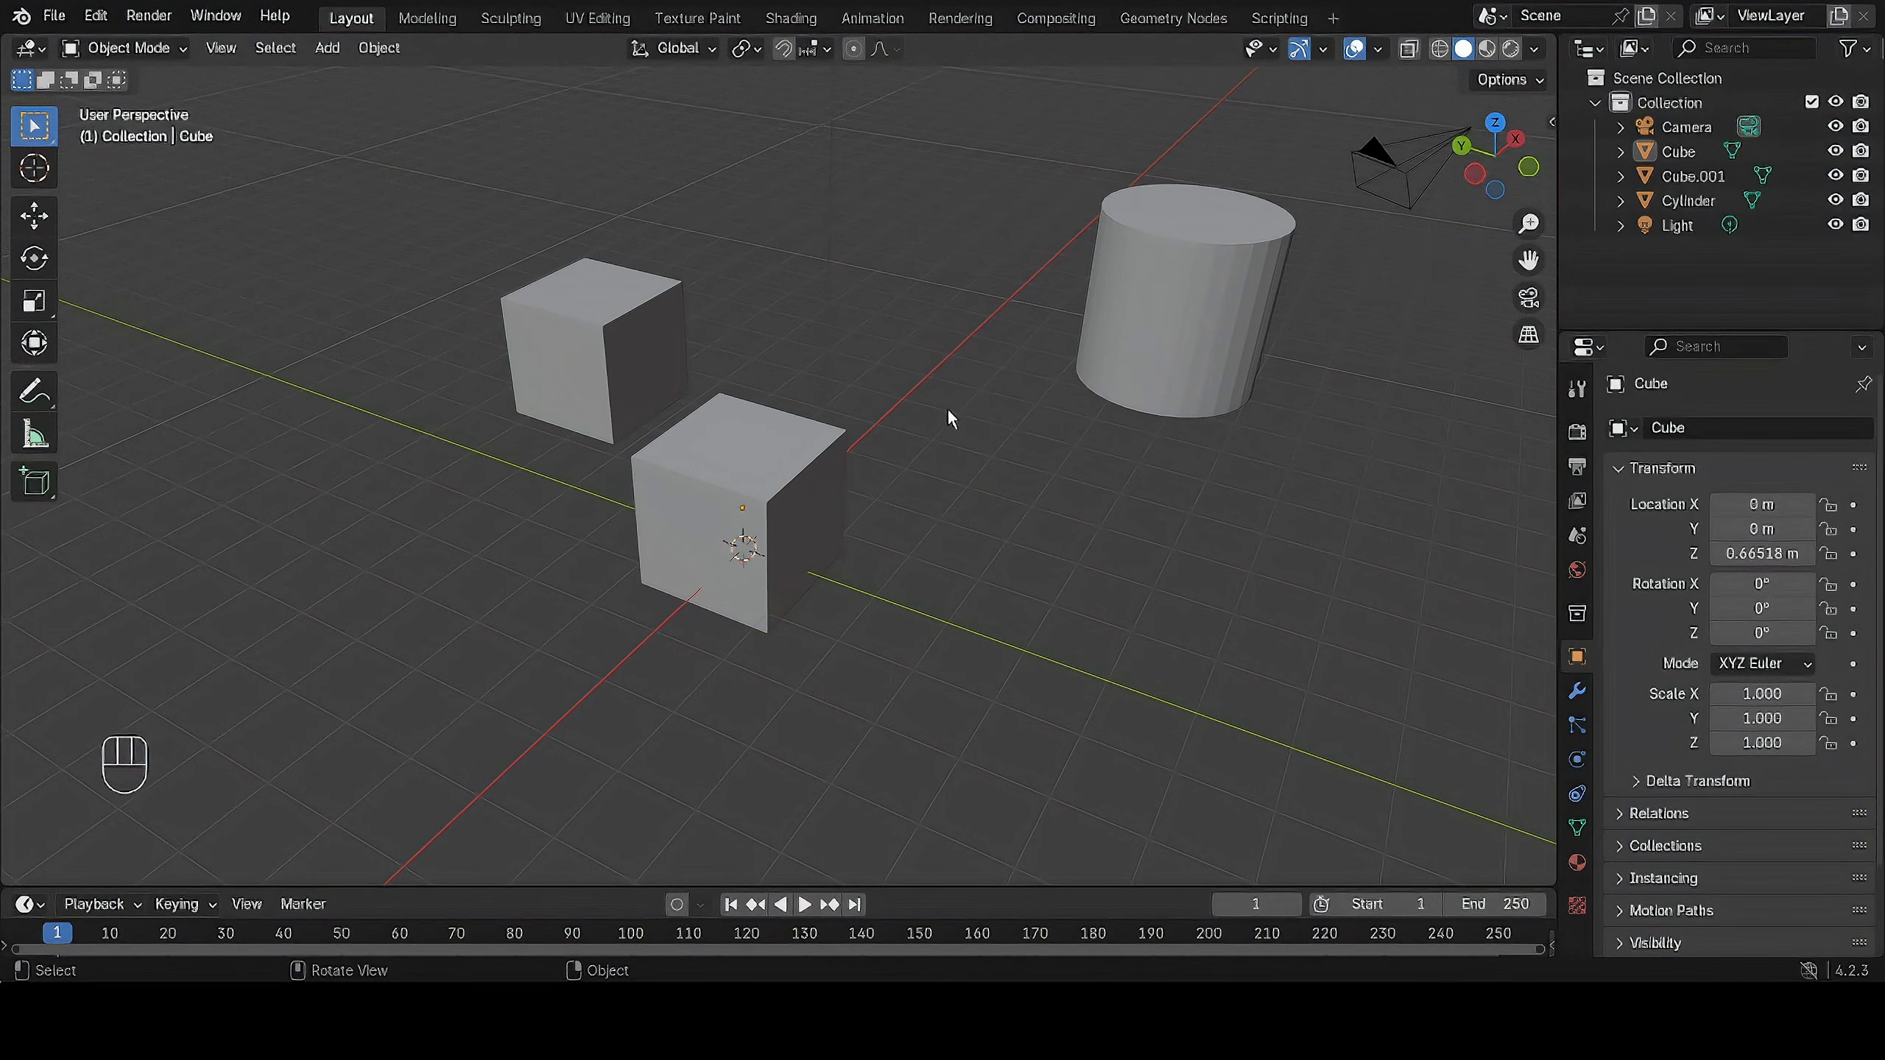
pyautogui.moveTo(946, 414); pyautogui.dragTo(905, 451, button='middle')
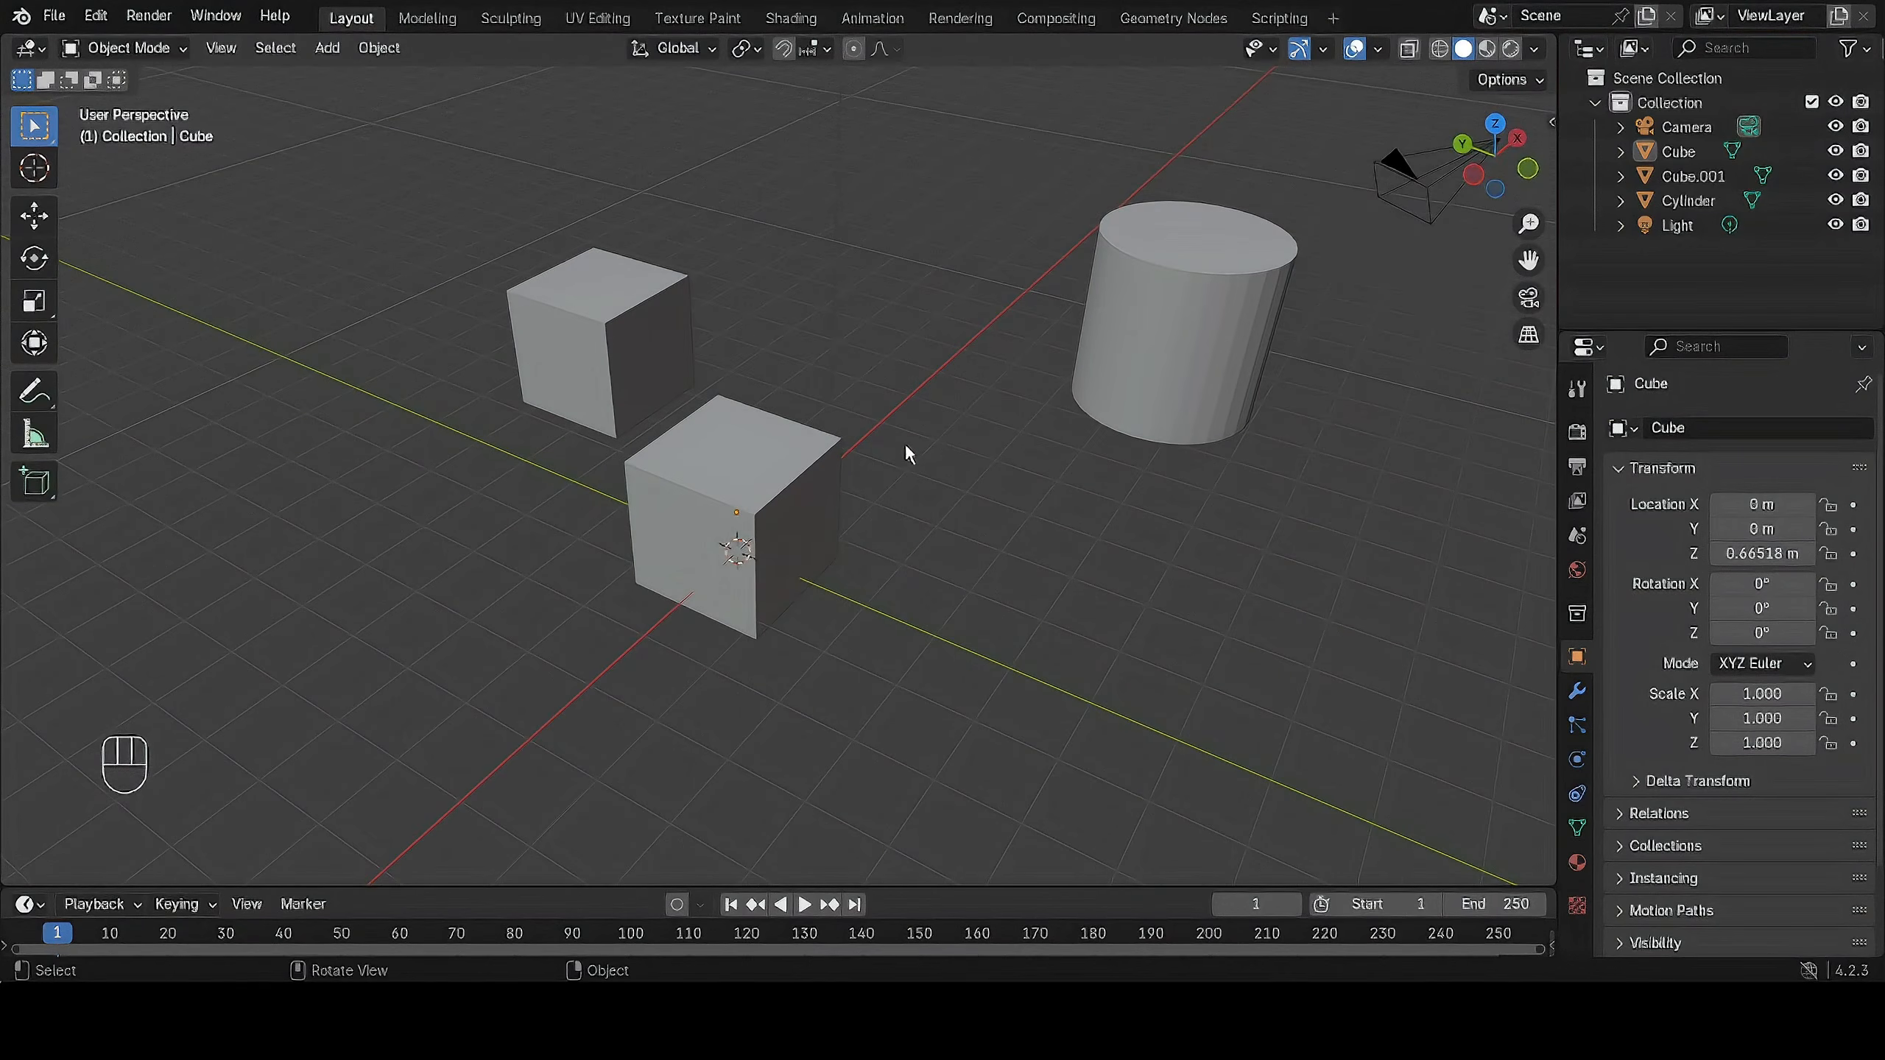
pyautogui.click(128, 50)
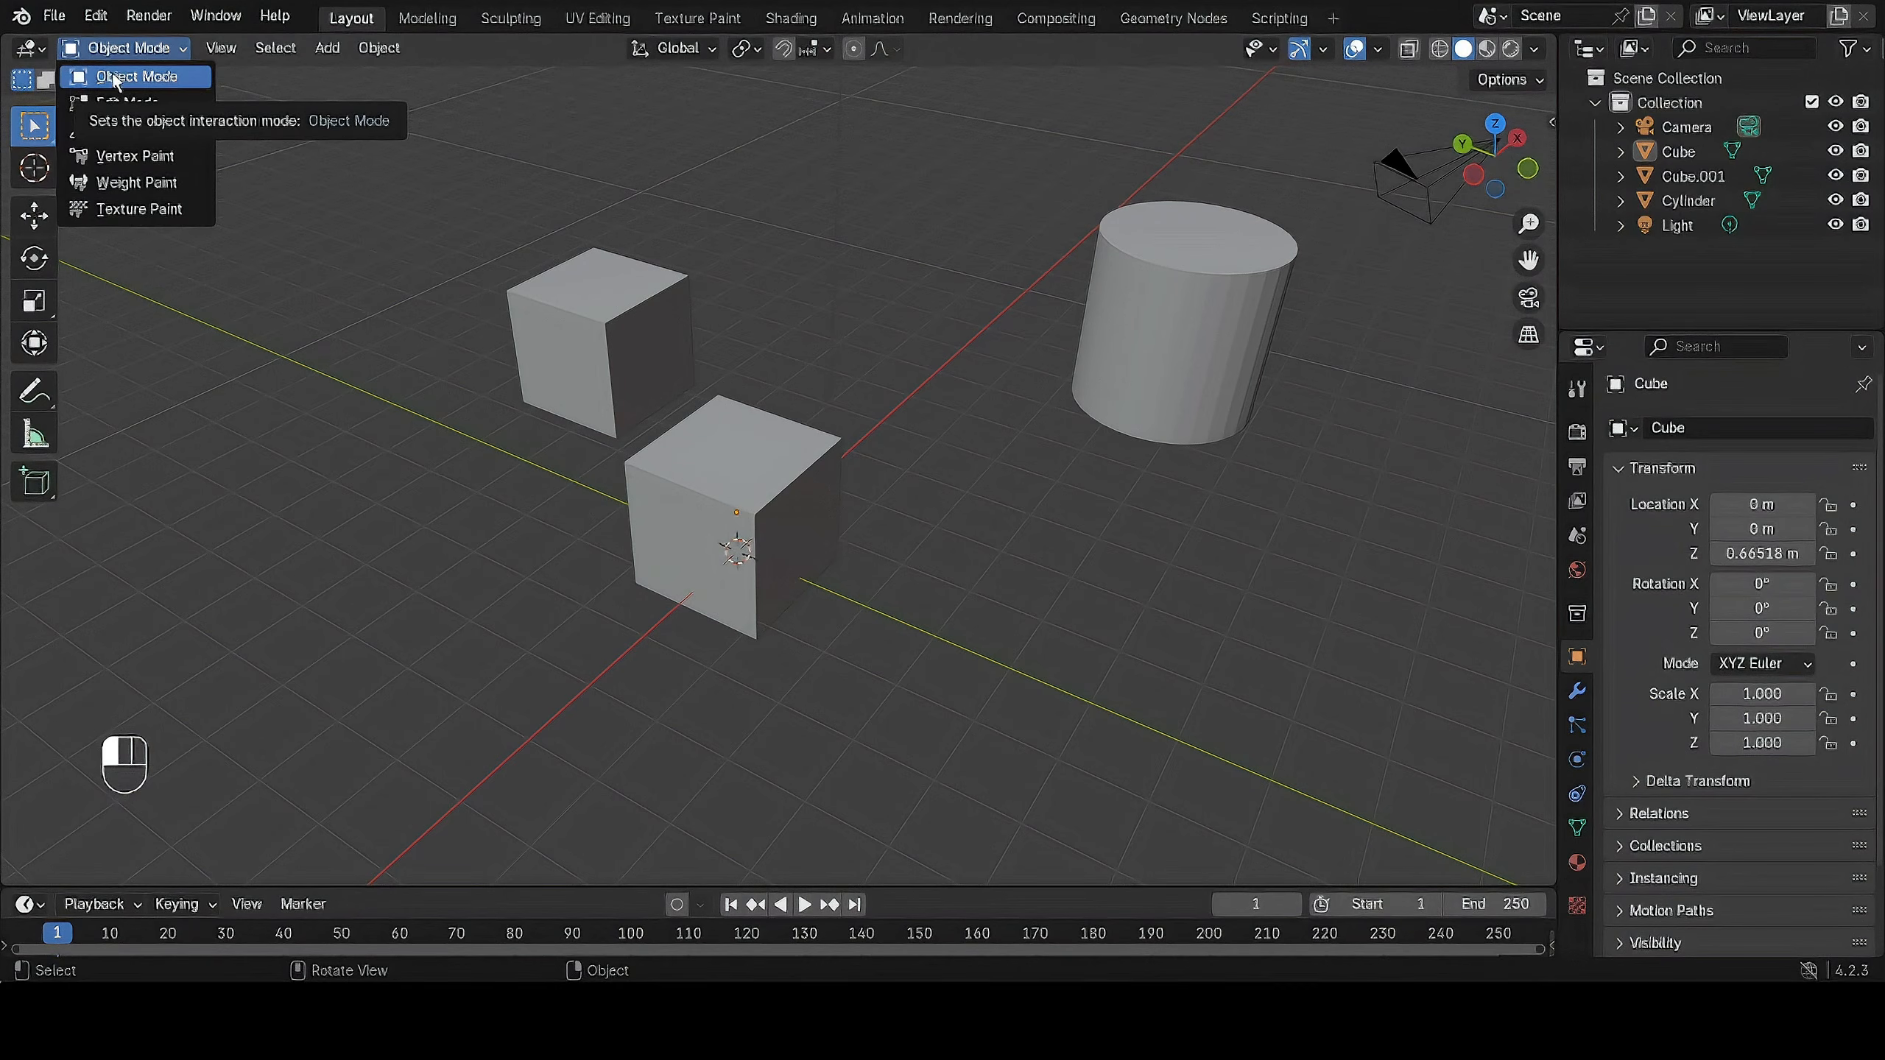
pyautogui.click(110, 76)
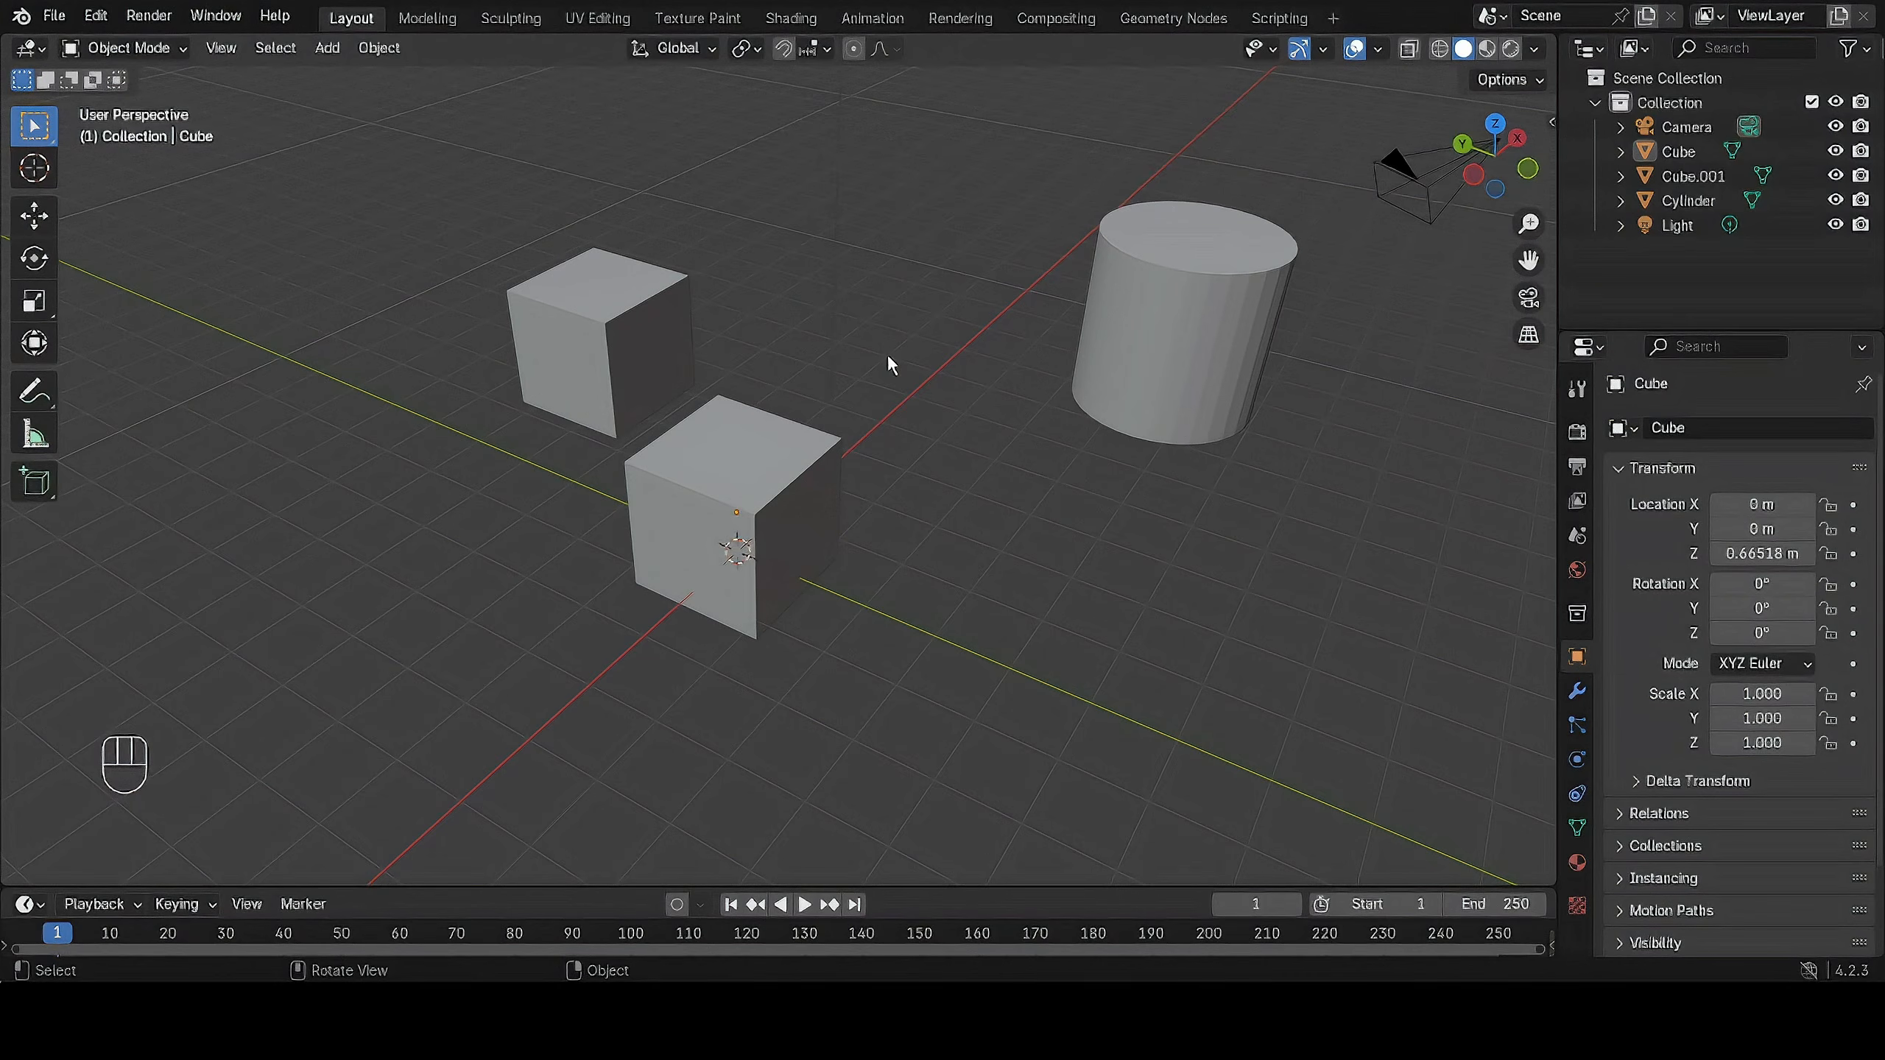
# Try scaling the cylinder uniformly in Object Mode.
pyautogui.moveTo(1016, 459); pyautogui.dragTo(1042, 438, button='middle')
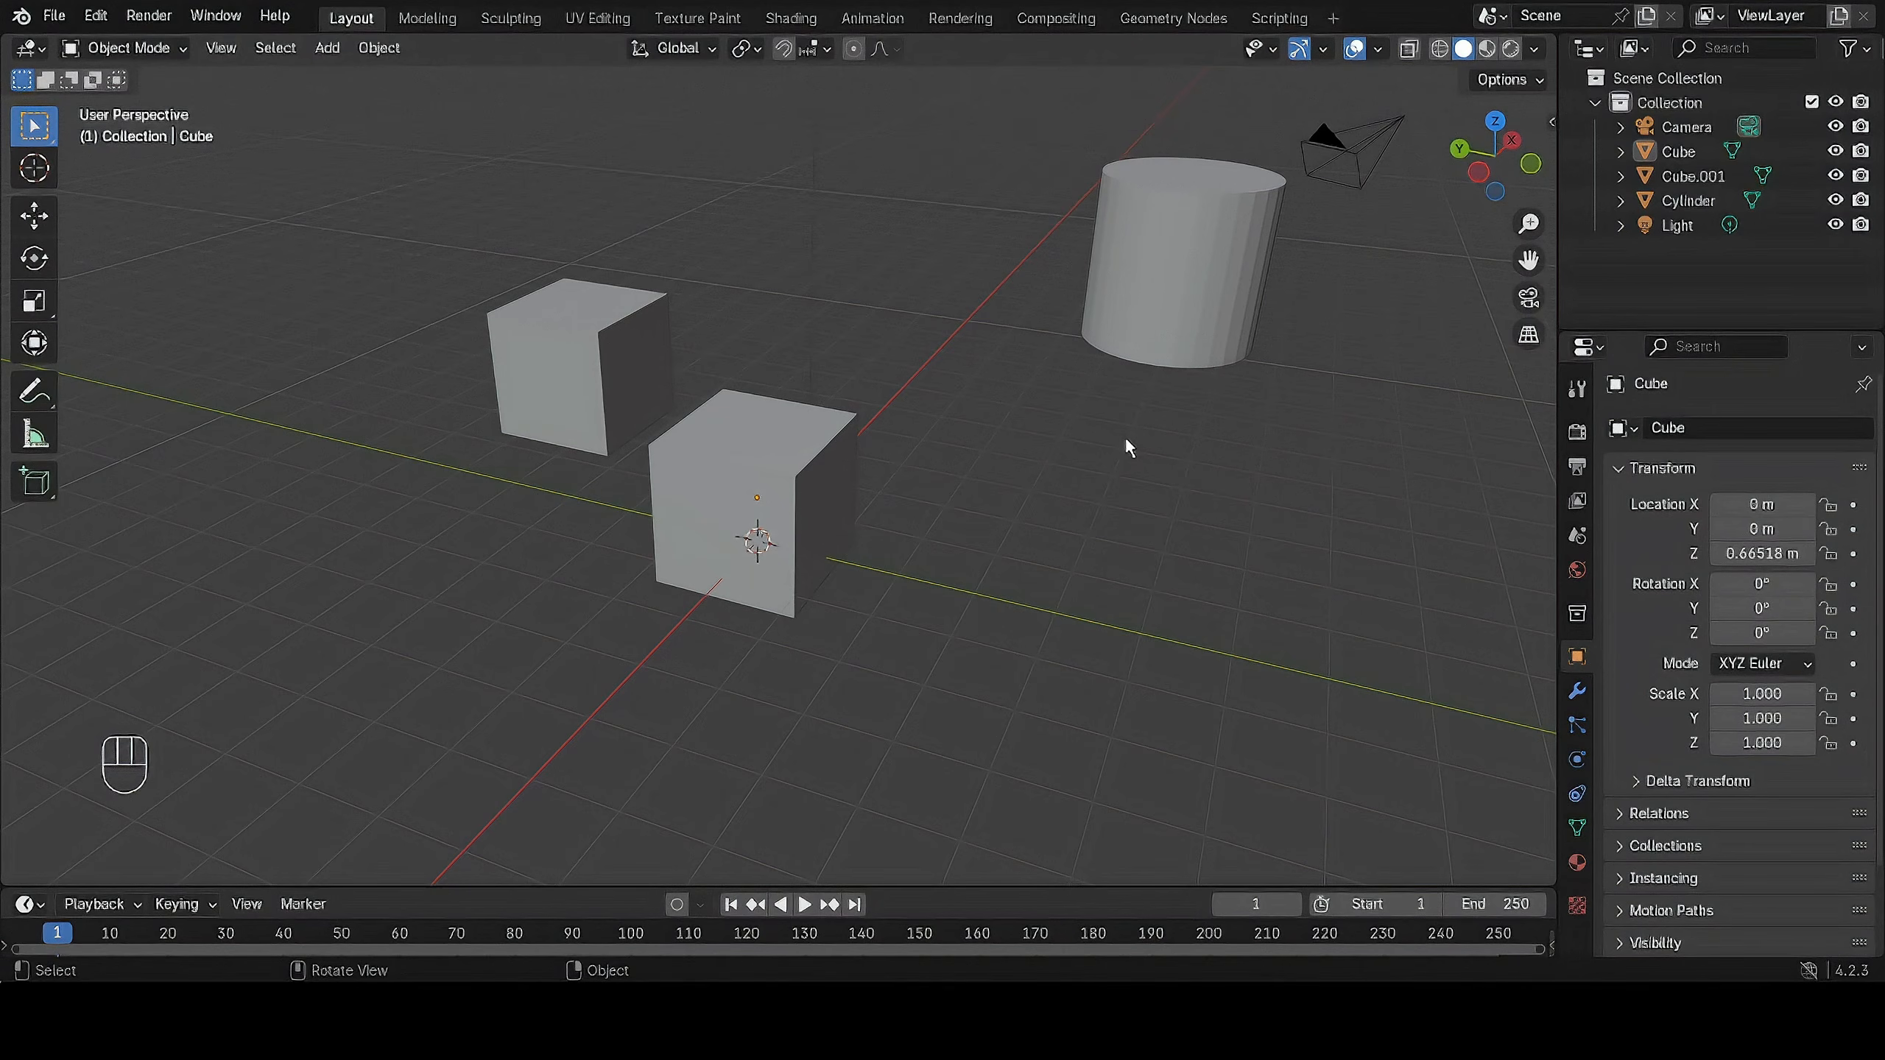
pyautogui.click(1205, 300)
pyautogui.press('s')
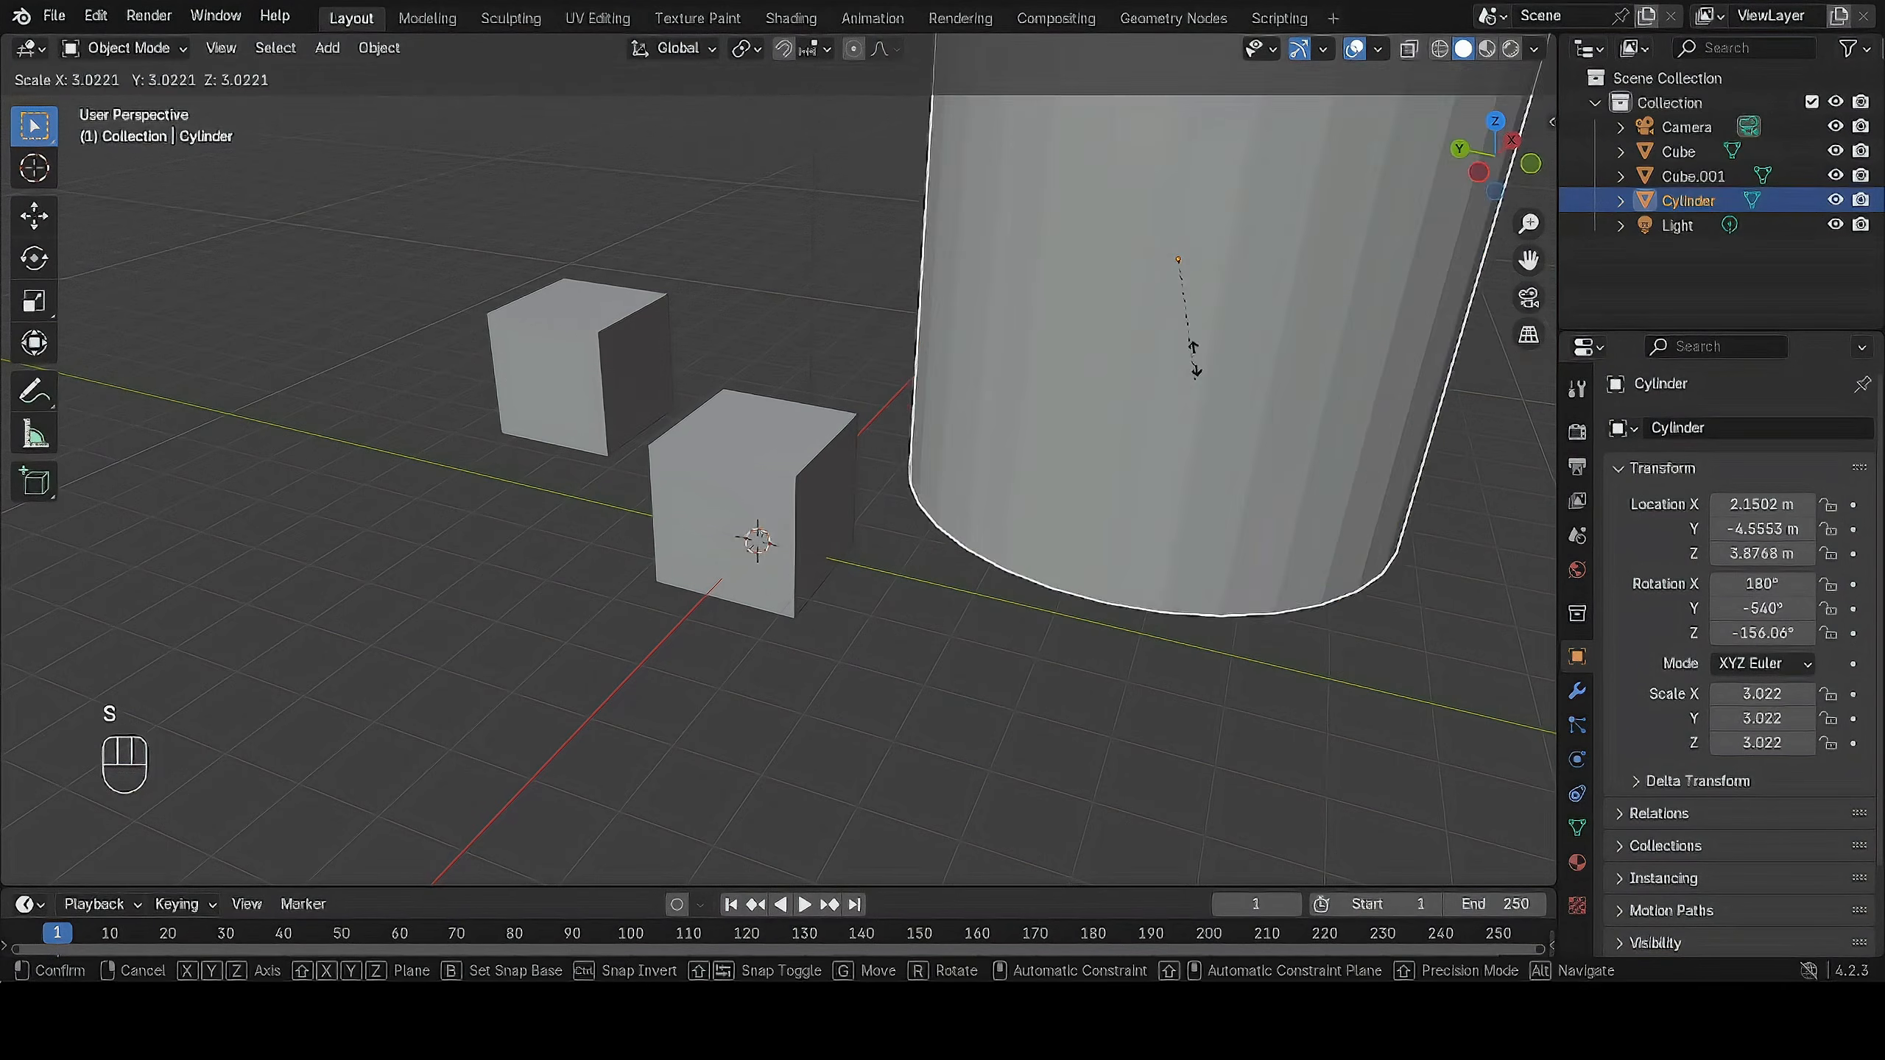
pyautogui.rightClick(1199, 357)
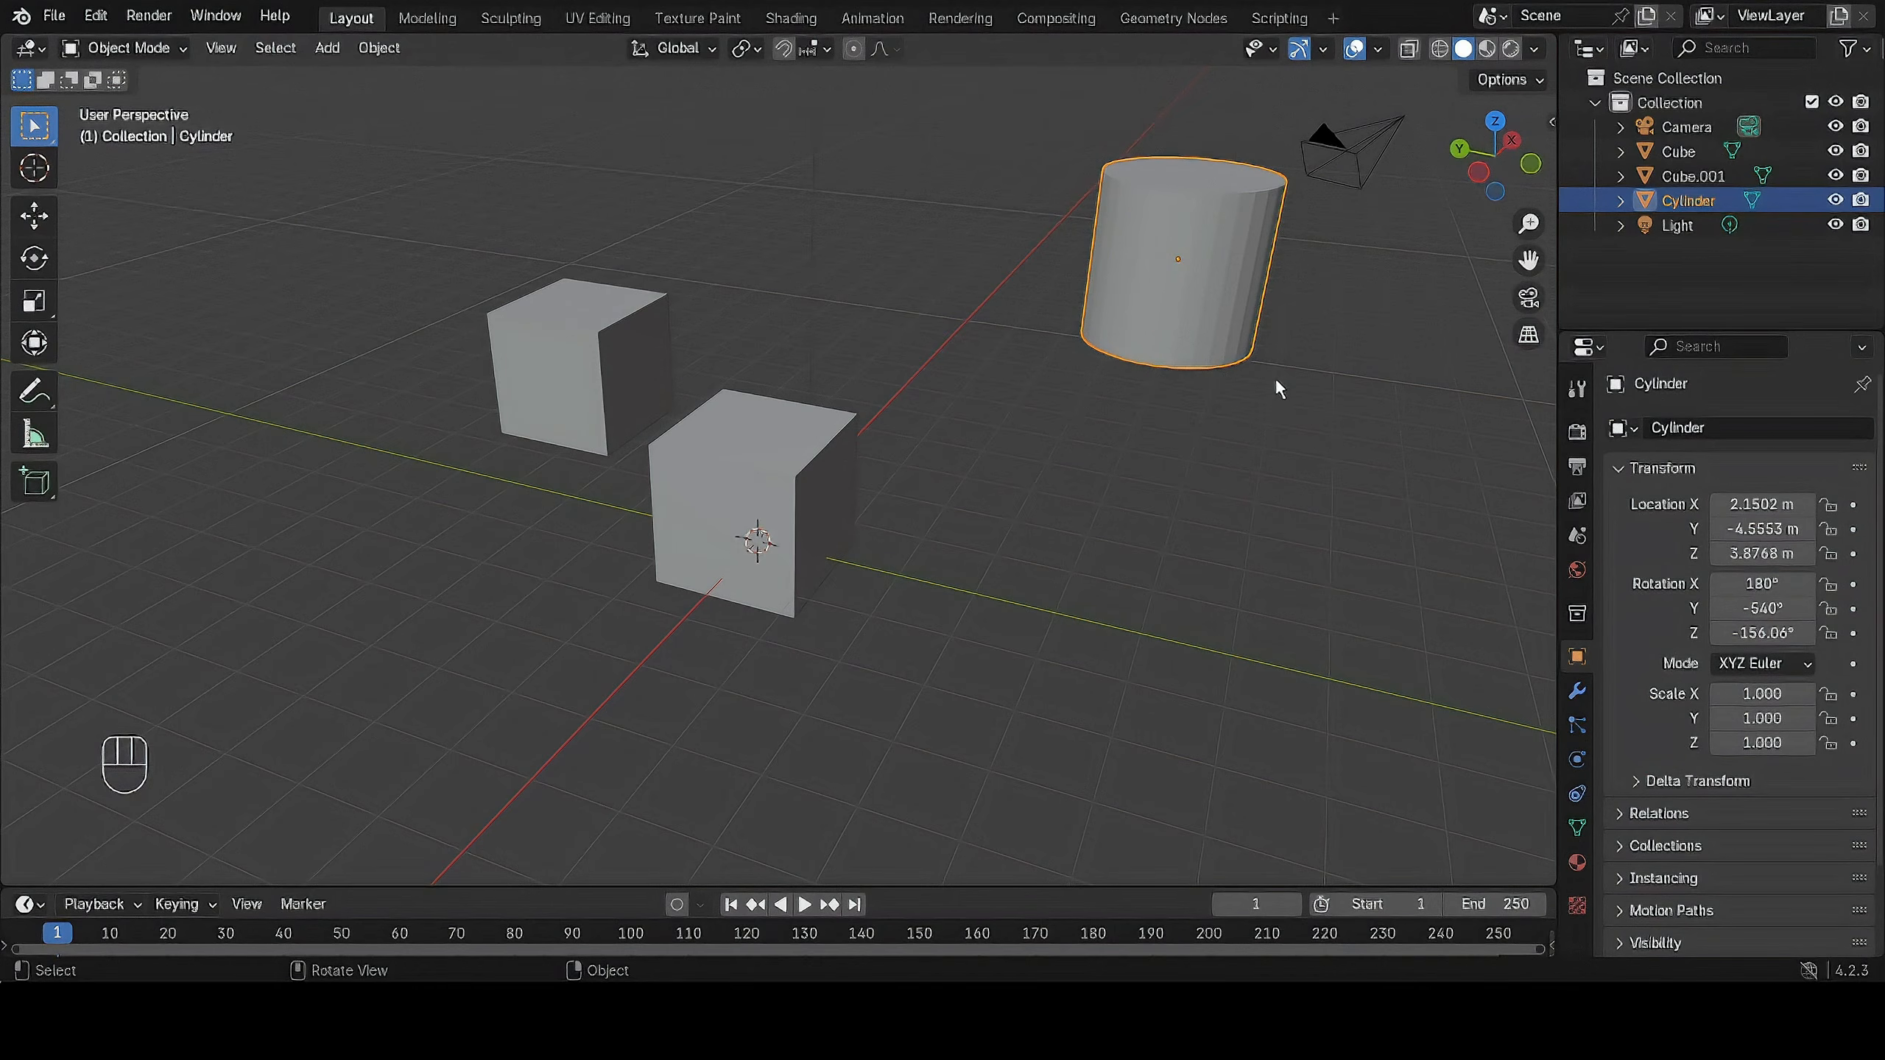
# Duplicate the cylinder and place the copy at about X 0.88 m, Y -2.44 m, Z 4.66 m.
pyautogui.keyDown('shift'); pyautogui.moveTo(1293, 427); pyautogui.dragTo(1123, 483, button='middle'); pyautogui.keyUp('shift')
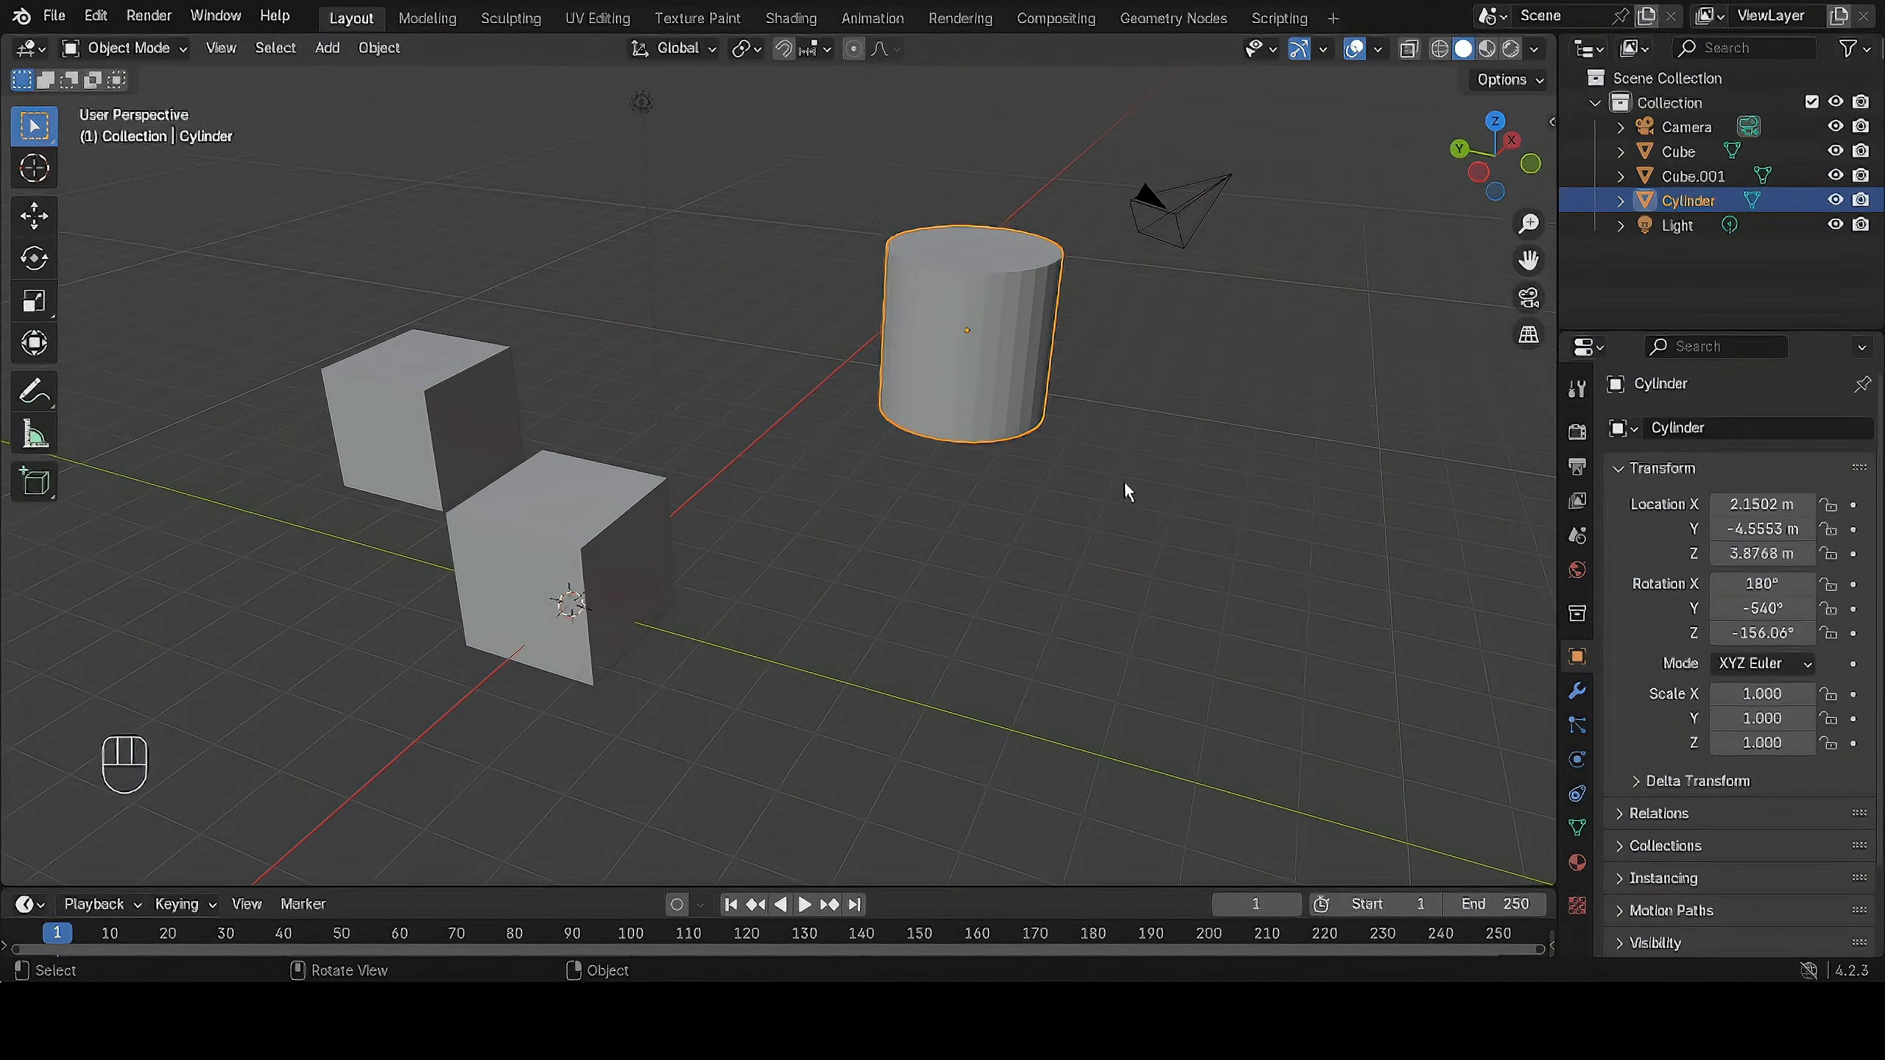
pyautogui.moveTo(1190, 422); pyautogui.dragTo(1144, 425, button='middle')
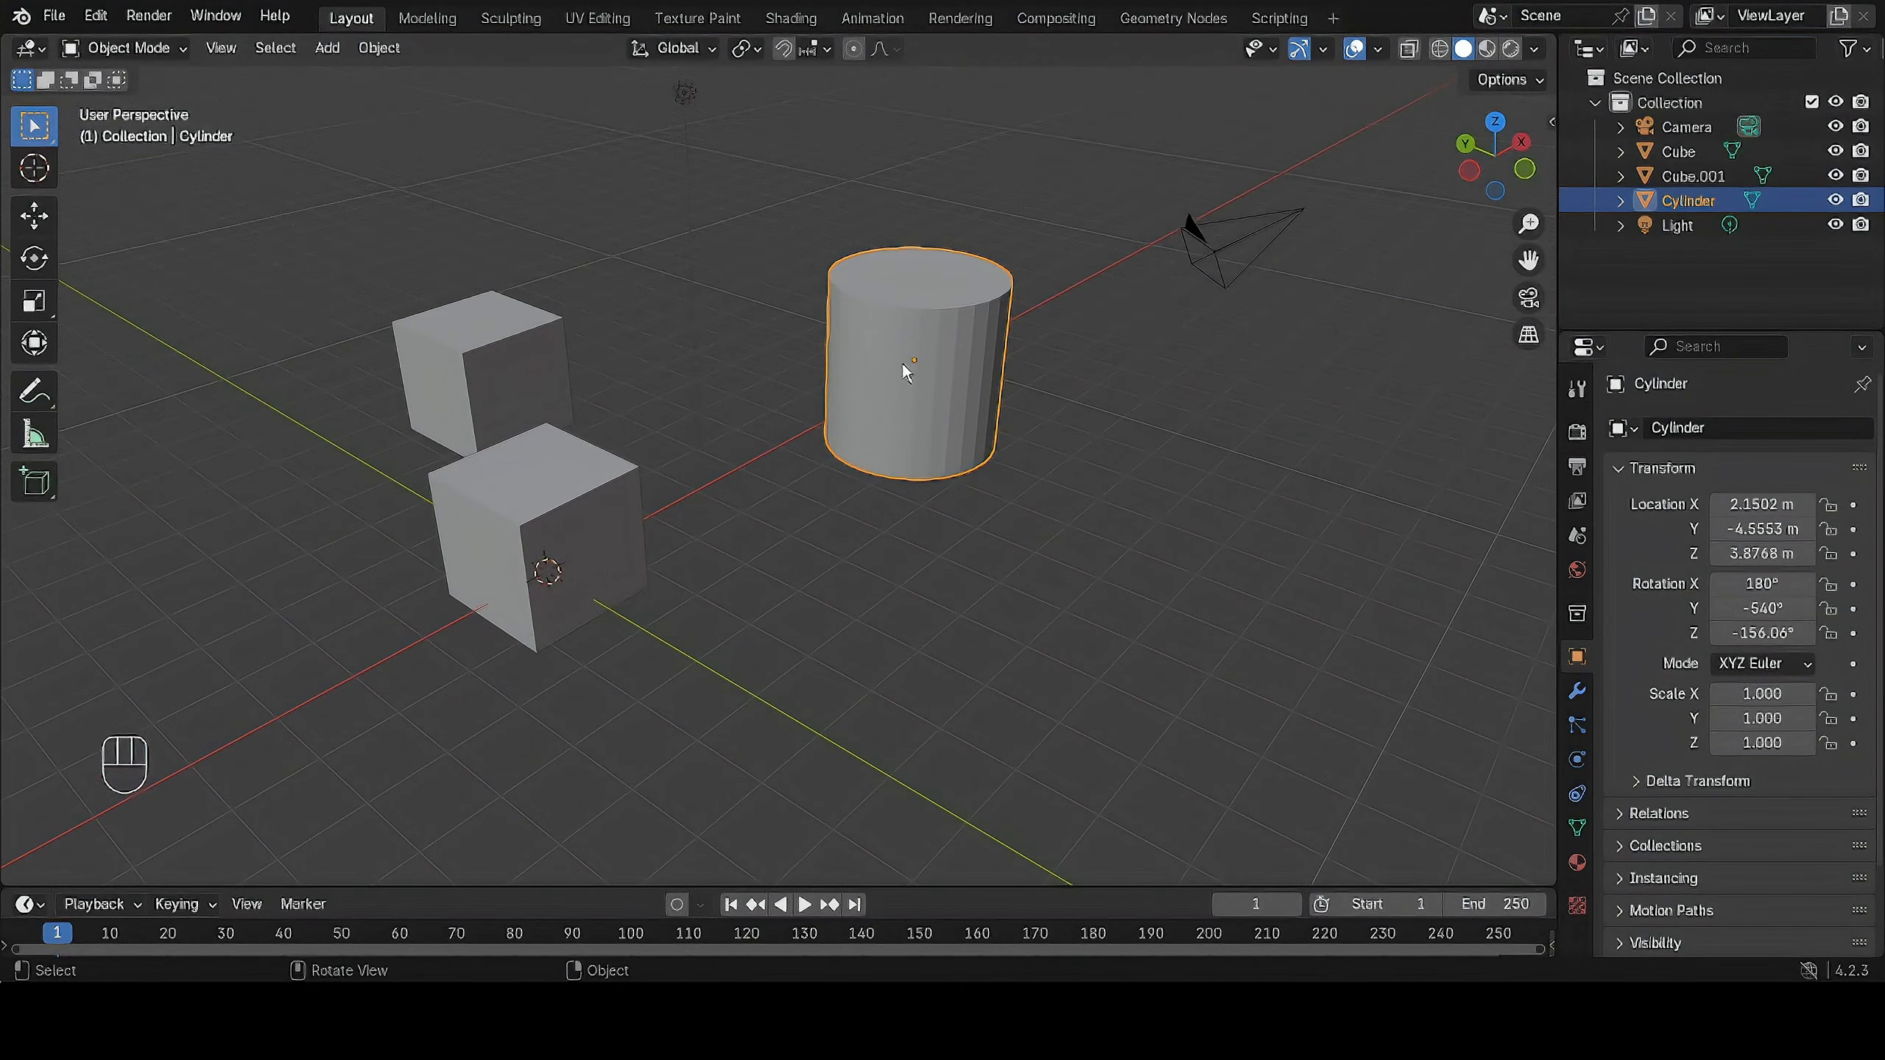
pyautogui.hotkey('shift', 'r')
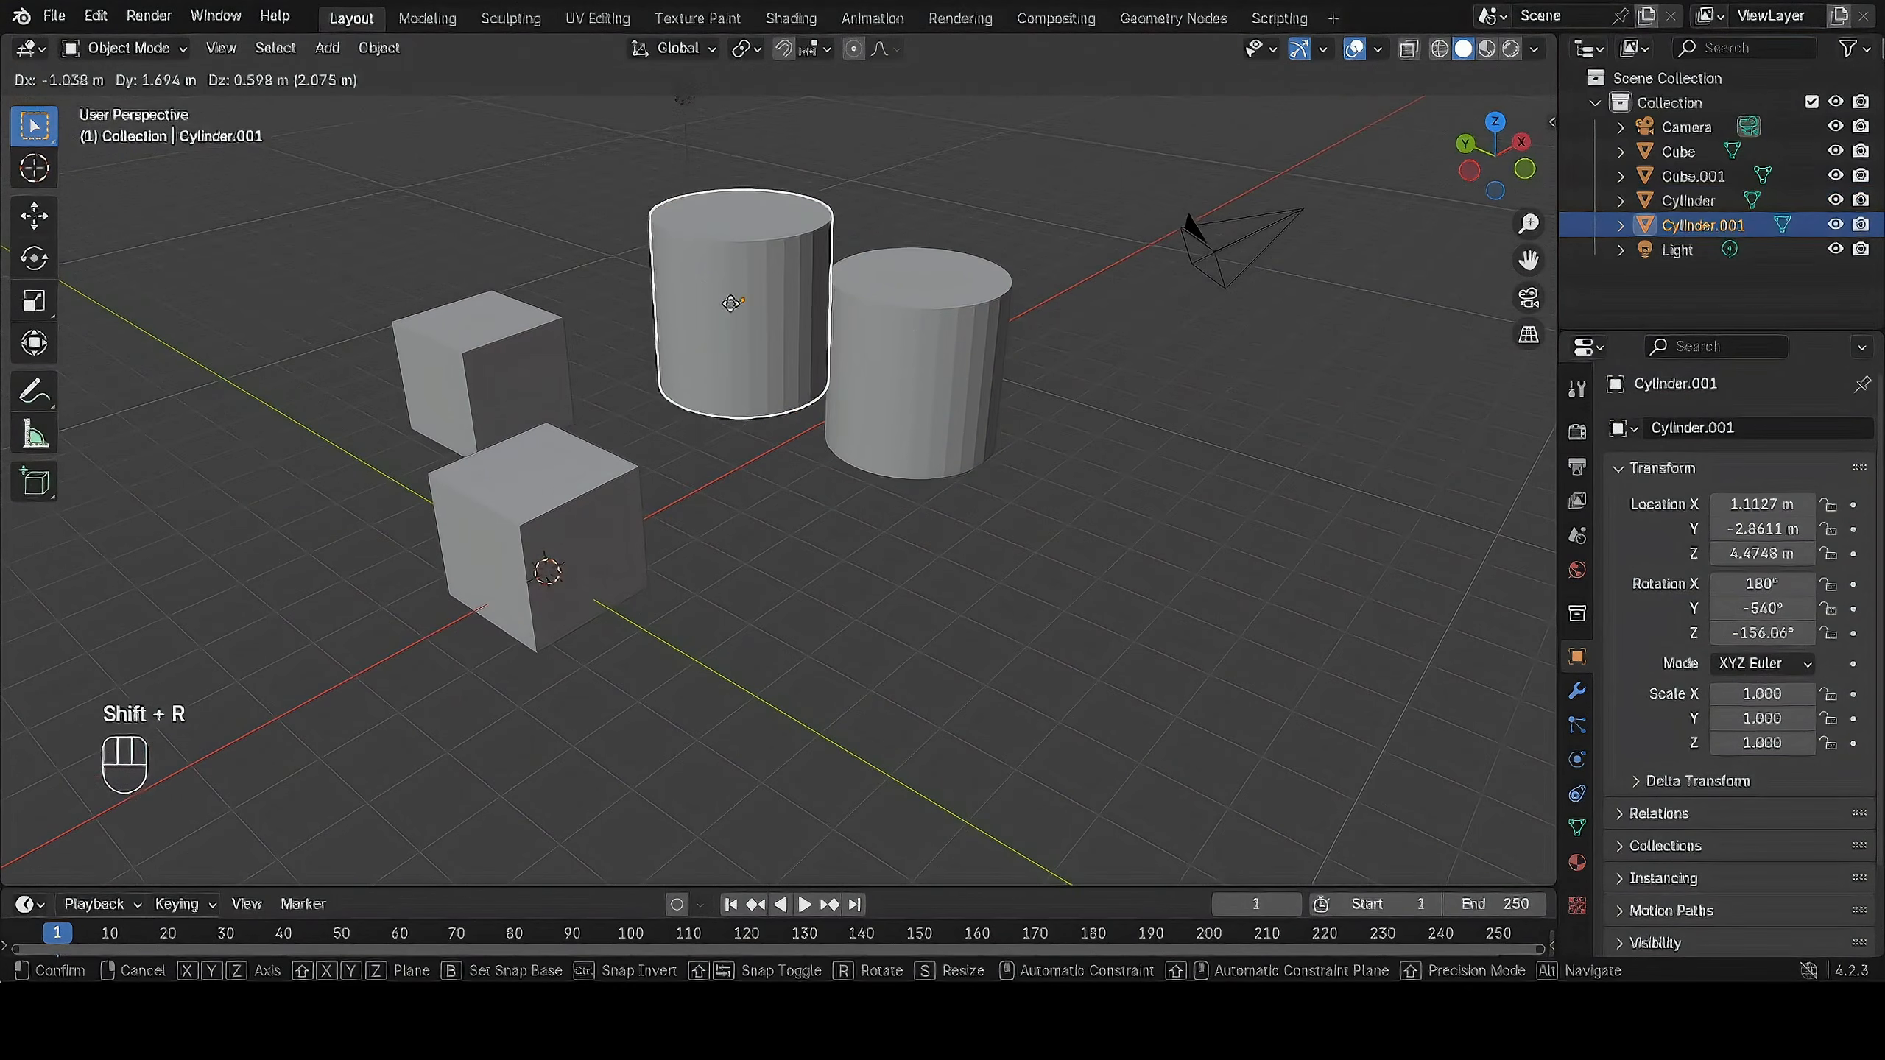
# Duplicate the original cylinder again and place this copy at about X 4.12 m, Y -6.40 m, Z 4.37 m.
pyautogui.click(898, 360)
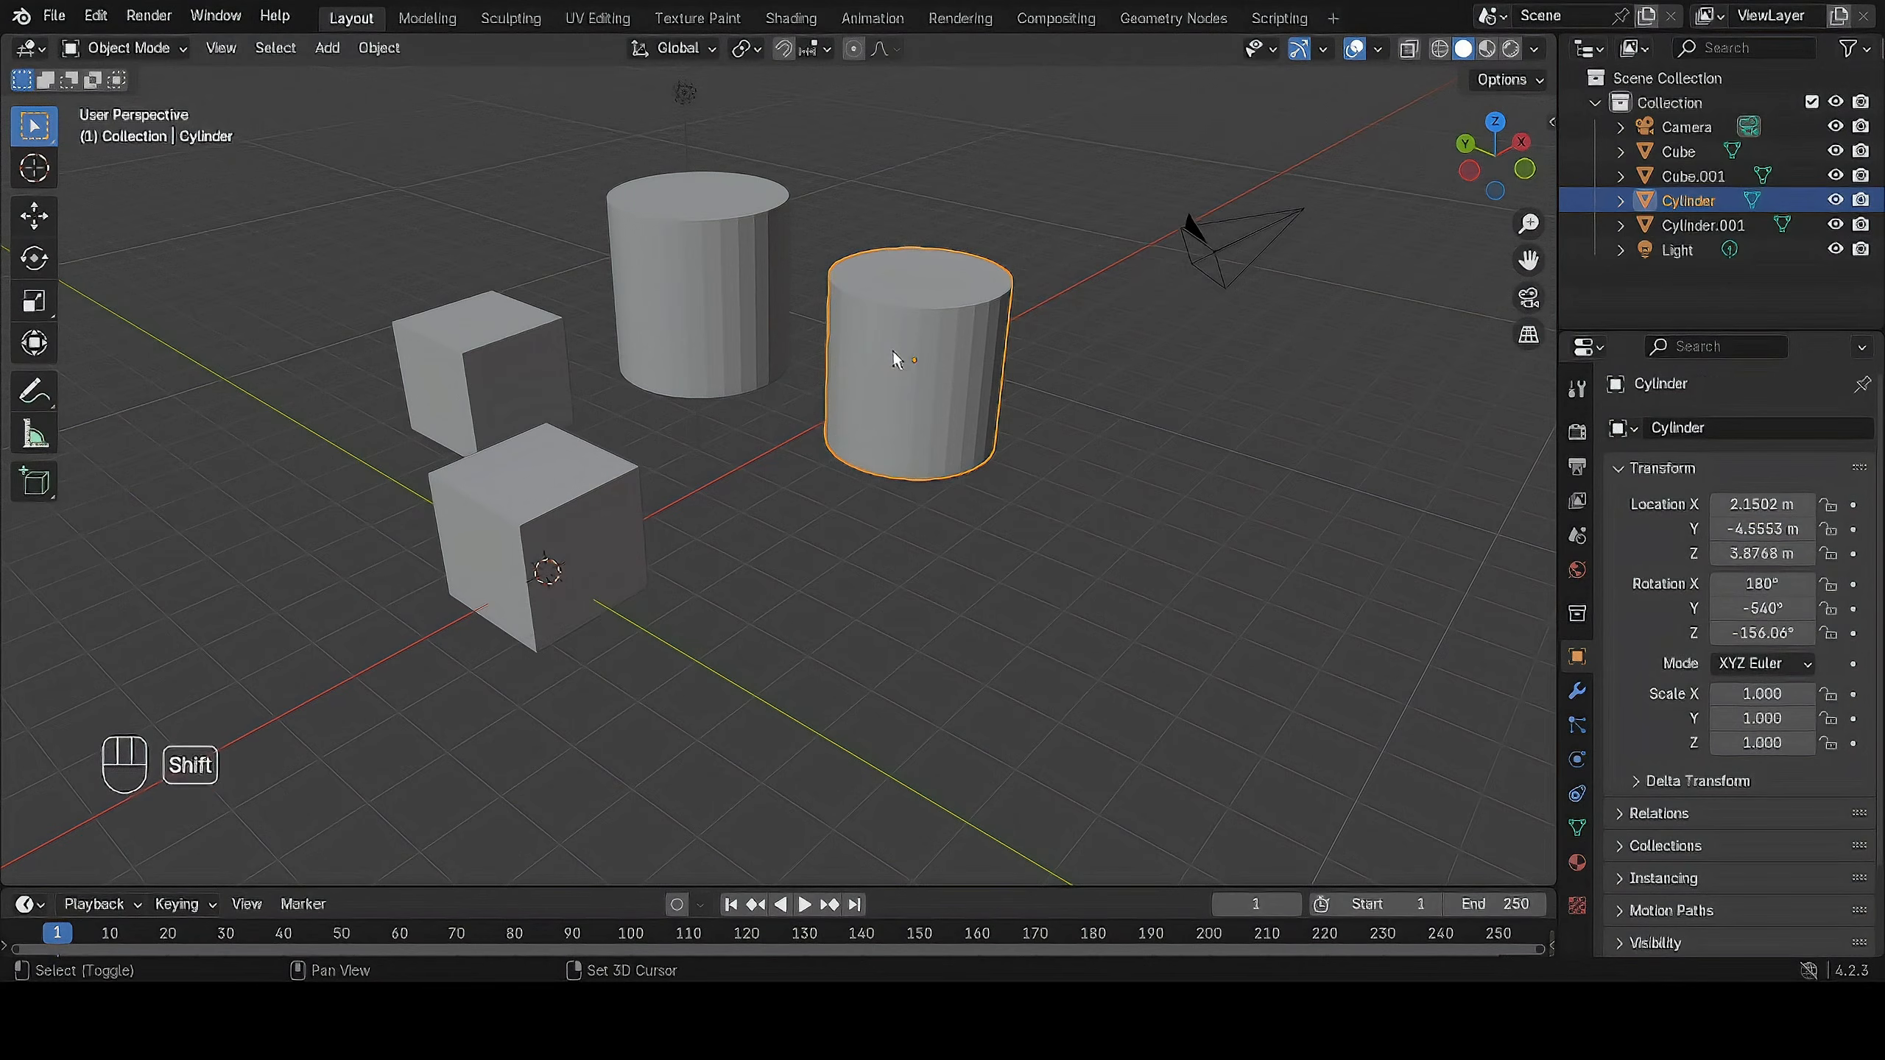
pyautogui.hotkey('shift', 'r')
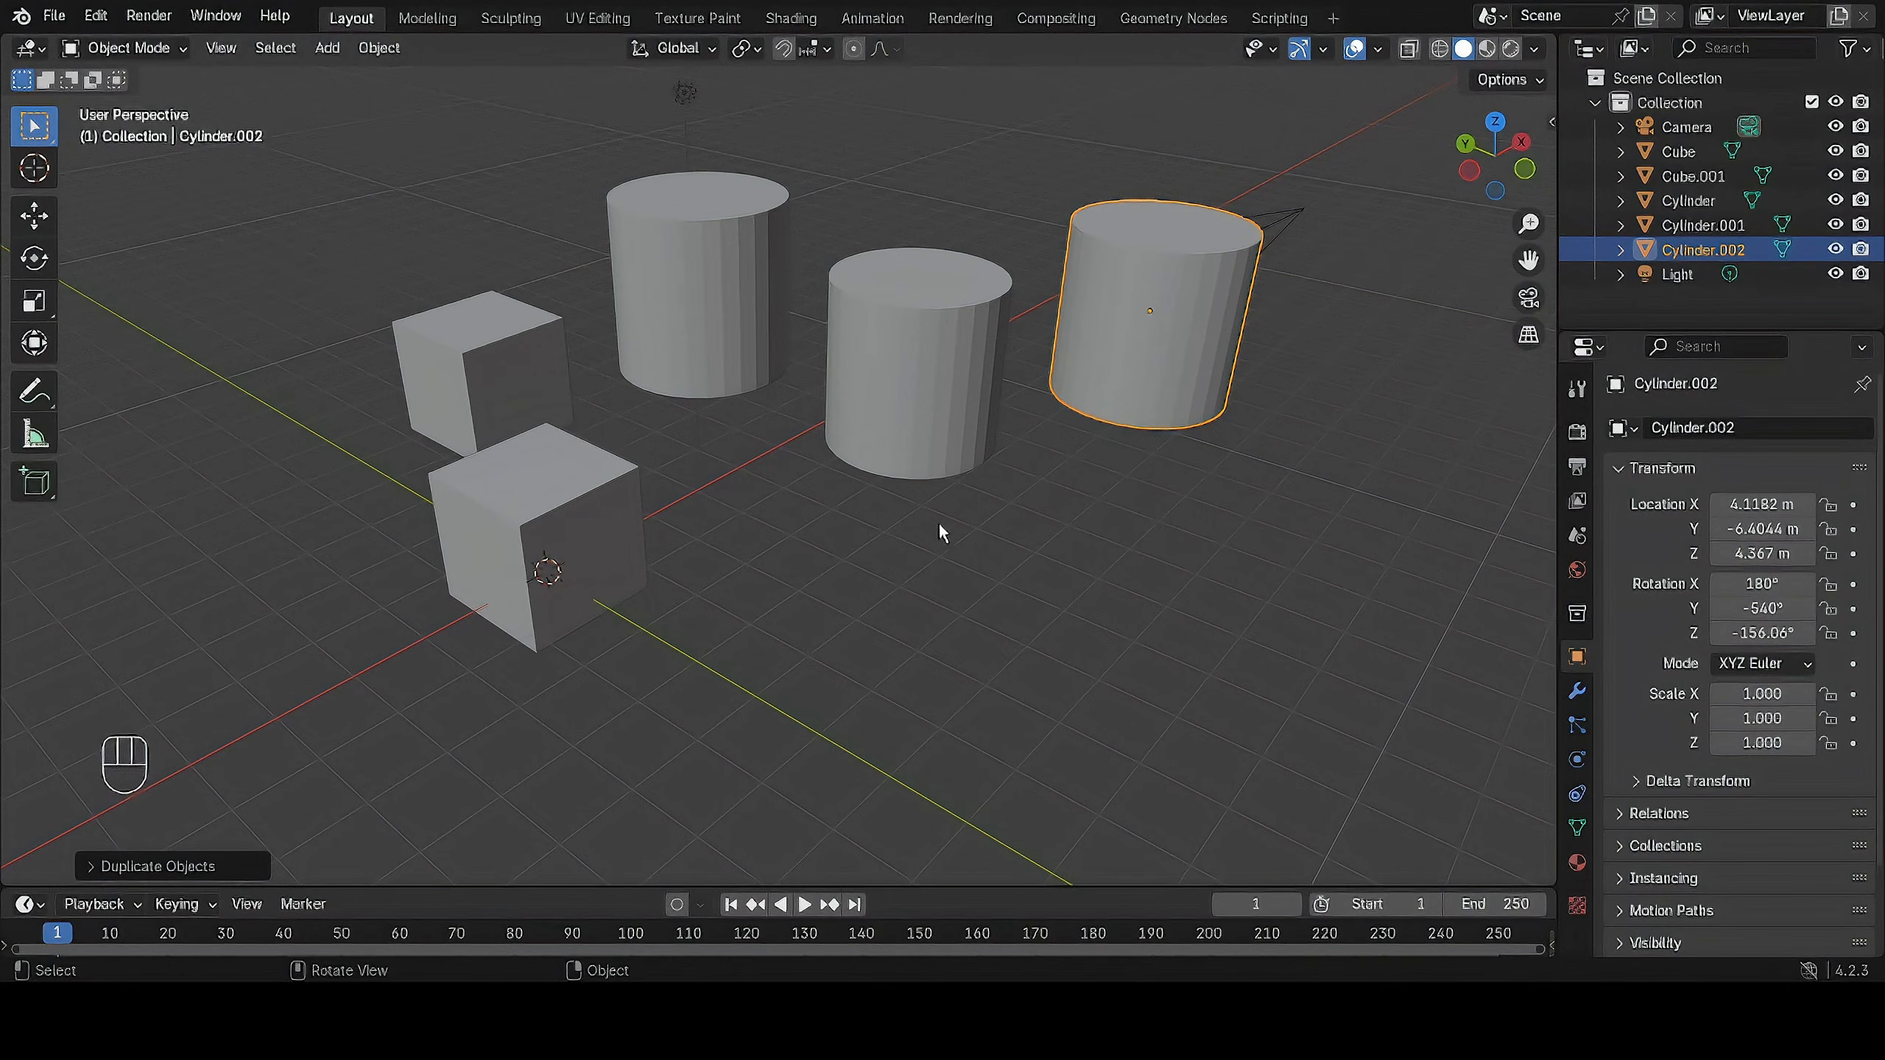
pyautogui.moveTo(940, 533); pyautogui.dragTo(1031, 490, button='middle')
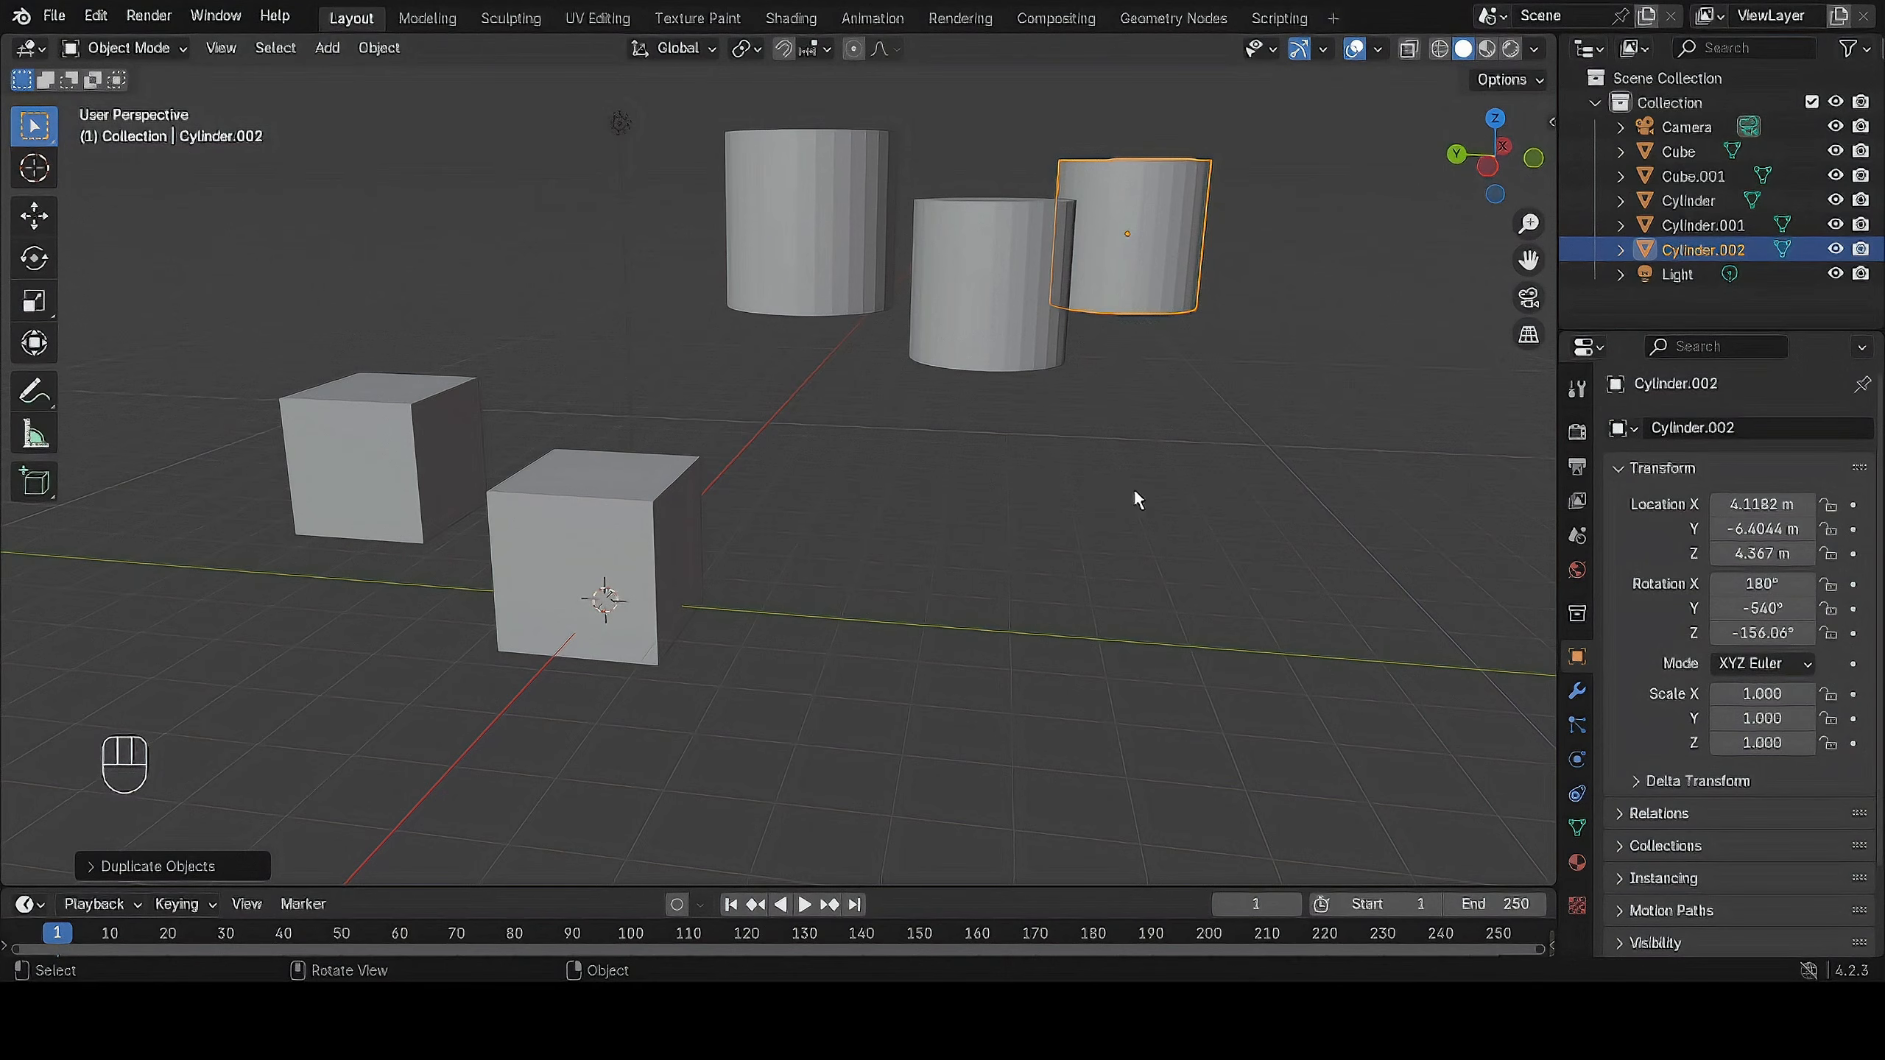
# Deselect everything and switch from Object Mode to Edit Mode with the second cylinder copy still active.
pyautogui.scroll(-3, 1132, 496)
pyautogui.moveTo(1129, 292); pyautogui.dragTo(980, 407, button='middle')
pyautogui.click(127, 49)
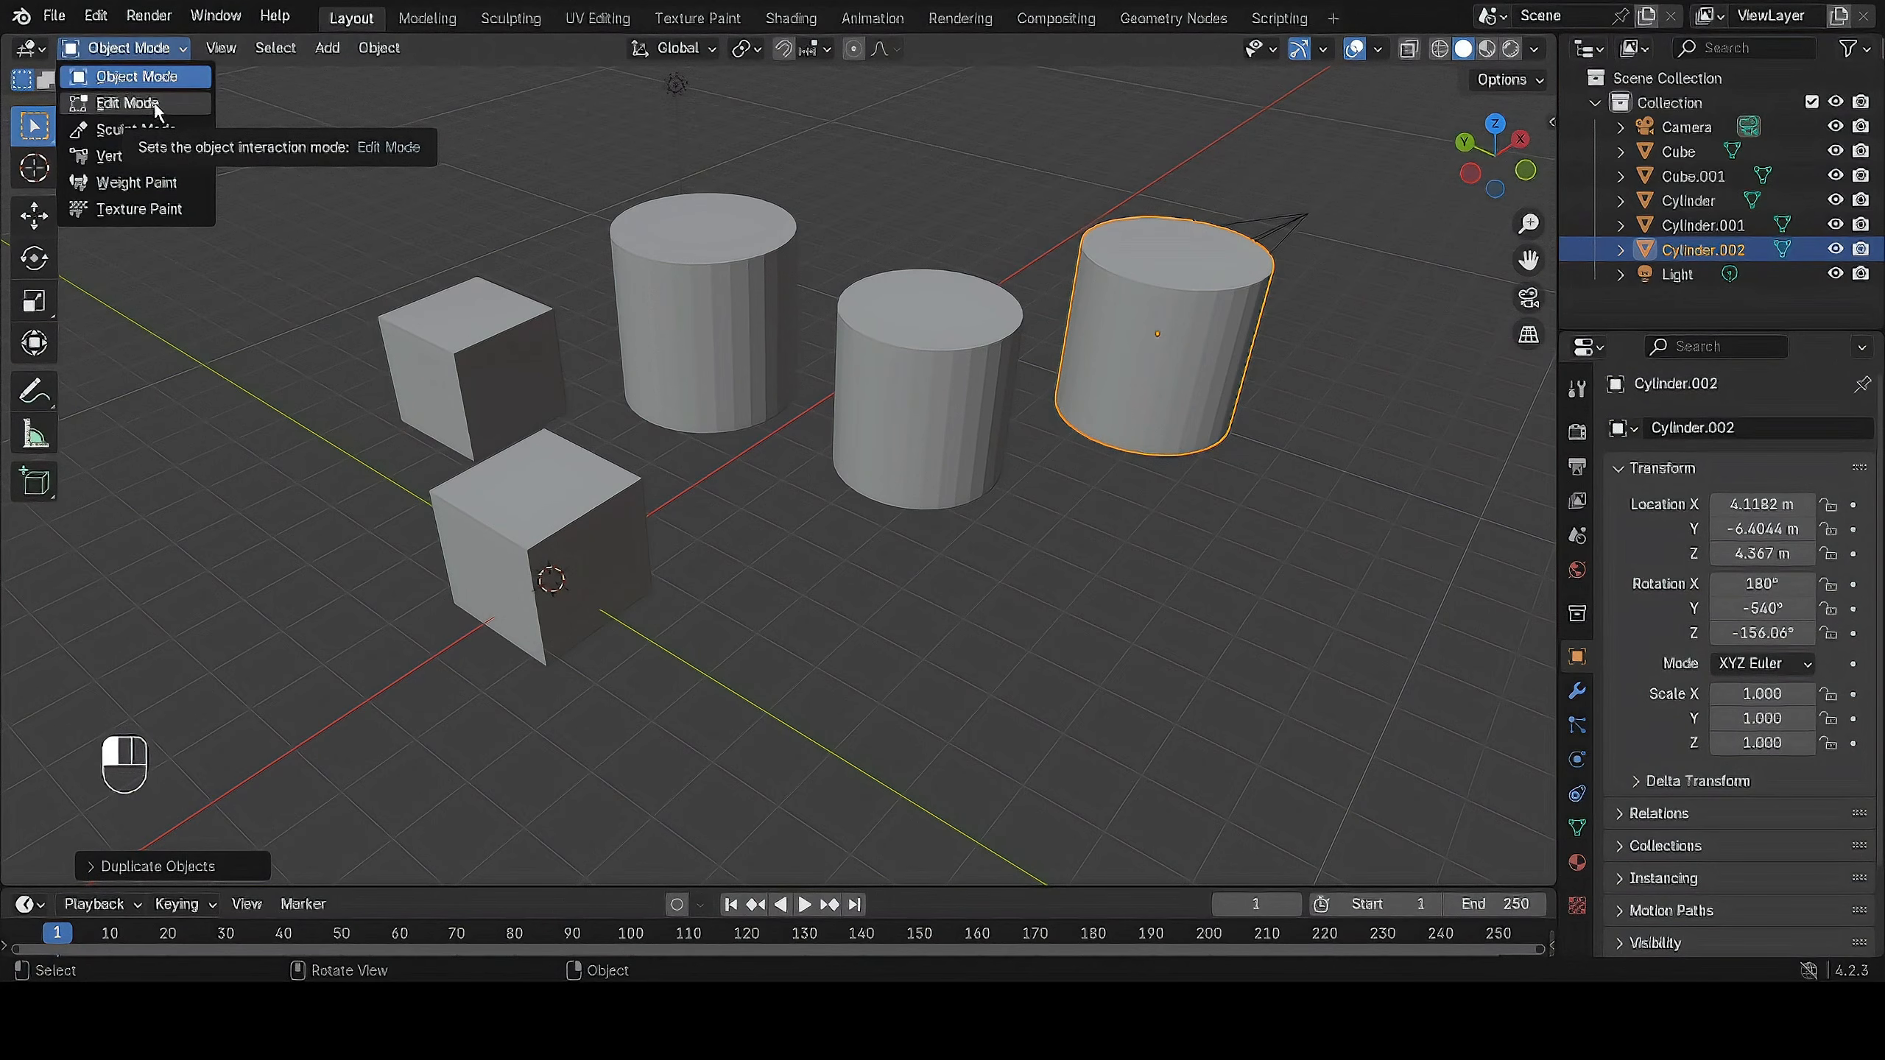
pyautogui.click(741, 625)
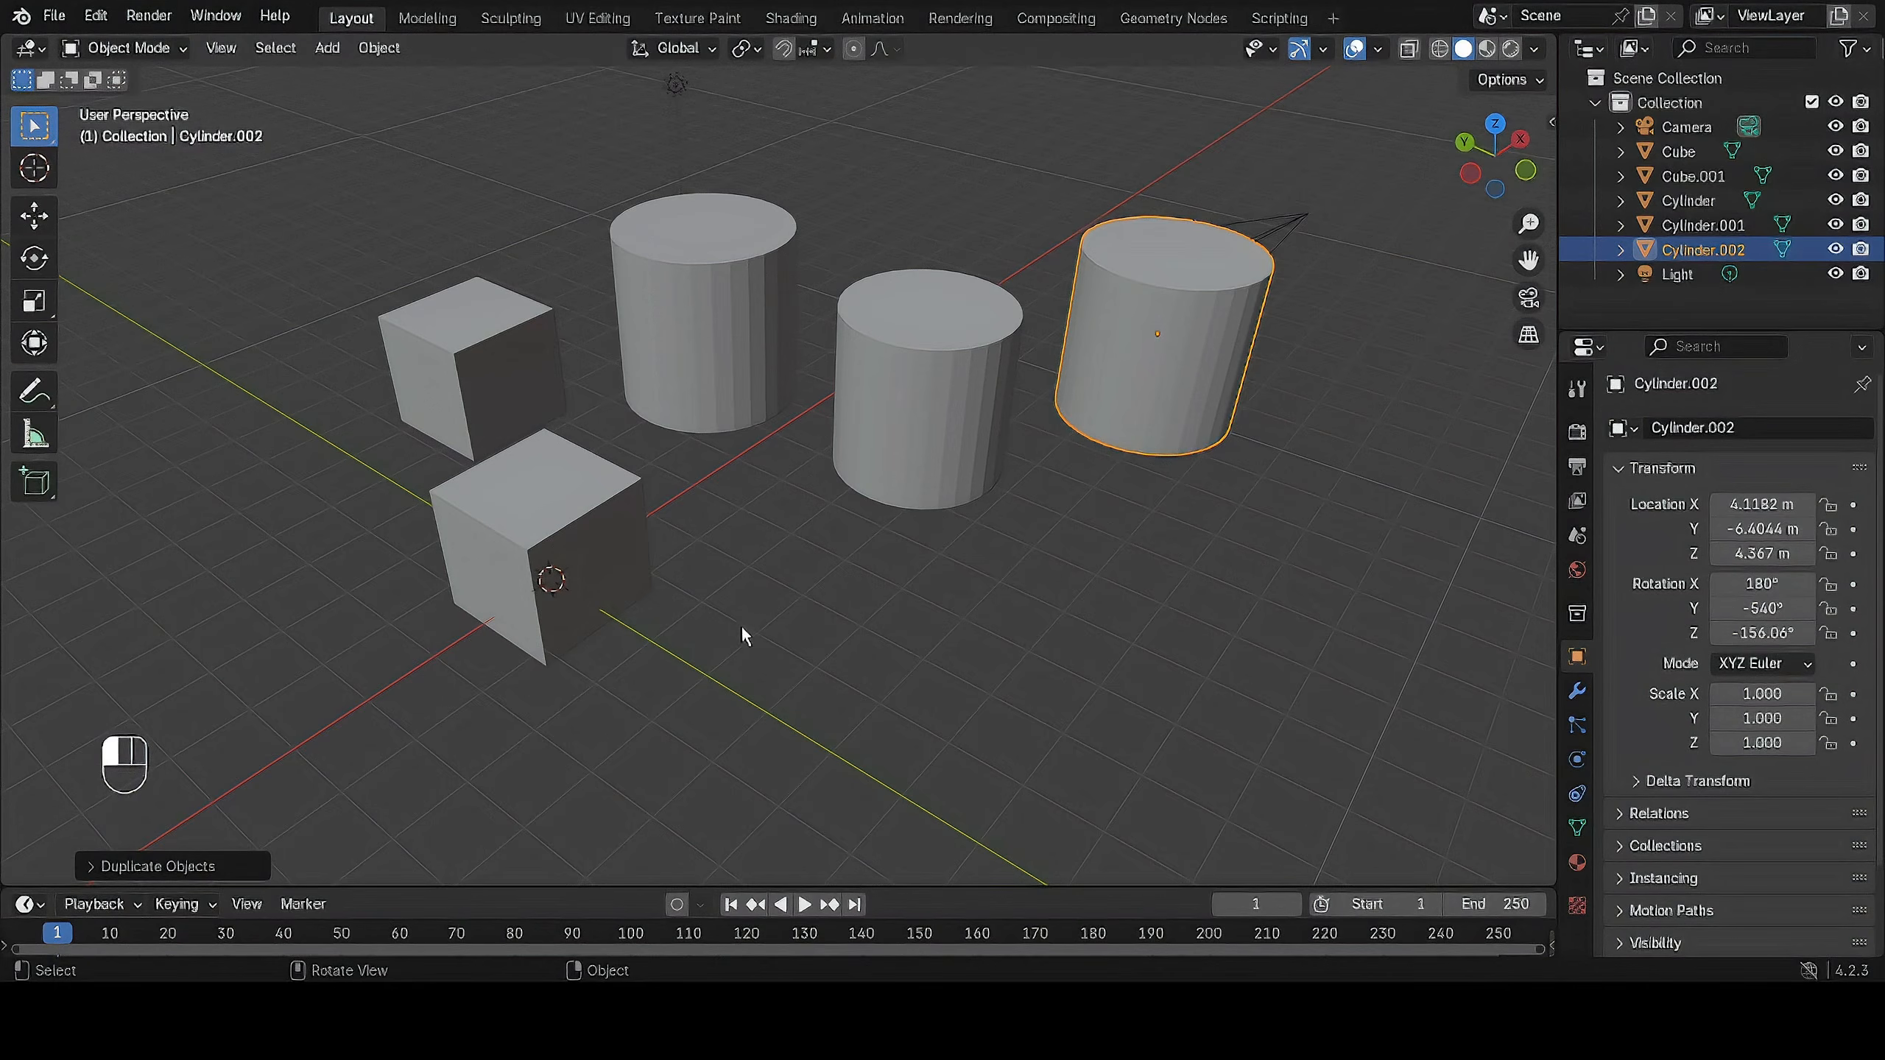
pyautogui.moveTo(741, 626); pyautogui.dragTo(883, 502, button='middle')
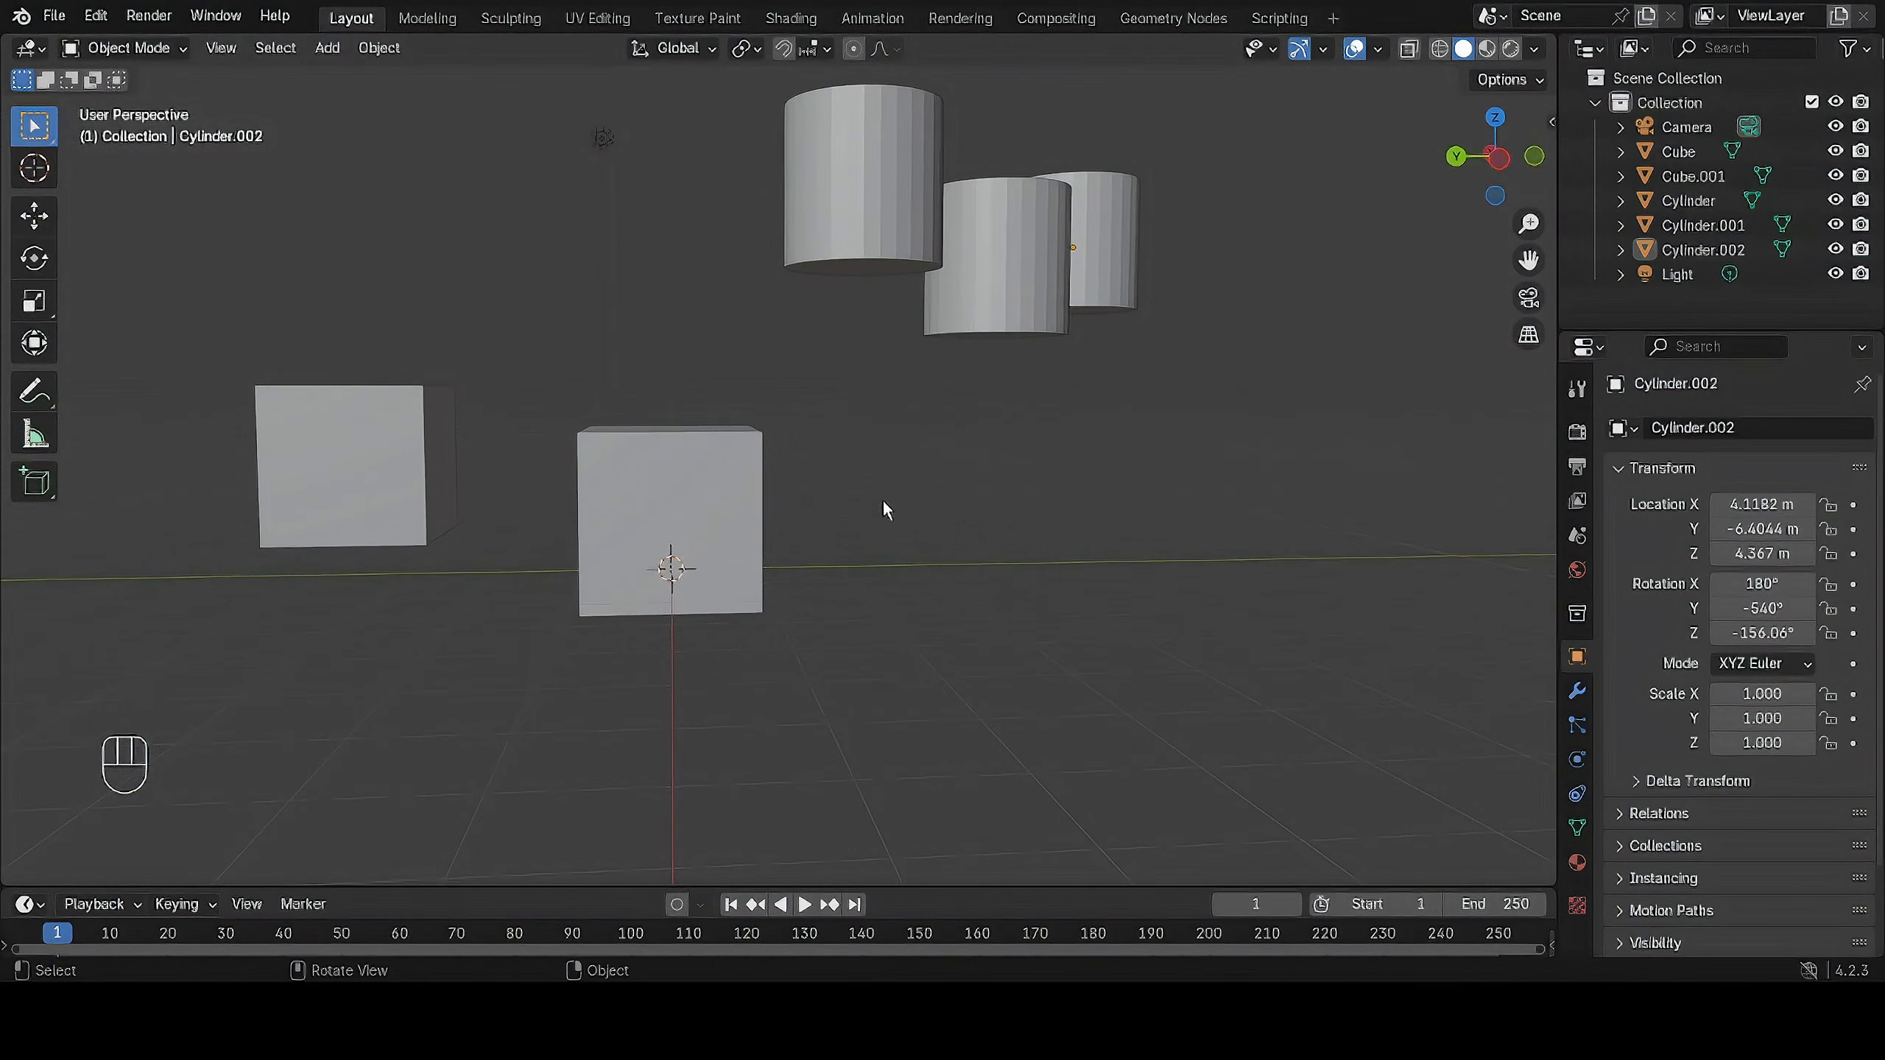
pyautogui.moveTo(943, 461); pyautogui.dragTo(920, 483, button='middle')
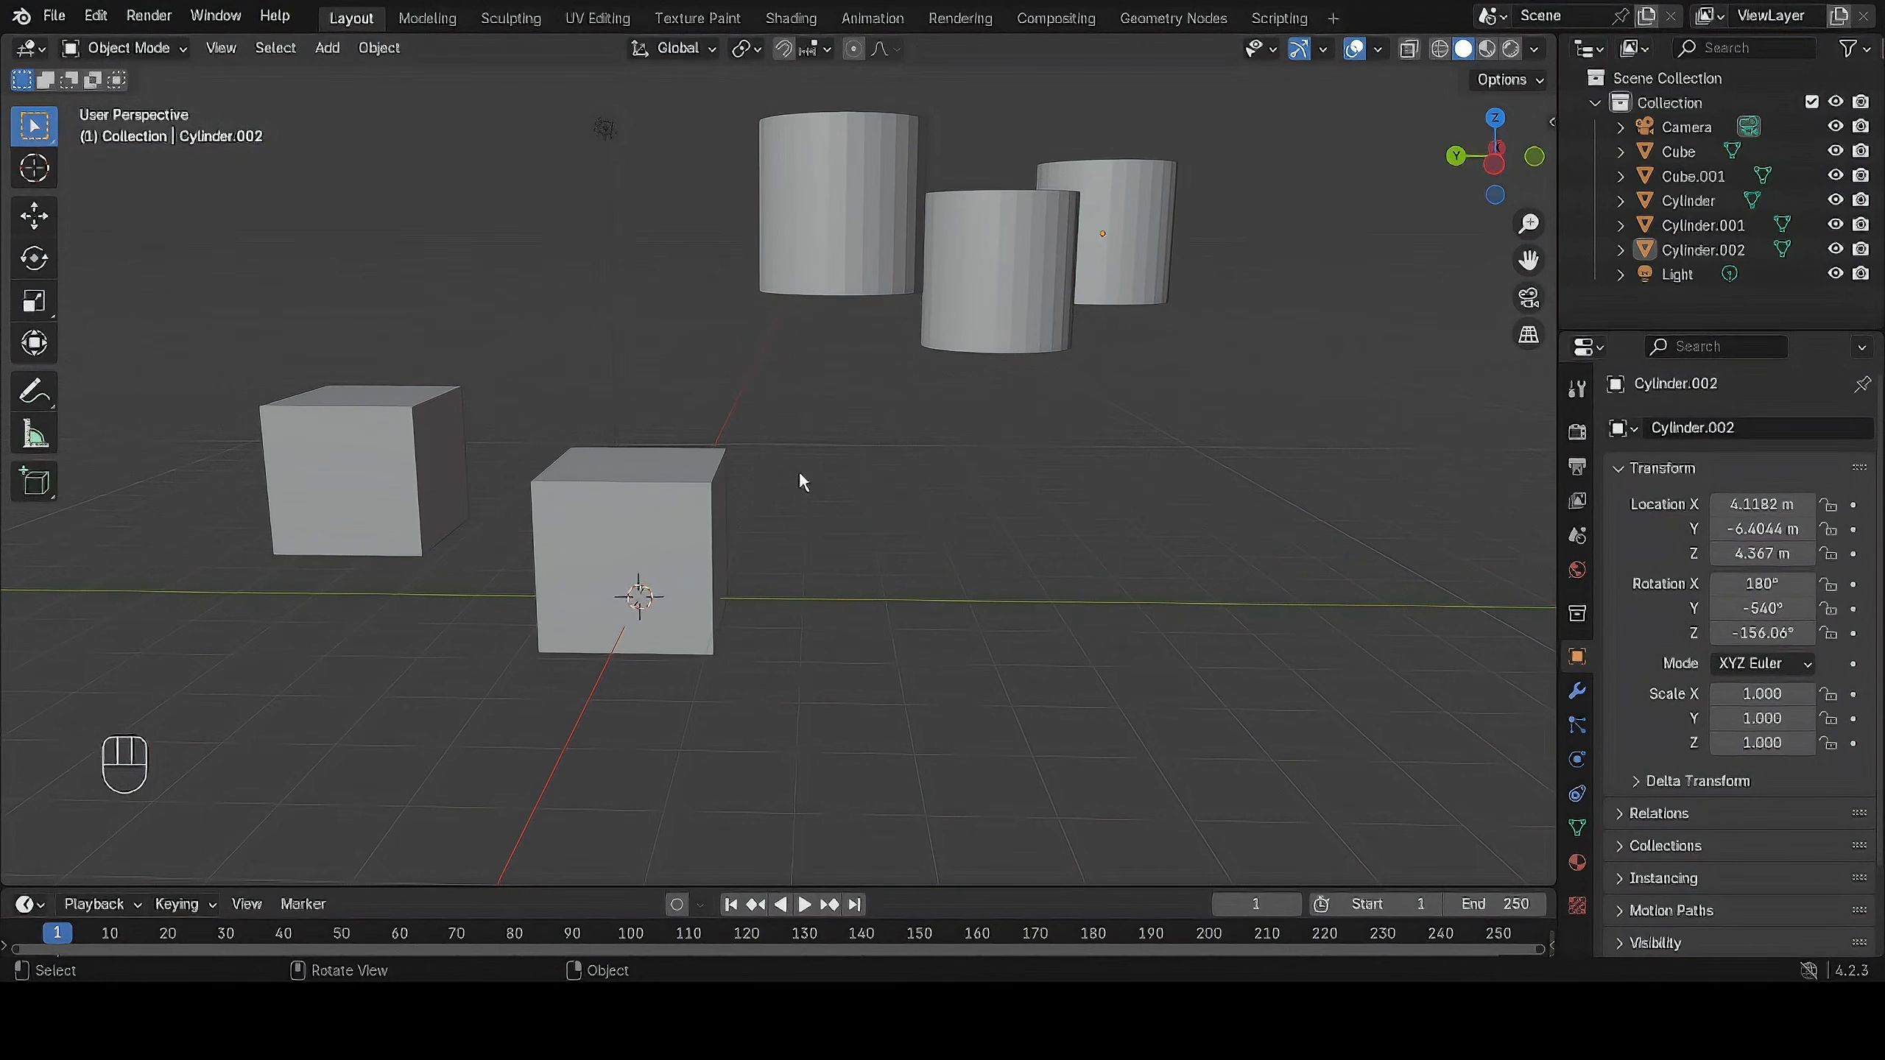
pyautogui.click(126, 48)
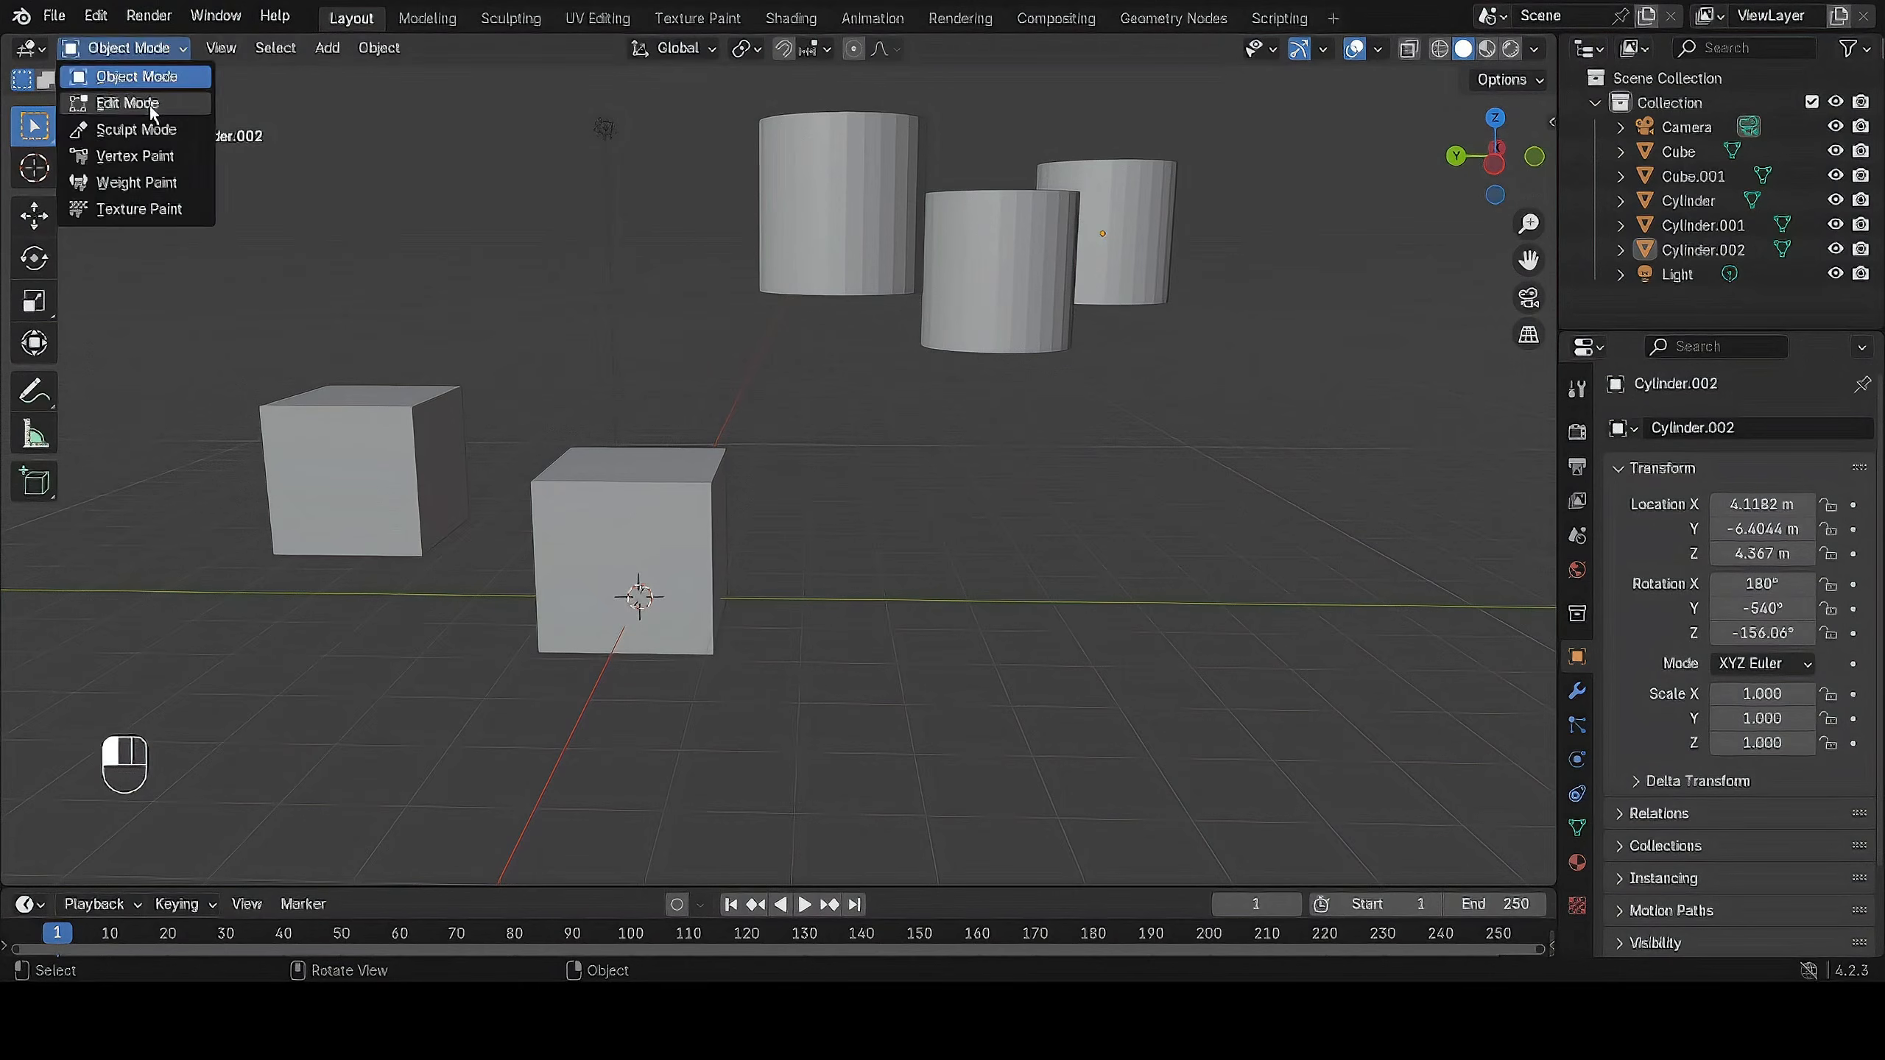
pyautogui.click(126, 109)
# Return to Object Mode, select the cube at the origin, enter Edit Mode on it and select one of its side faces.
pyautogui.moveTo(760, 352); pyautogui.dragTo(1050, 378, button='middle')
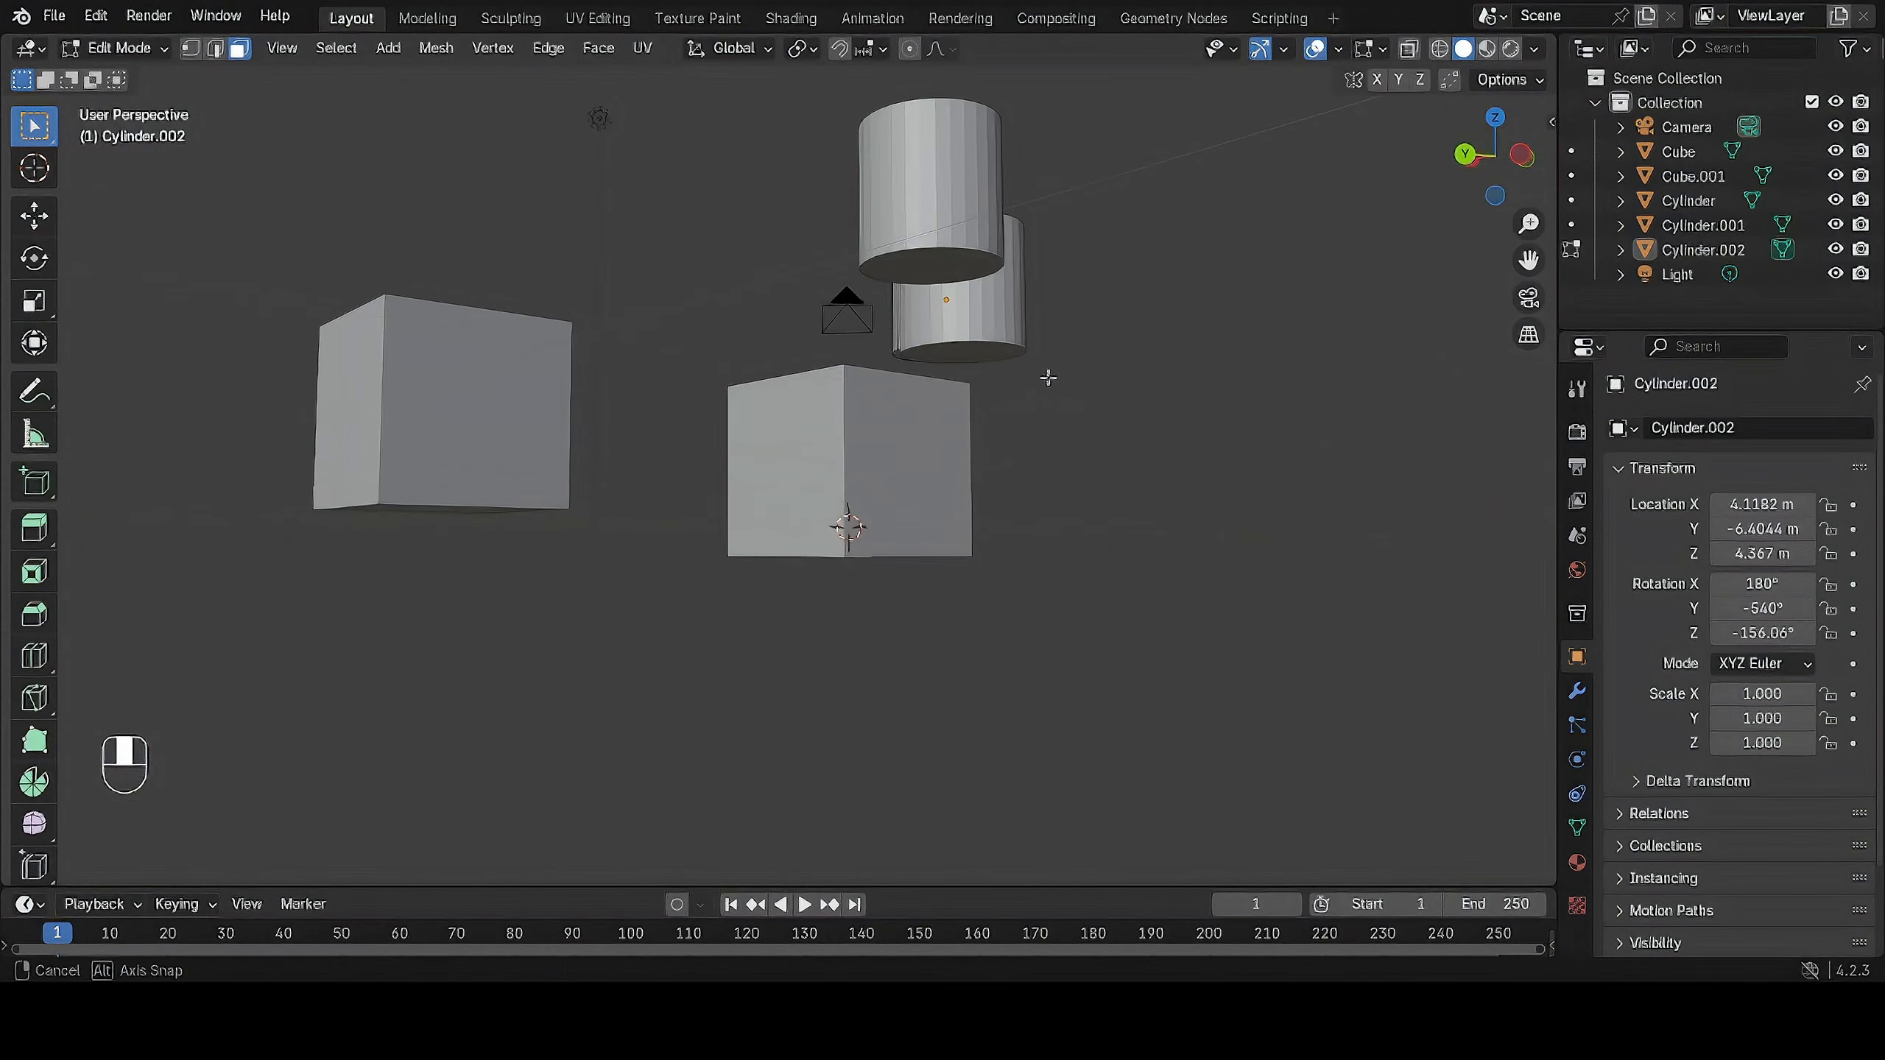
pyautogui.scroll(3, 845, 474)
pyautogui.scroll(2, 894, 443)
pyautogui.moveTo(883, 478)
pyautogui.mouseDown(button='middle')
pyautogui.moveTo(922, 434)
pyautogui.moveTo(904, 496)
pyautogui.mouseUp(button='middle')
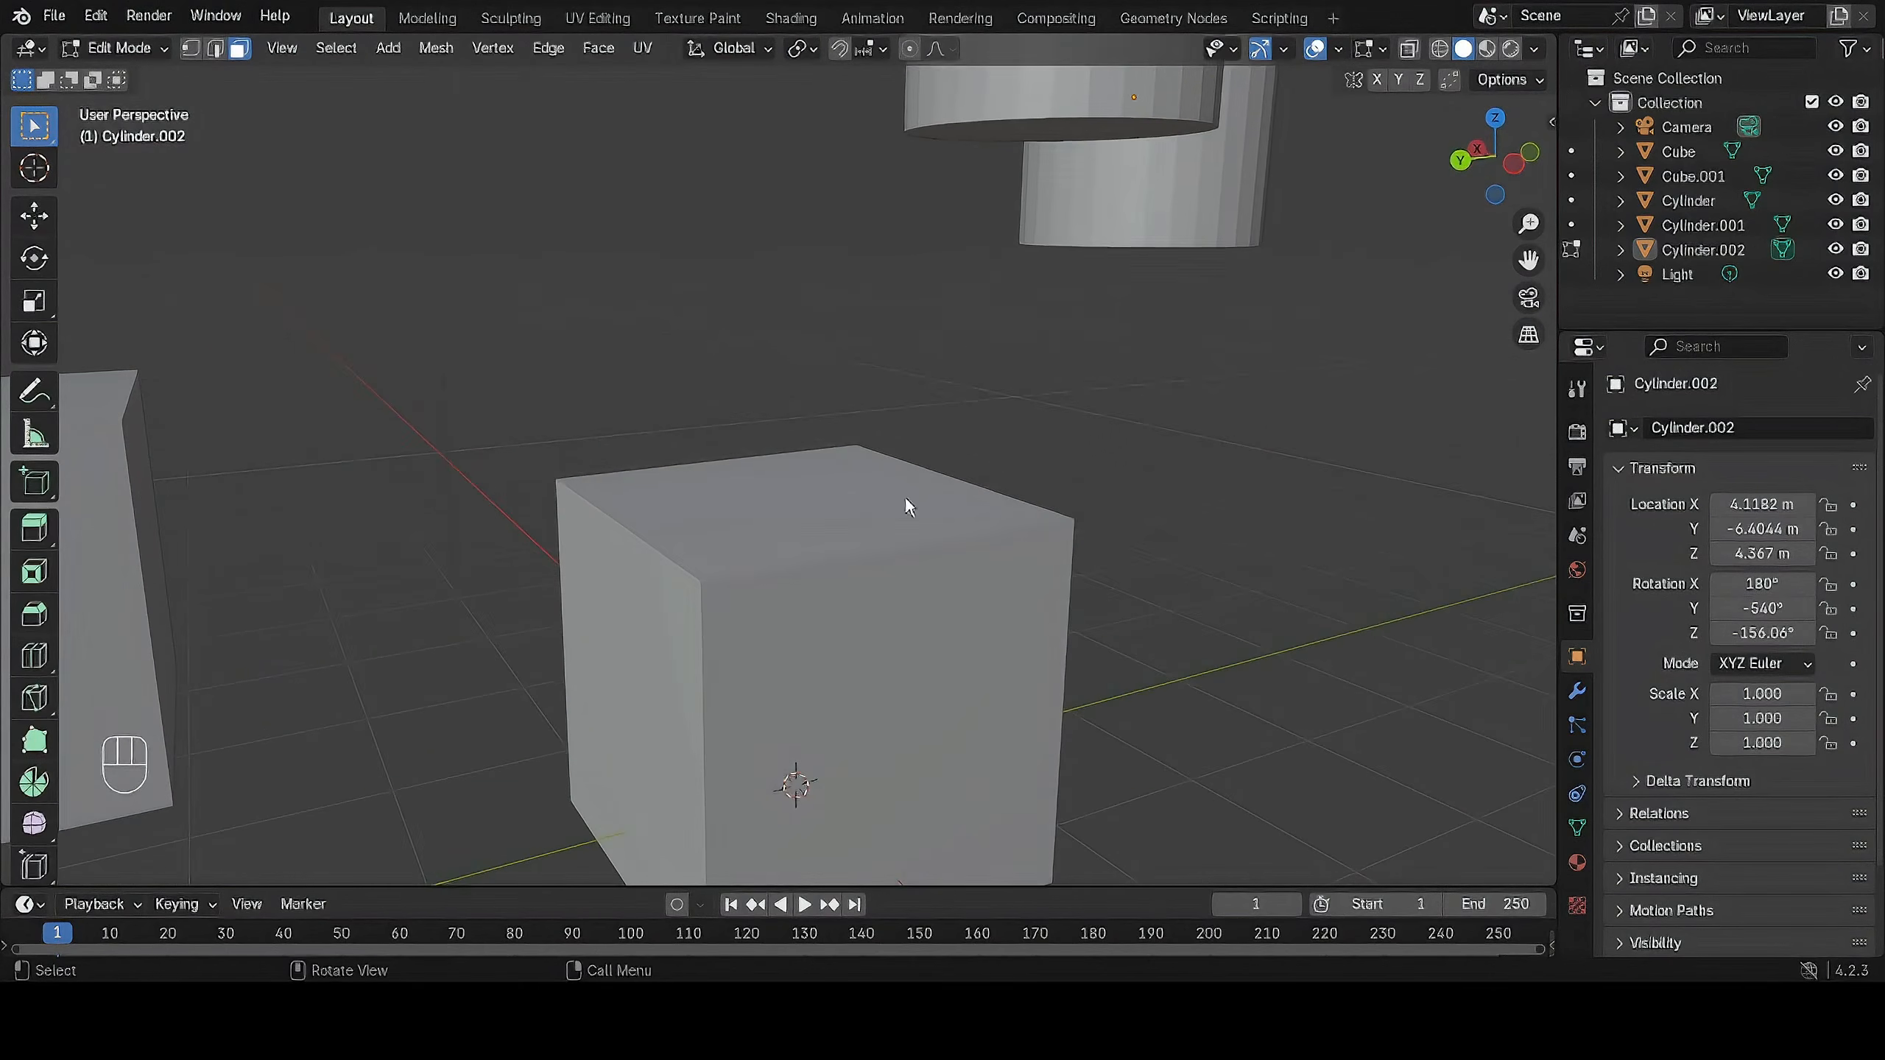
pyautogui.press('Tab')
pyautogui.click(842, 548)
pyautogui.scroll(-3, 861, 541)
pyautogui.press('Tab')
pyautogui.scroll(2, 871, 560)
pyautogui.keyDown('shift'); pyautogui.moveTo(871, 559); pyautogui.dragTo(862, 623, button='middle'); pyautogui.keyUp('shift')
pyautogui.click(787, 560)
# Switch to vertex select mode, pick the cube's rear top corner vertex and clear the selection.
pyautogui.press('1')
pyautogui.click(1161, 387)
pyautogui.moveTo(662, 427); pyautogui.dragTo(695, 392)
pyautogui.click(881, 371)
pyautogui.click(1119, 402)
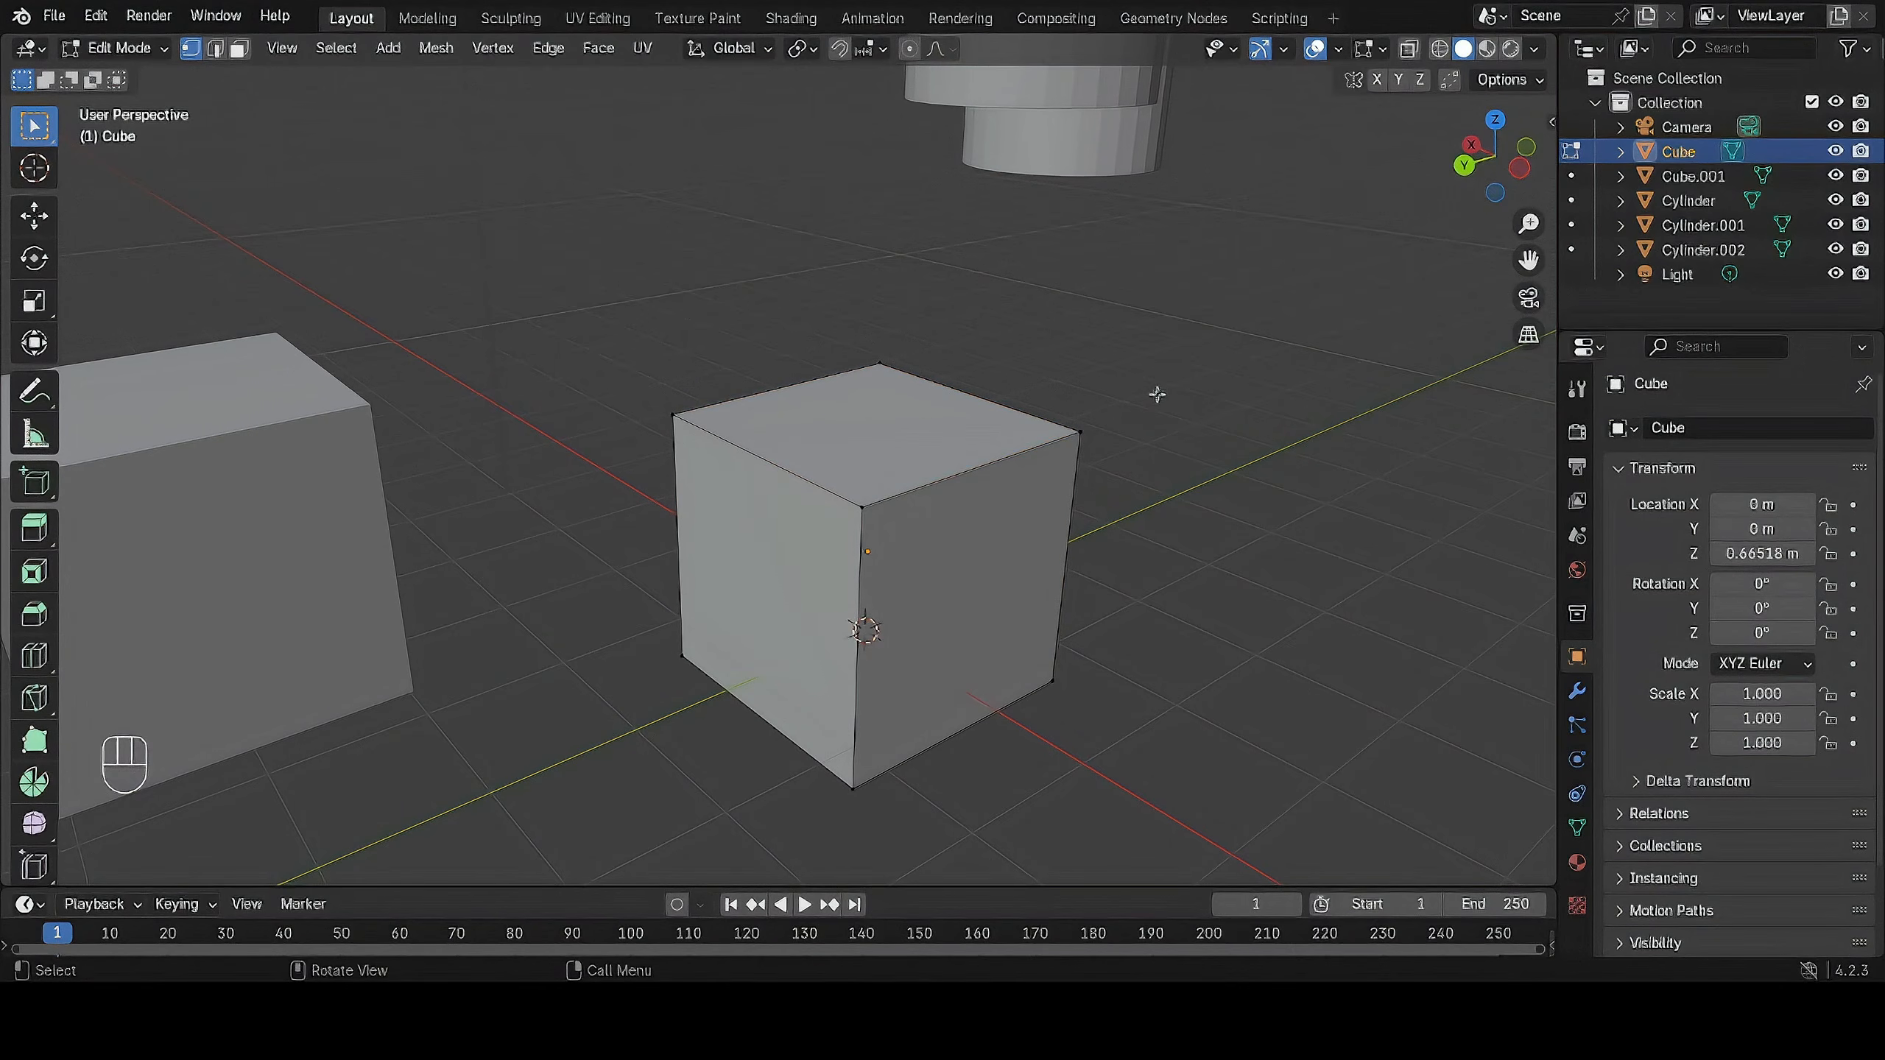
# Switch to edge select mode and pick the four top edges of the cube one after another.
pyautogui.press('2')
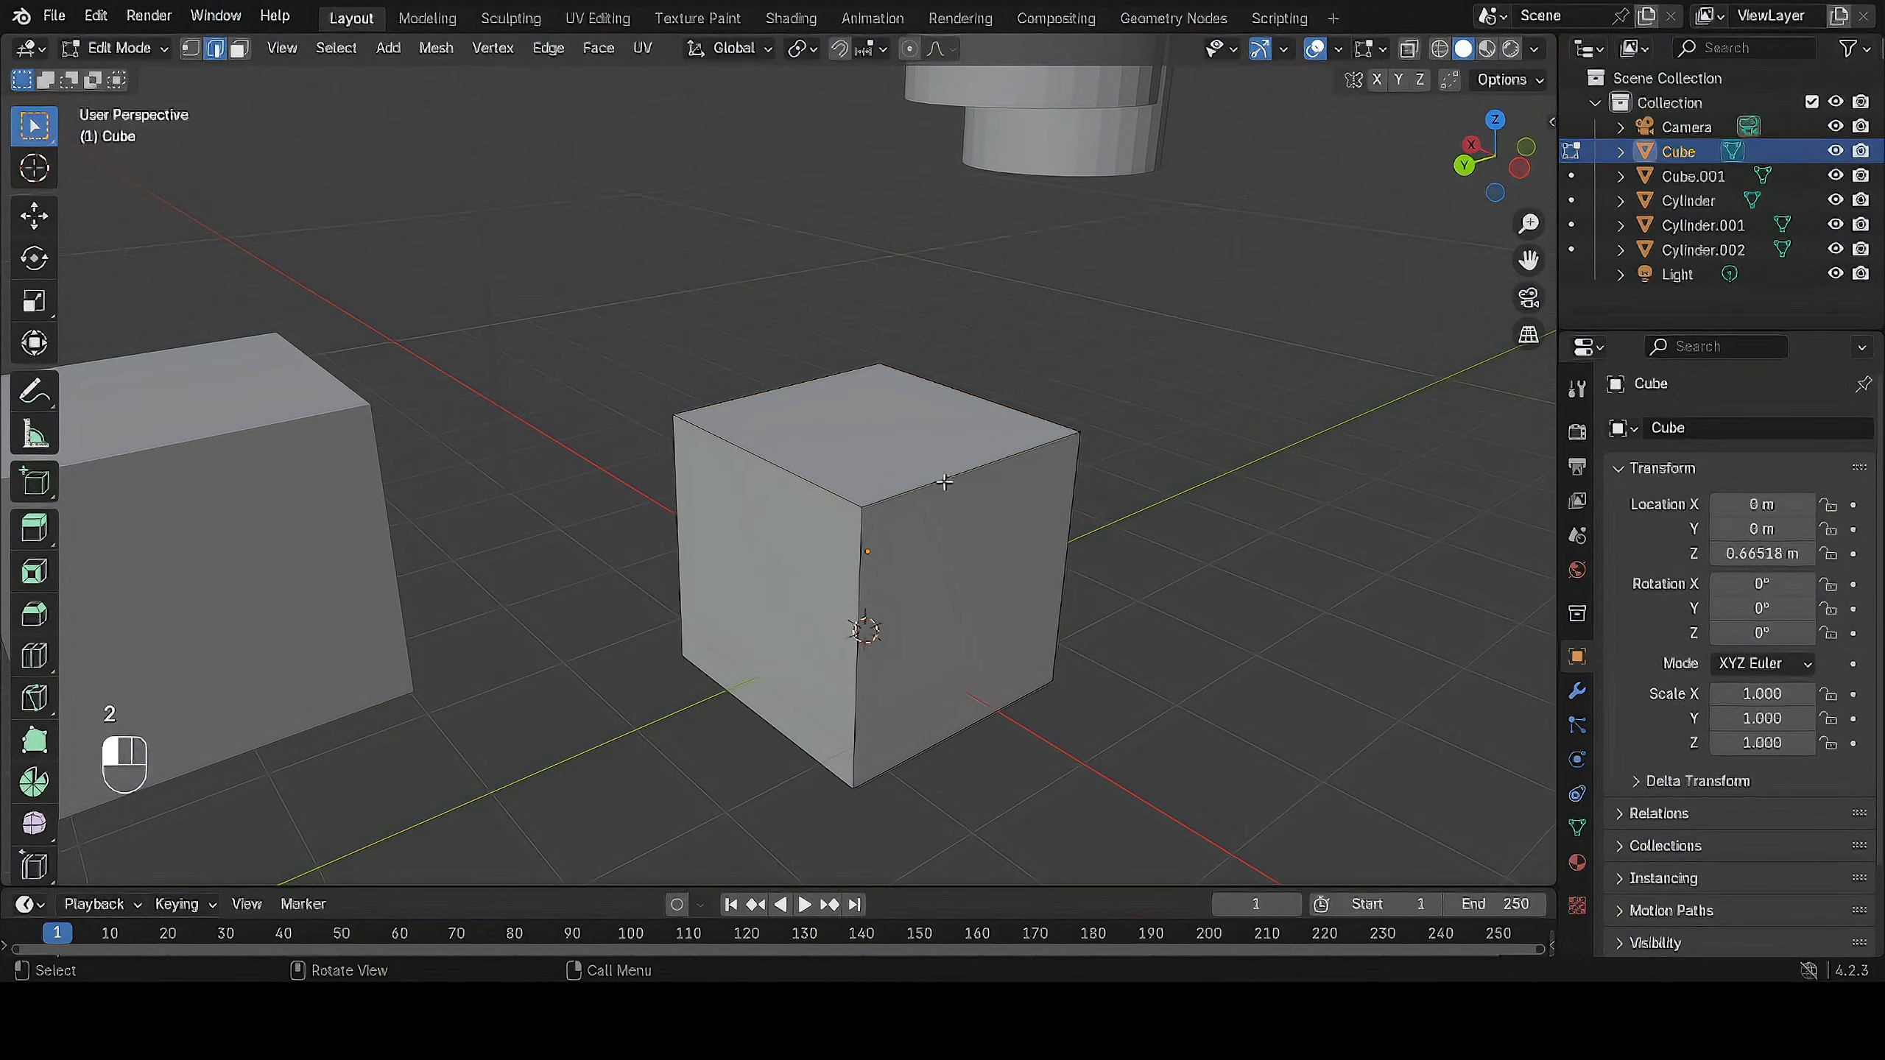
pyautogui.click(943, 482)
pyautogui.click(780, 470)
pyautogui.click(750, 390)
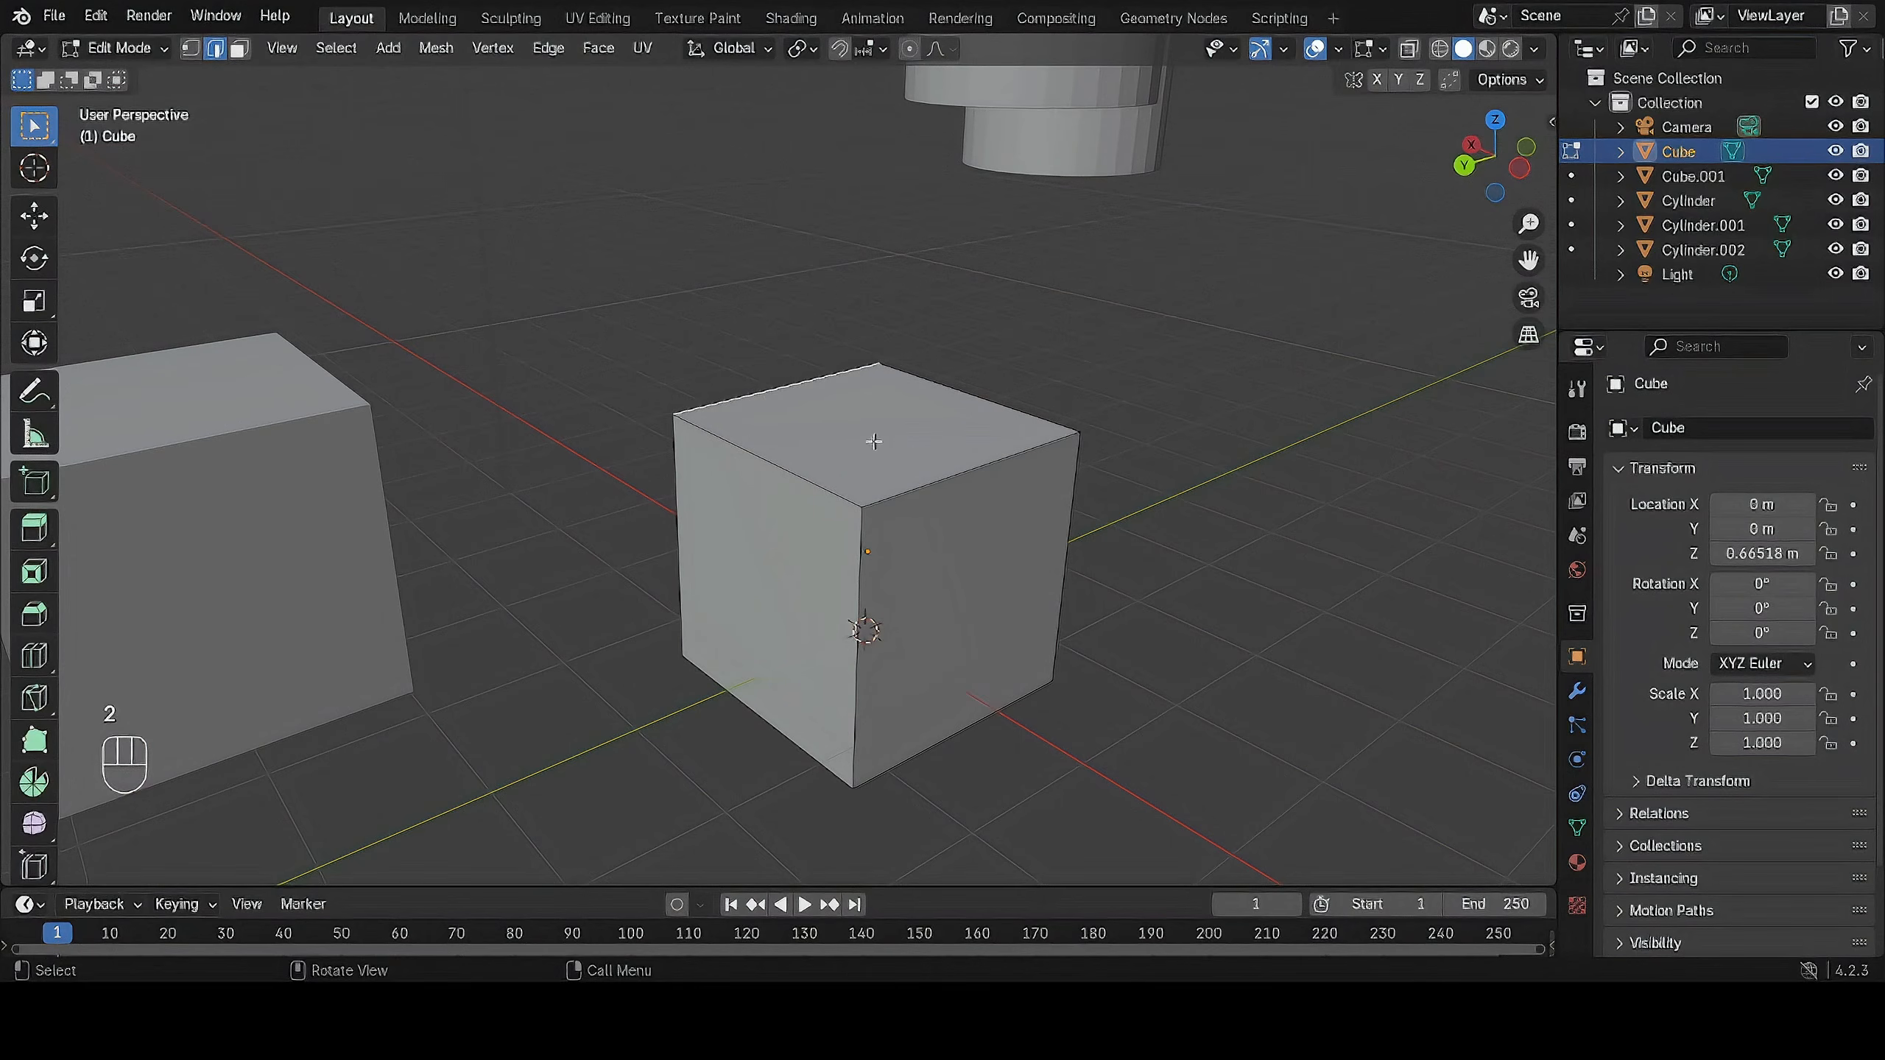
pyautogui.click(995, 403)
# Switch to face select mode, pick two side faces of the cube in turn and clear the selection.
pyautogui.press('3')
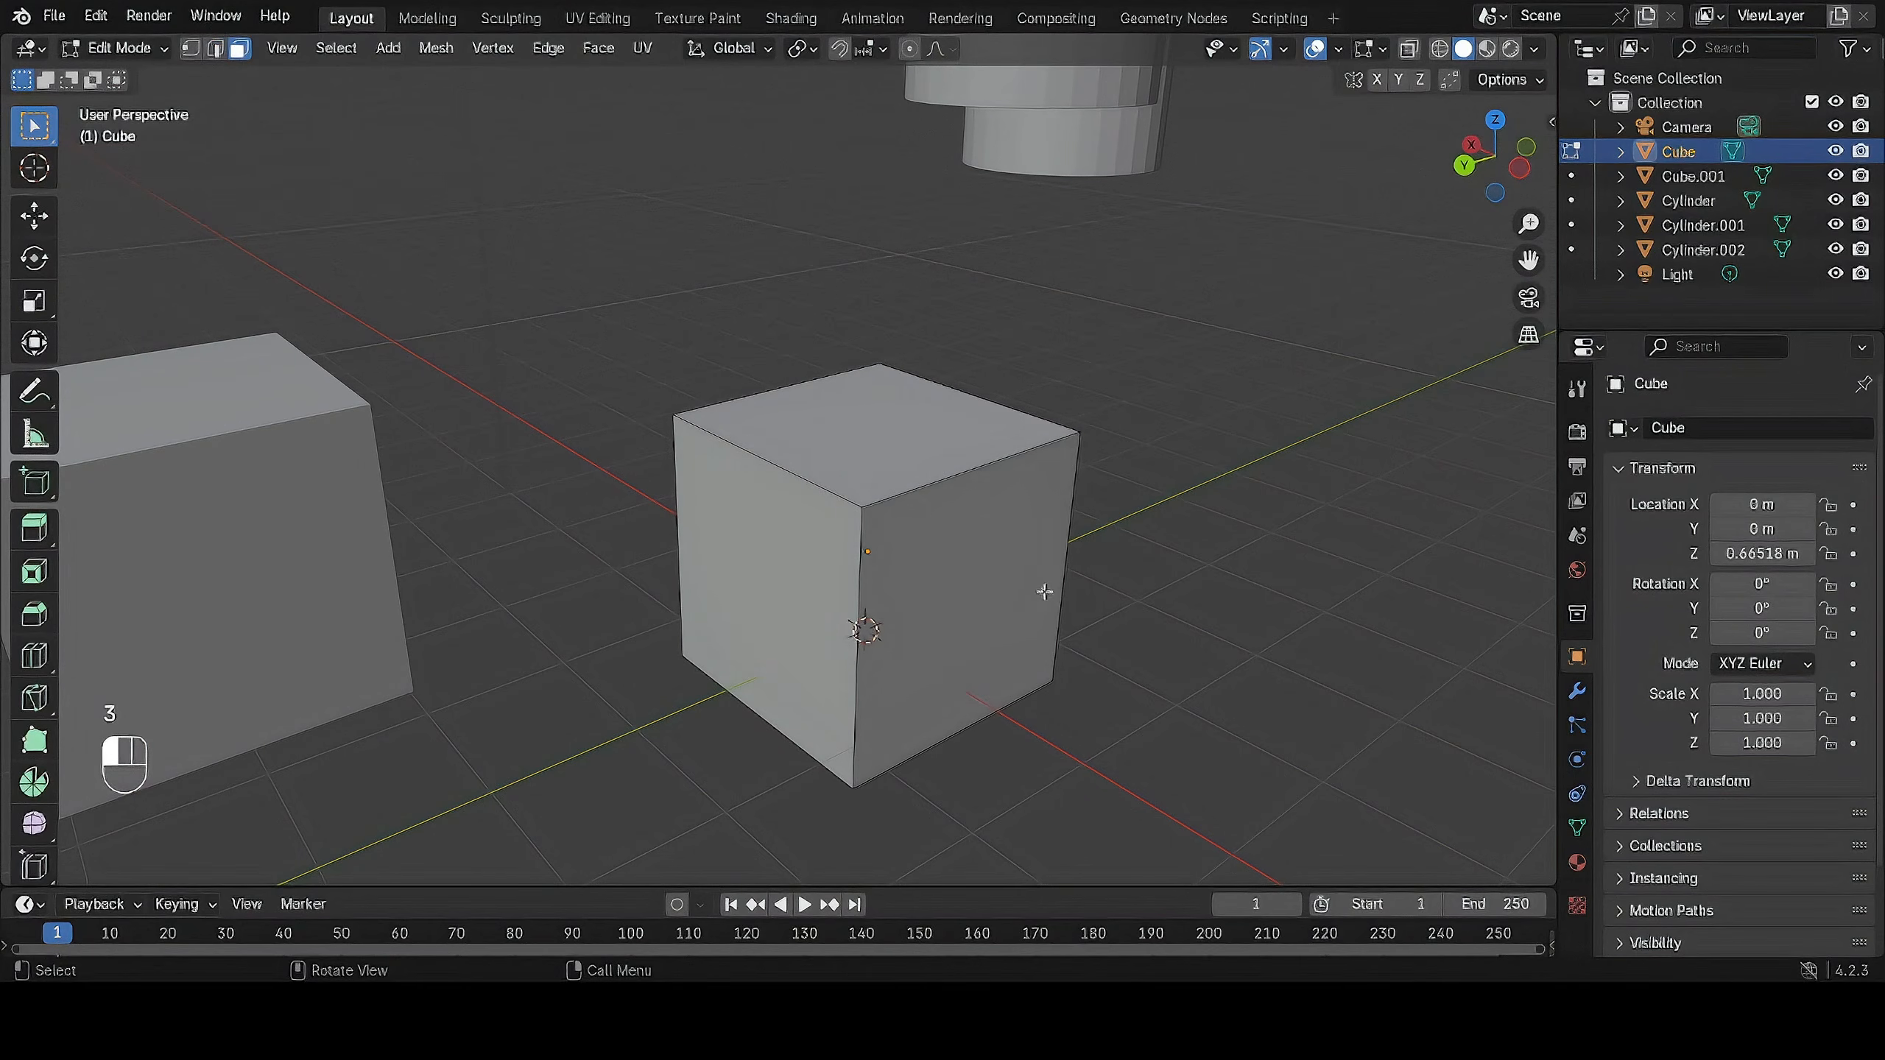
pyautogui.click(978, 557)
pyautogui.click(842, 542)
pyautogui.click(1242, 447)
# Switch to vertex select mode and extrude the cube's front top corner vertex away from the body.
pyautogui.press('1')
pyautogui.moveTo(892, 543); pyautogui.dragTo(1101, 513, button='middle')
pyautogui.click(1184, 440)
pyautogui.press('e')
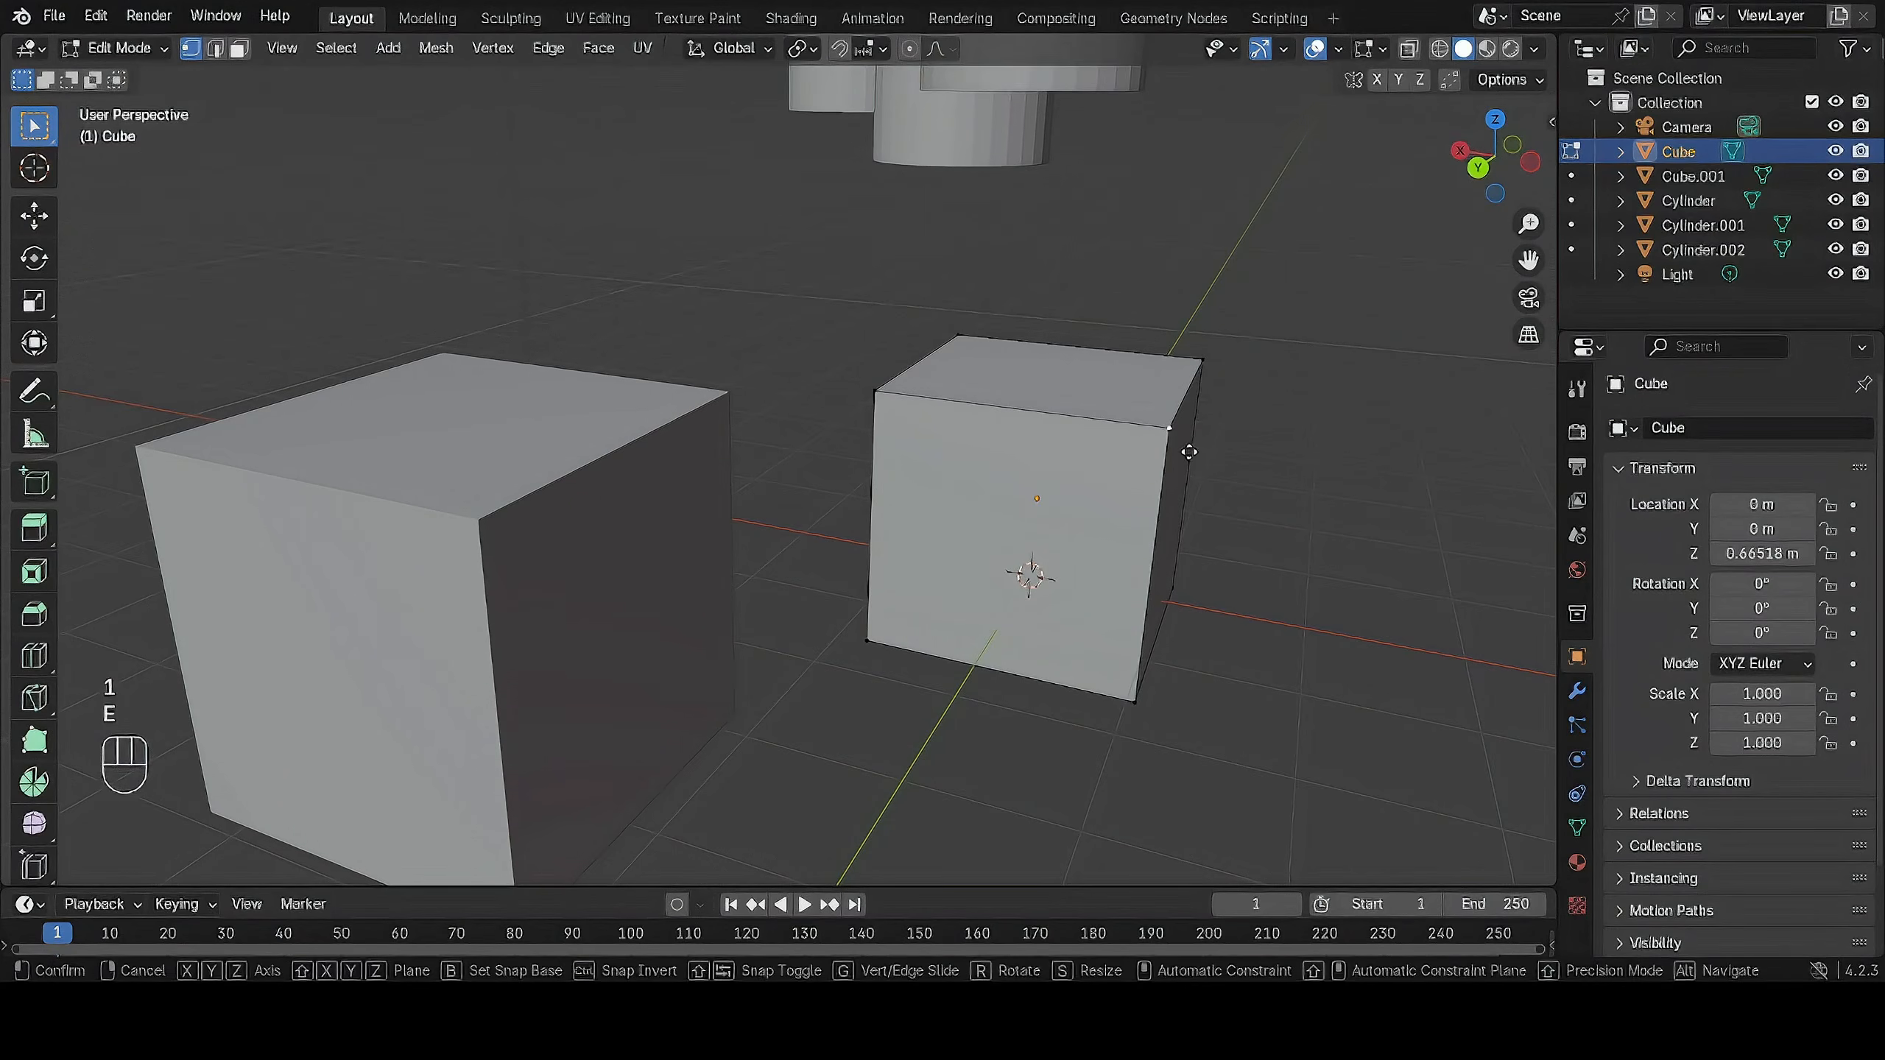
pyautogui.rightClick(1326, 387)
pyautogui.moveTo(1326, 388); pyautogui.dragTo(892, 428, button='middle')
pyautogui.keyDown('shift'); pyautogui.click(1033, 533); pyautogui.keyUp('shift')
pyautogui.press('e')
pyautogui.rightClick(652, 497)
pyautogui.moveTo(652, 497); pyautogui.dragTo(720, 475, button='middle')
# Switch to edge select mode and extrude one top edge of the cube upward into a slanted flap.
pyautogui.press('2')
pyautogui.click(715, 414)
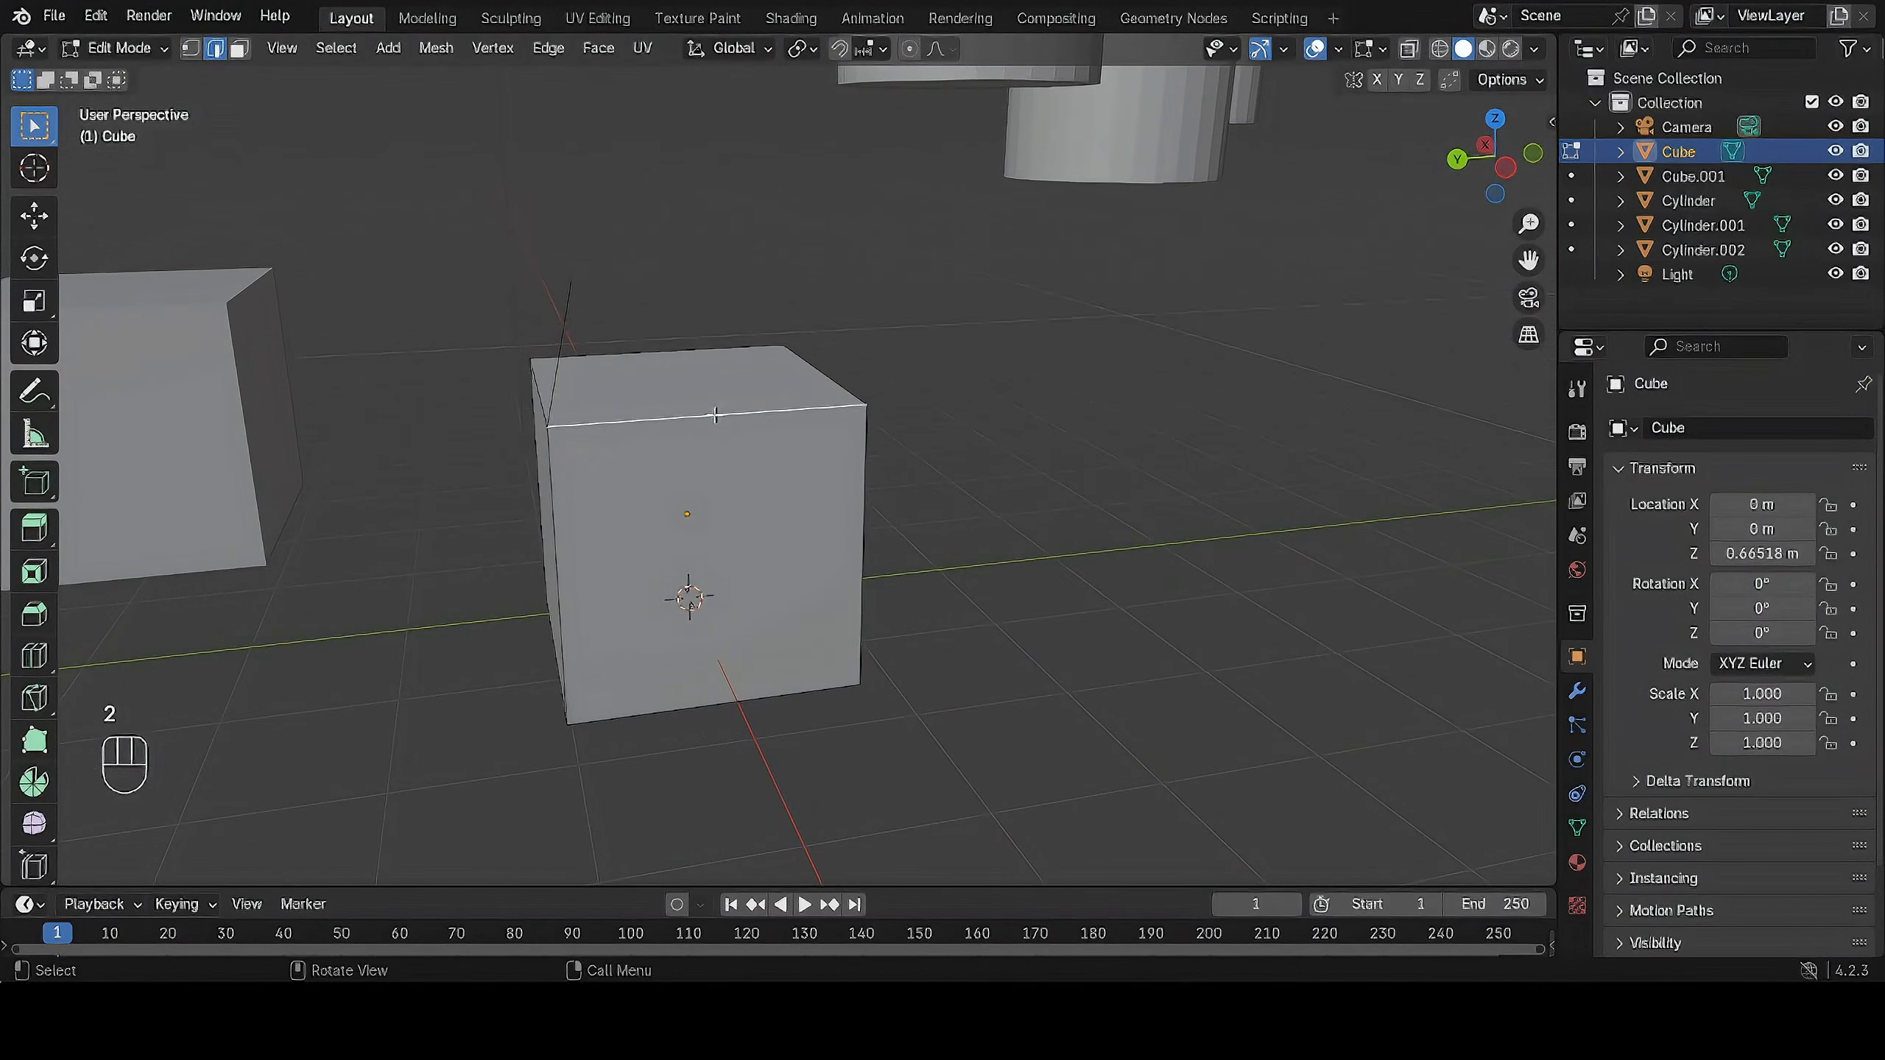
pyautogui.press('e')
pyautogui.click(912, 293)
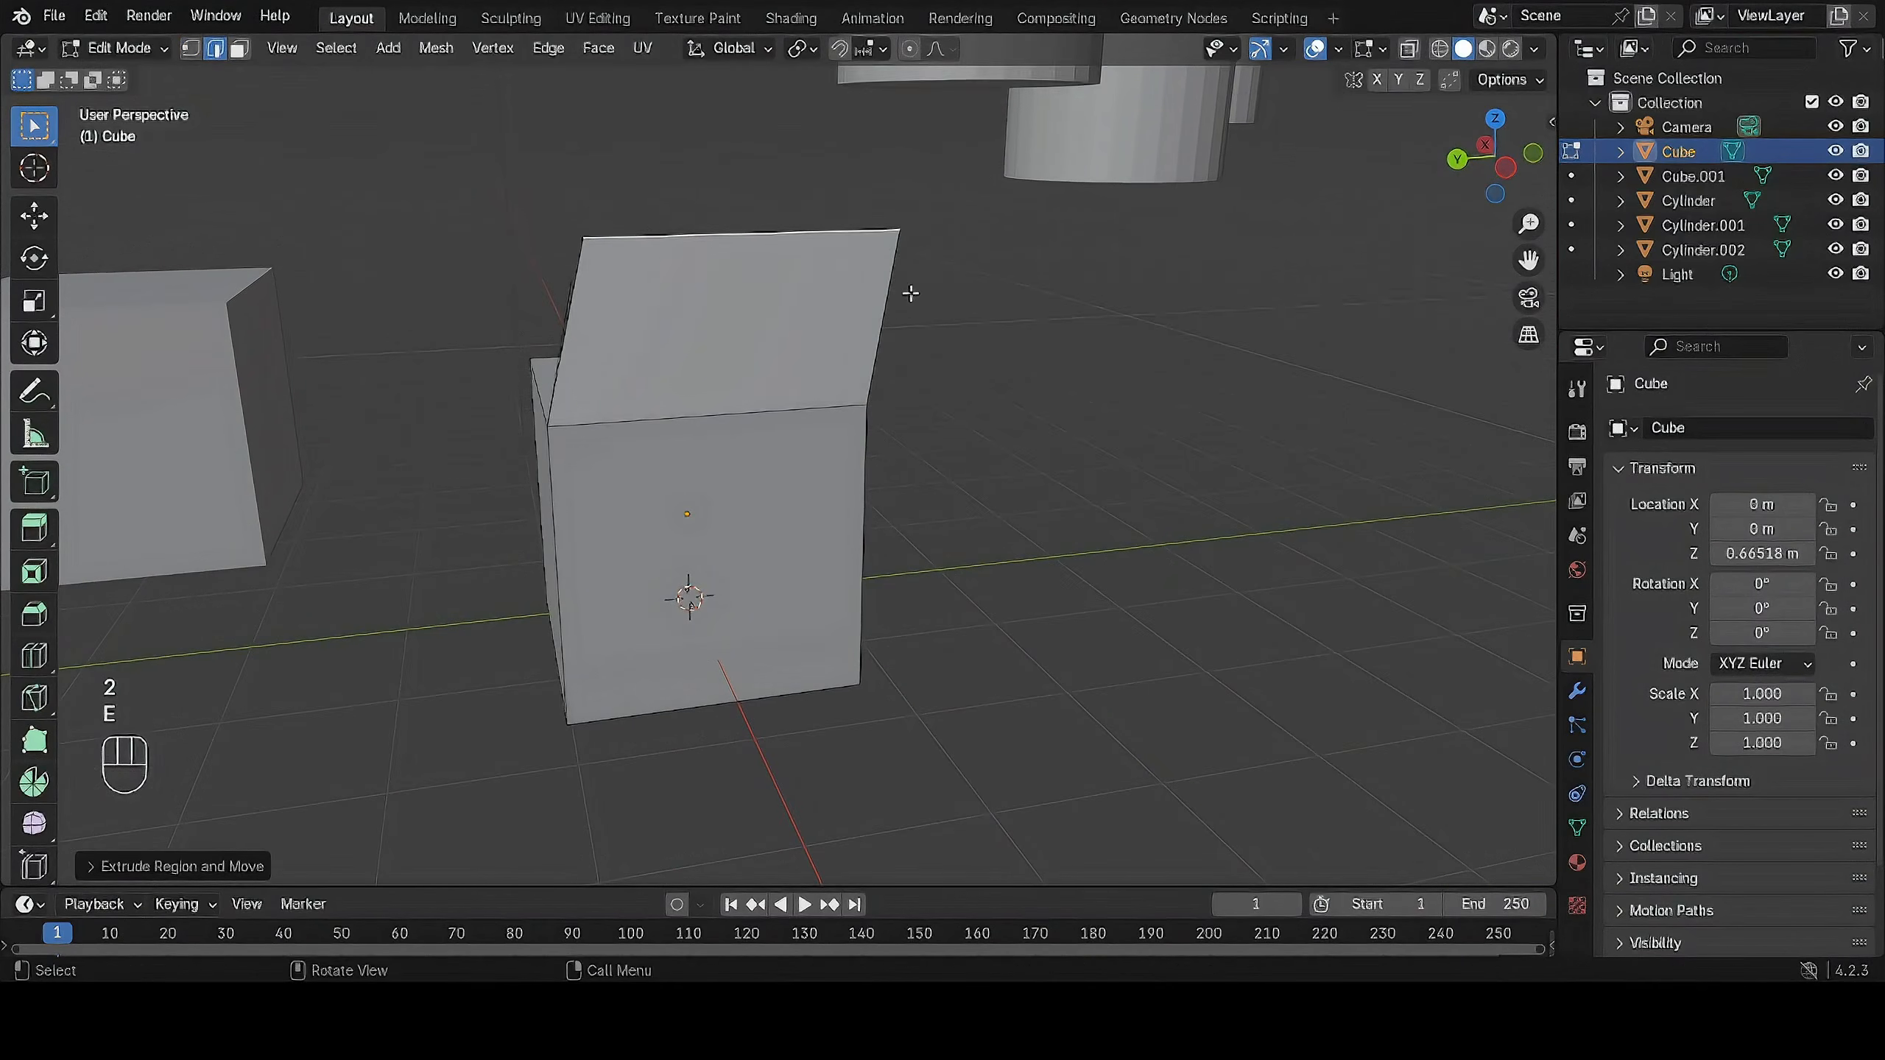
# Extrude another top edge of the cube upward and outward to form a second flap.
pyautogui.moveTo(912, 293); pyautogui.dragTo(601, 382, button='middle')
pyautogui.click(520, 372)
pyautogui.press('e')
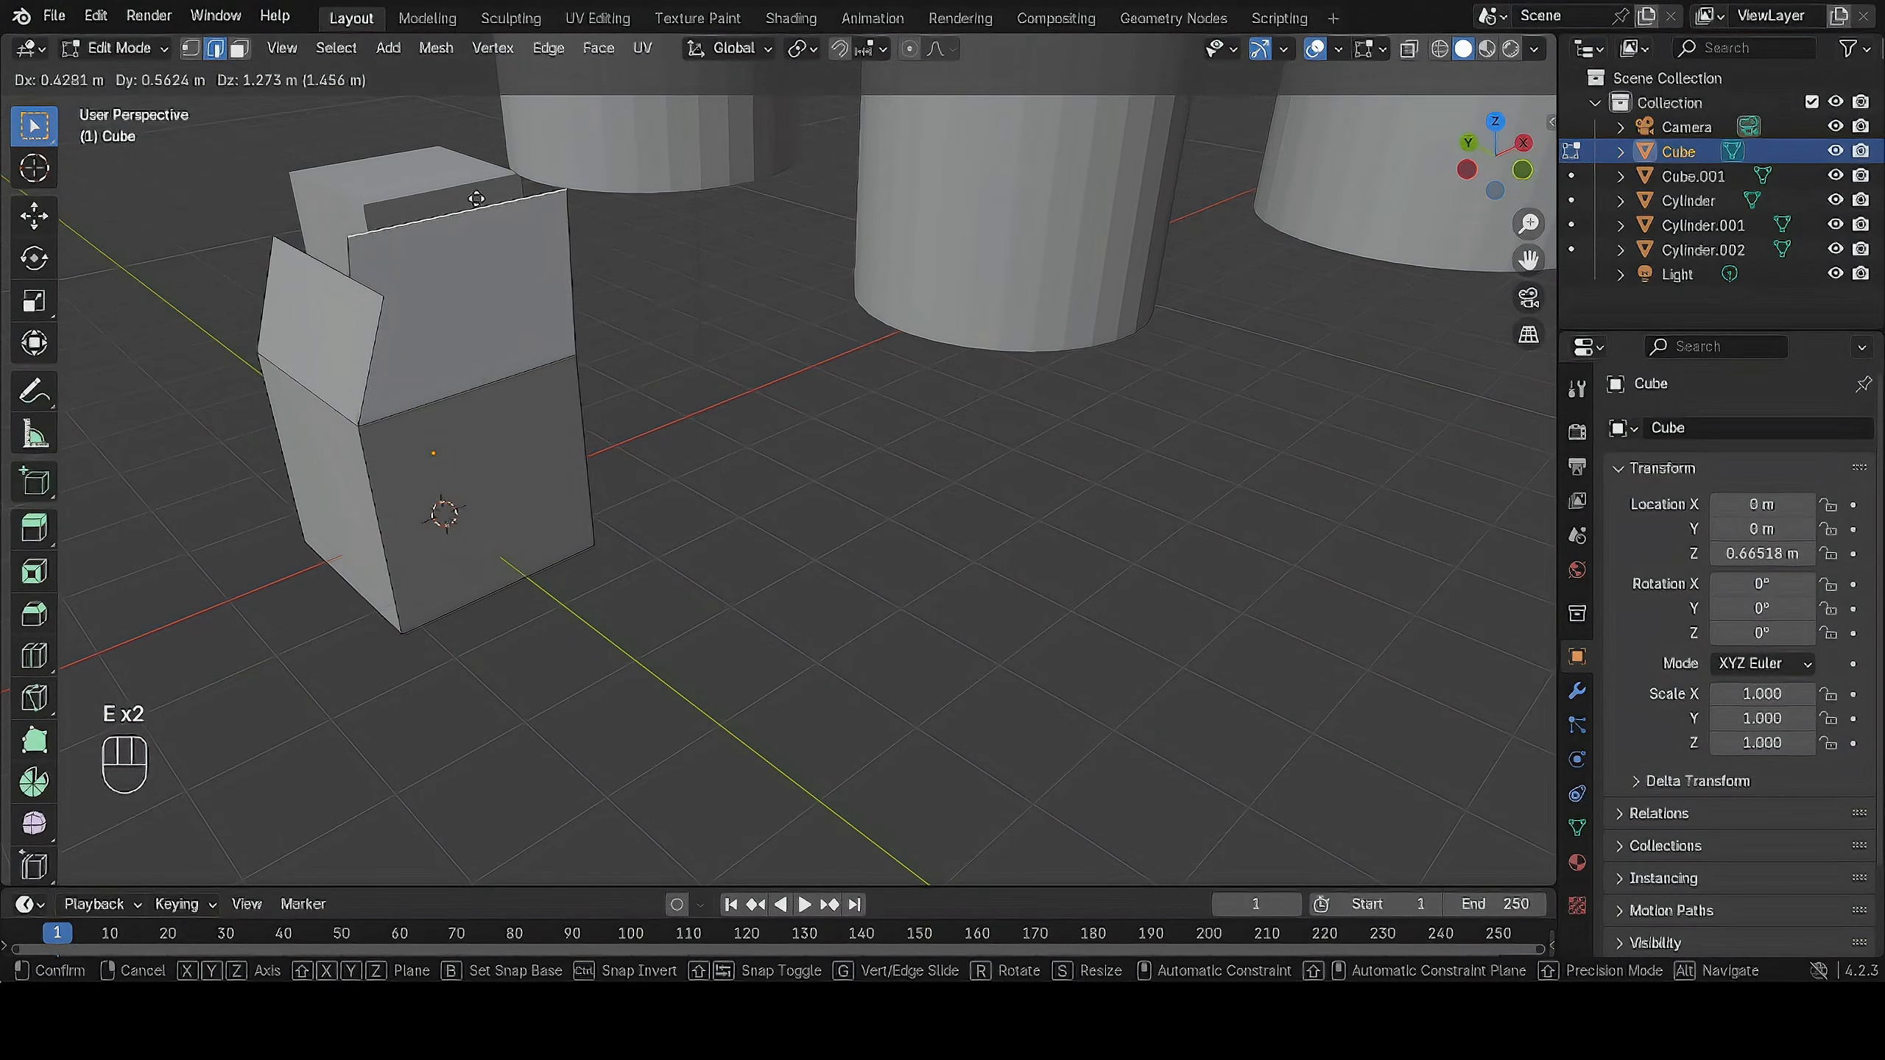
pyautogui.click(544, 302)
pyautogui.moveTo(545, 302); pyautogui.dragTo(861, 280, button='middle')
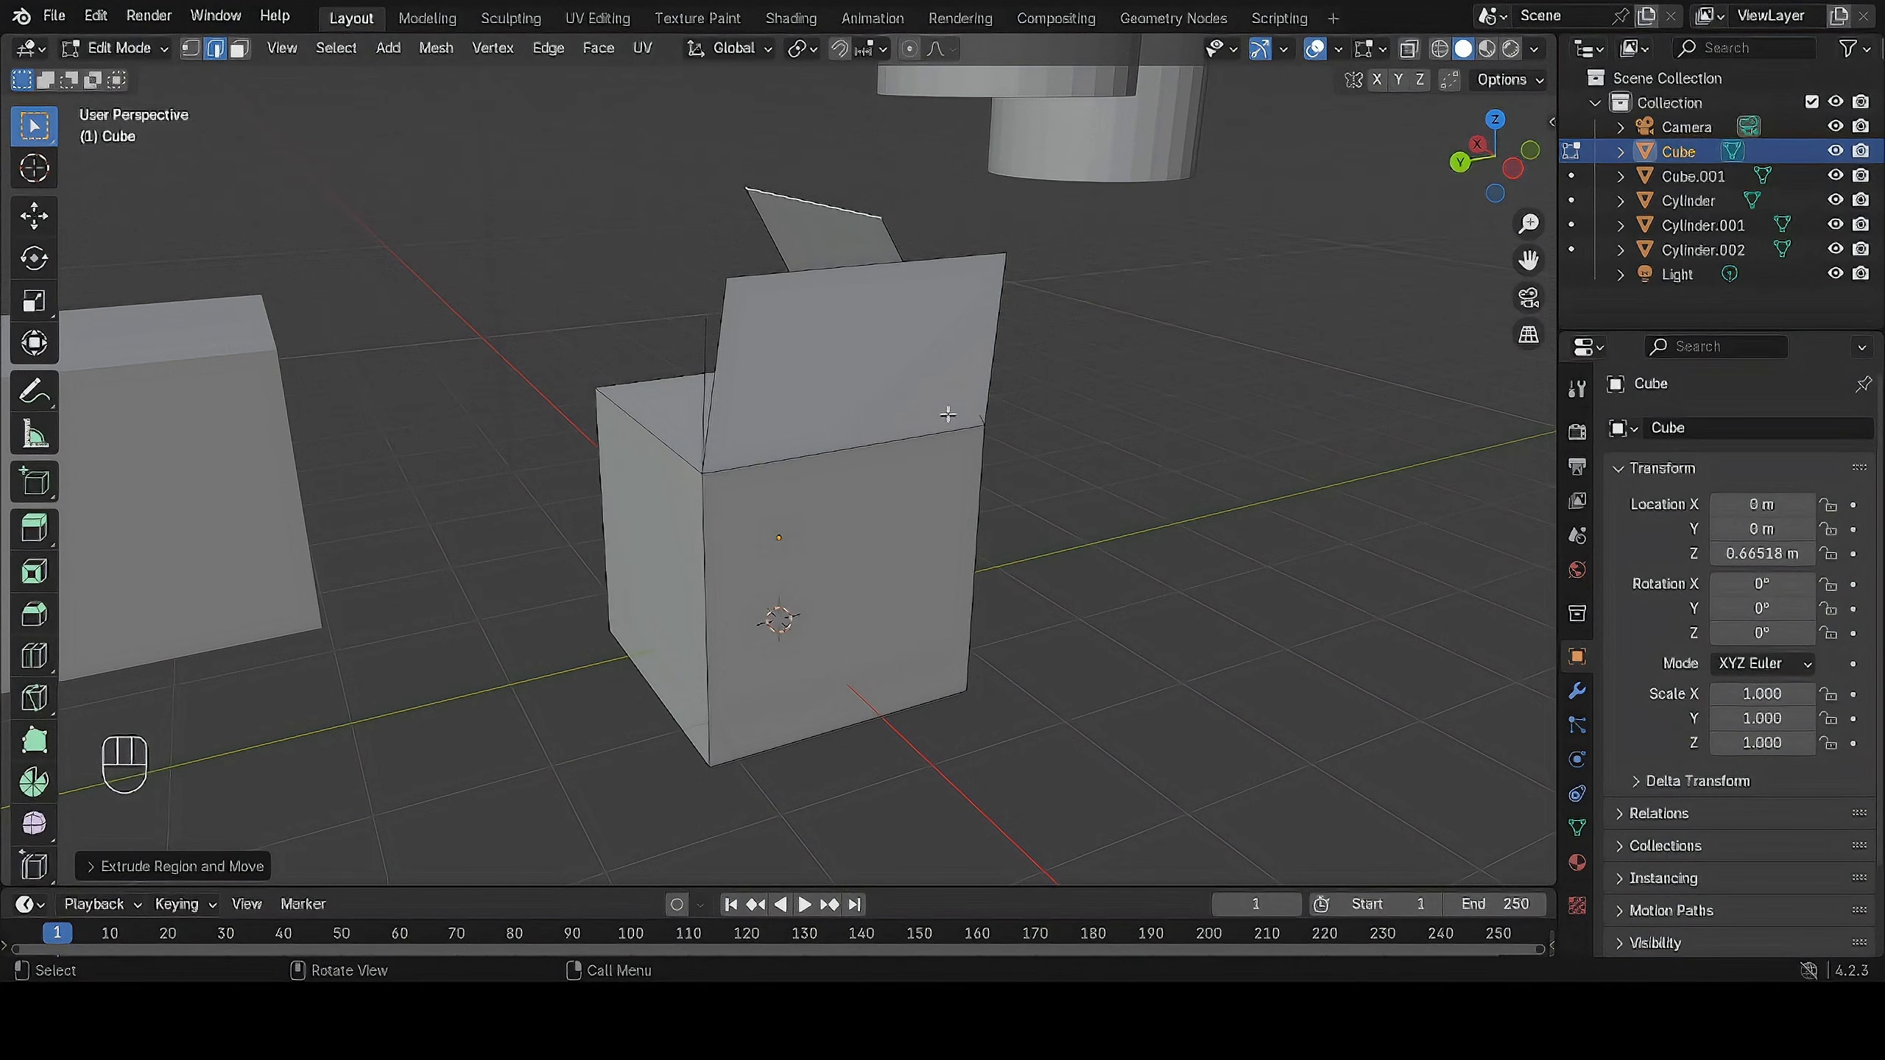
pyautogui.moveTo(947, 414); pyautogui.dragTo(1003, 506, button='middle')
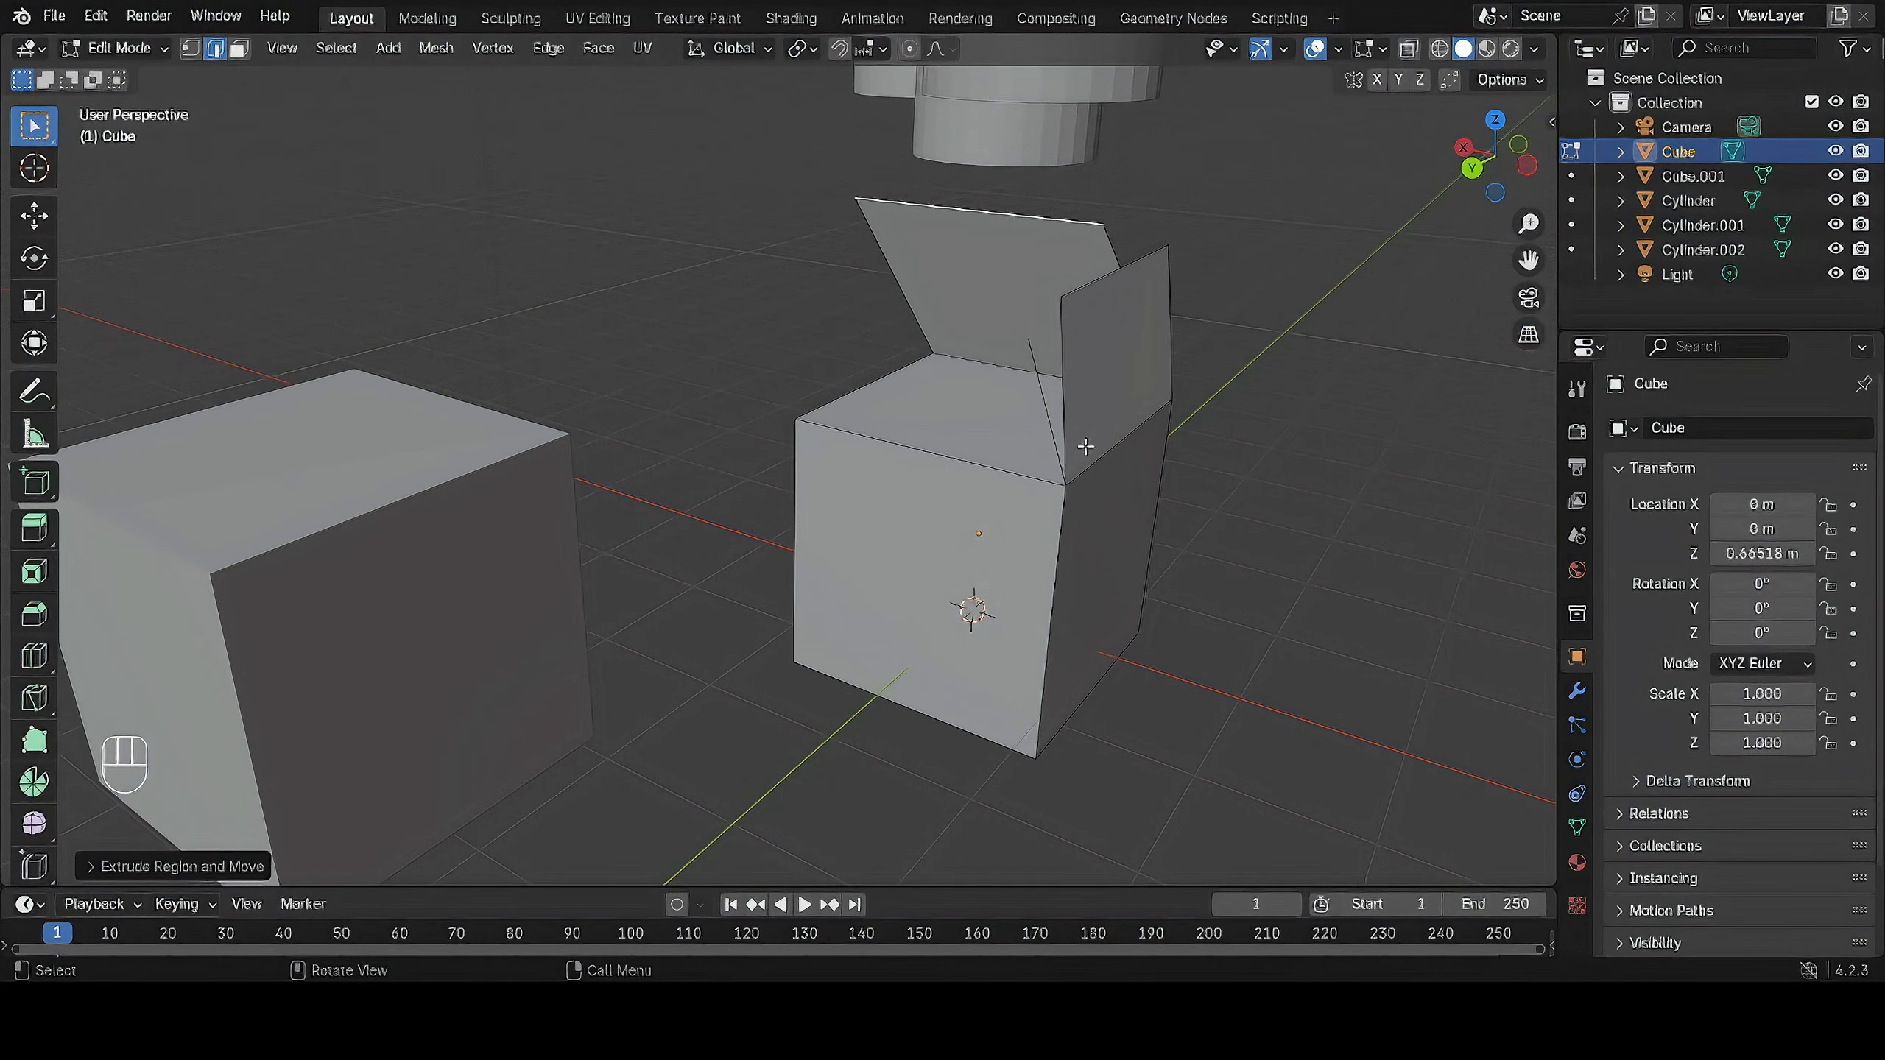
pyautogui.scroll(-3, 1086, 445)
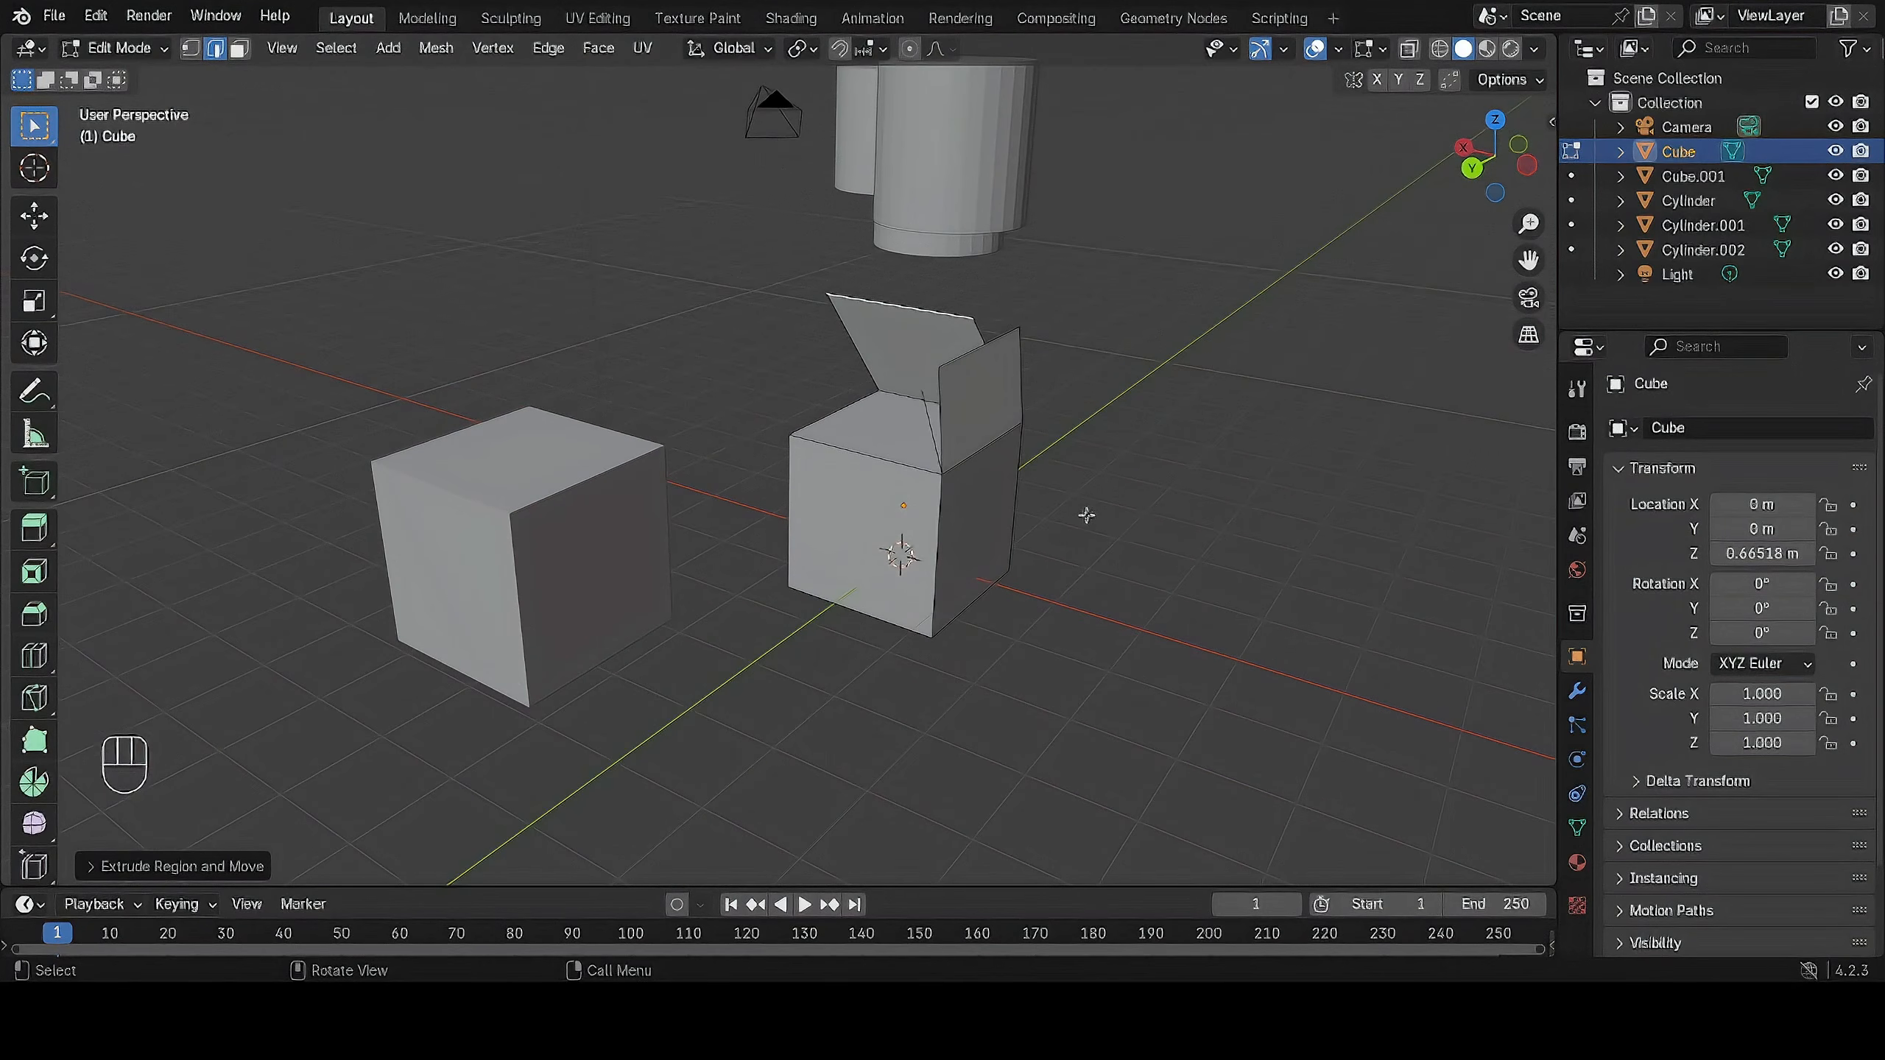
# Return the cube with the flaps to Object Mode.
pyautogui.click(155, 51)
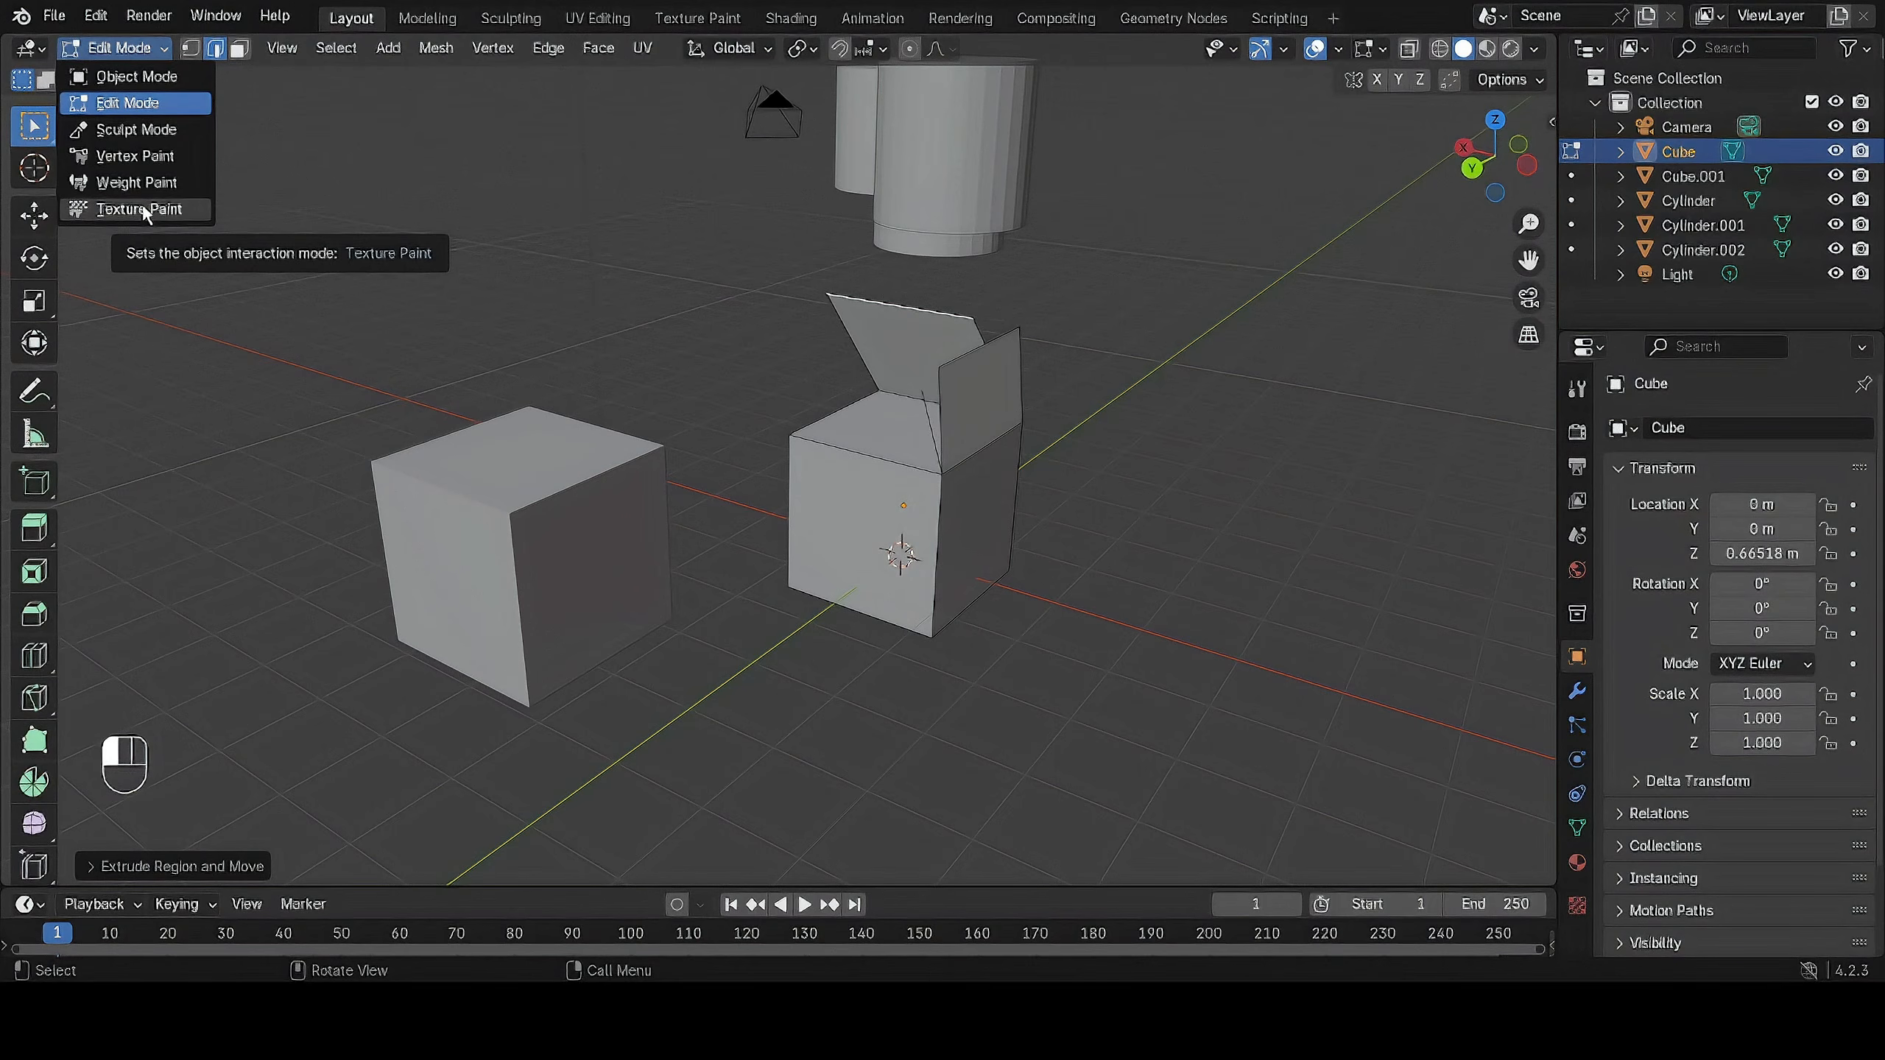
pyautogui.click(133, 76)
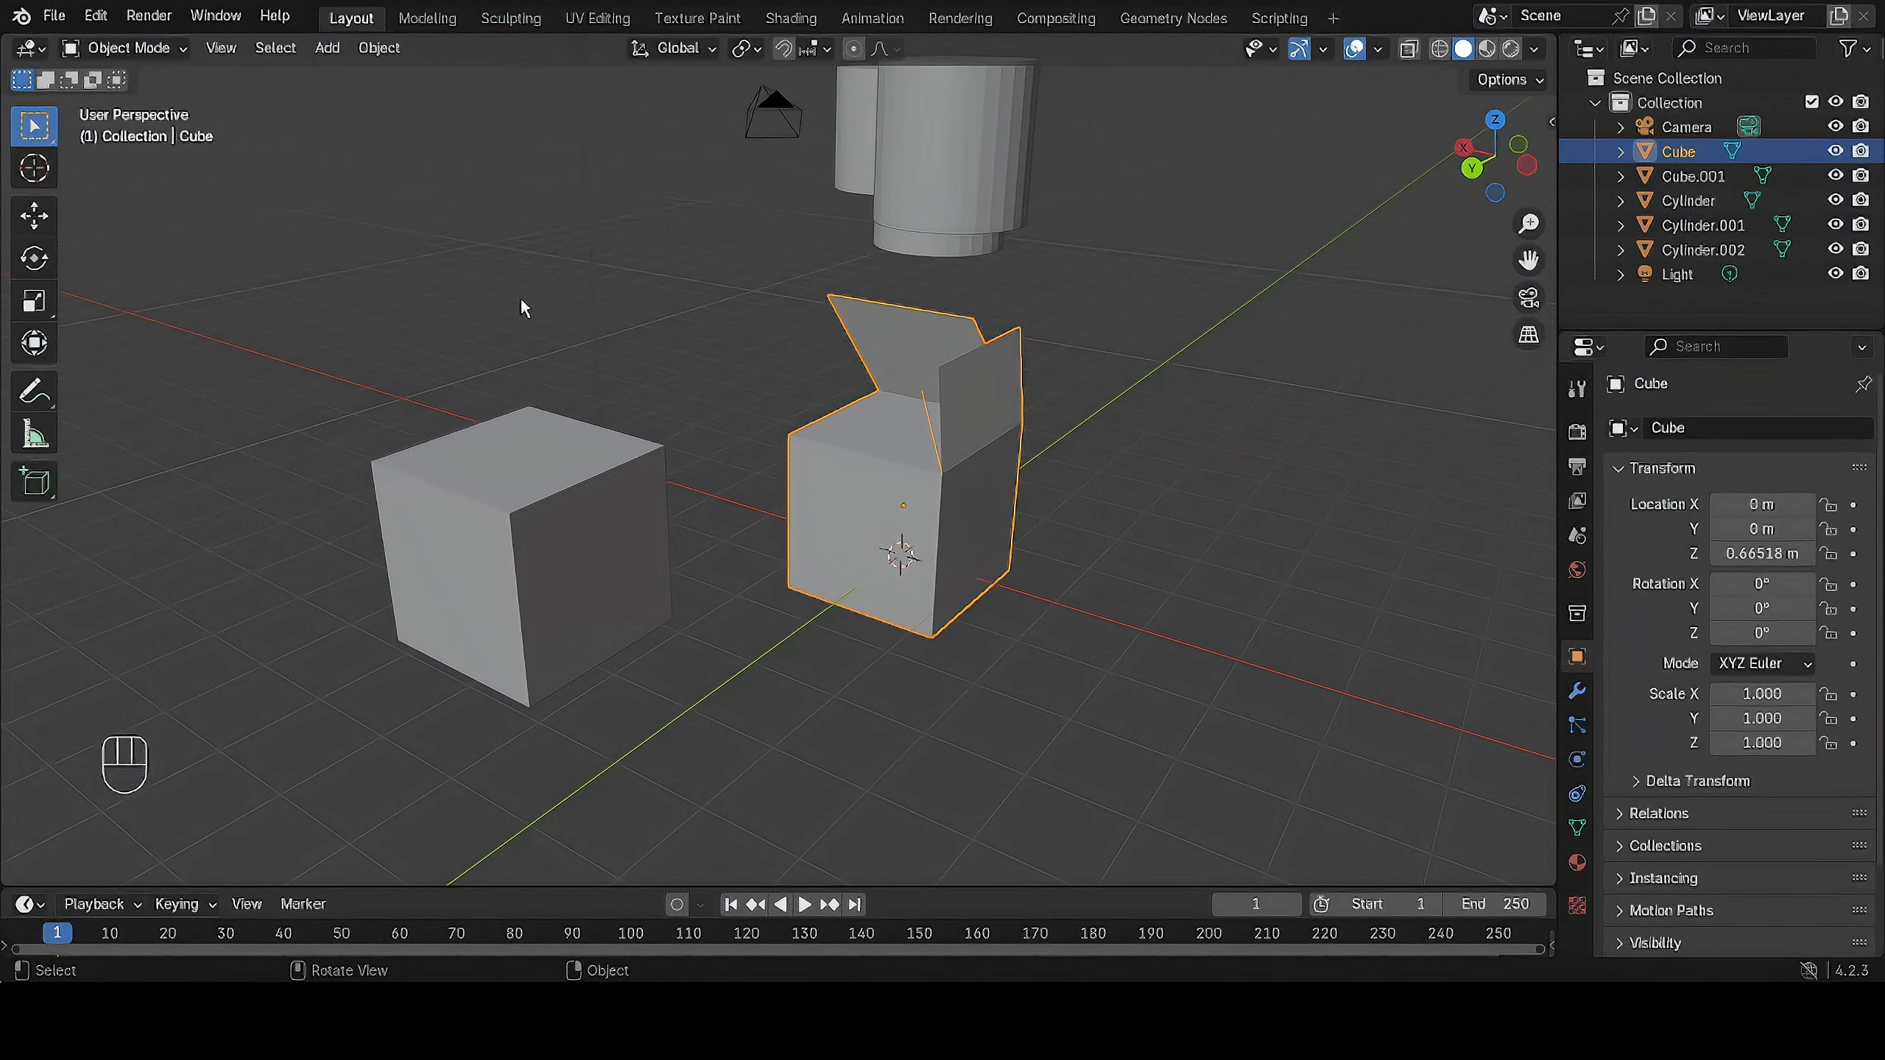
pyautogui.scroll(-3, 1004, 329)
pyautogui.moveTo(1004, 329); pyautogui.dragTo(900, 380, button='middle')
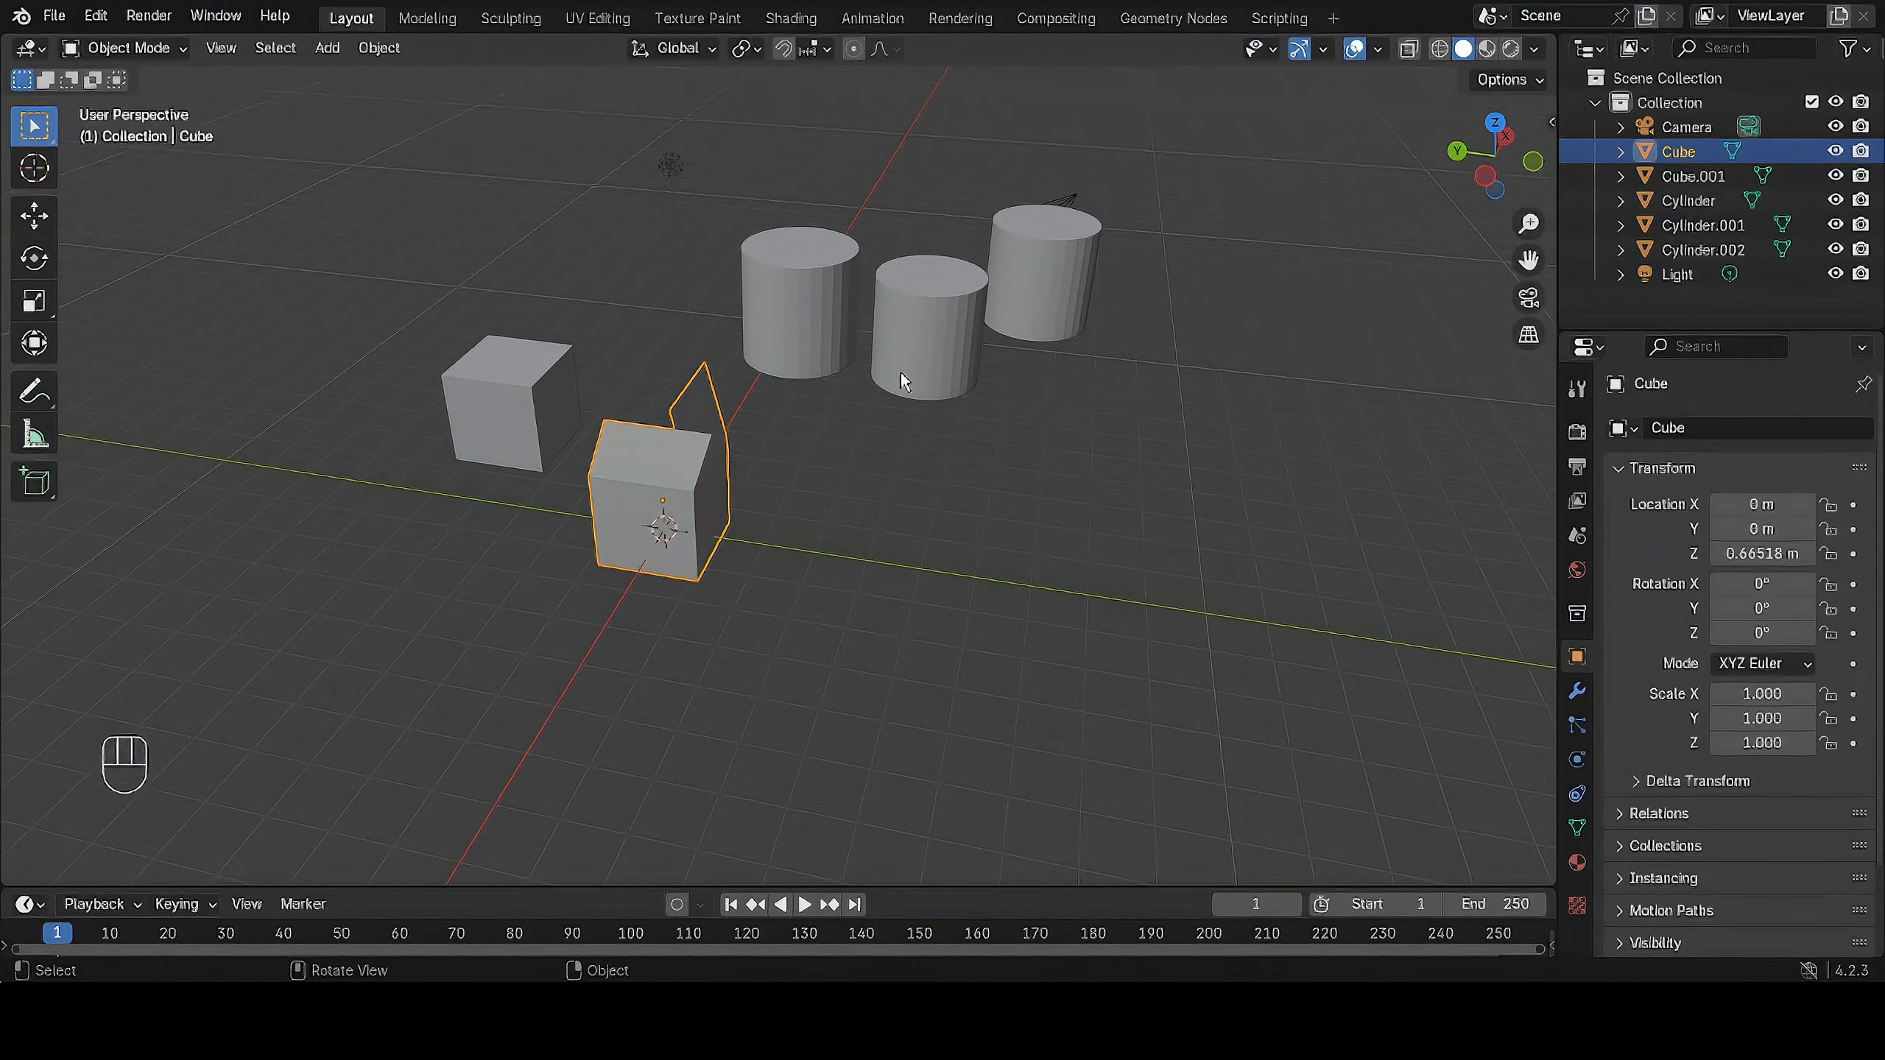
# Toggle the cube with the flaps into Edit Mode, back to Object Mode and into Edit Mode again.
pyautogui.press('Tab')
pyautogui.moveTo(892, 447); pyautogui.dragTo(1135, 367, button='middle')
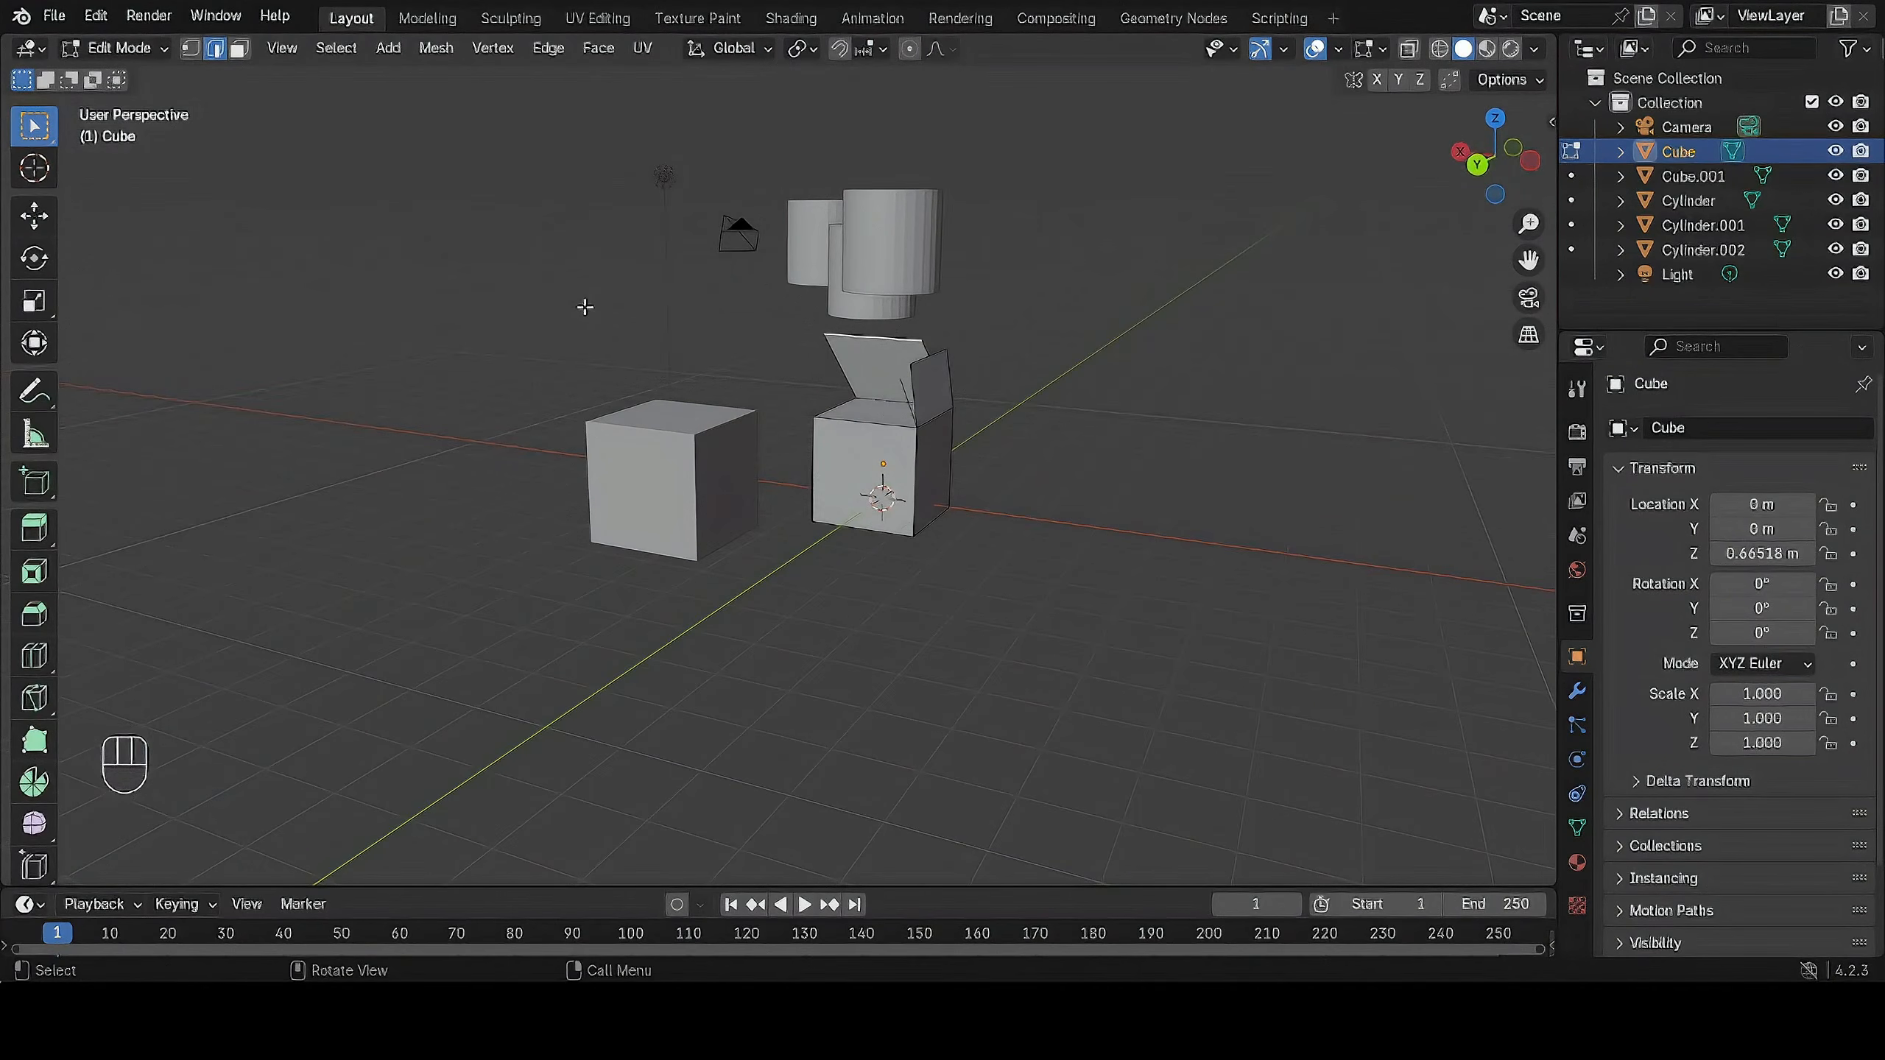
pyautogui.press('Tab')
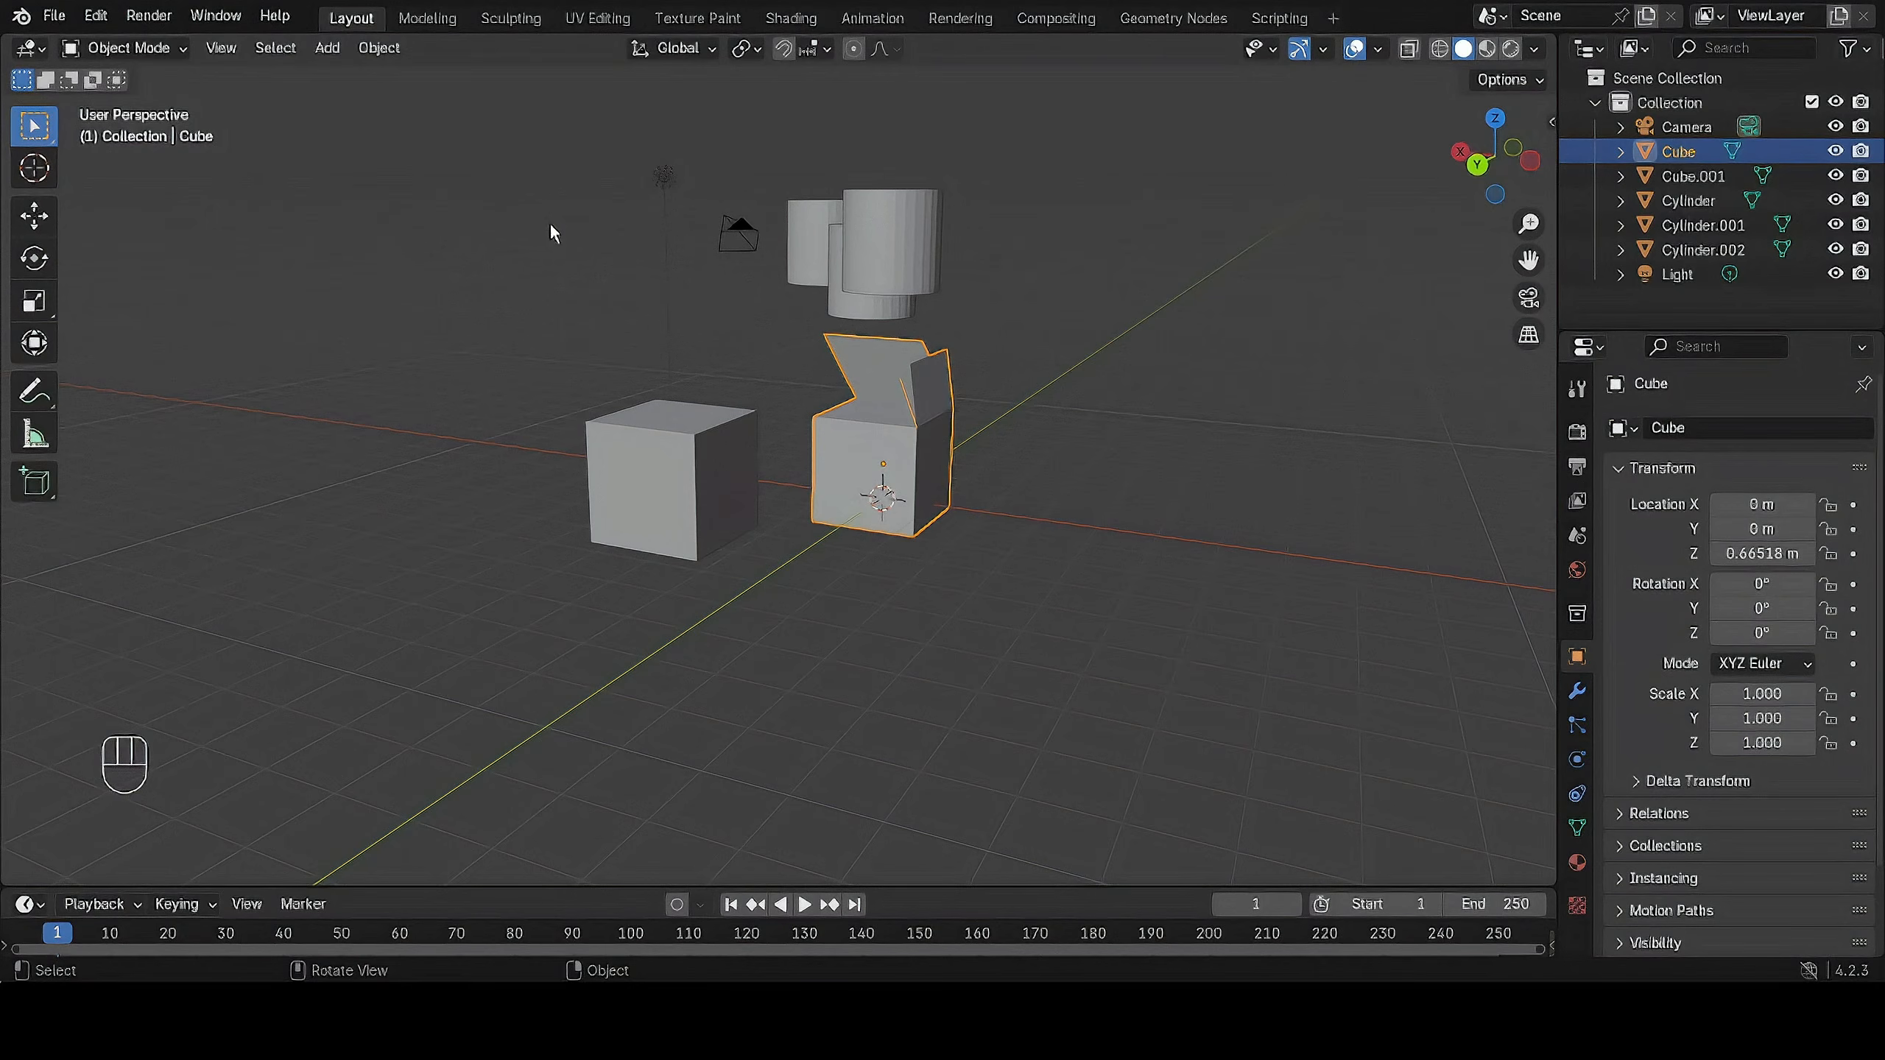
pyautogui.press('F4')
pyautogui.moveTo(581, 245)
pyautogui.press('Tab')
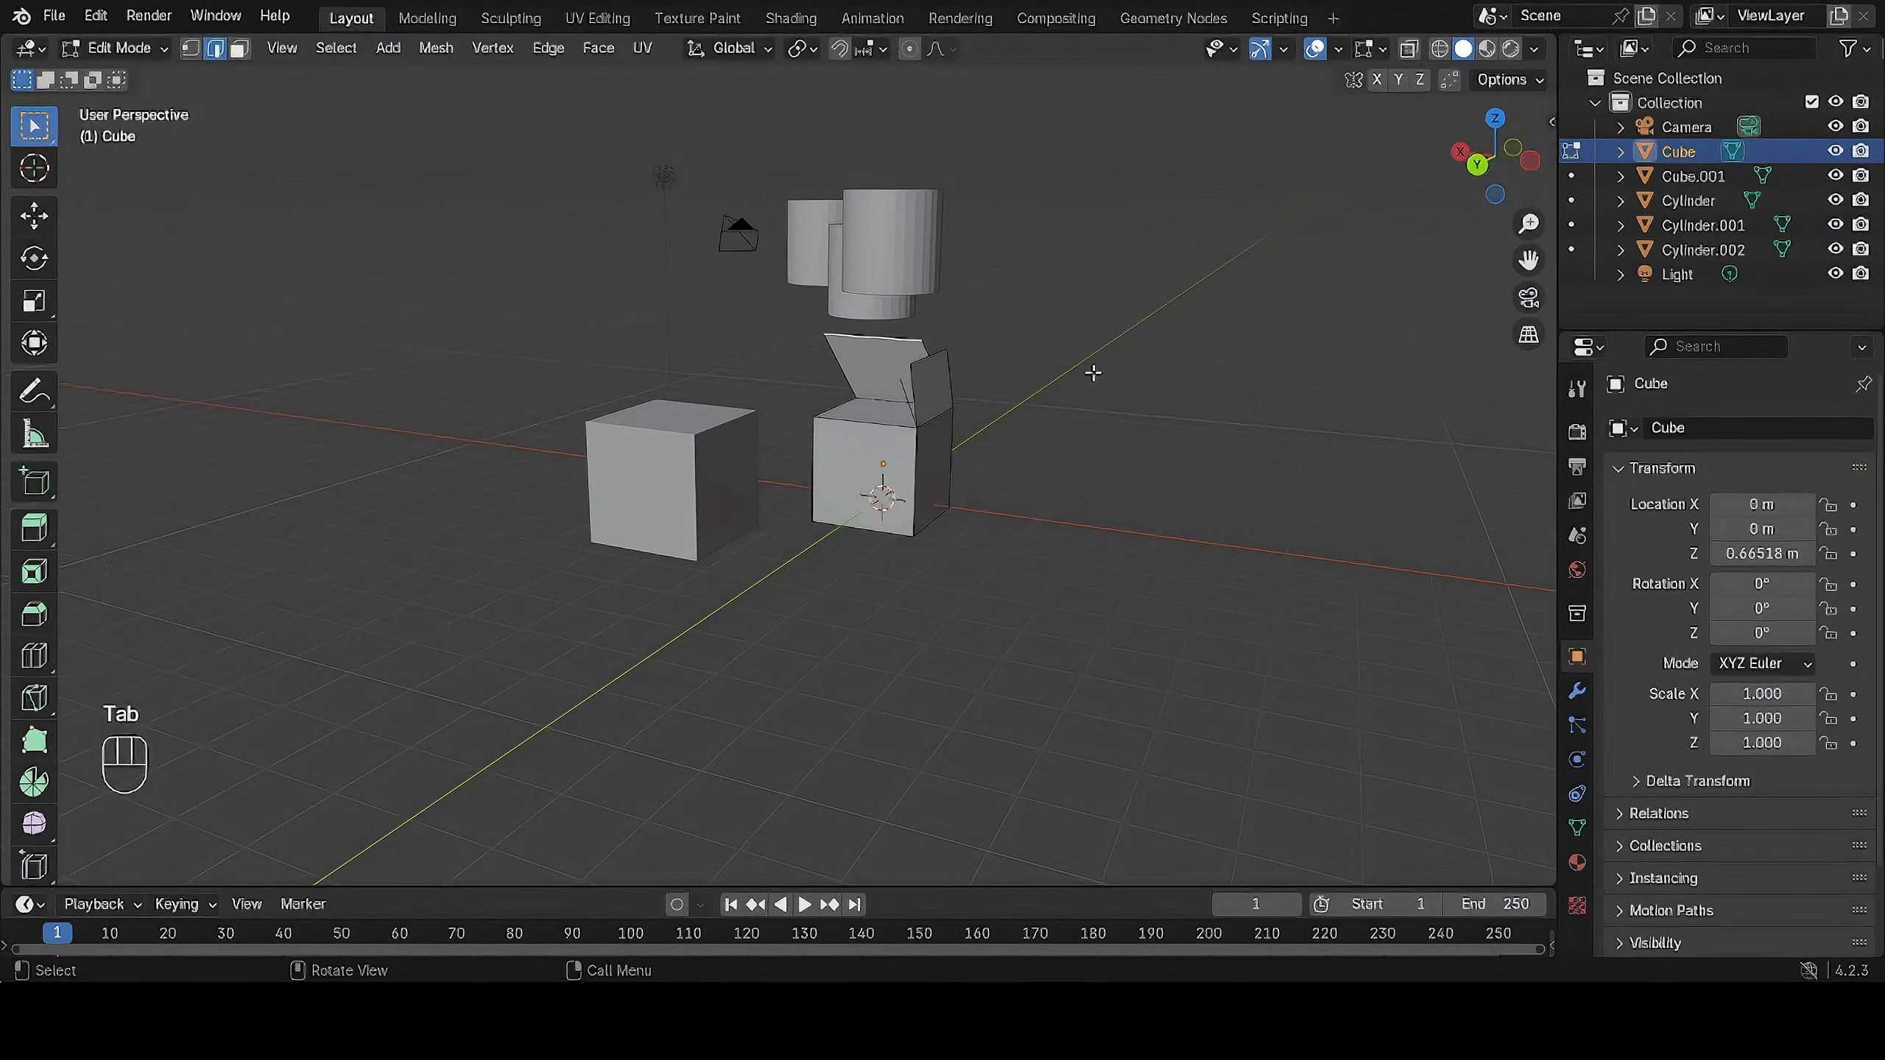
pyautogui.scroll(2, 1094, 373)
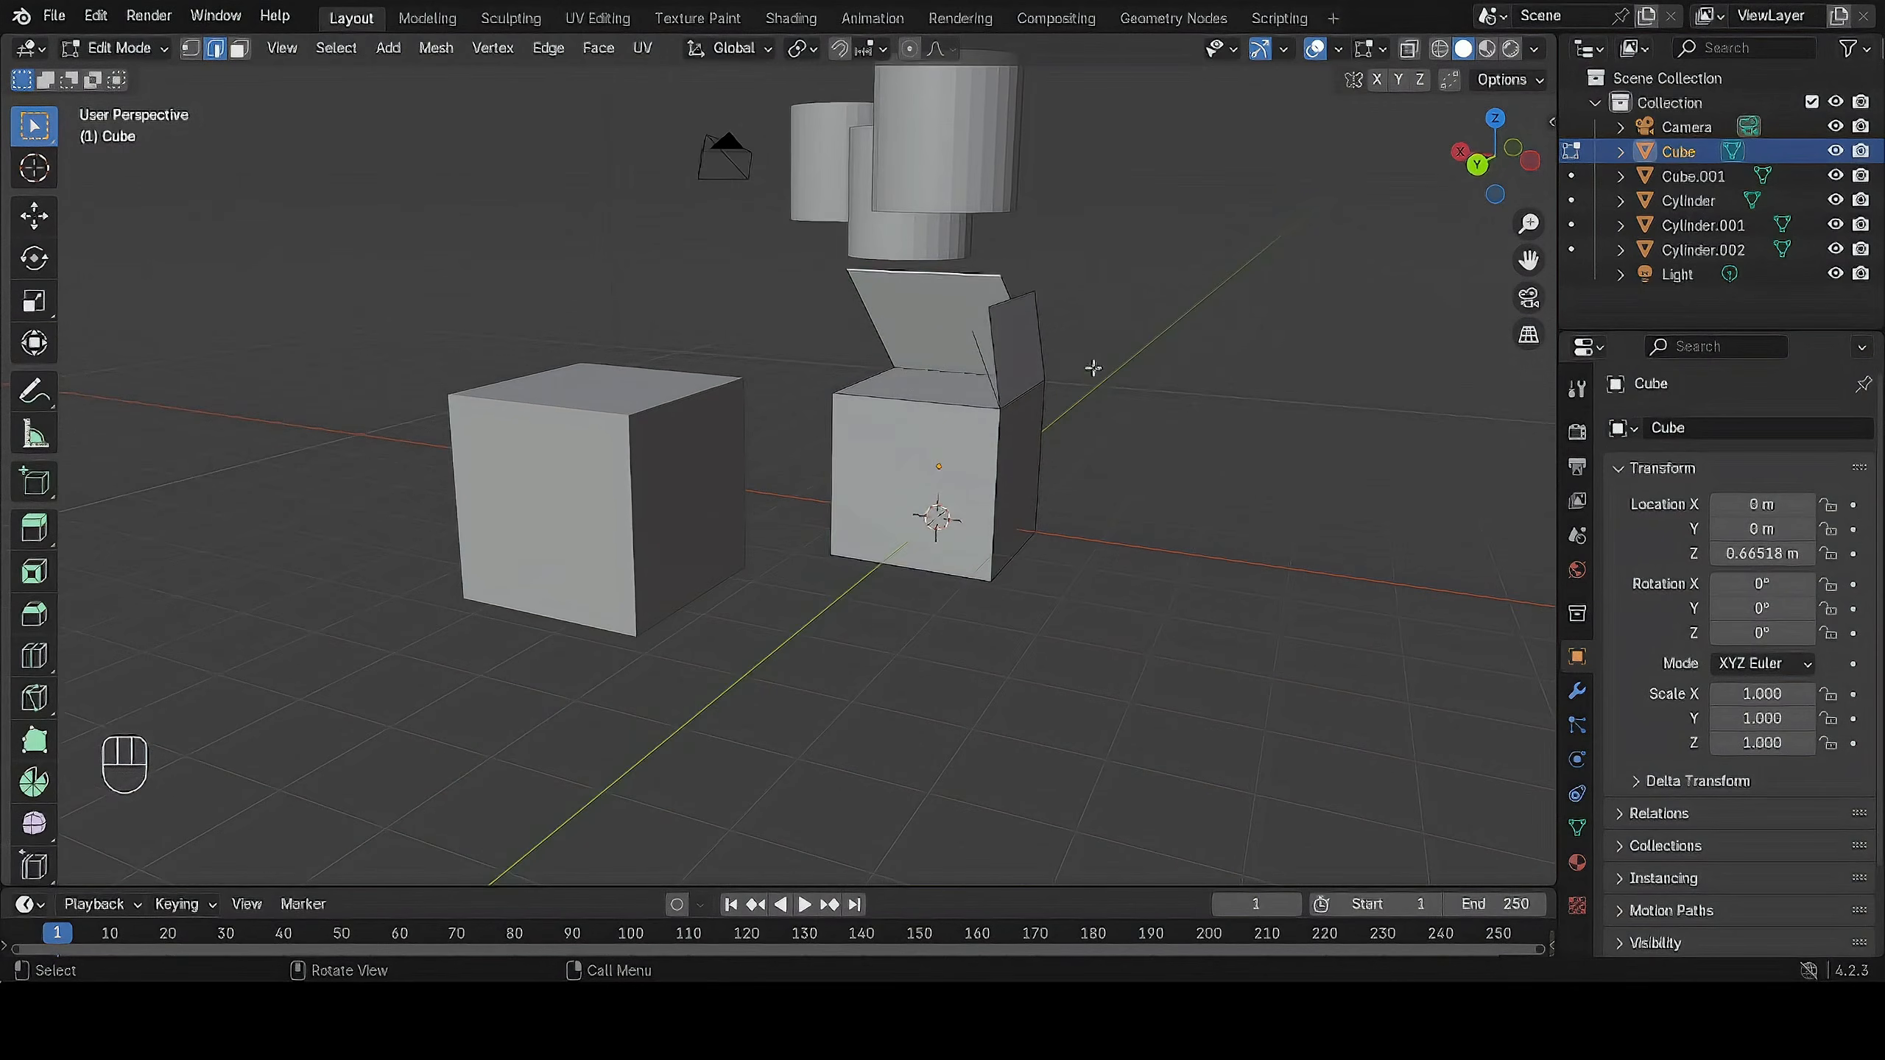
# Return to Object Mode, select the other, plain cube, enter Edit Mode on it and clear the selection.
pyautogui.press('Tab')
pyautogui.click(679, 467)
pyautogui.press('Tab')
pyautogui.moveTo(850, 494); pyautogui.dragTo(1033, 566, button='middle')
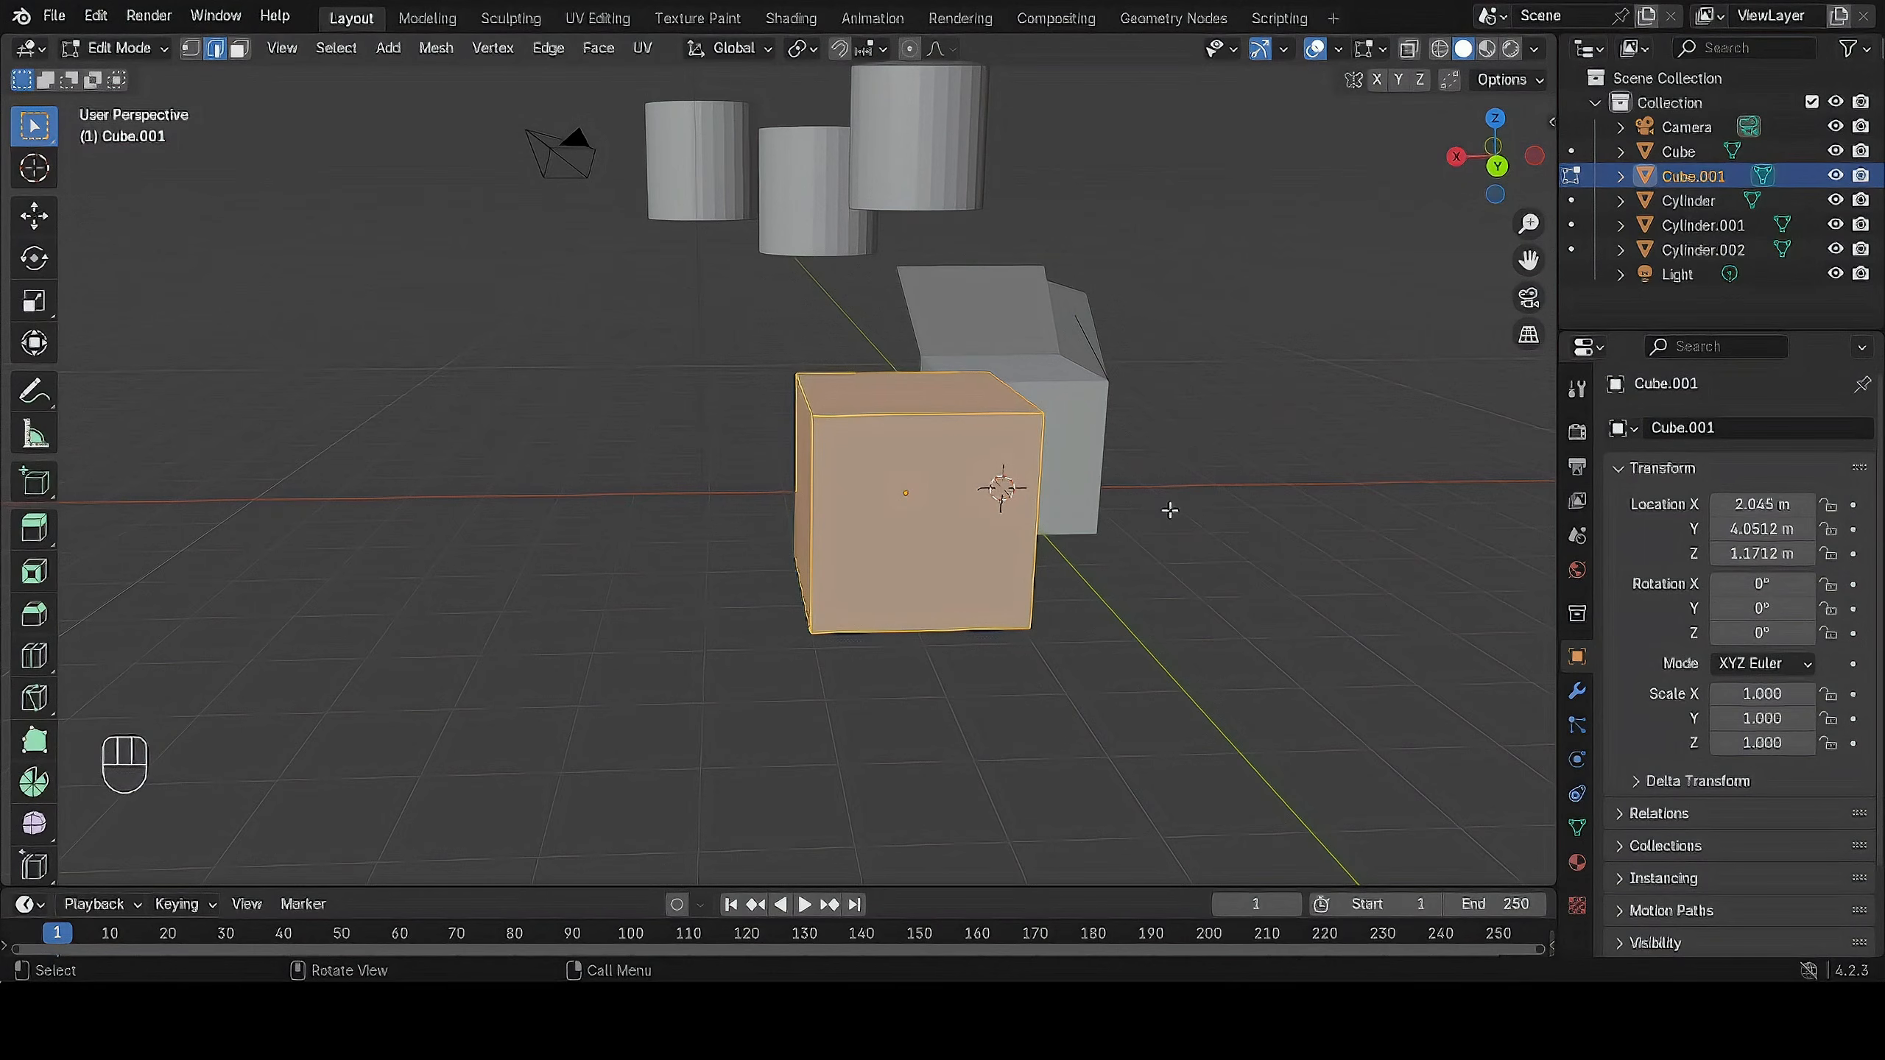
pyautogui.click(1150, 536)
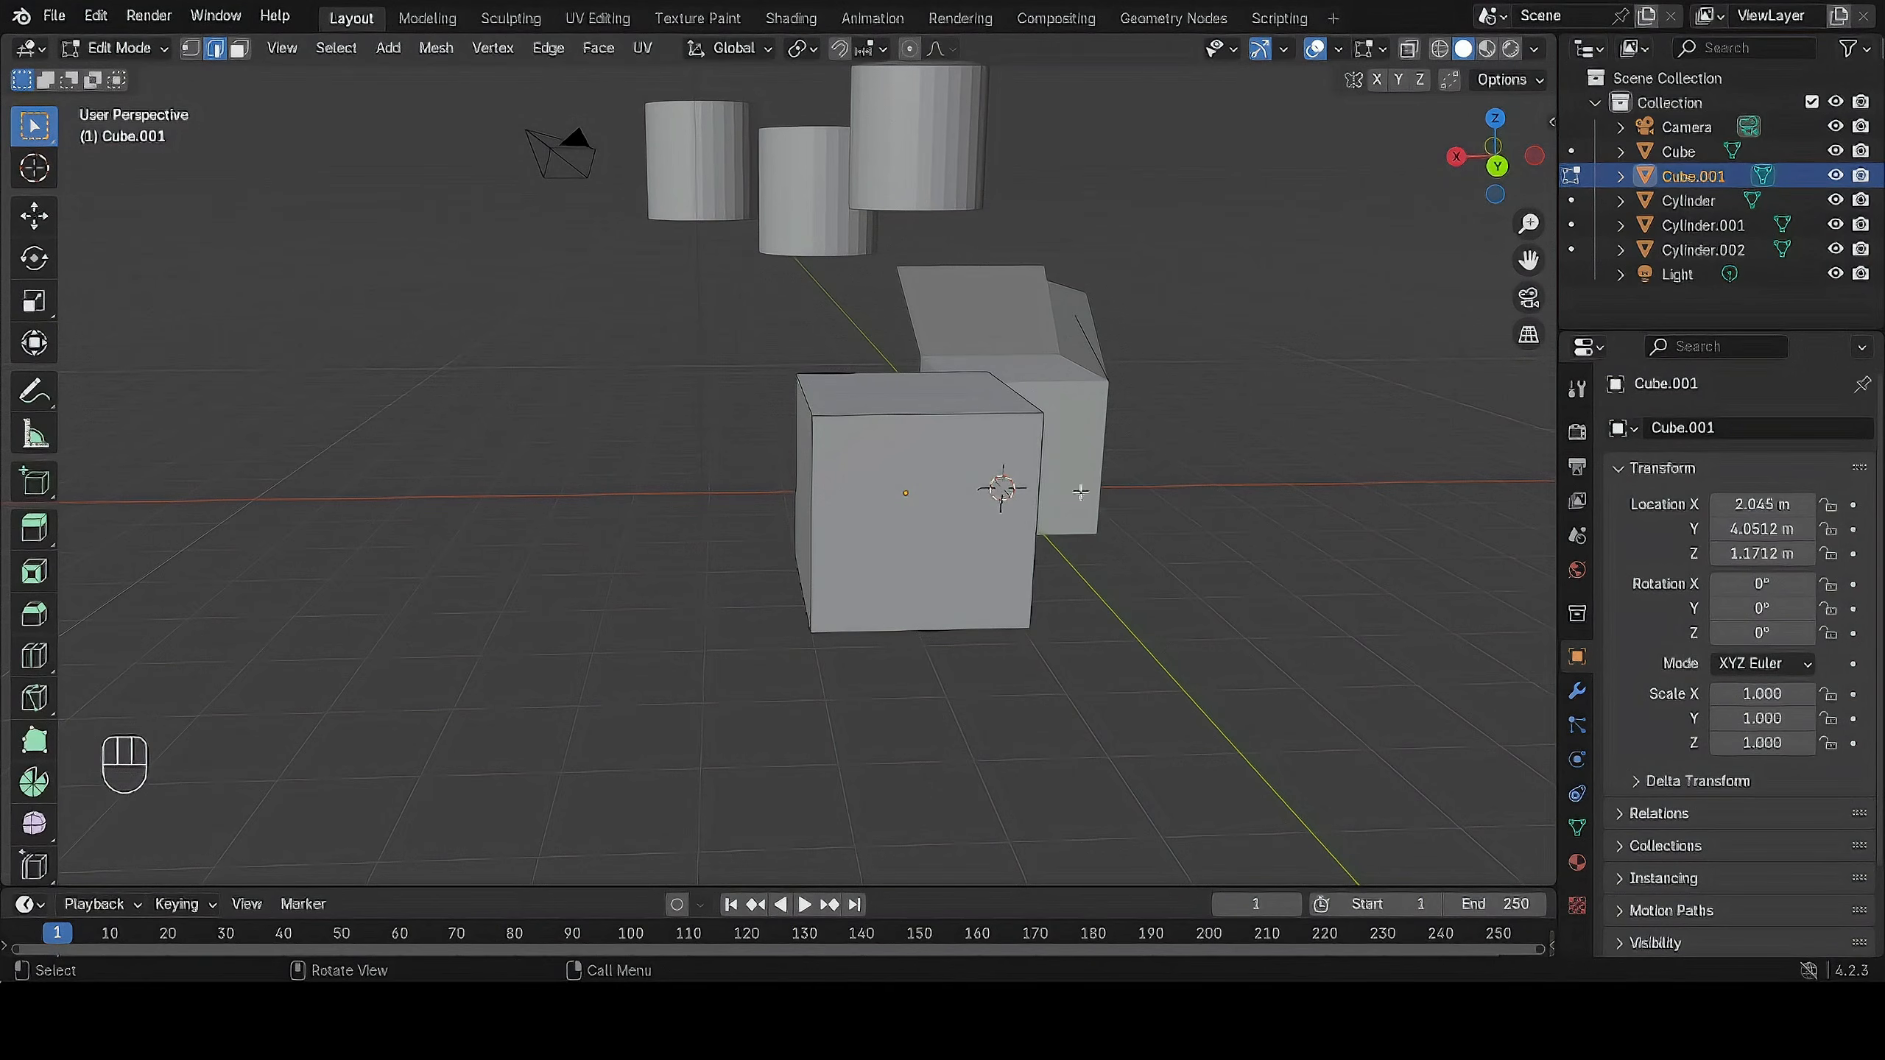
# Pick the plain cube's front vertical edge, then switch to vertex select mode and pick a front top corner vertex.
pyautogui.scroll(2, 1043, 494)
pyautogui.click(823, 409)
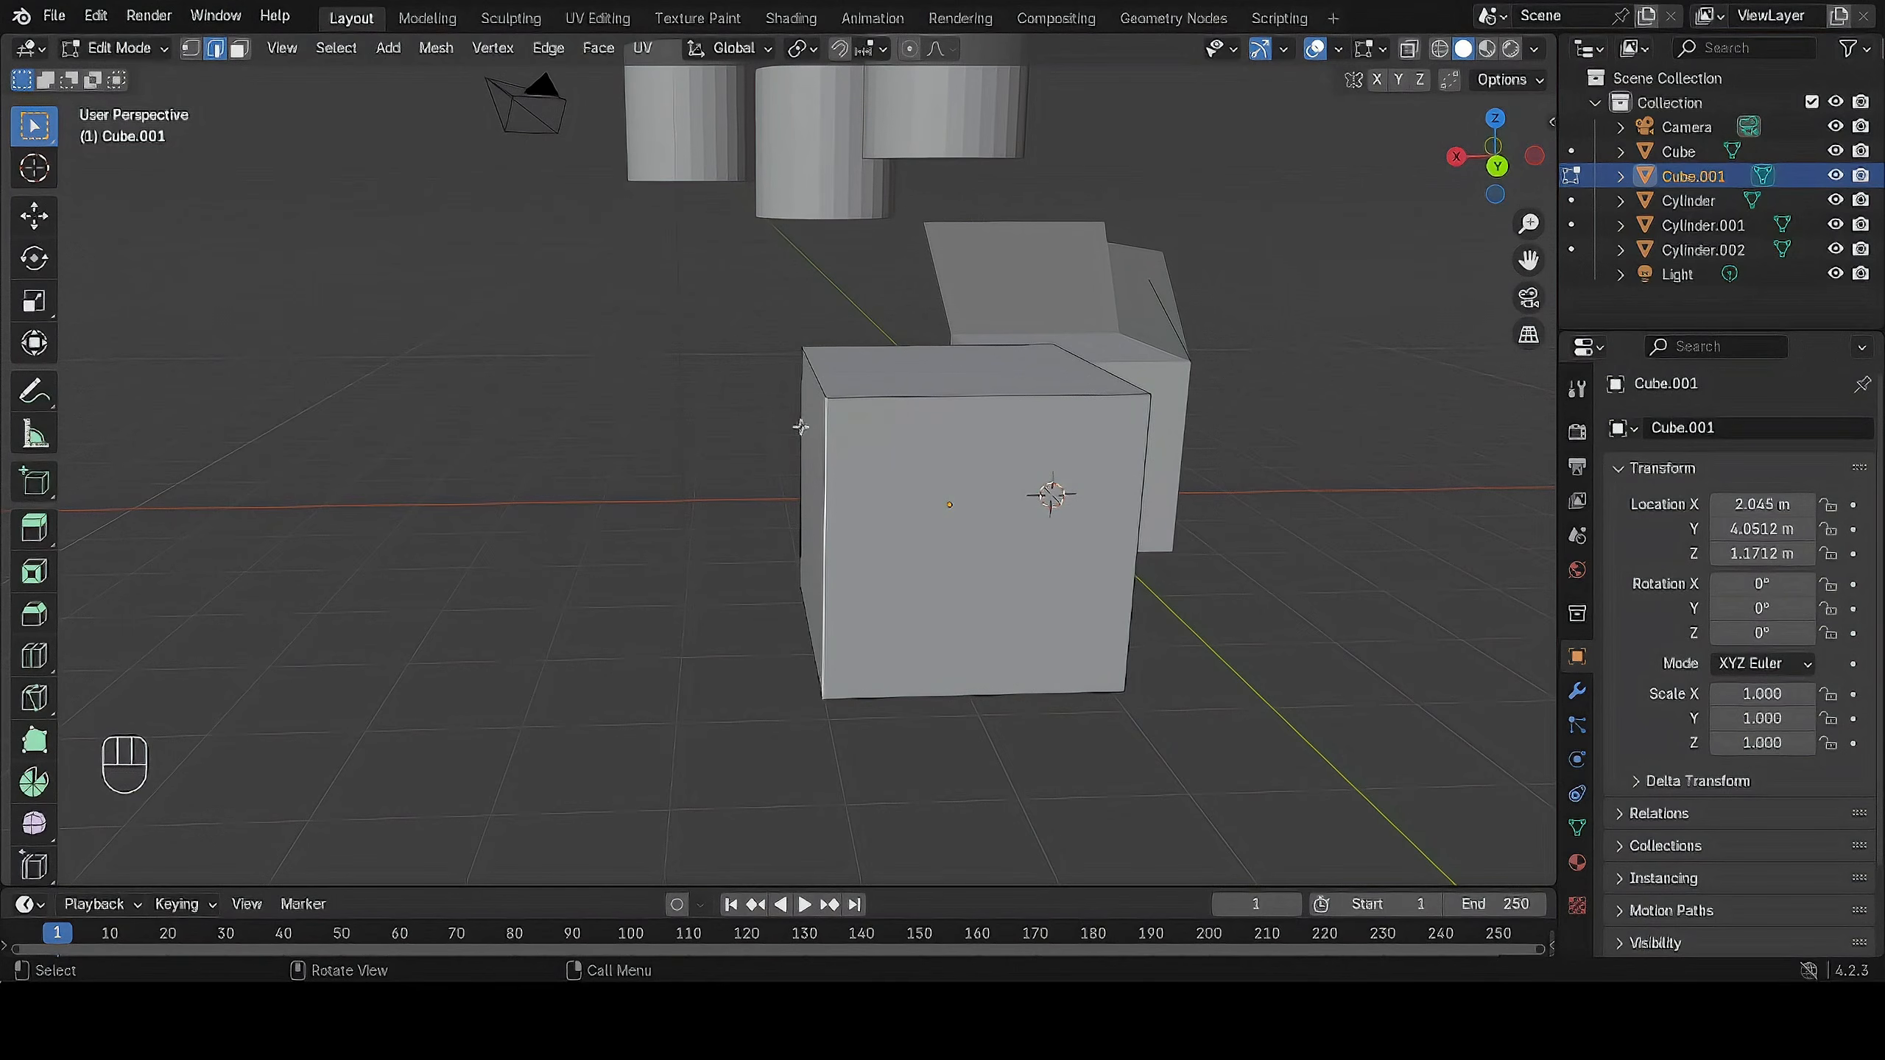
pyautogui.press('1')
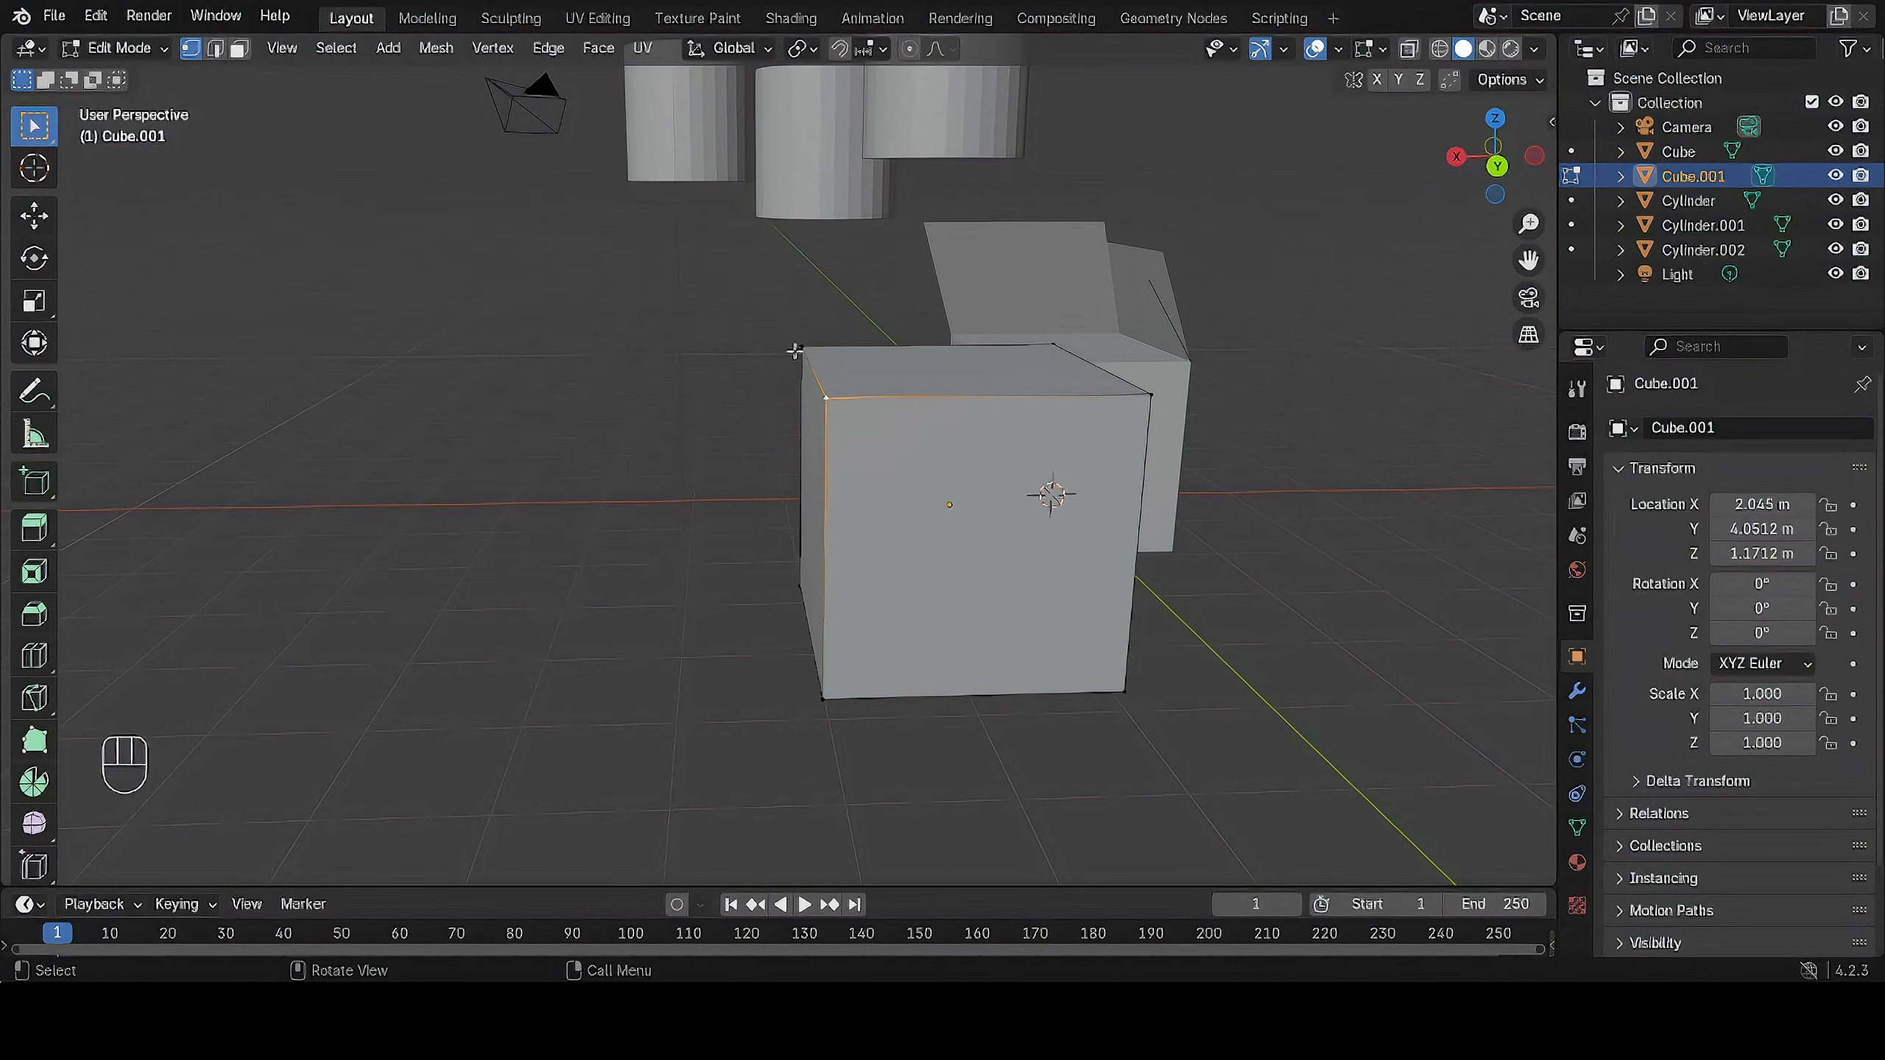
pyautogui.click(1131, 394)
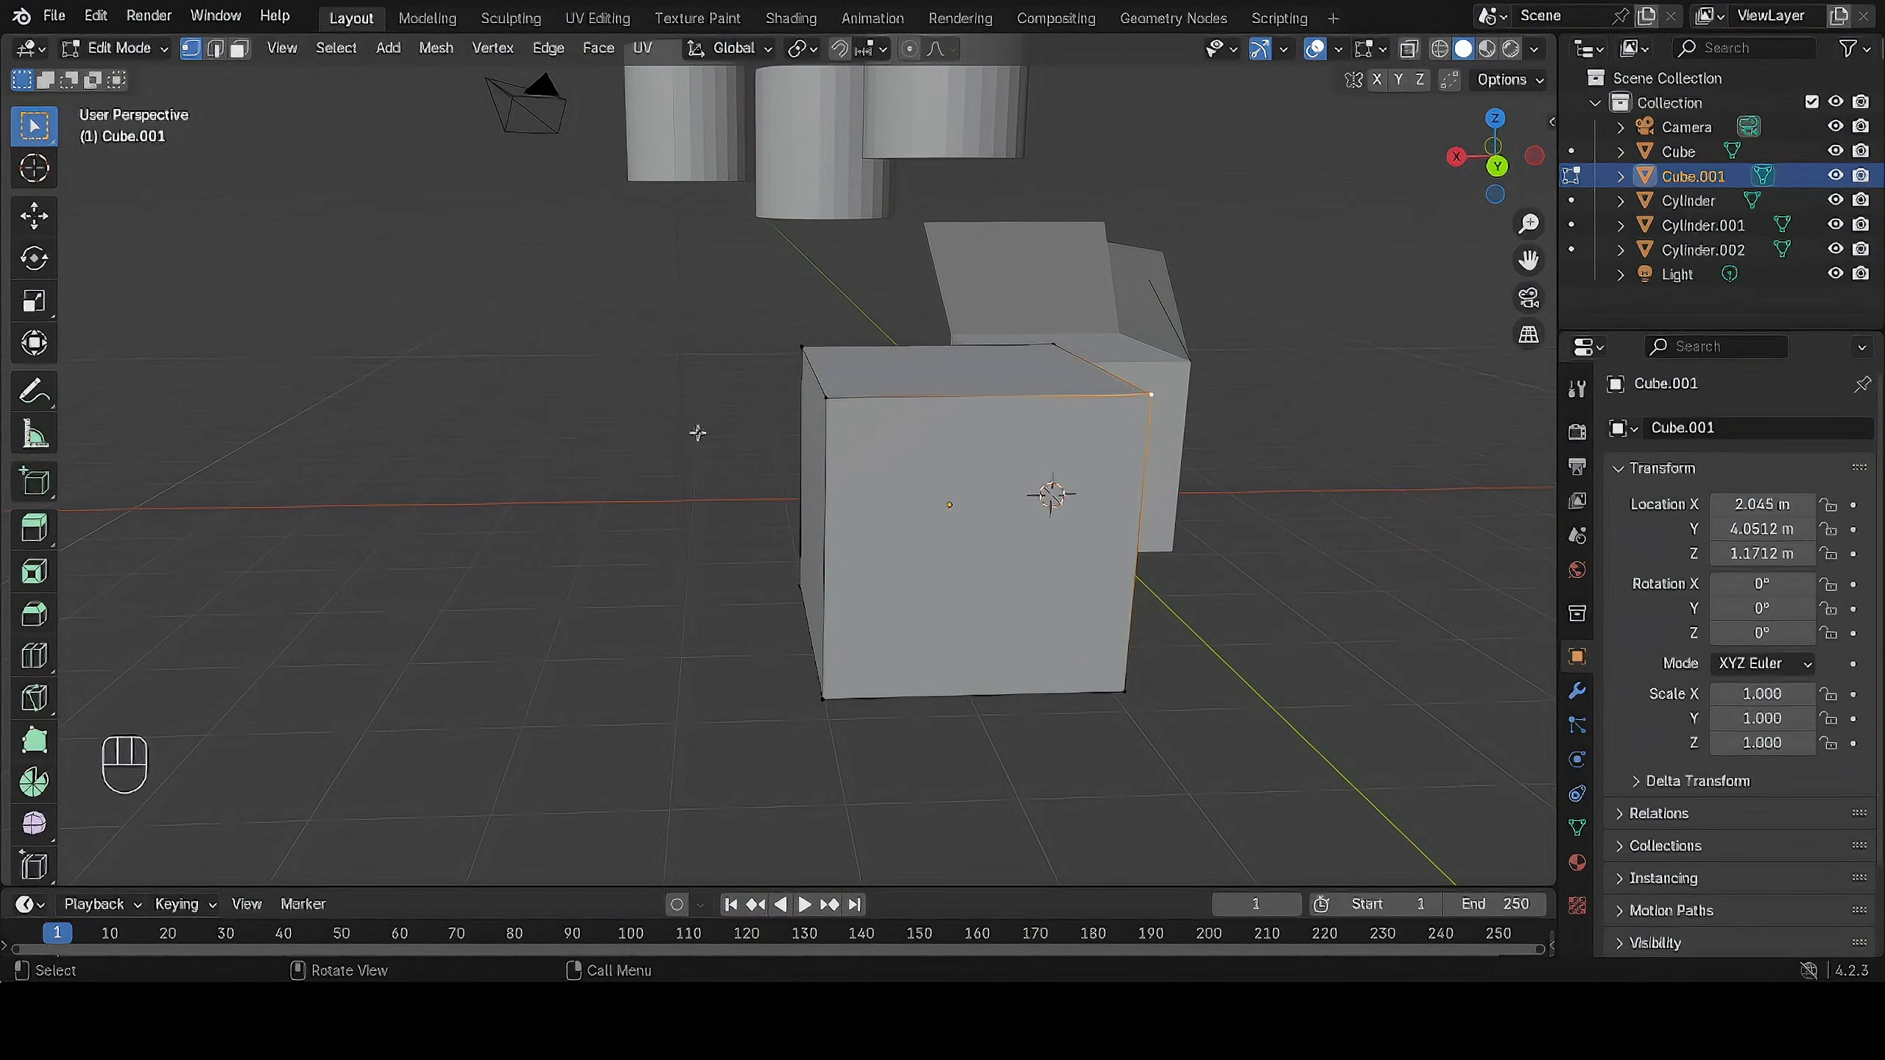
# Select both front top corner vertices of the plain cube together and try to extrude and move them upward.
pyautogui.click(826, 397)
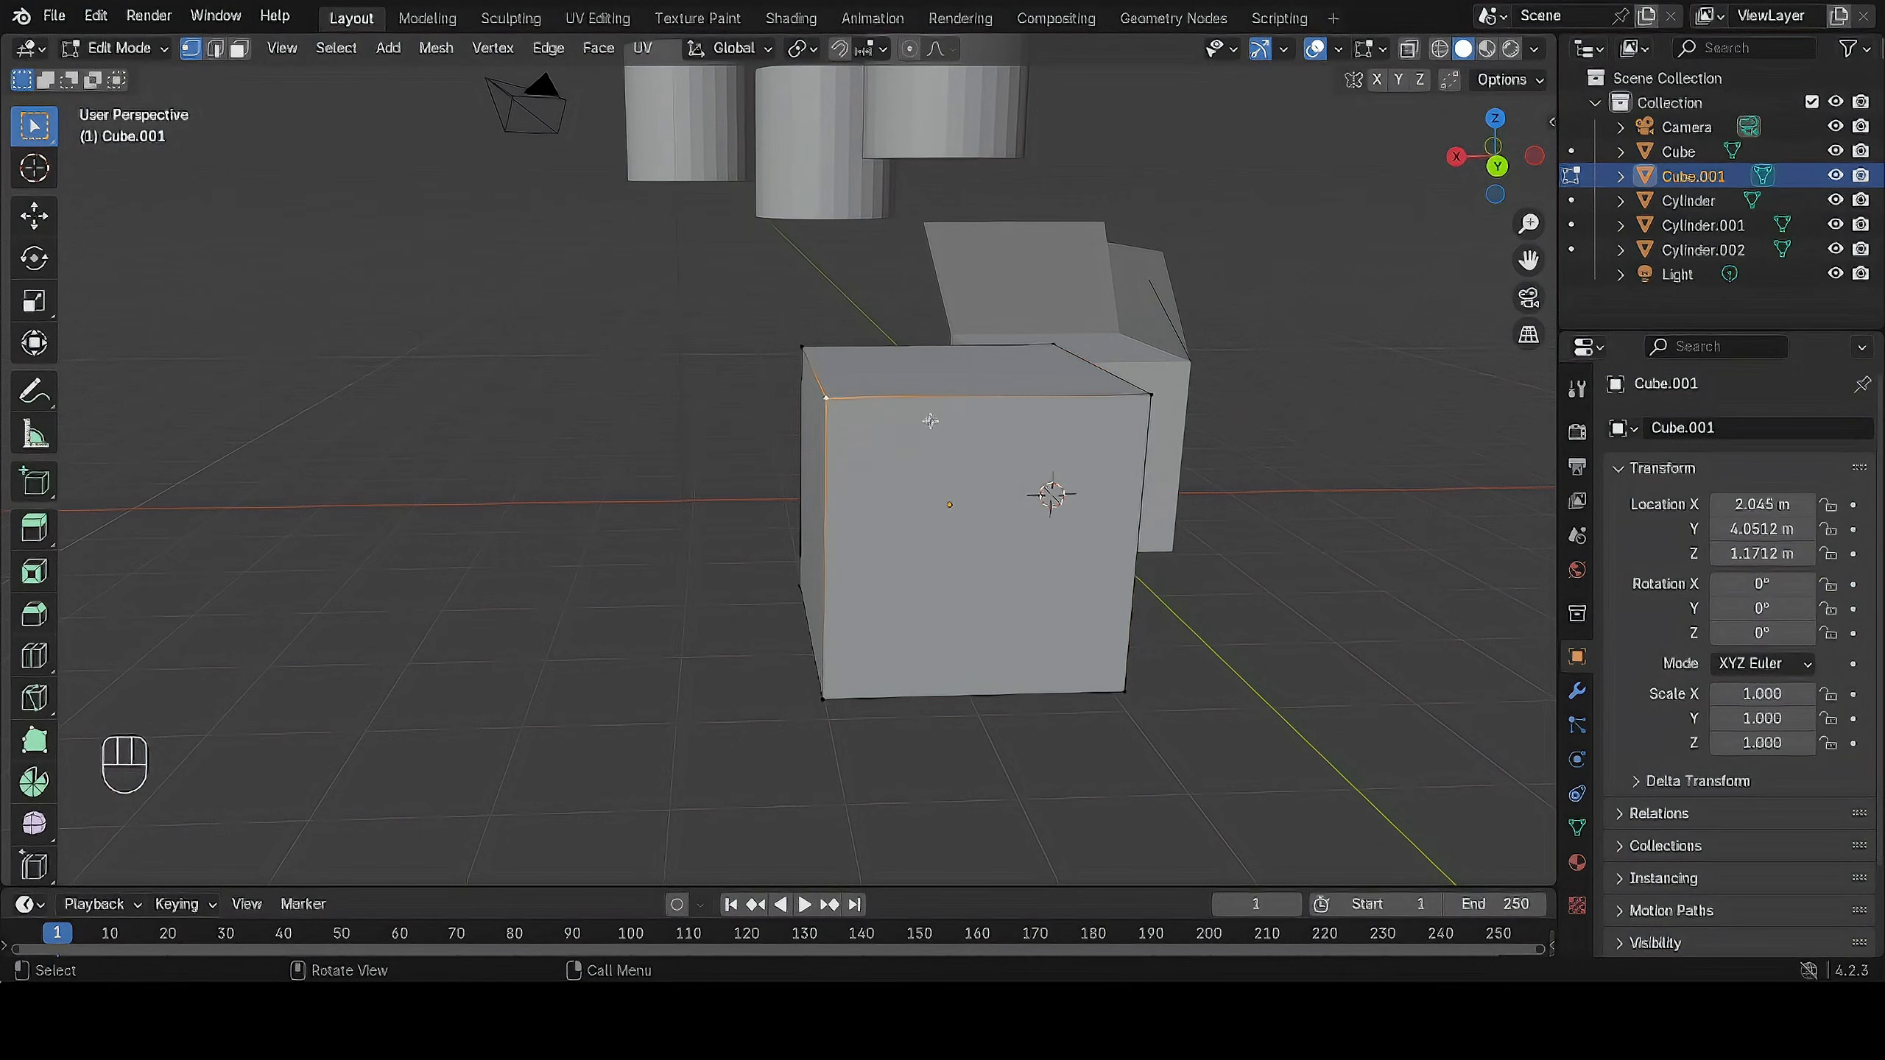
pyautogui.keyDown('shift'); pyautogui.click(1151, 395); pyautogui.keyUp('shift')
pyautogui.press('e')
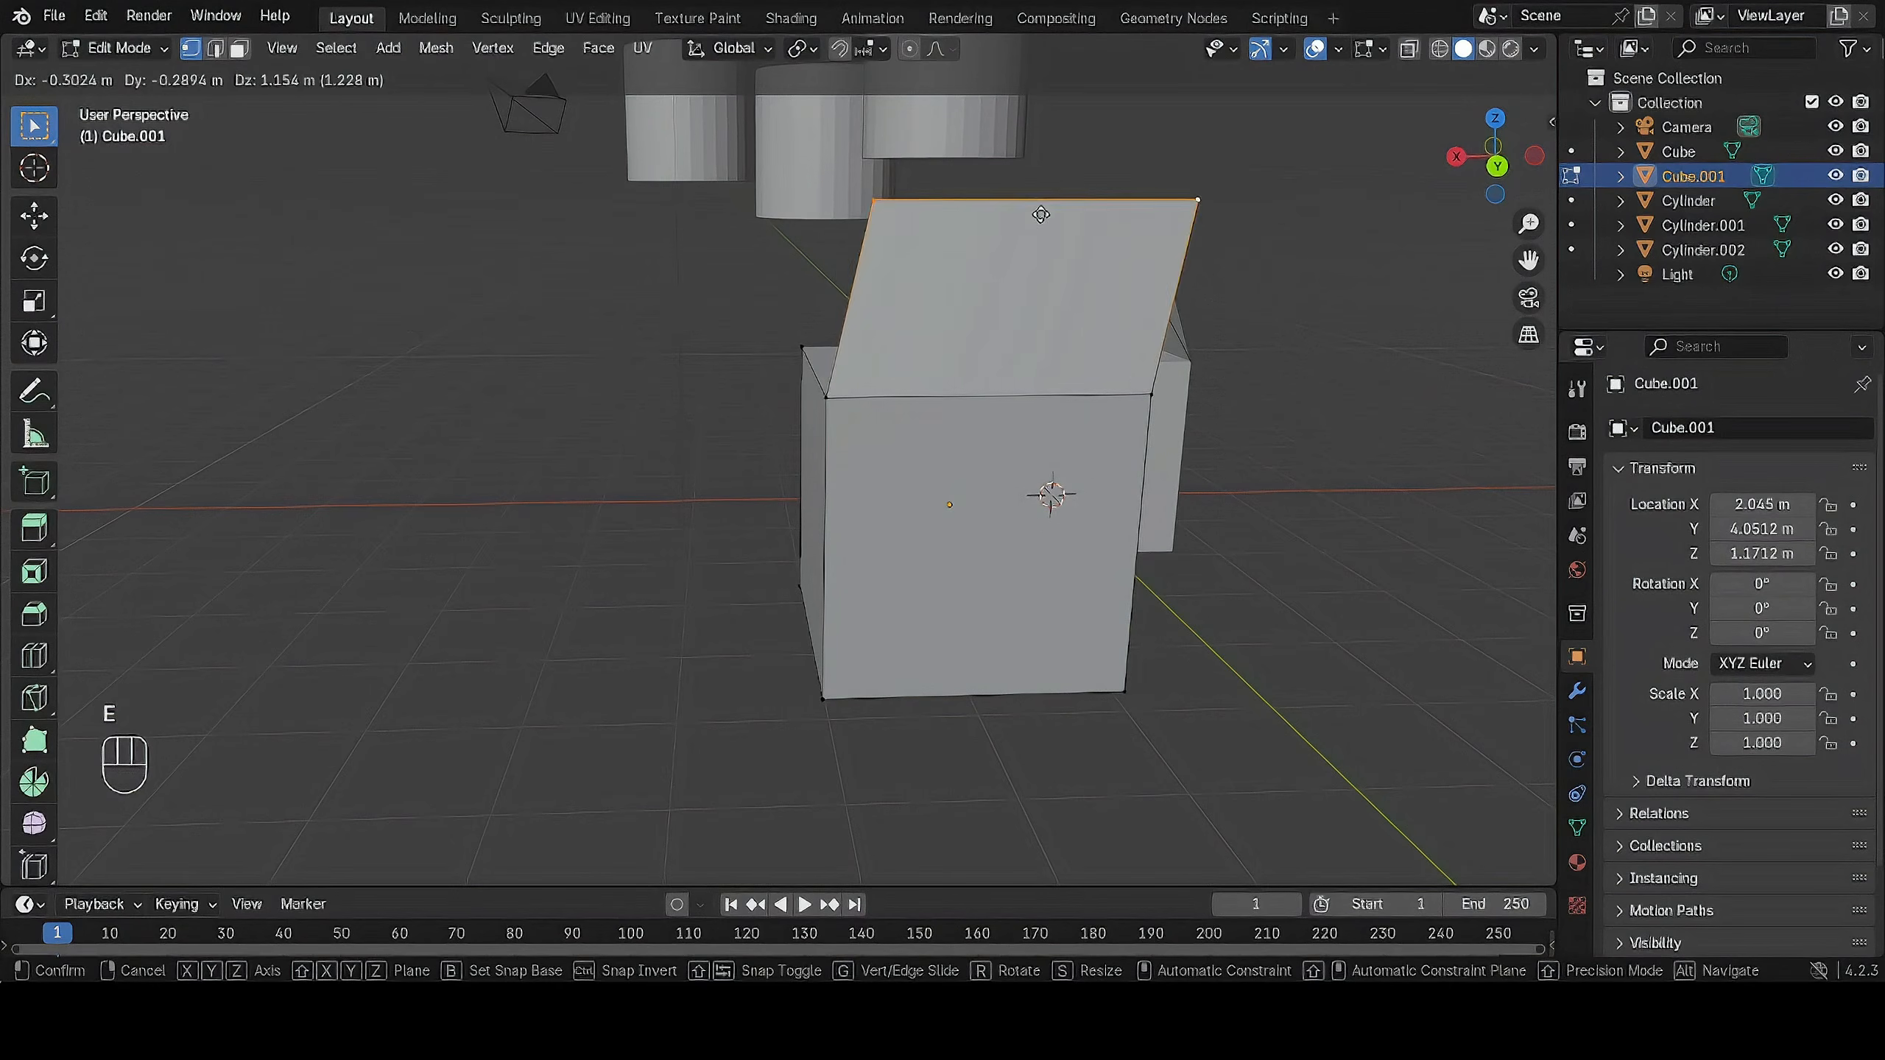
pyautogui.rightClick(1010, 230)
pyautogui.press('g')
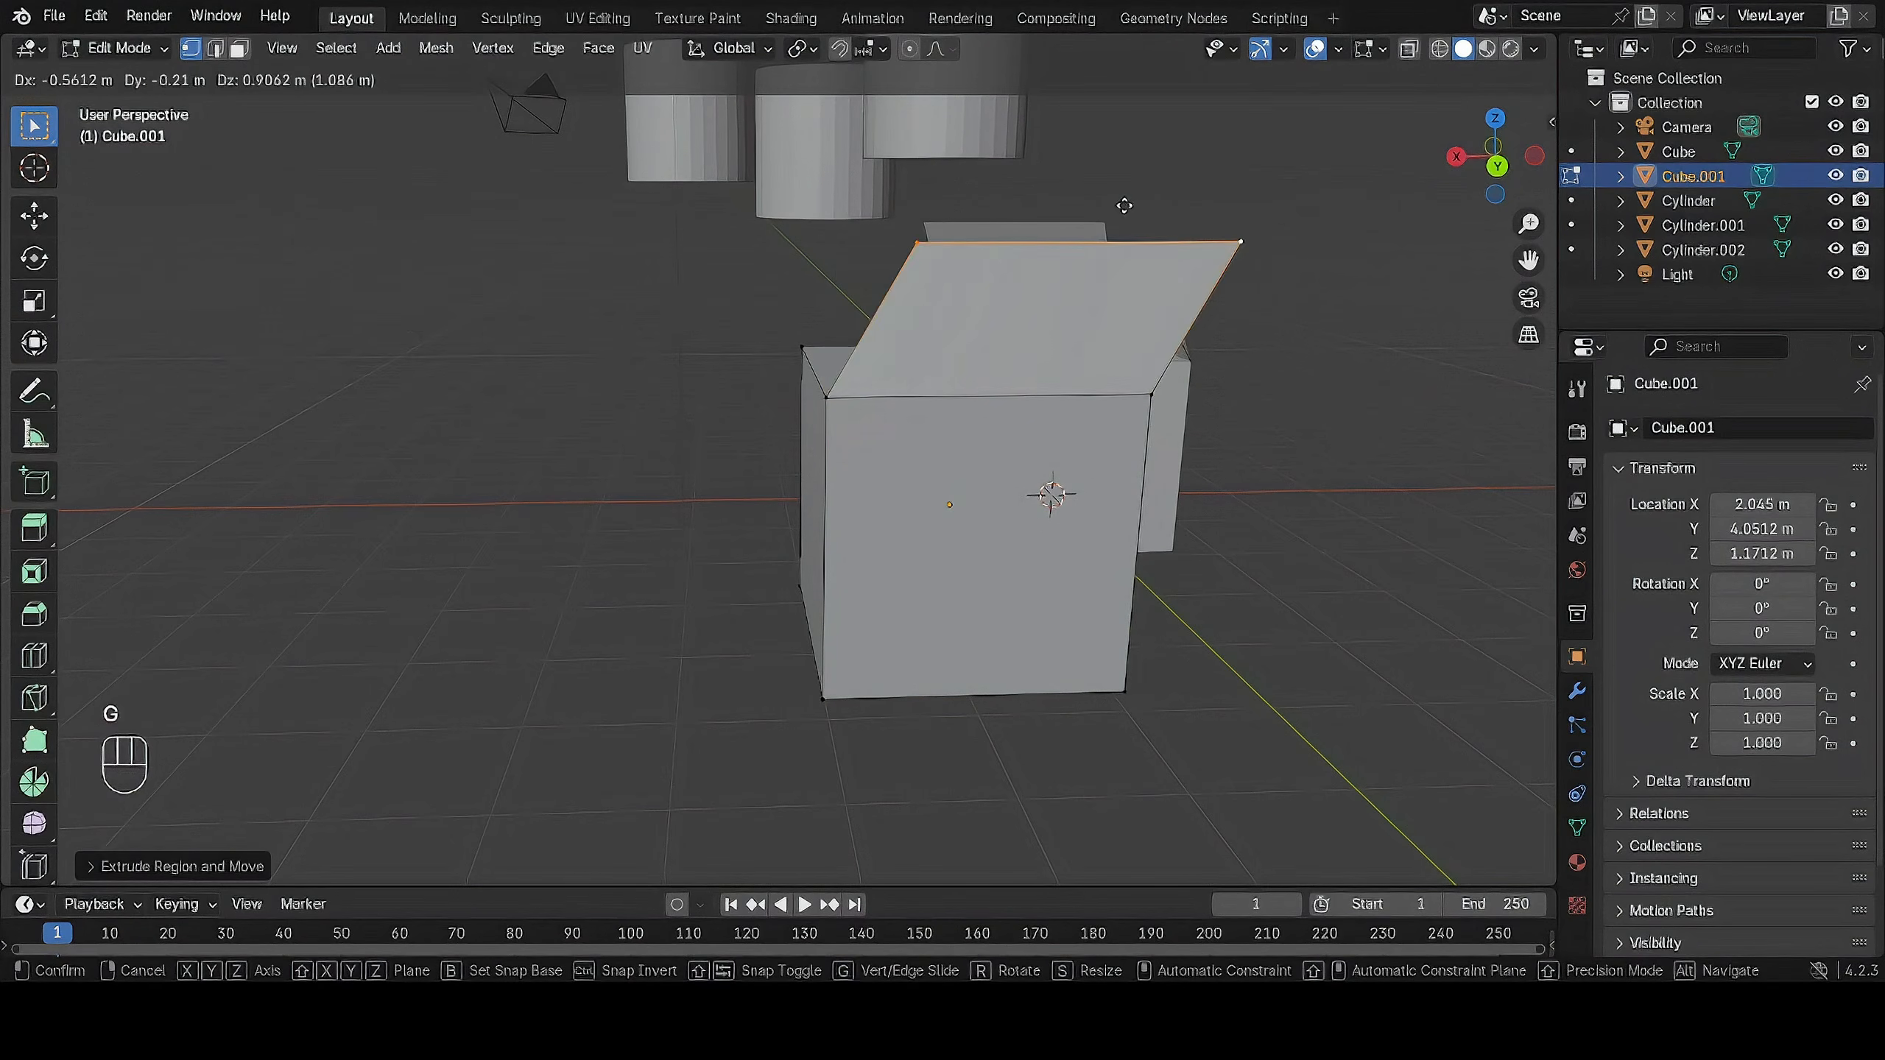
pyautogui.rightClick(712, 249)
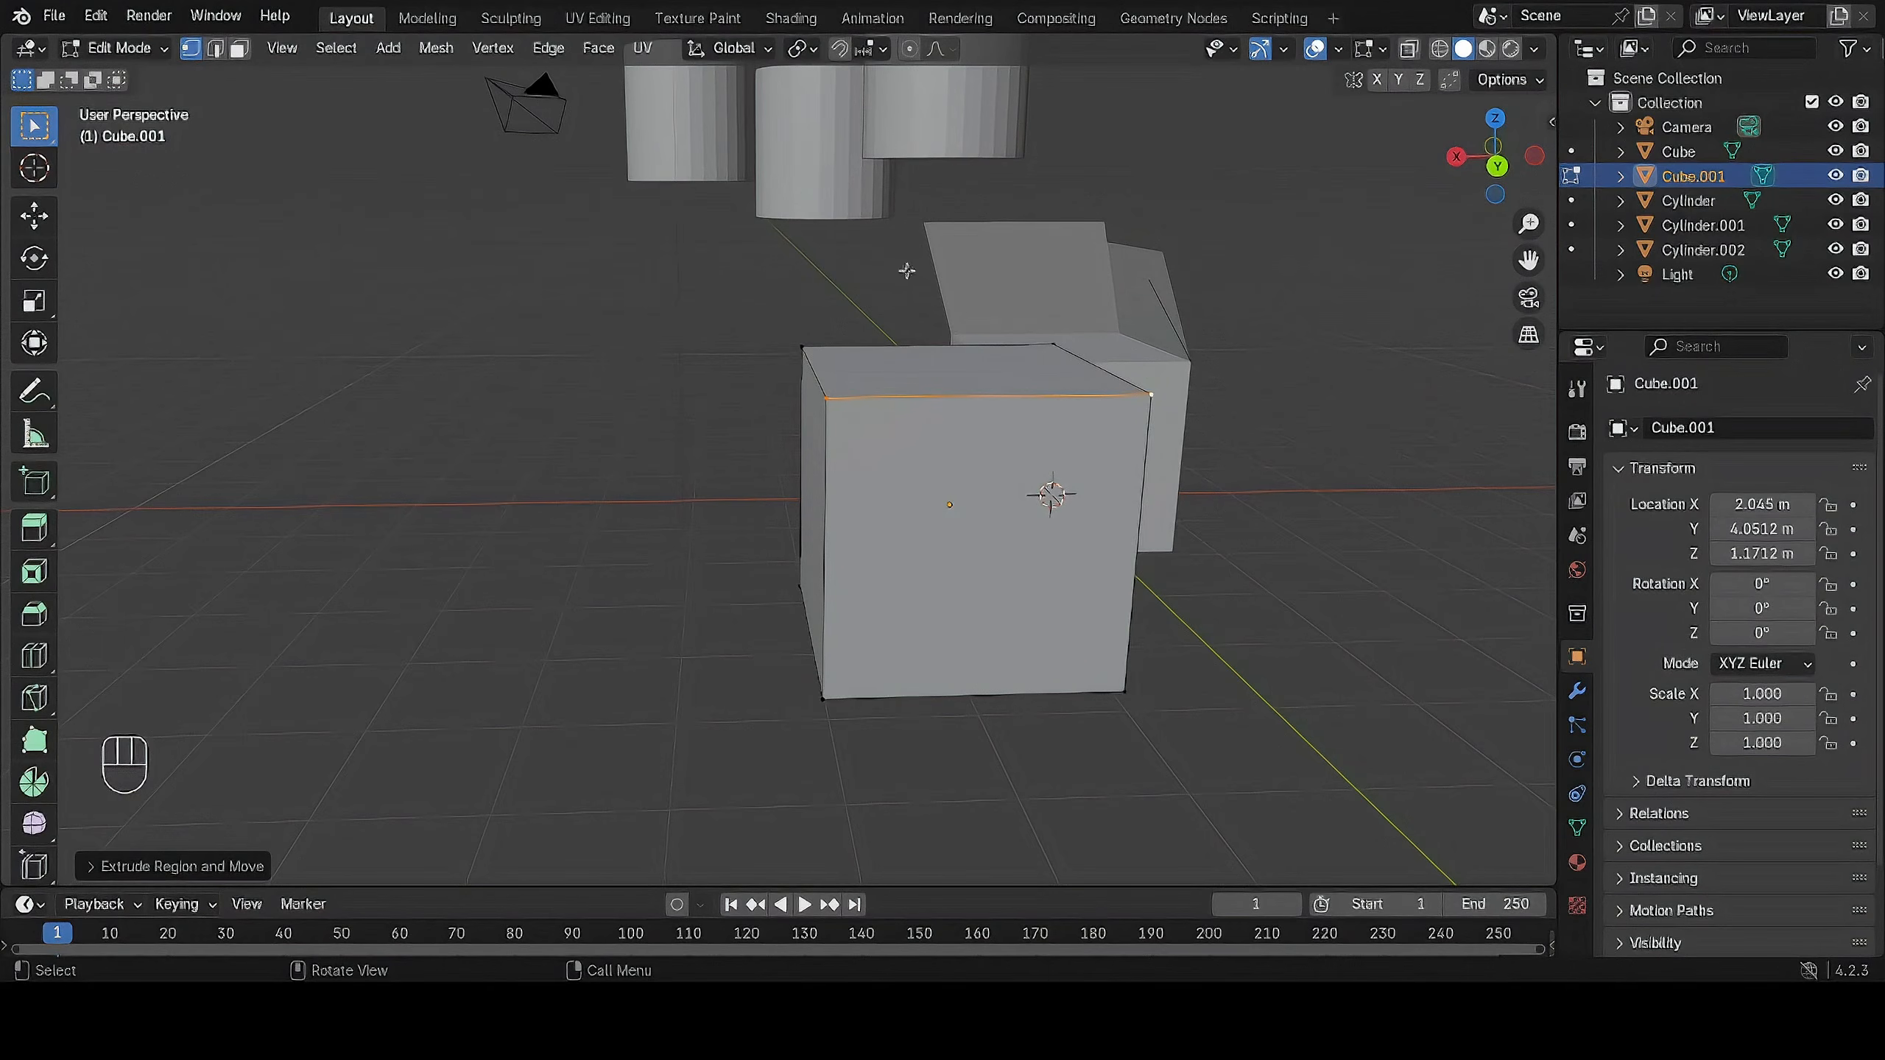
# Pick the end vertices of another top edge on the plain cube and clear the selection.
pyautogui.moveTo(1025, 349); pyautogui.dragTo(962, 349, button='middle')
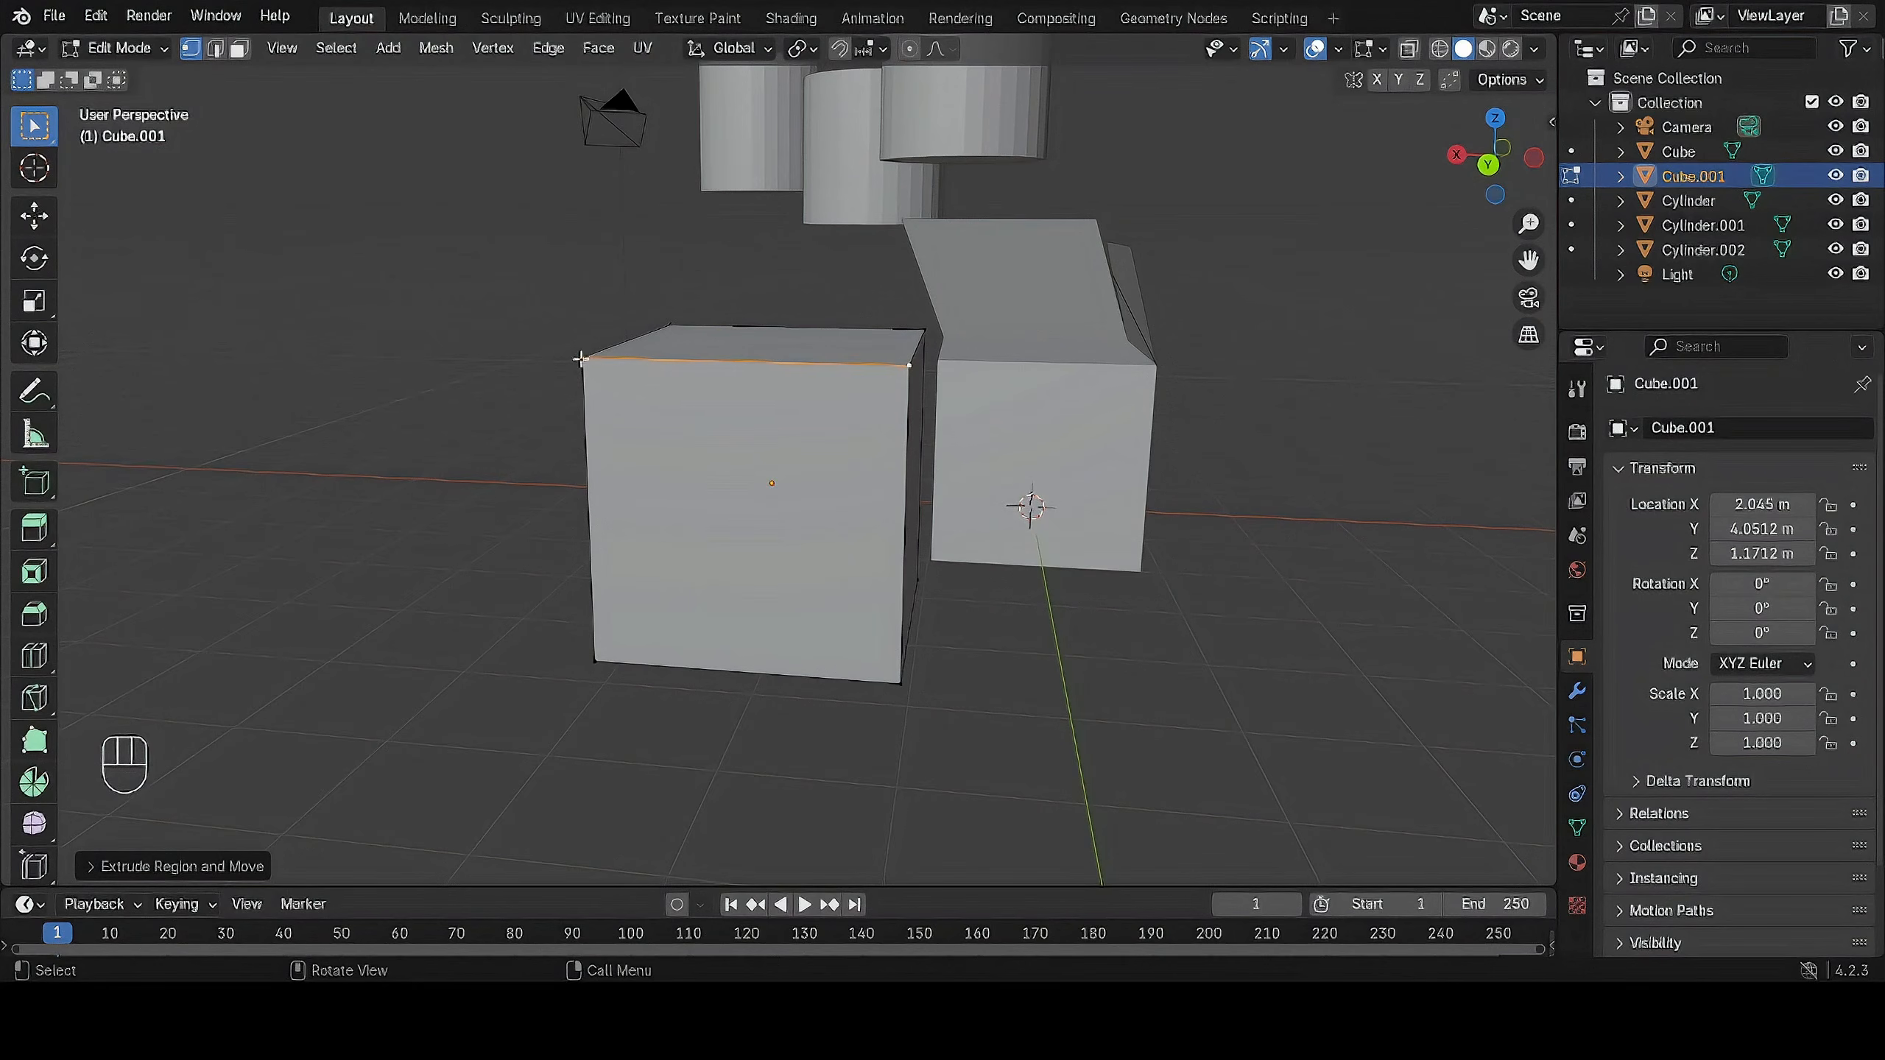
pyautogui.moveTo(959, 351); pyautogui.dragTo(745, 469, button='middle')
pyautogui.click(888, 364)
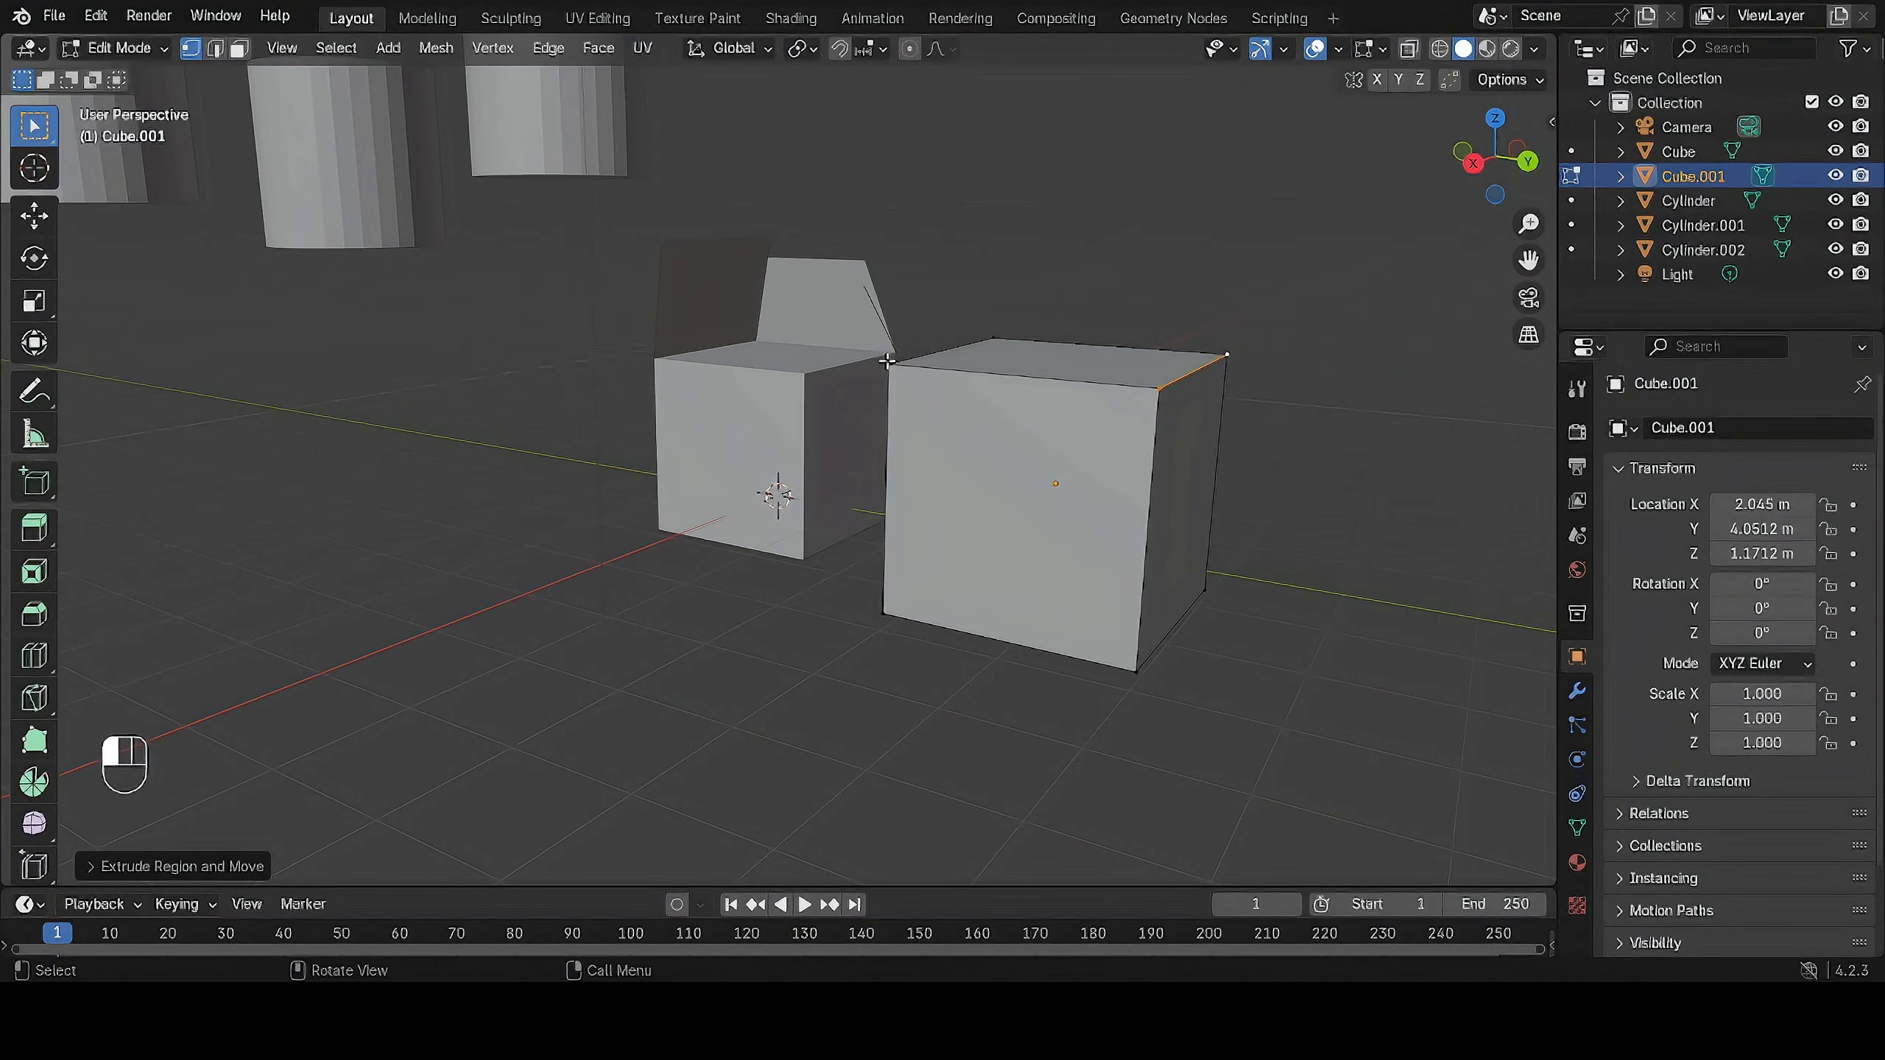
pyautogui.keyDown('shift'); pyautogui.click(1157, 389); pyautogui.keyUp('shift')
pyautogui.scroll(1, 1039, 402)
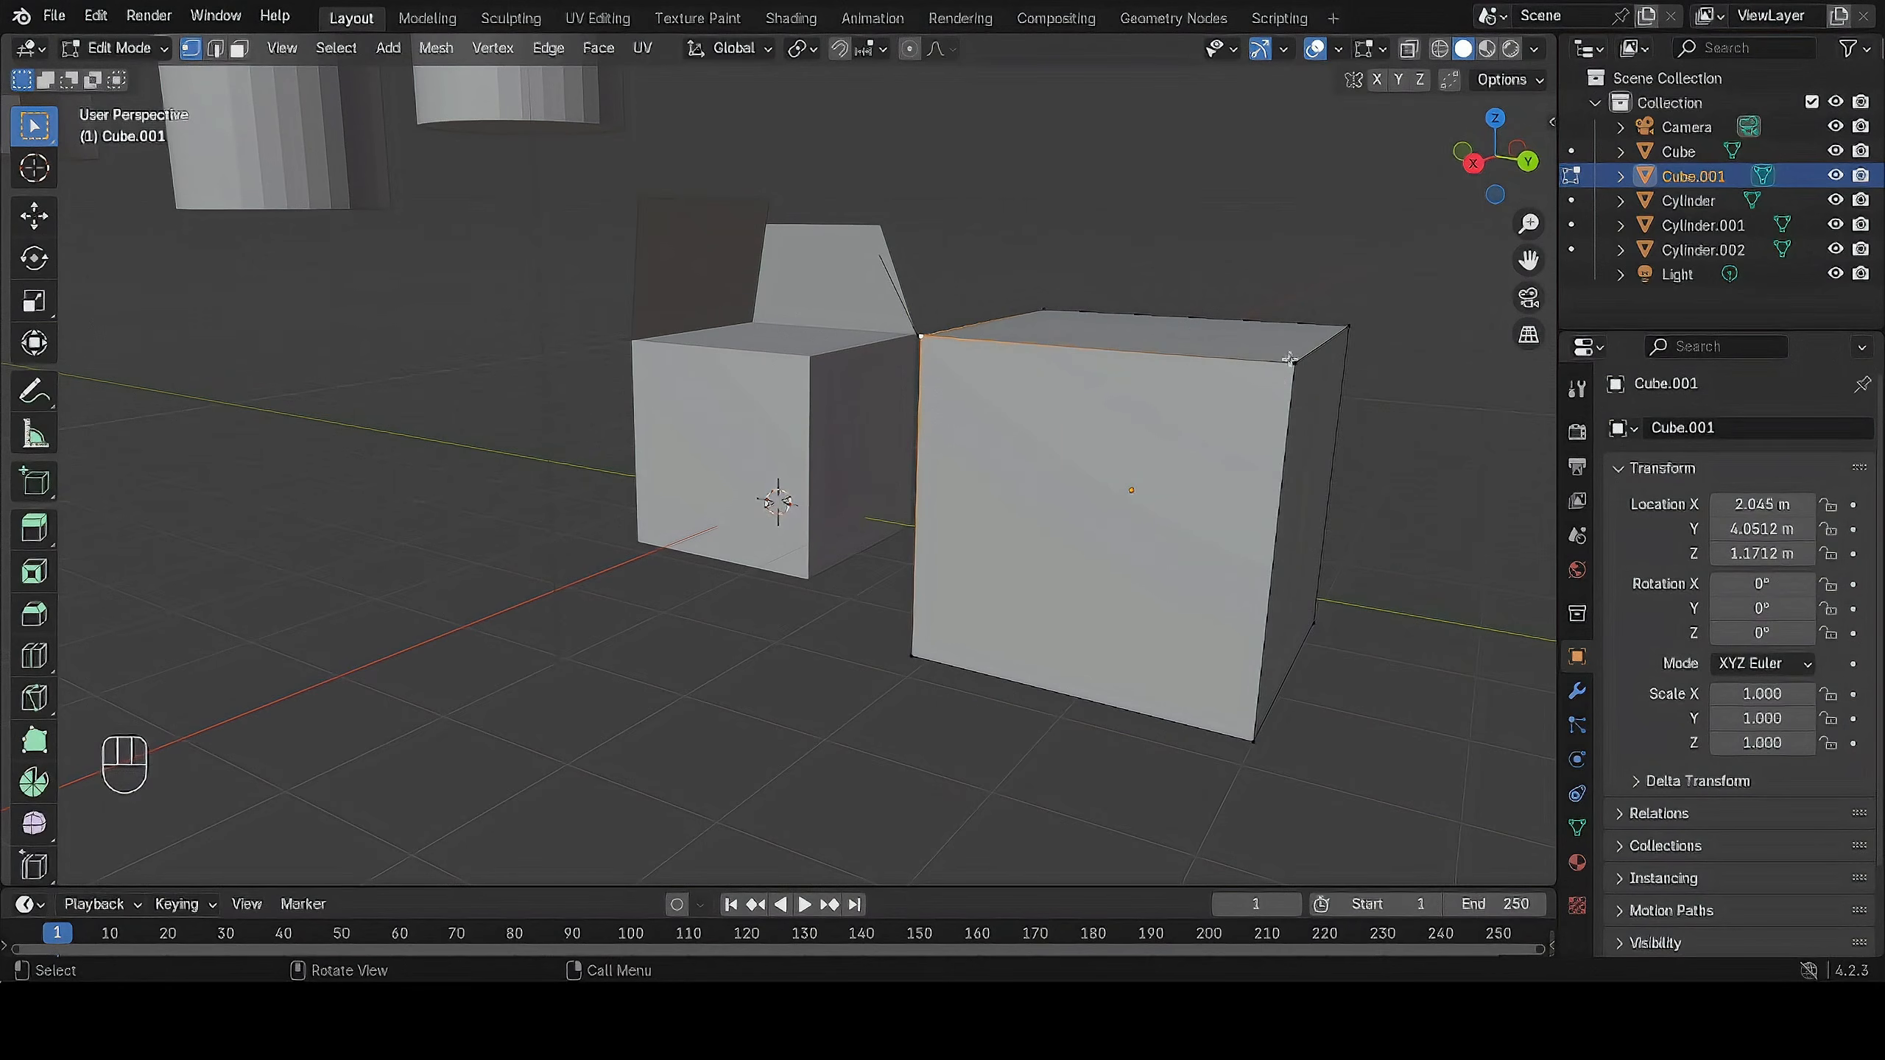
pyautogui.keyDown('shift'); pyautogui.click(1294, 365); pyautogui.keyUp('shift')
pyautogui.moveTo(1193, 344)
pyautogui.mouseDown(button='middle')
pyautogui.moveTo(1144, 375)
pyautogui.moveTo(1225, 330)
pyautogui.mouseUp(button='middle')
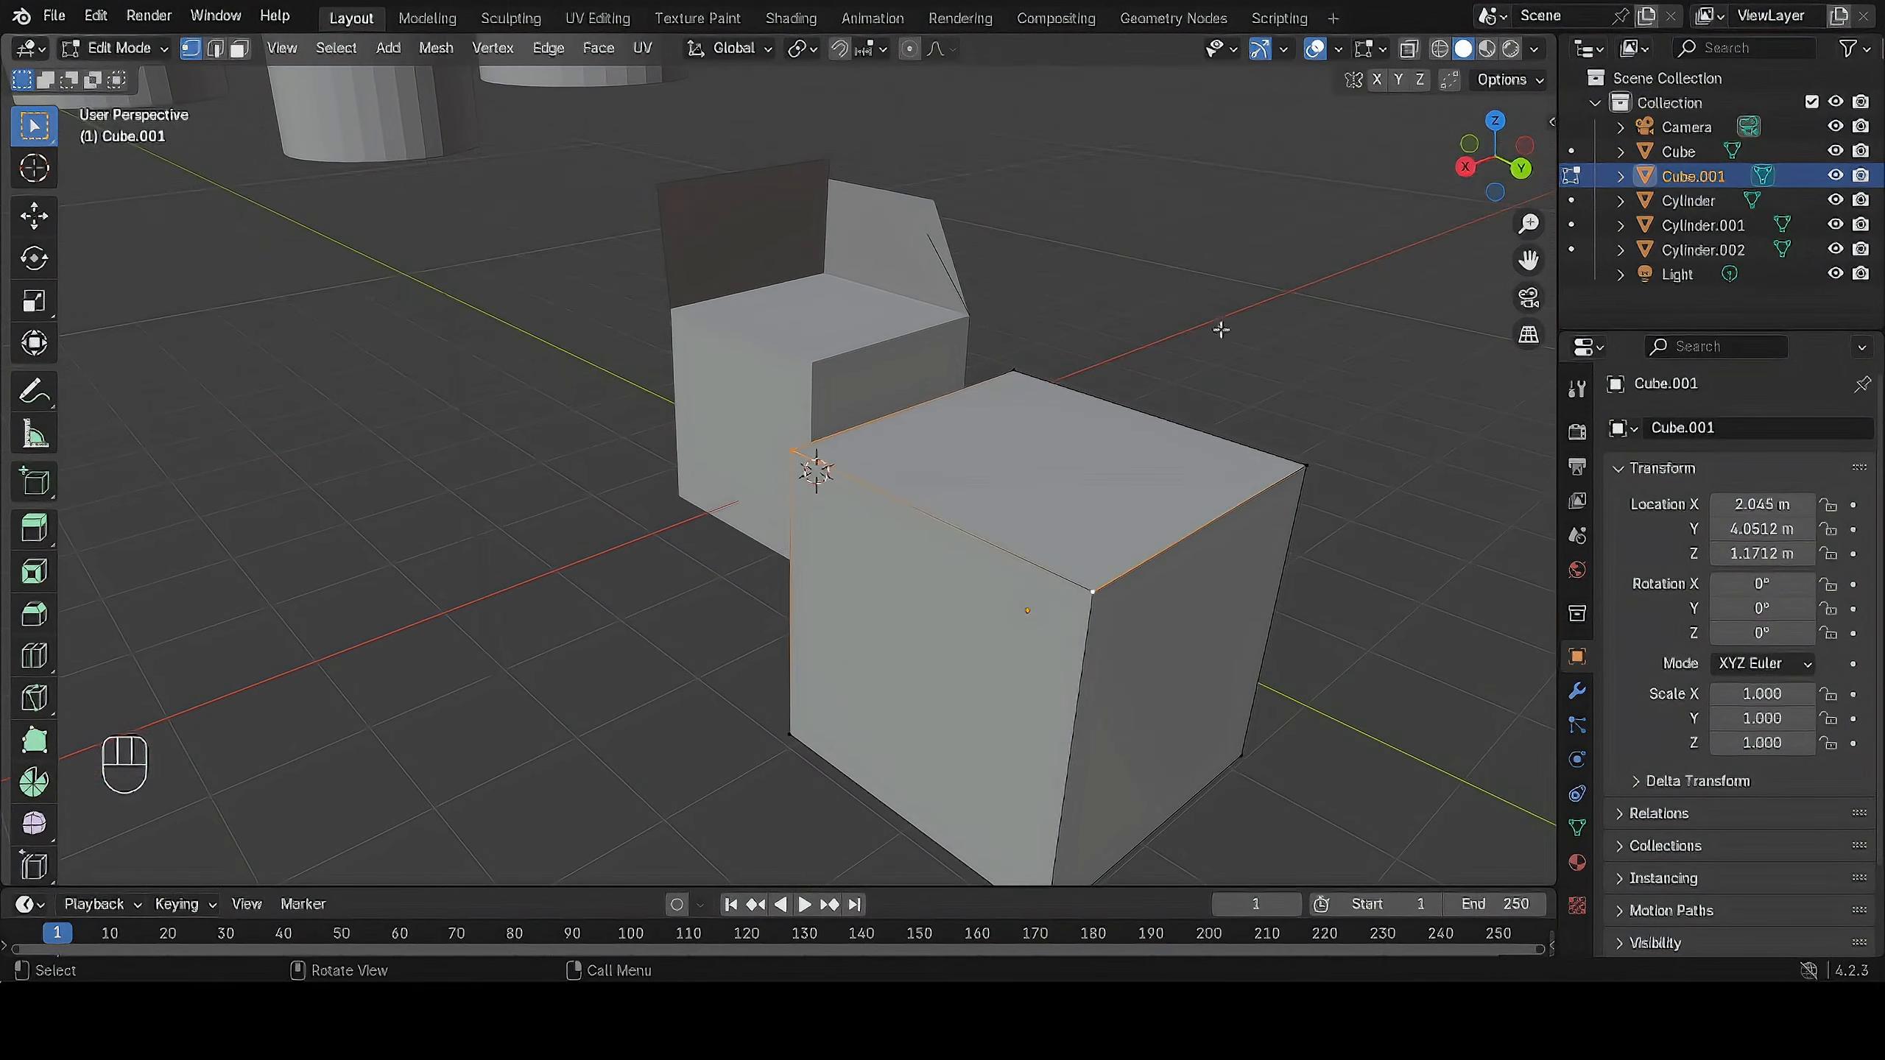
# Switch to edge select mode and select the four edges bounding one side face of the plain cube together.
pyautogui.keyDown('shift'); pyautogui.click(215, 49); pyautogui.keyUp('shift')
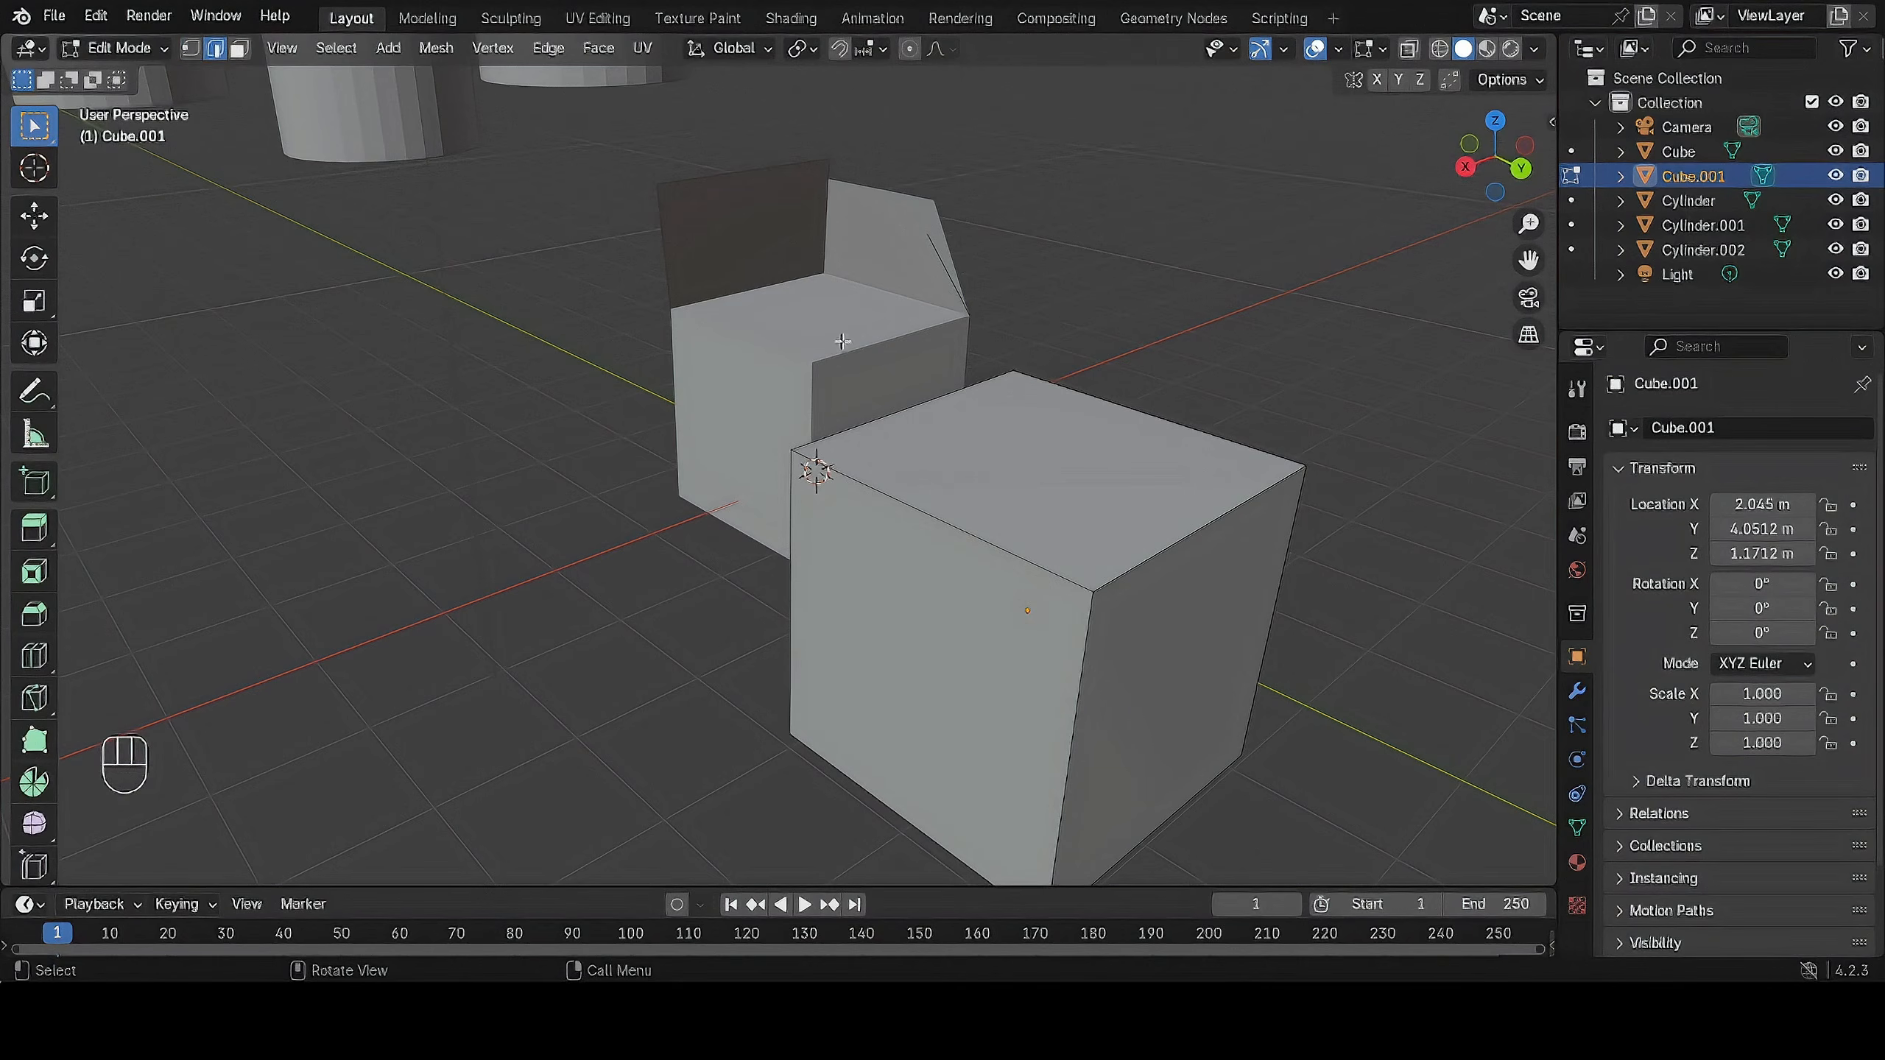
pyautogui.moveTo(987, 345); pyautogui.dragTo(1118, 312, button='middle')
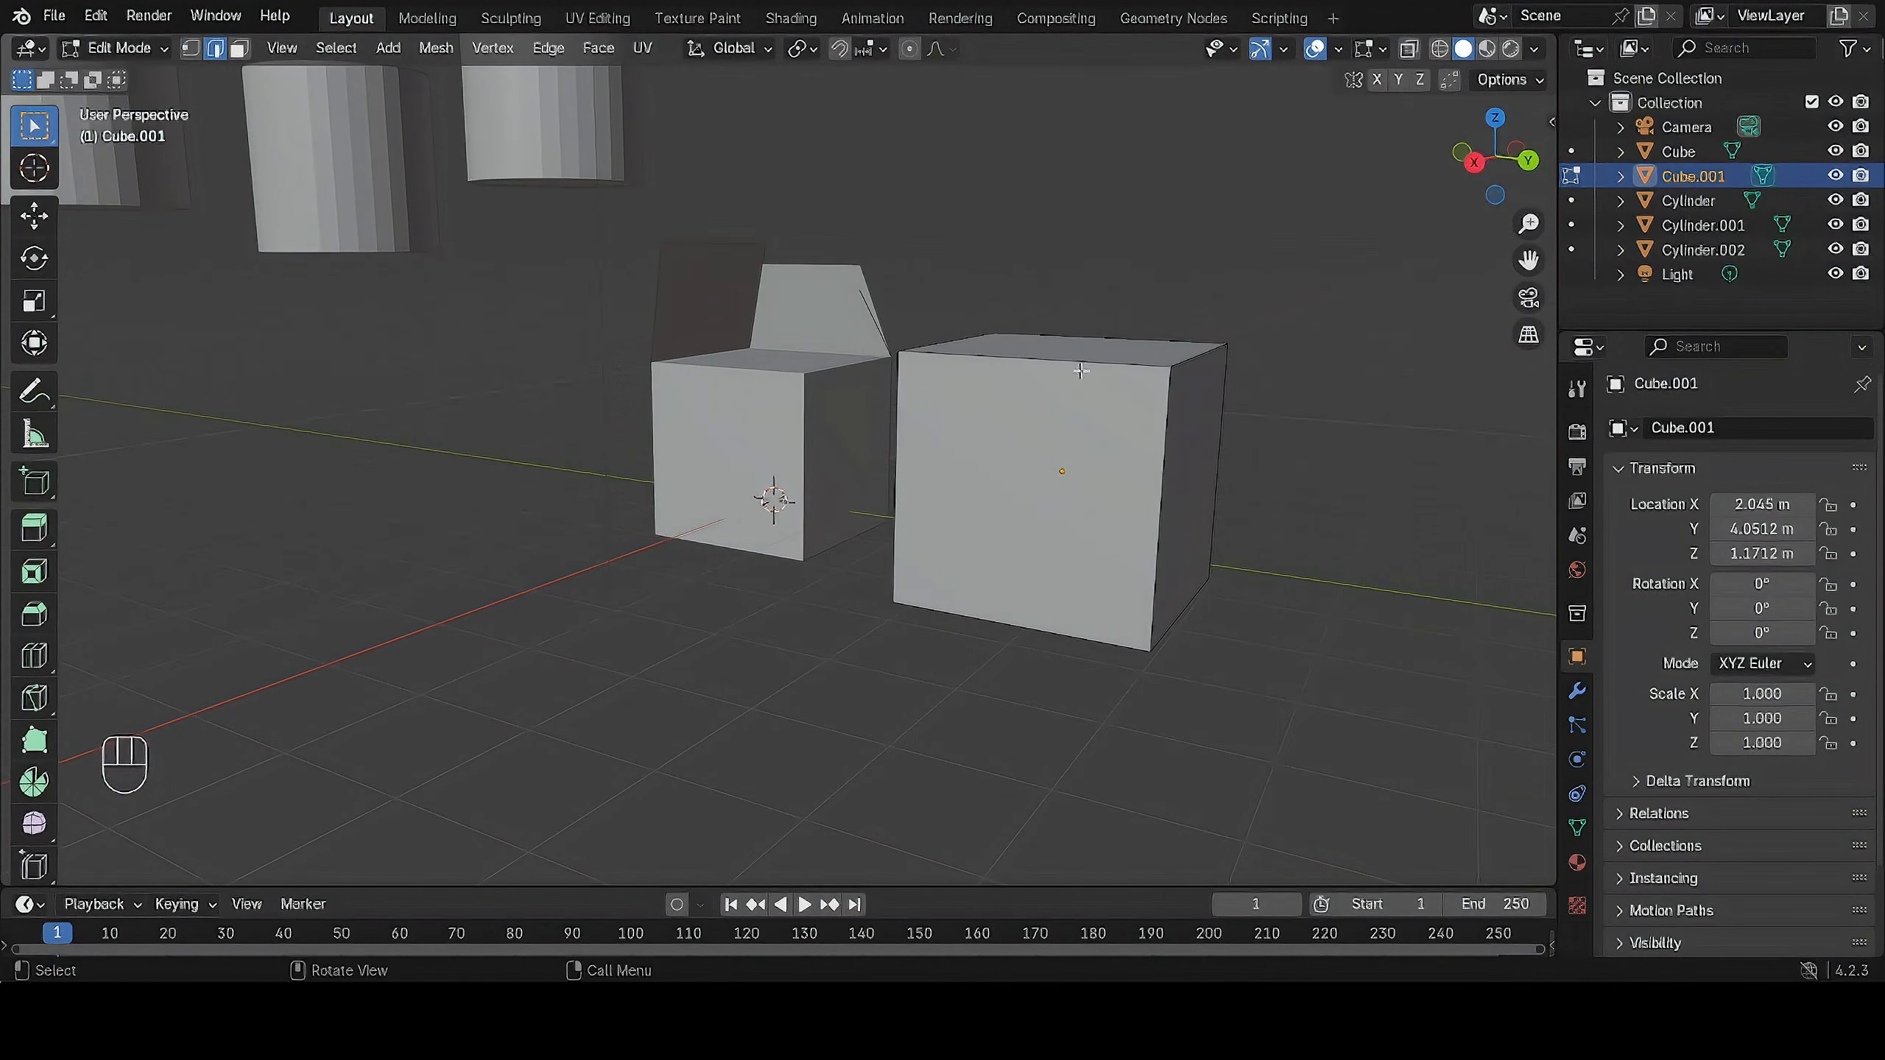
pyautogui.click(1078, 362)
pyautogui.click(1163, 449)
pyautogui.keyDown('shift'); pyautogui.click(898, 427); pyautogui.keyUp('shift')
pyautogui.keyDown('shift'); pyautogui.click(995, 365); pyautogui.keyUp('shift')
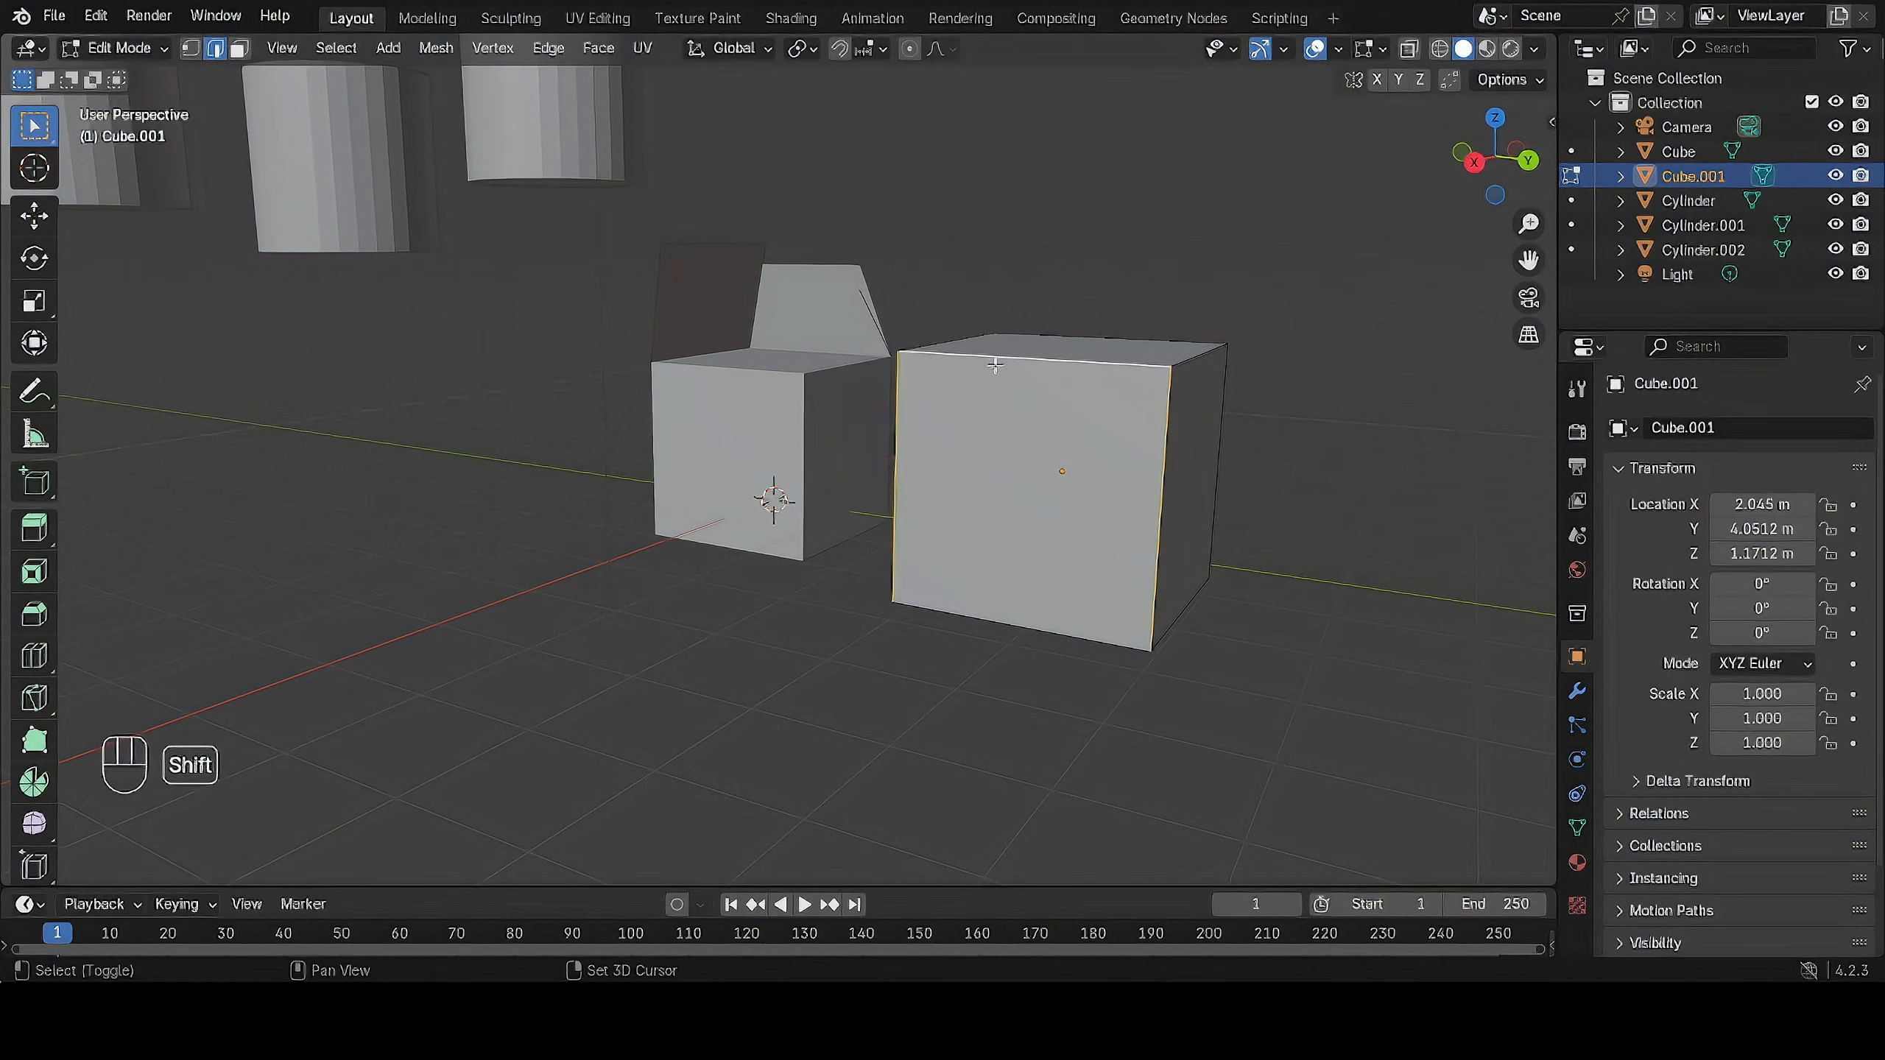
pyautogui.keyDown('shift'); pyautogui.click(1004, 624); pyautogui.keyUp('shift')
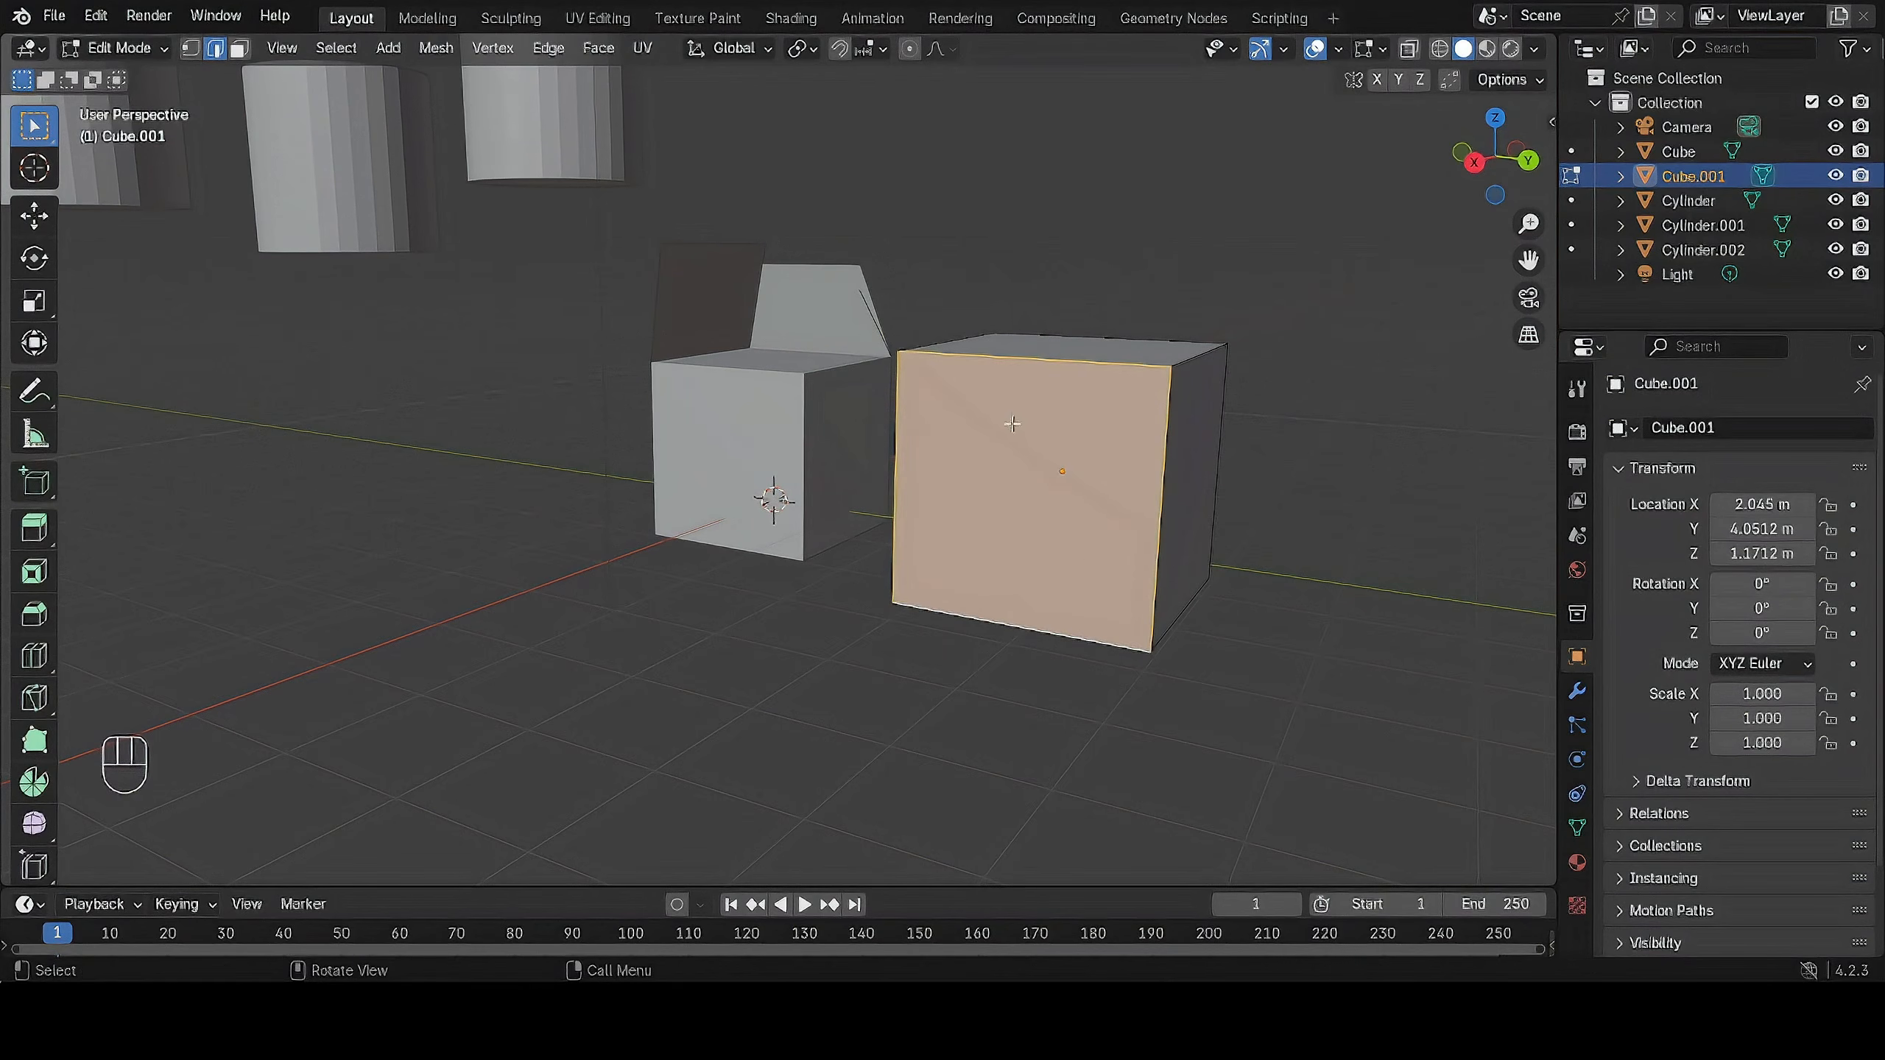
# Try to extrude the selected side face outward along its normal and clear the selection.
pyautogui.scroll(1, 1143, 434)
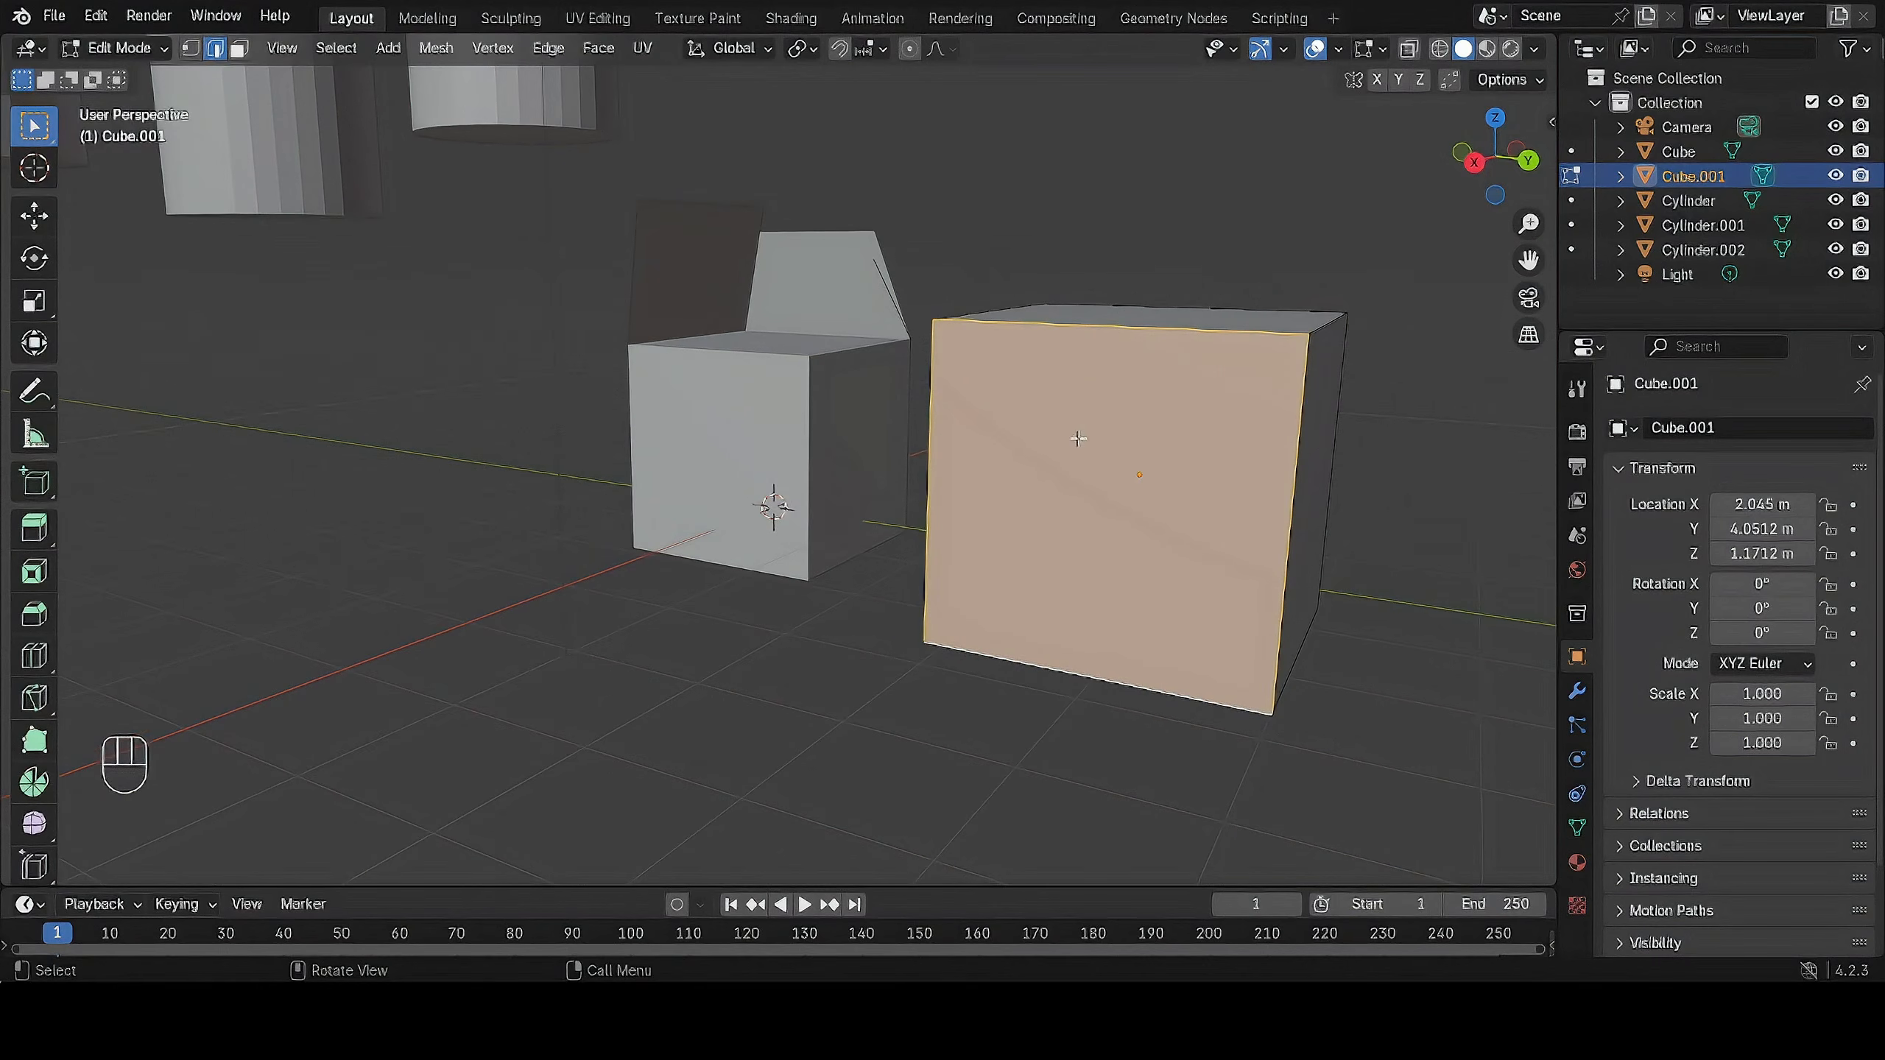
pyautogui.moveTo(1078, 438); pyautogui.dragTo(931, 468, button='middle')
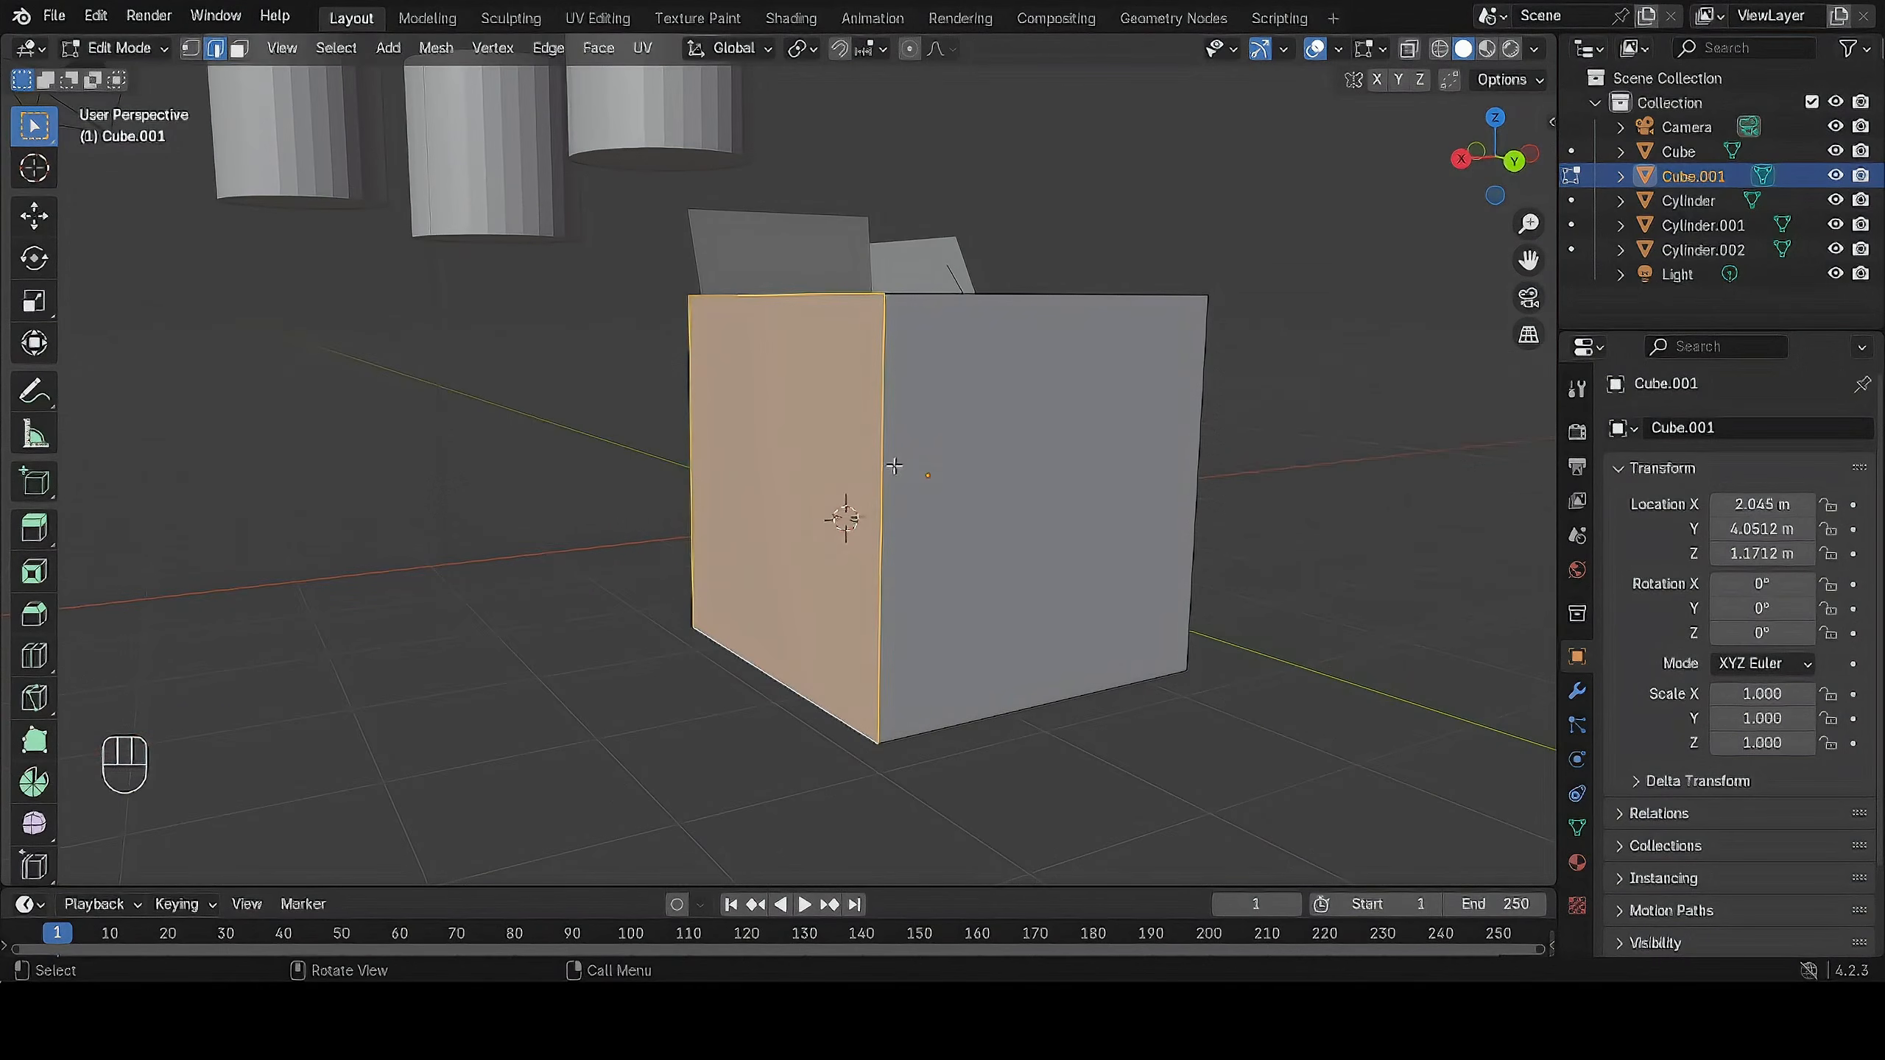
pyautogui.press('e')
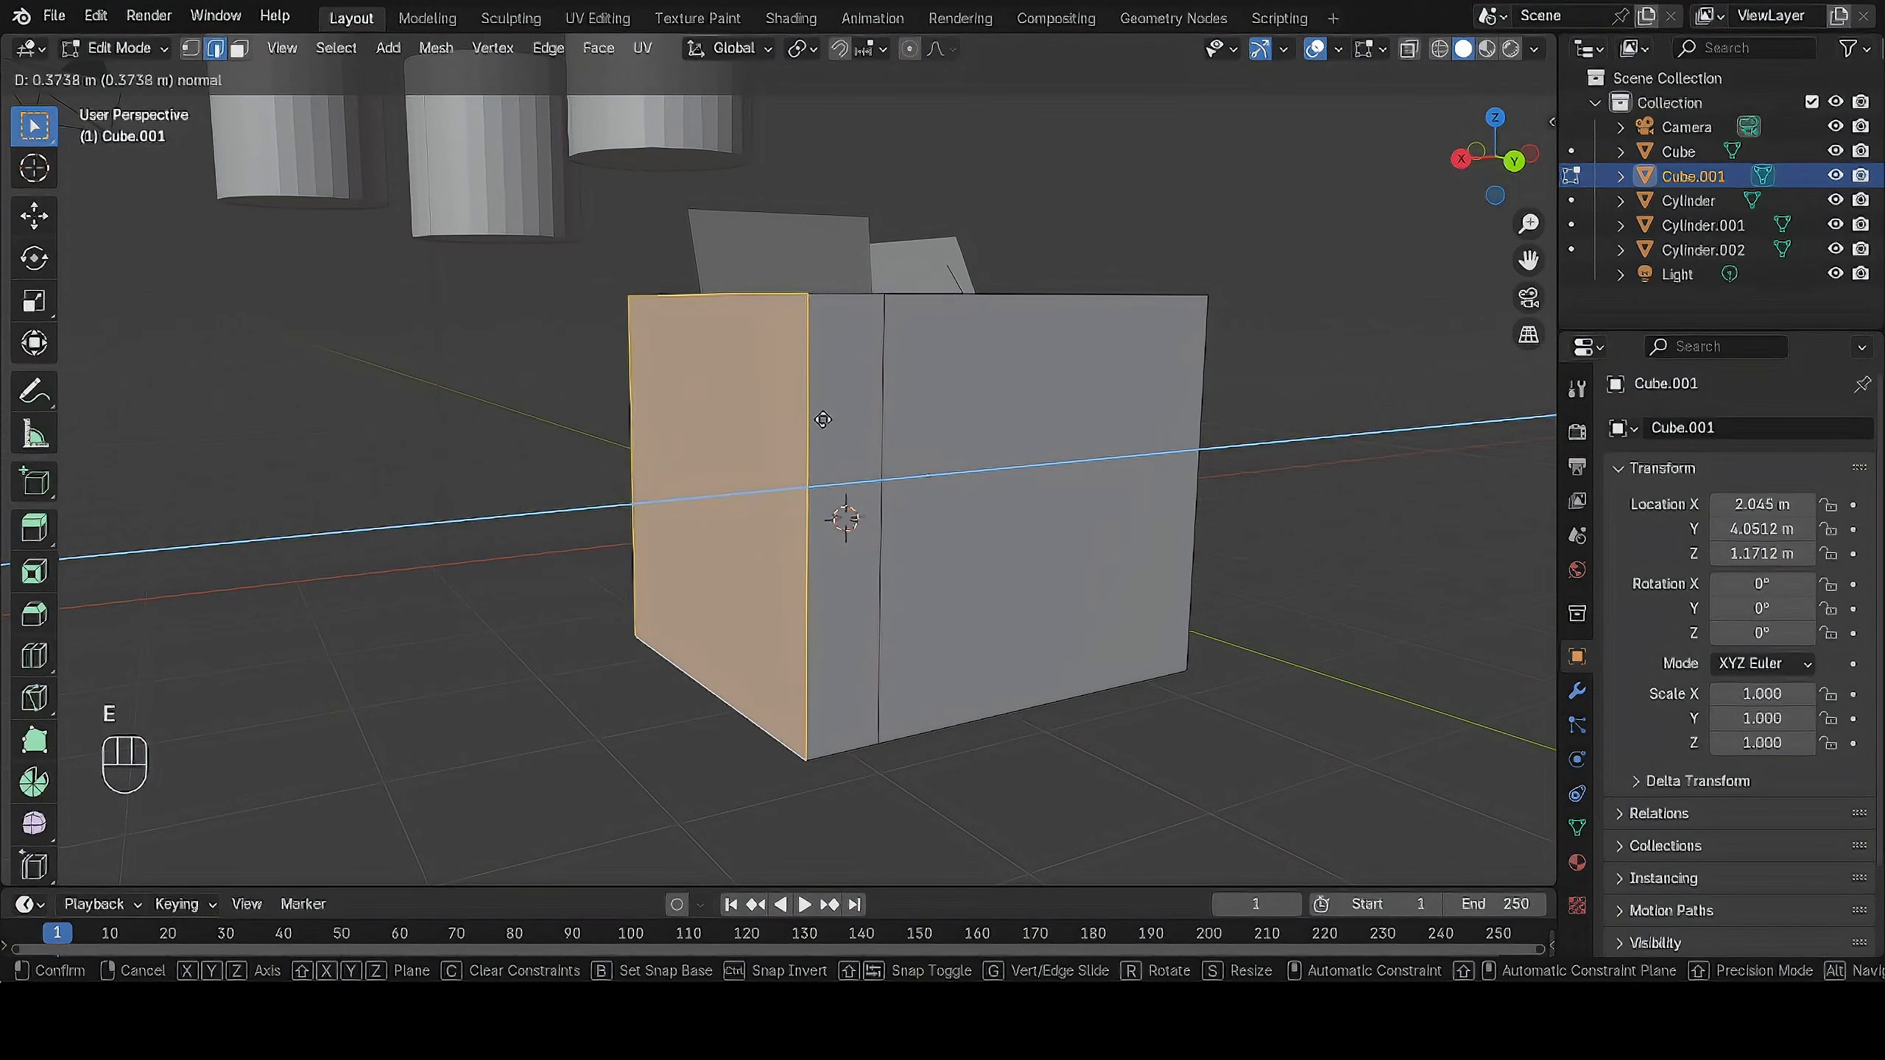
pyautogui.click(741, 433)
pyautogui.moveTo(741, 434); pyautogui.dragTo(887, 349, button='middle')
pyautogui.click(1130, 296)
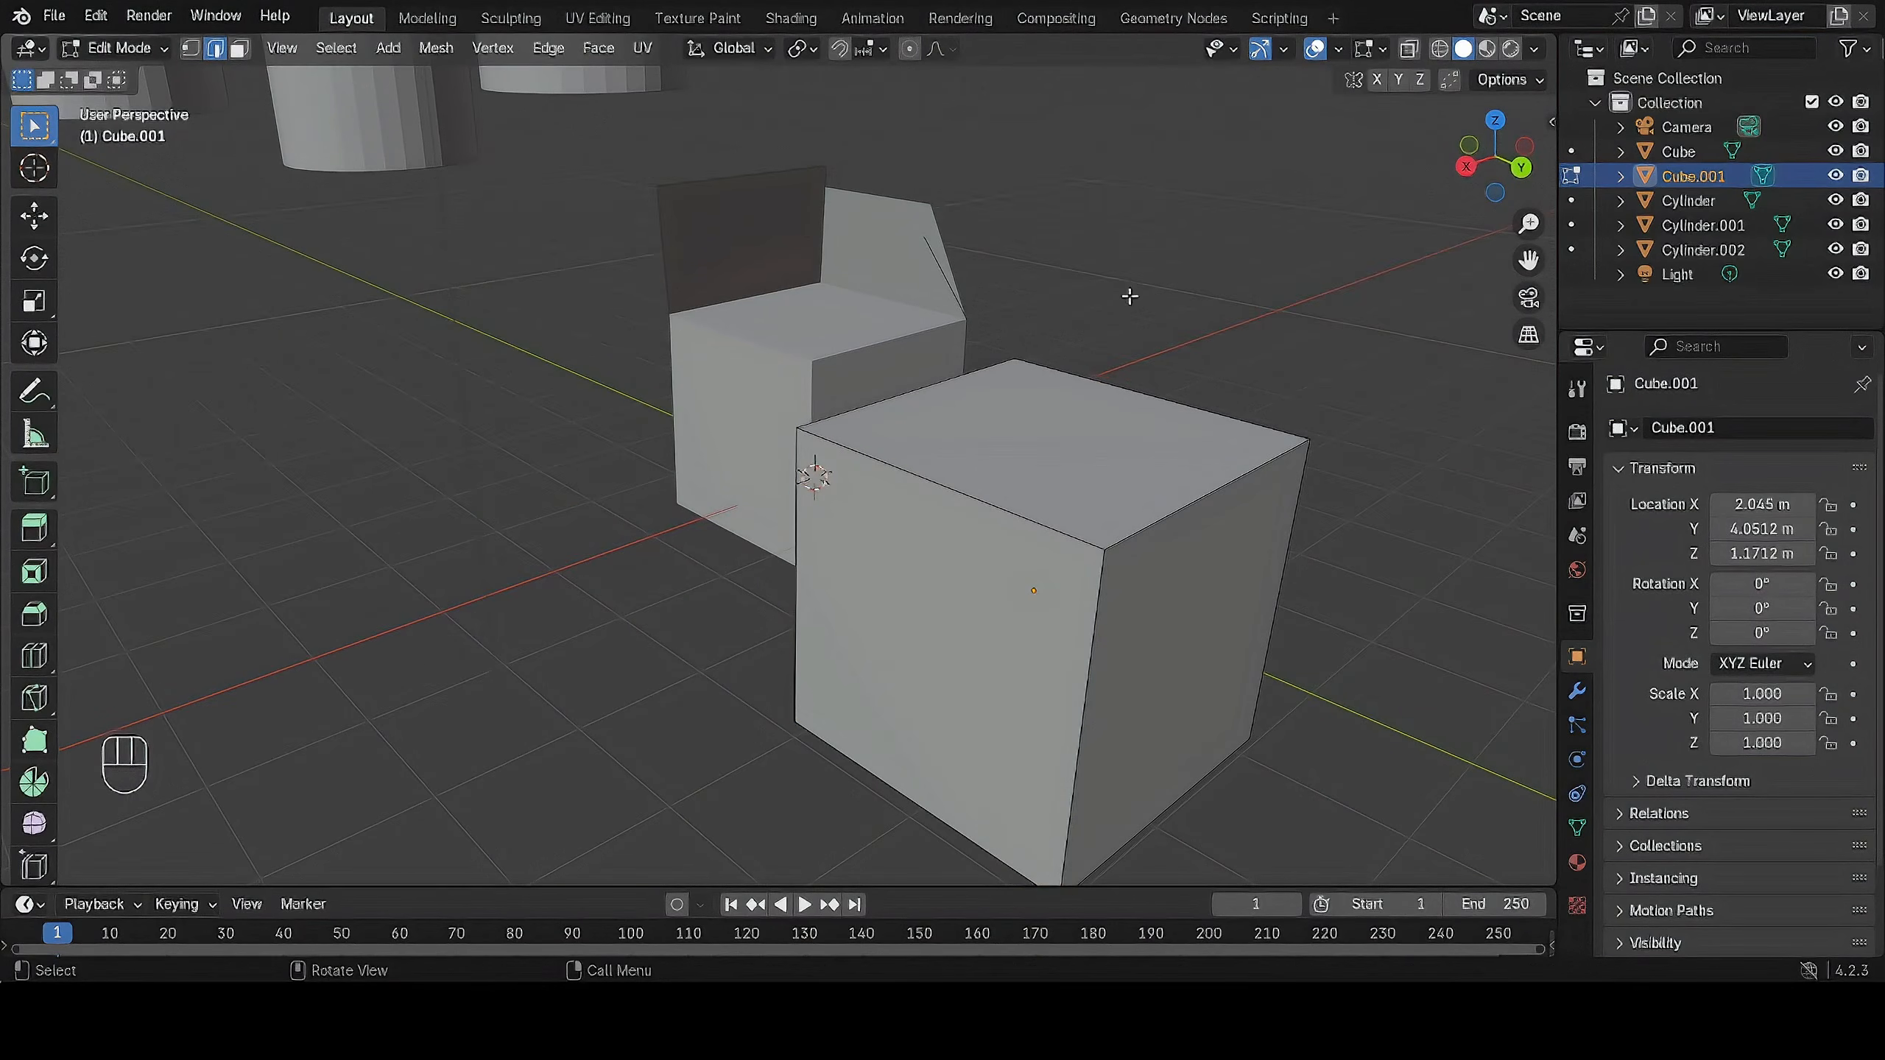
# Switch to face select mode and pick the plain cube's top face, then return to edge select mode and pick its front top edge.
pyautogui.click(239, 49)
pyautogui.moveTo(764, 428); pyautogui.dragTo(966, 526, button='middle')
pyautogui.click(715, 507)
pyautogui.press('2')
pyautogui.click(734, 600)
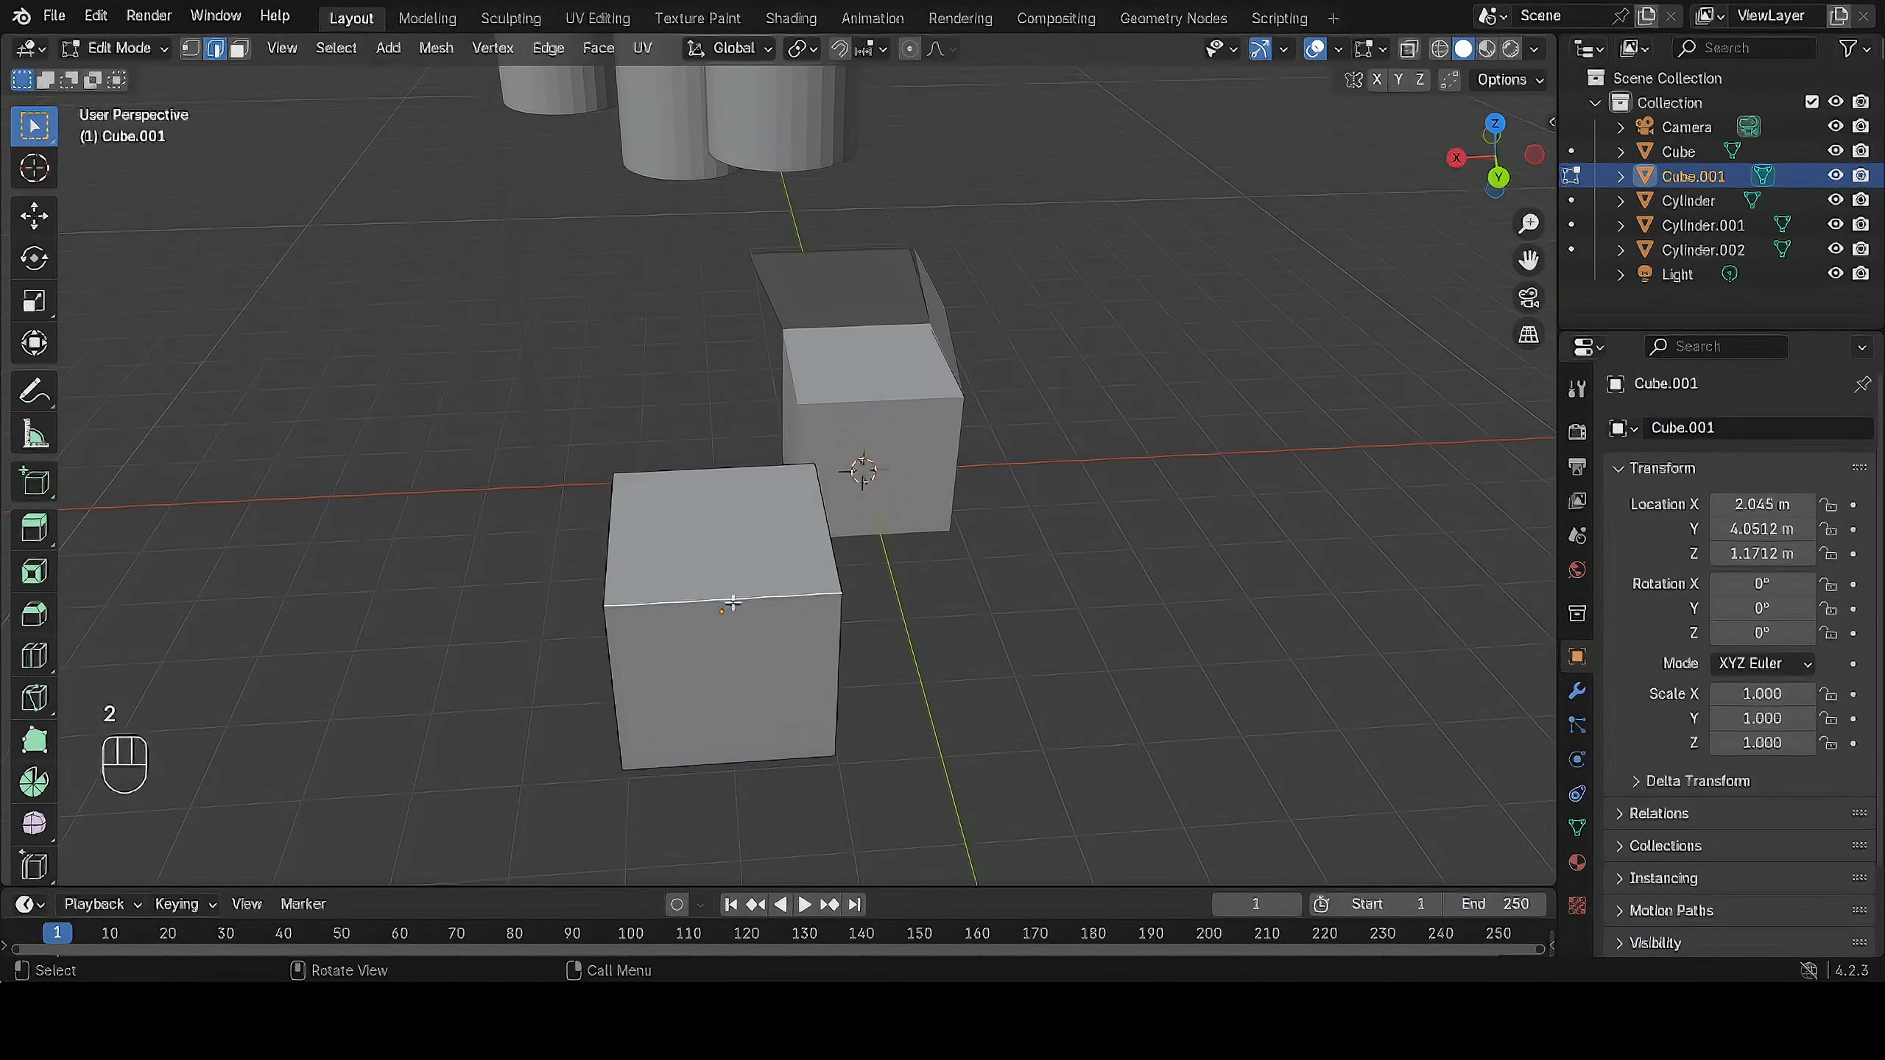
# Pick top edges of the plain cube, then switch to vertex select mode and pick two of its top corner vertices.
pyautogui.click(726, 468)
pyautogui.click(616, 545)
pyautogui.moveTo(786, 532); pyautogui.dragTo(966, 490, button='middle')
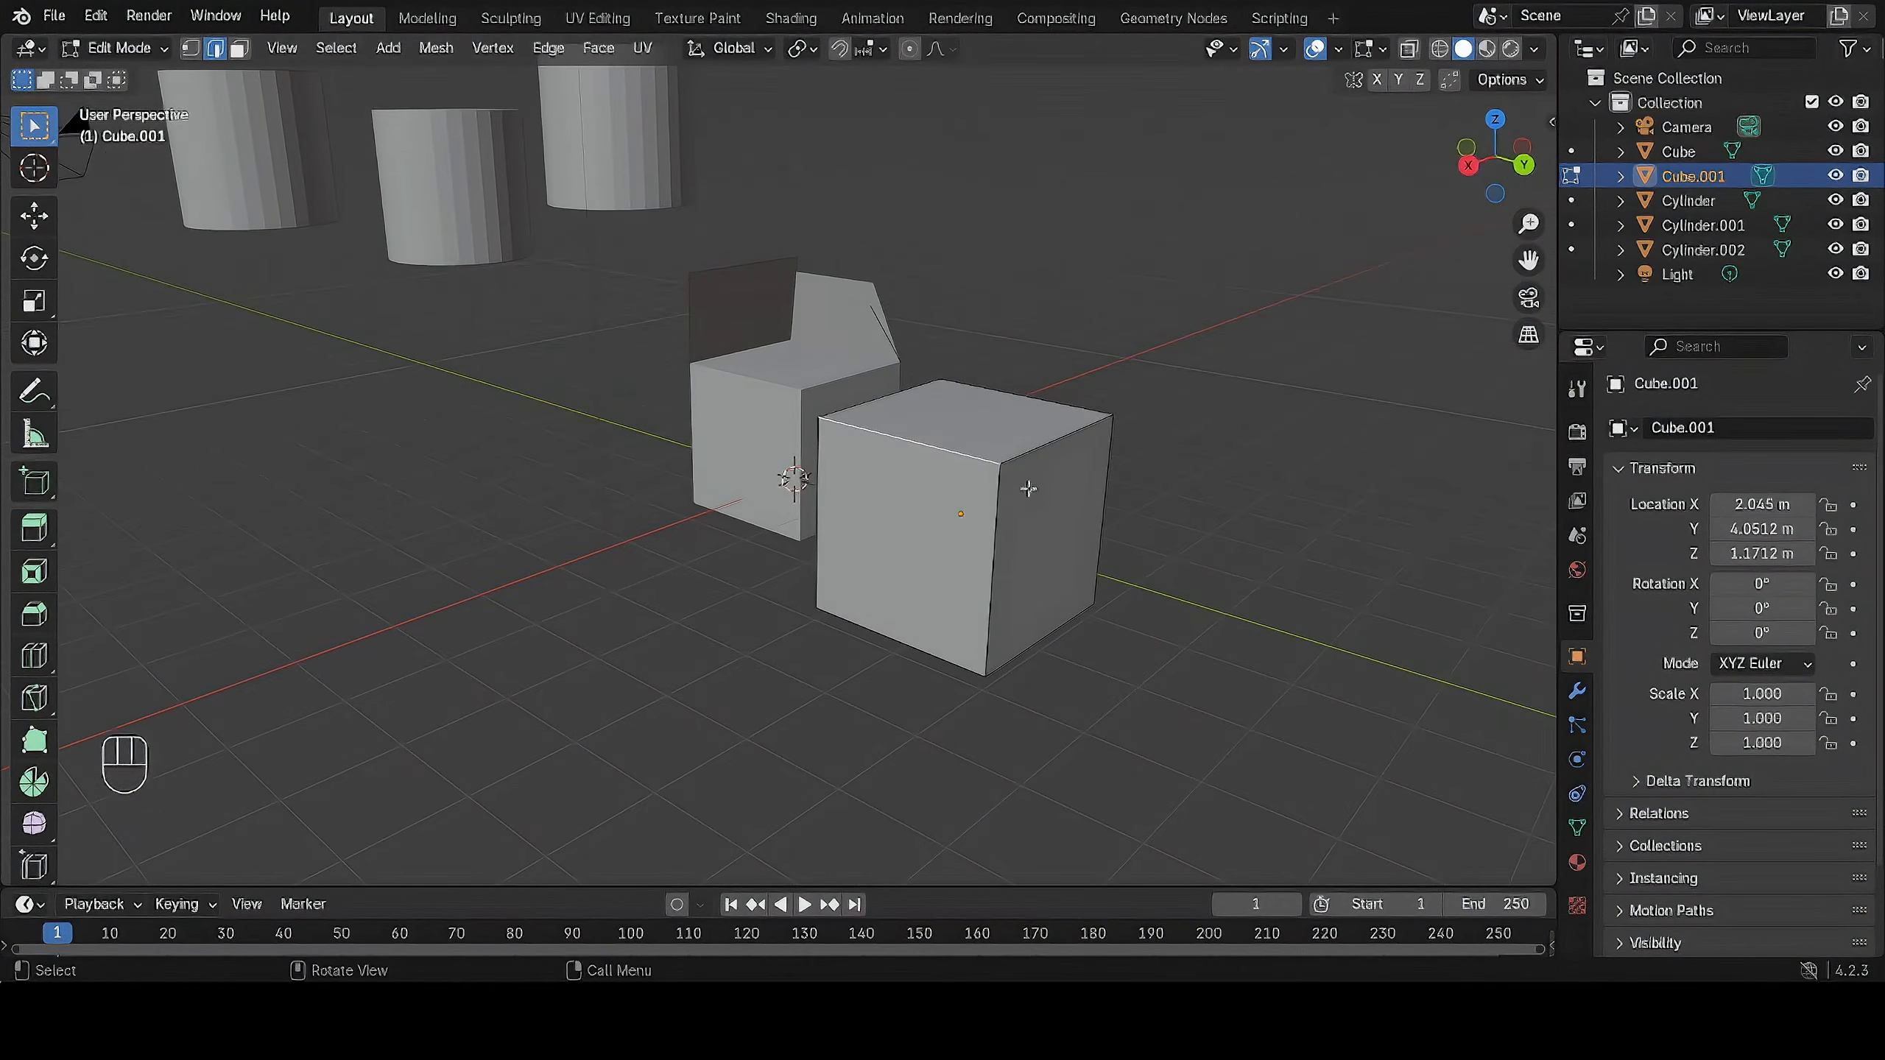
pyautogui.press('1')
pyautogui.click(1108, 416)
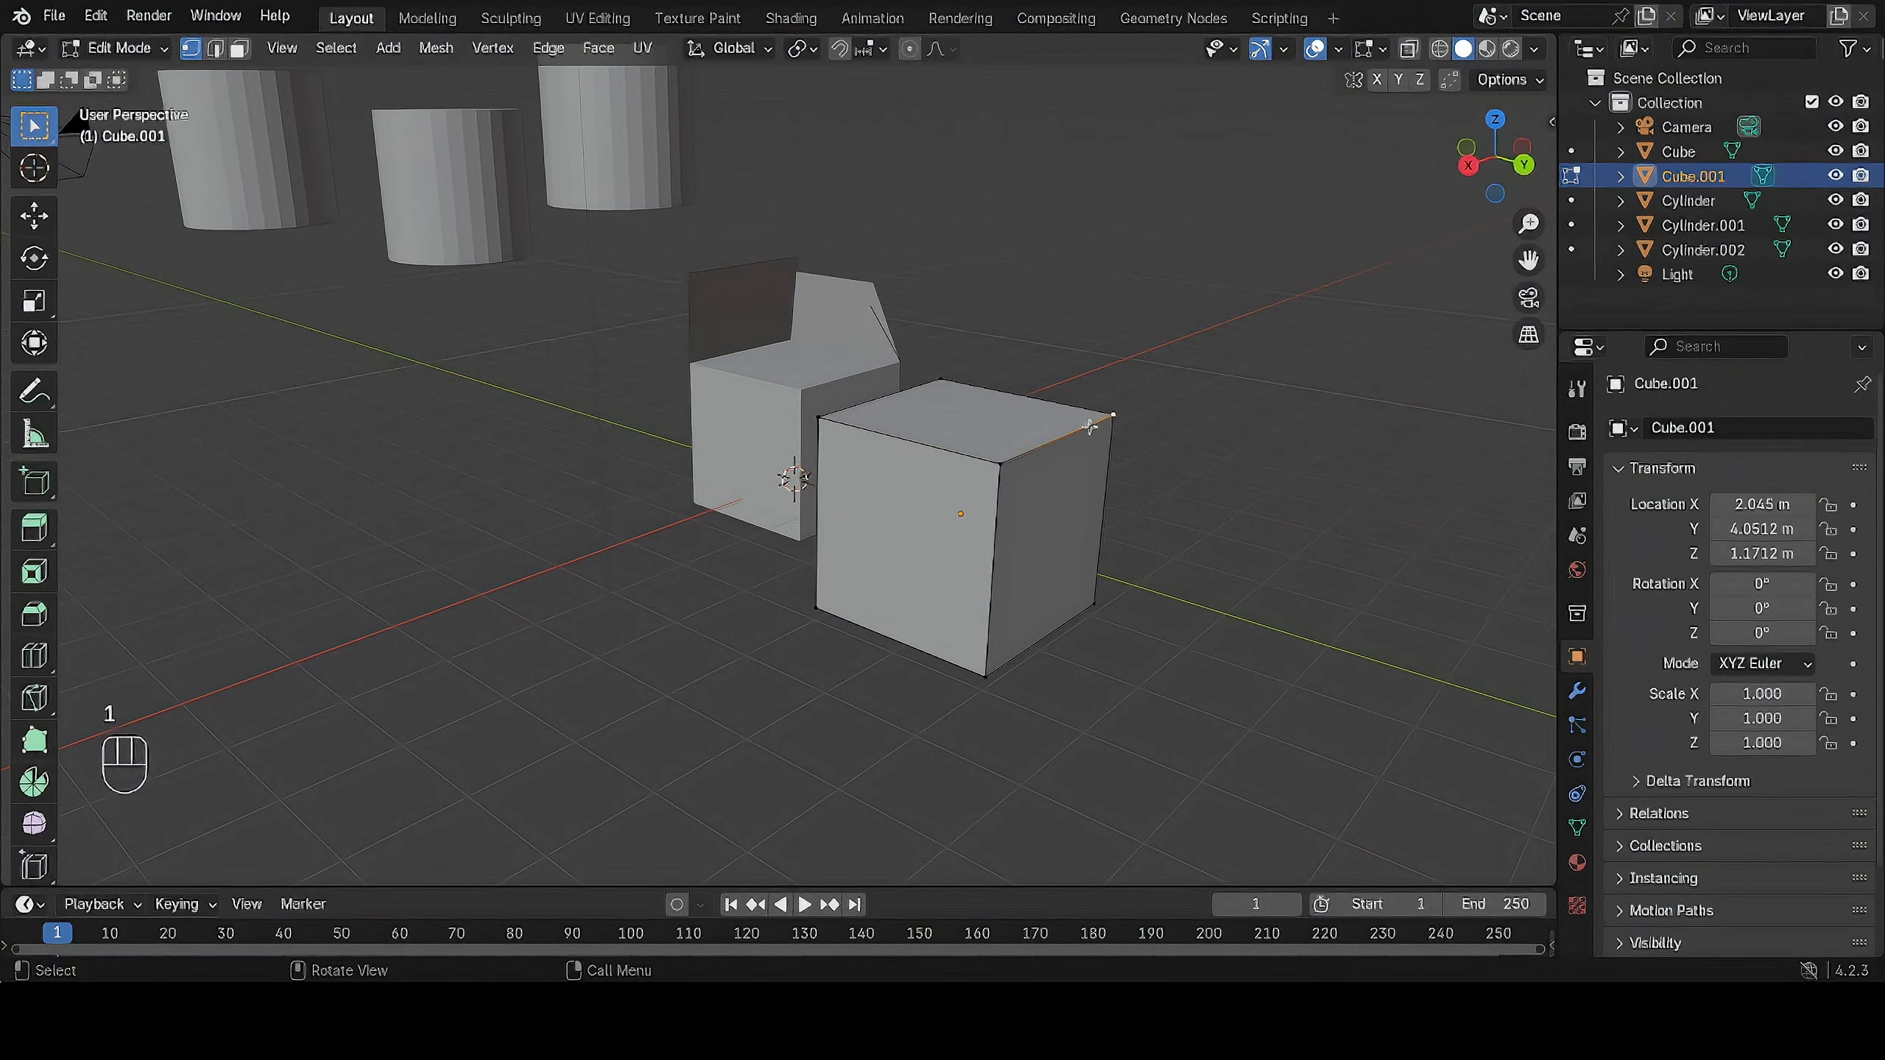
pyautogui.click(939, 382)
# Switch to edge select mode and try to extrude a top edge and the bottom edge below it on the plain cube.
pyautogui.press('2')
pyautogui.press('e')
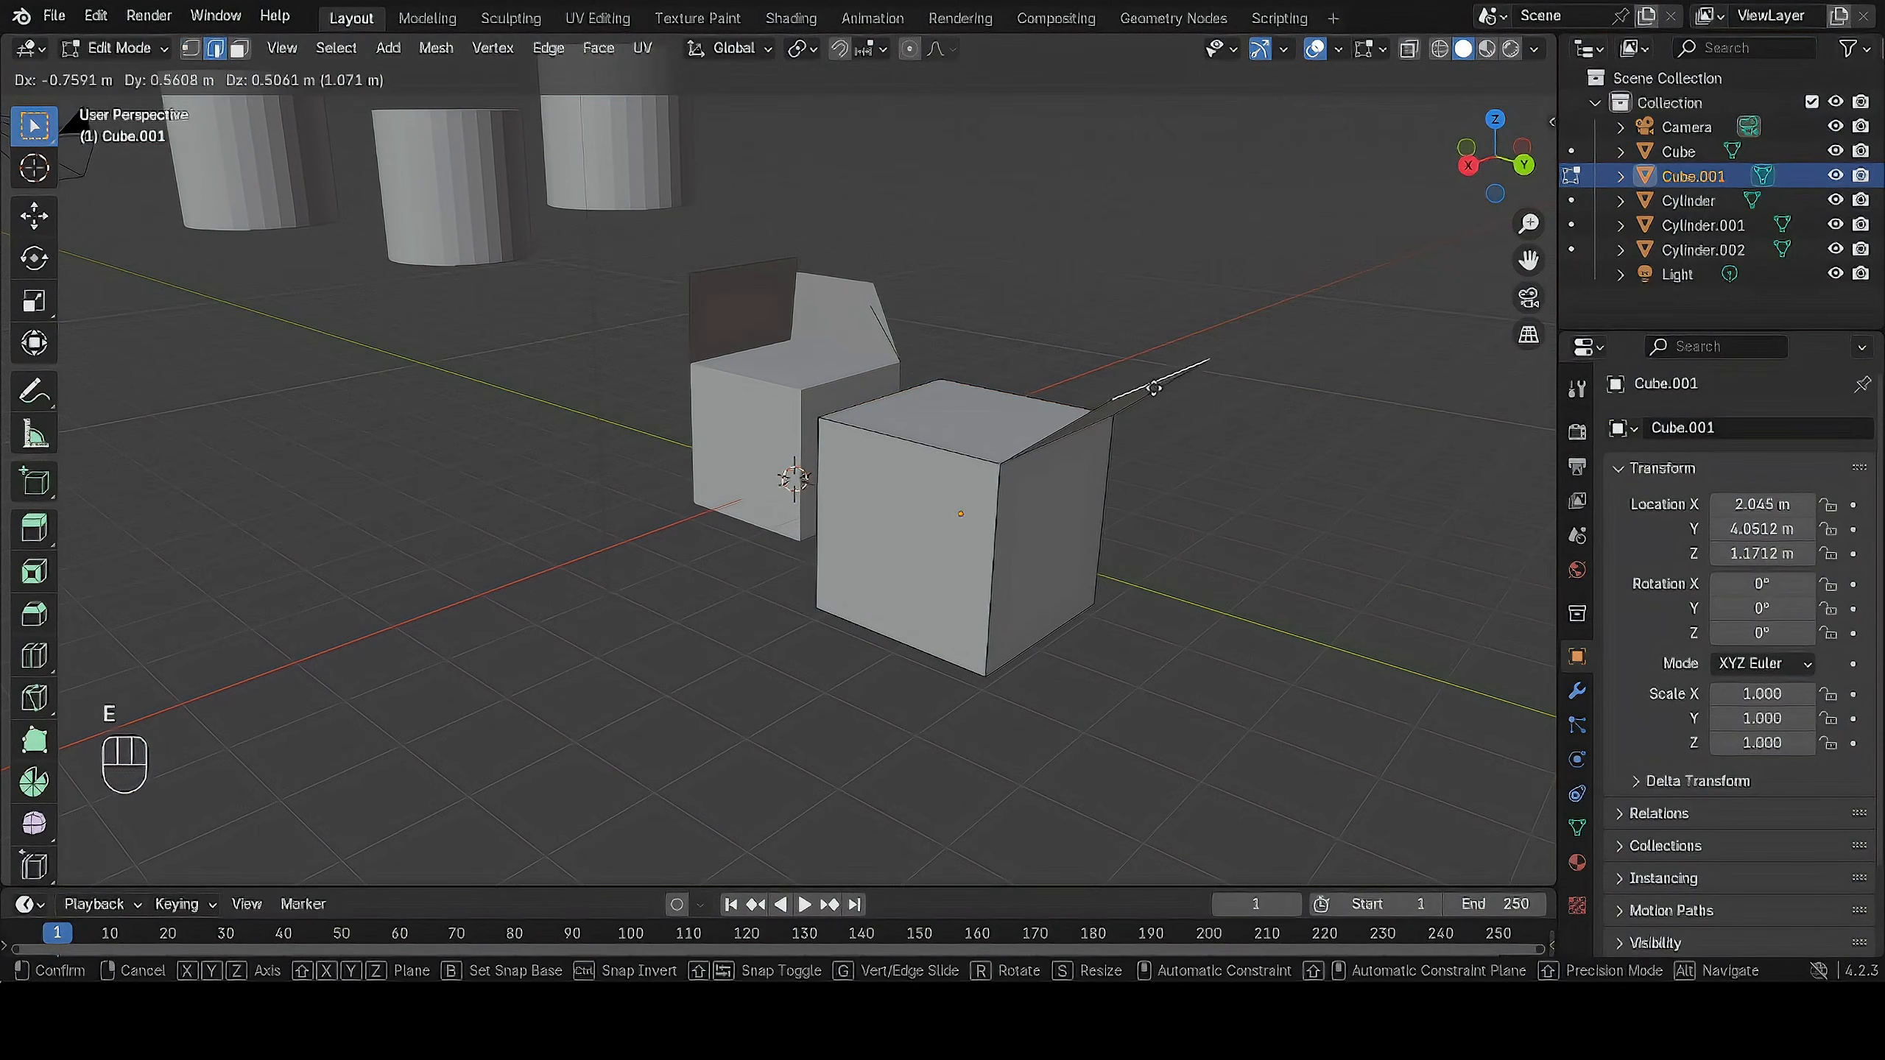
pyautogui.click(1165, 375)
pyautogui.keyDown('shift'); pyautogui.click(1064, 622); pyautogui.keyUp('shift')
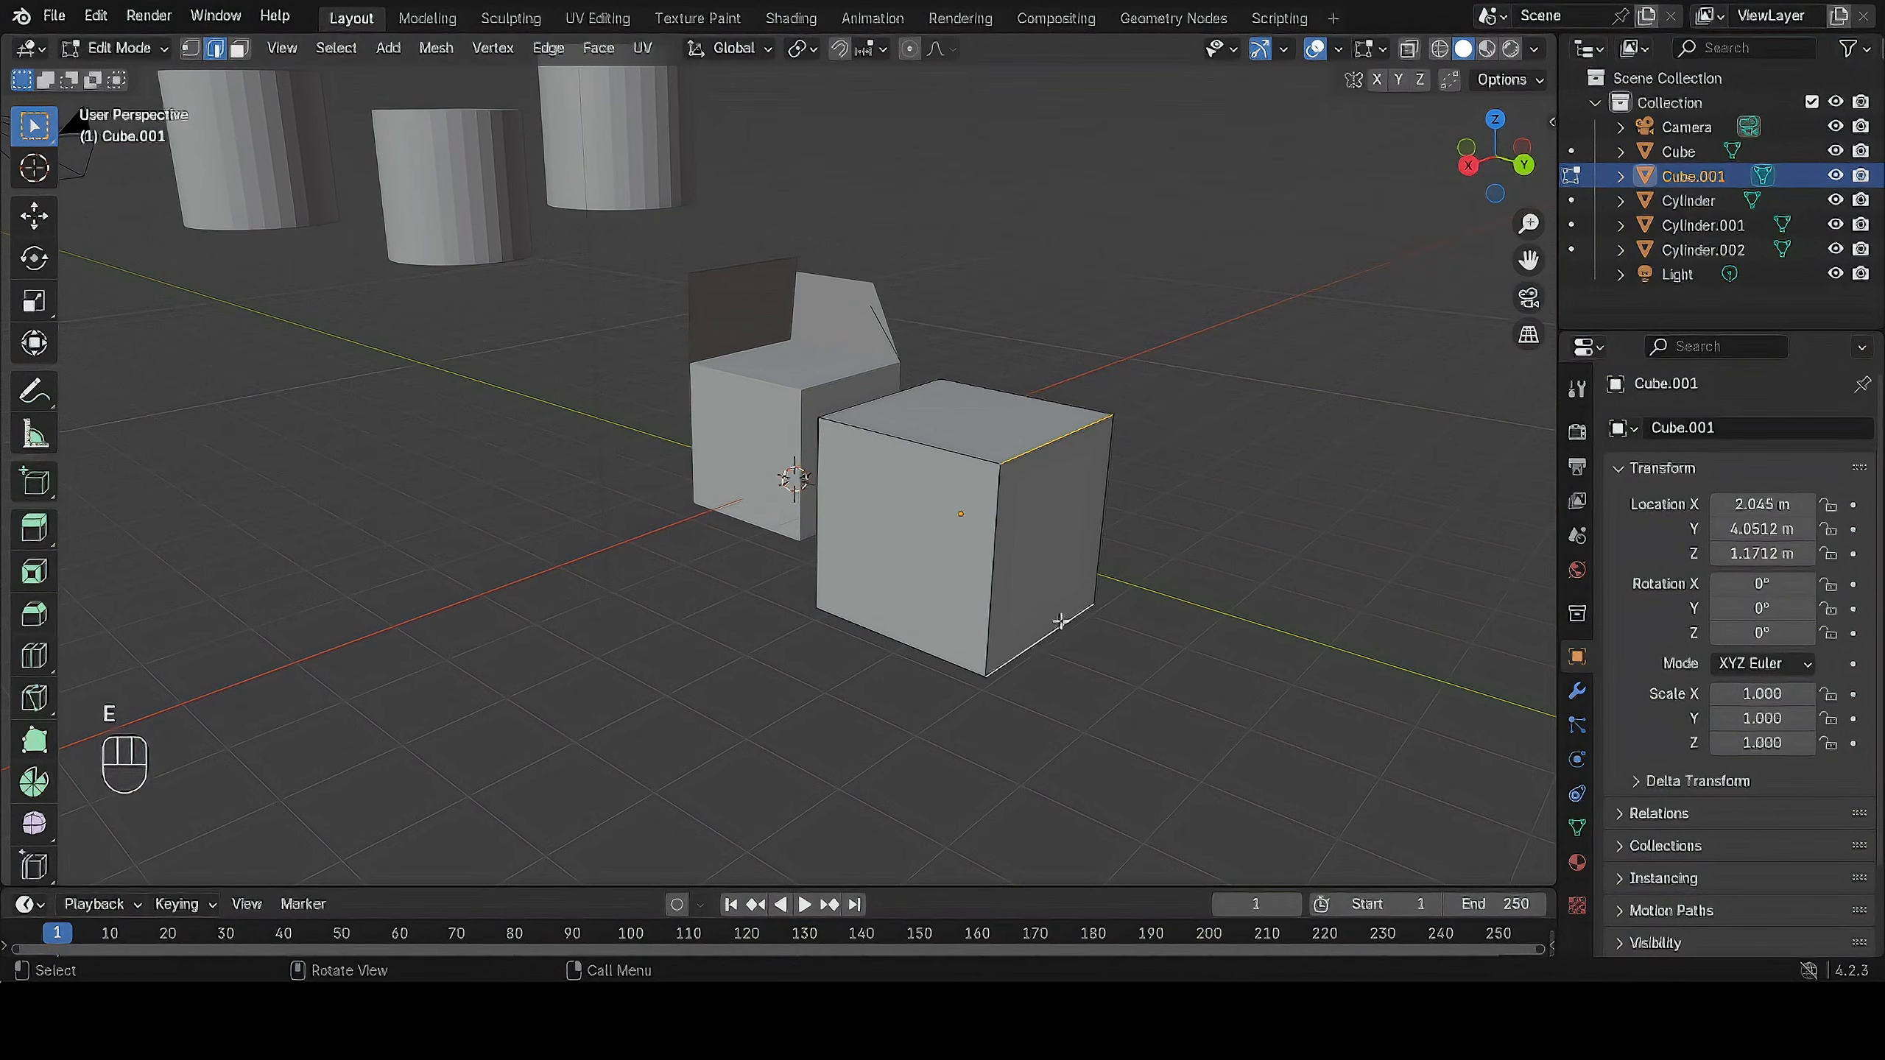
pyautogui.press('e')
pyautogui.rightClick(1249, 434)
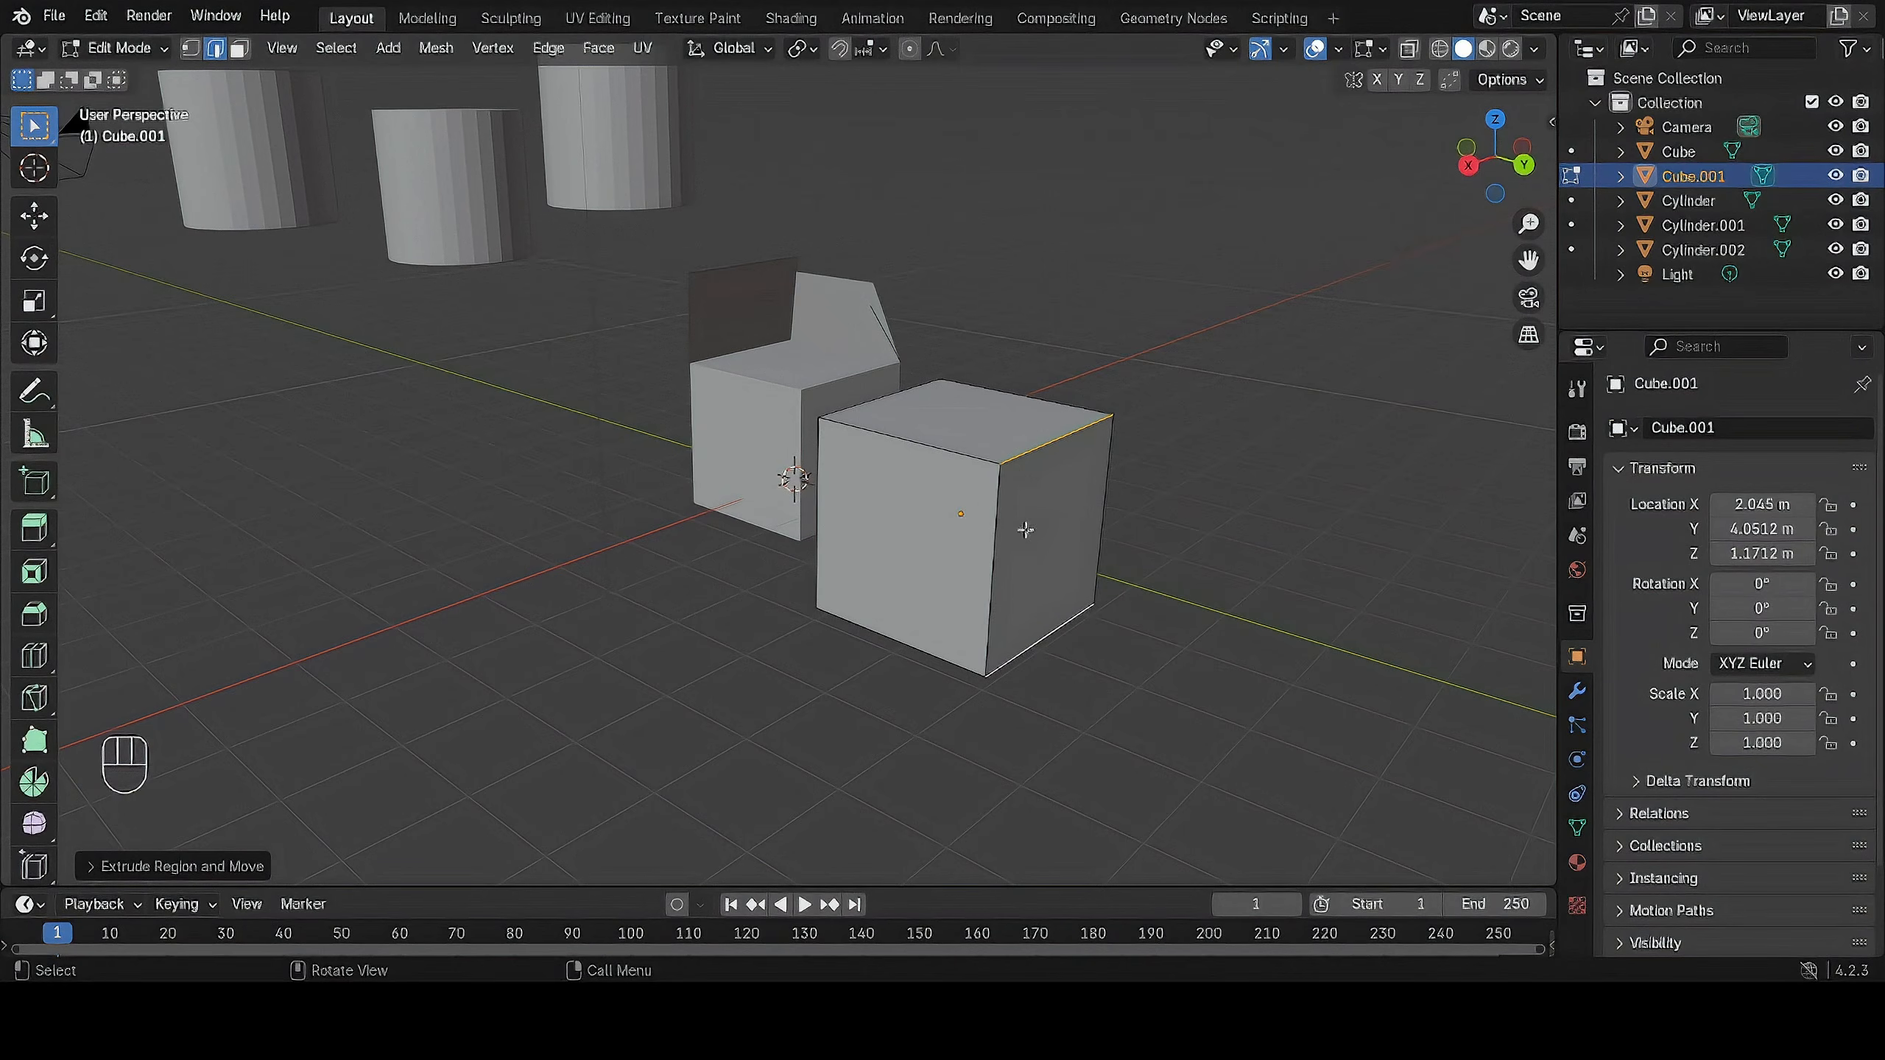
# Pick a vertical edge of the plain cube, then switch to face select mode and select its top face.
pyautogui.keyDown('shift'); pyautogui.click(999, 545); pyautogui.keyUp('shift')
pyautogui.moveTo(1233, 459); pyautogui.dragTo(922, 421, button='middle')
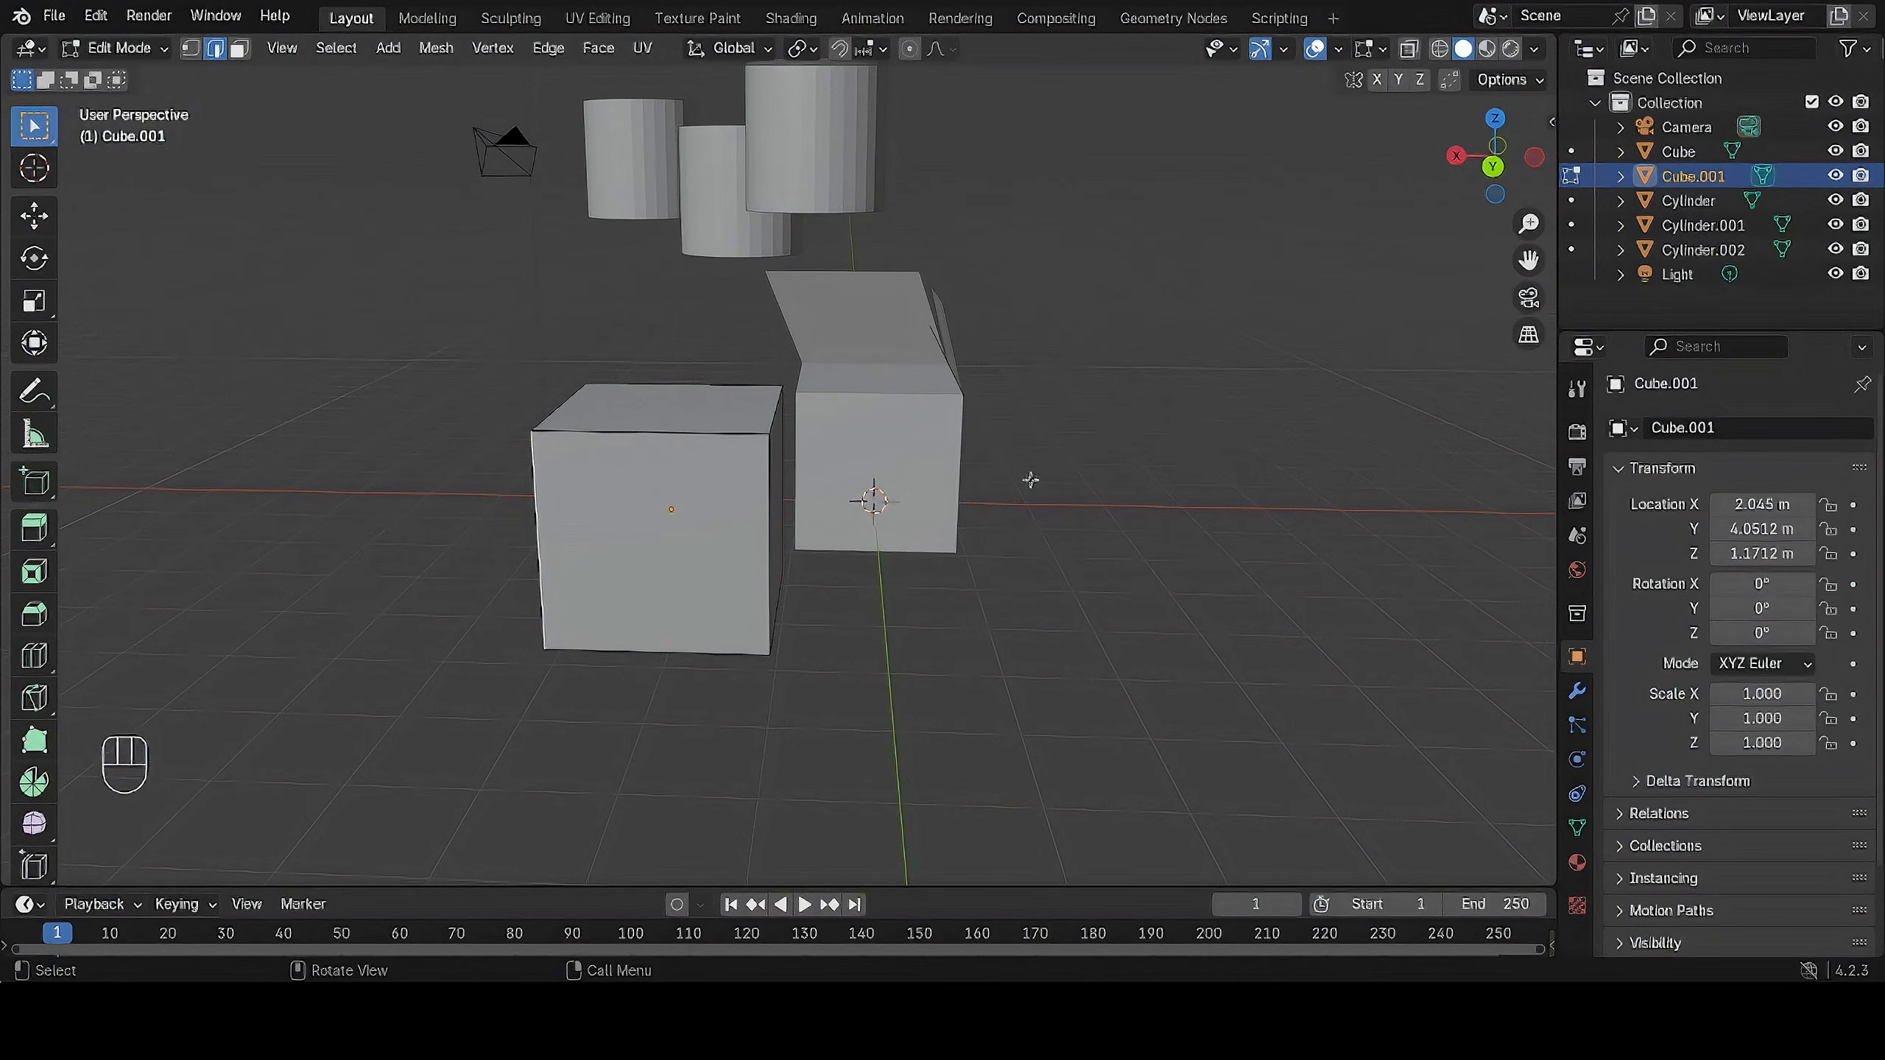
pyautogui.press('3')
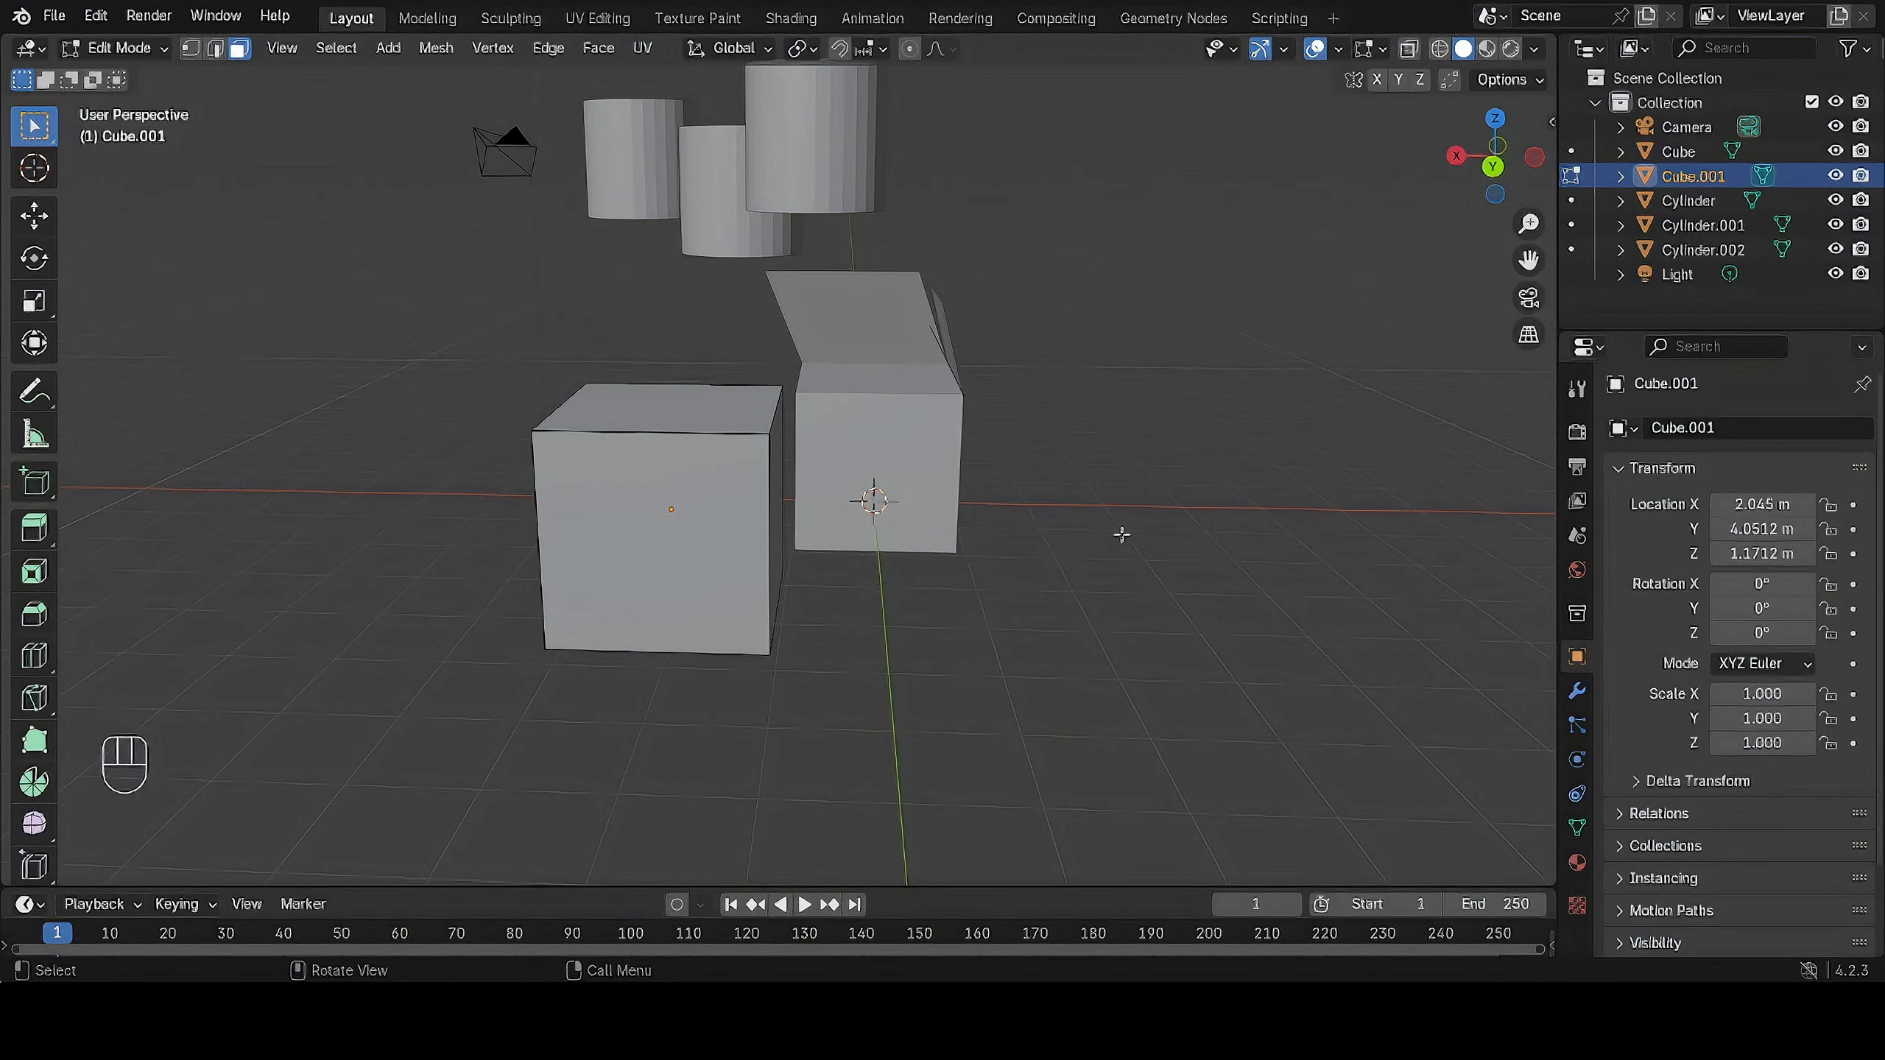
pyautogui.click(719, 424)
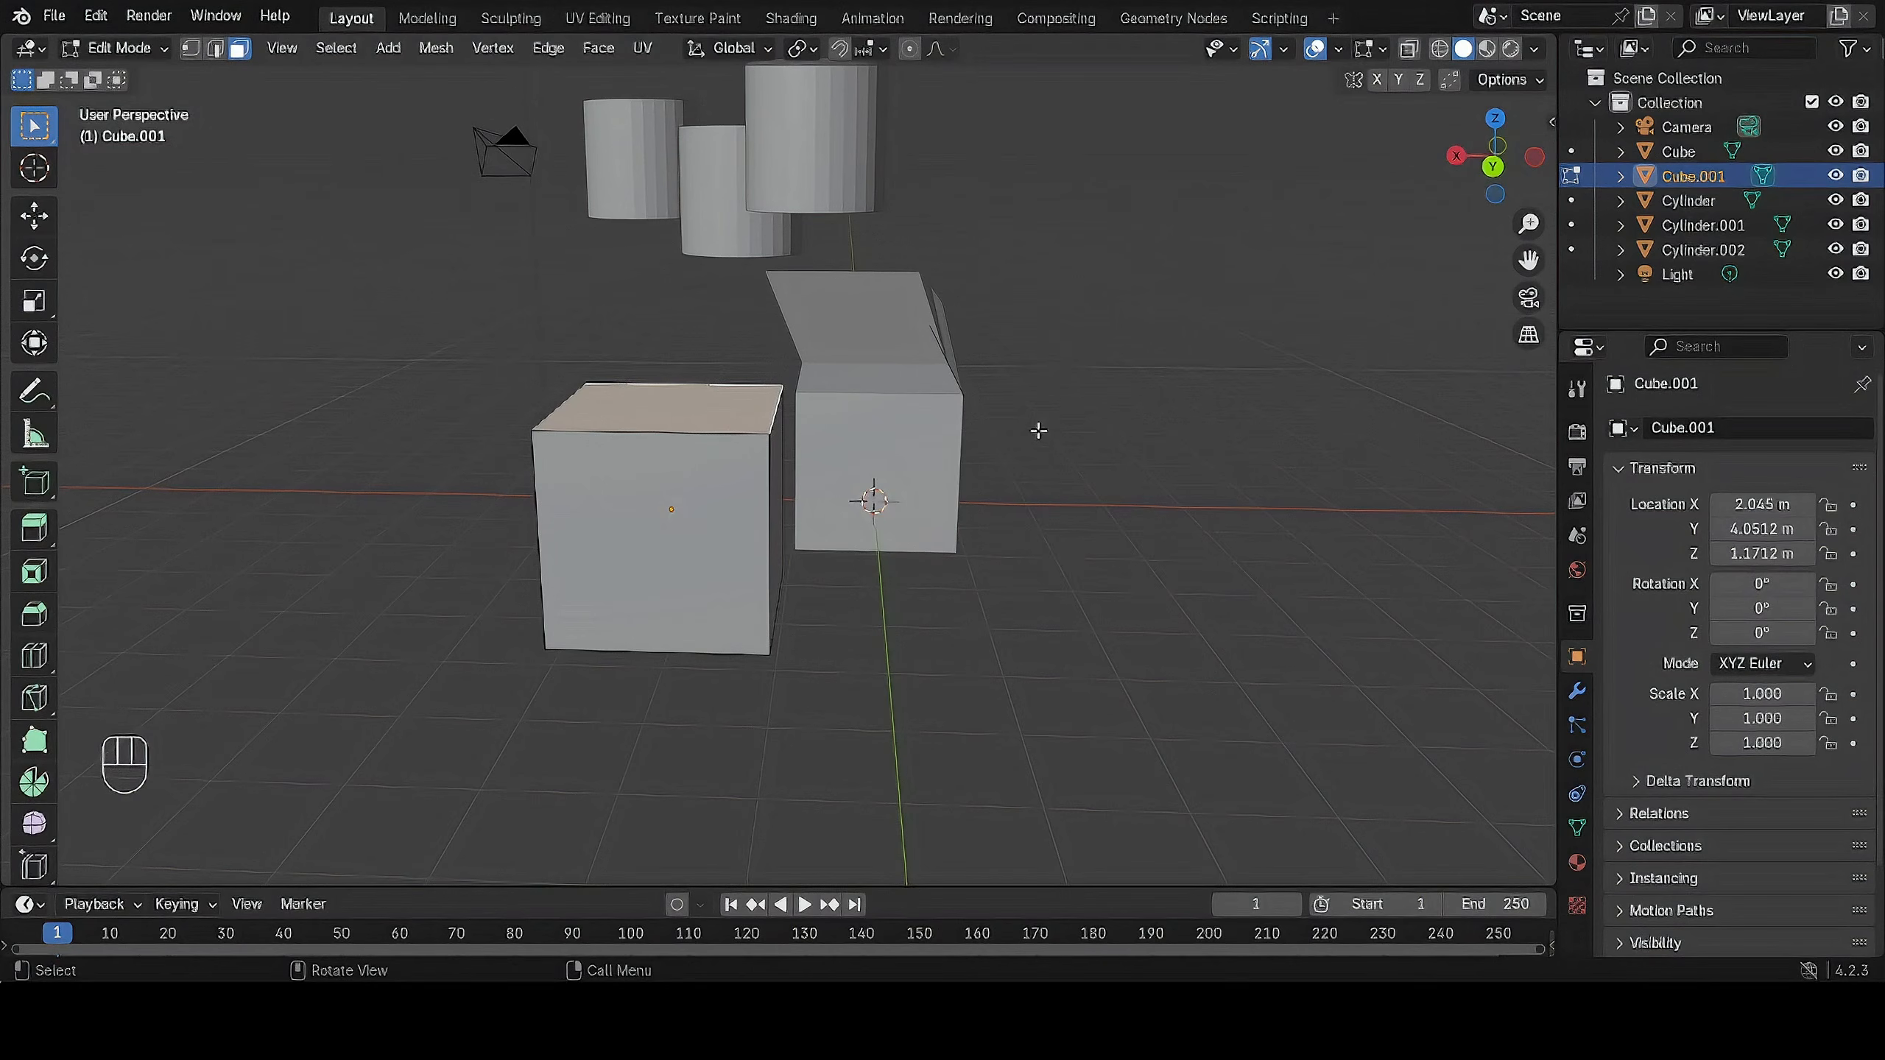
pyautogui.moveTo(1039, 429); pyautogui.dragTo(1175, 444, button='middle')
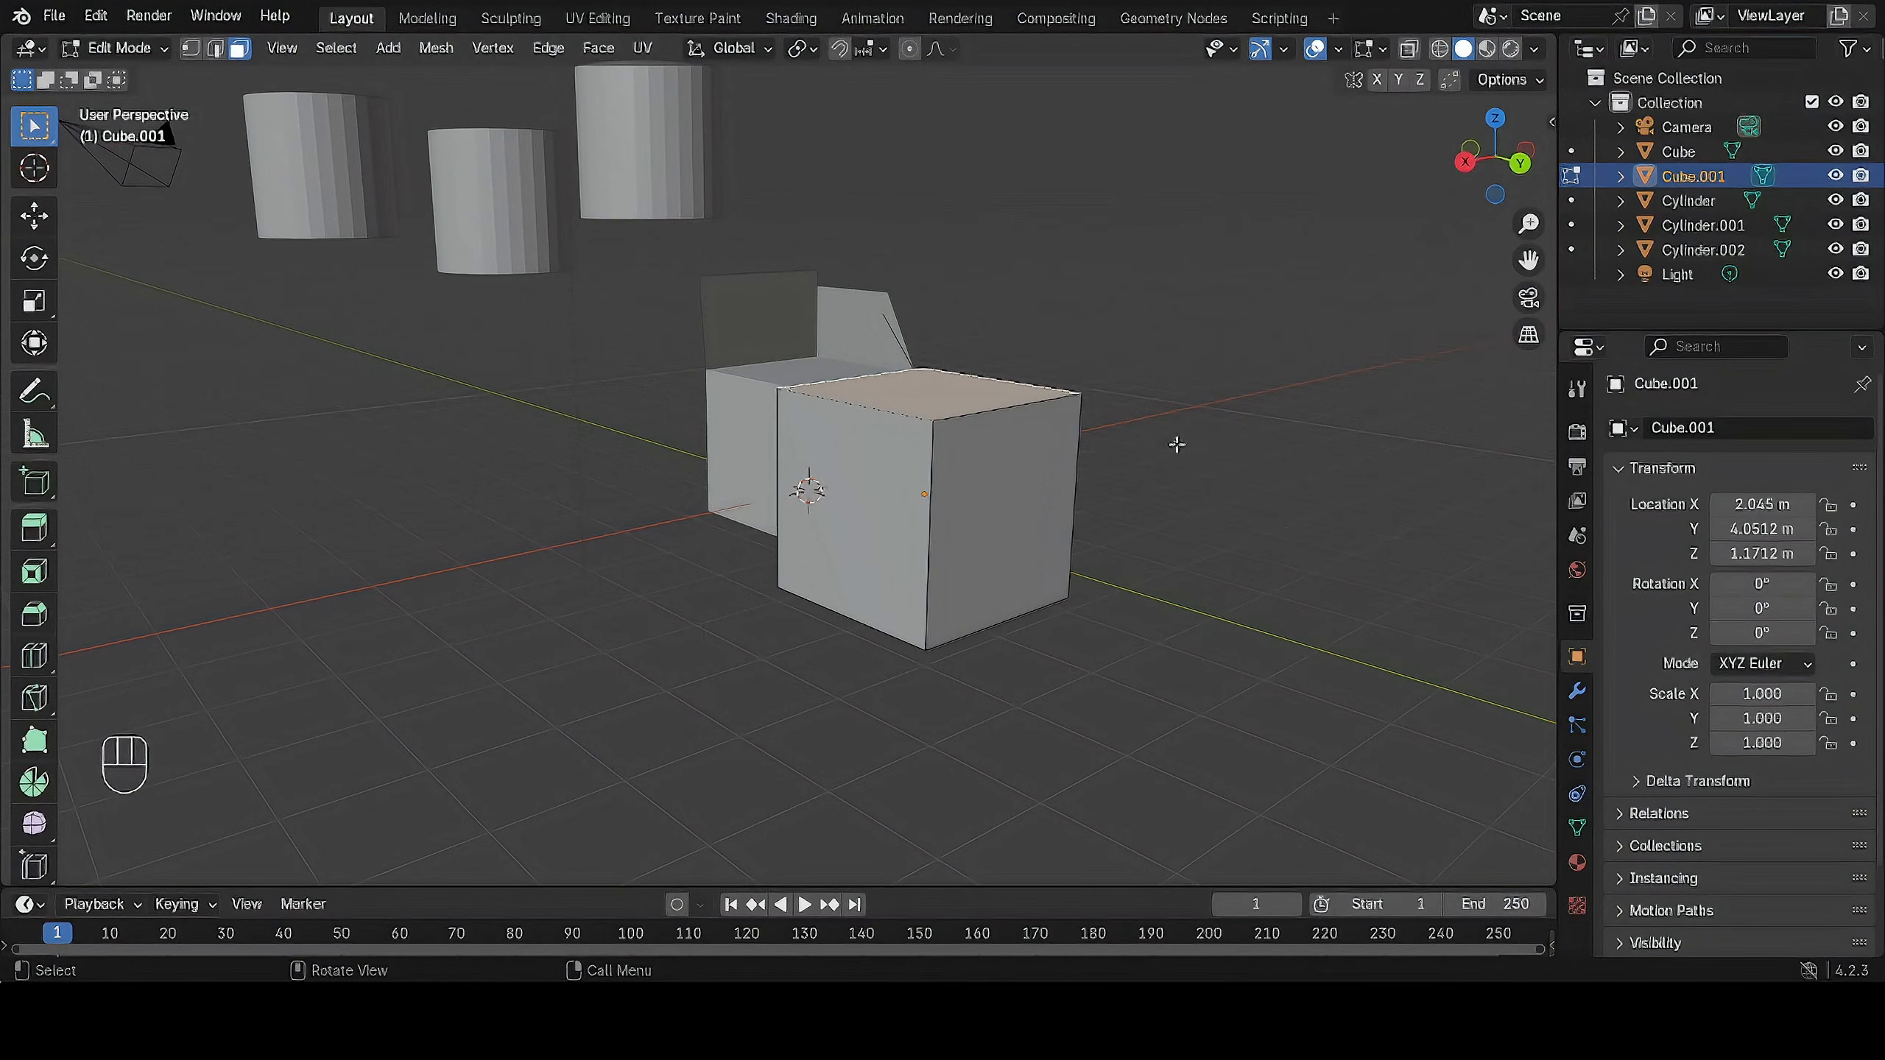
pyautogui.press('F4')
pyautogui.moveTo(1128, 526); pyautogui.dragTo(1148, 562, button='middle')
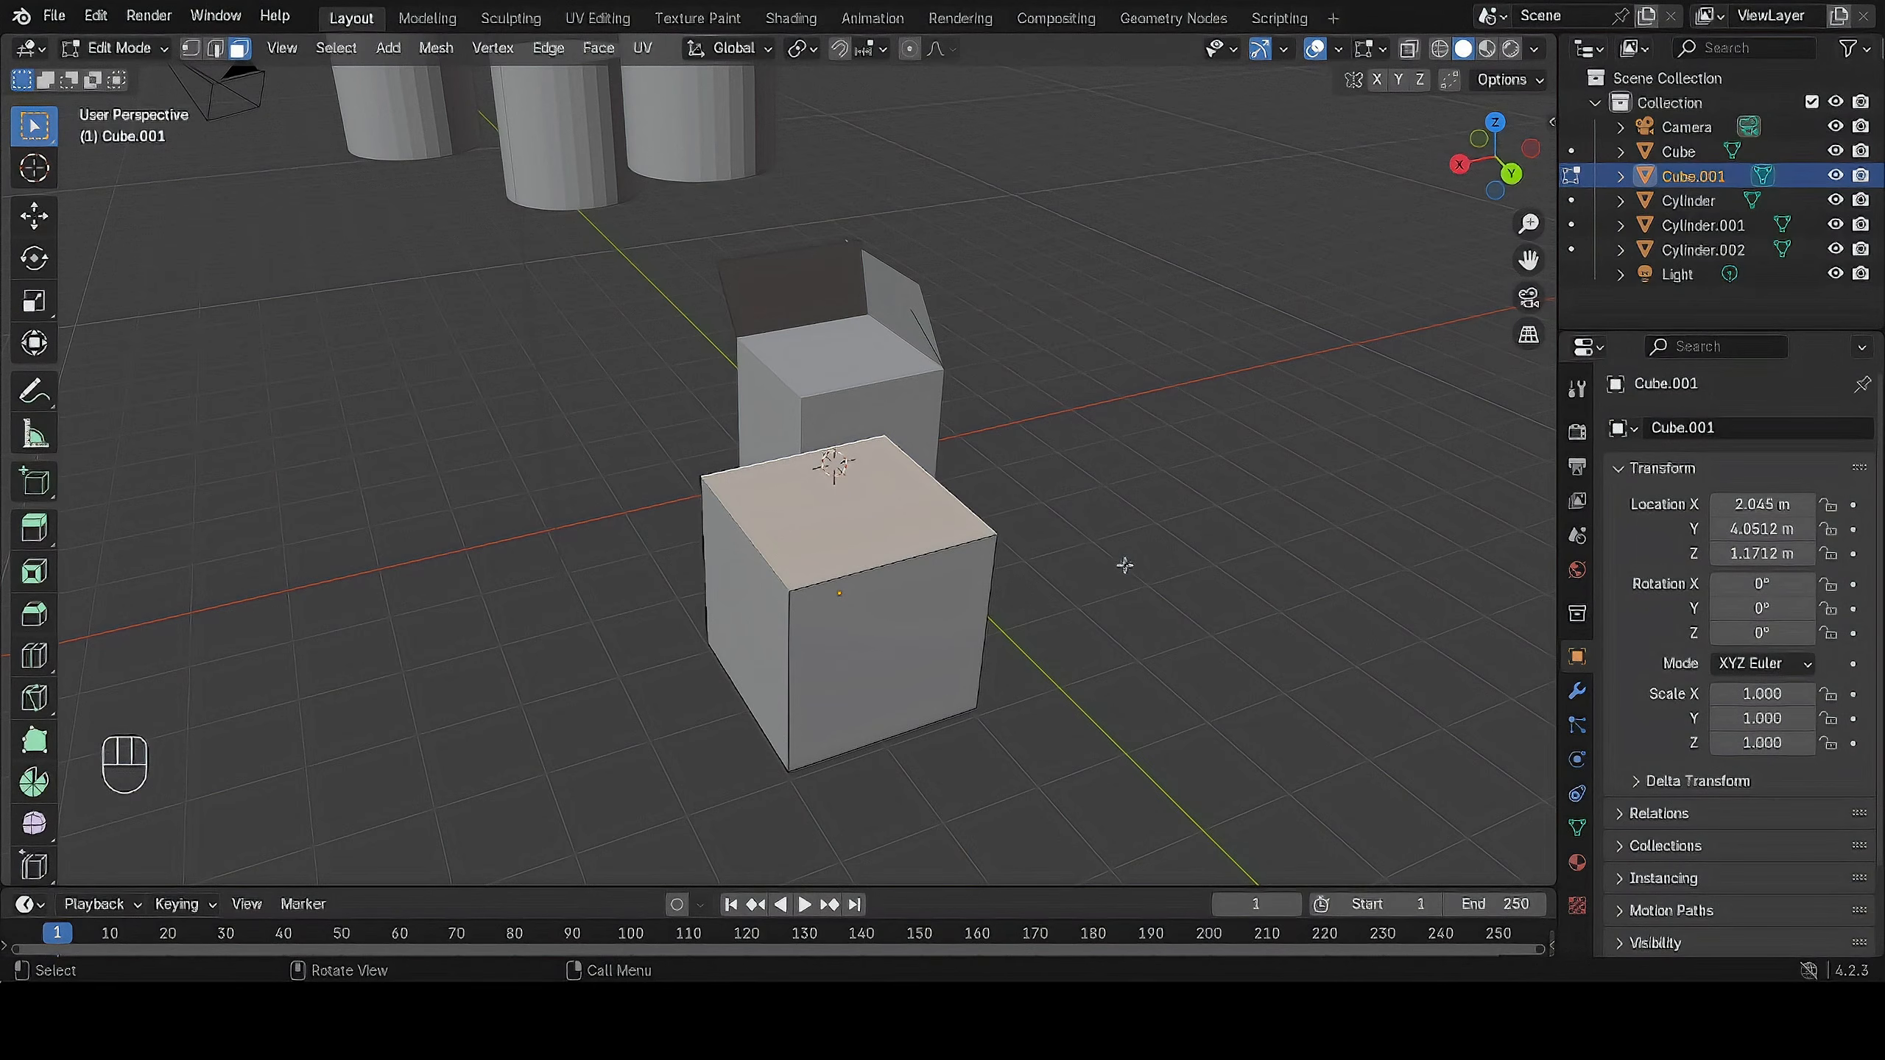
# Activate the Cursor tool and reposition the 3D cursor in empty space well beyond the cylinders.
pyautogui.click(34, 168)
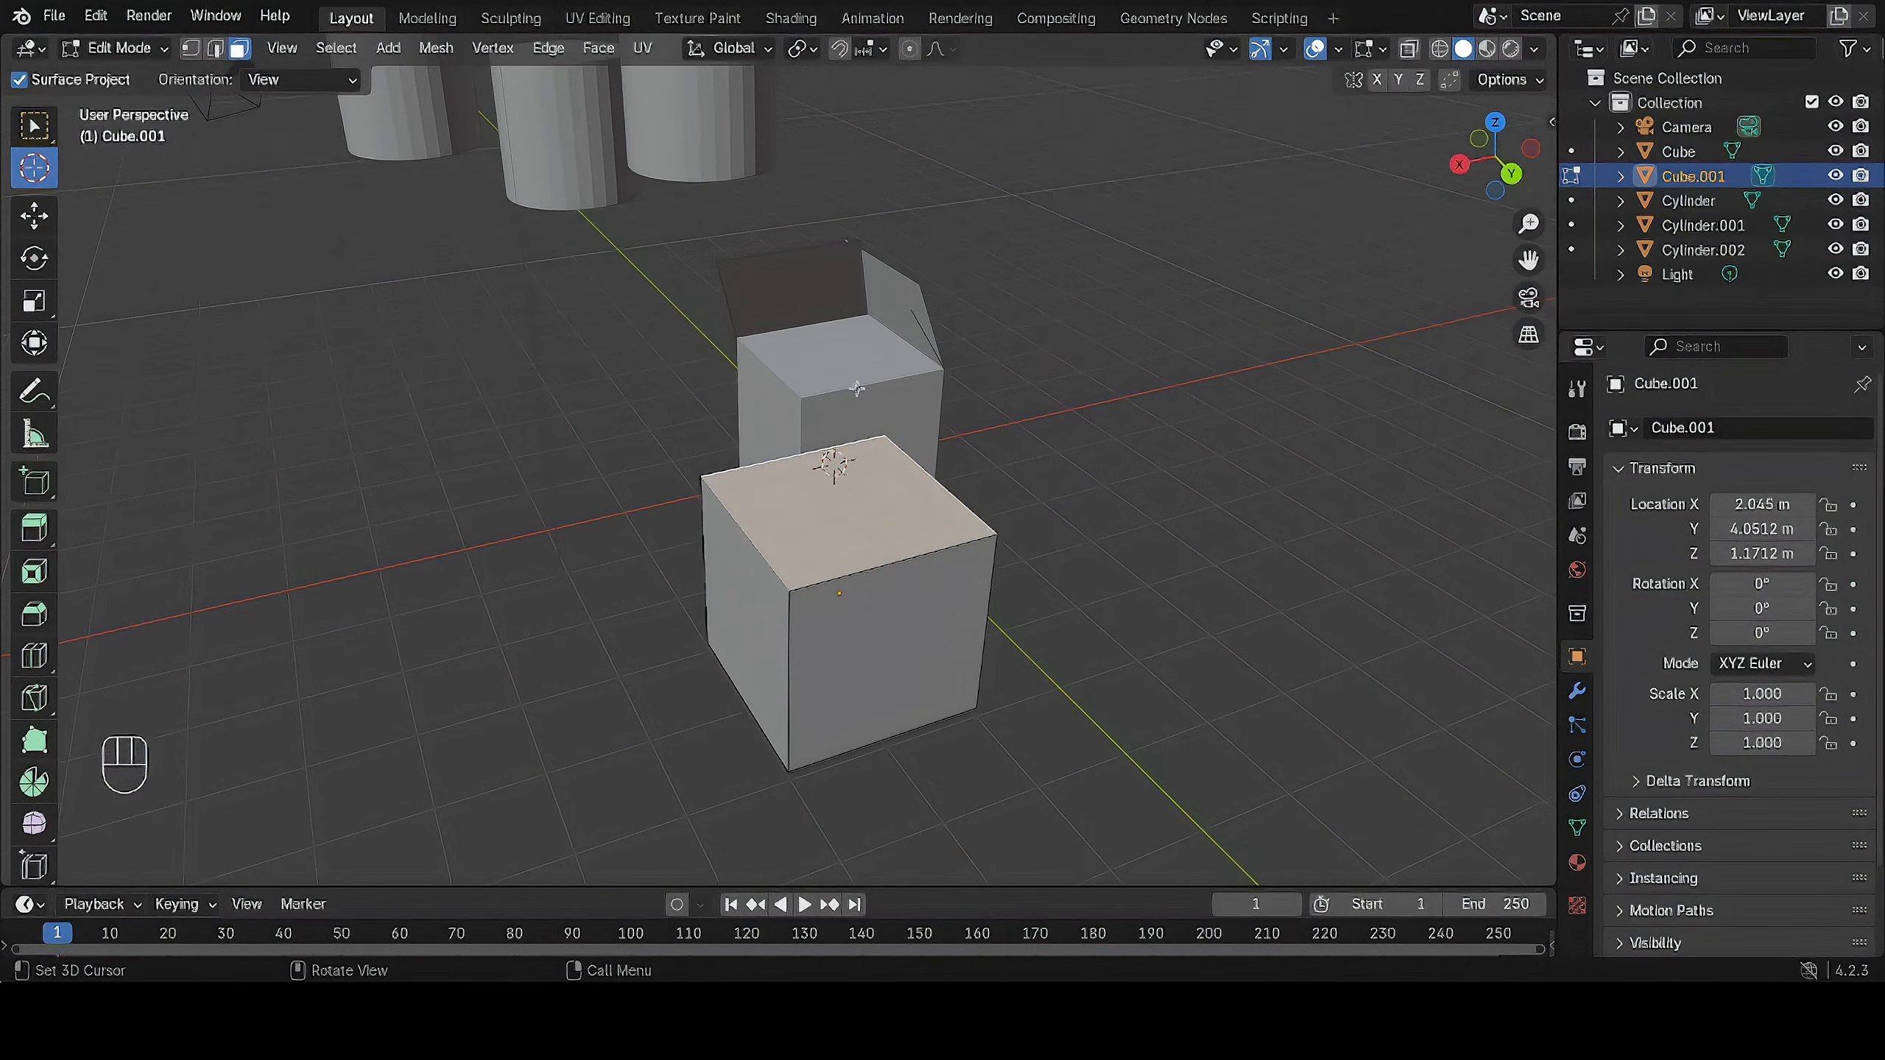
pyautogui.moveTo(1136, 690); pyautogui.dragTo(470, 357)
pyautogui.scroll(2, 509, 391)
pyautogui.scroll(-2, 394, 358)
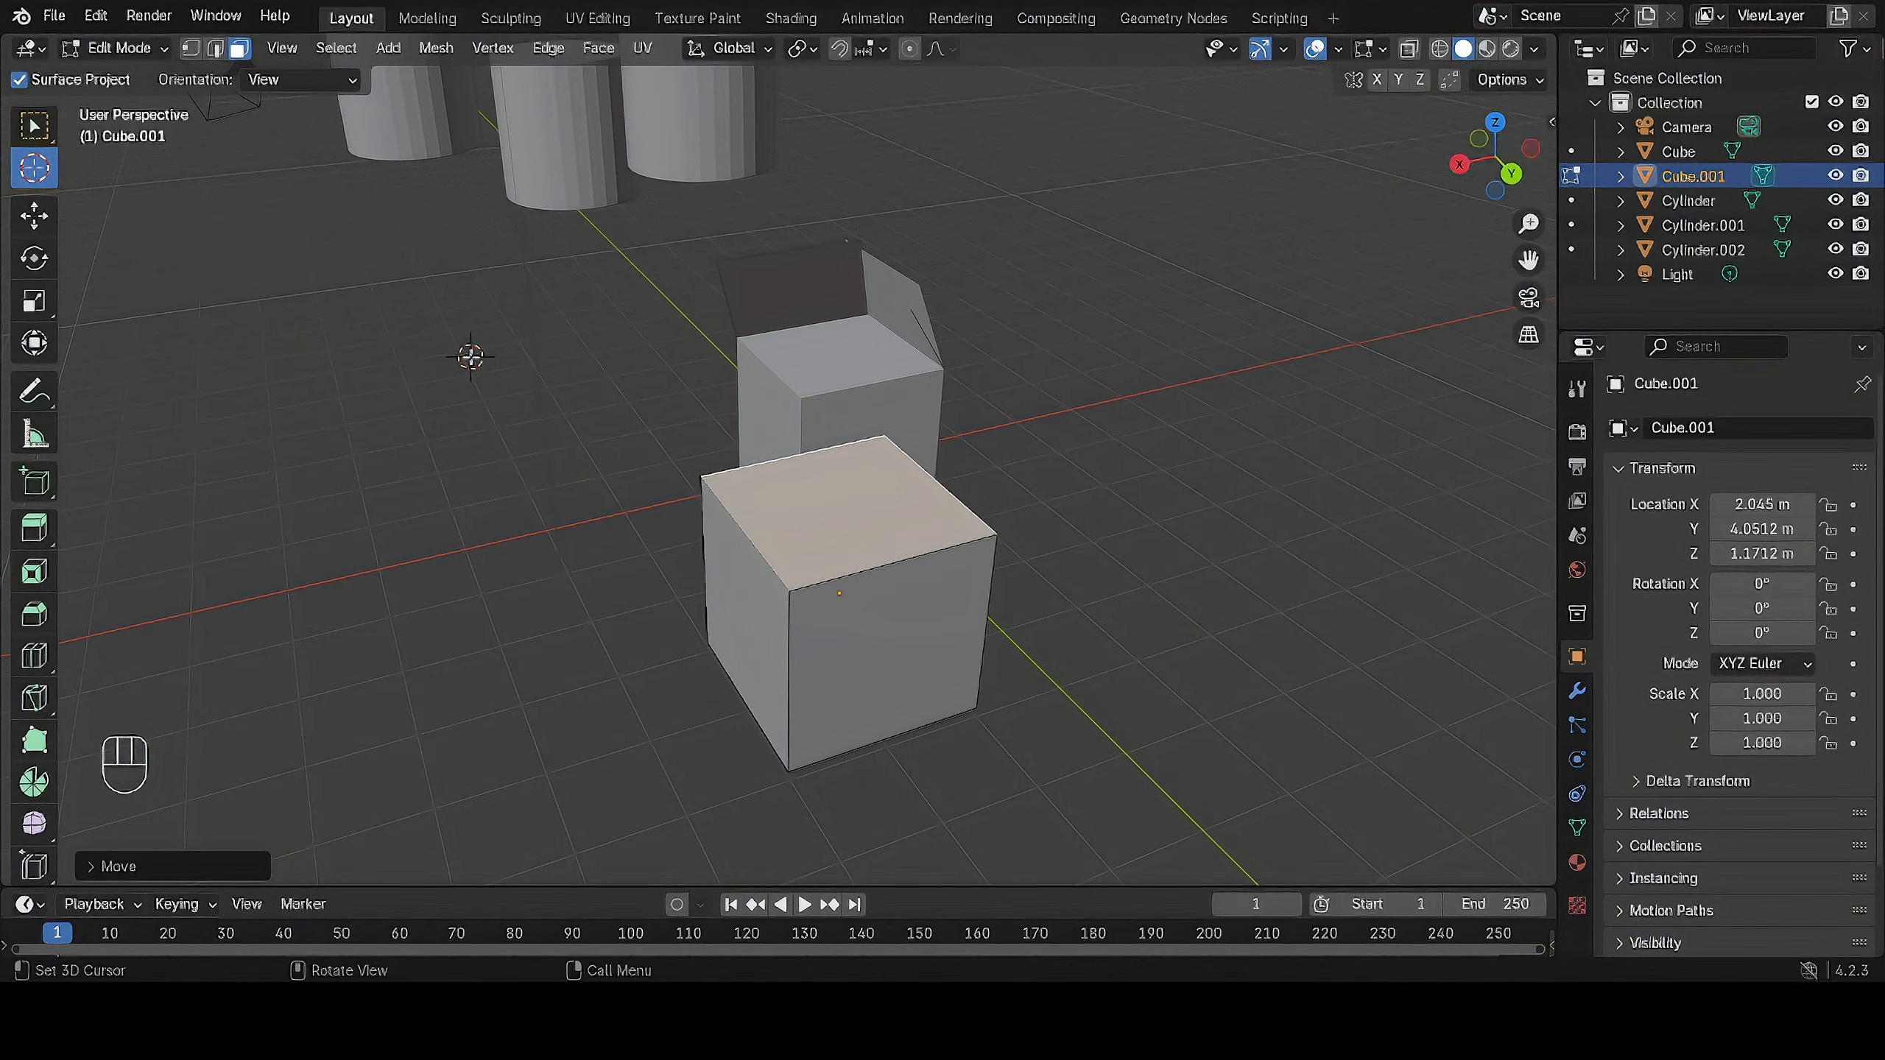
pyautogui.moveTo(490, 407); pyautogui.dragTo(622, 405, button='middle')
pyautogui.scroll(-5, 622, 405)
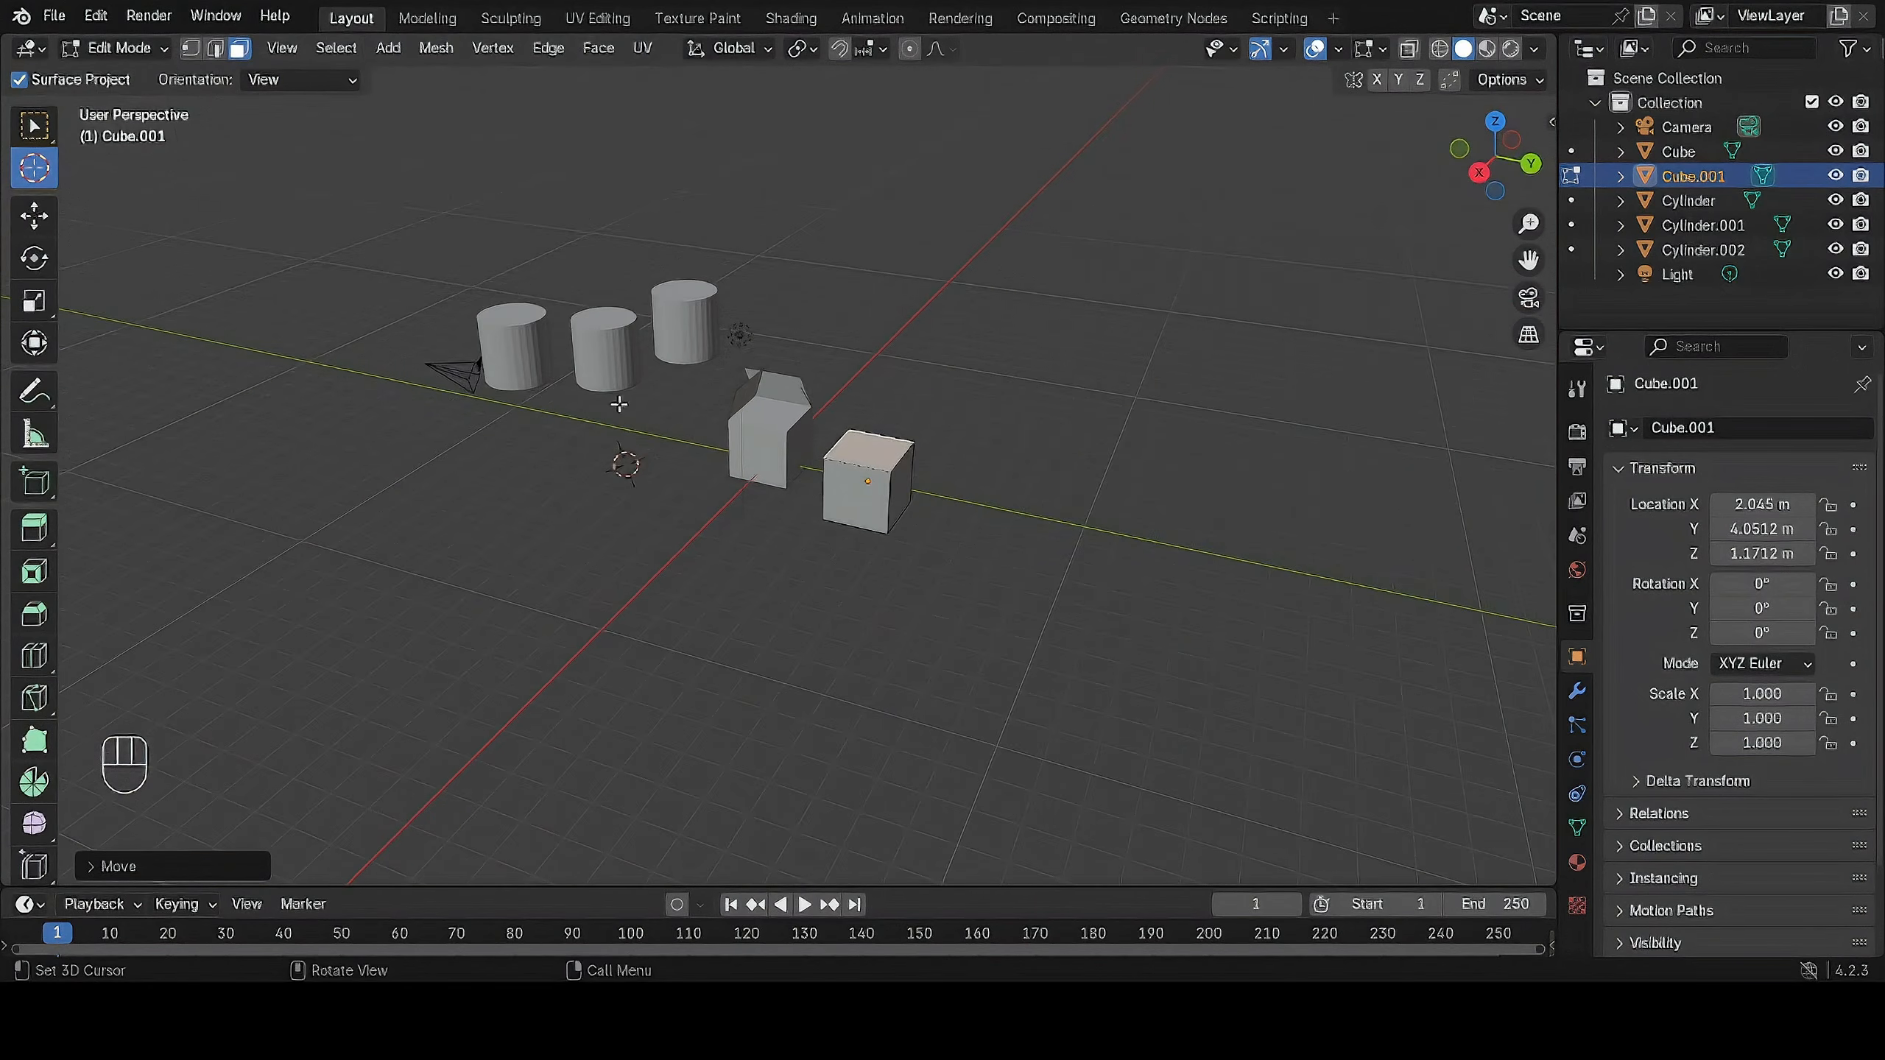
pyautogui.moveTo(596, 466); pyautogui.dragTo(237, 413)
pyautogui.keyDown('shift'); pyautogui.moveTo(448, 451); pyautogui.dragTo(855, 423, button='middle'); pyautogui.keyUp('shift')
pyautogui.scroll(4, 773, 421)
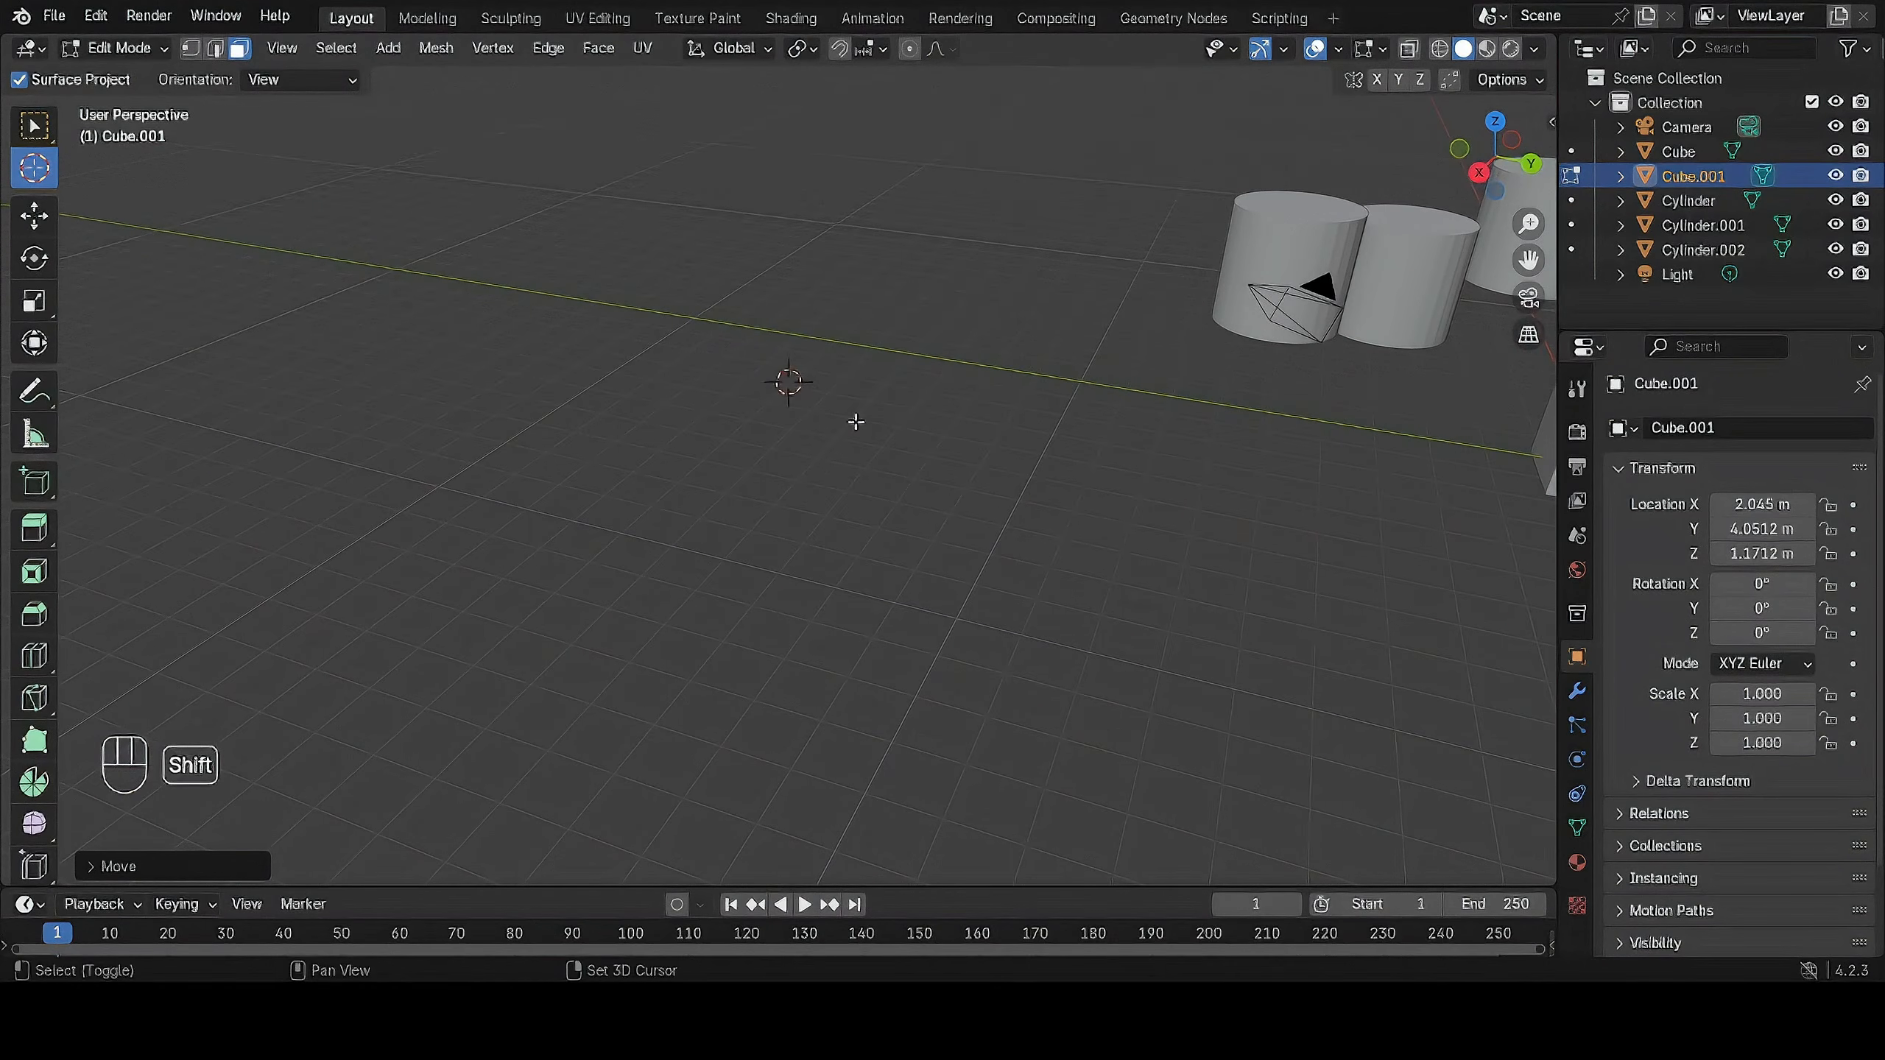
# Add a cube at the 3D cursor as part of the edited mesh and return to Object Mode.
pyautogui.hotkey('shift', 'a')
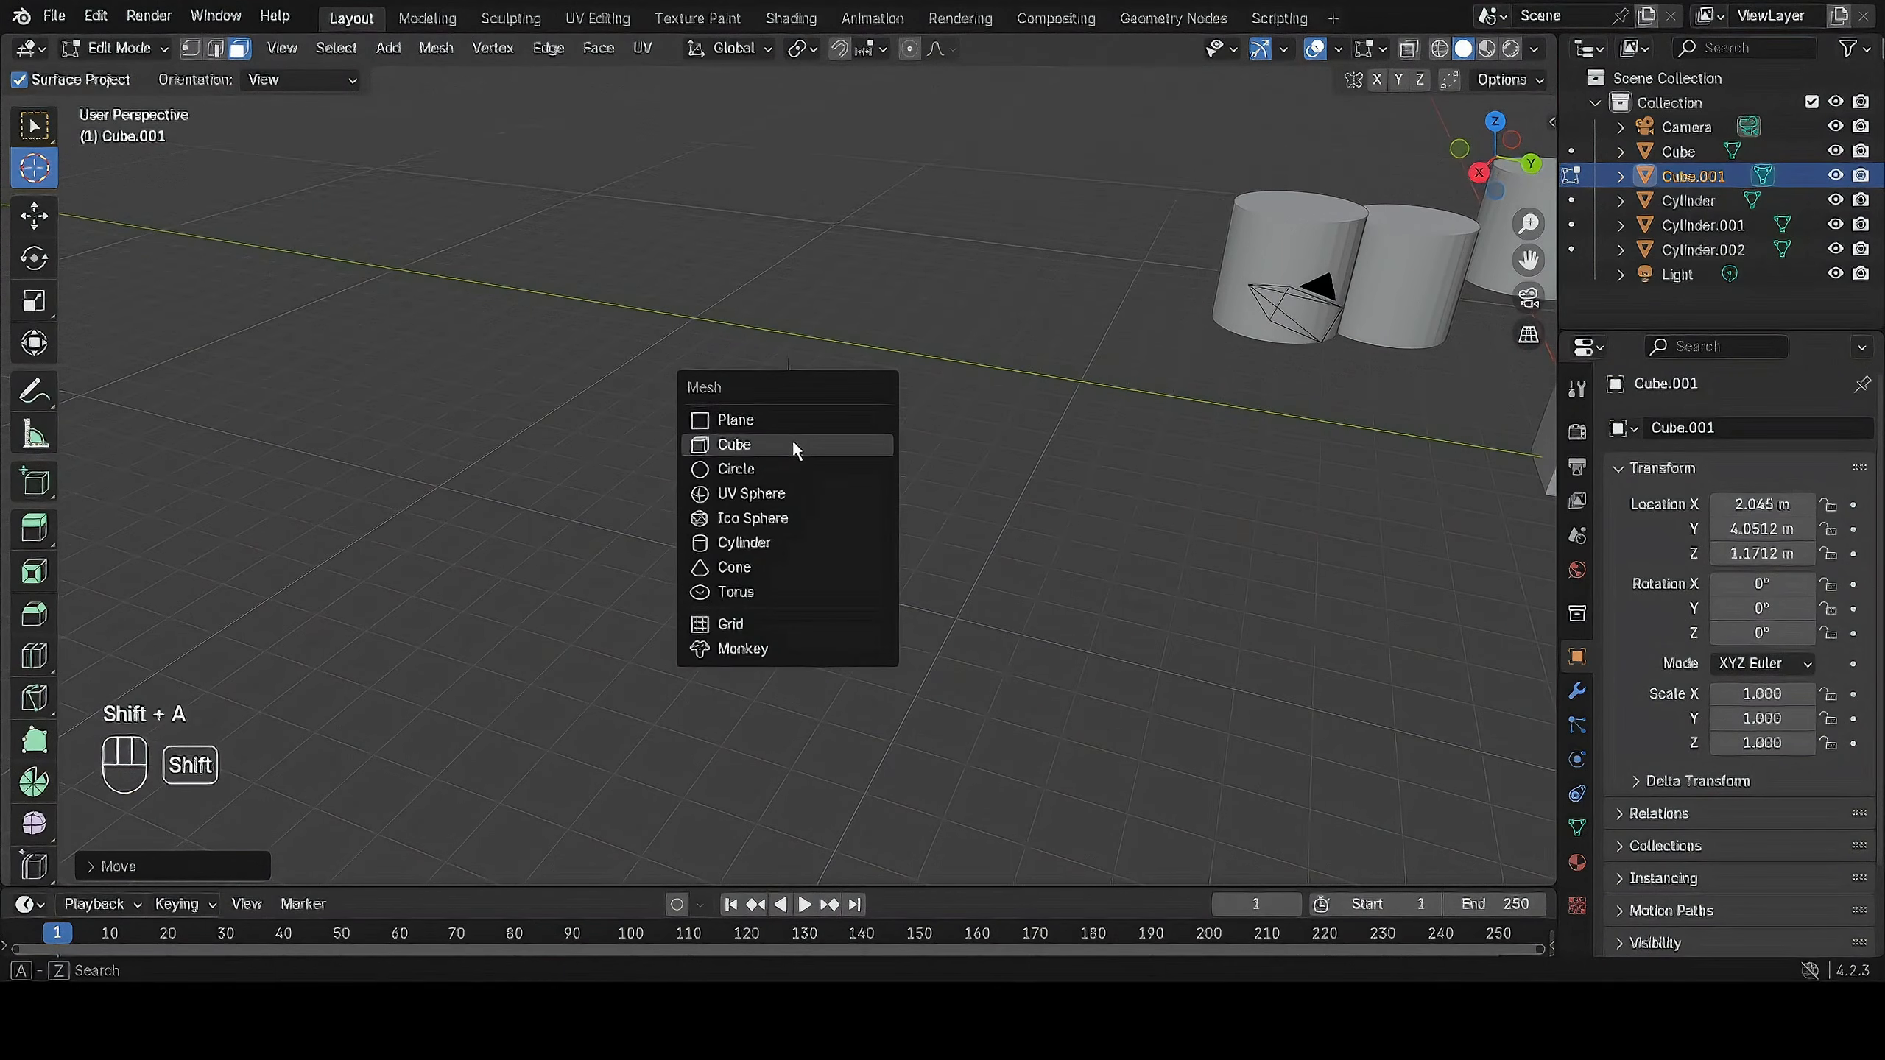
pyautogui.click(792, 442)
pyautogui.press('Tab')
pyautogui.scroll(-2, 922, 413)
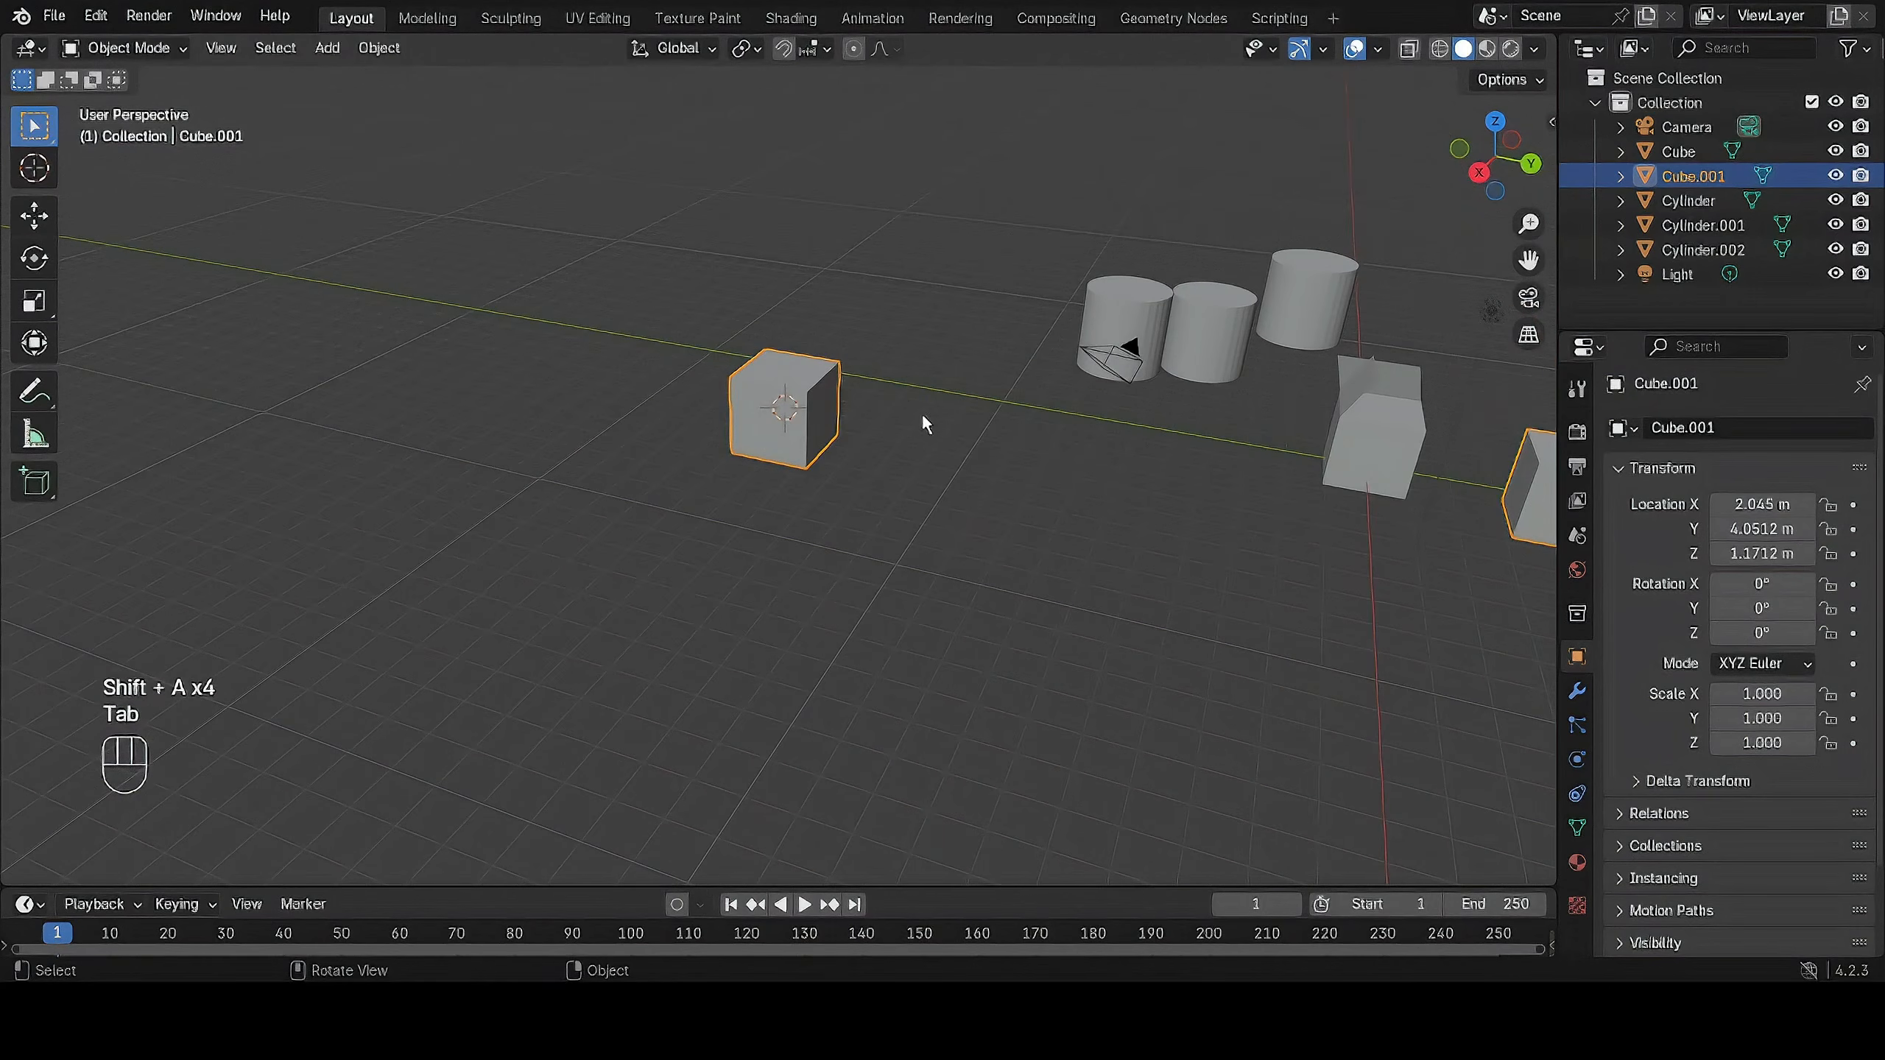
# Place the 3D cursor in empty space beyond the new cube and add a mesh circle there.
pyautogui.click(44, 175)
pyautogui.click(347, 379)
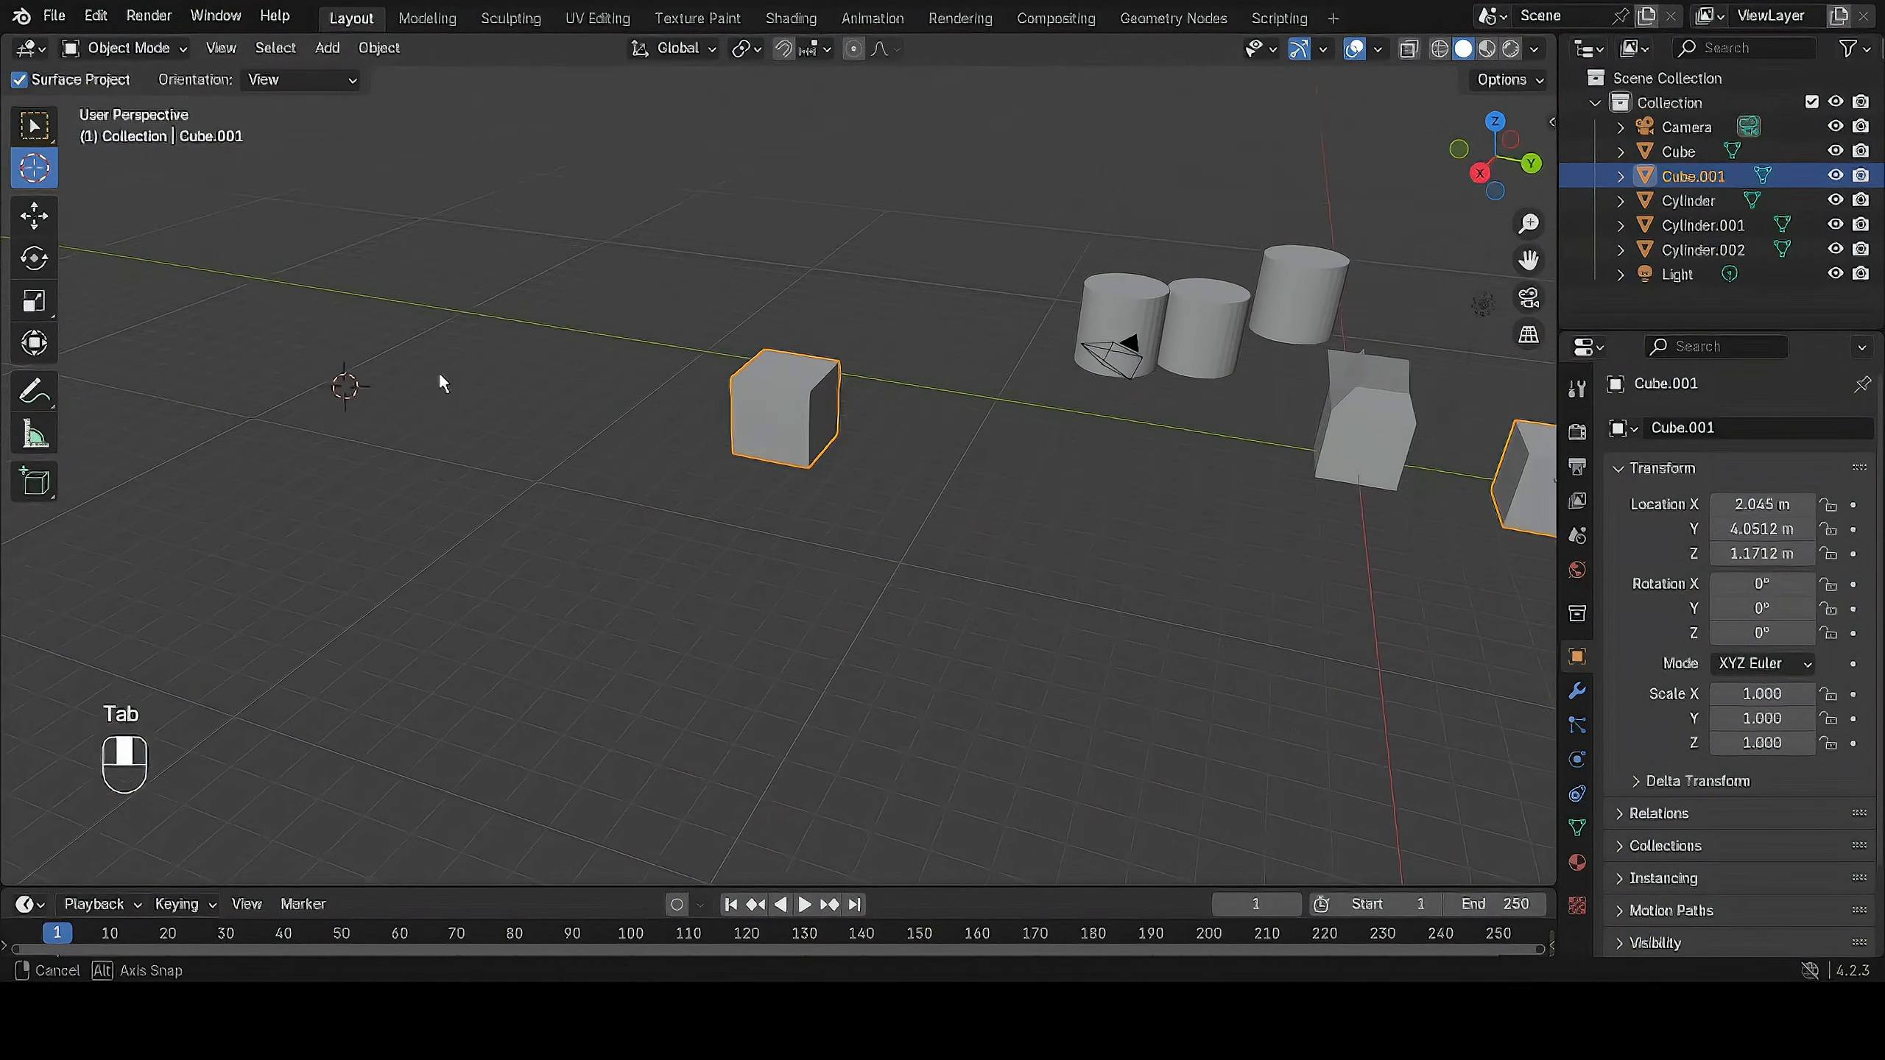
pyautogui.moveTo(439, 371); pyautogui.dragTo(598, 374, button='middle')
pyautogui.moveTo(772, 302); pyautogui.dragTo(1211, 353, button='middle')
pyautogui.hotkey('shift', 'a')
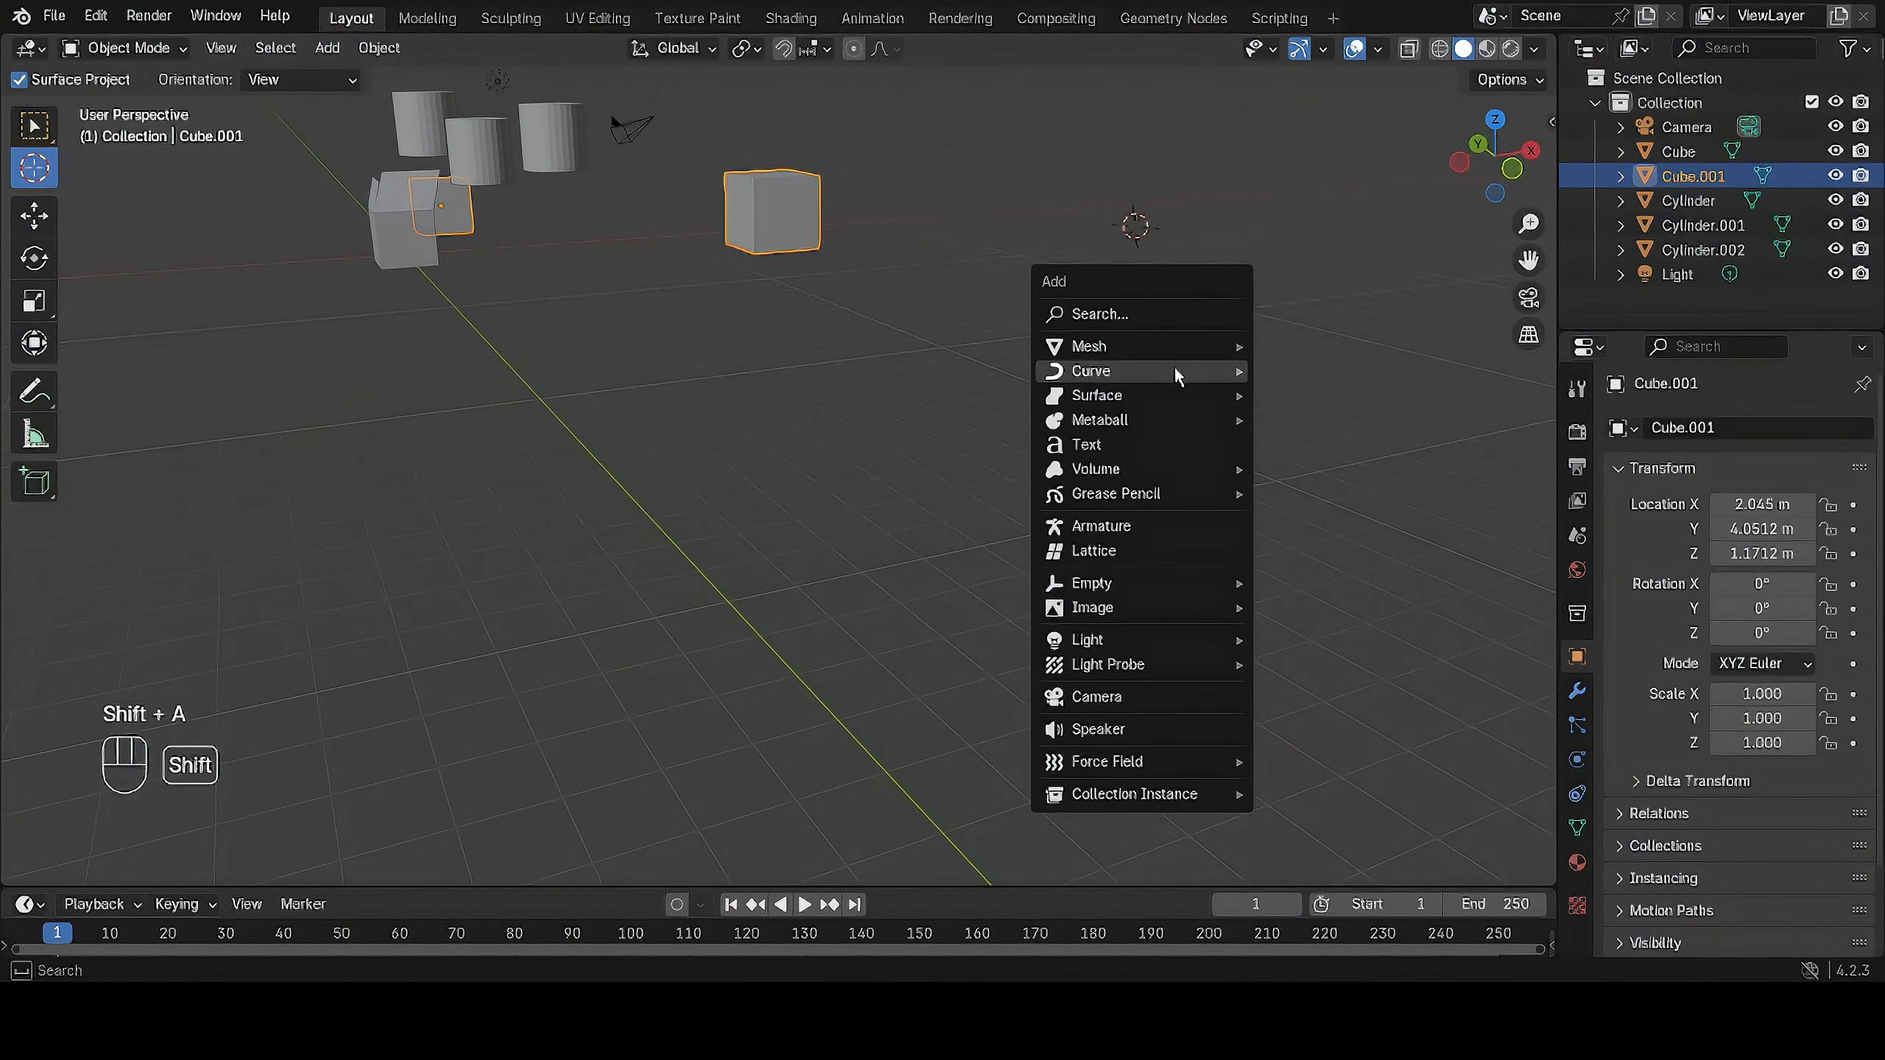
pyautogui.moveTo(1191, 346)
pyautogui.click(1329, 394)
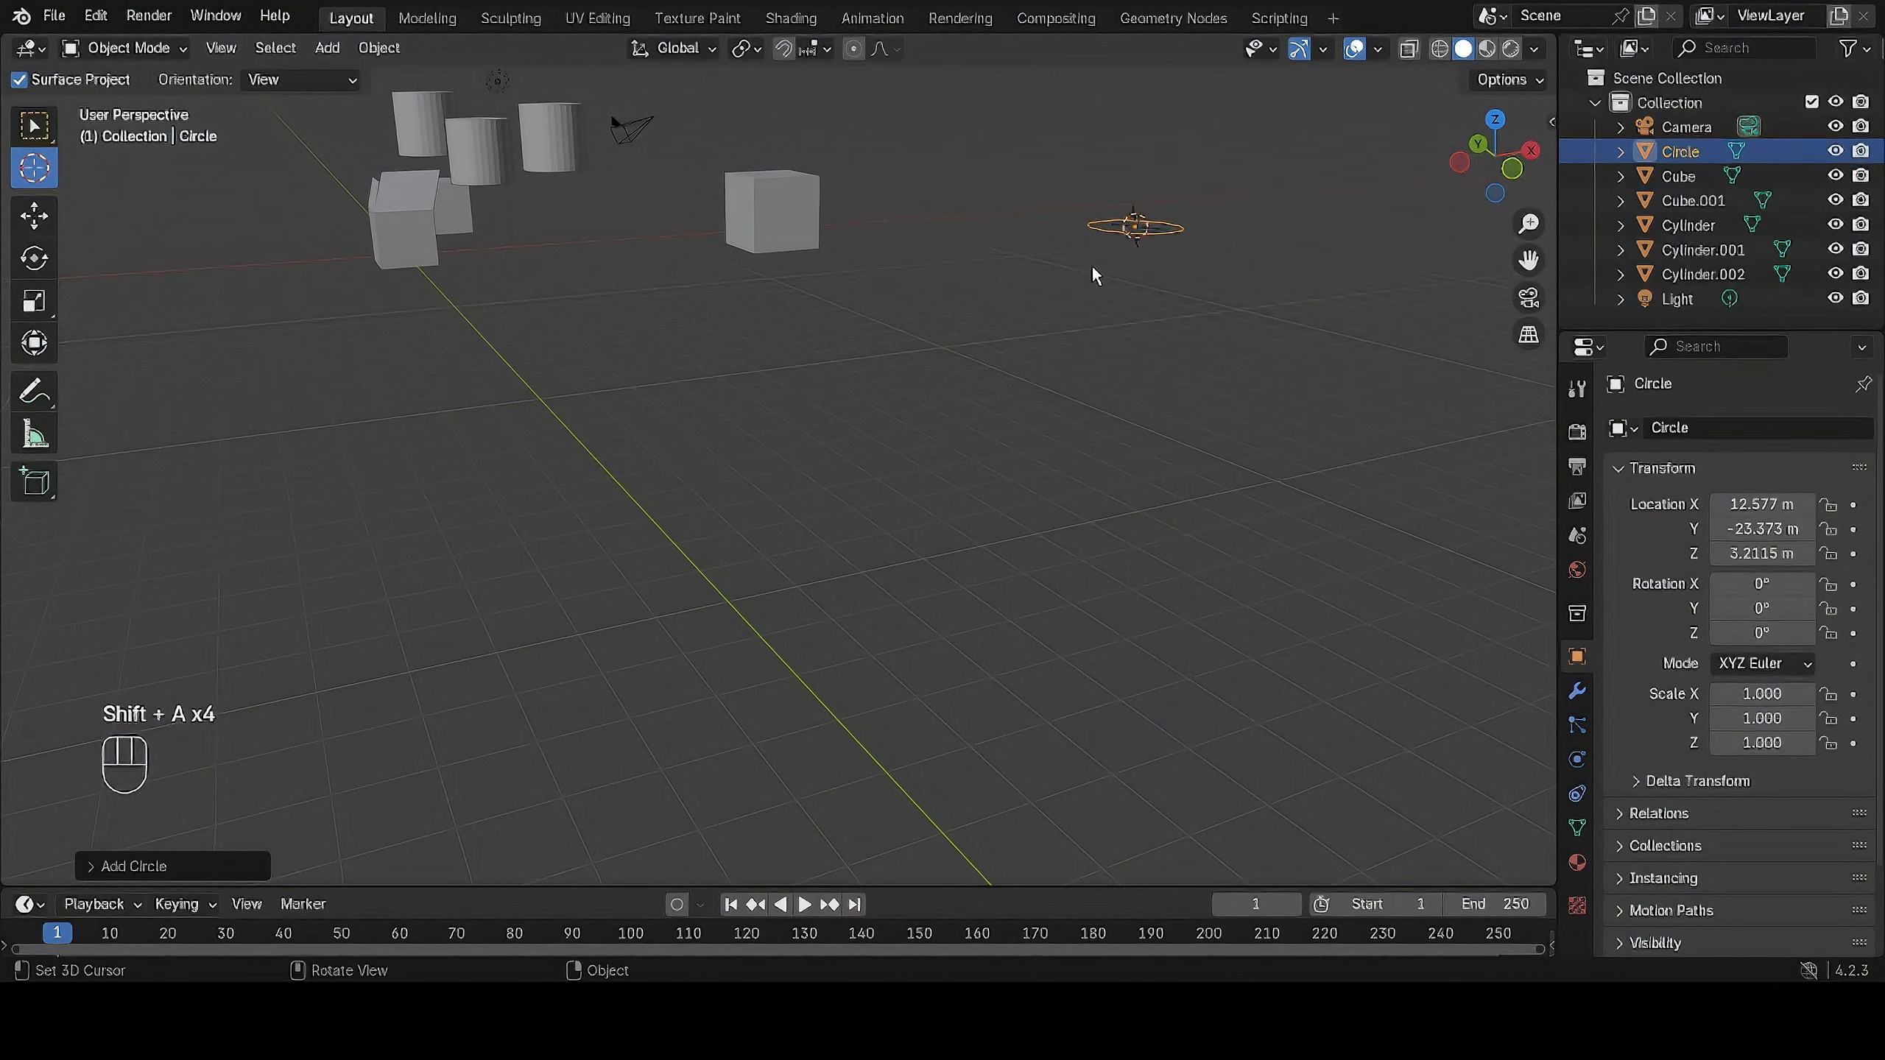
# Add a mesh cone at the 3D cursor and move it off the circle to about X 9 m, Y -21.9 m, Z 2.6 m.
pyautogui.hotkey('shift', 'a')
pyautogui.moveTo(1196, 241)
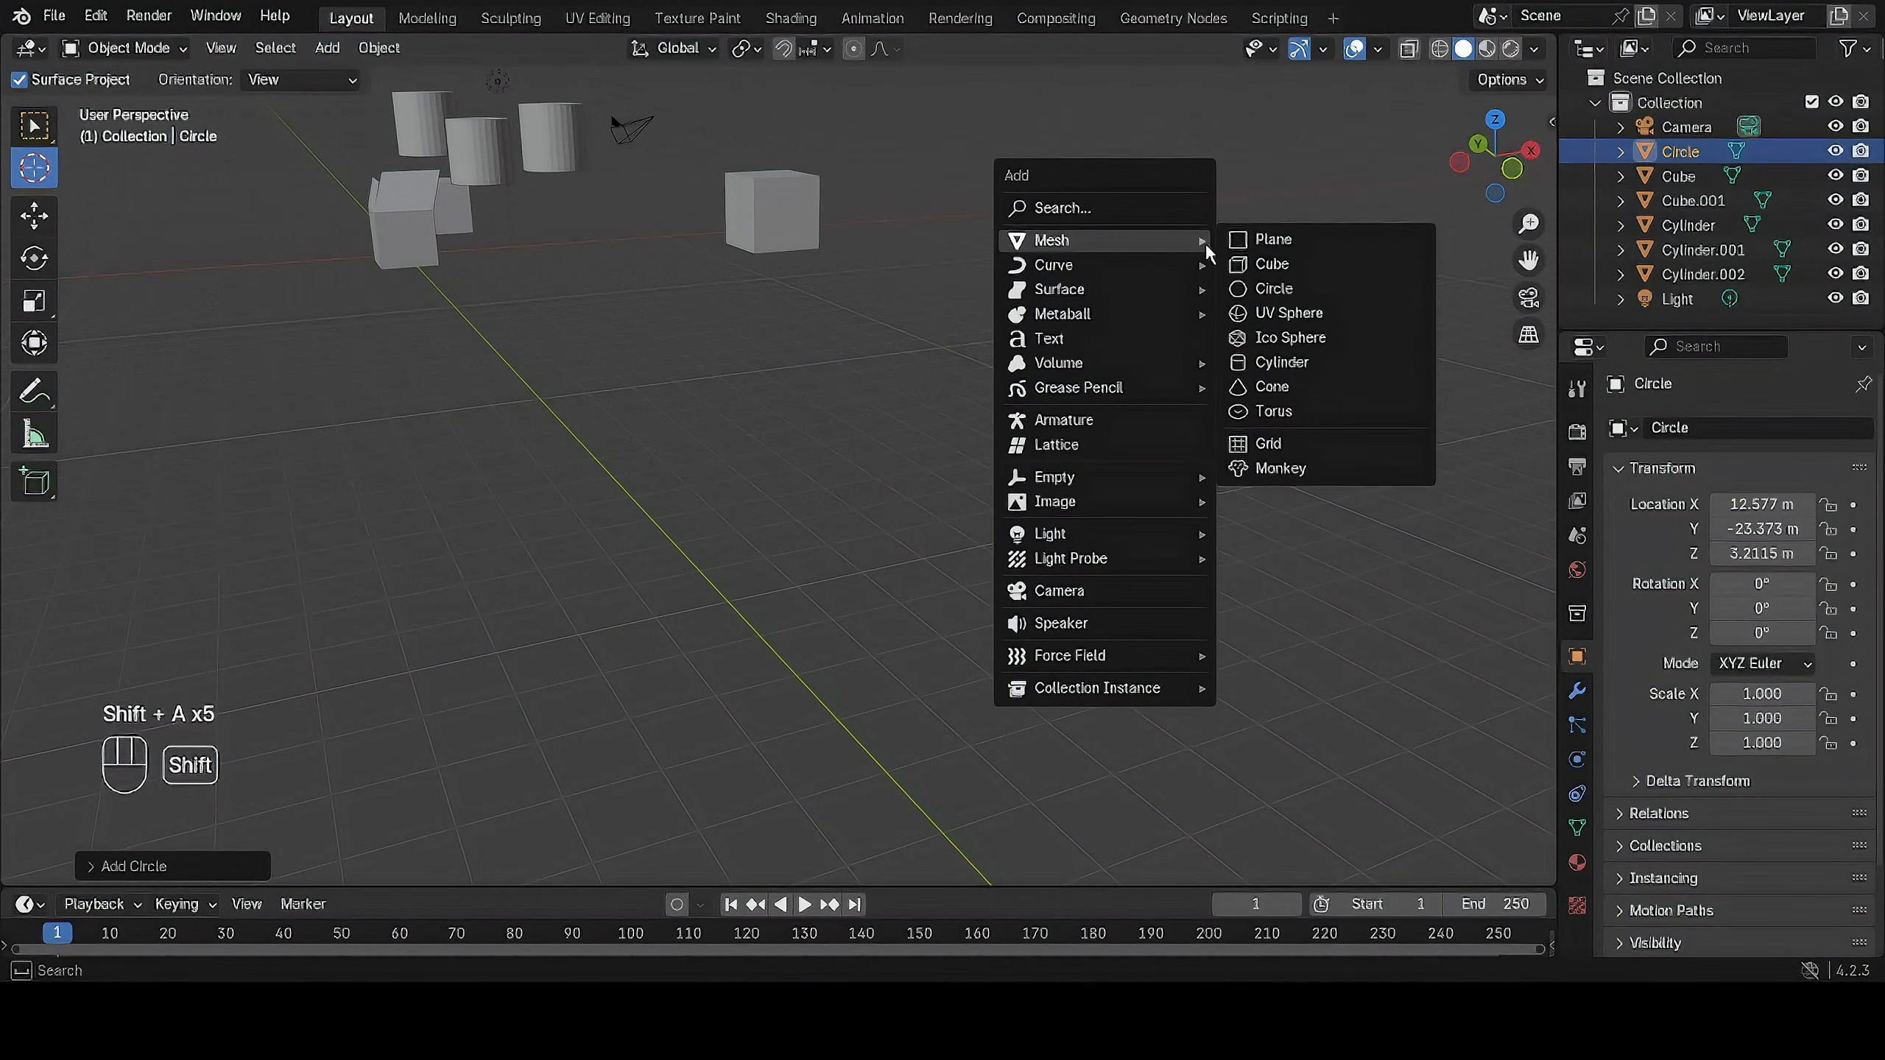
pyautogui.click(1295, 387)
pyautogui.press('g')
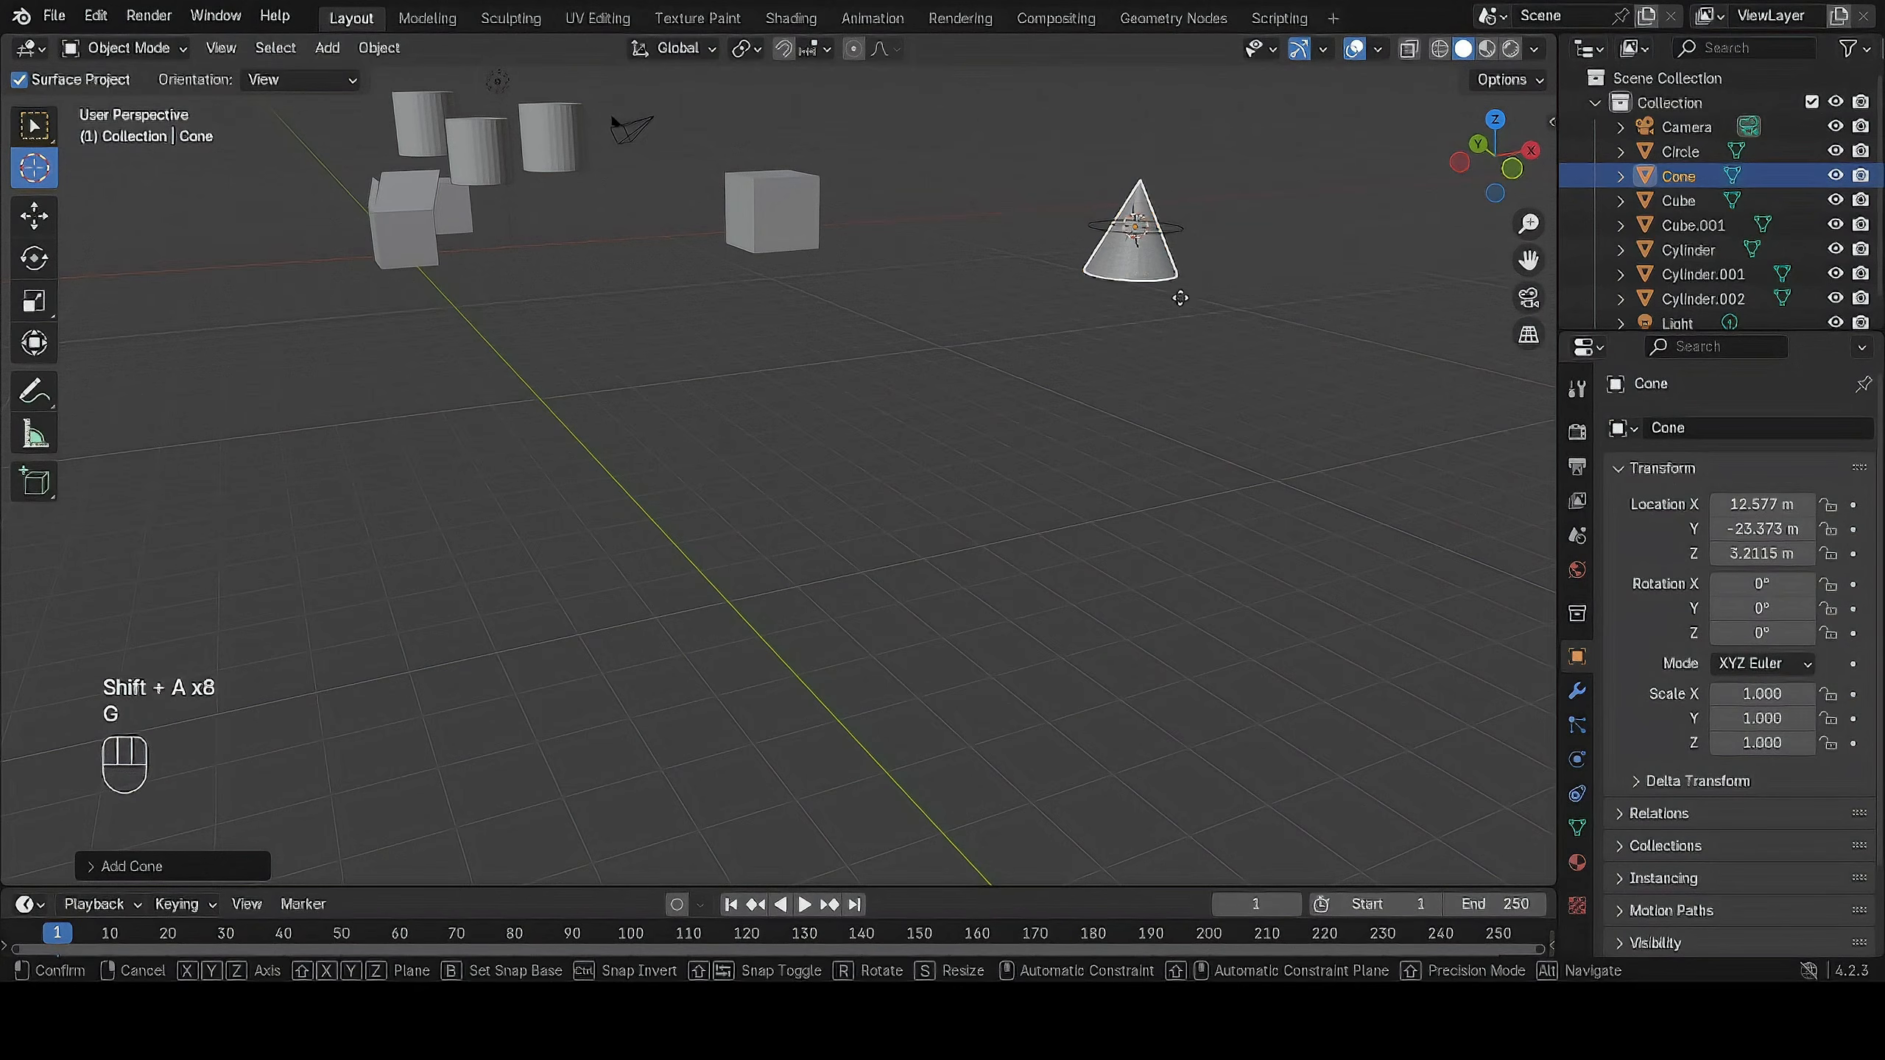
pyautogui.click(1004, 329)
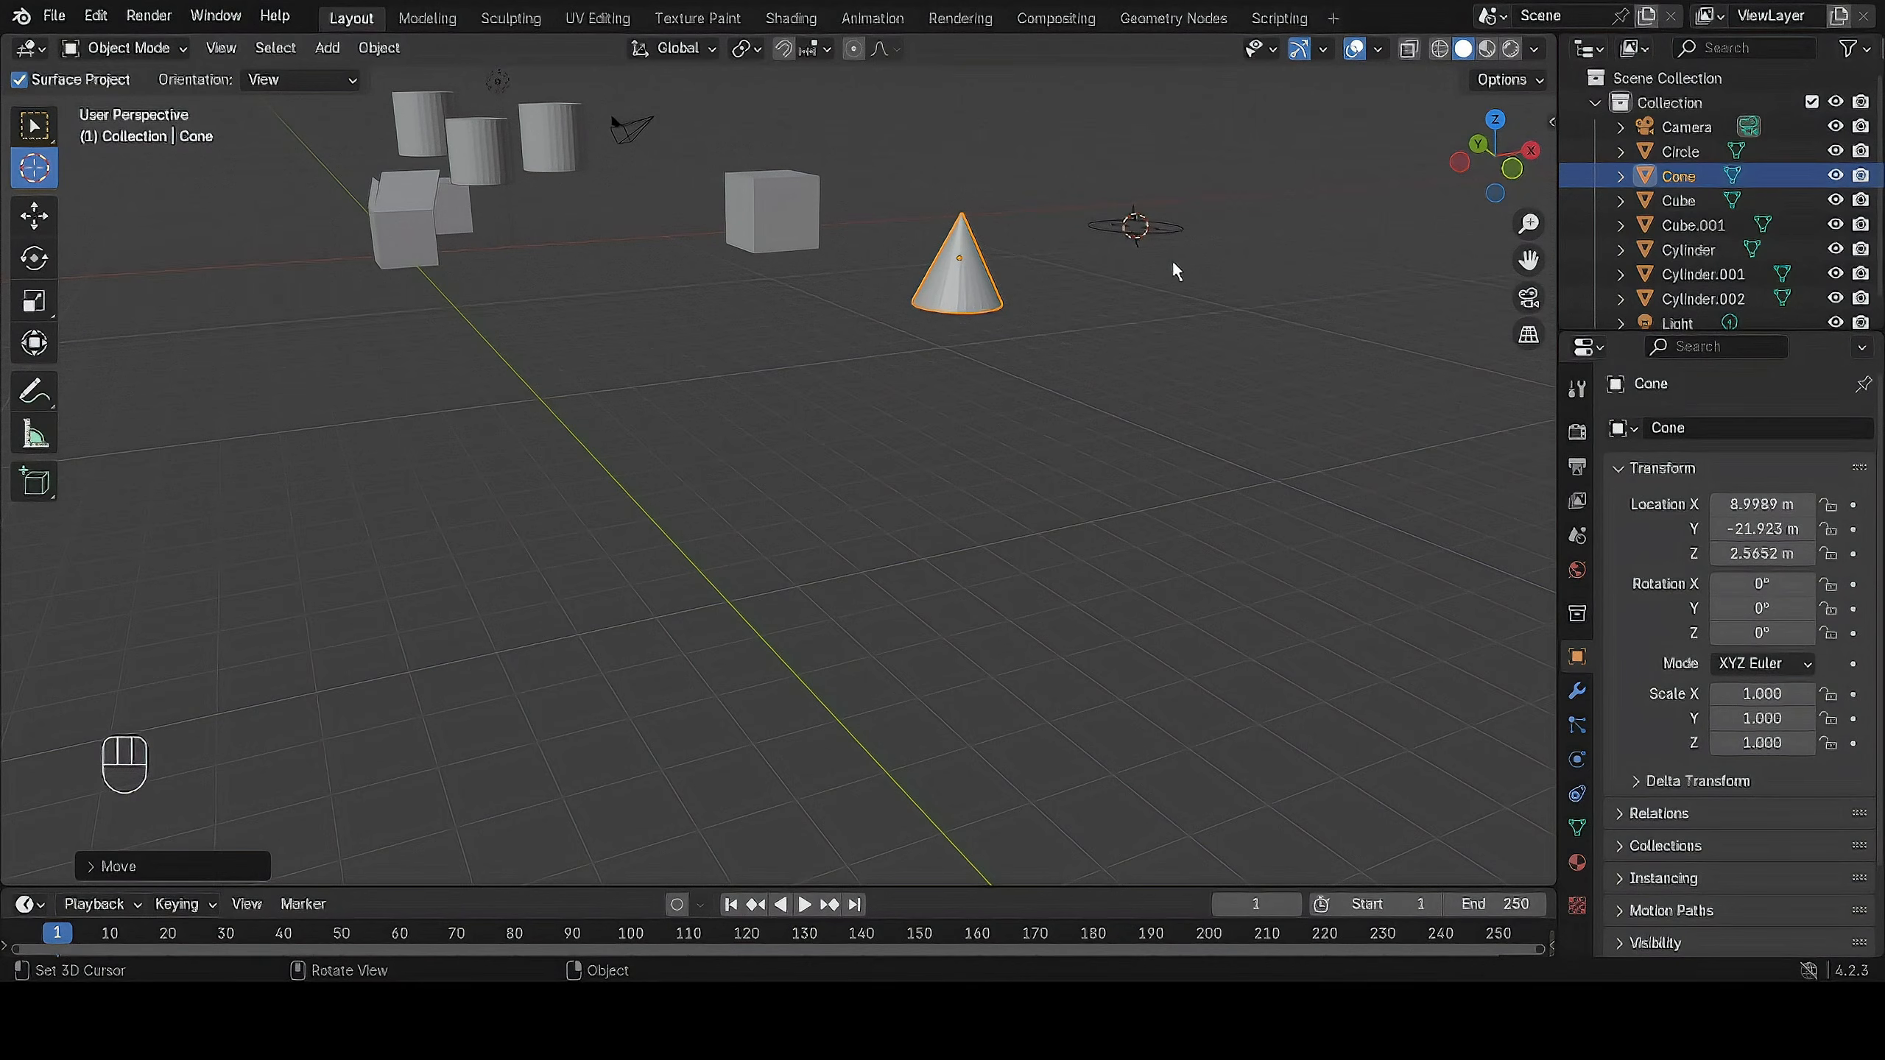
# Freely rotate the cone about its own origin to about X -168°, Y 160°, Z -555°.
pyautogui.press('shift')
pyautogui.keyDown('shift'); pyautogui.moveTo(1187, 288); pyautogui.dragTo(898, 376, button='middle'); pyautogui.keyUp('shift')
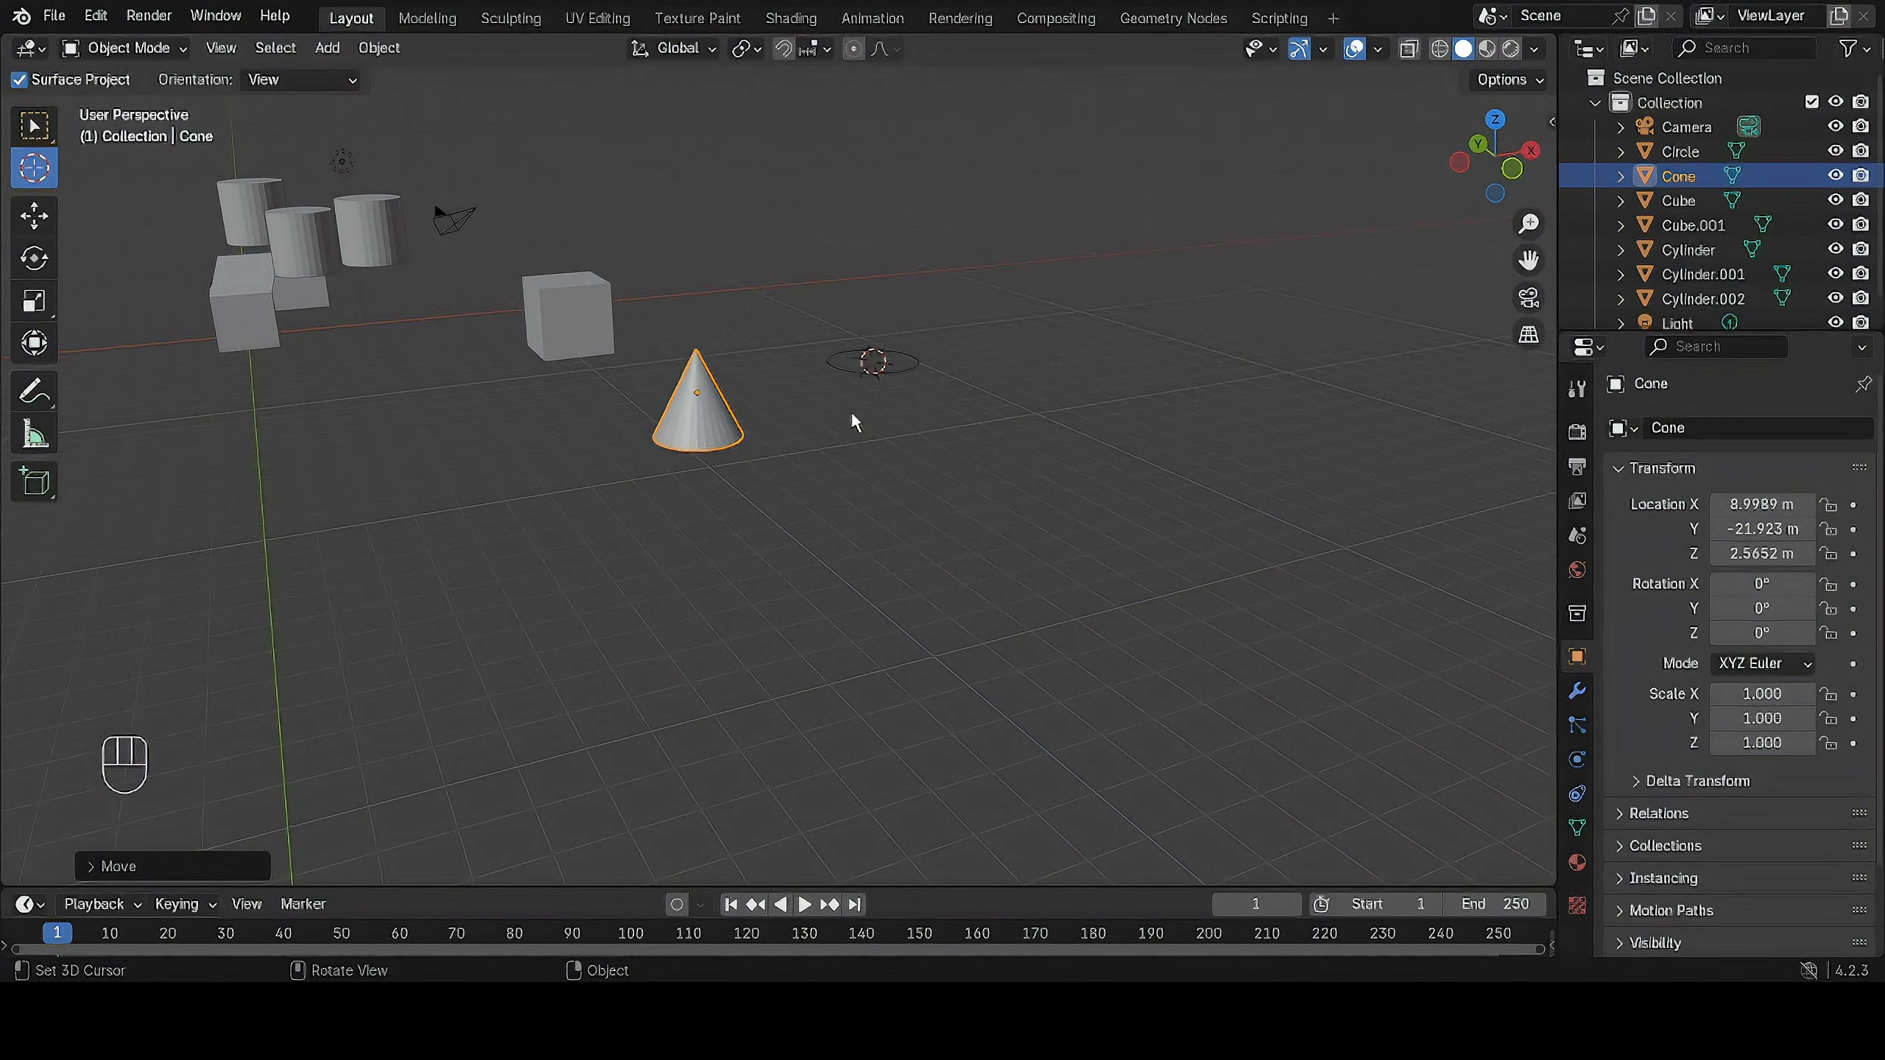
pyautogui.scroll(2, 861, 387)
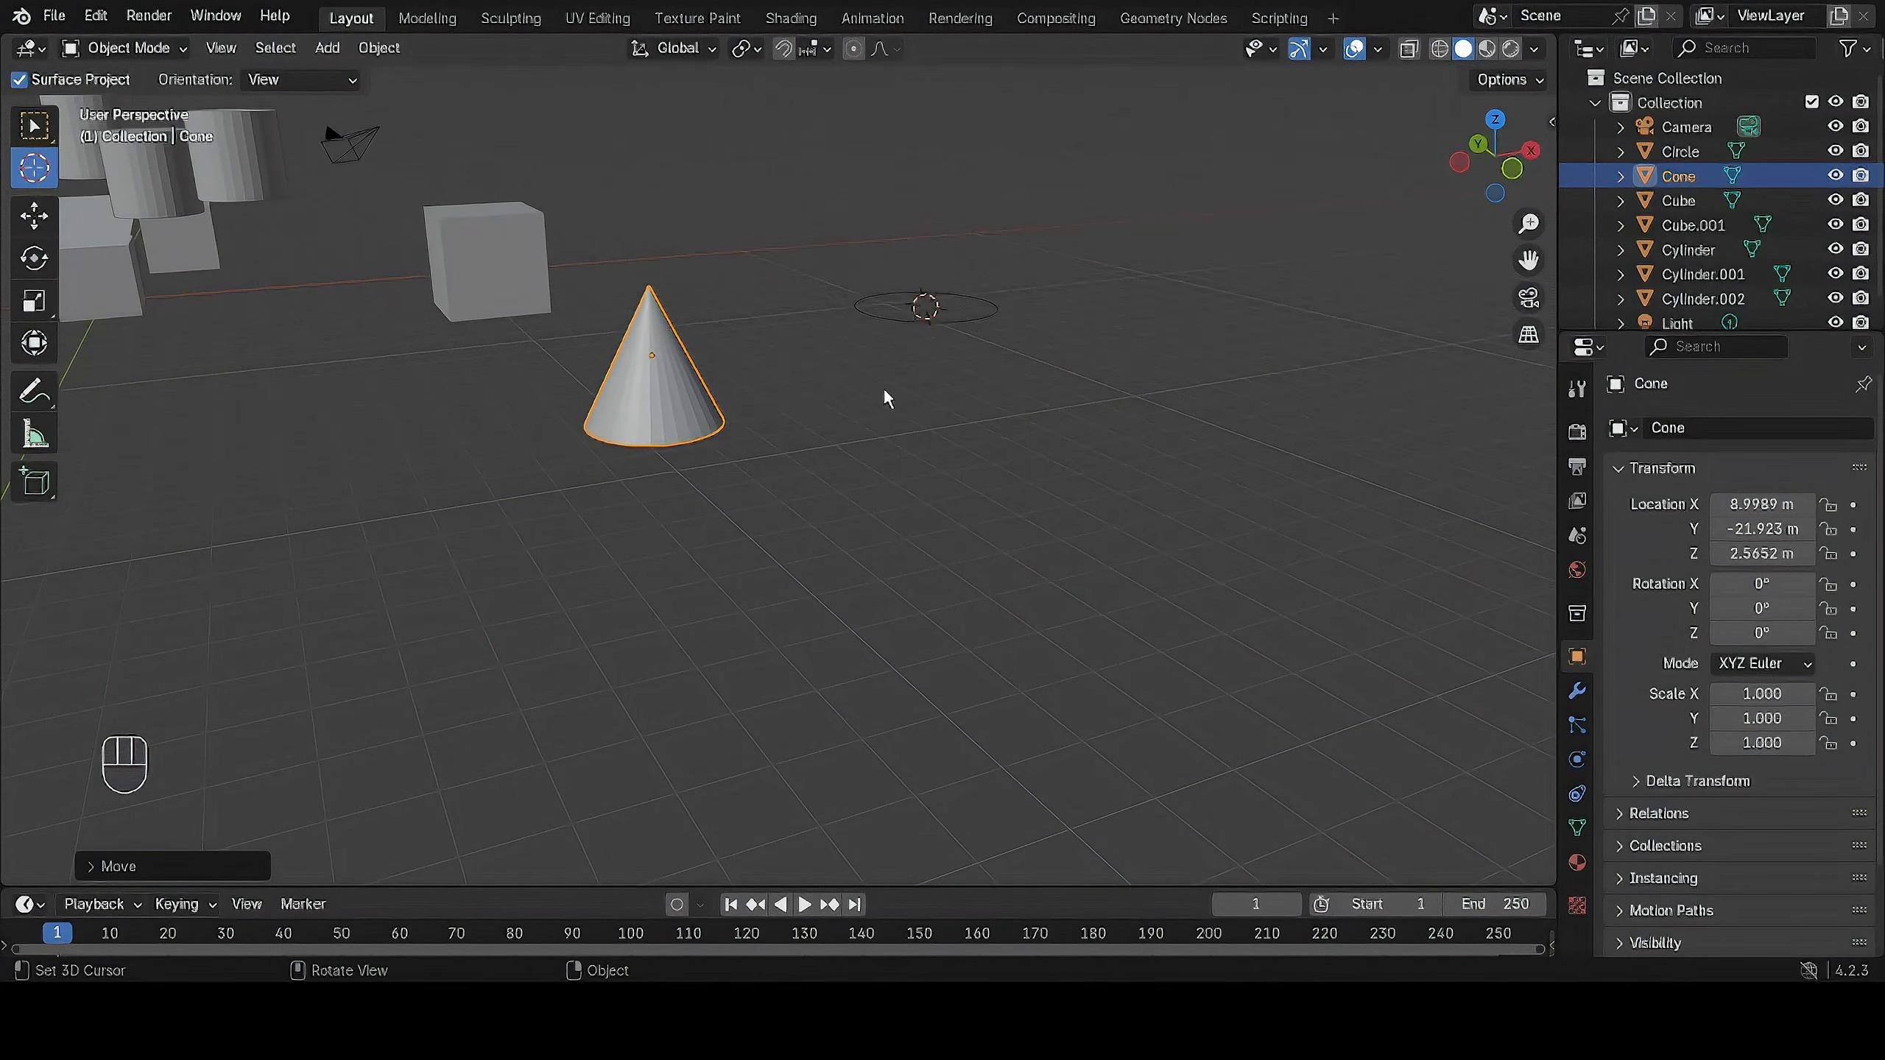
pyautogui.scroll(-1, 902, 414)
pyautogui.scroll(1, 941, 387)
pyautogui.moveTo(1024, 347); pyautogui.dragTo(1064, 392, button='middle')
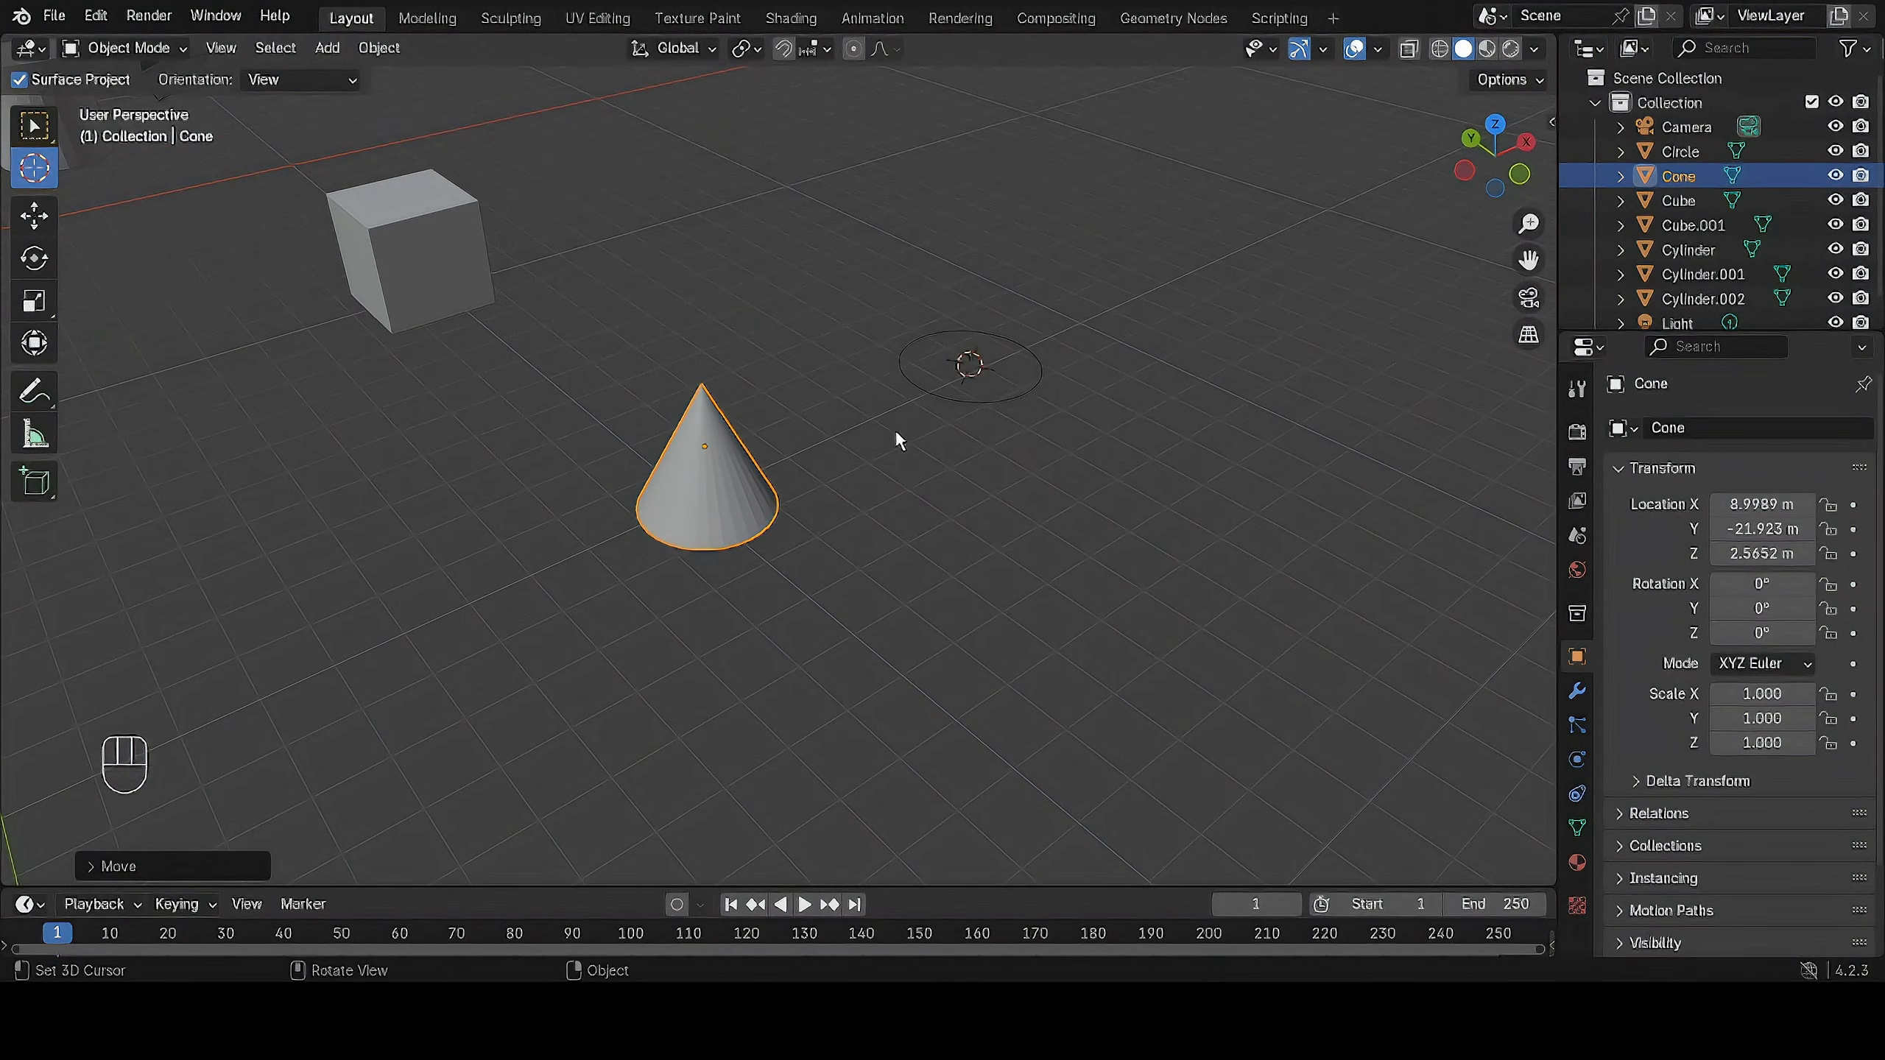
pyautogui.press('F4')
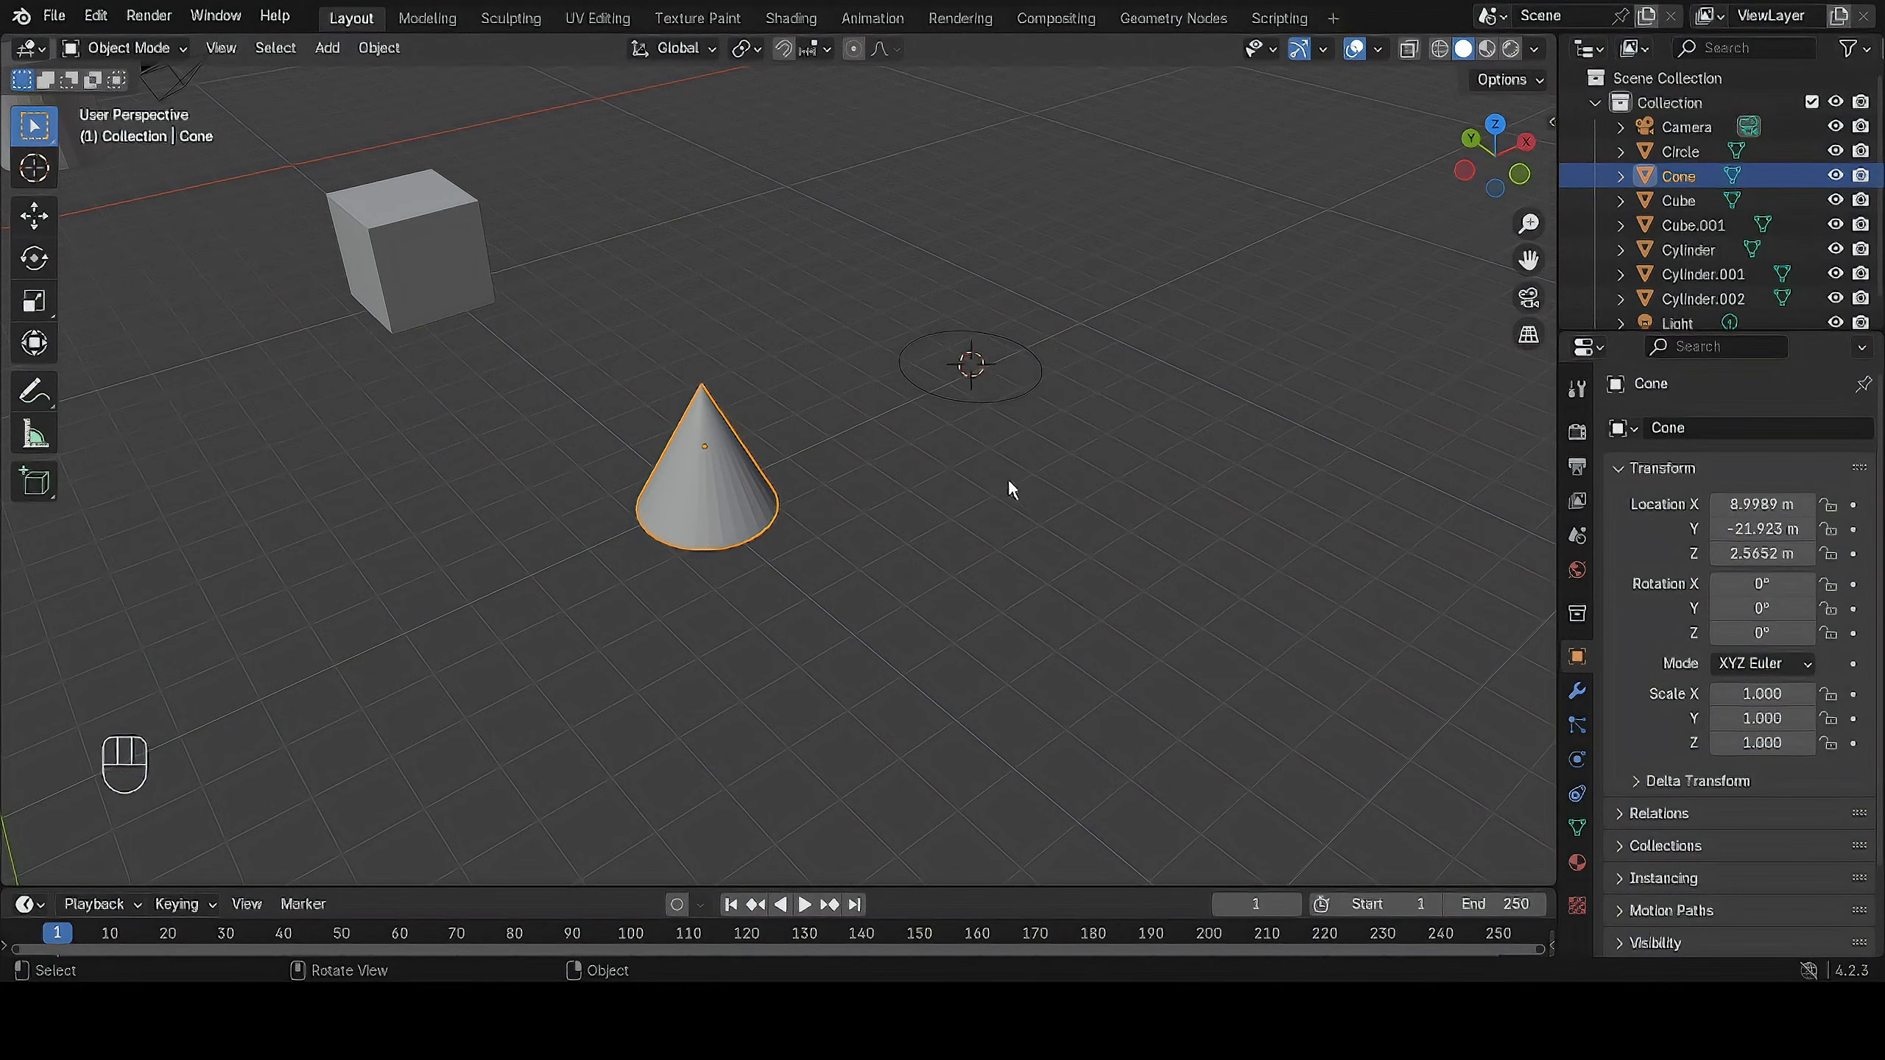
pyautogui.click(704, 465)
pyautogui.press('r')
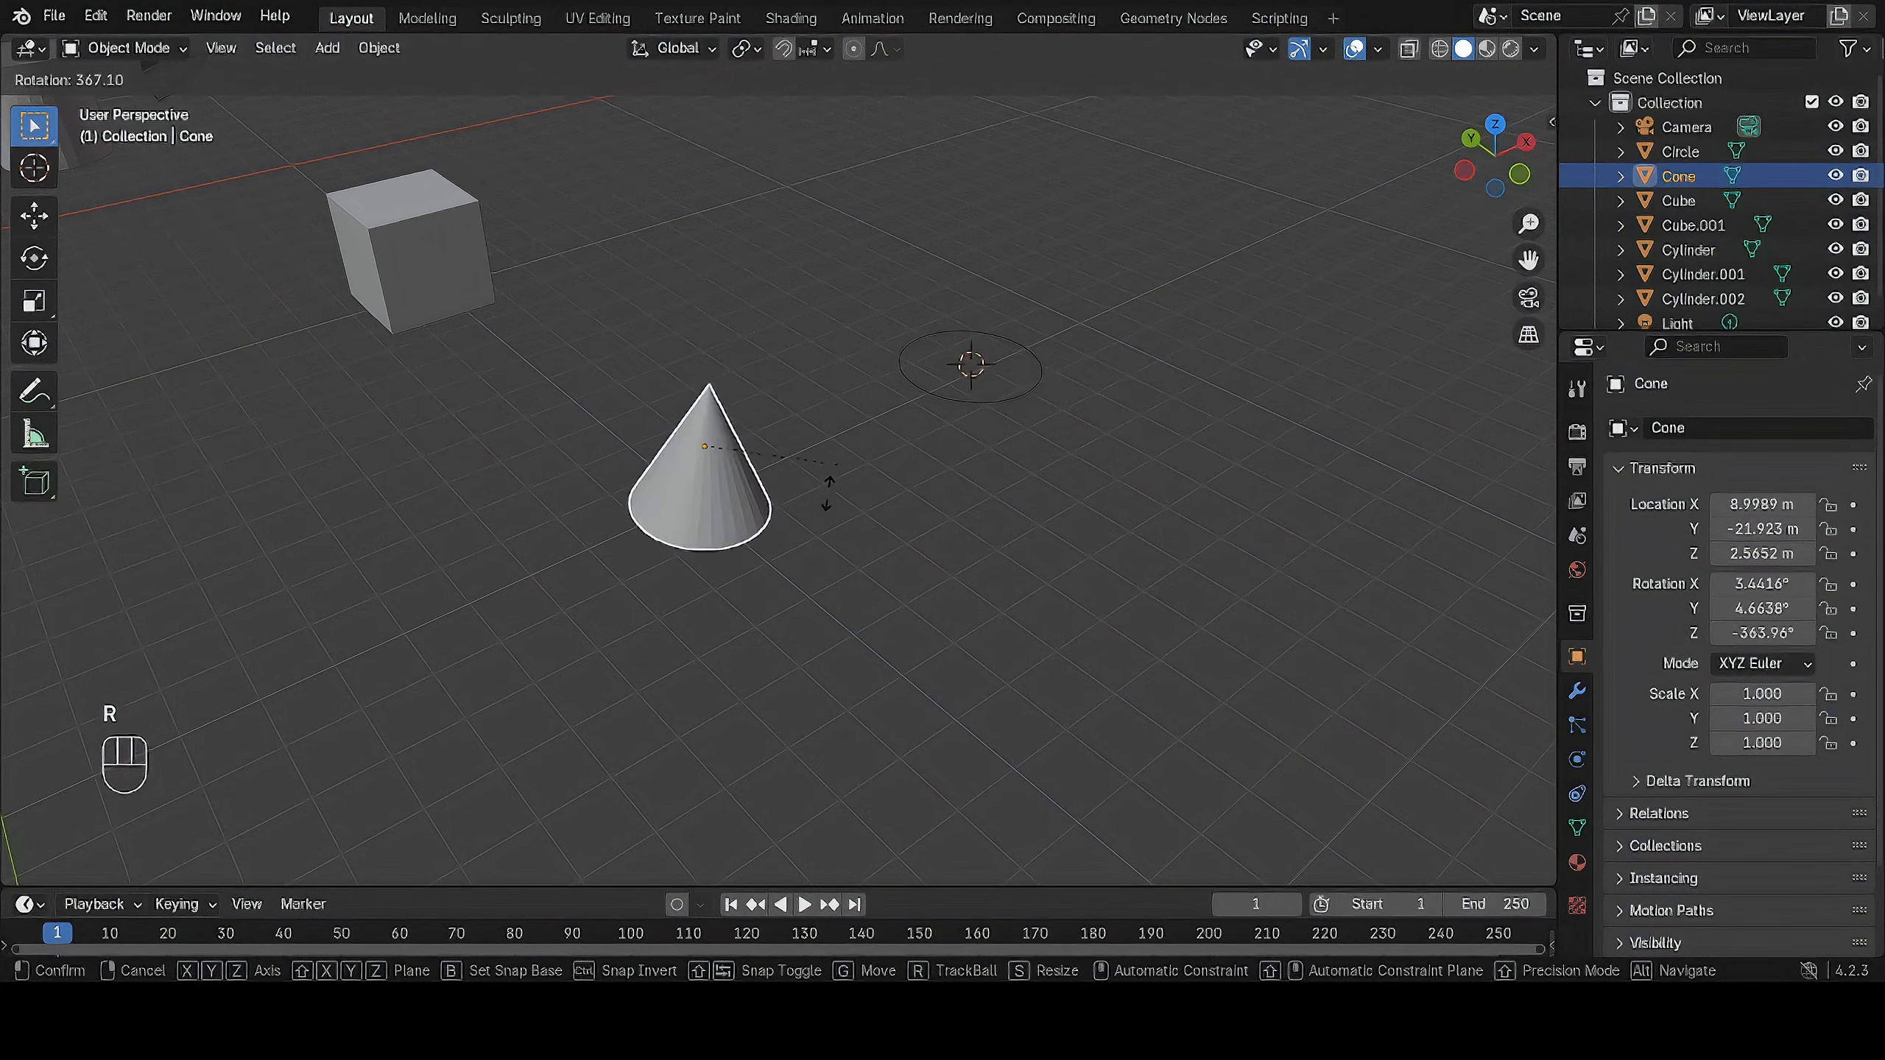
pyautogui.click(711, 447)
pyautogui.scroll(5, 521, 468)
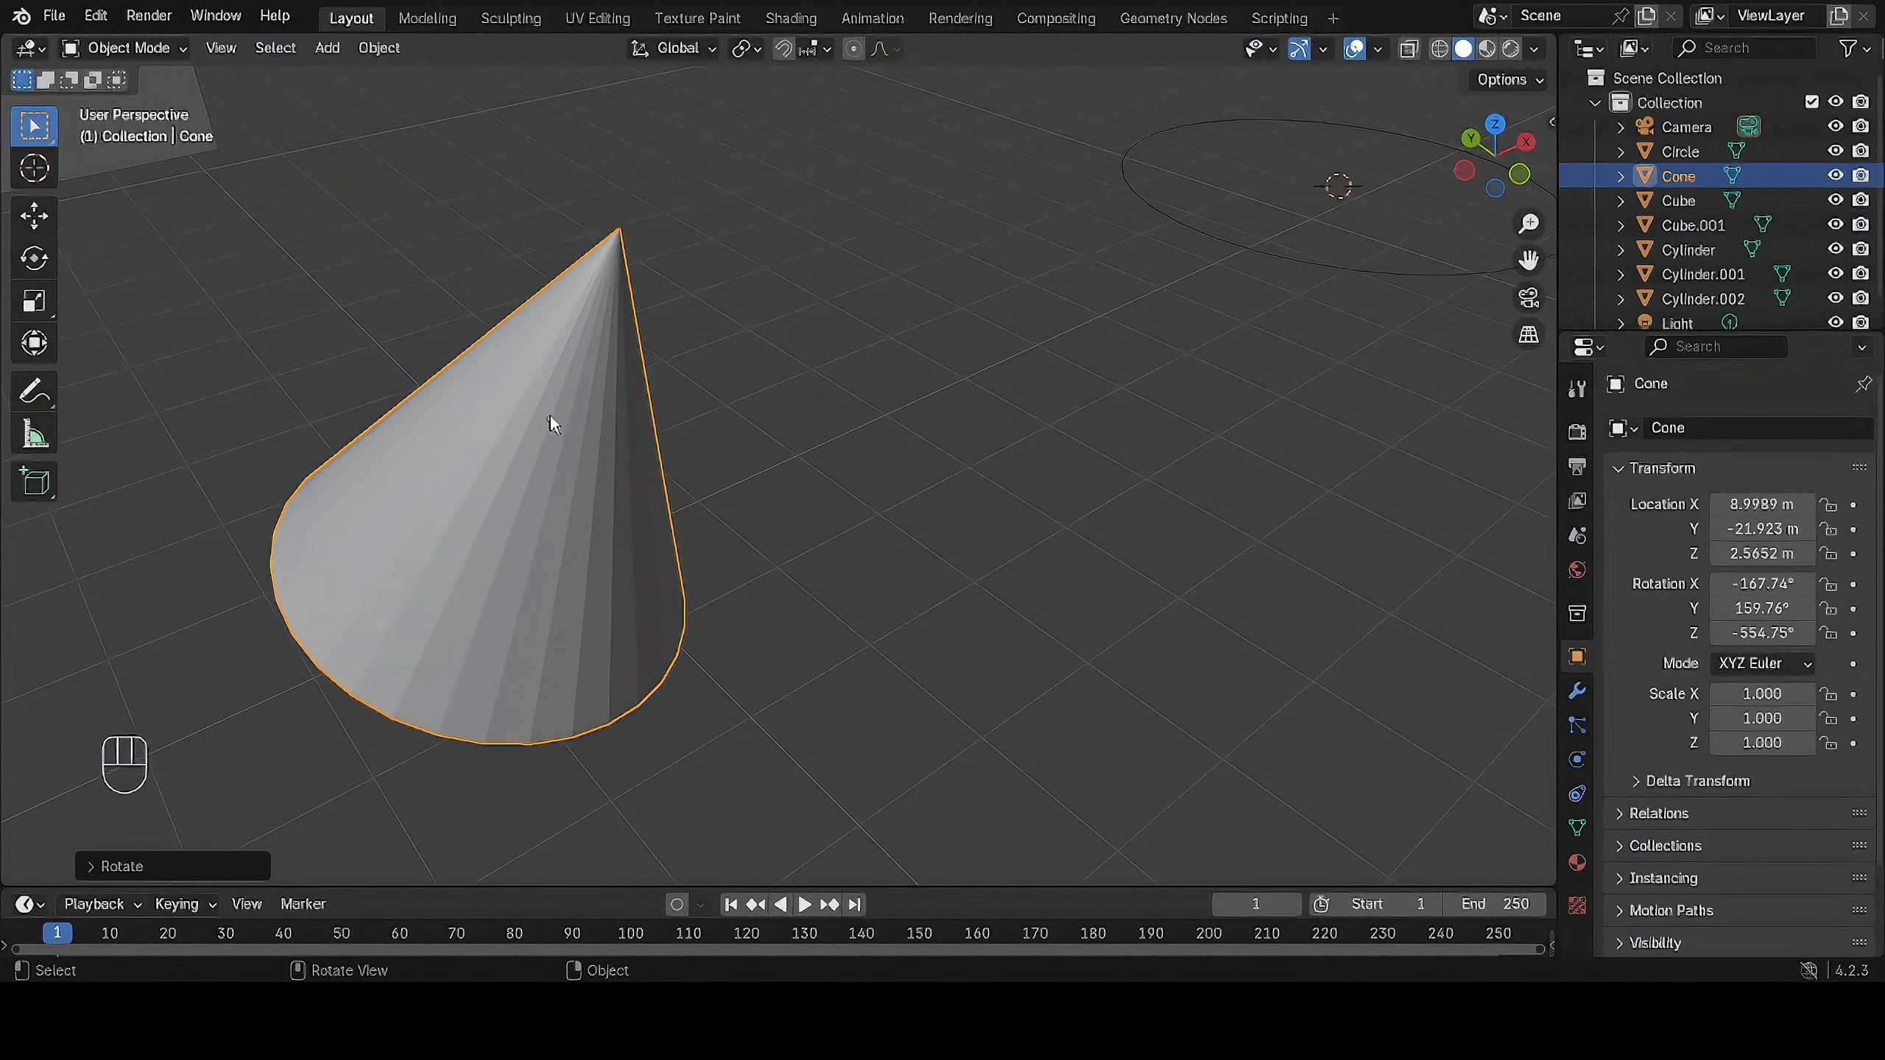
pyautogui.scroll(-6, 706, 420)
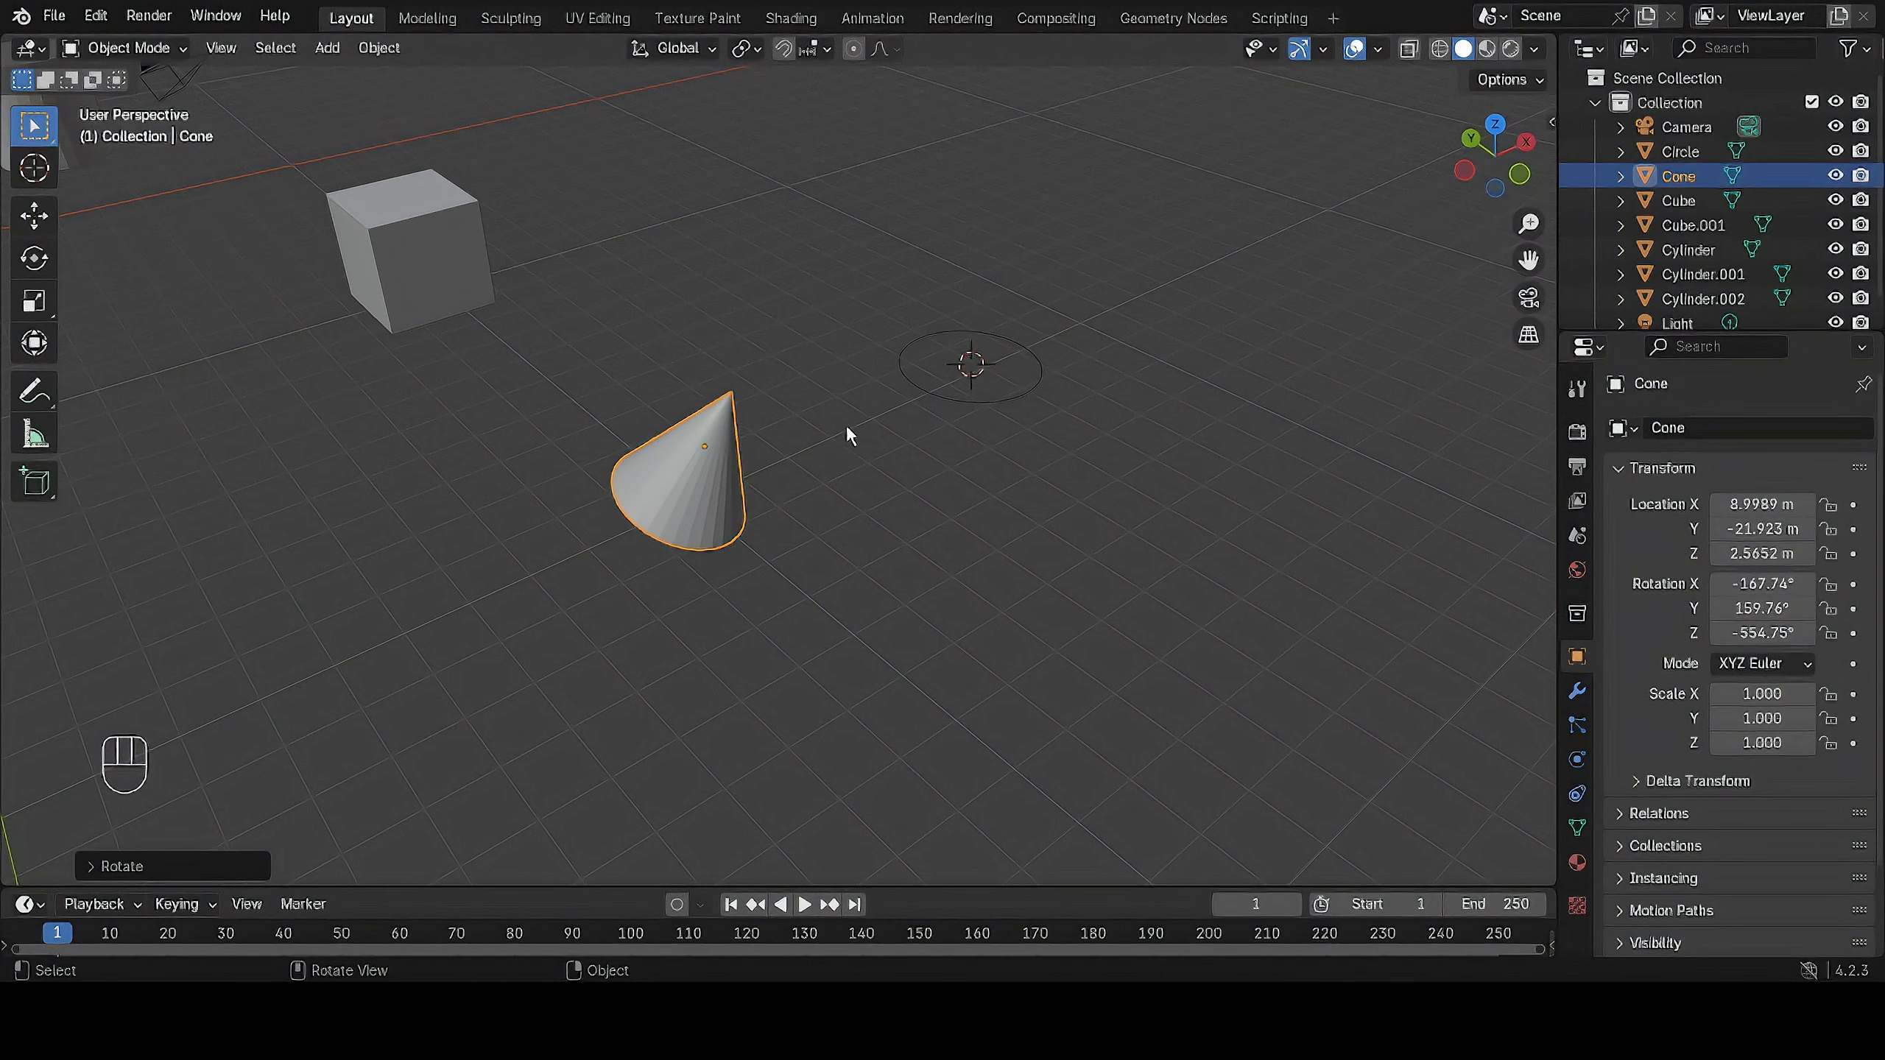
# Set the cone's origin to the 3D cursor at the circle's center.
pyautogui.click(376, 54)
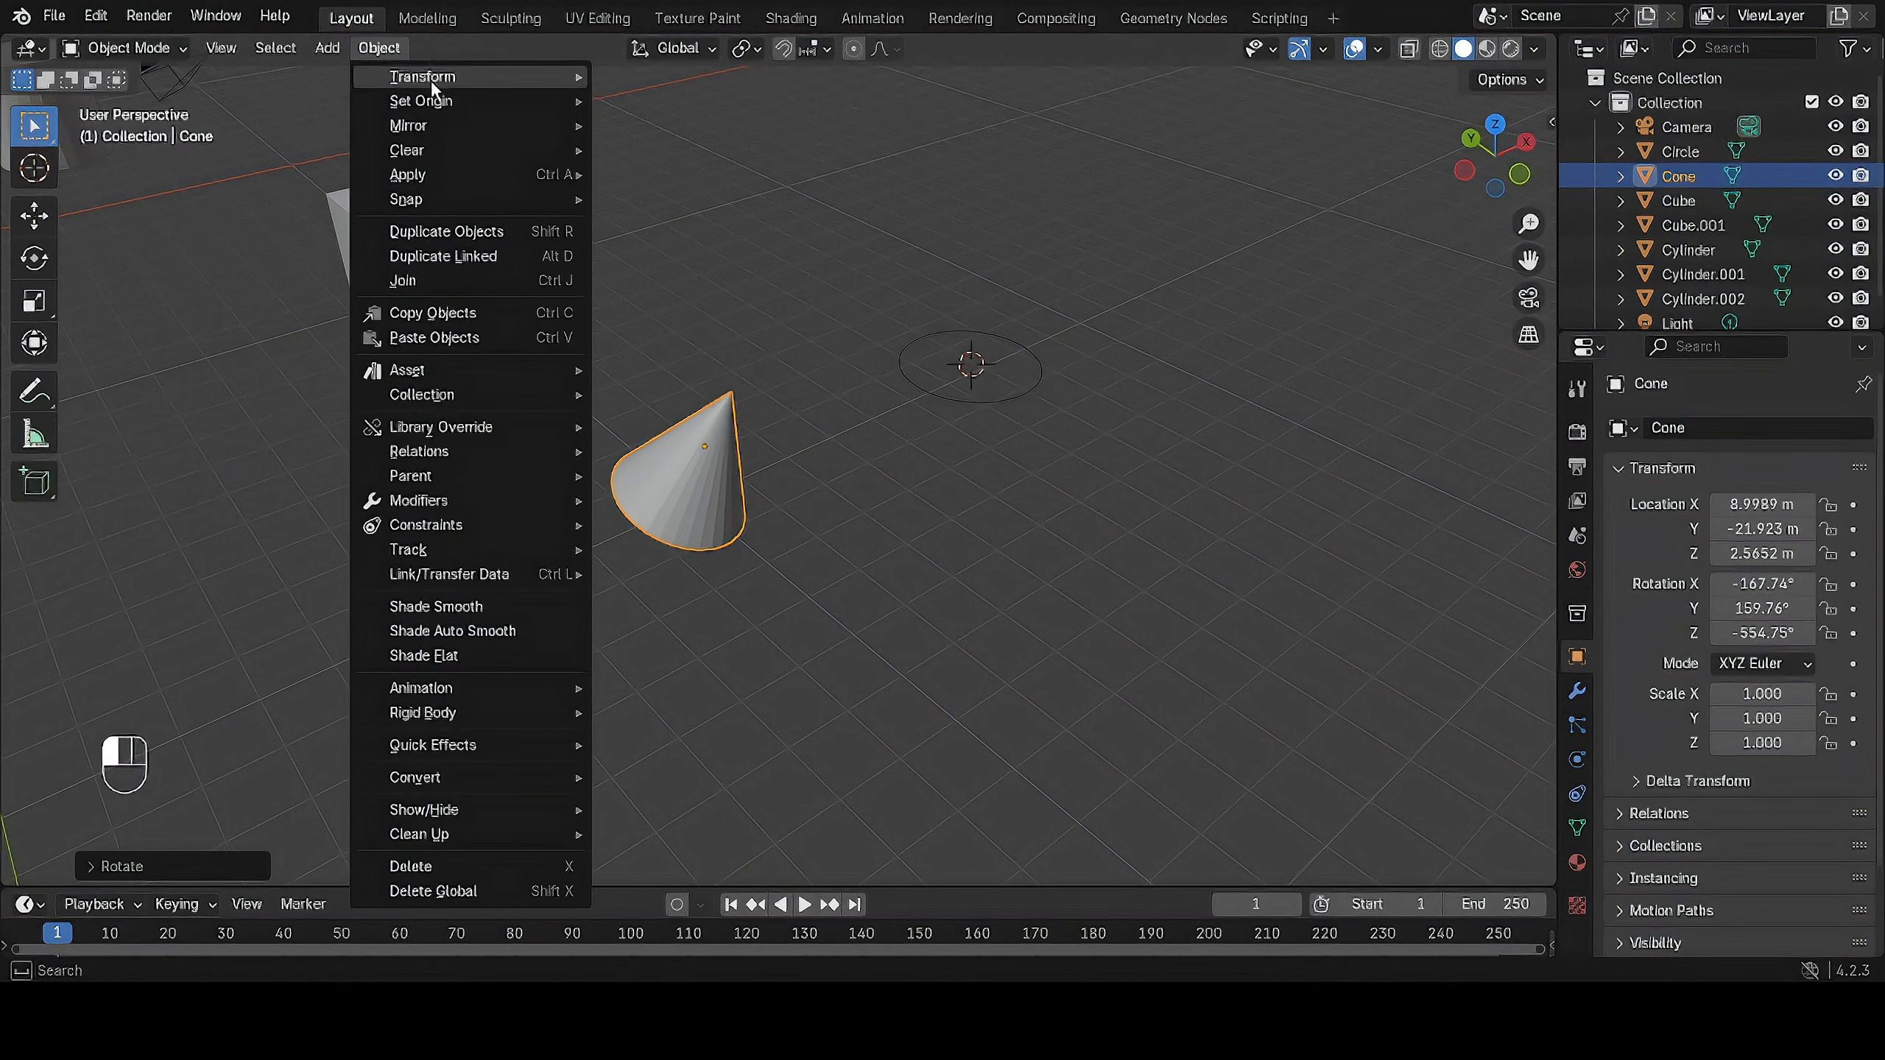
pyautogui.moveTo(453, 101)
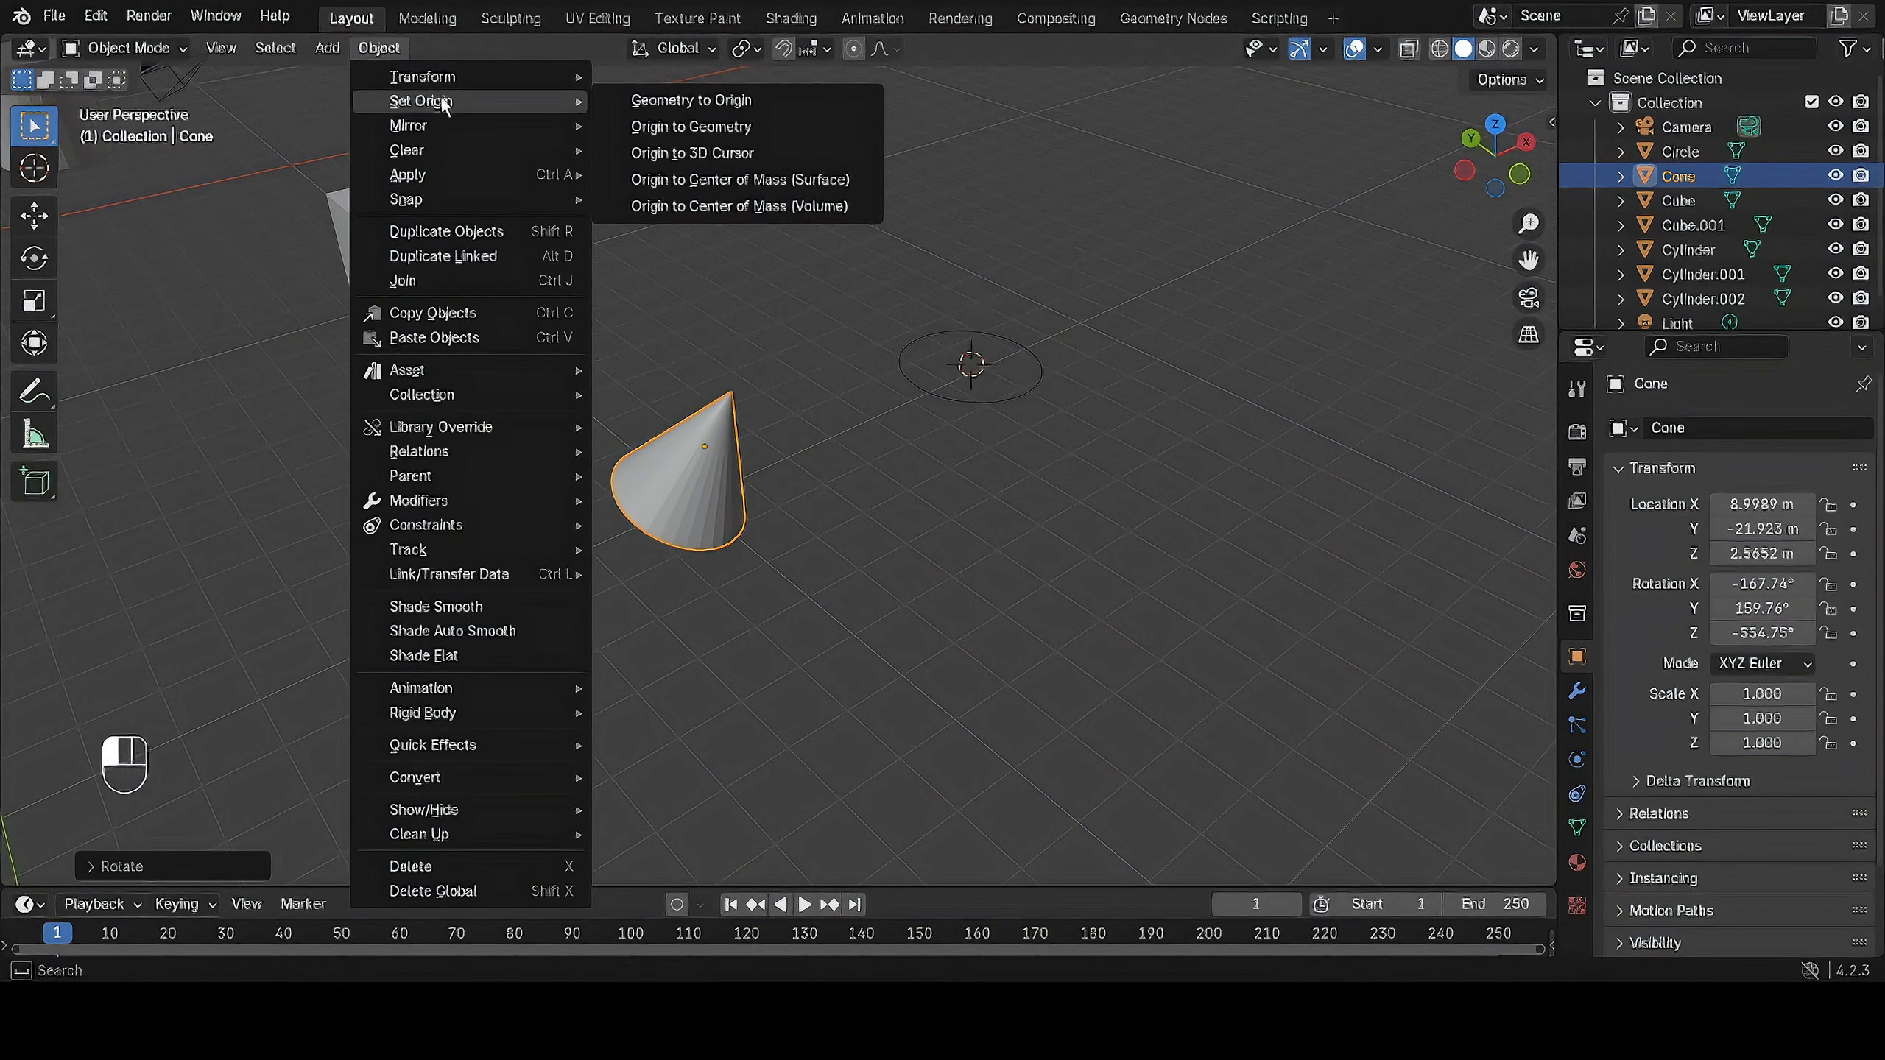
pyautogui.click(692, 153)
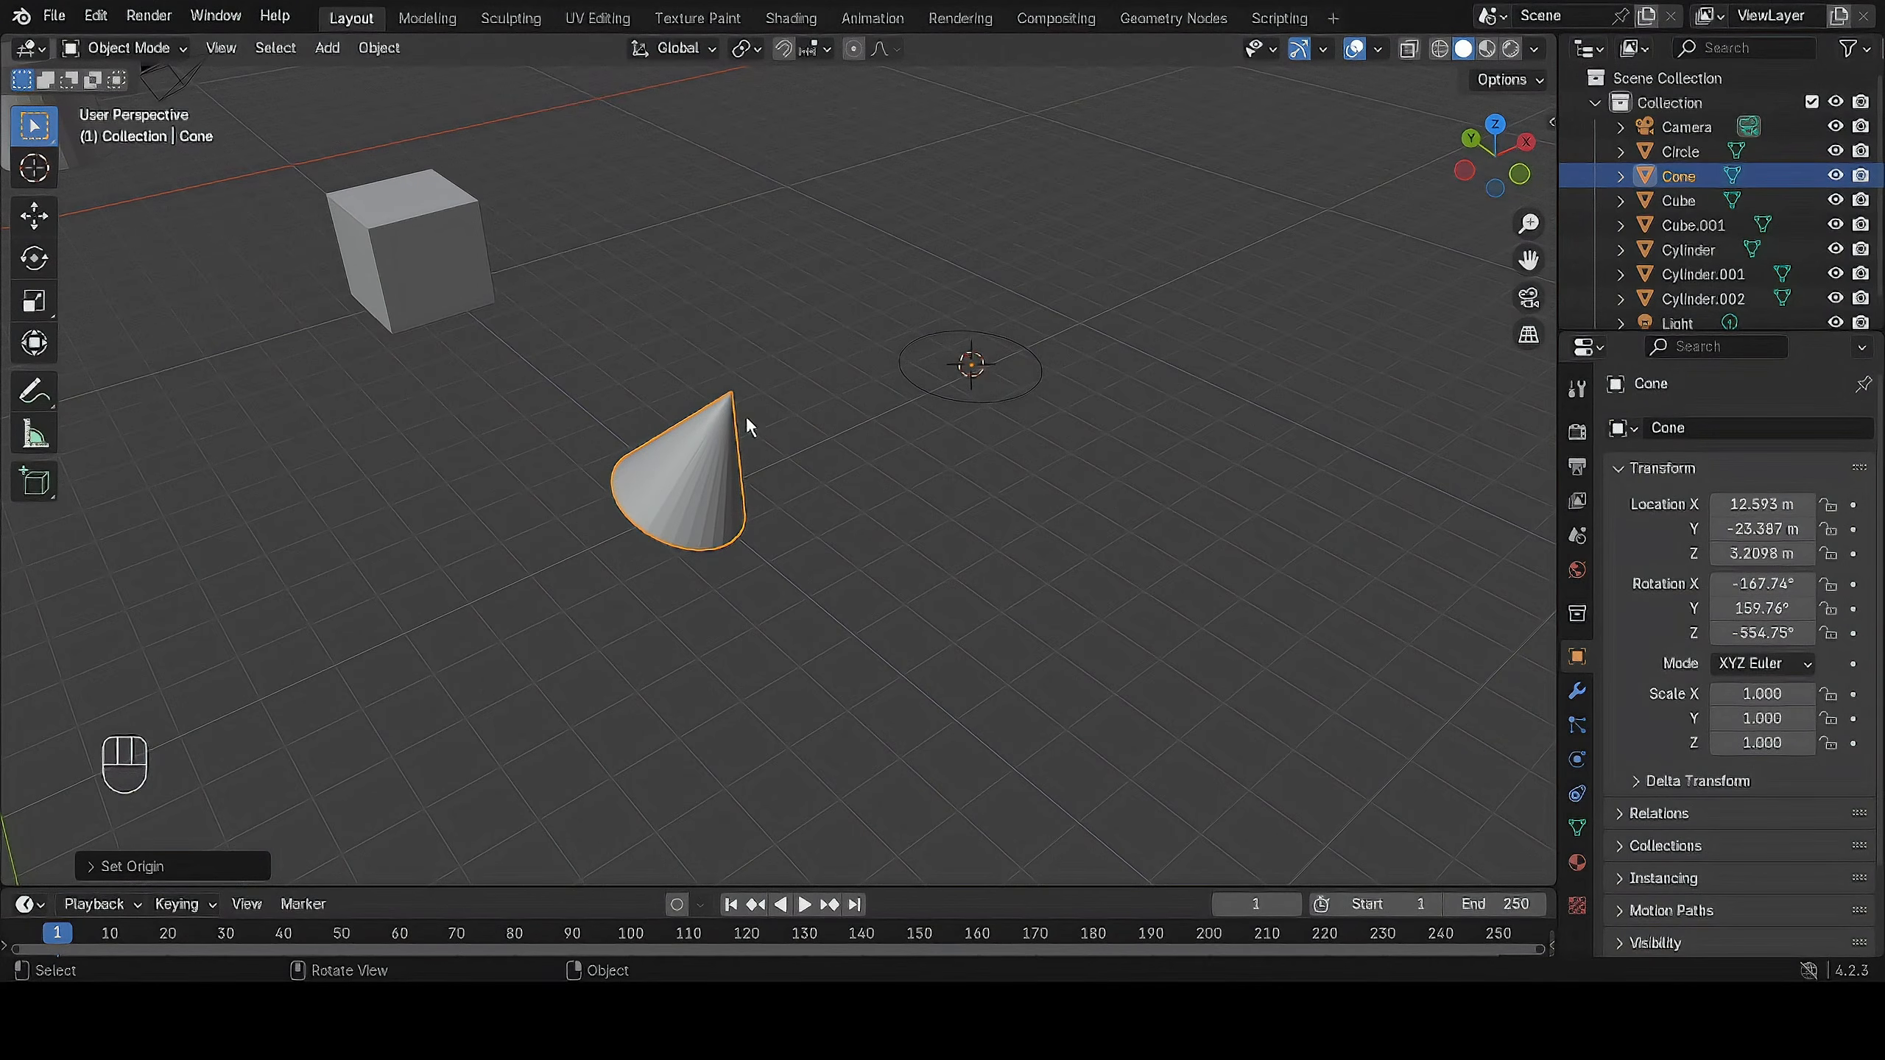
# Rotate the cone about its offset origin at the circle's center to about X 22°, Y 51°, Z -32°.
pyautogui.click(683, 457)
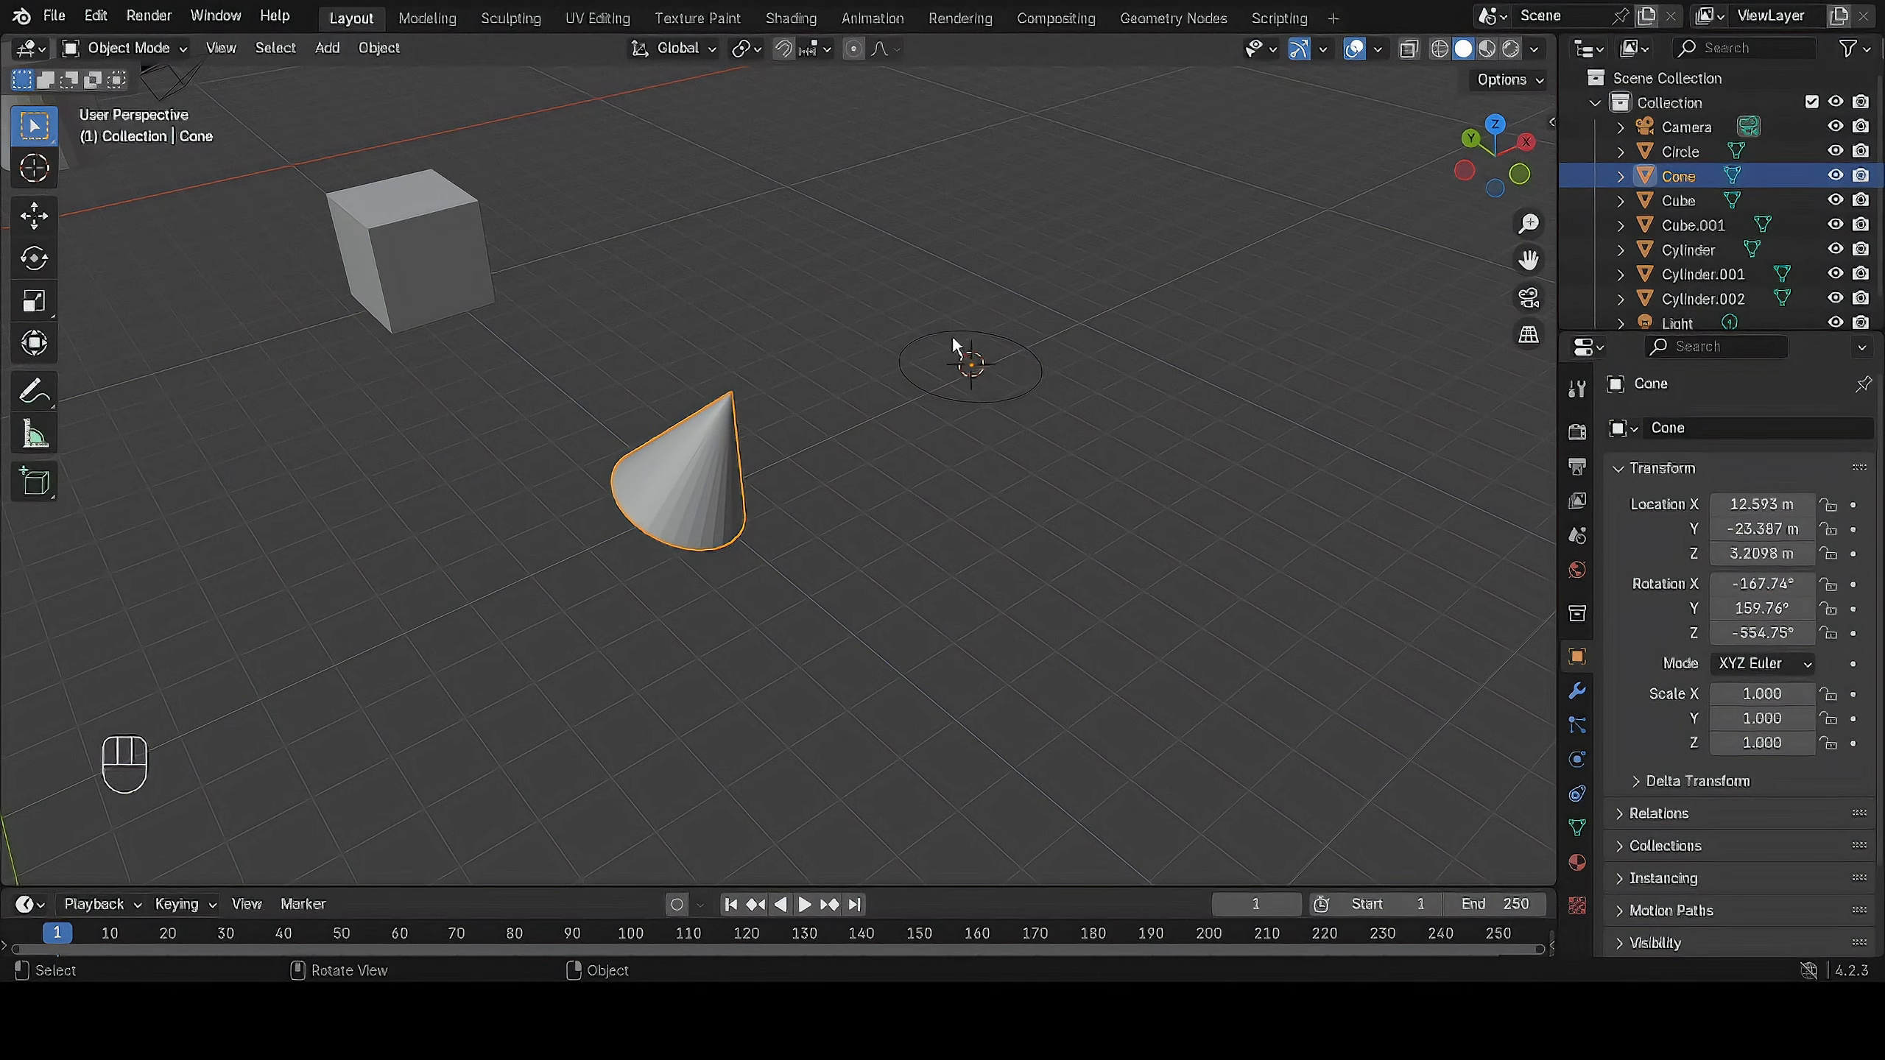
pyautogui.press('r')
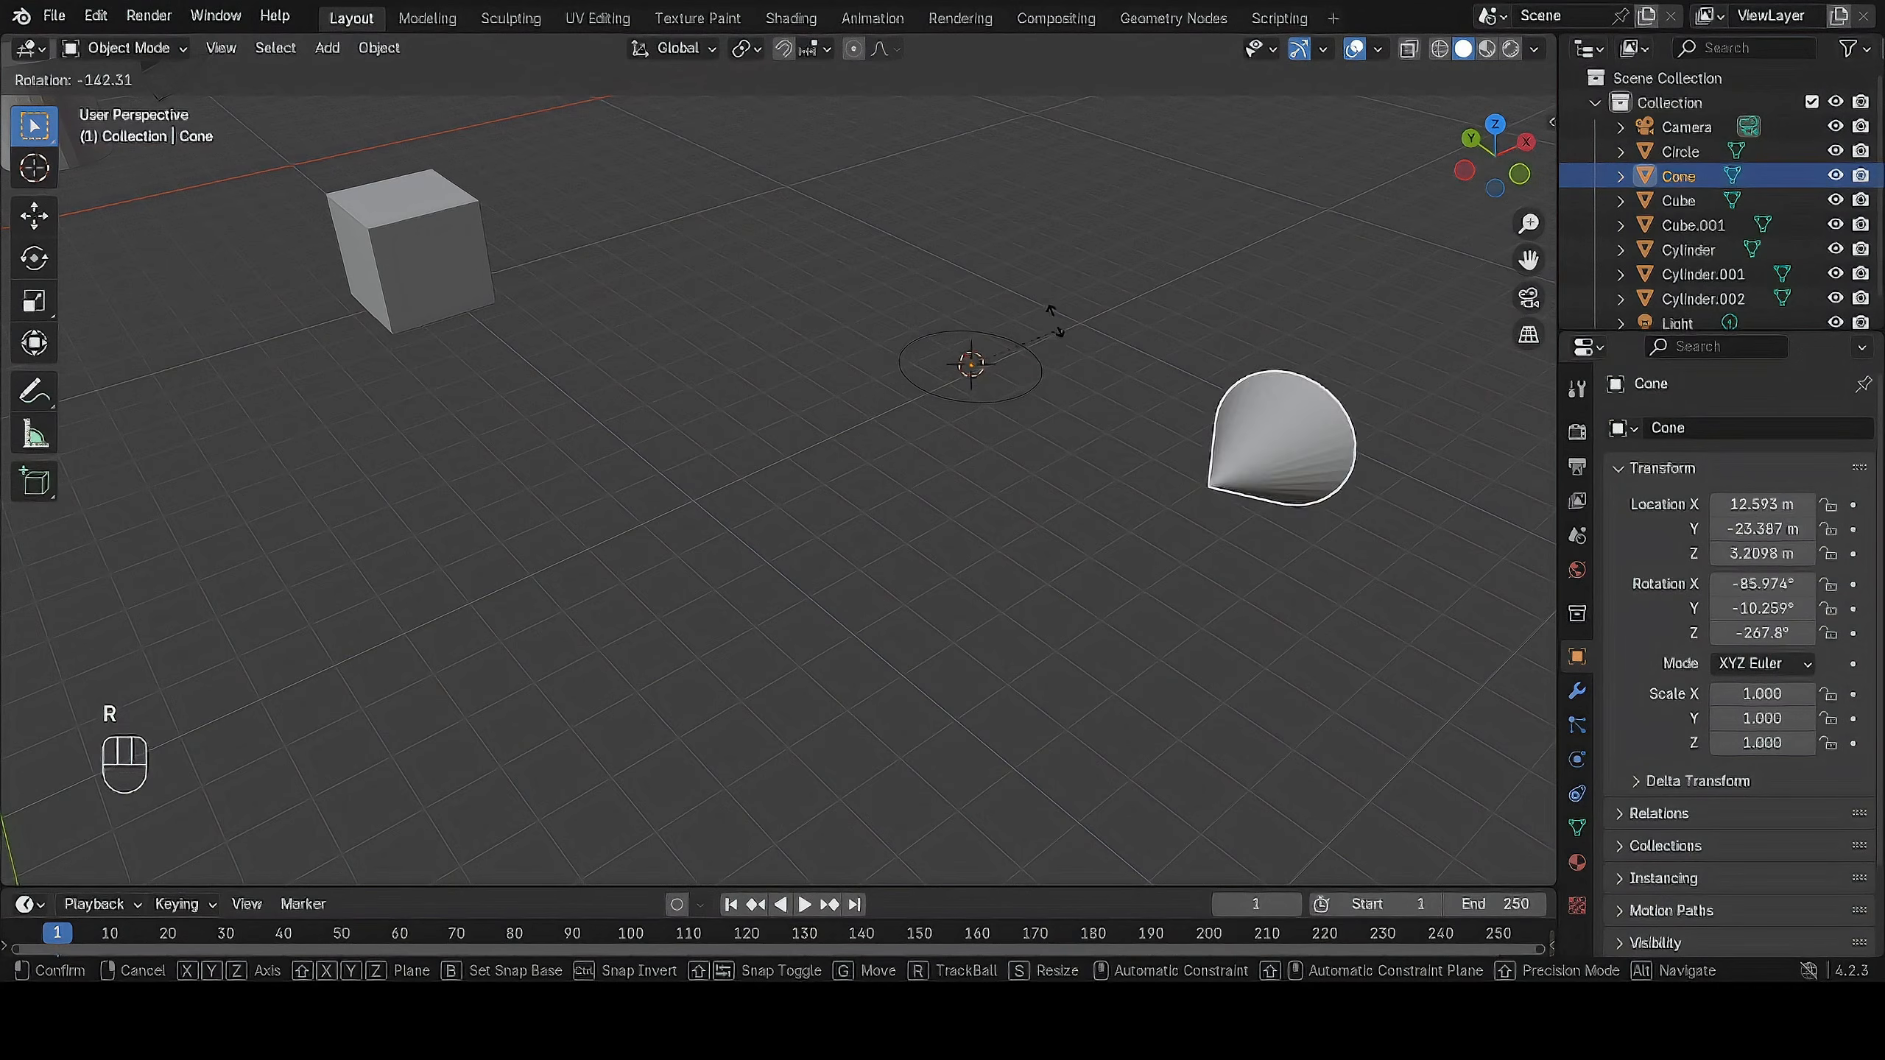
pyautogui.click(829, 417)
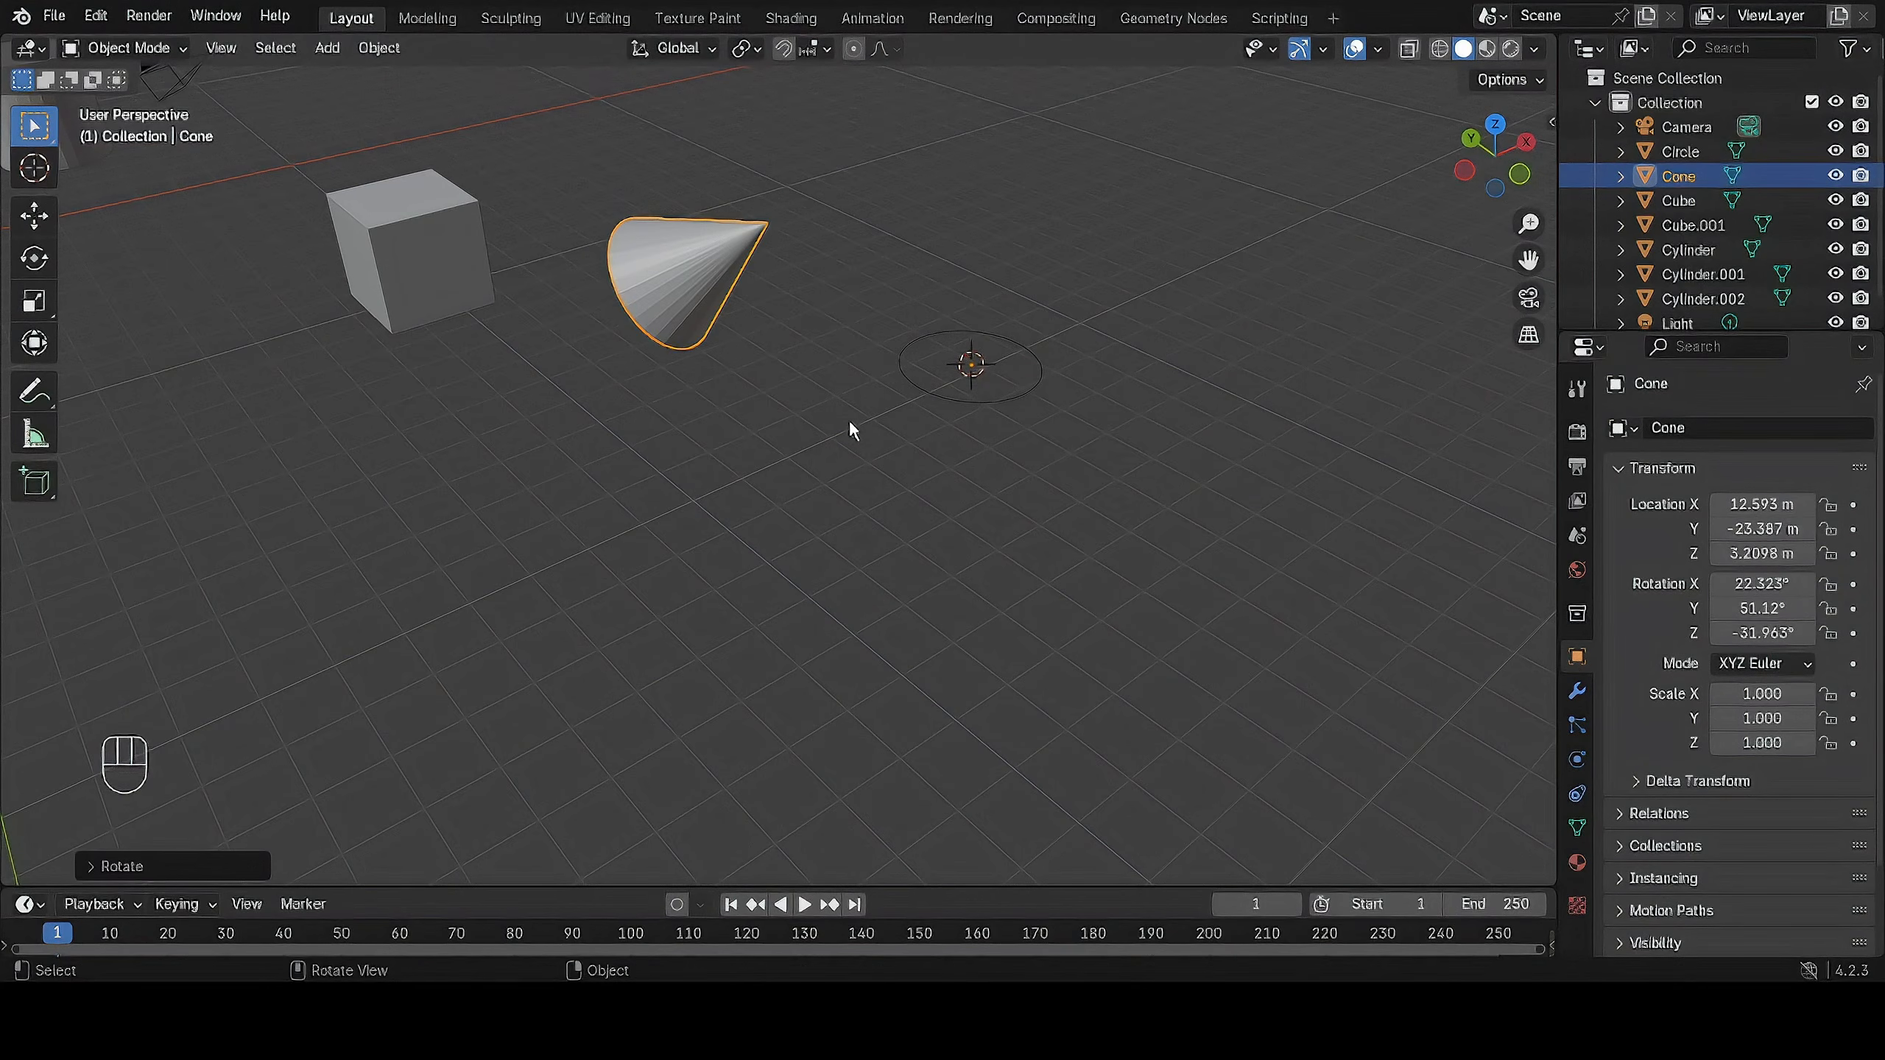
# Undo the cone's last rotation and the change of its origin to the 3D cursor.
pyautogui.hotkey('ctrl', 'z')
pyautogui.hotkey('ctrl', 'z')
pyautogui.hotkey('ctrl', 'z')
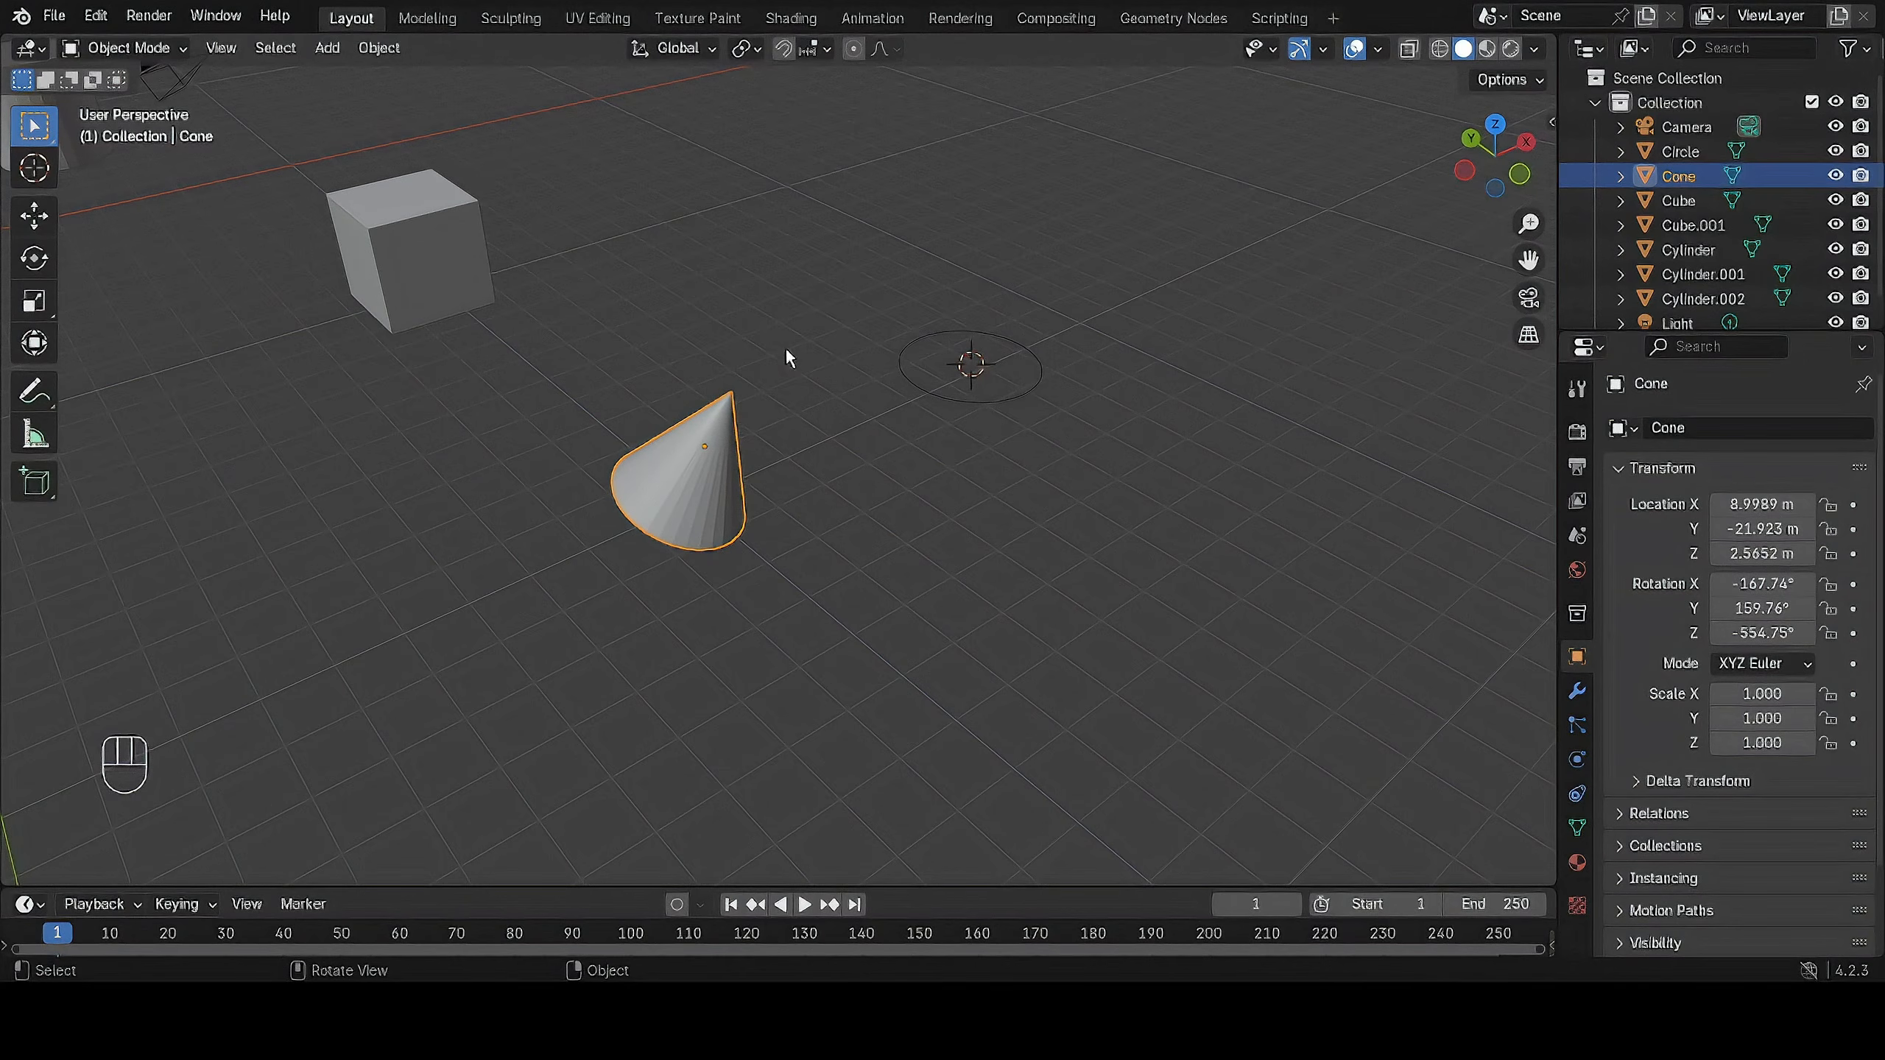
# Place the 3D cursor at several spots around the cone with the Cursor tool, ending between cone and circle in the foreground, and return to the selection tool.
pyautogui.click(43, 170)
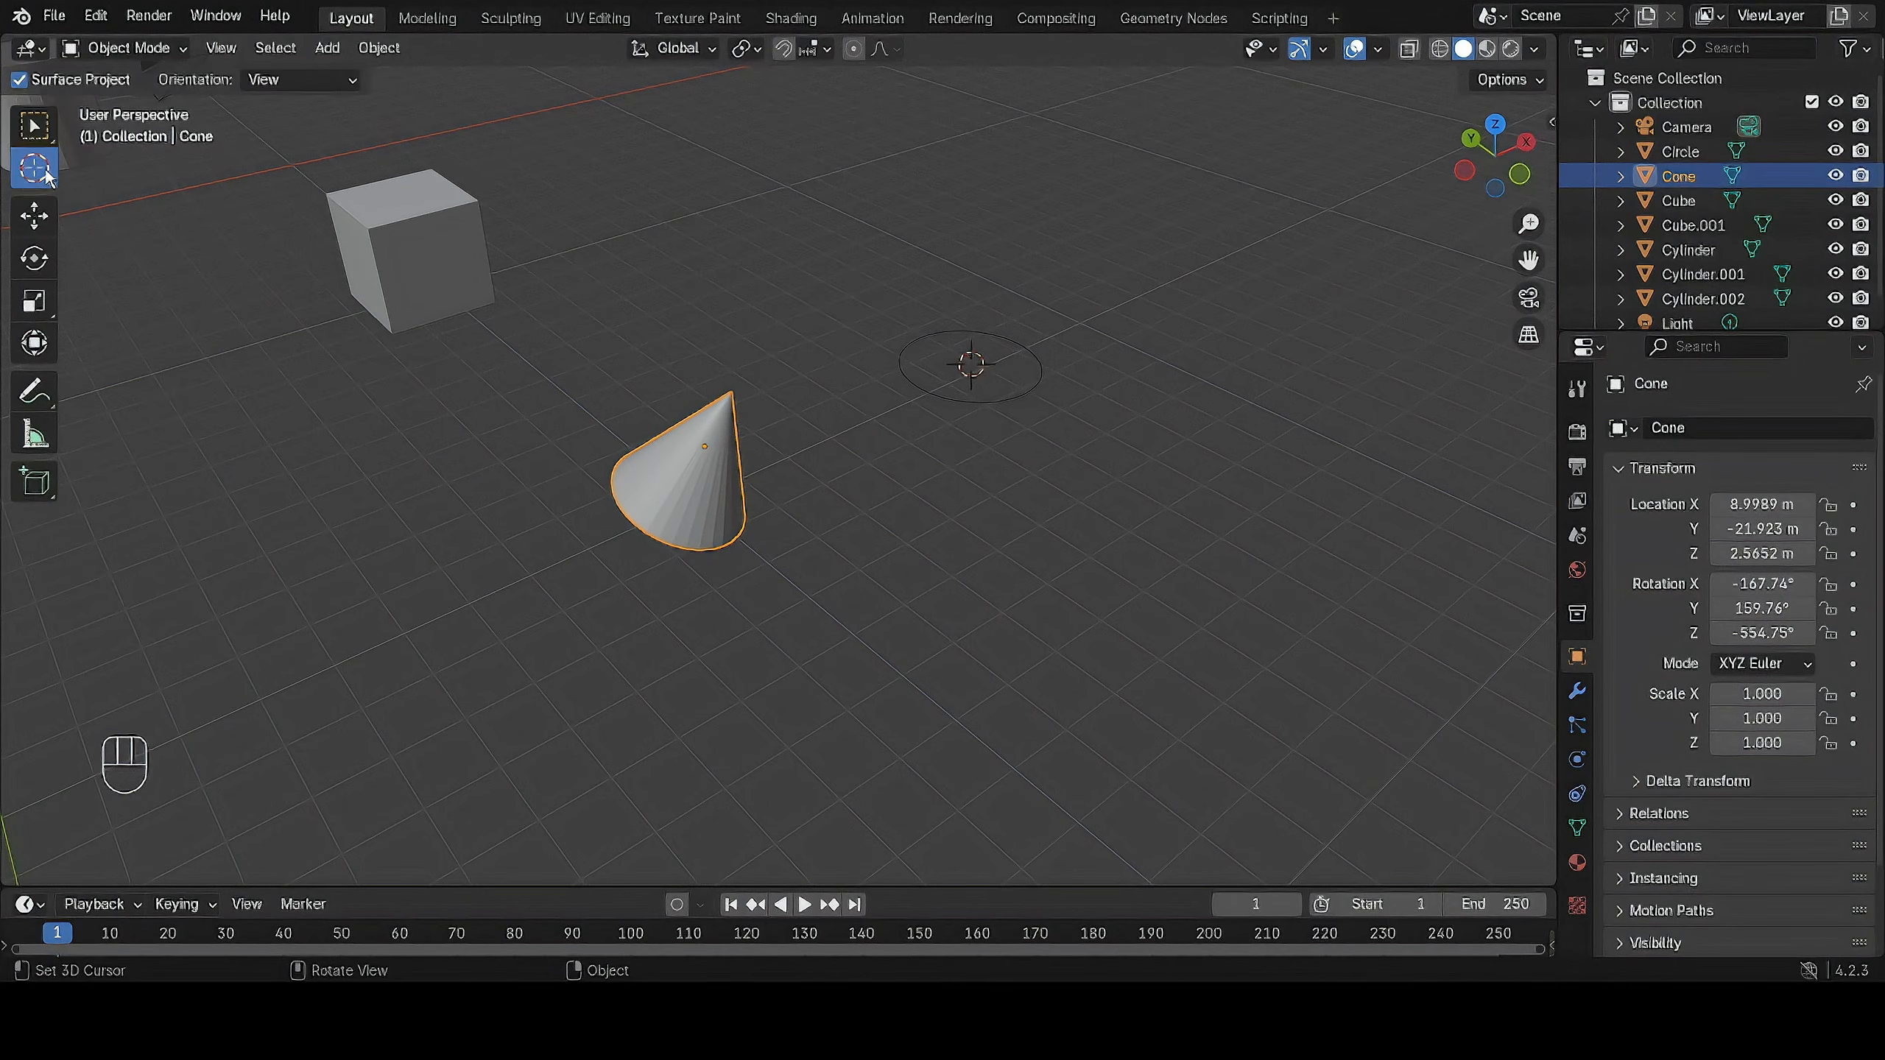
pyautogui.click(835, 399)
pyautogui.click(735, 235)
pyautogui.click(505, 489)
pyautogui.click(895, 339)
pyautogui.click(1015, 575)
pyautogui.click(33, 126)
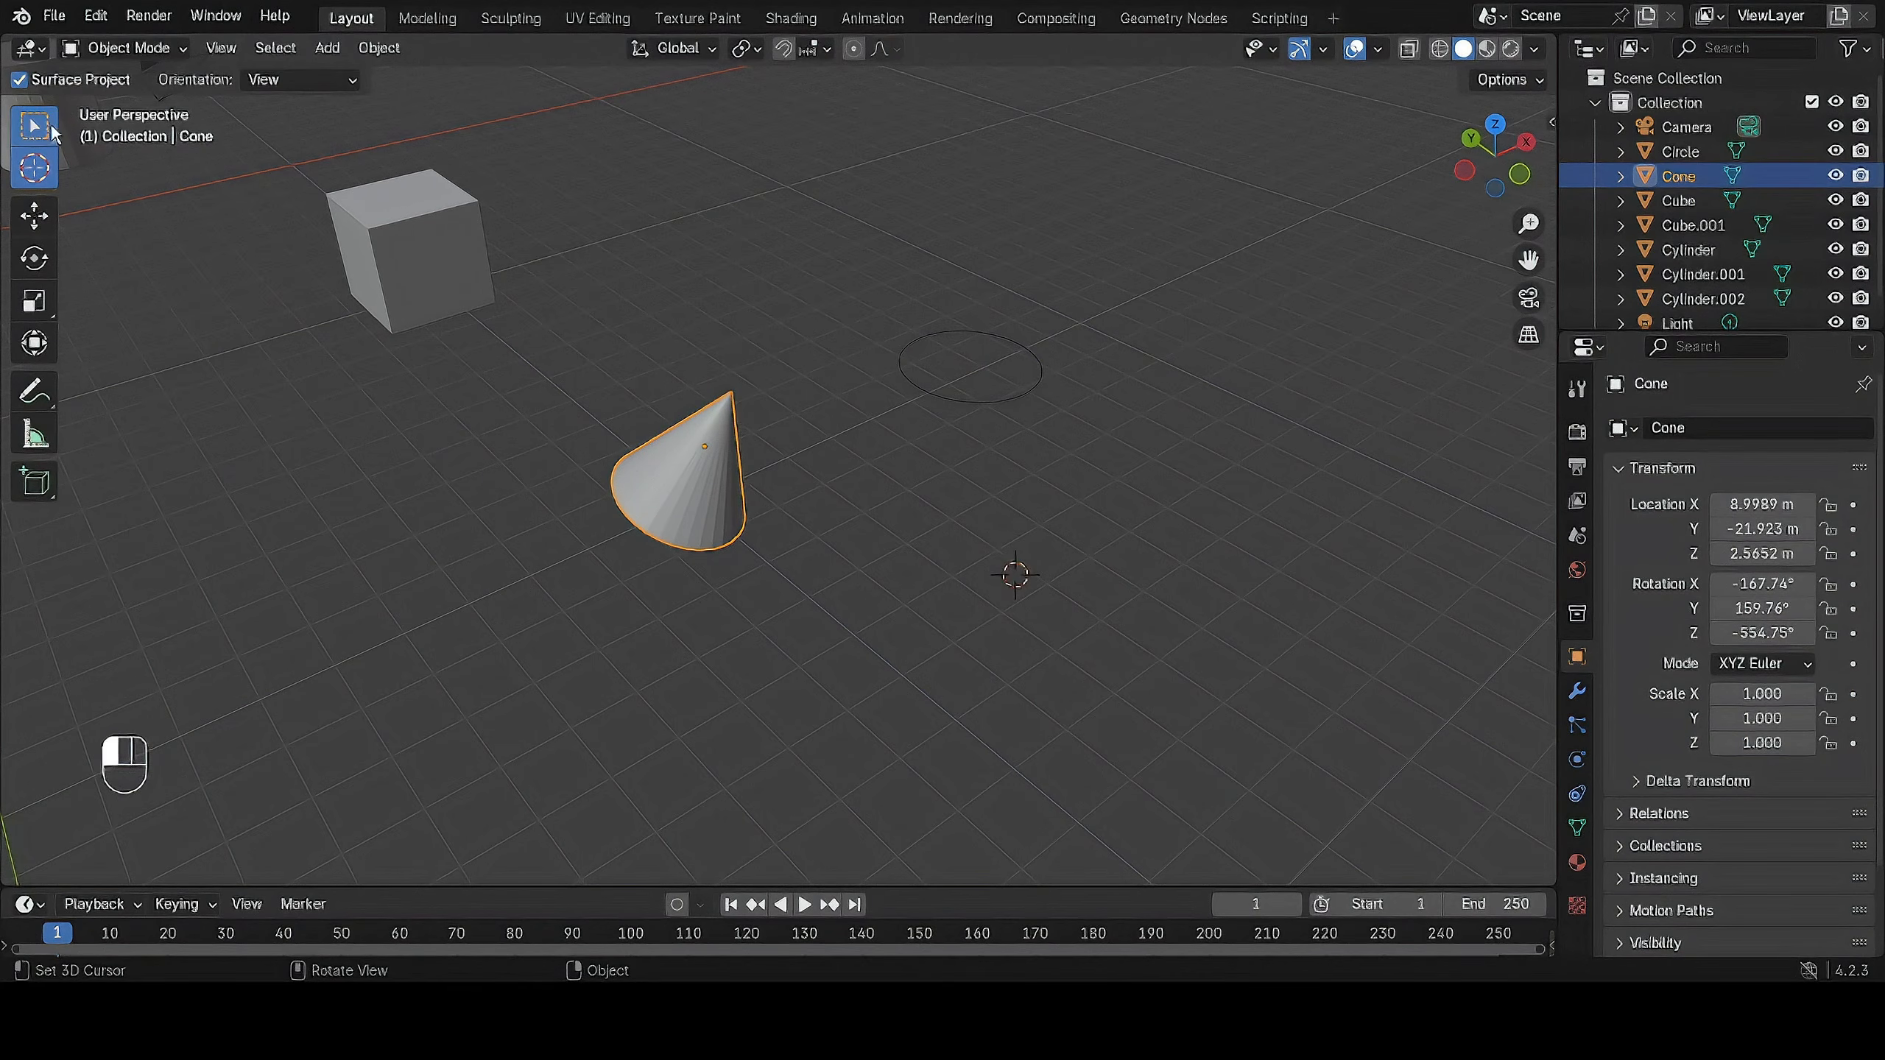
# Reposition the 3D cursor at several empty spots without the Cursor tool, ending just beyond the cube nearest the cone.
pyautogui.scroll(-3, 991, 479)
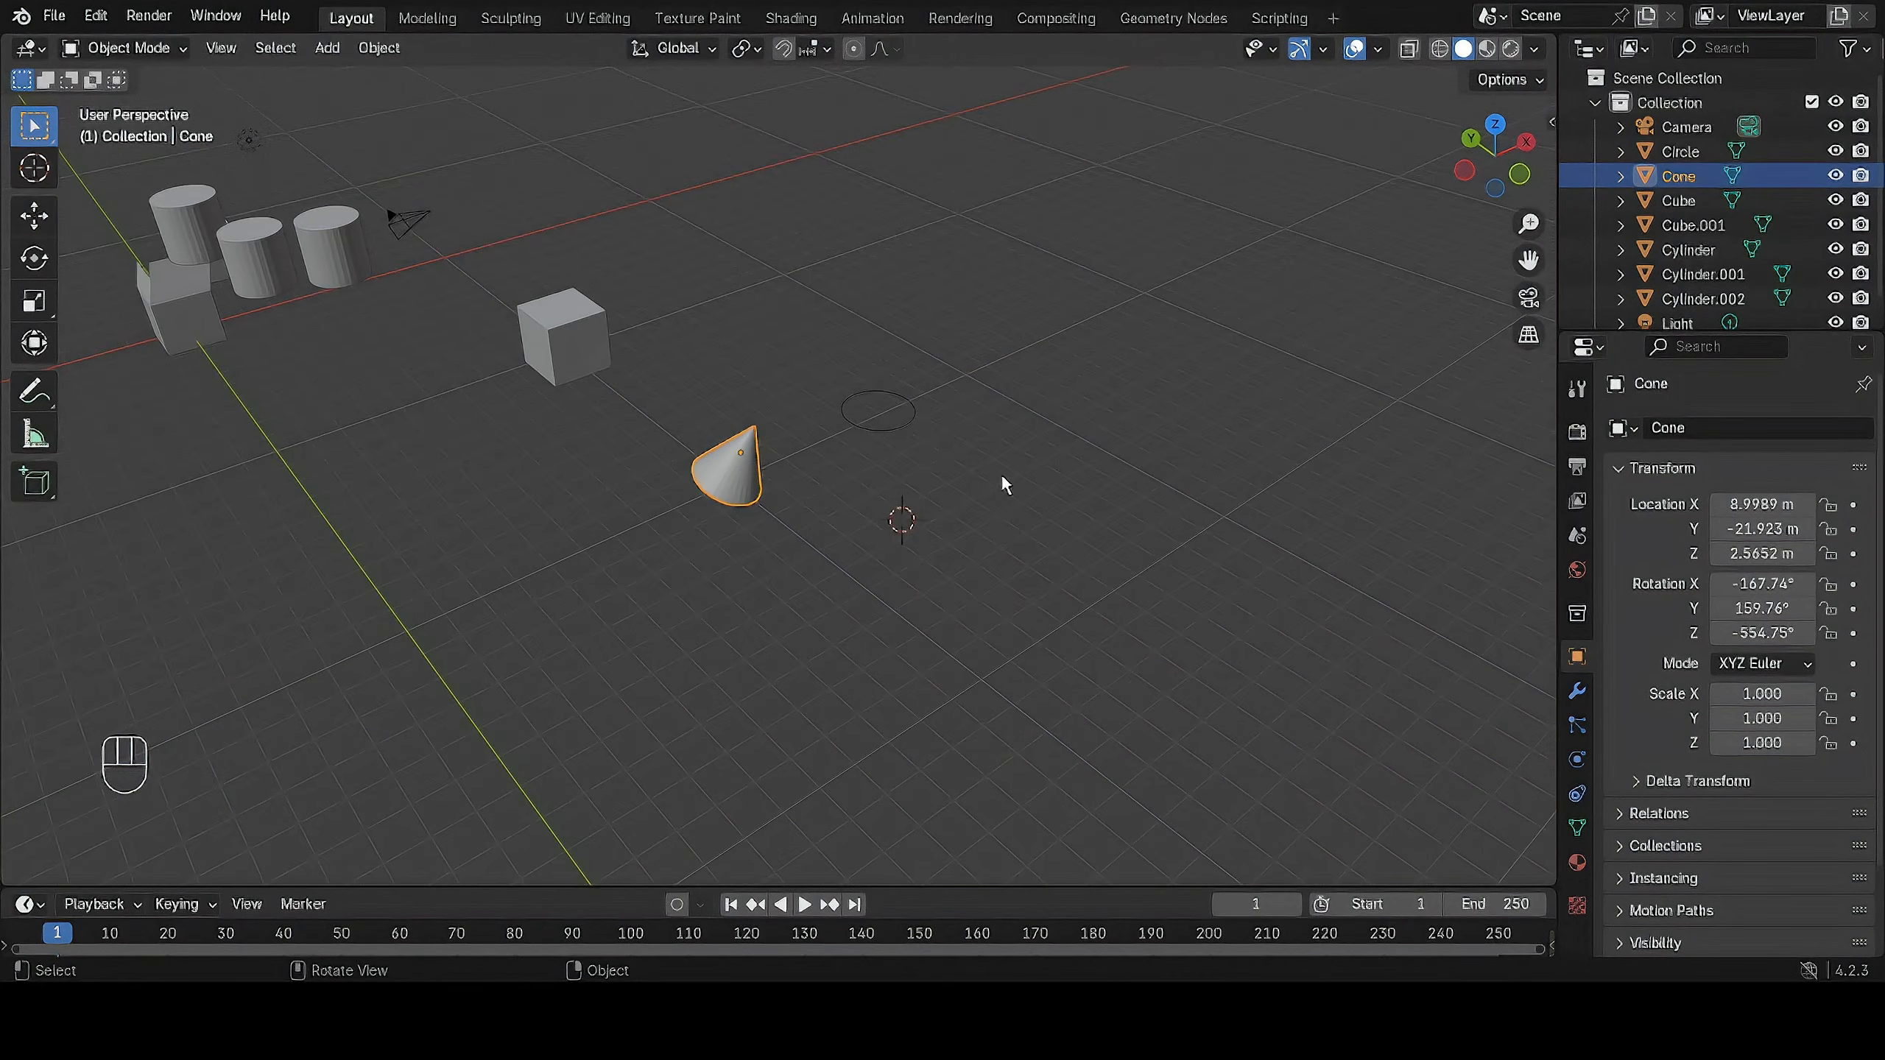
pyautogui.keyDown('shift'); pyautogui.rightClick(923, 268); pyautogui.keyUp('shift')
pyautogui.keyDown('shift'); pyautogui.rightClick(444, 518); pyautogui.keyUp('shift')
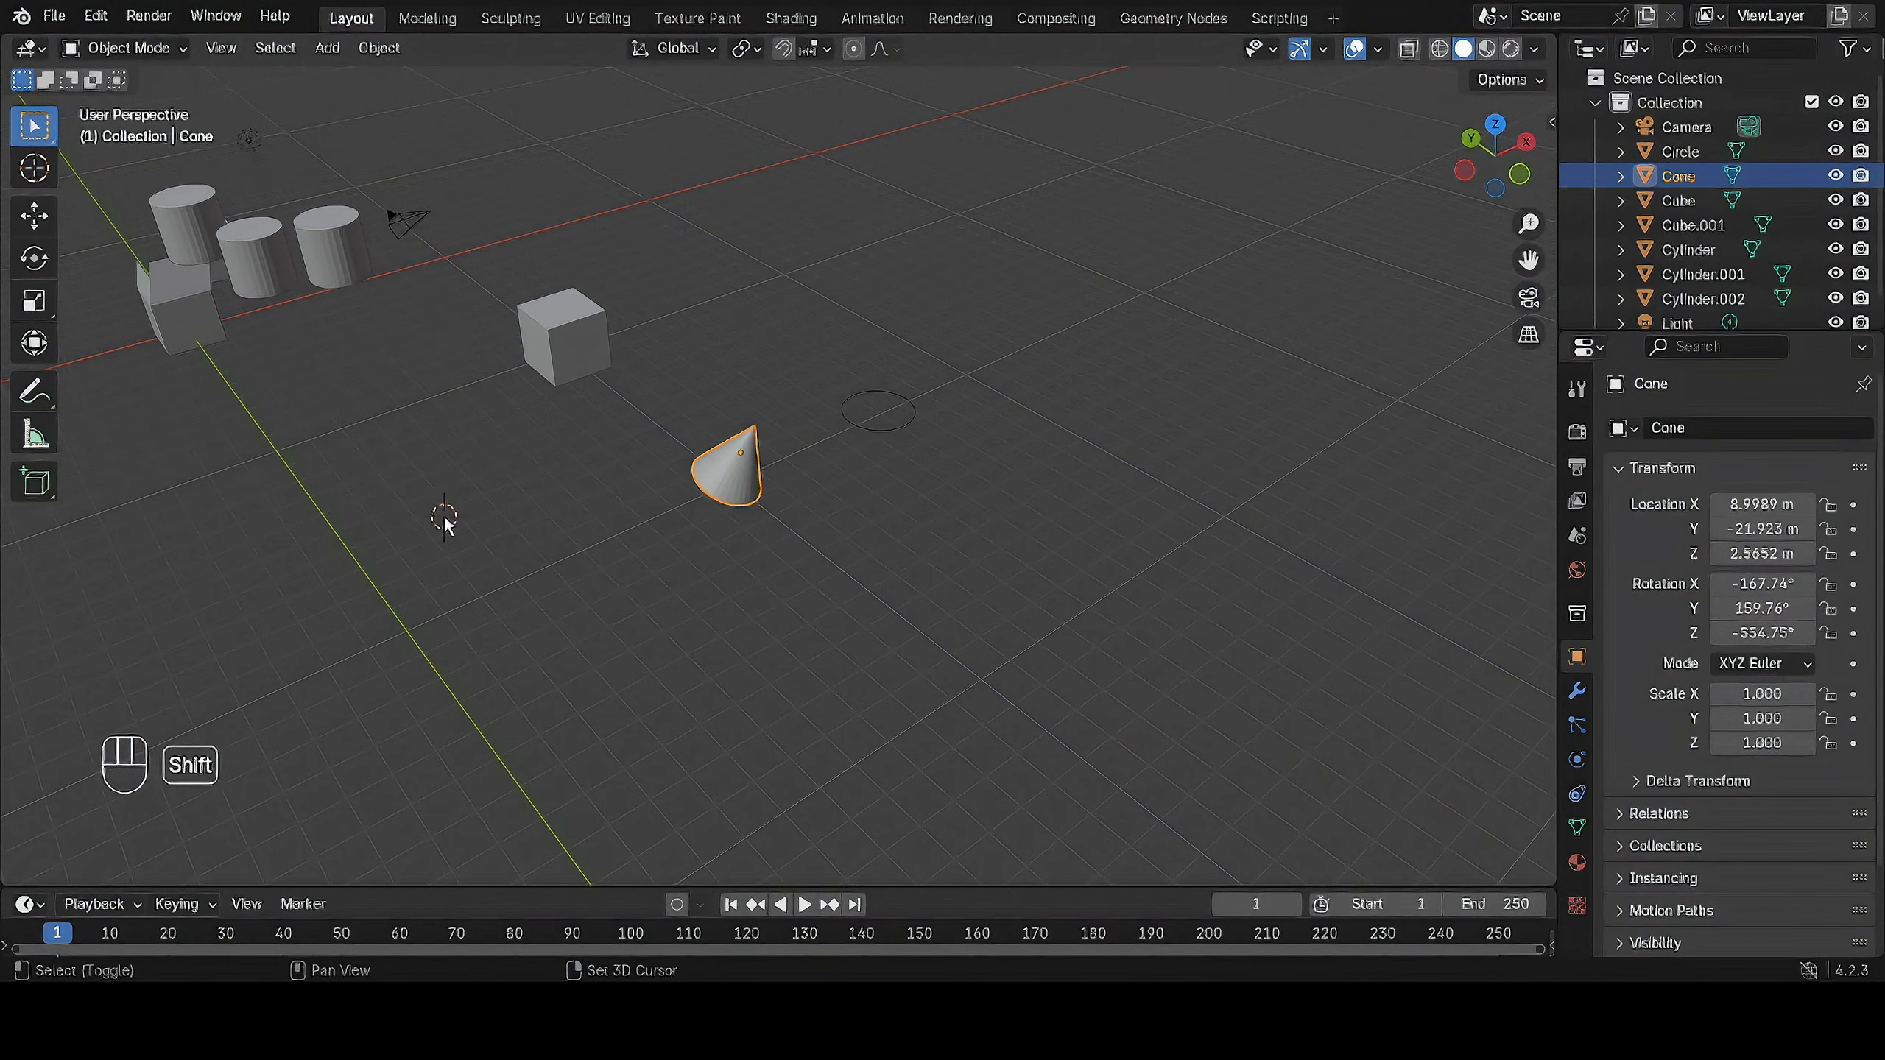
pyautogui.keyDown('shift'); pyautogui.rightClick(1111, 333); pyautogui.keyUp('shift')
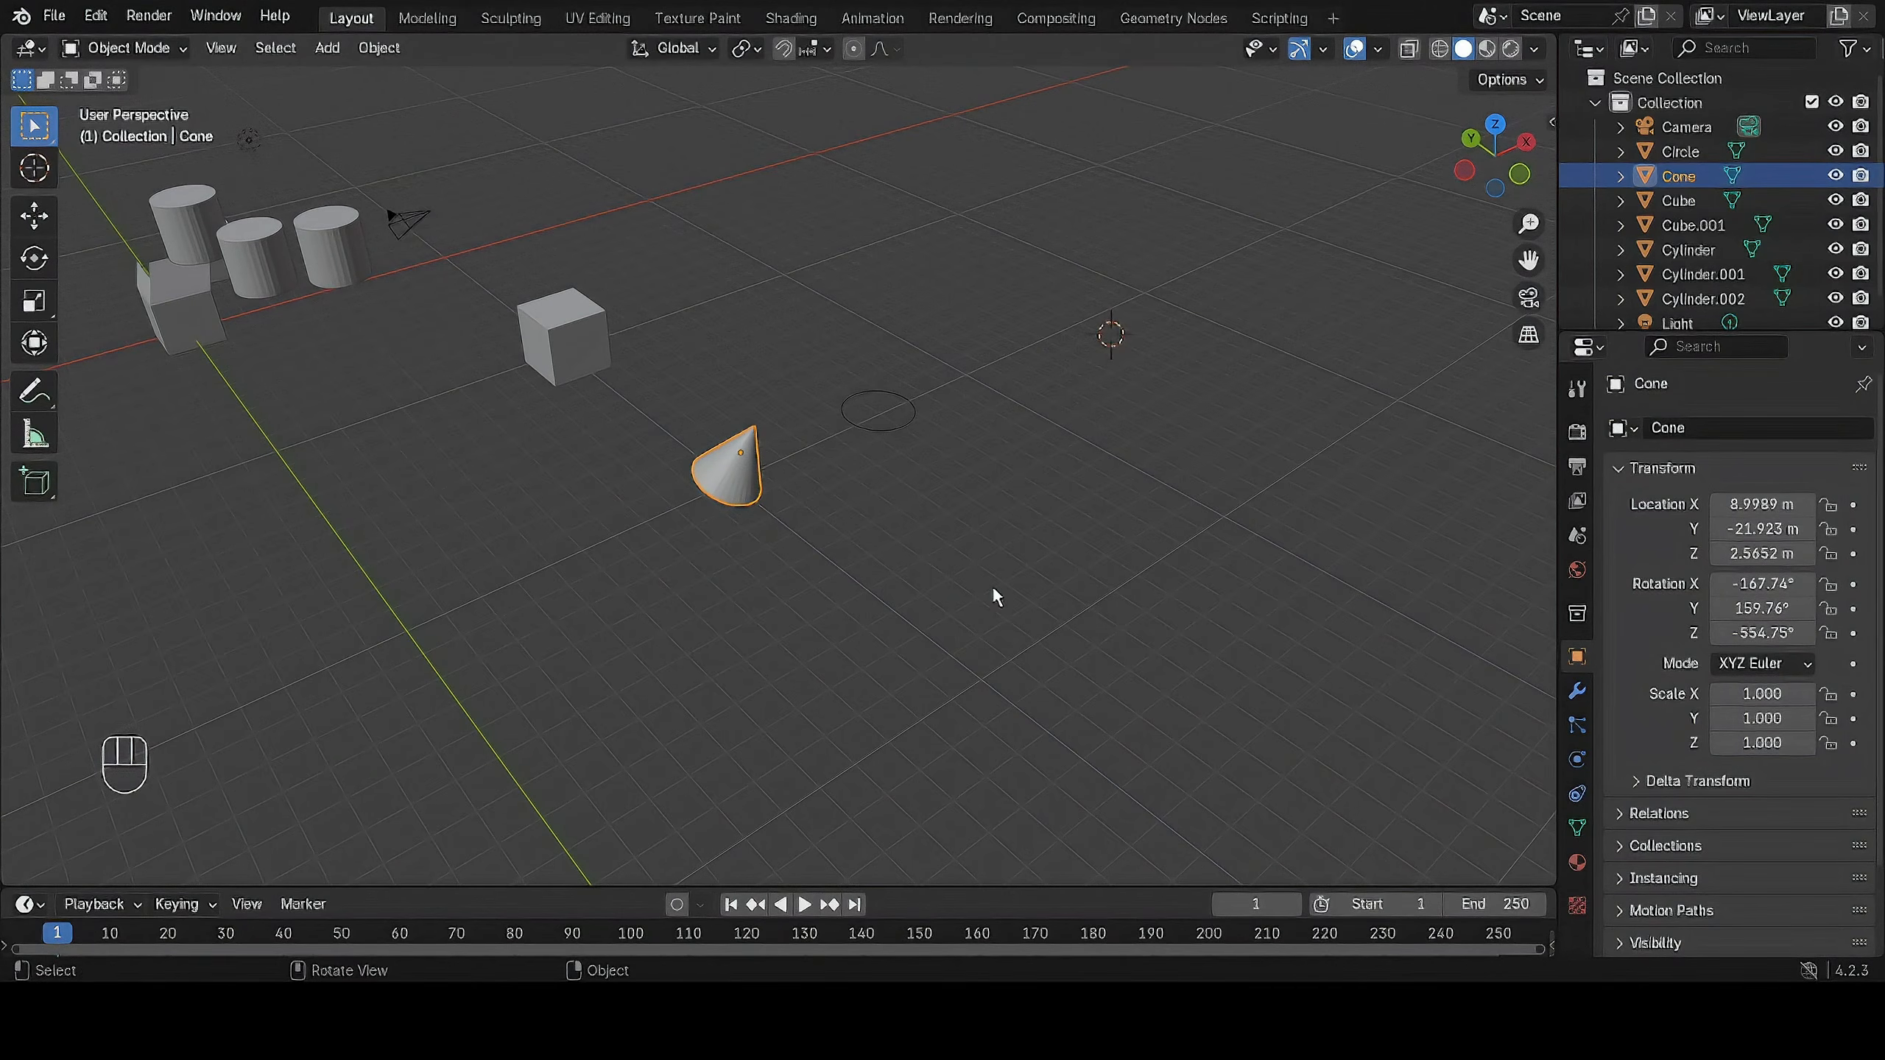
pyautogui.keyDown('shift'); pyautogui.rightClick(679, 307); pyautogui.keyUp('shift')
pyautogui.press('shift')
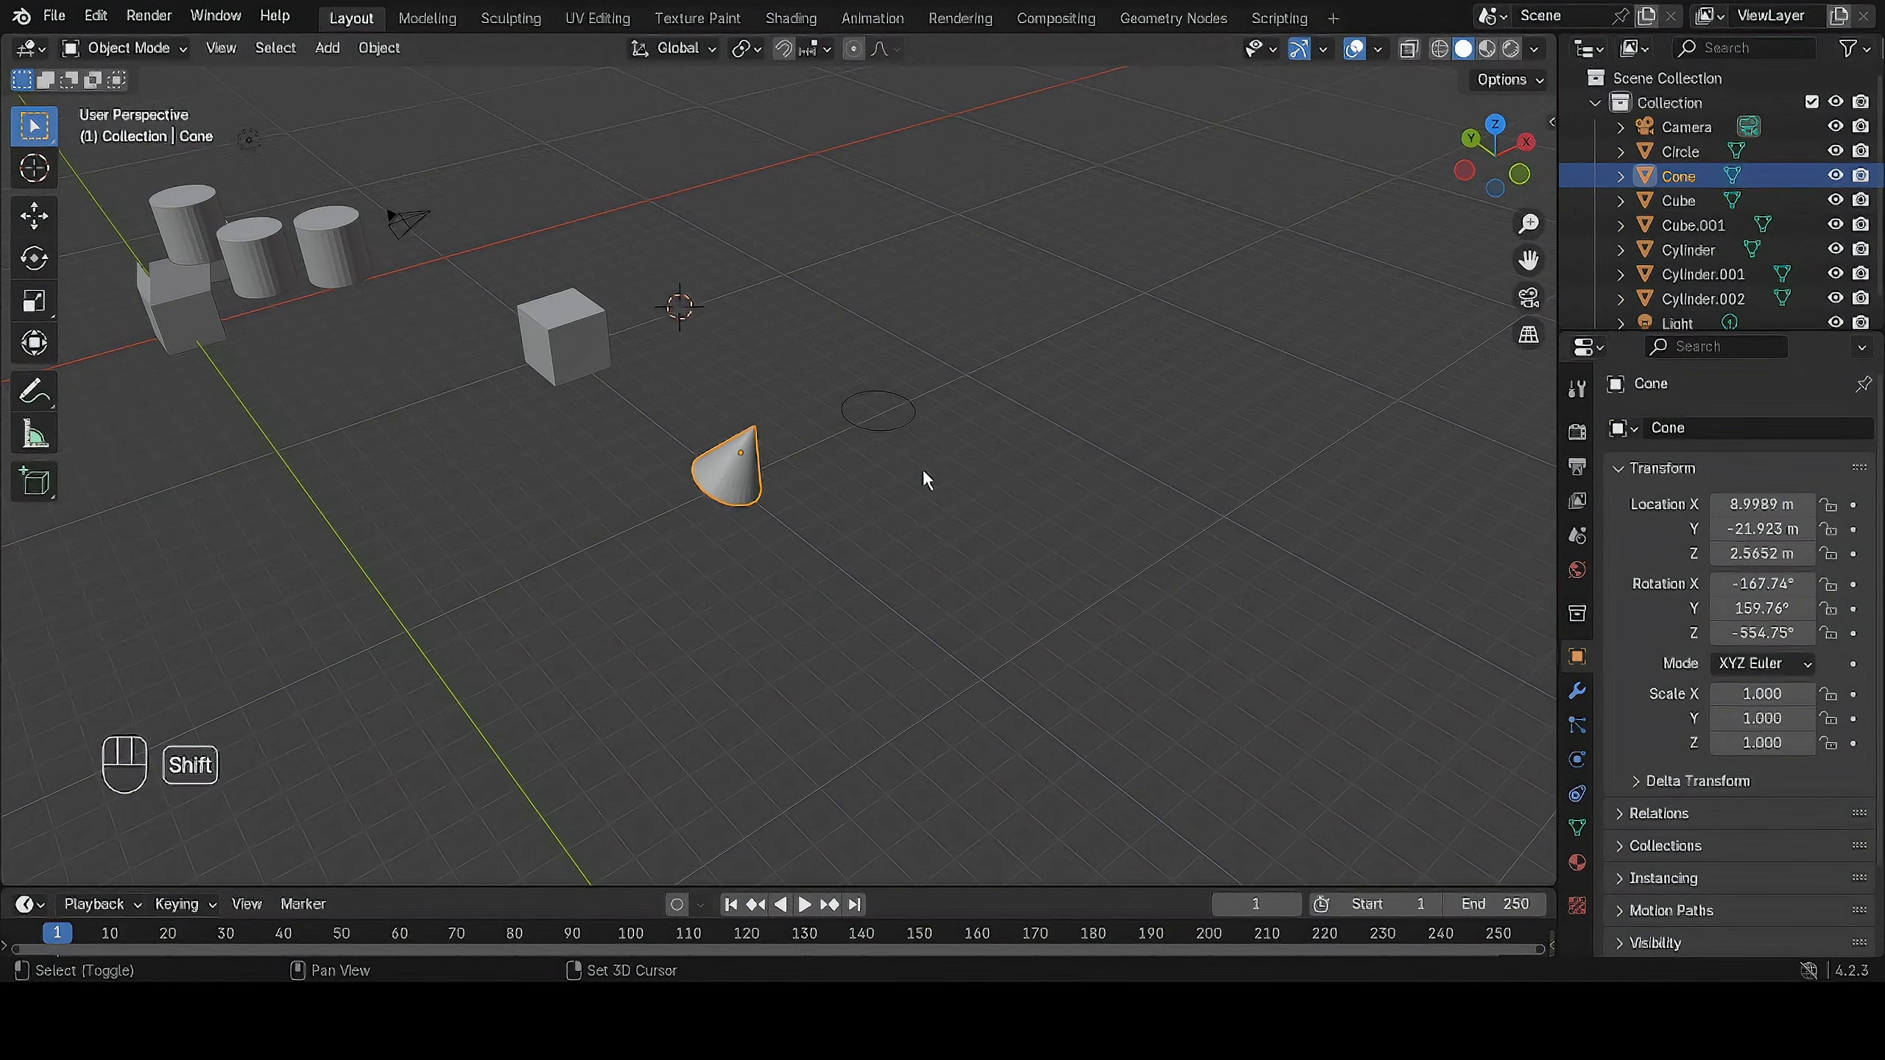
# Snap the 3D cursor to the world origin and view it at the original cube.
pyautogui.hotkey('shift', 's')
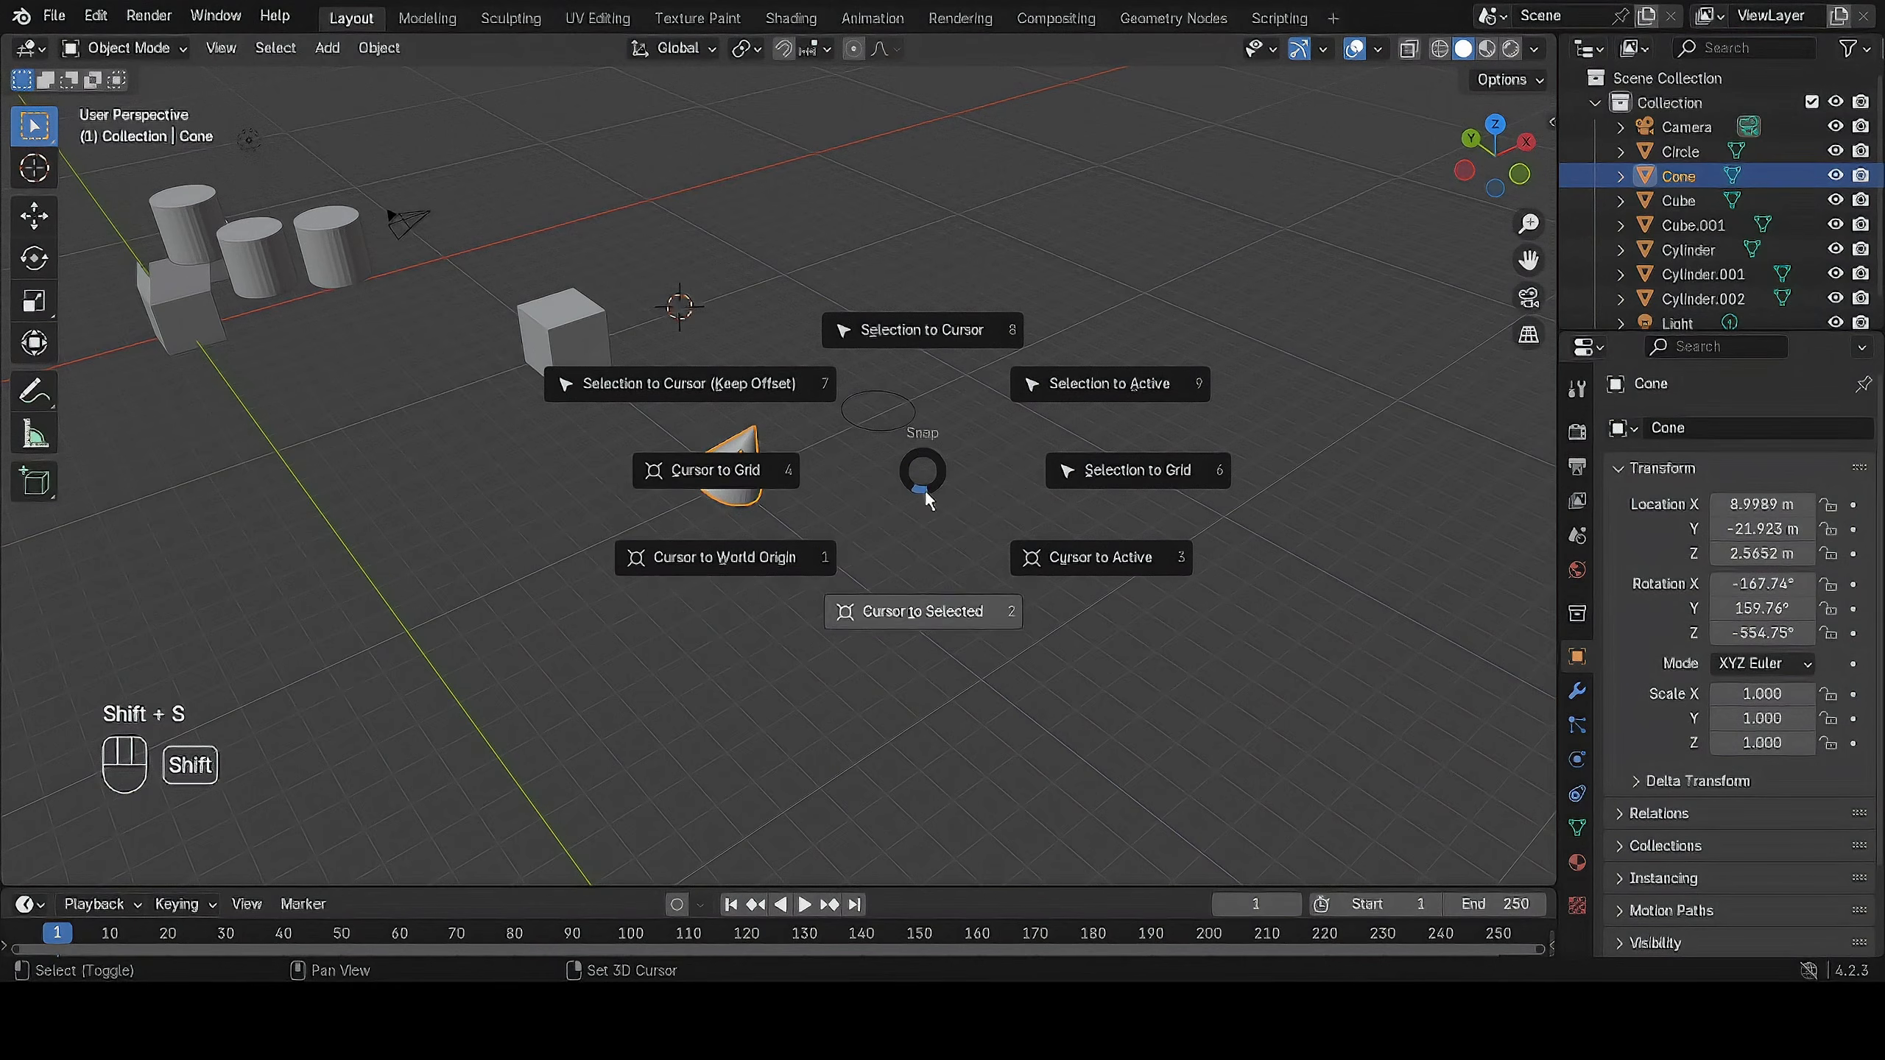
pyautogui.click(736, 556)
pyautogui.keyDown('shift'); pyautogui.moveTo(394, 456); pyautogui.dragTo(1128, 584, button='middle'); pyautogui.keyUp('shift')
pyautogui.scroll(2, 817, 401)
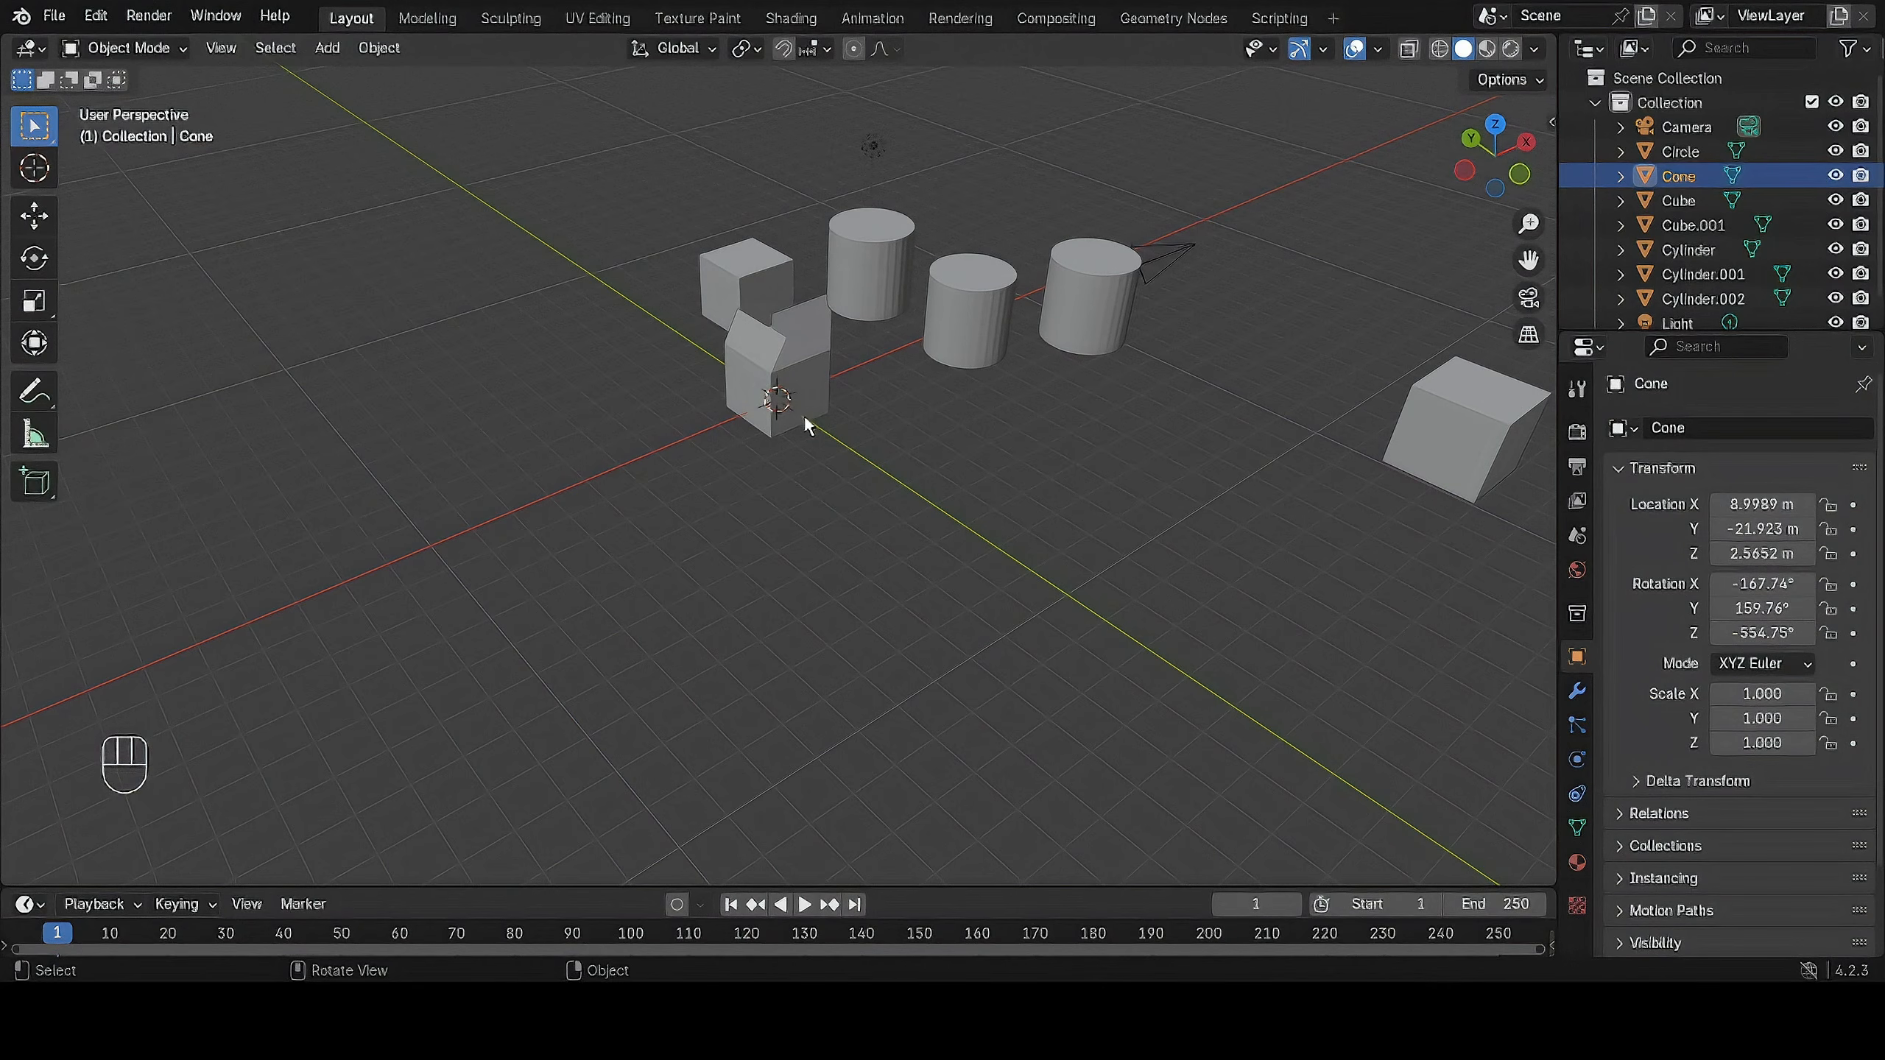
pyautogui.scroll(1, 804, 414)
pyautogui.press('F4')
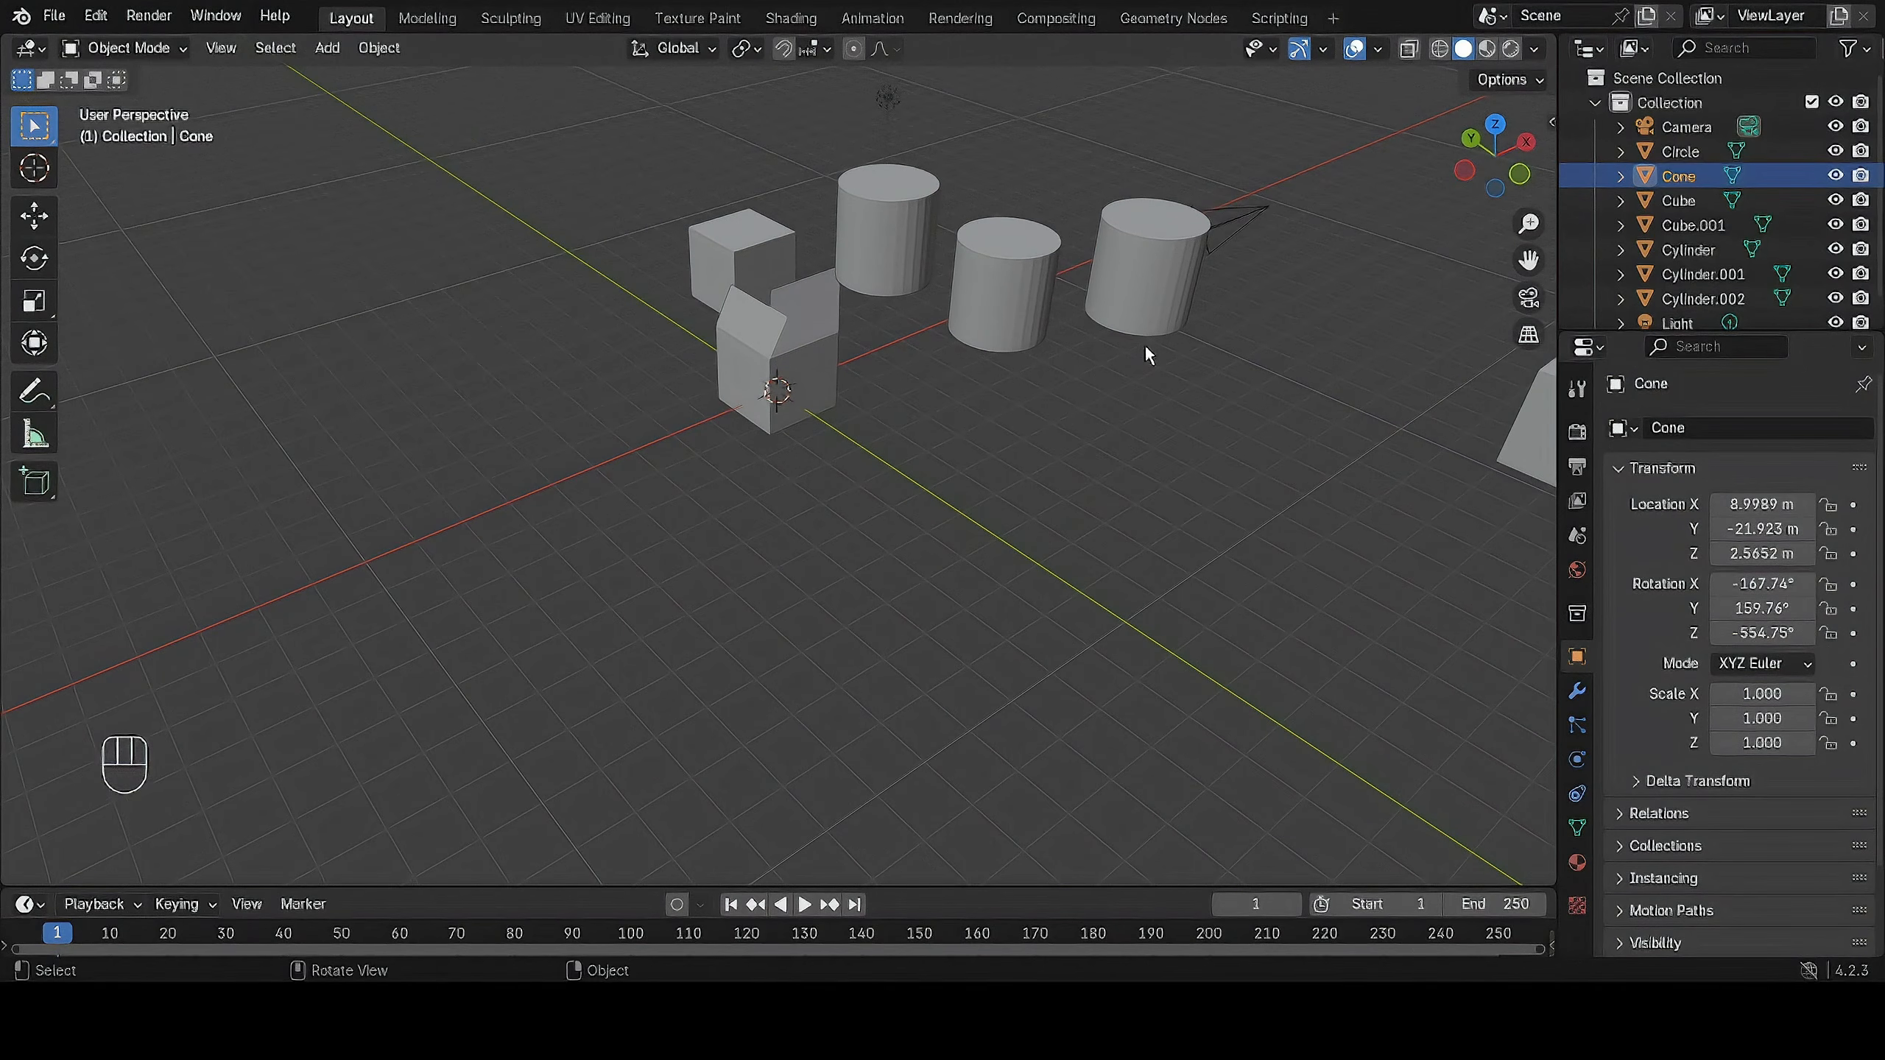
# Select the middle cylinder and snap the 3D cursor to its origin.
pyautogui.click(977, 293)
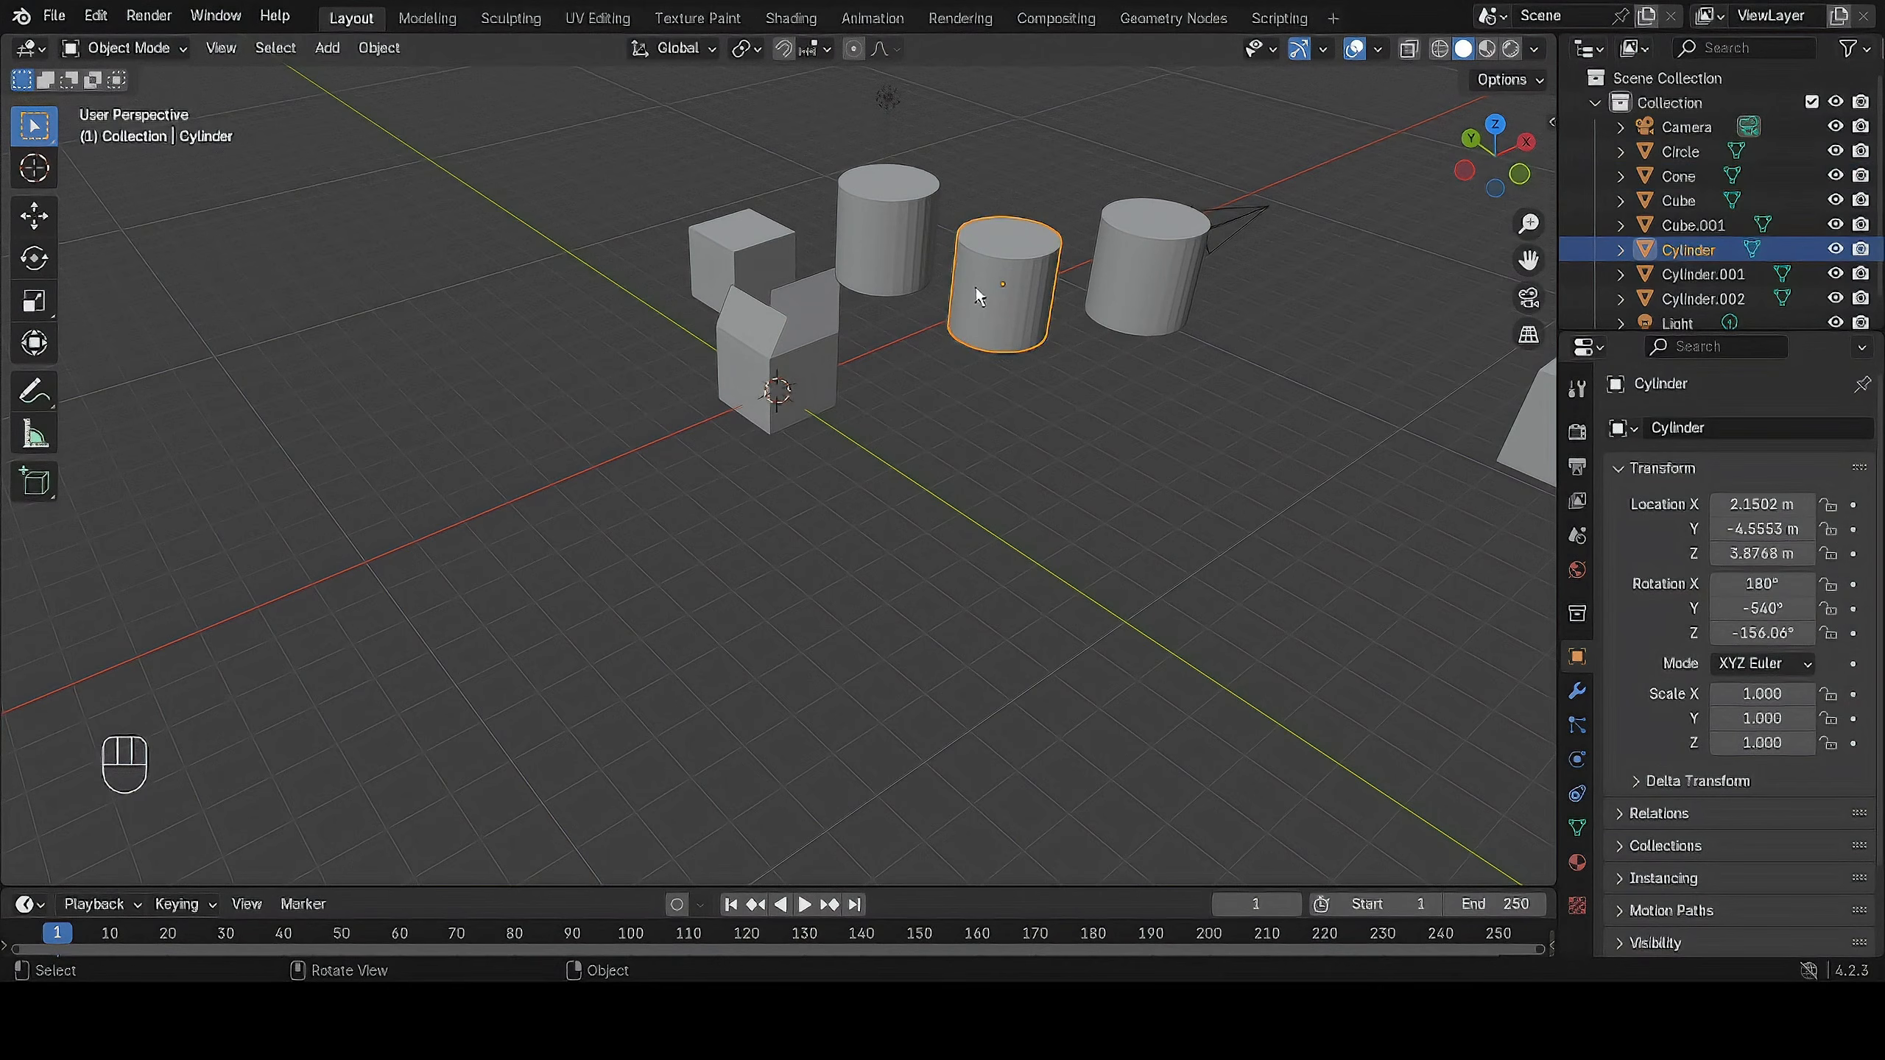
pyautogui.press('shift')
pyautogui.hotkey('shift', 's')
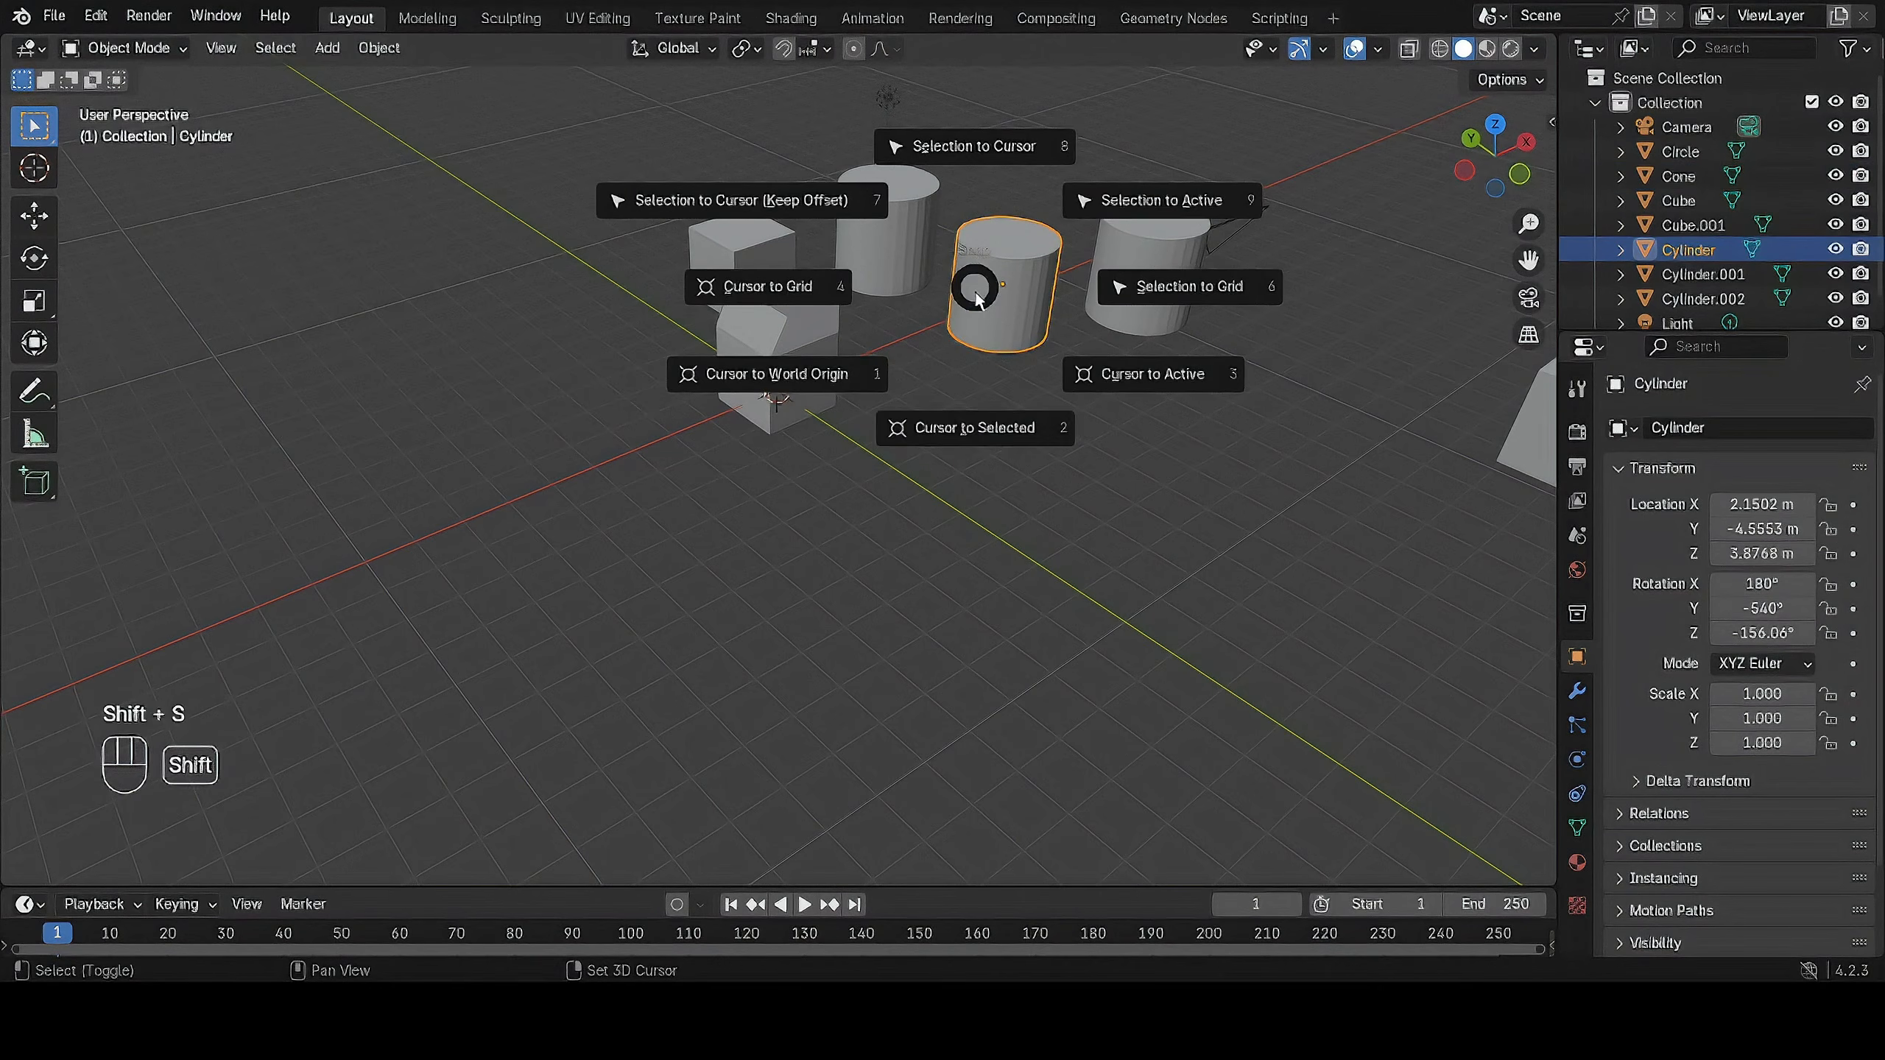
pyautogui.click(1007, 424)
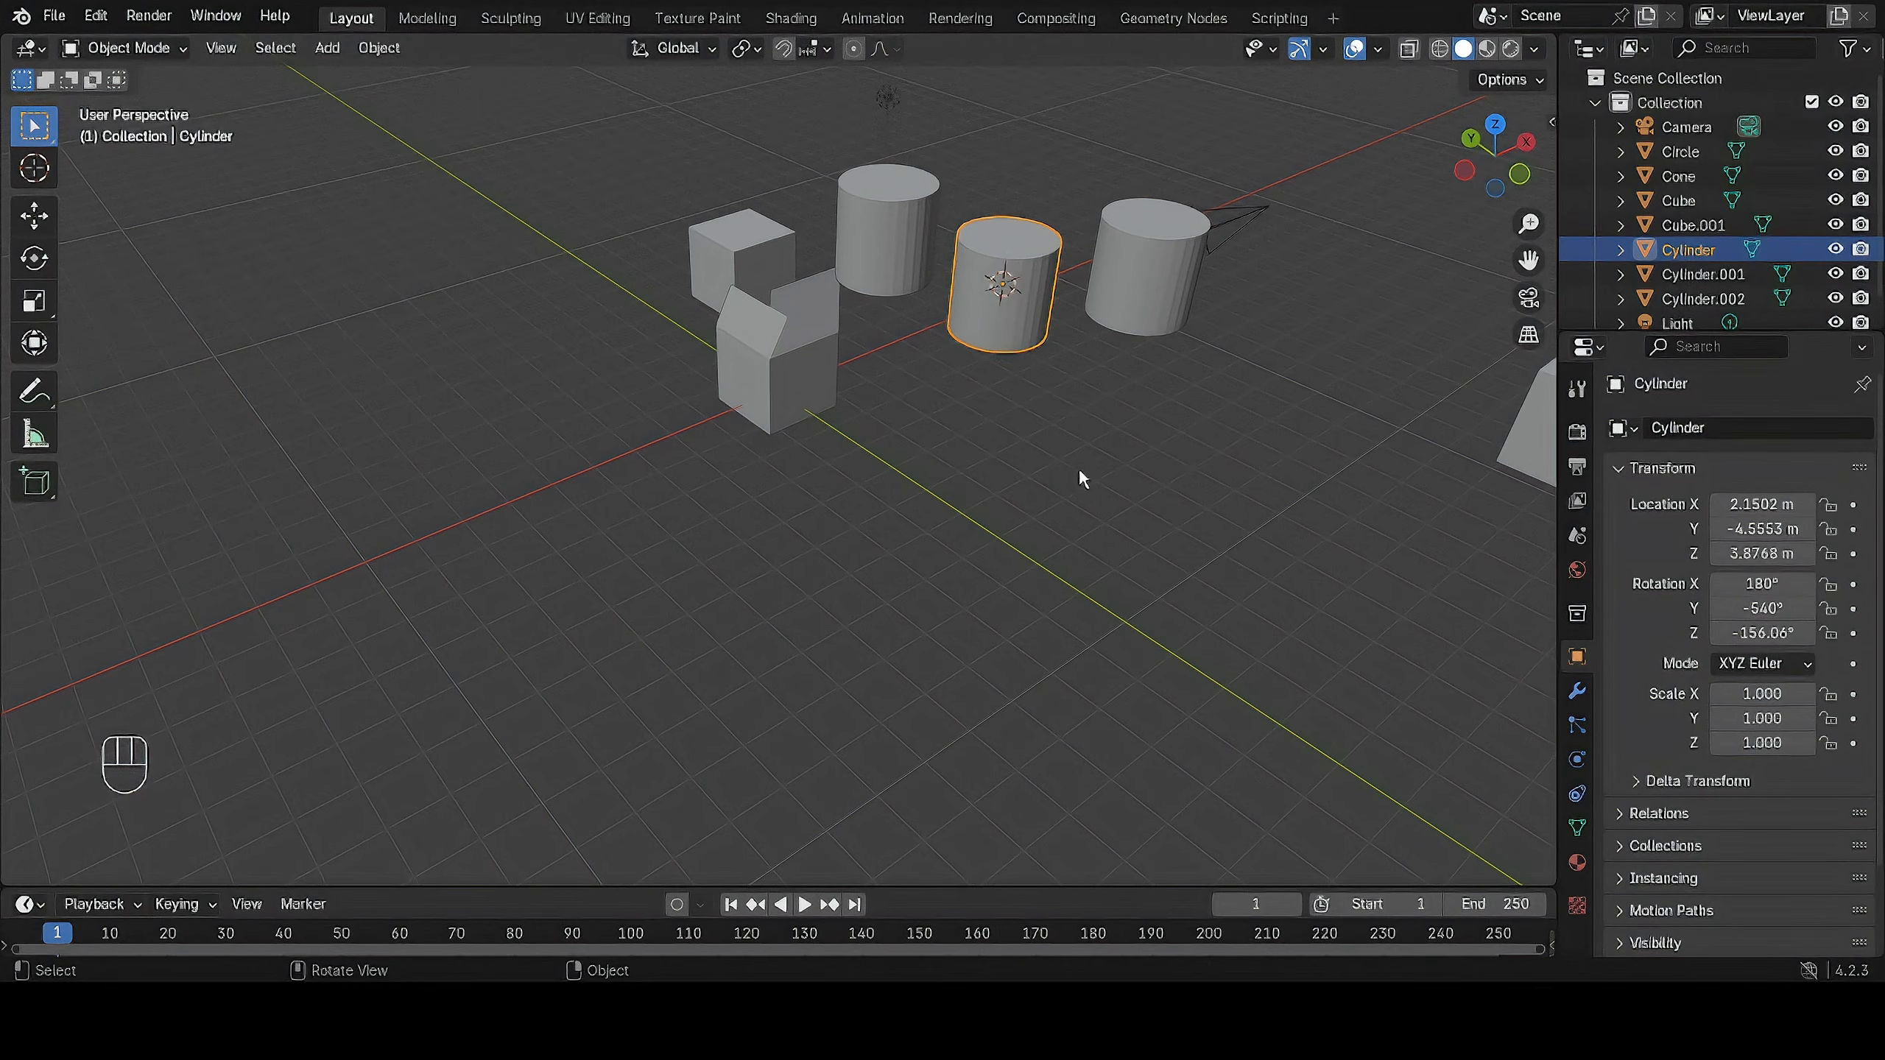
# Show the 3D cursor's location values and change them to about X -1.35 m, Y -11.66 m, Z 6.477 m.
pyautogui.keyDown('shift'); pyautogui.moveTo(1195, 462); pyautogui.dragTo(960, 523, button='middle'); pyautogui.keyUp('shift')
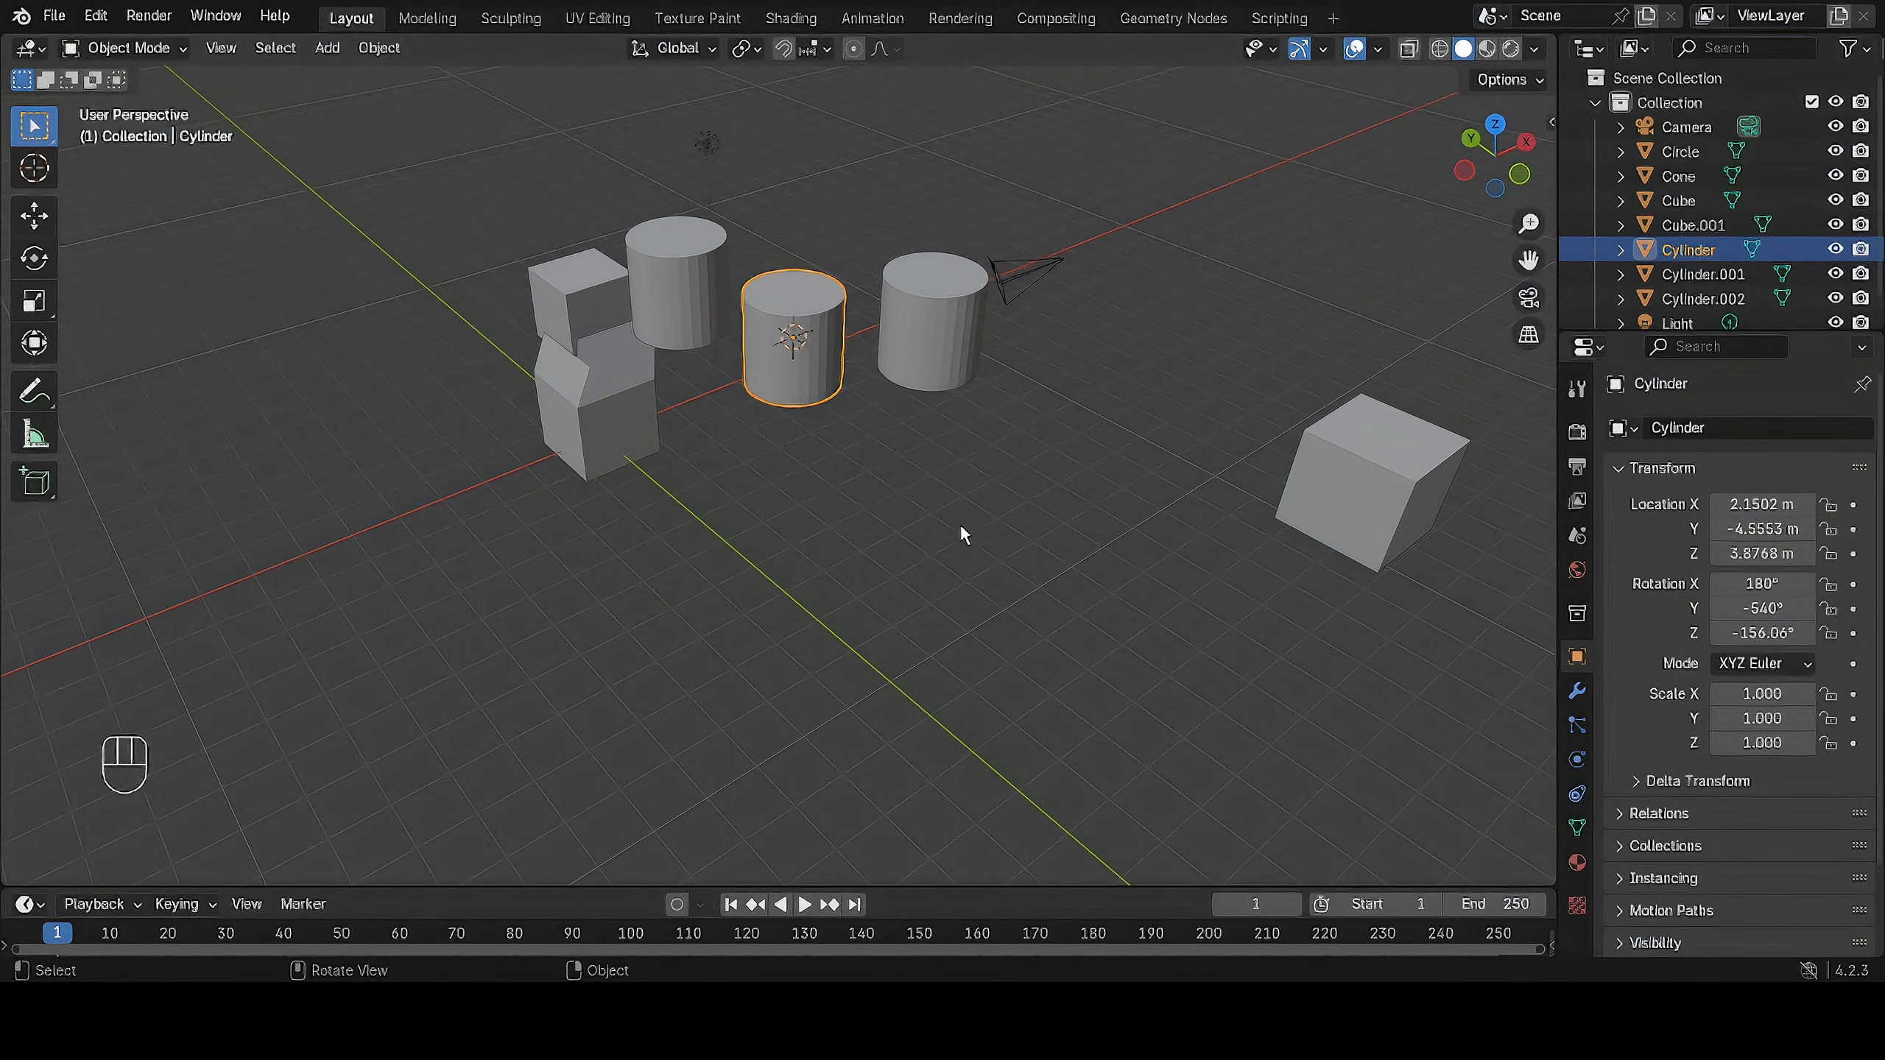
pyautogui.press('n')
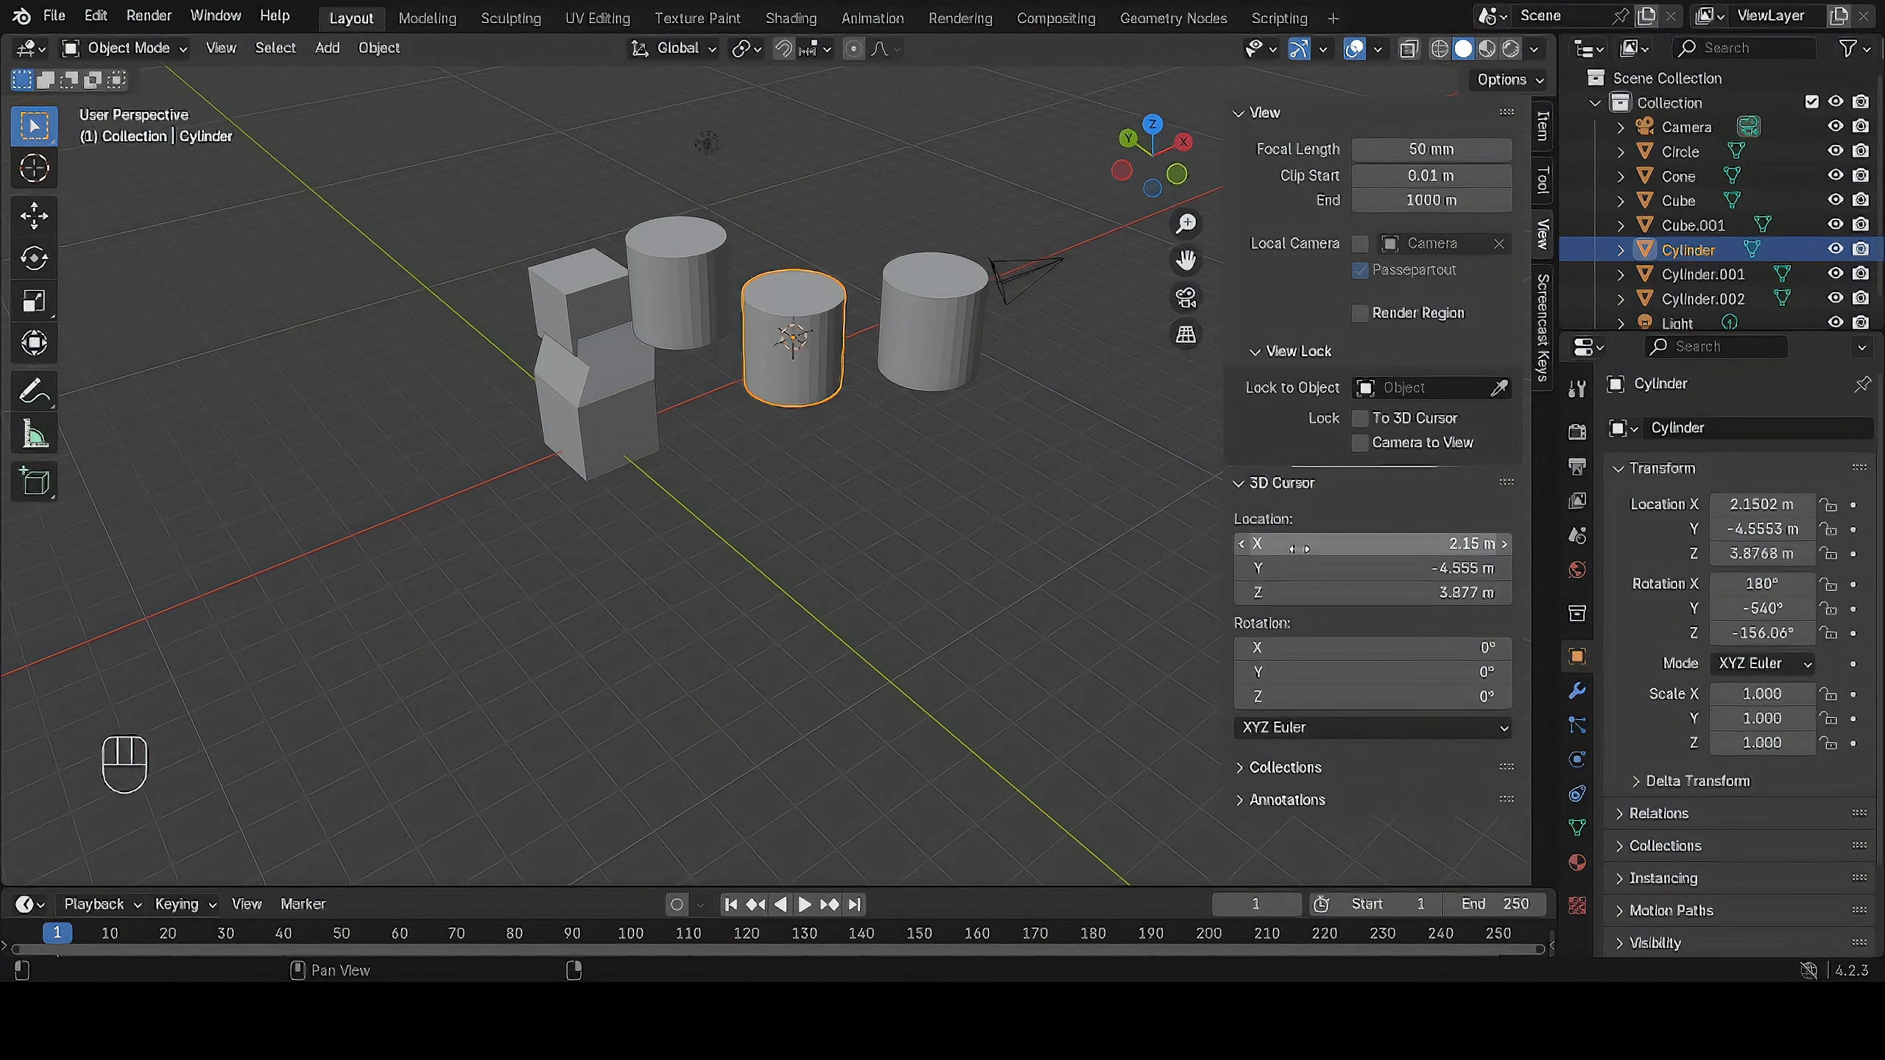
pyautogui.moveTo(1299, 548); pyautogui.dragTo(1150, 568)
pyautogui.moveTo(1313, 593)
pyautogui.mouseDown()
pyautogui.moveTo(1446, 592)
pyautogui.moveTo(1334, 589)
pyautogui.mouseUp()
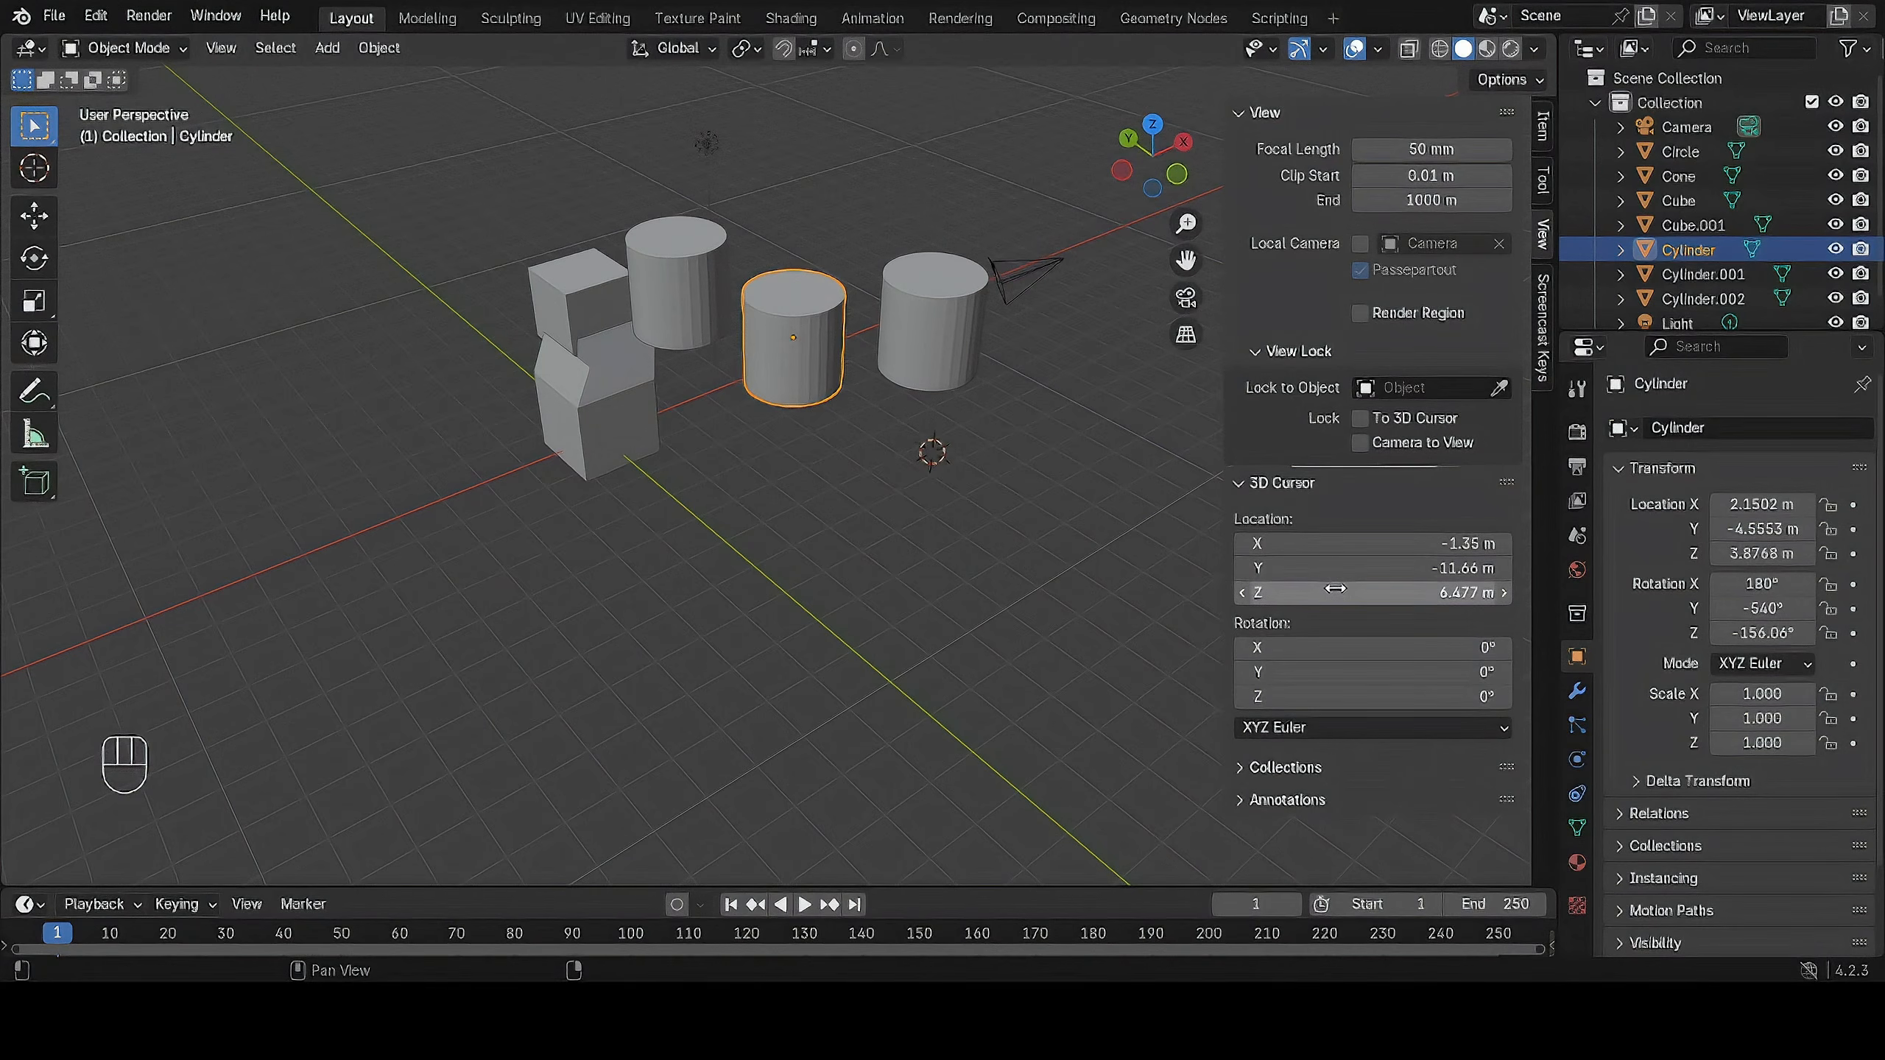